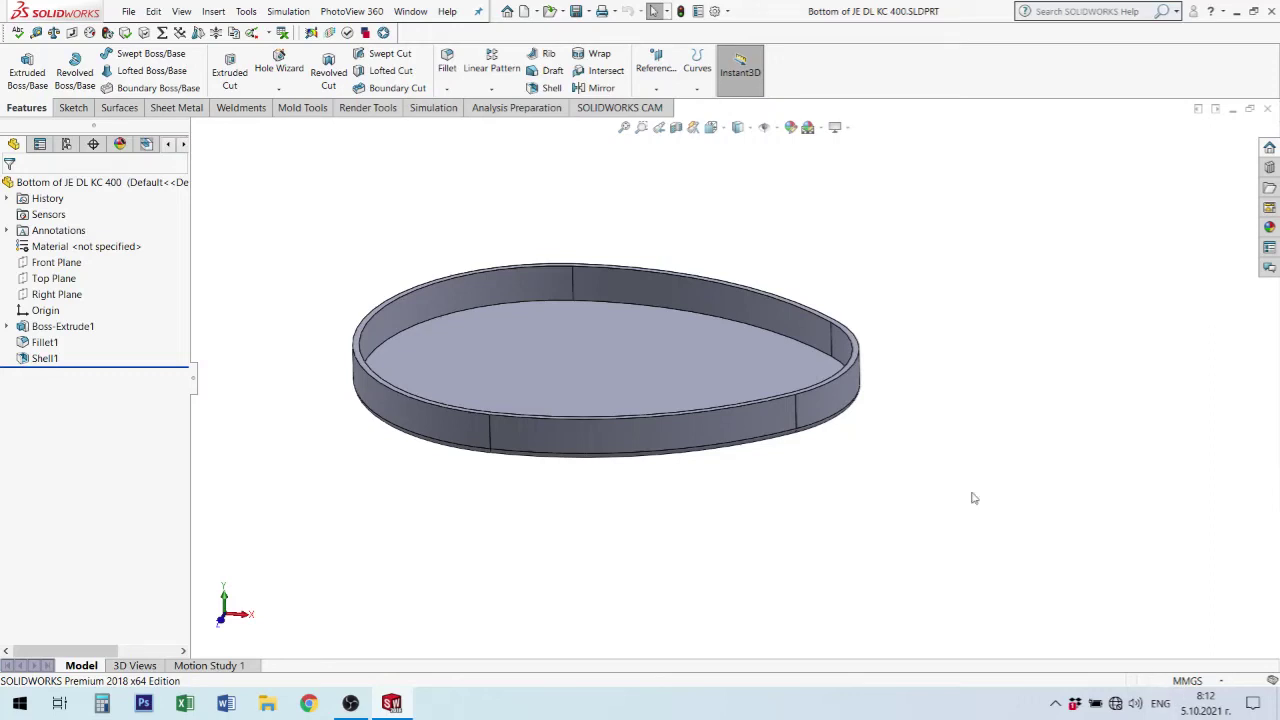
Edit Sketch1 under Boss-Extrude1 and view its Ø180, R90, R60, 234 outline from Top.
middle_click_drag(774, 406, 790, 445)
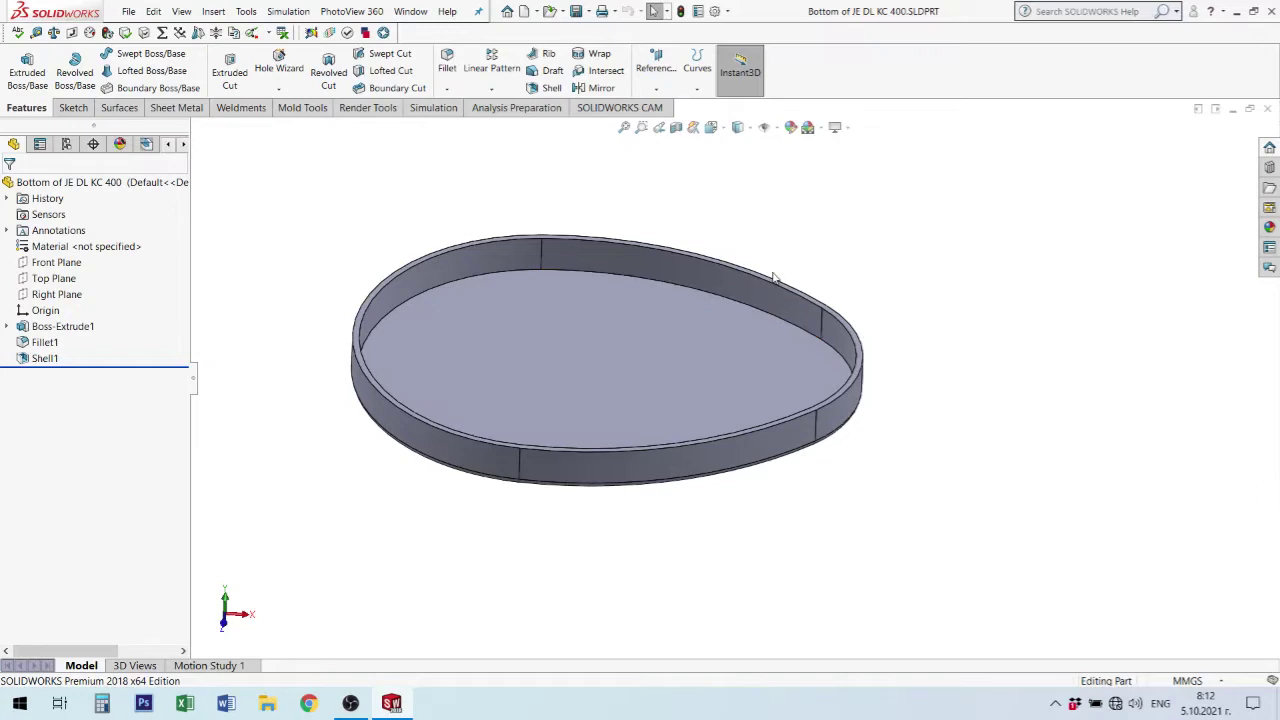
mouse_move(766, 371)
middle_mouse_down()
mouse_move(734, 289)
mouse_move(738, 300)
middle_mouse_up()
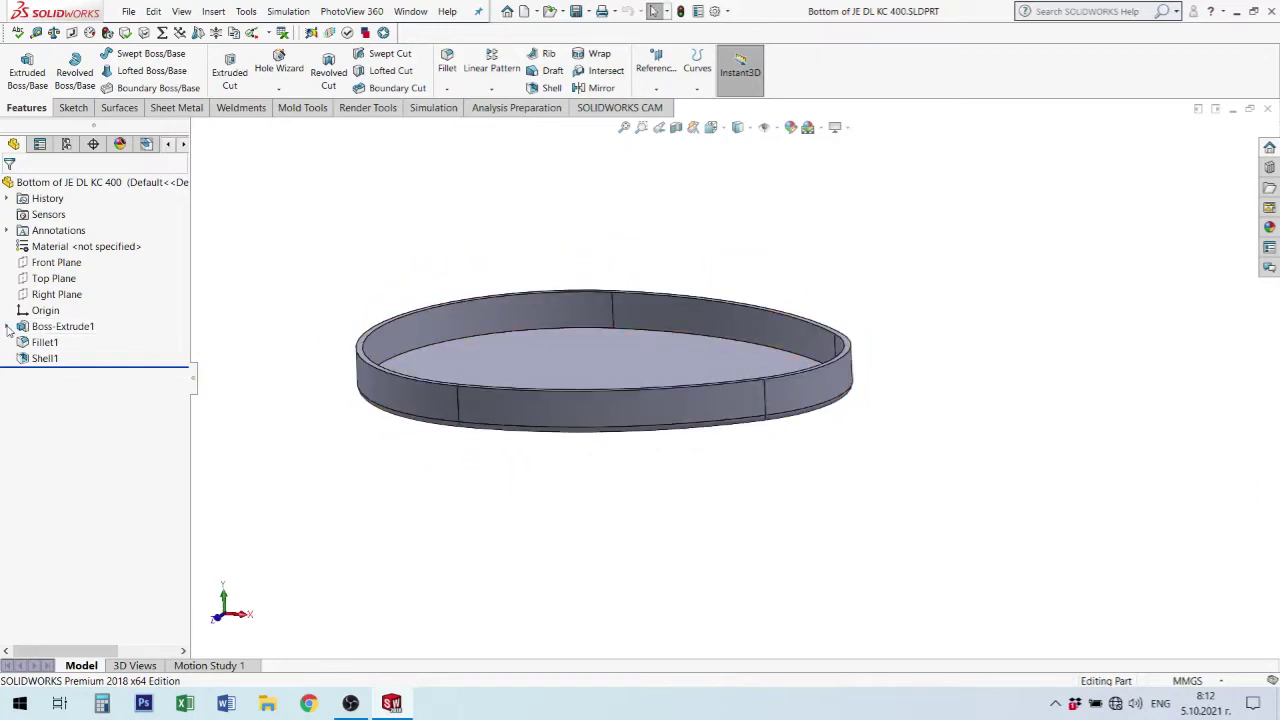
left_click(8, 327)
left_click(66, 343)
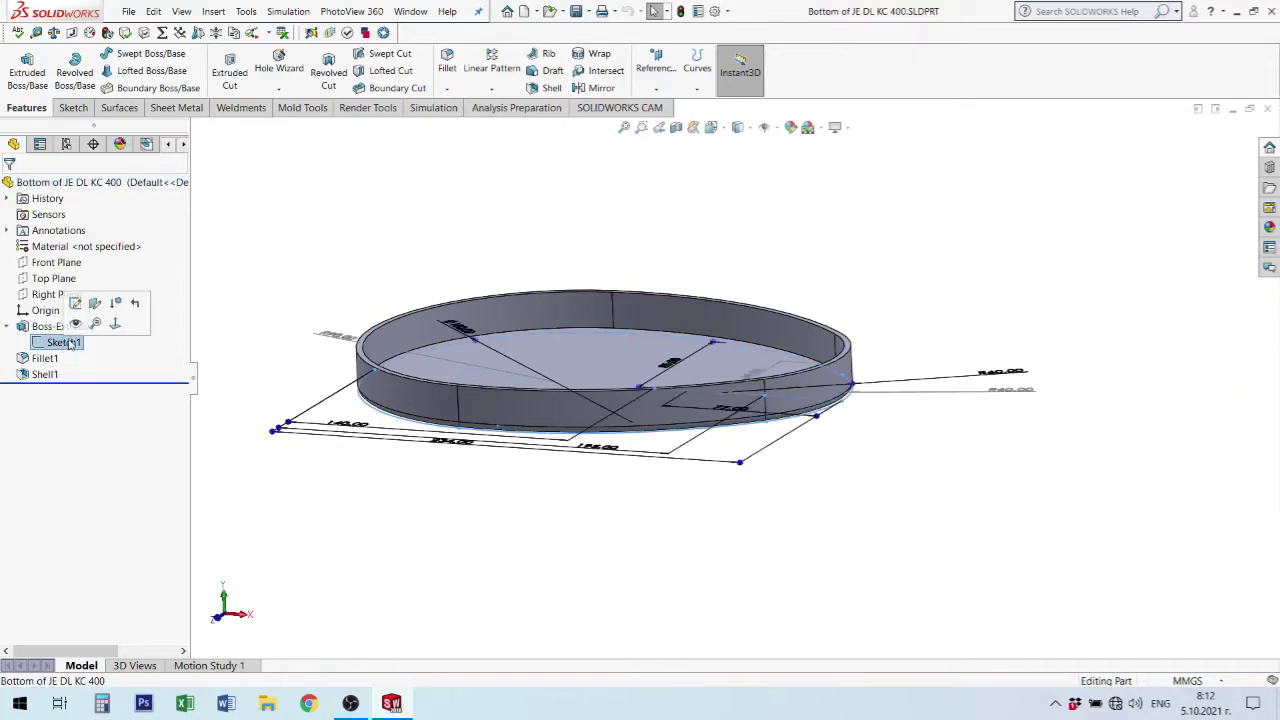
left_click(75, 305)
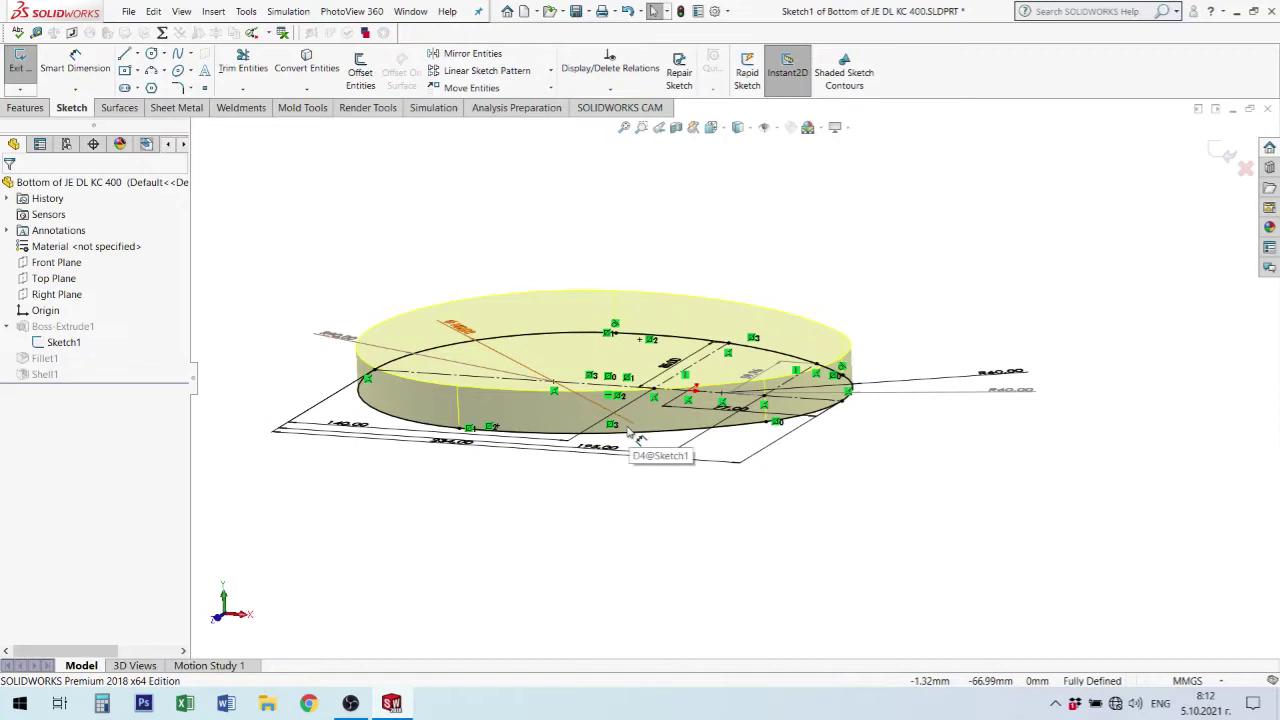
key("ctrl+5")
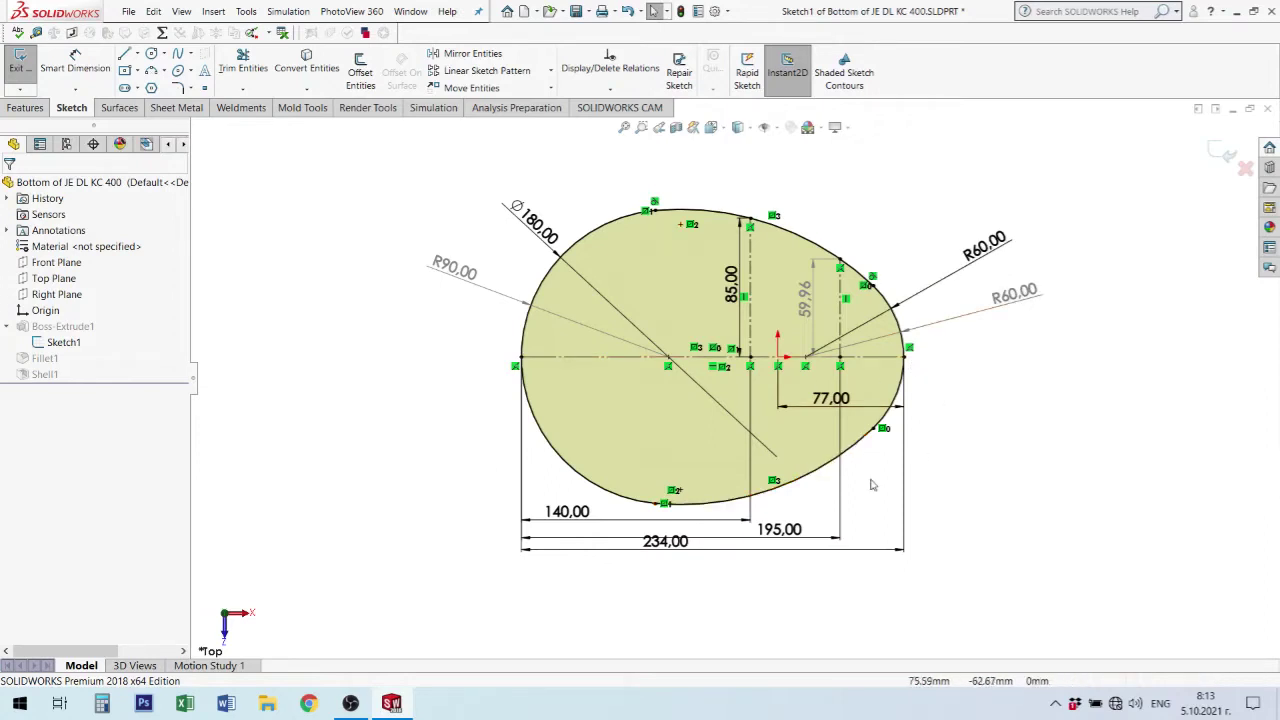
Move the 234 width dimension lower and reposition the R90,00 radius label.
left_click_drag(666, 541, 669, 565)
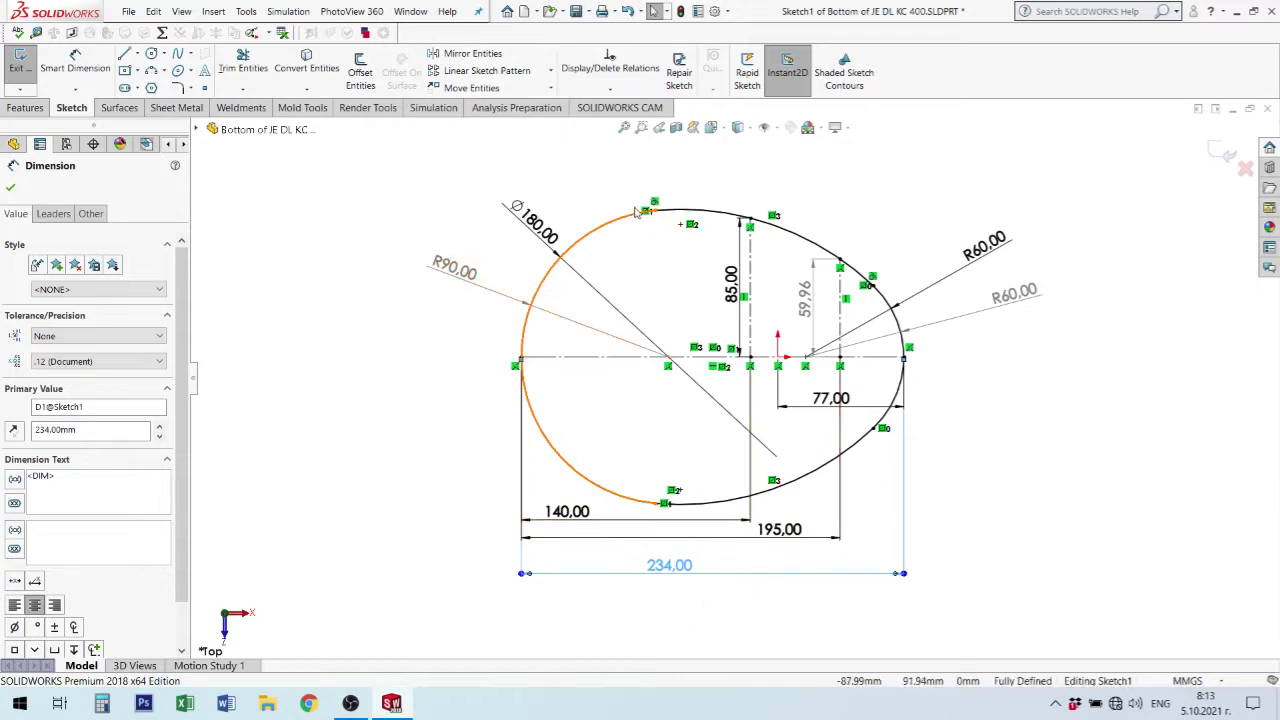
left_click(448, 246)
left_click_drag(448, 246, 426, 264)
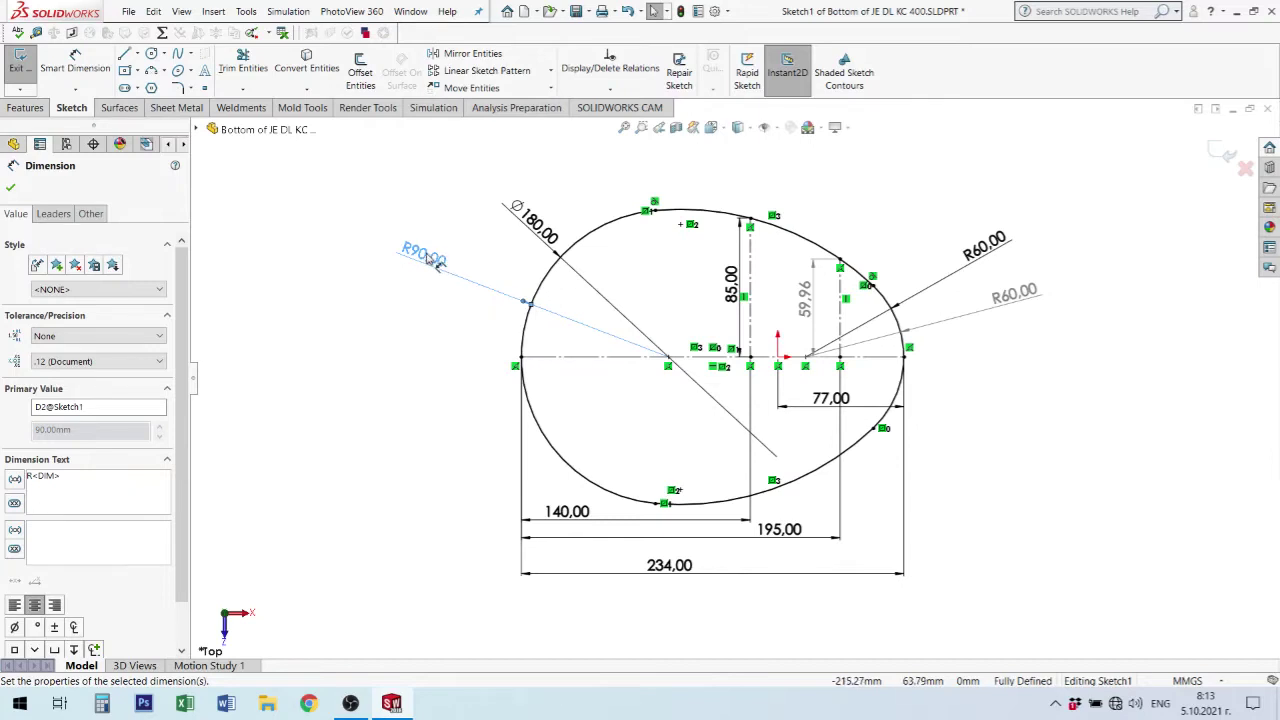
left_click_drag(432, 264, 438, 259)
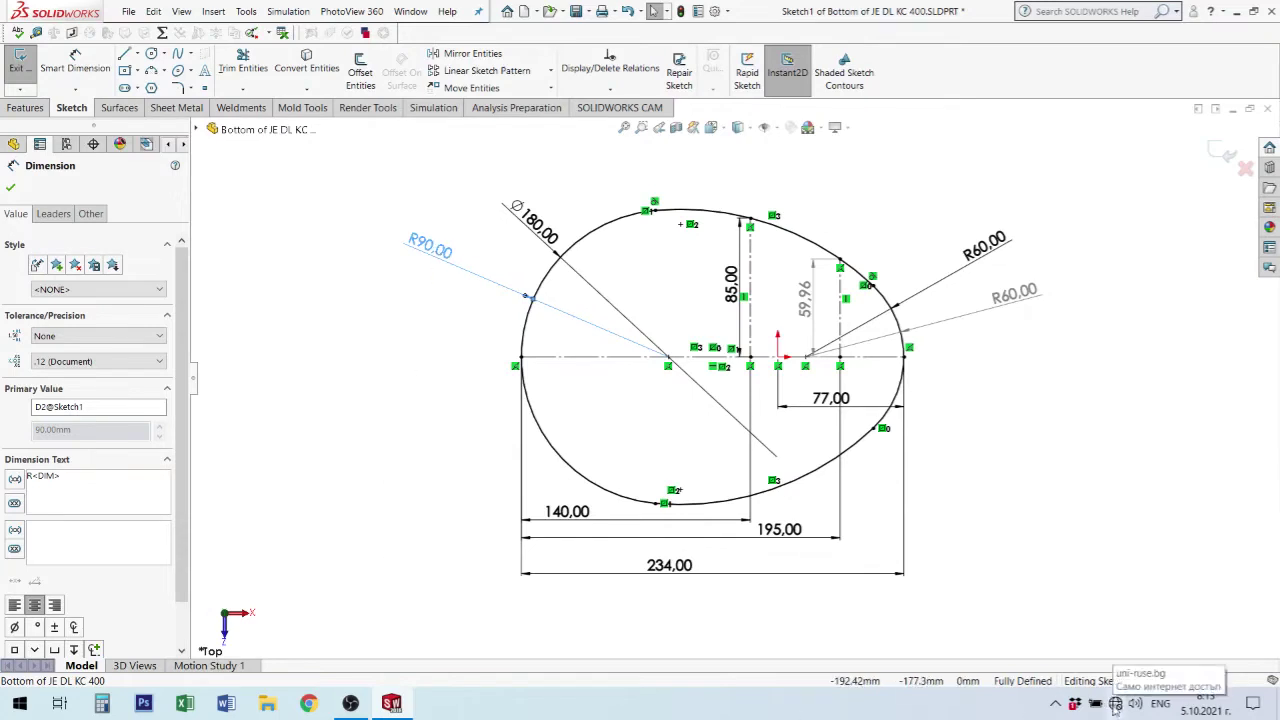
left_click(309, 703)
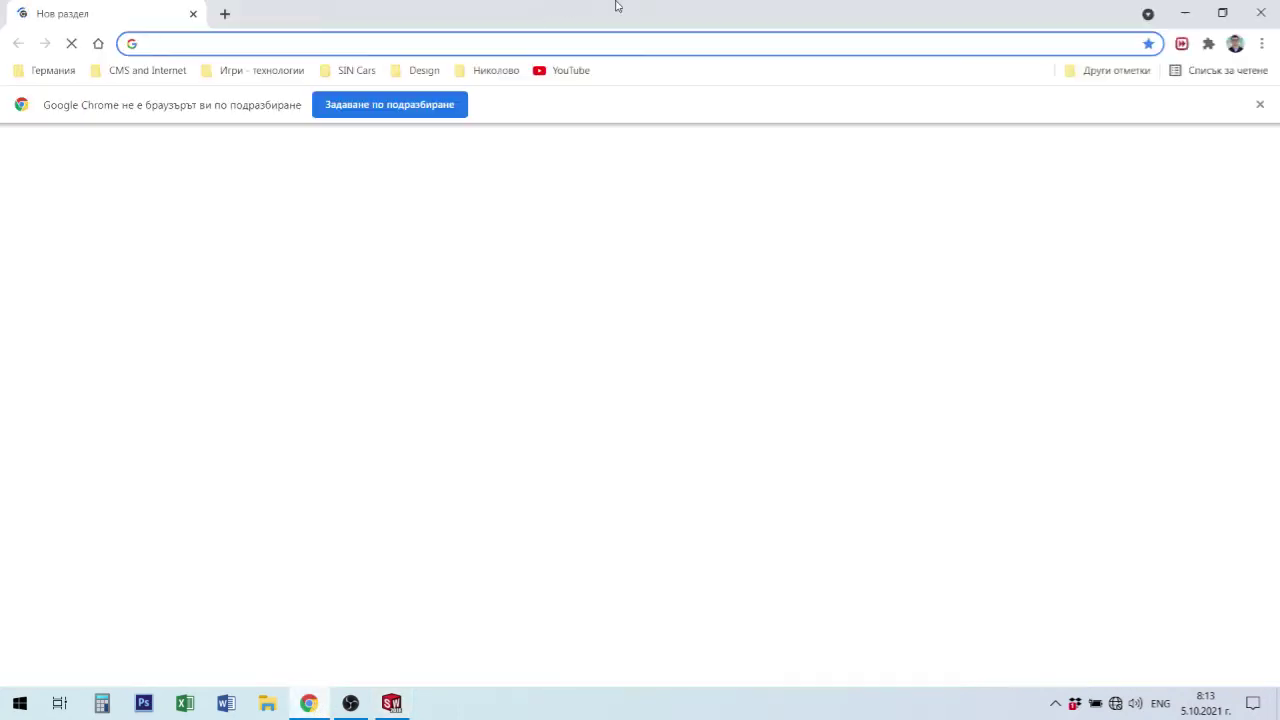
Search the web for 'delonghi kc400' and show the image results.
left_click(629, 45)
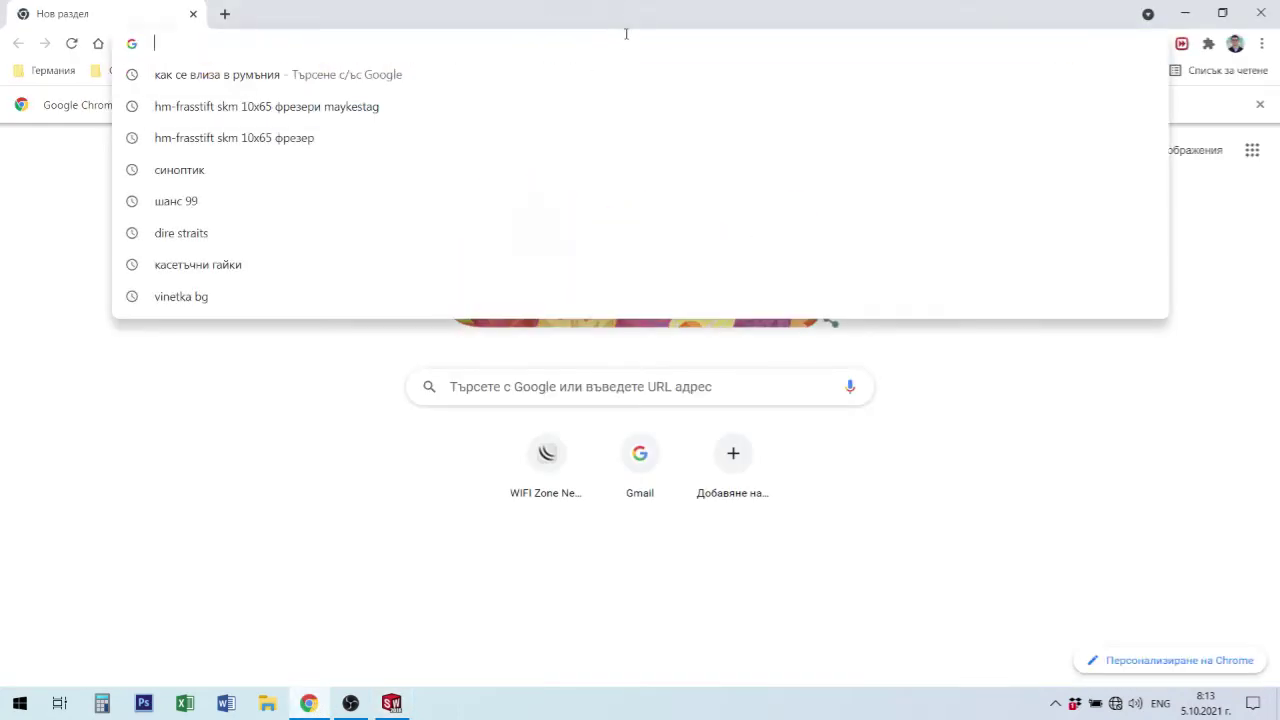
type("delonghi k")
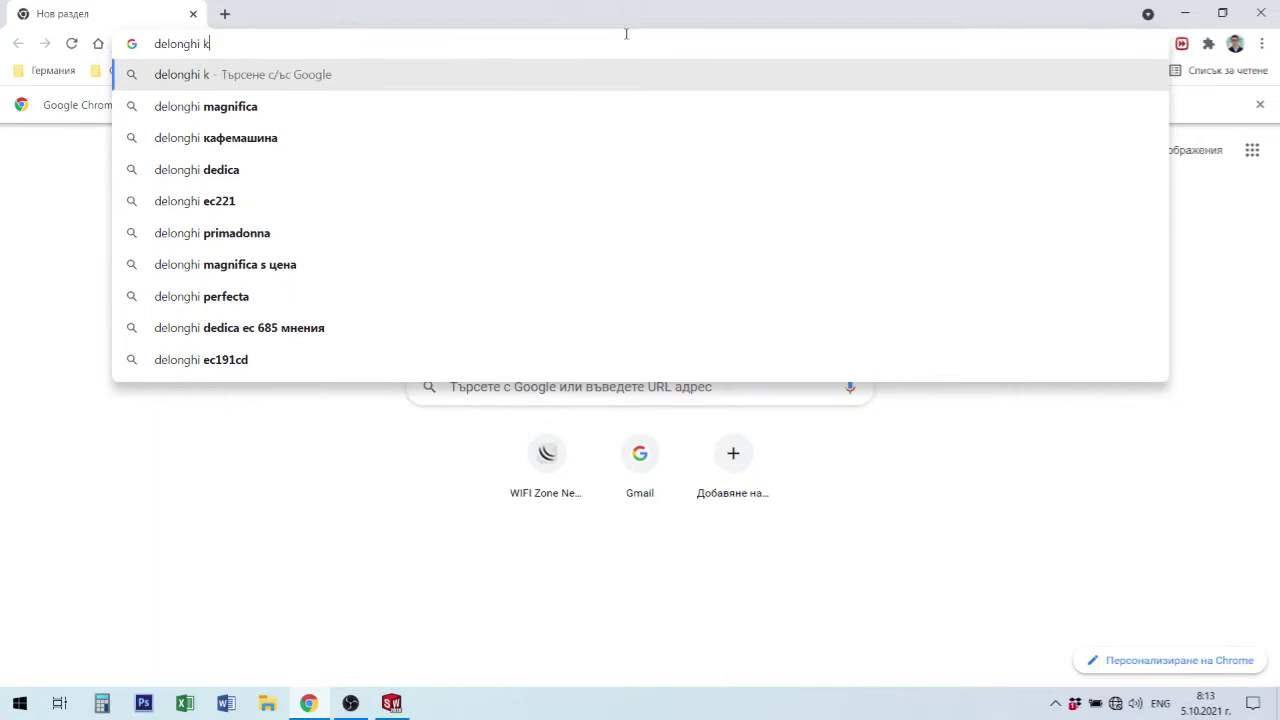
type("c")
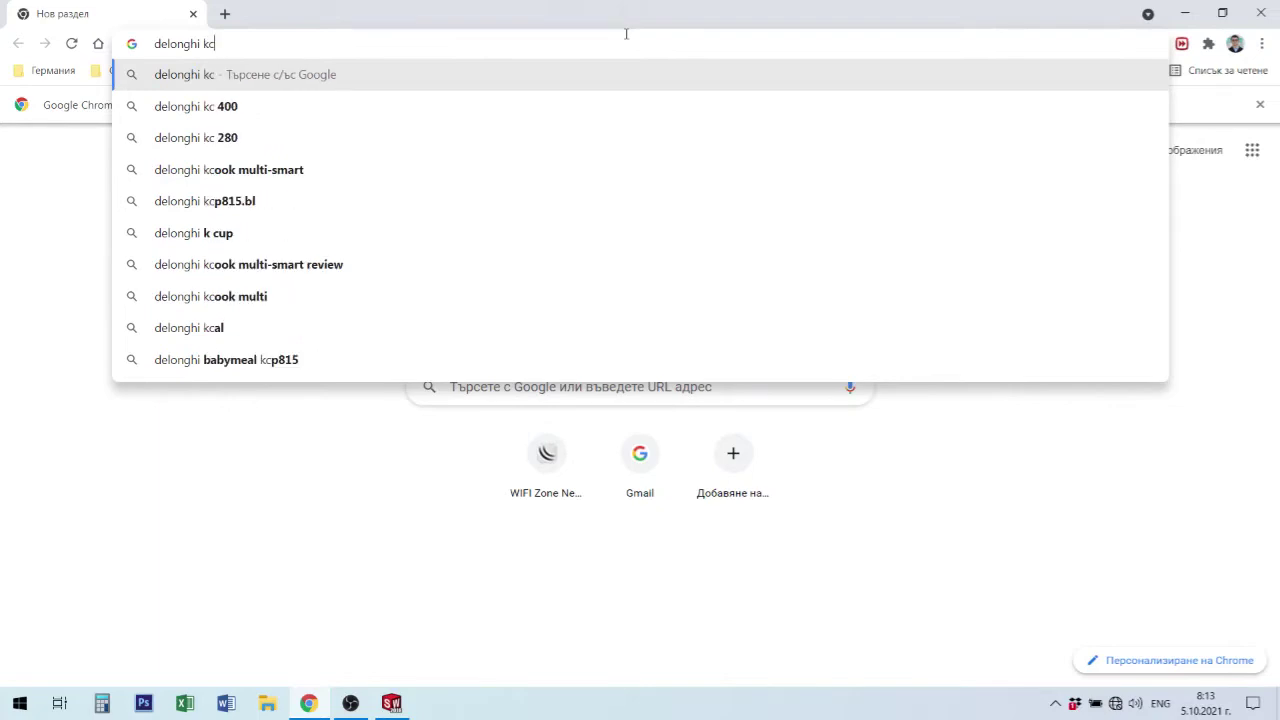
type("400")
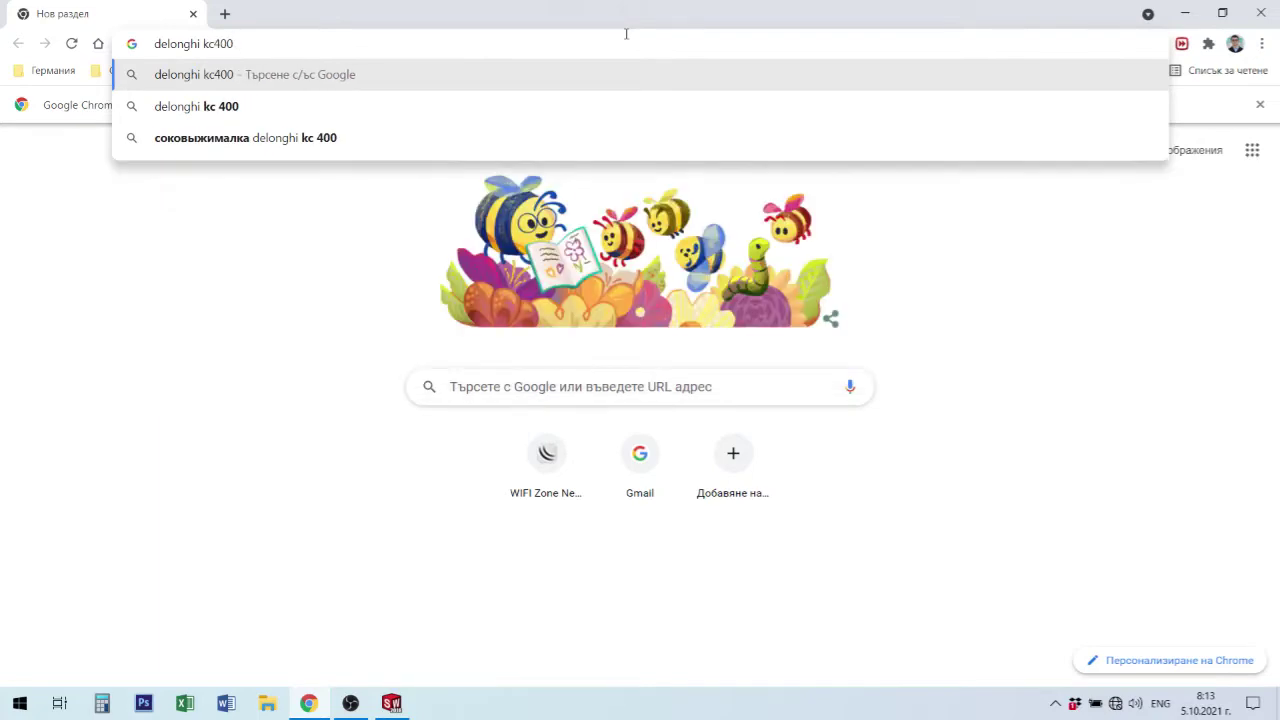
key("Return")
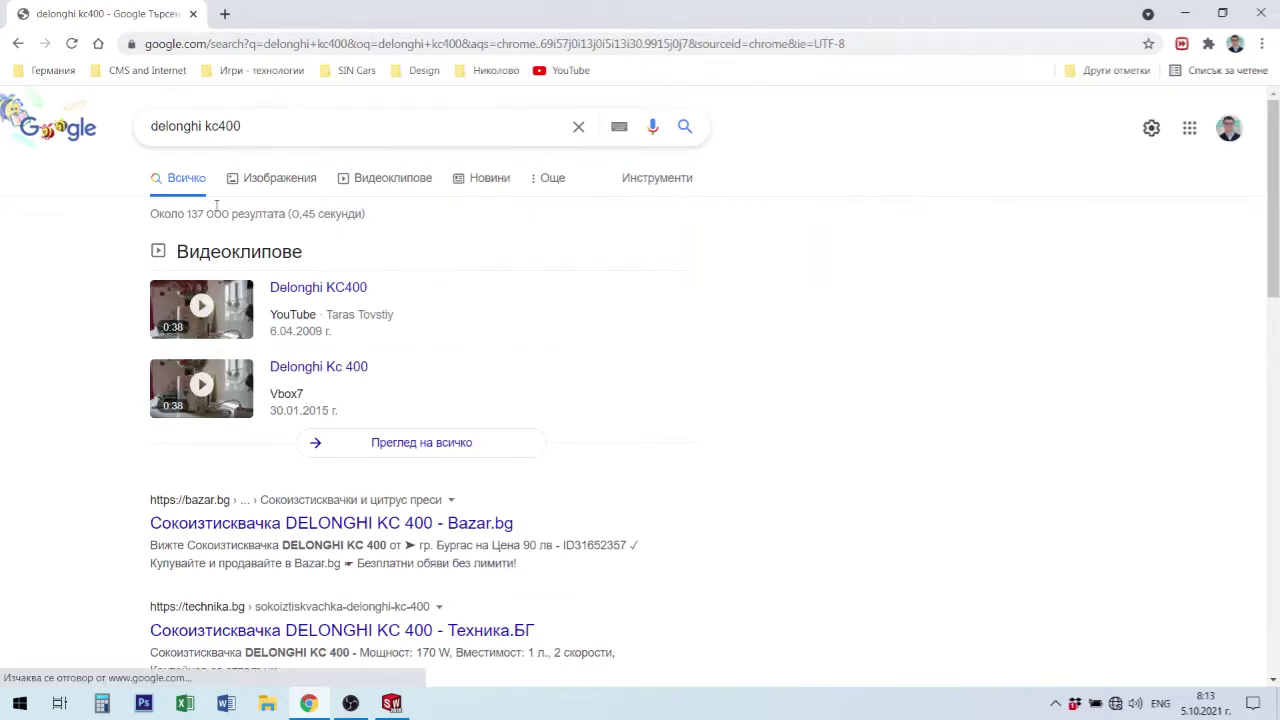
left_click(280, 176)
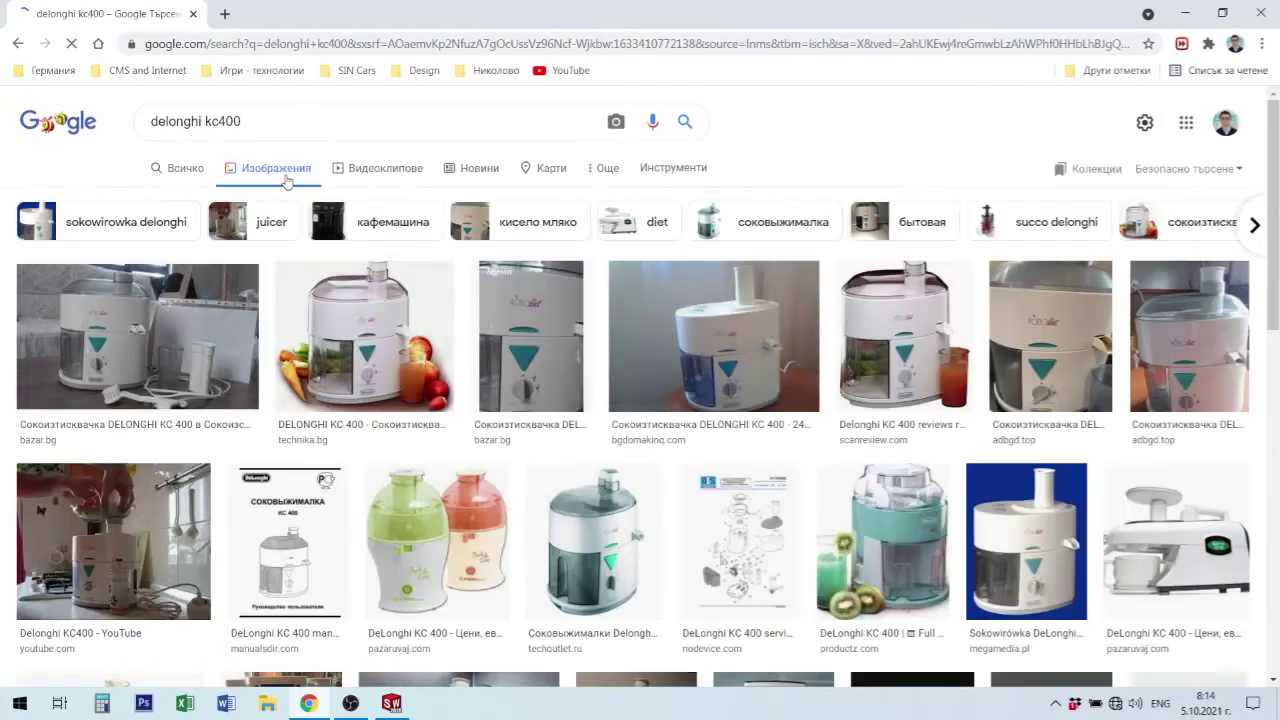
Open the technika.bg product page and spin its 360° juicer photo both ways.
left_click(363, 351)
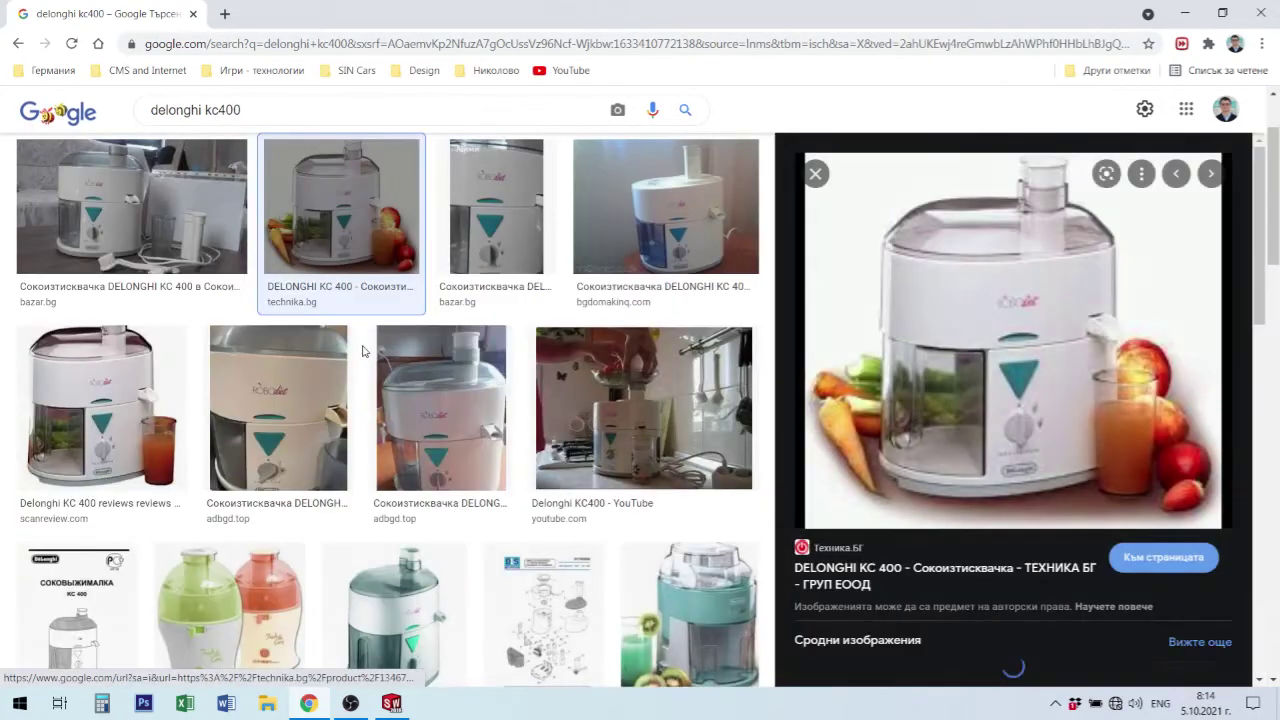
left_click(1007, 361)
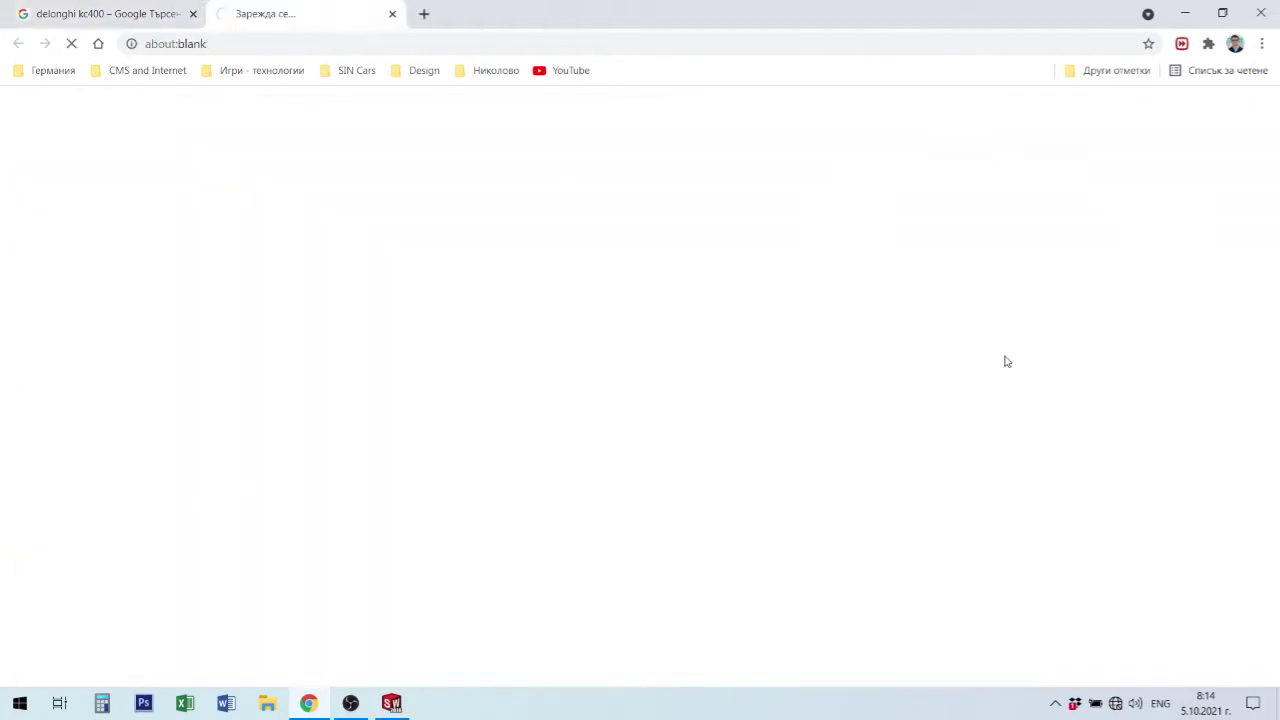
scroll(393, 517, "down", 2)
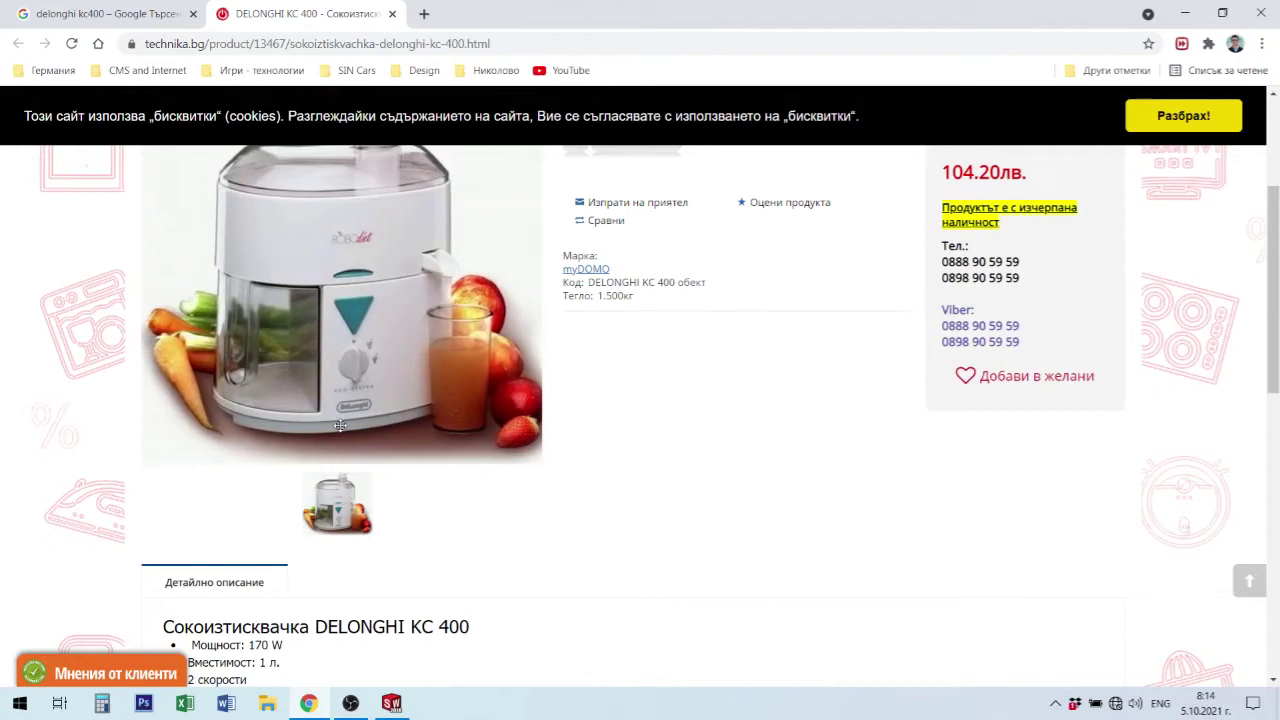
left_click_drag(302, 426, 361, 427)
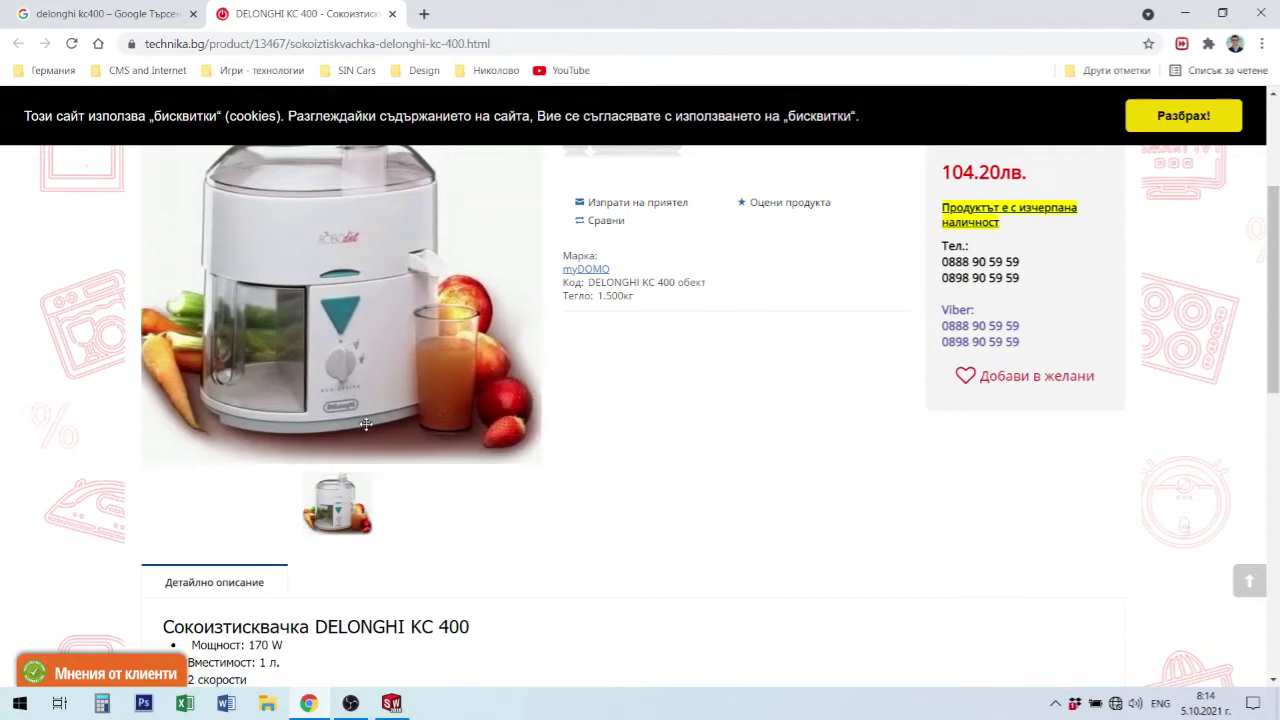
left_click_drag(366, 424, 212, 426)
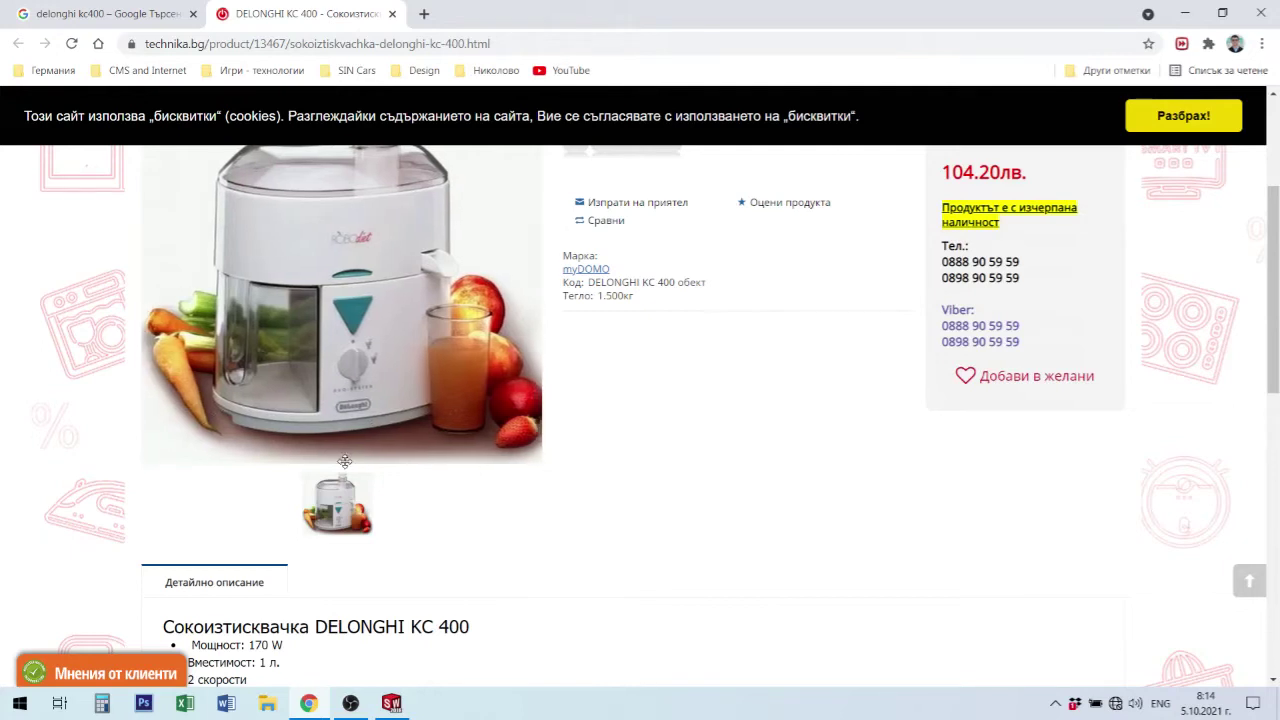
left_click(402, 706)
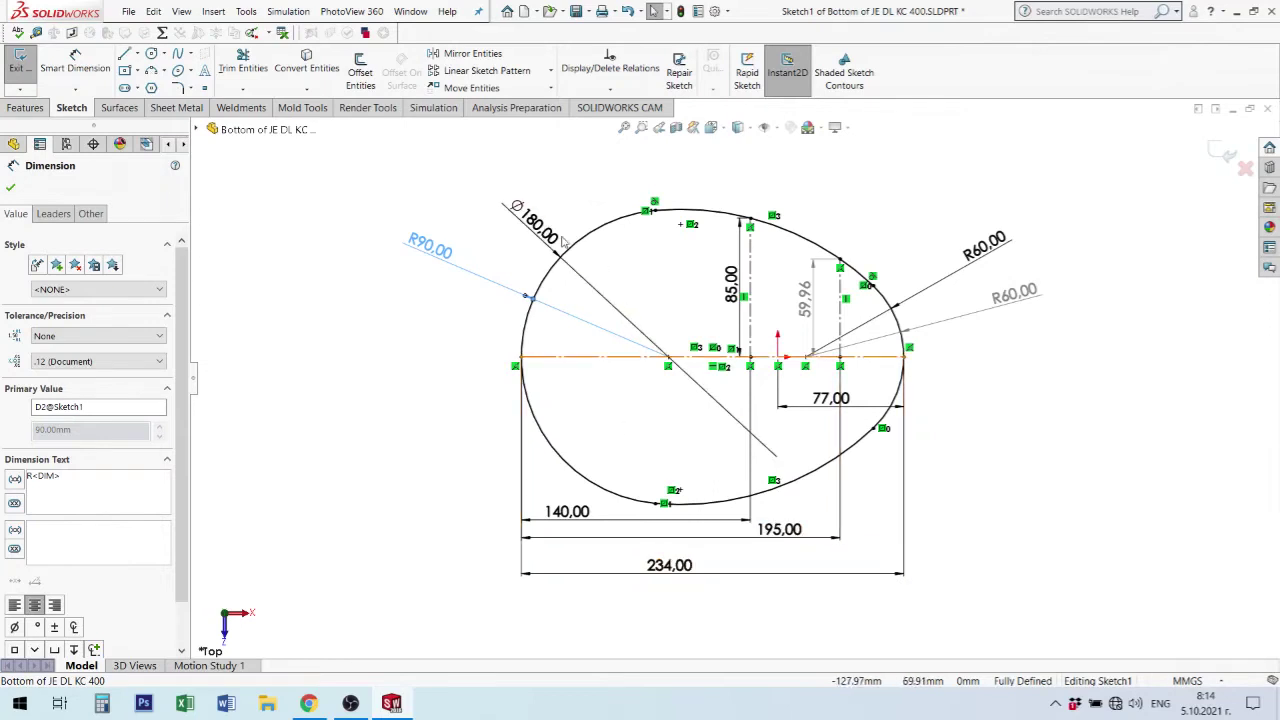
Scroll through the KC 400 page details and dismiss the cookie bar with 'Разбрах!'.
left_click(309, 703)
scroll(470, 585, "down", 5)
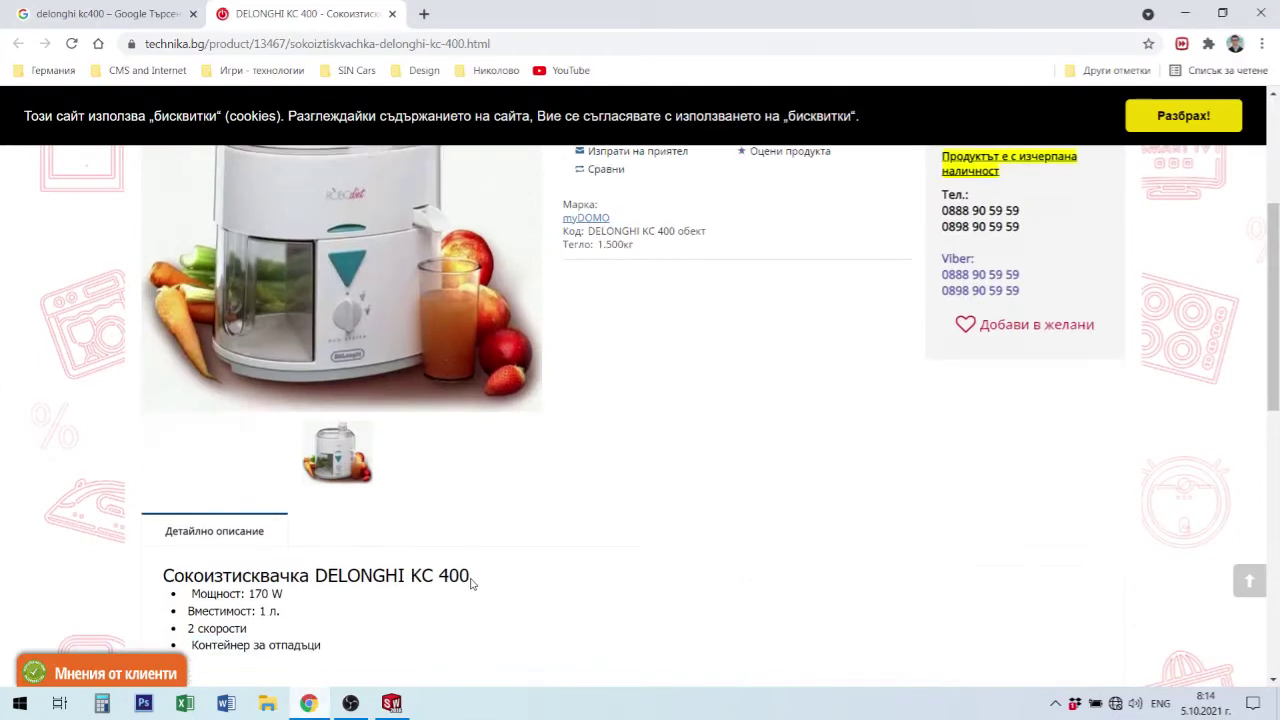
scroll(493, 525, "down", 4)
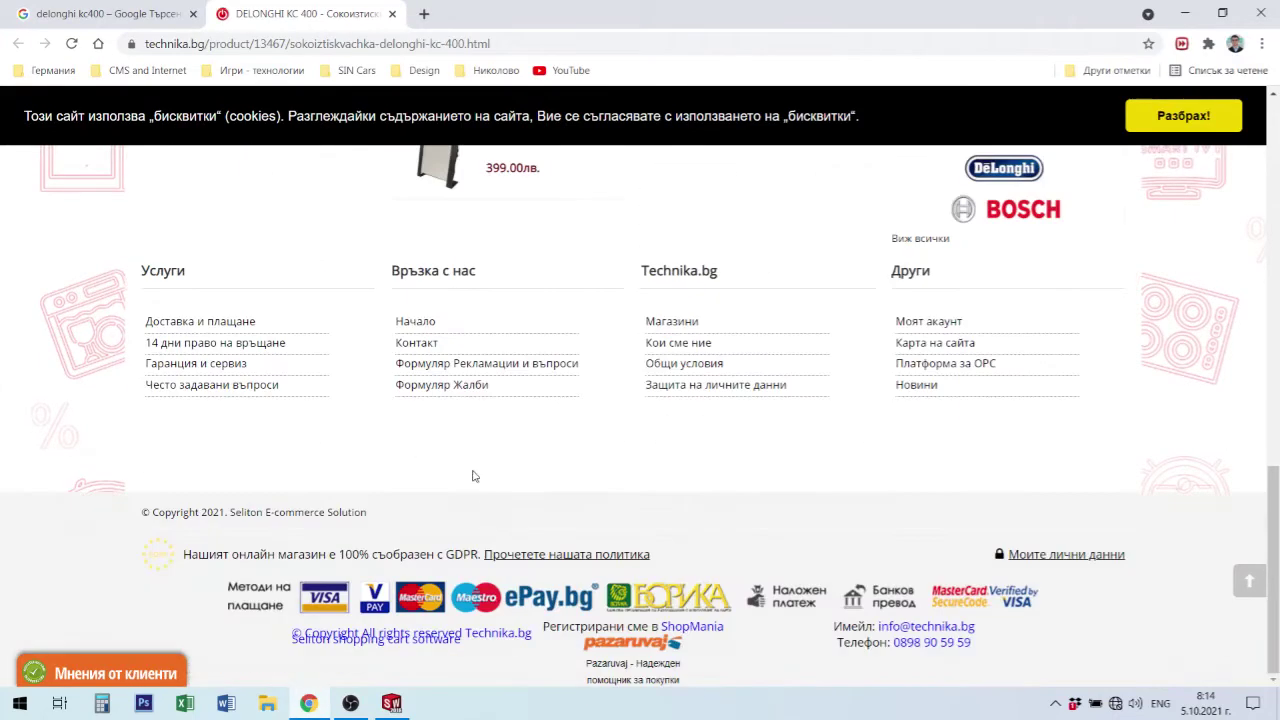
scroll(425, 440, "up", 1)
scroll(450, 442, "up", 2)
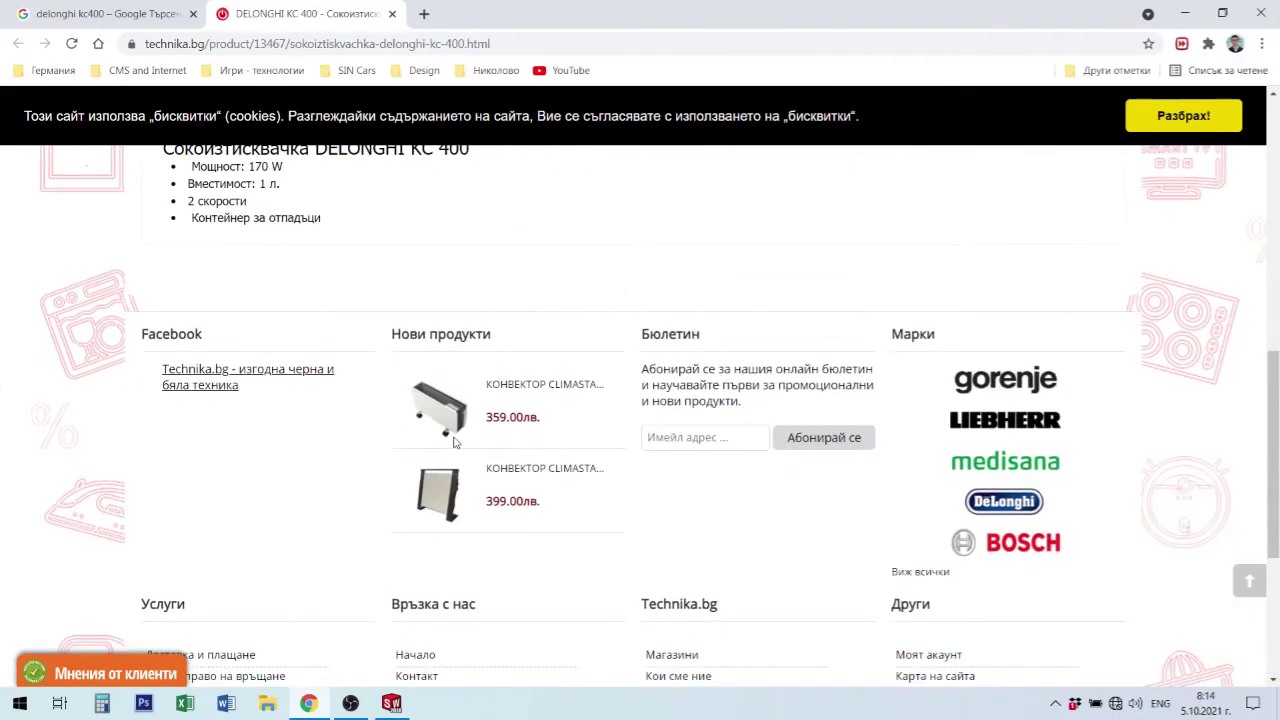
scroll(421, 416, "up", 2)
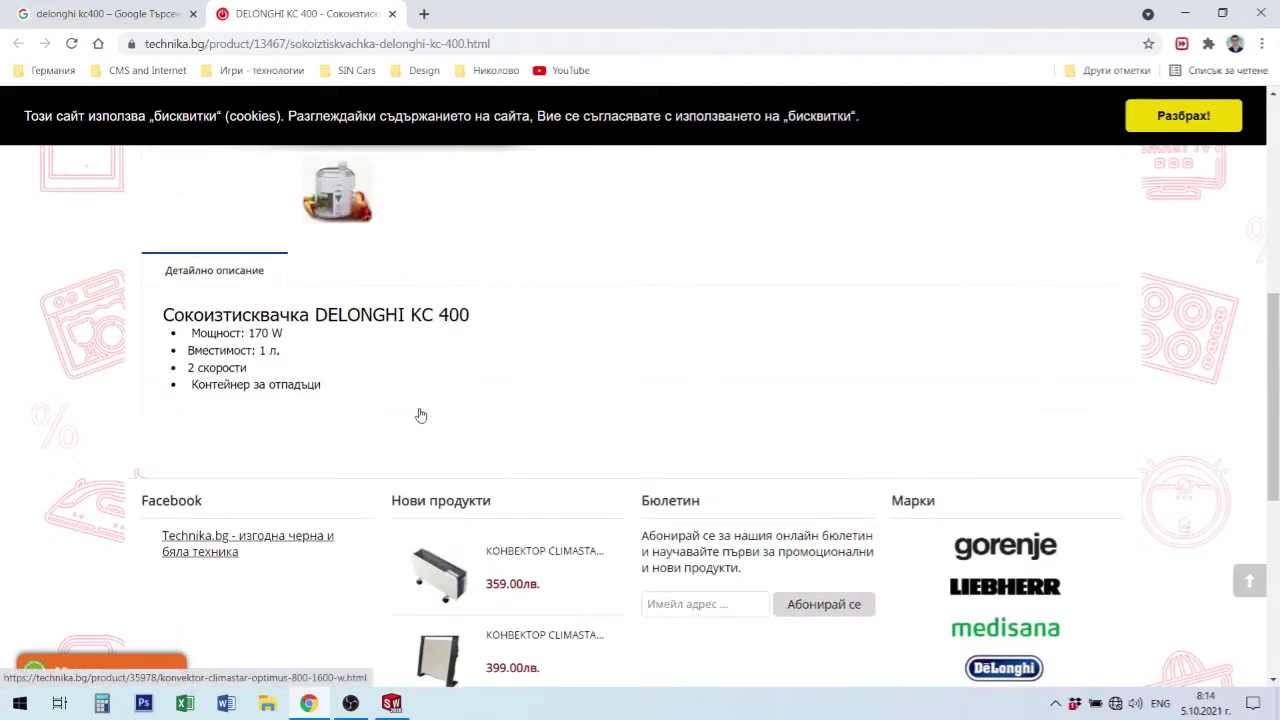
left_click(1205, 122)
scroll(605, 409, "down", 5)
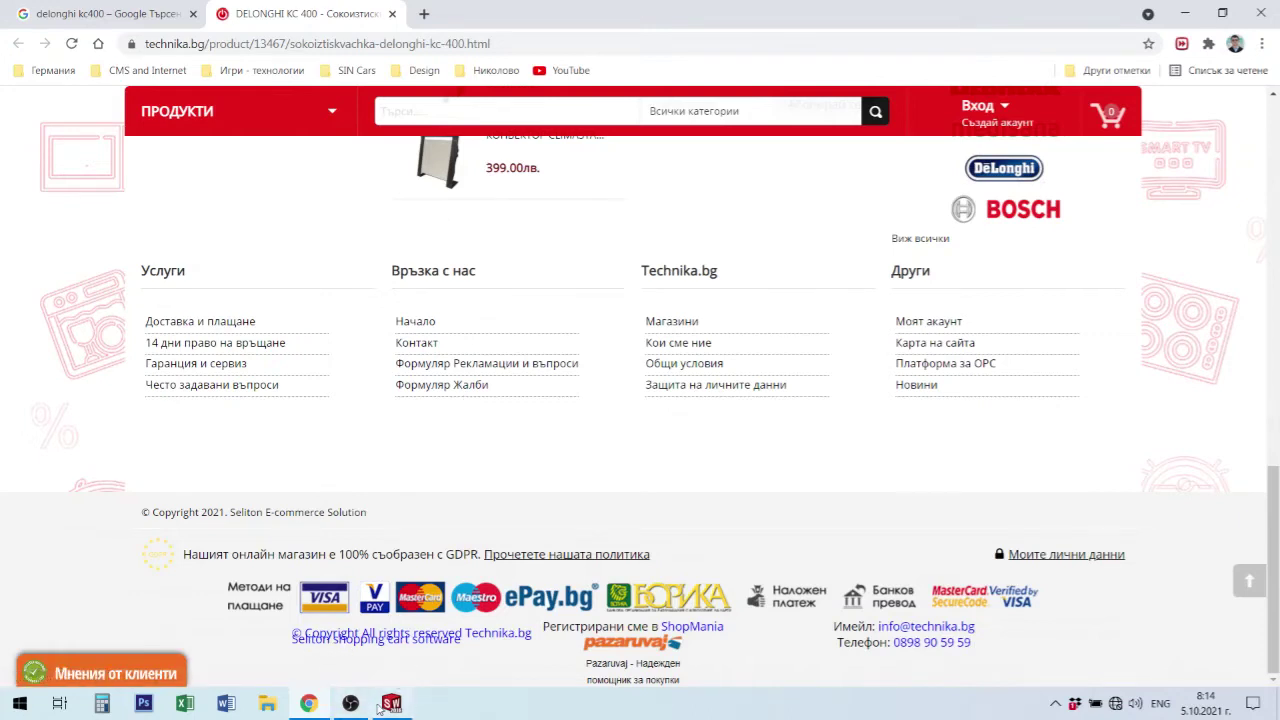
mouse_move(391, 703)
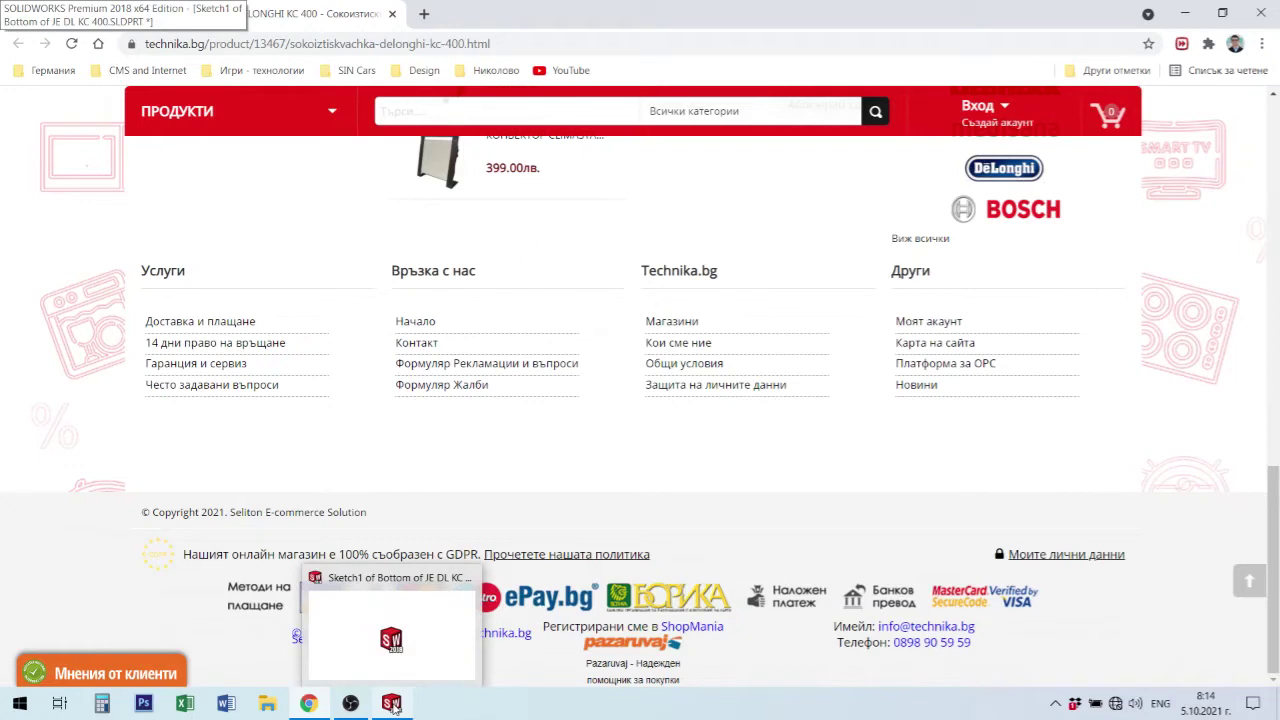
left_click(392, 705)
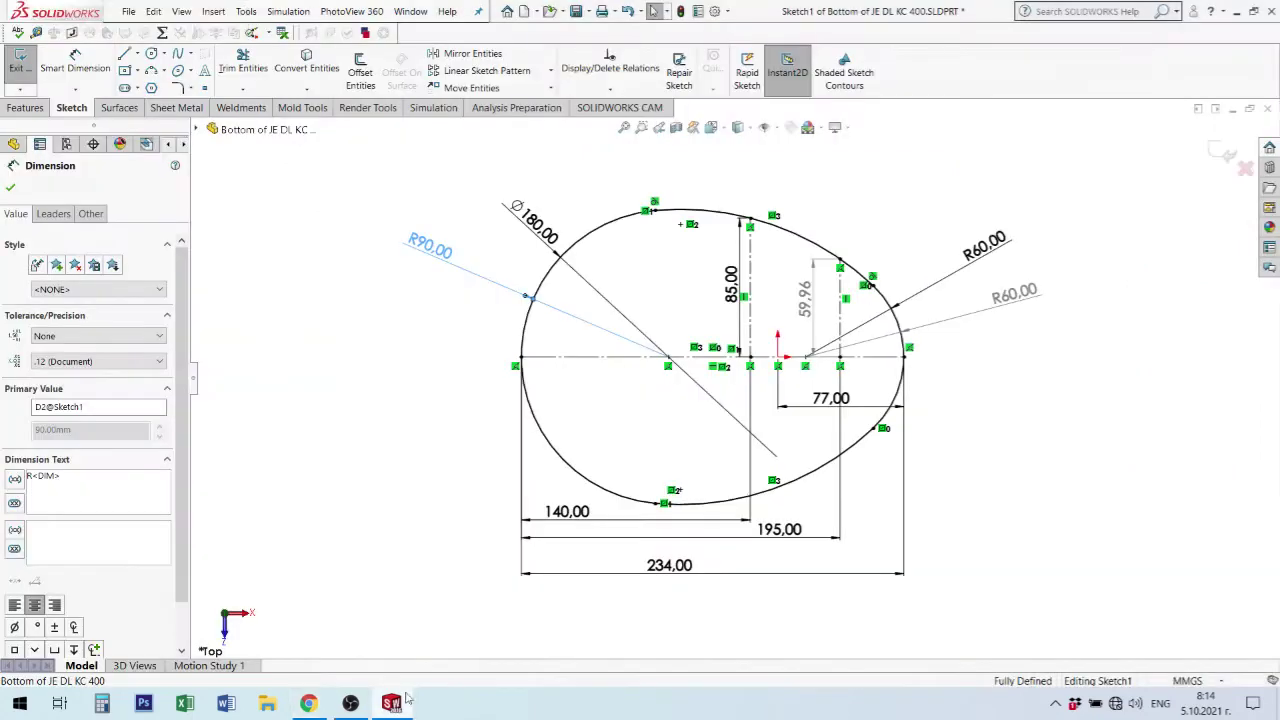
Change the Ø180 diameter dimension to 174 mm.
mouse_move(580, 175)
left_mouse_down()
mouse_move(507, 216)
mouse_move(596, 185)
left_mouse_up()
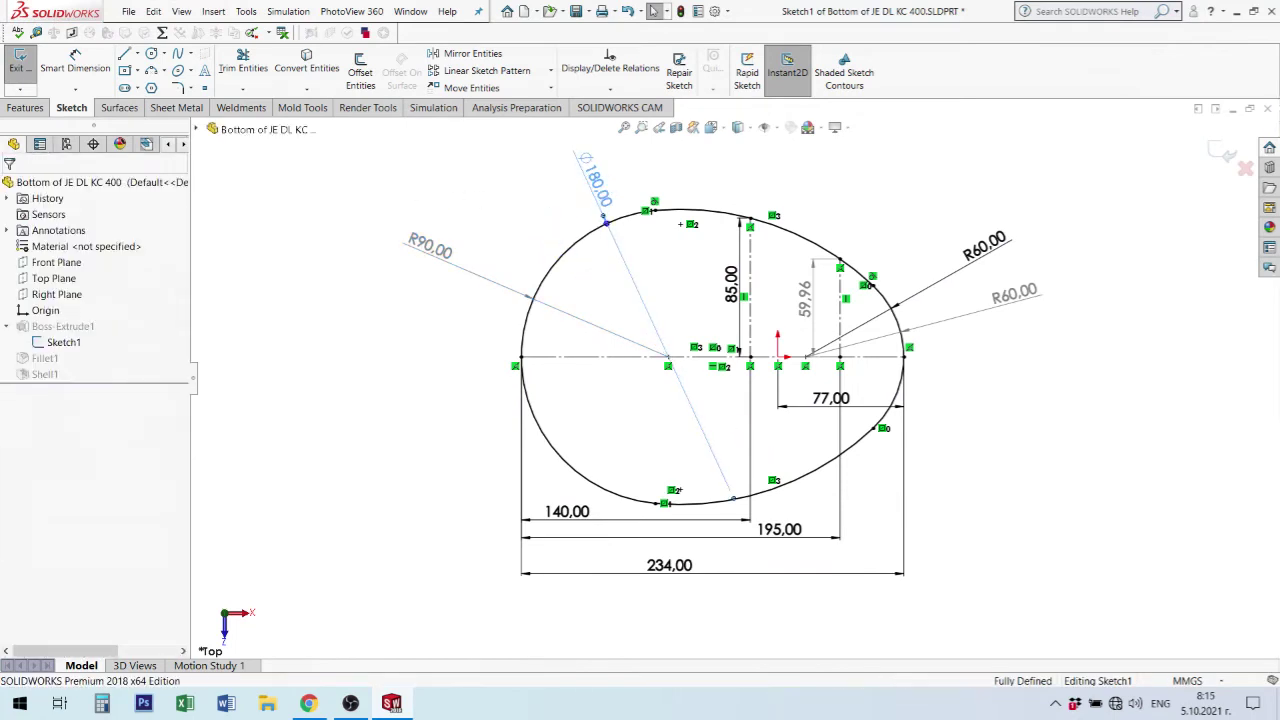
double_click(596, 186)
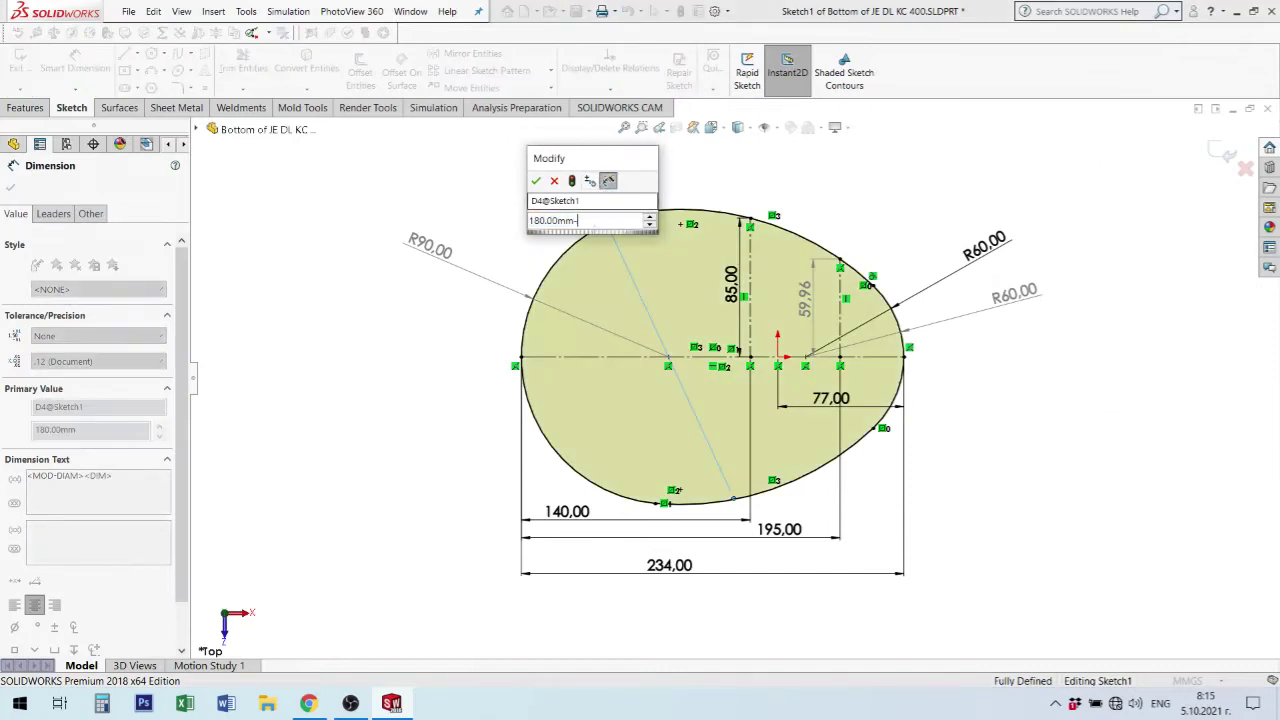
type("6")
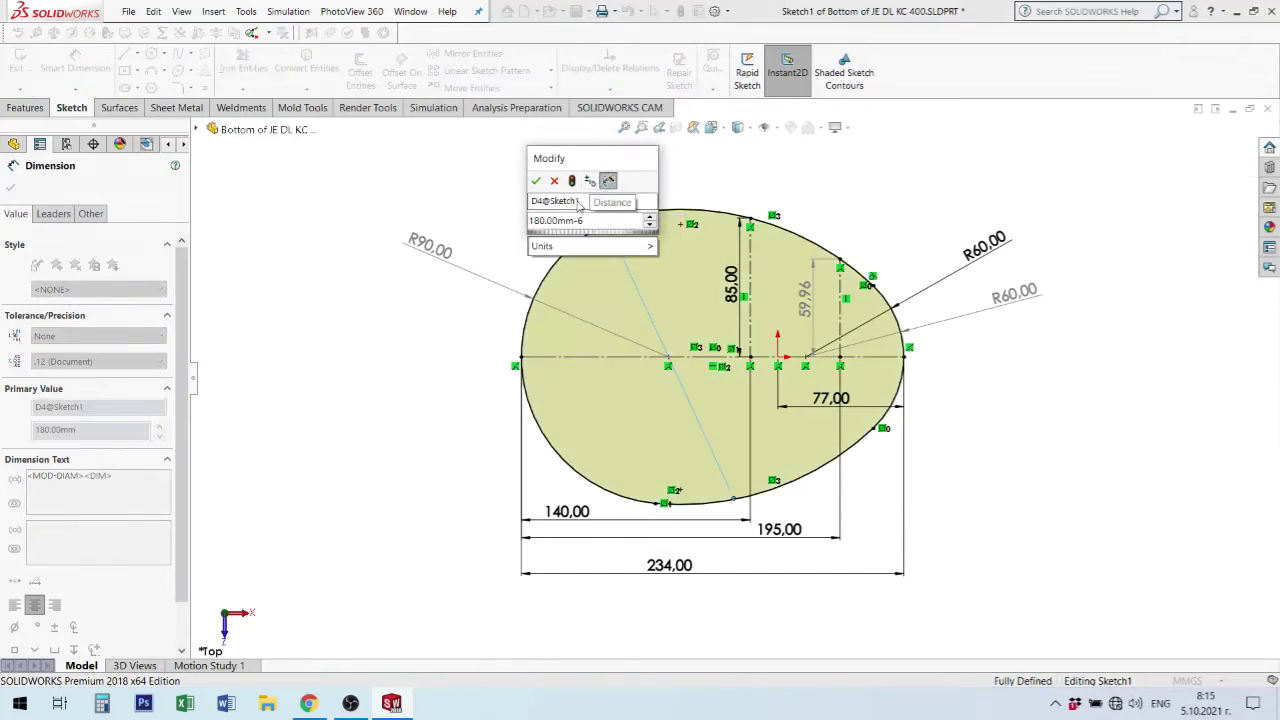
key("Return")
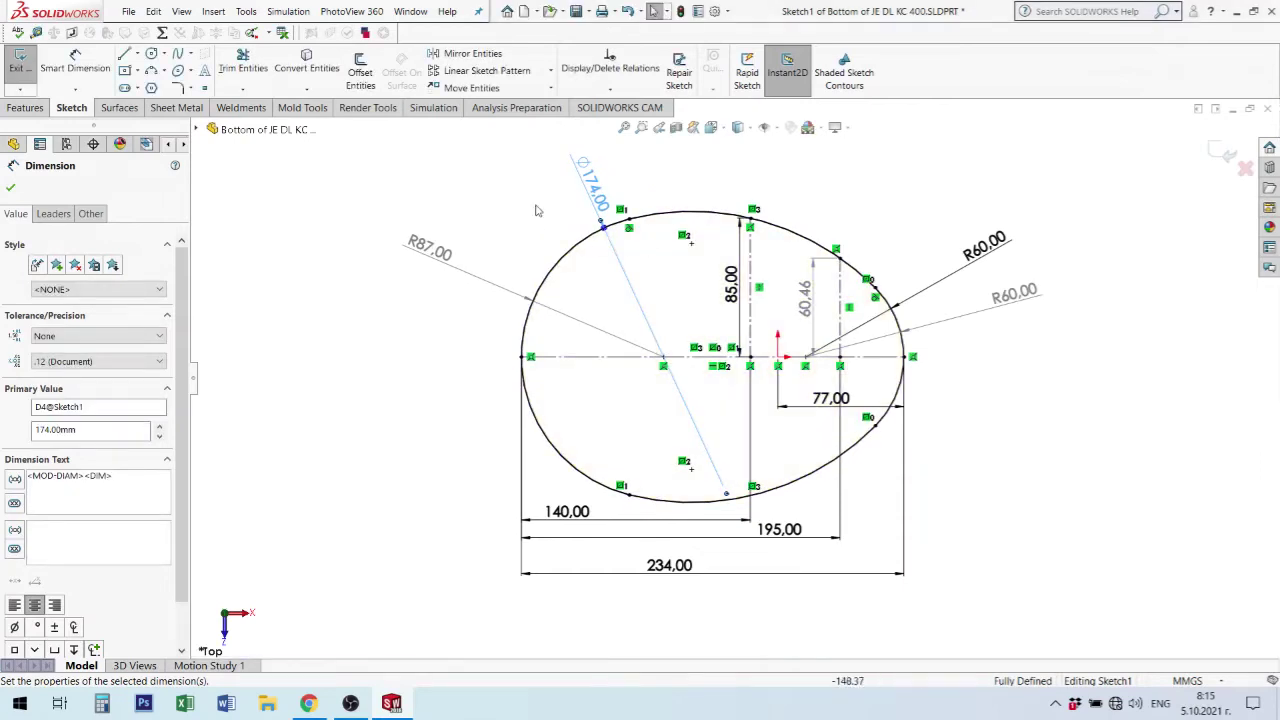
Delete the lower R60.00 radius dimension and nudge the 85.00 dimension slightly left.
left_click(431, 252)
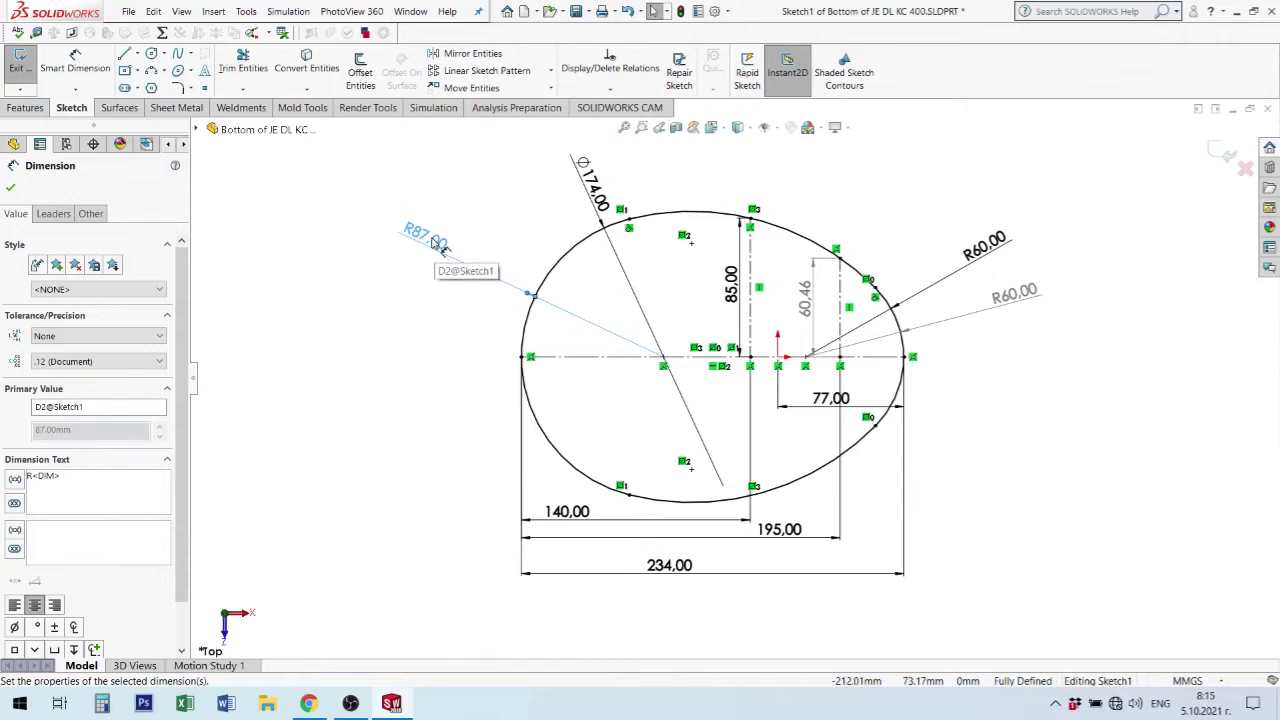
left_click_drag(1012, 296, 1017, 301)
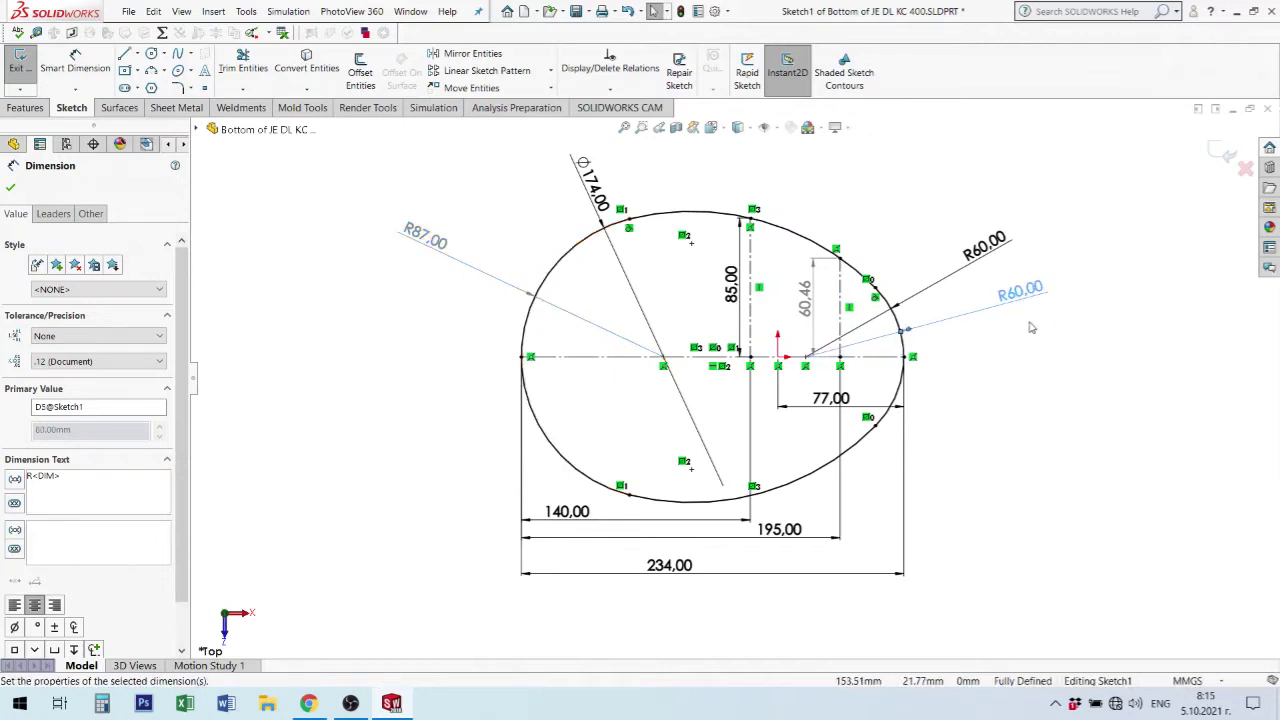
key("Delete")
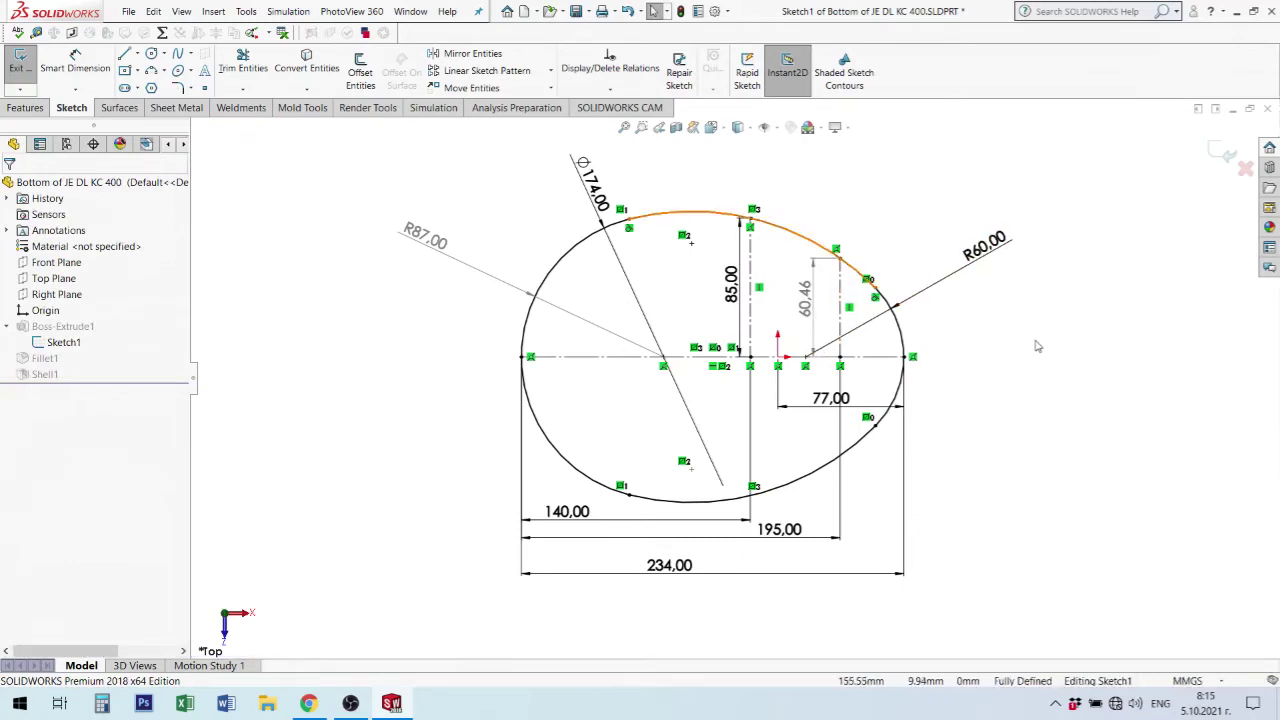
left_click_drag(742, 298, 719, 300)
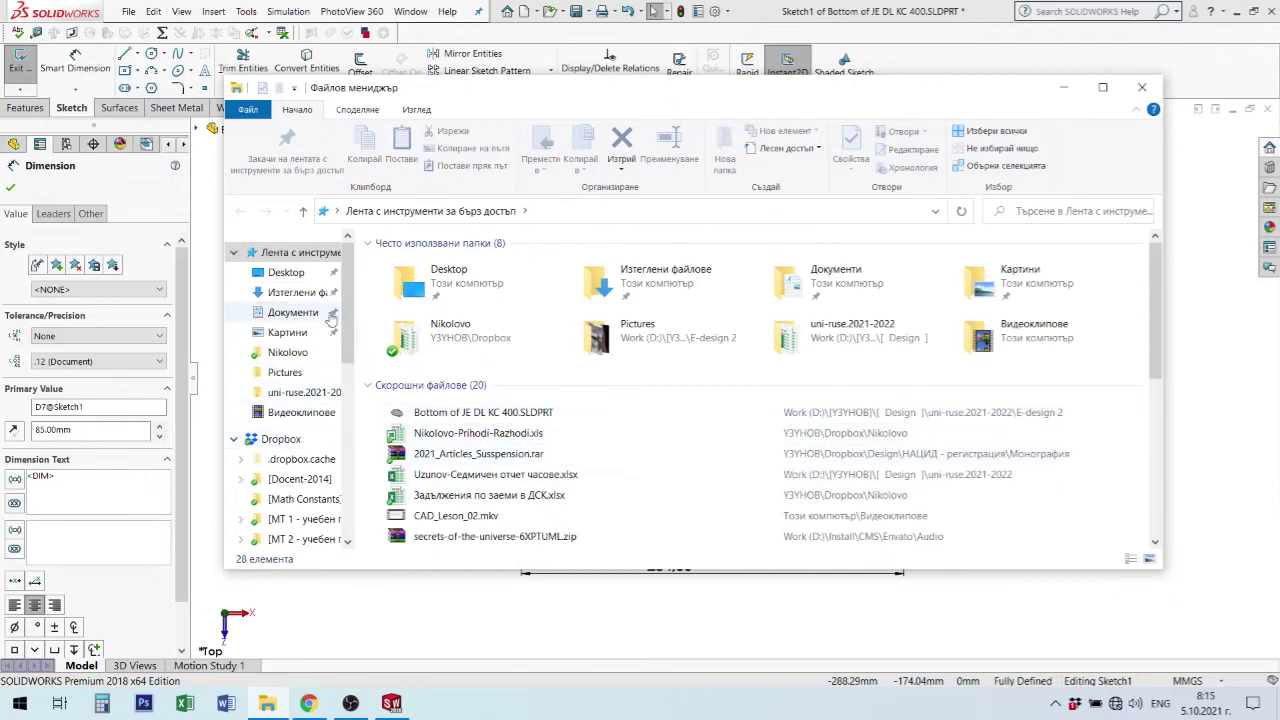
Browse to the [ Design ] folder on the Work (D:) drive.
left_click_drag(350, 320, 366, 442)
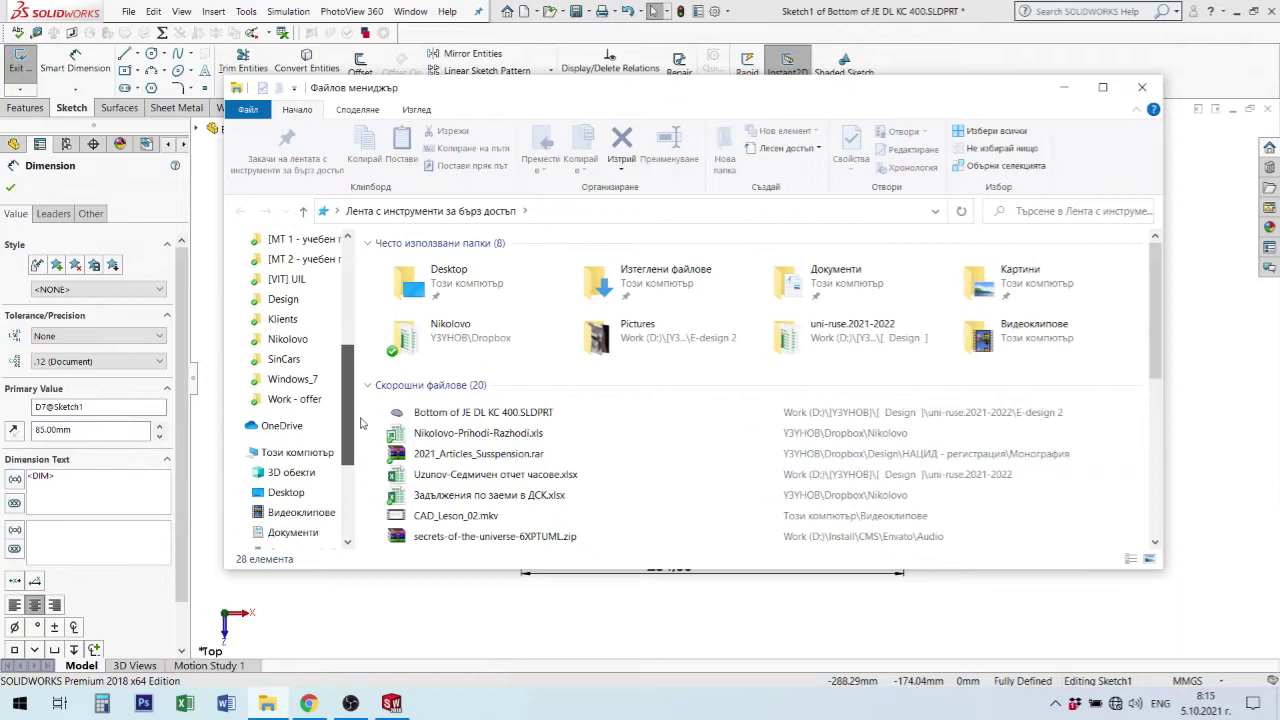
left_click_drag(366, 442, 368, 490)
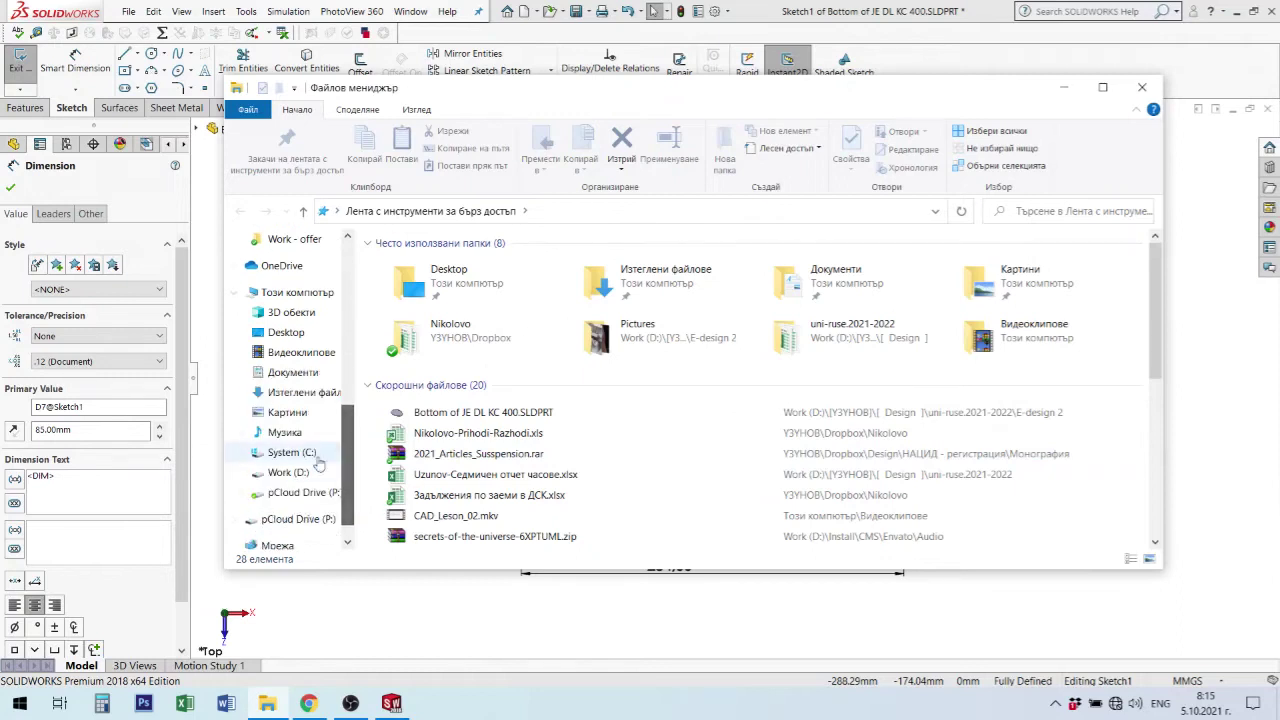
left_click(285, 474)
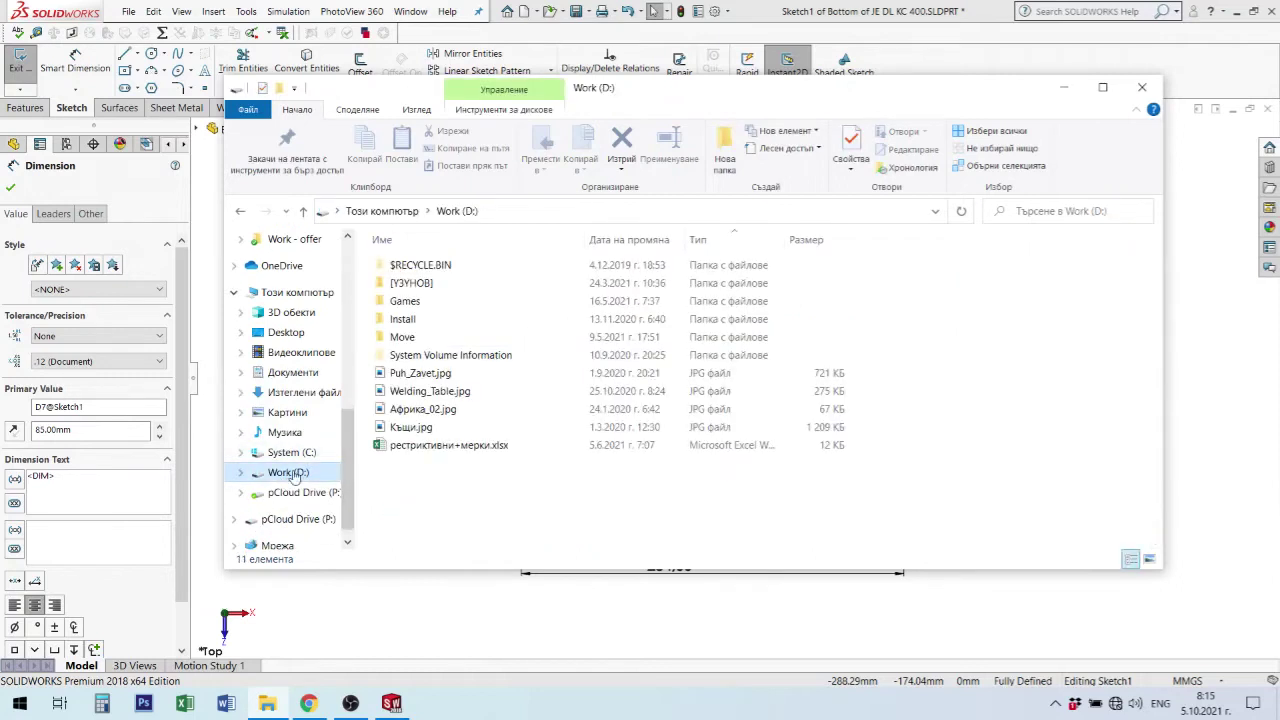
left_click(410, 267)
double_click(410, 283)
scroll(420, 300, "down", 5)
scroll(425, 303, "up", 4)
scroll(425, 303, "up", 3)
double_click(405, 261)
Go into uni-ruse.2021-2022 > E-design 2 > Pictures and open IMG_20210927_144426_1.jpg.
scroll(433, 400, "down", 5)
scroll(433, 400, "down", 7)
scroll(420, 415, "up", 2)
scroll(410, 425, "up", 1)
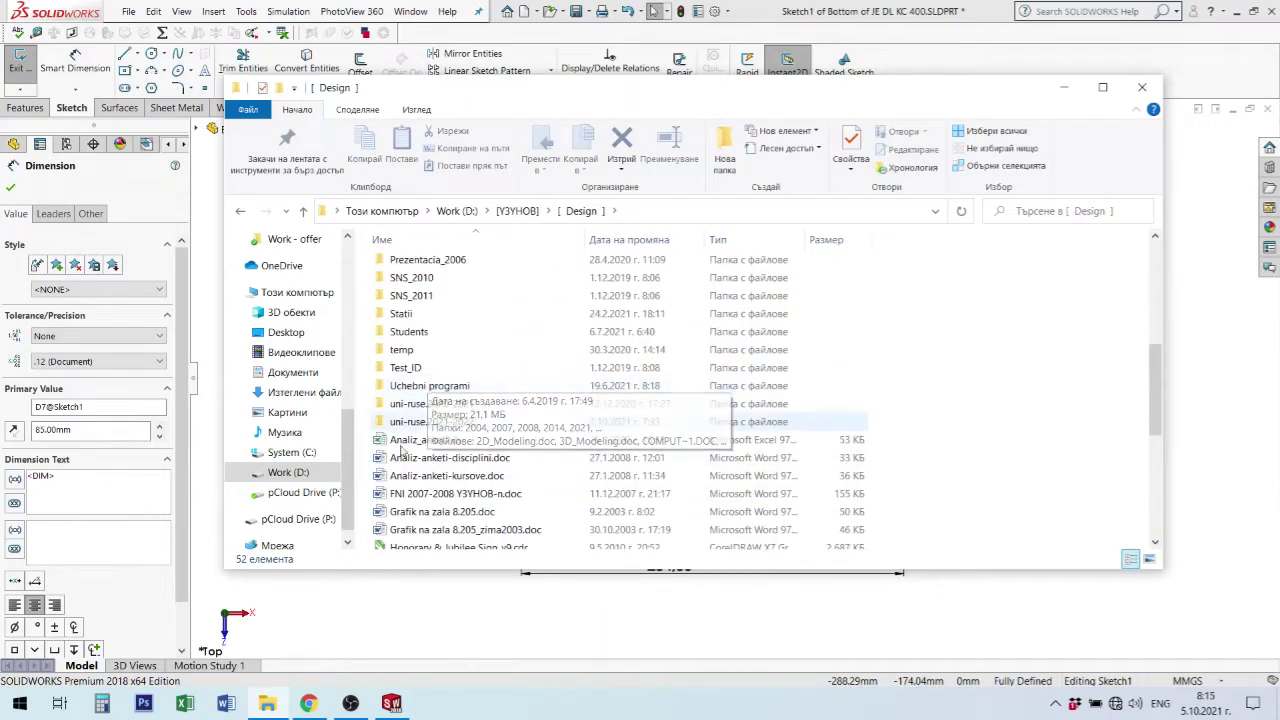
double_click(405, 421)
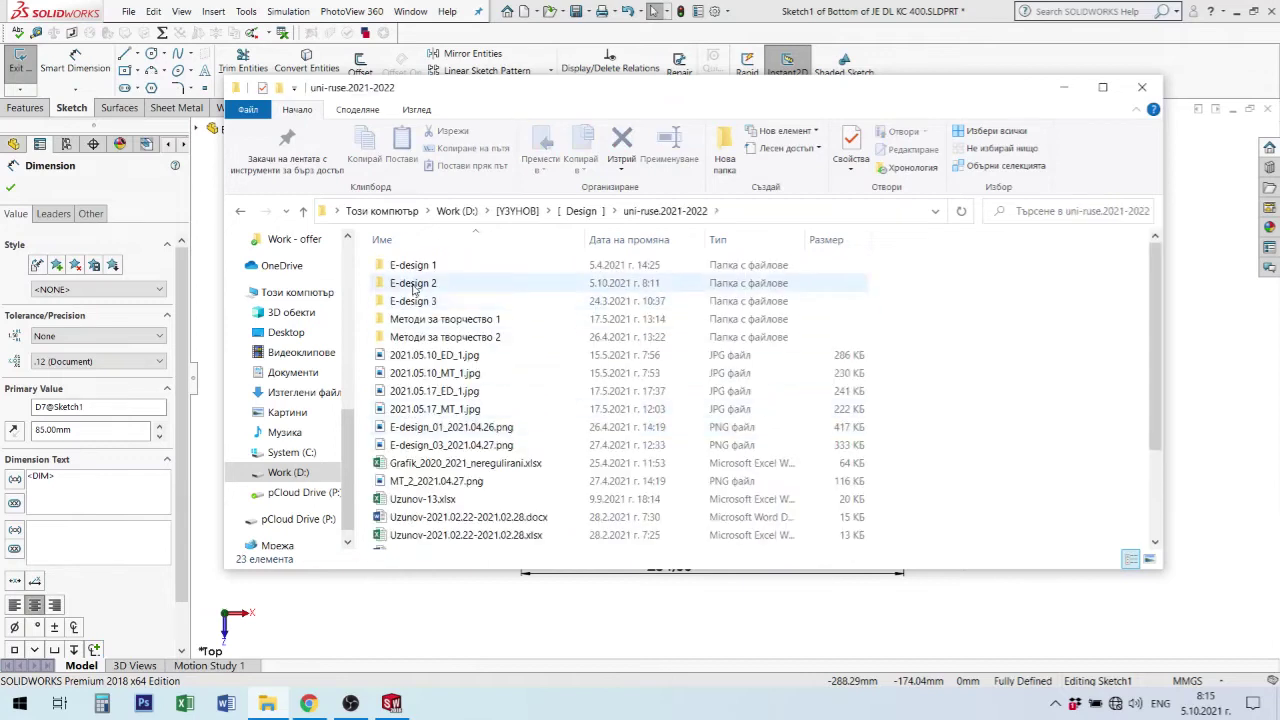
double_click(405, 282)
double_click(412, 266)
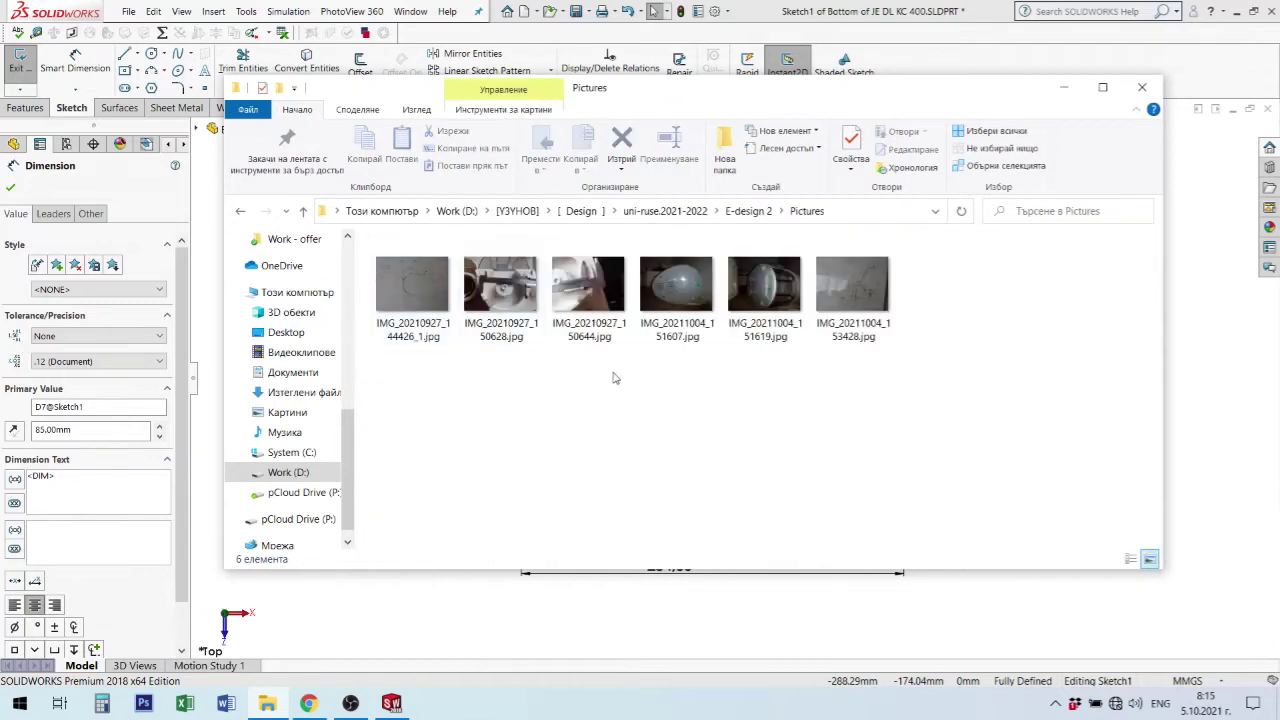
left_click(412, 288)
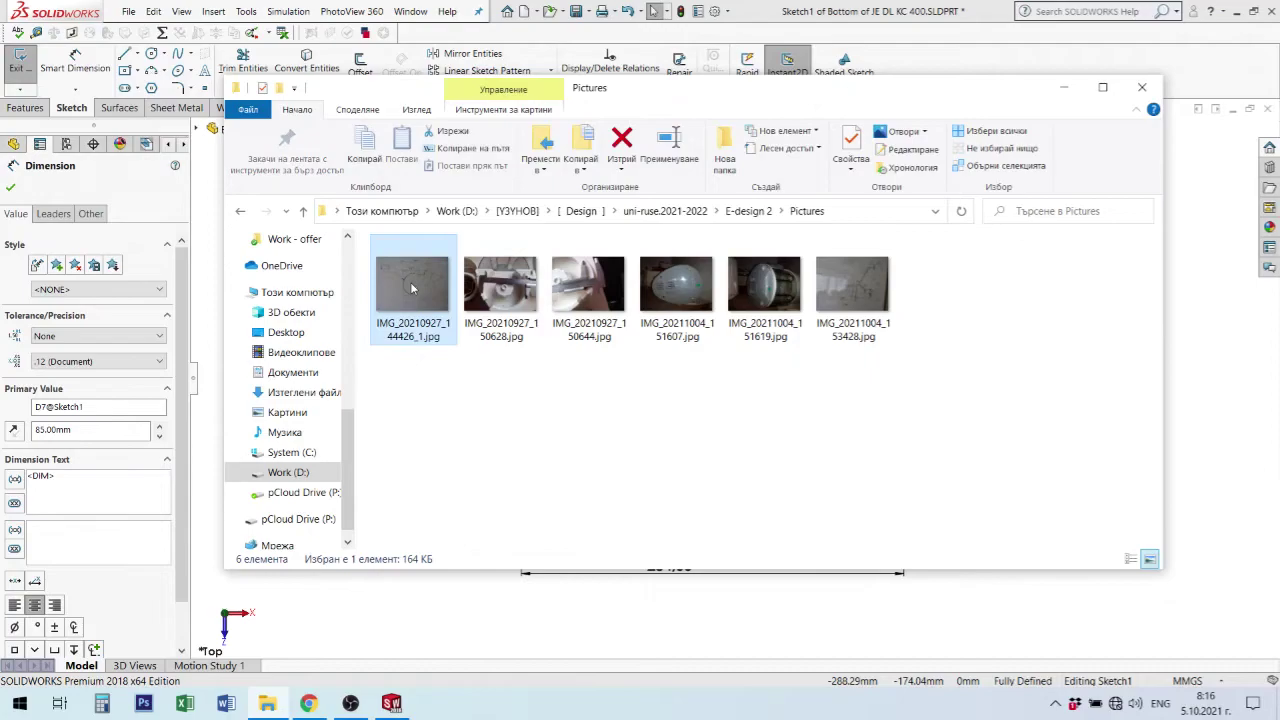
double_click(410, 288)
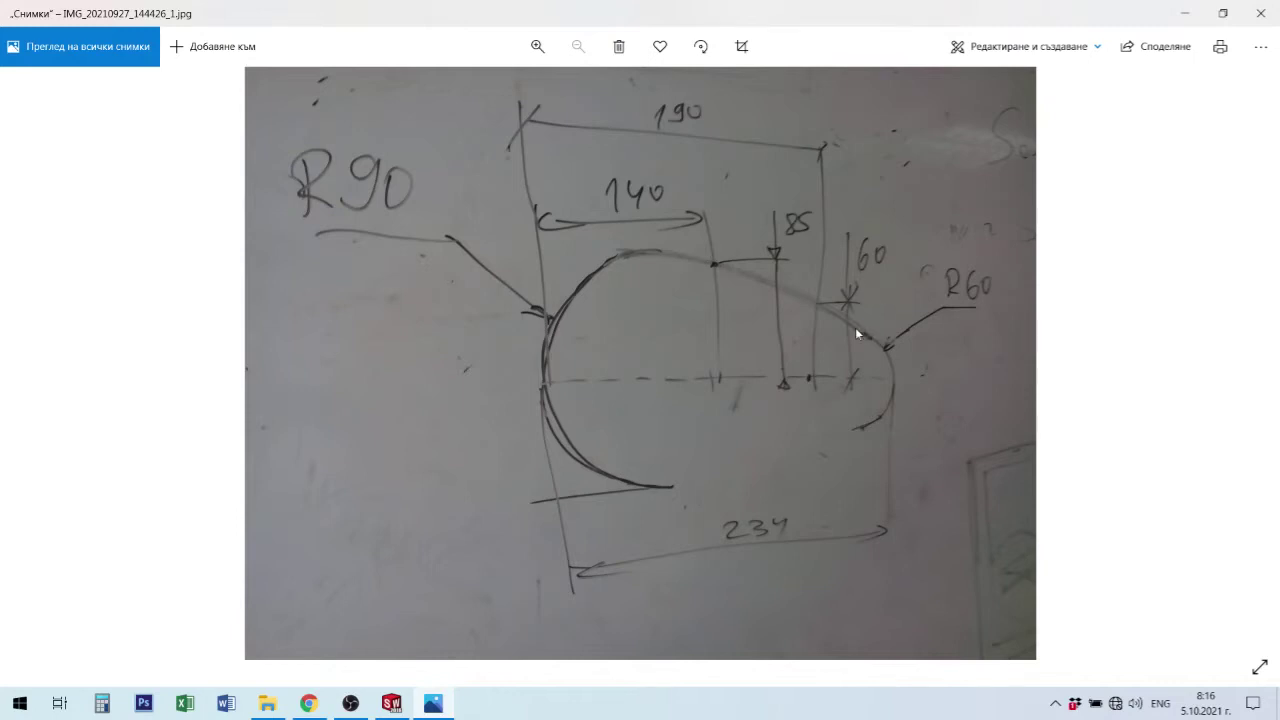
Switch back to SOLIDWORKS after viewing the hand-drawn tray sketch.
left_click(391, 706)
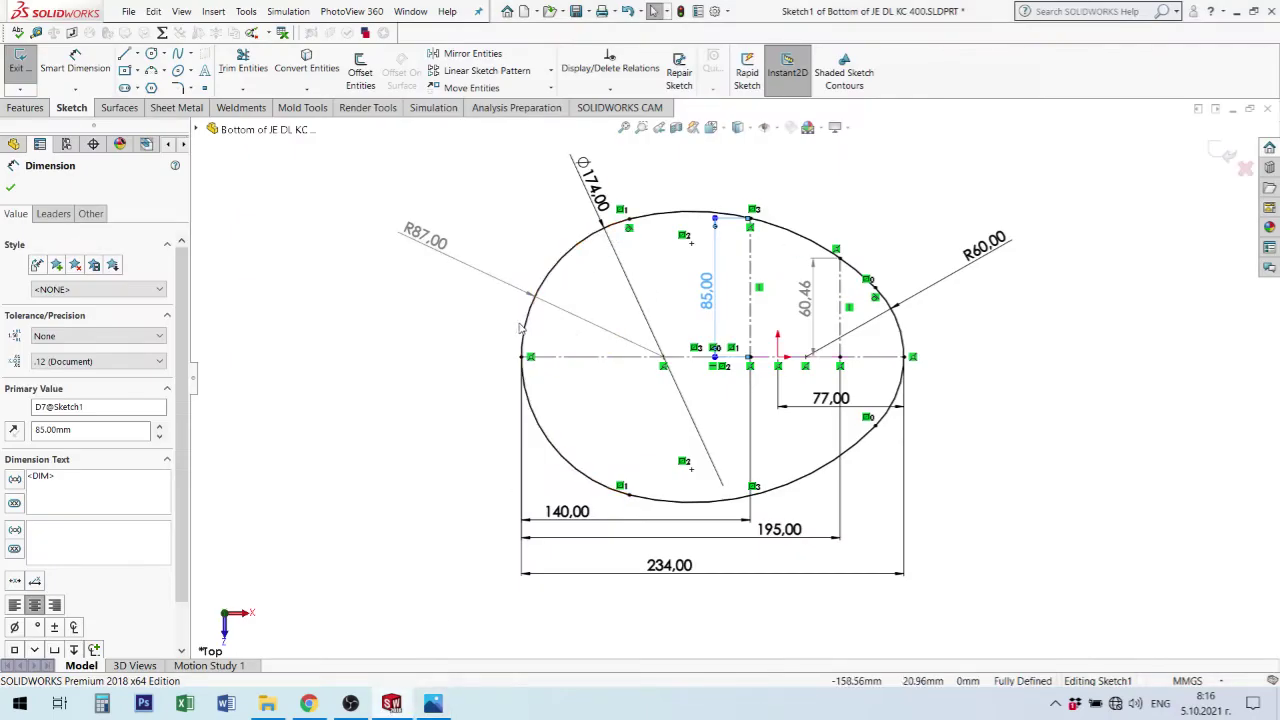
Inspect the 234 mm horizontal centerline's properties, then bring the reference photo back up.
left_click(568, 357)
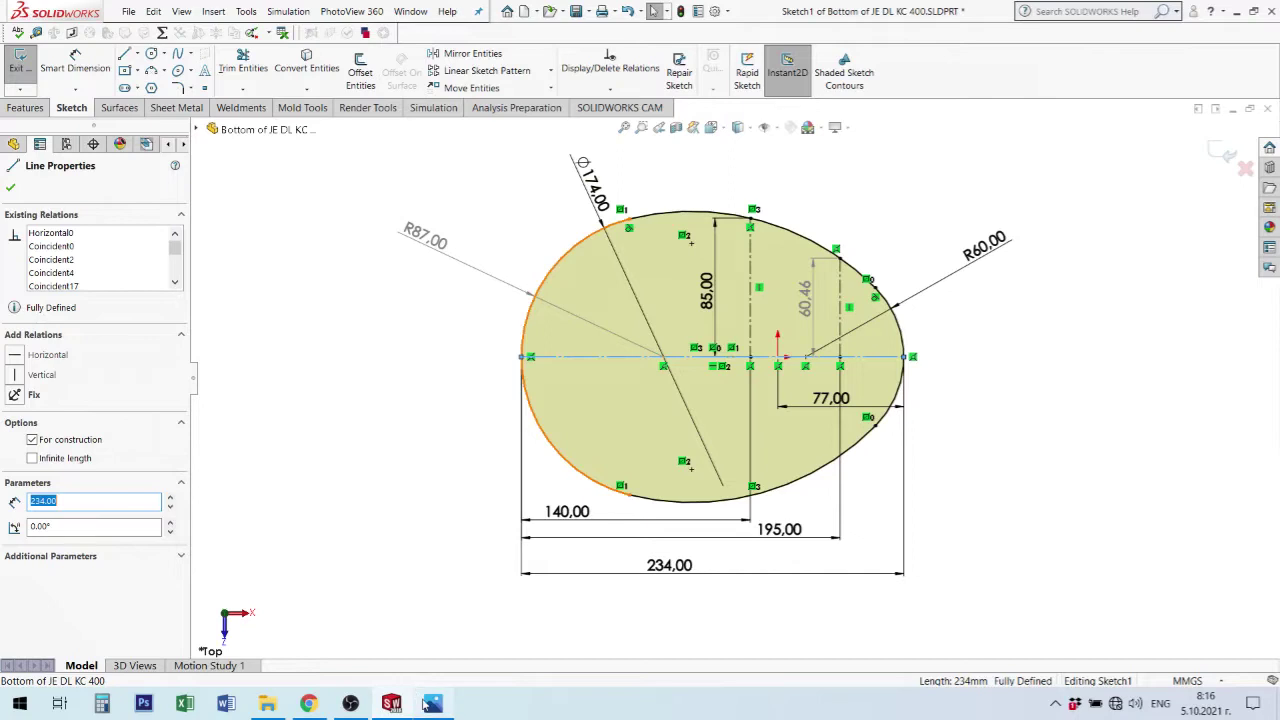
left_click(433, 703)
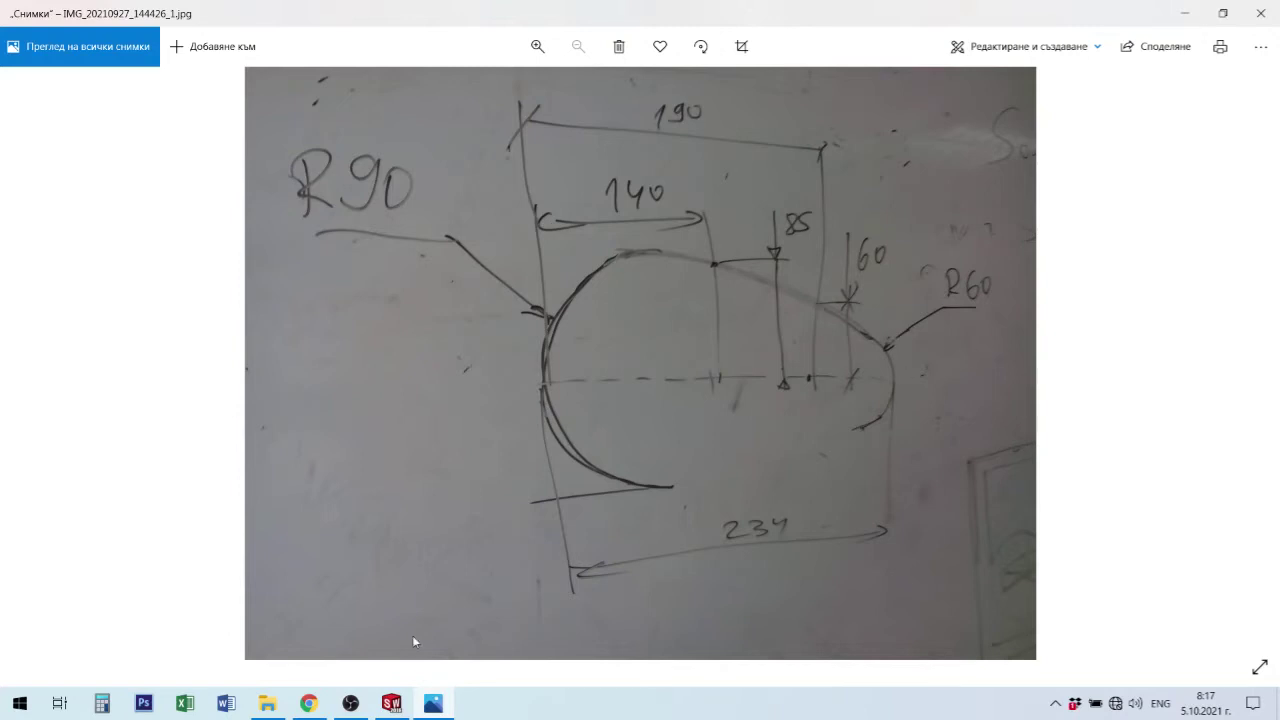
Hide the reference photo and select the 85.00 and 60.46 dimensions for review.
left_click(436, 708)
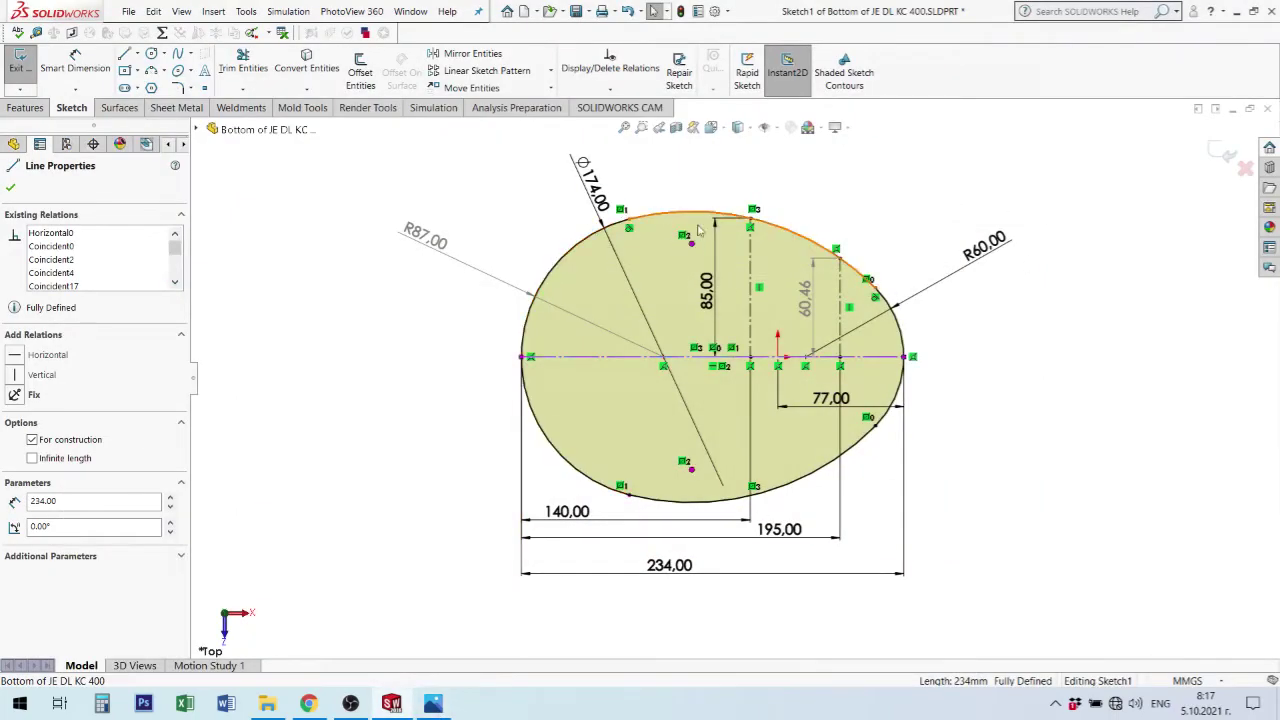
key("Escape")
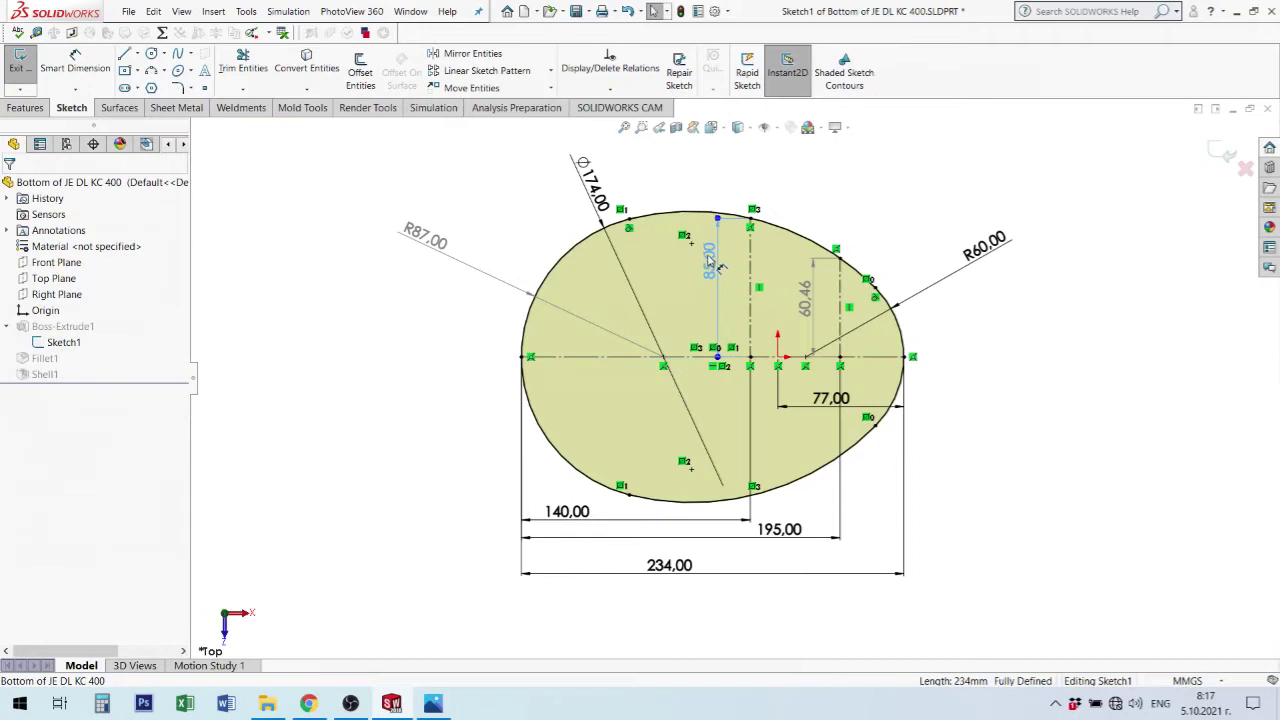
left_click(707, 244)
left_click(807, 306)
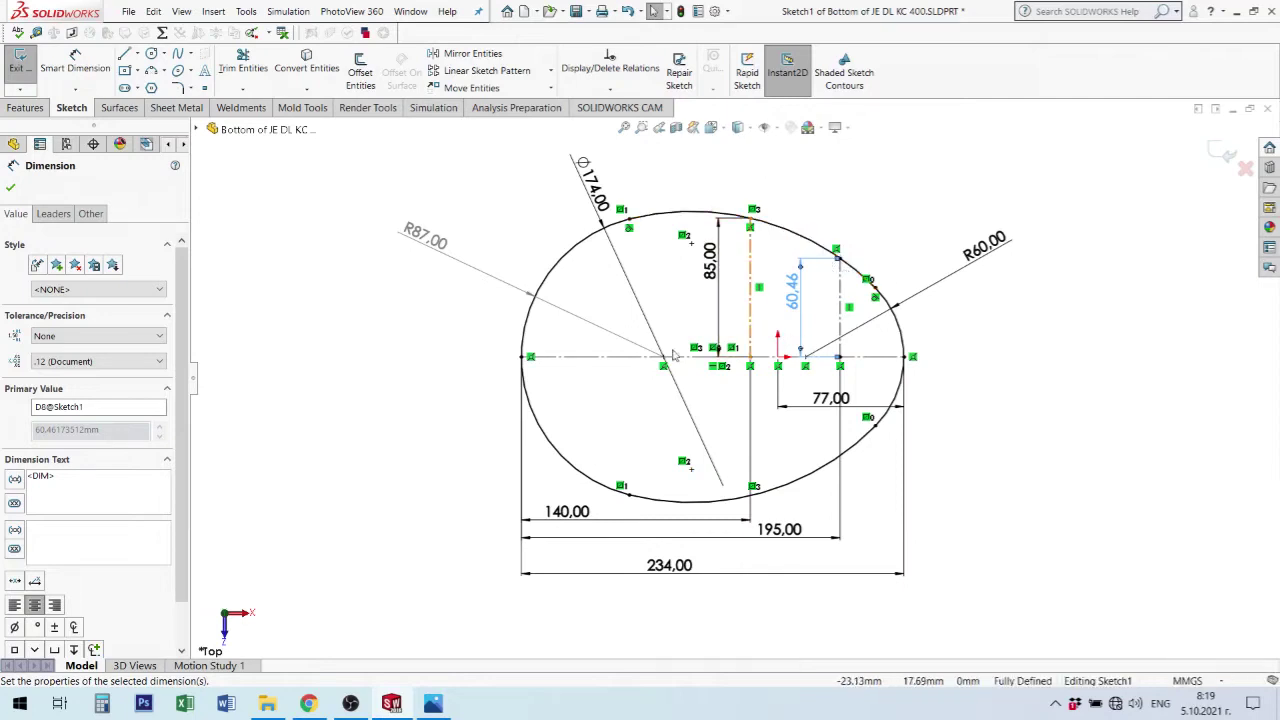
Exit Sketch1 and rebuild the part.
left_click(778, 358)
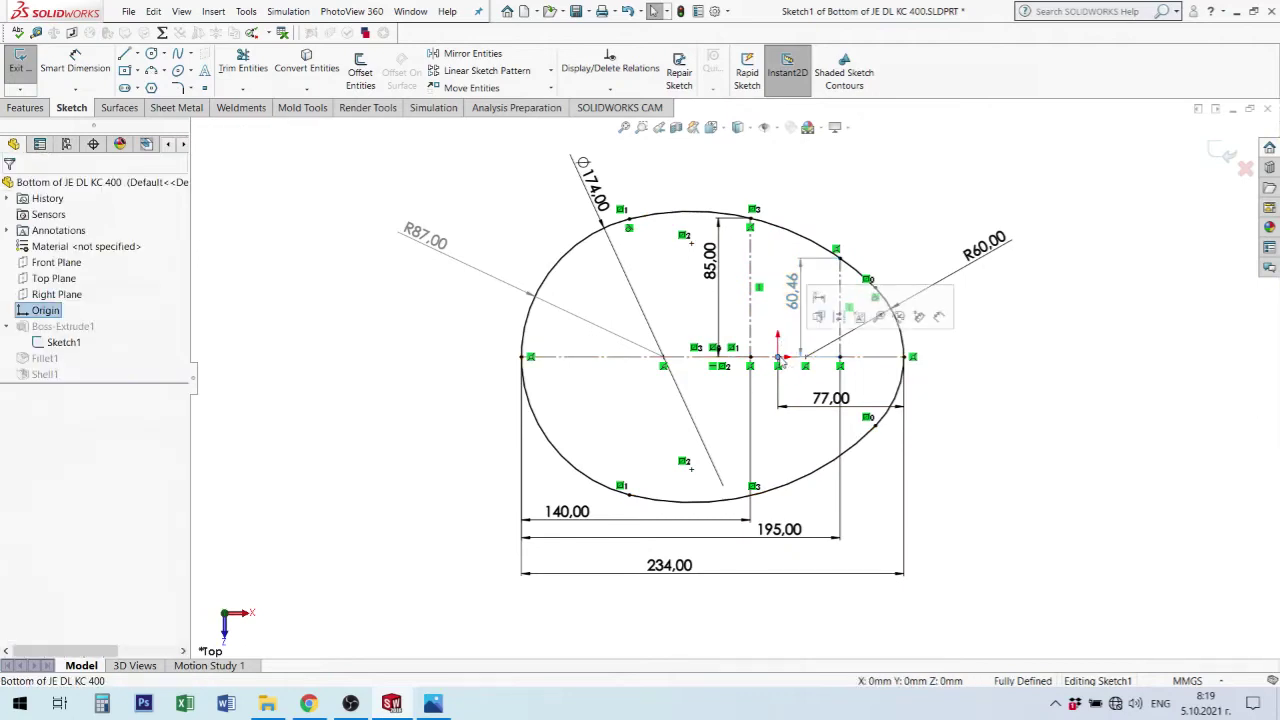
mouse_move(1074, 434)
middle_mouse_down()
mouse_move(1048, 322)
mouse_move(1074, 434)
middle_mouse_up()
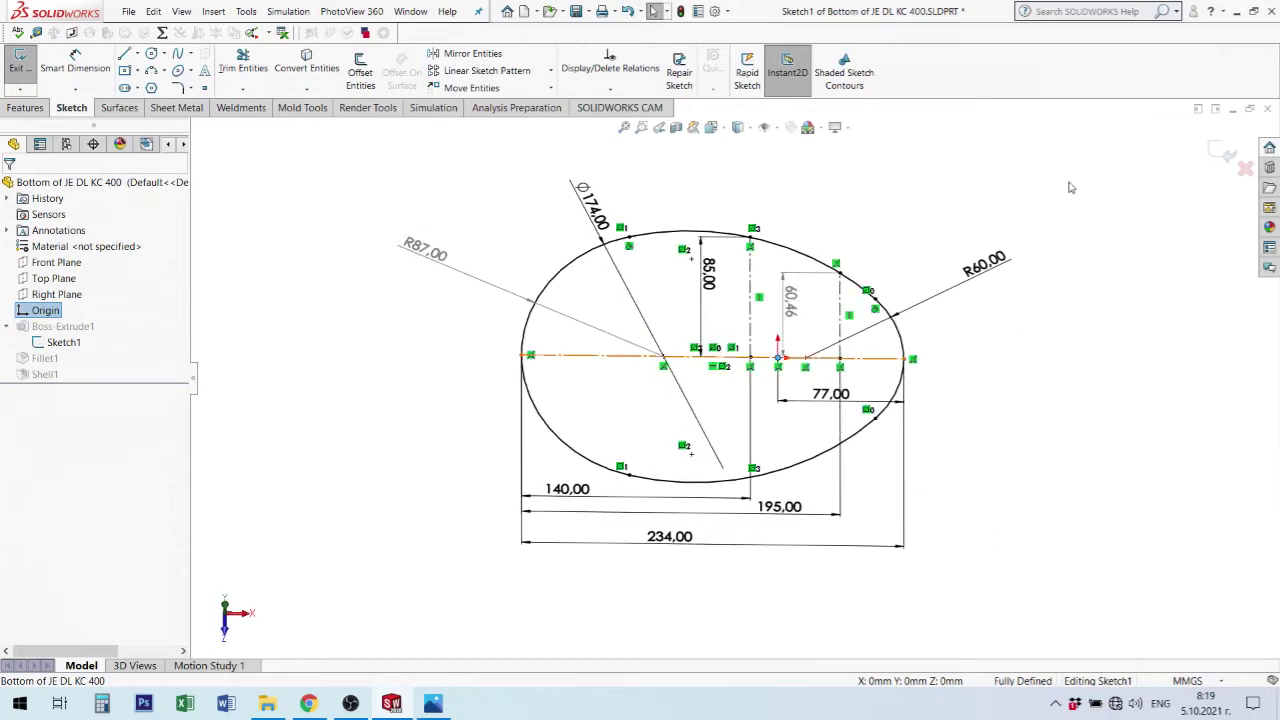
left_click(1224, 155)
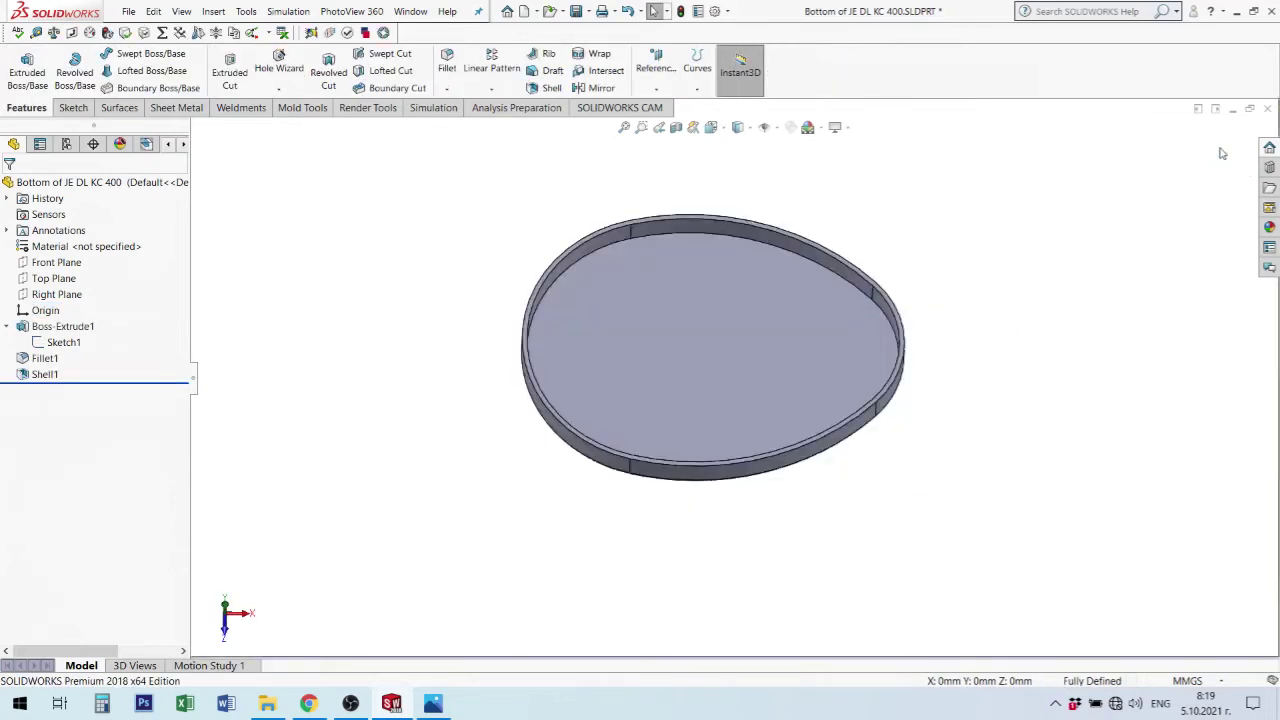
Suppress Fillet1 and Shell1, leaving the plain 20 mm Boss-Extrude1 base.
left_click(42, 356)
left_click(45, 374, "ctrl")
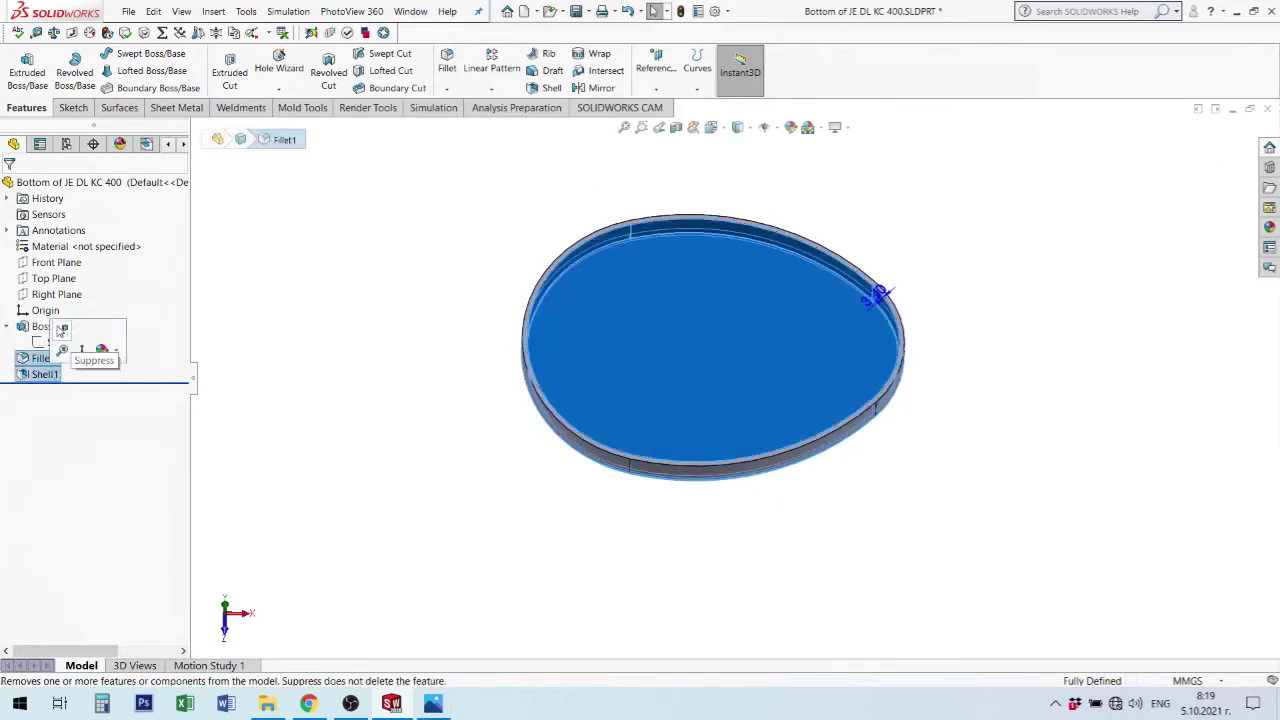
left_click(61, 330)
middle_click_drag(837, 451, 829, 380)
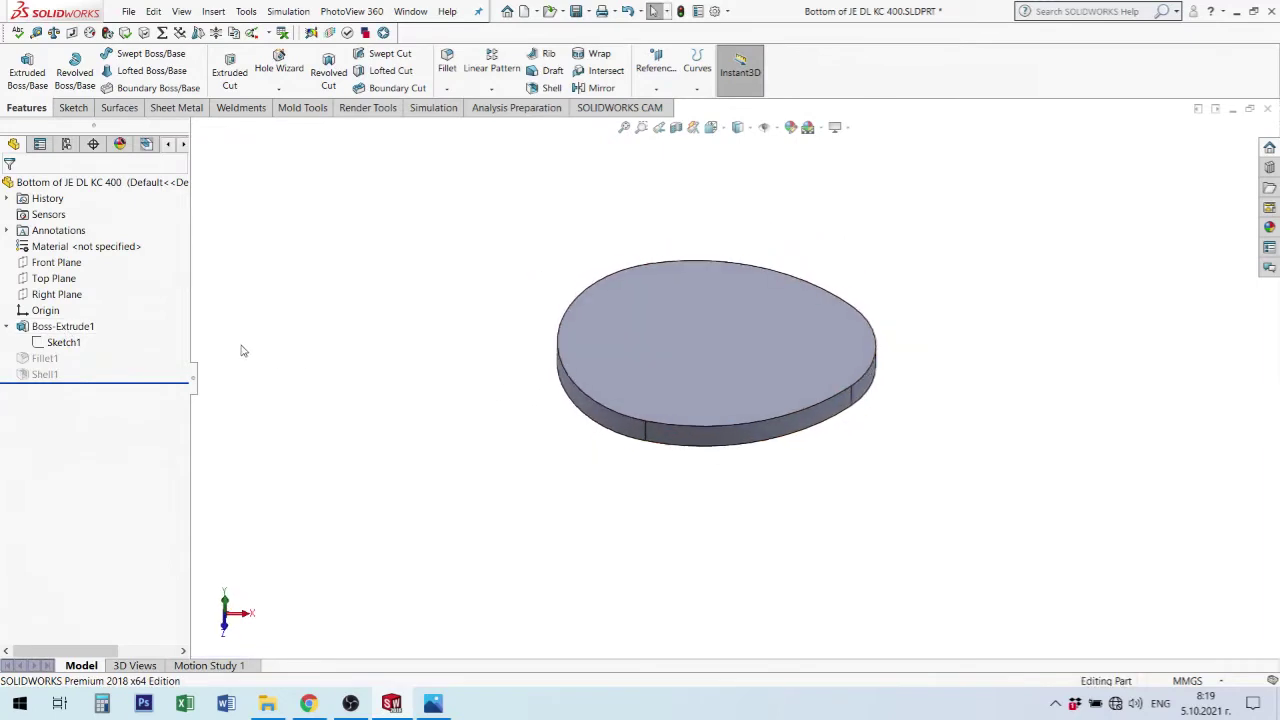
left_click(62, 327)
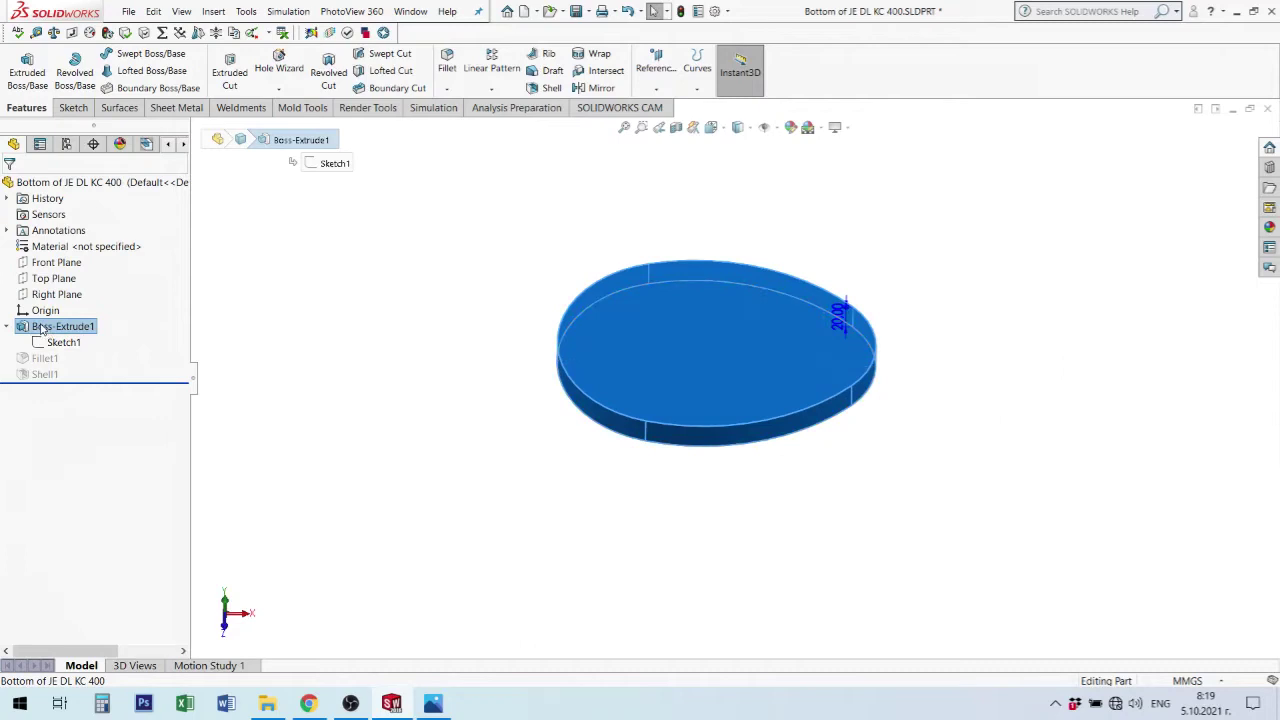
right_click(41, 329)
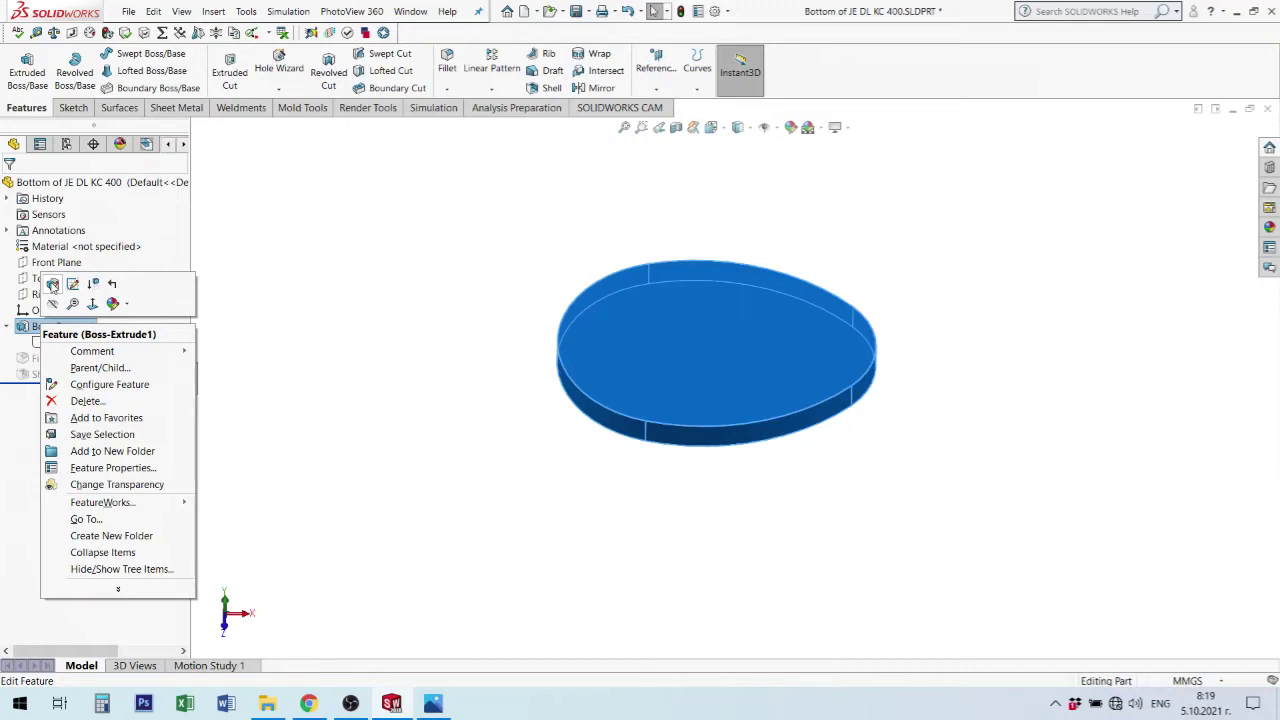
Edit Boss-Extrude1 and switch its start condition from Sketch Plane to Offset.
left_click(52, 284)
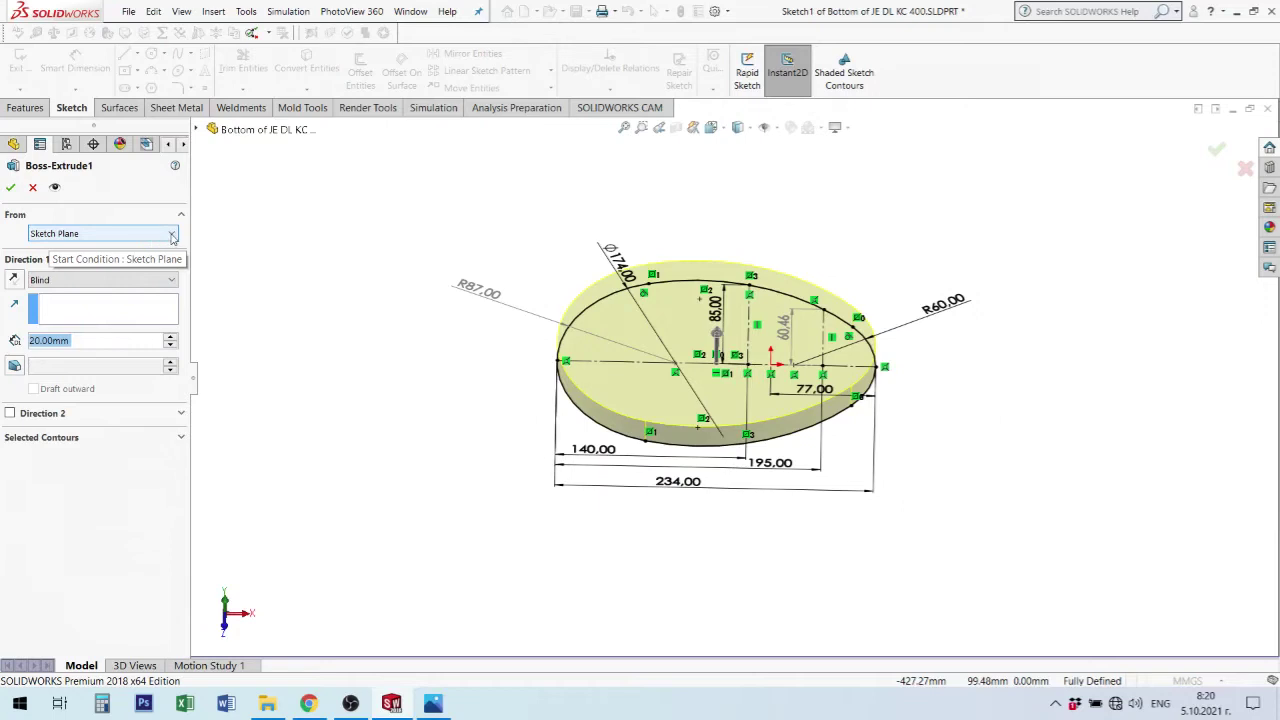
left_click(172, 234)
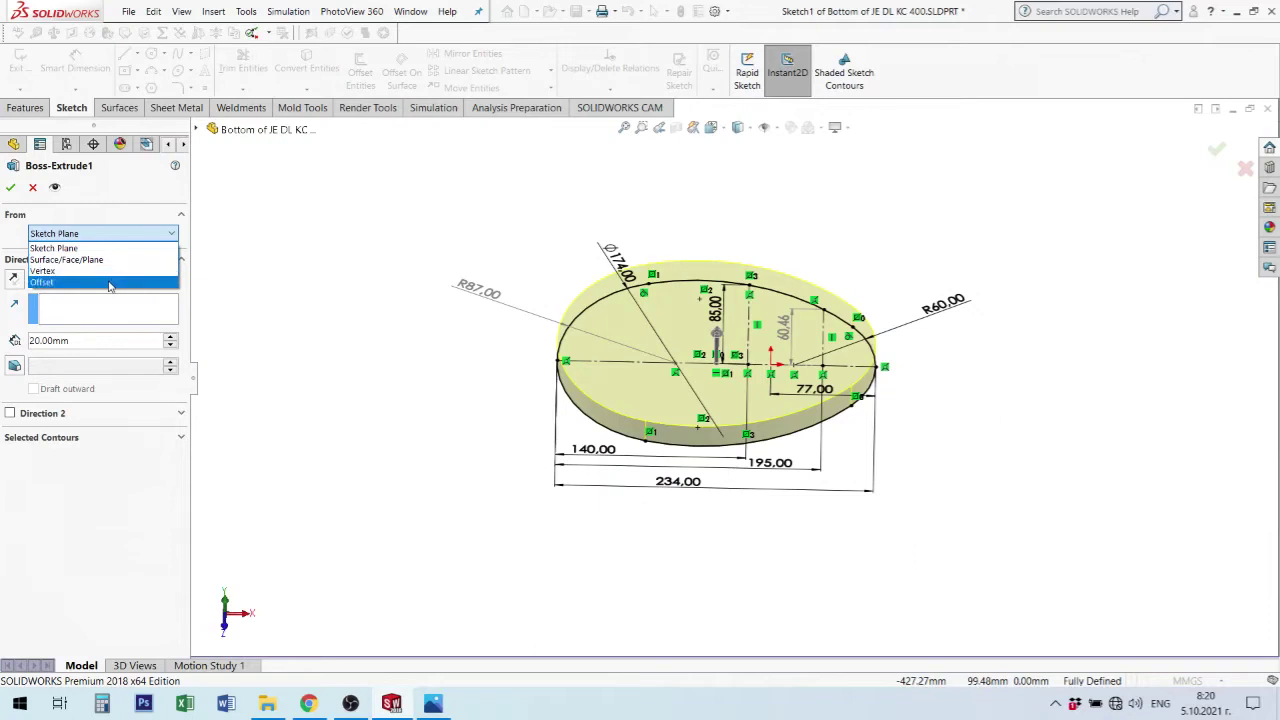
left_click(110, 283)
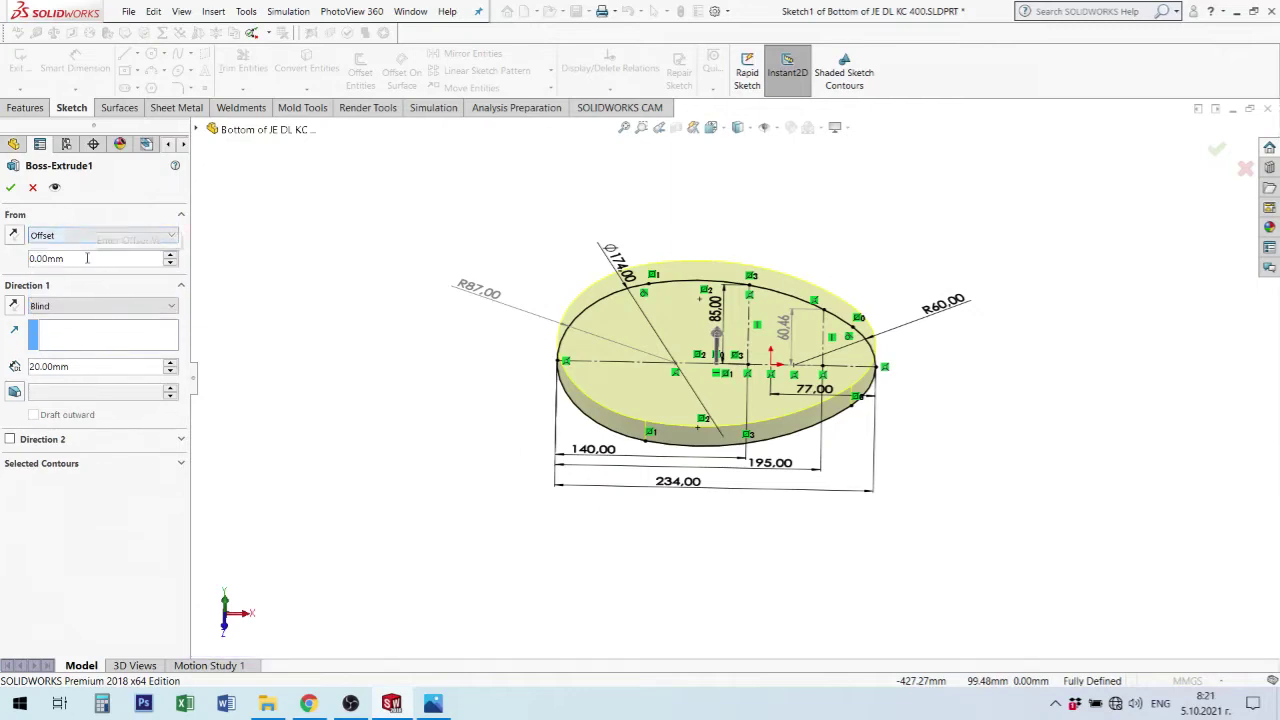
Keep the Offset start and raise the start offset to 50.00 mm.
left_click(127, 235)
left_click(127, 235)
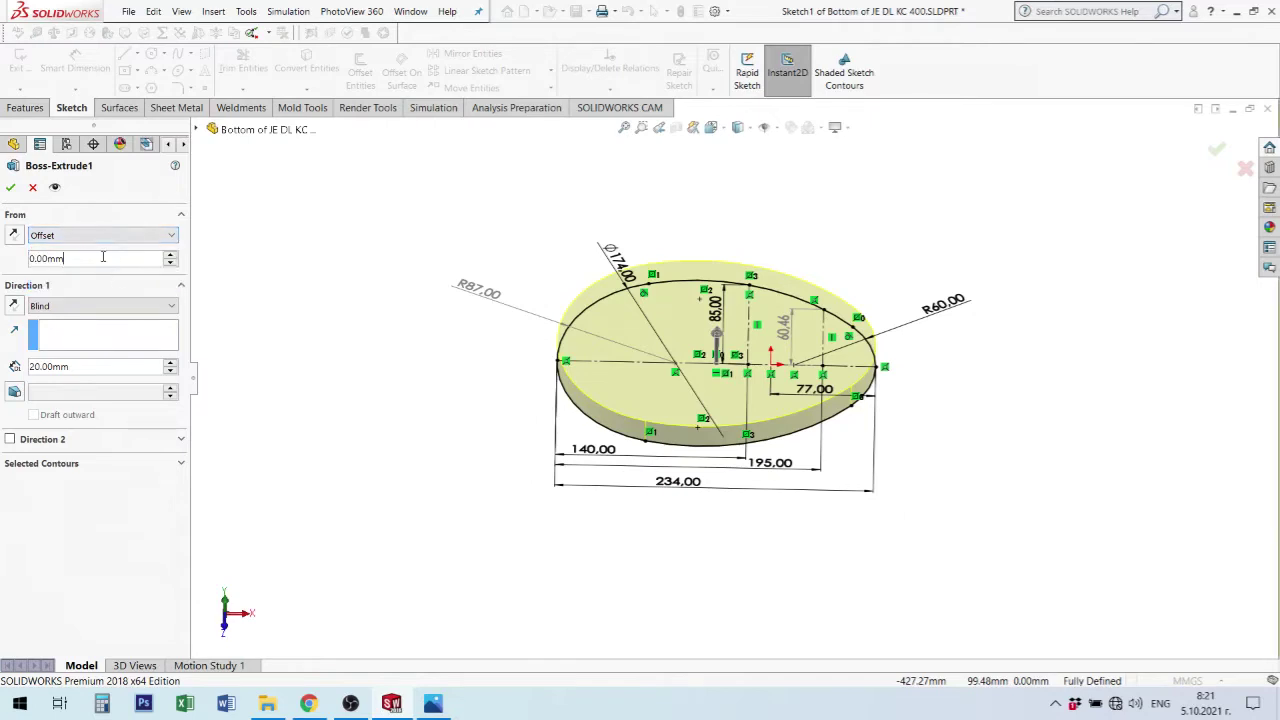
left_click(171, 255)
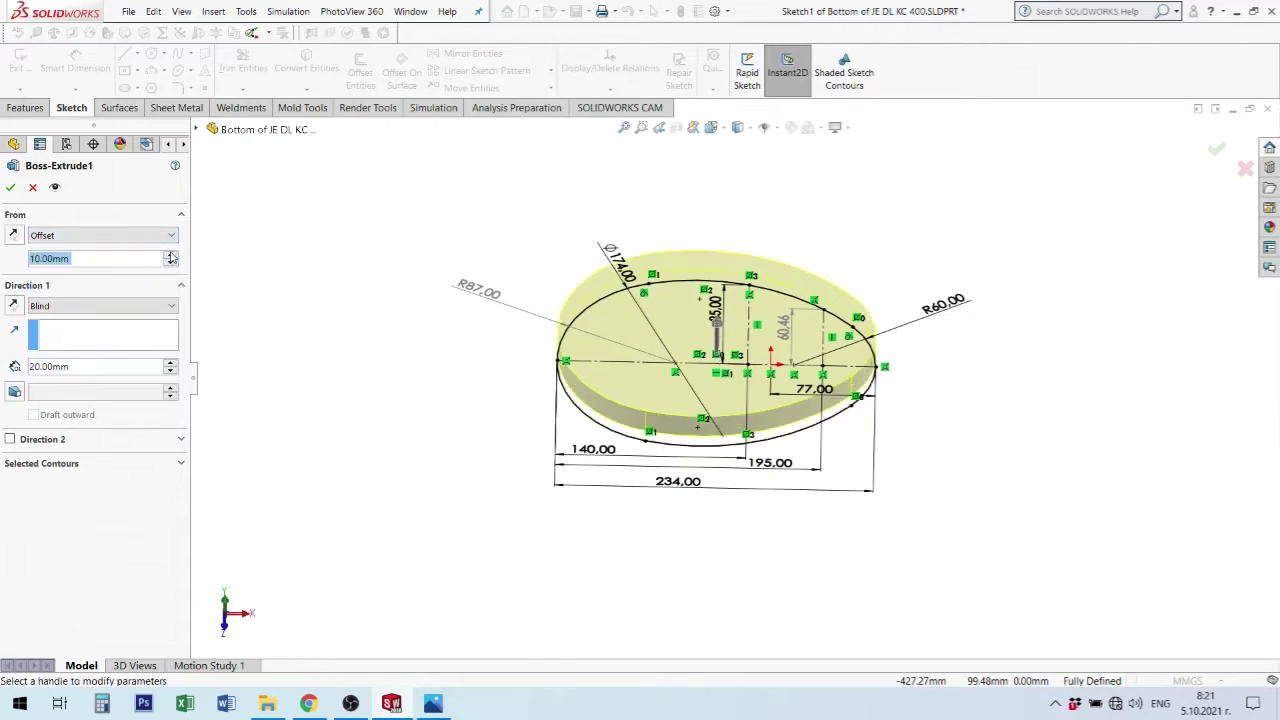
left_click(171, 255)
left_click(171, 255)
left_click(171, 255)
left_click(171, 255)
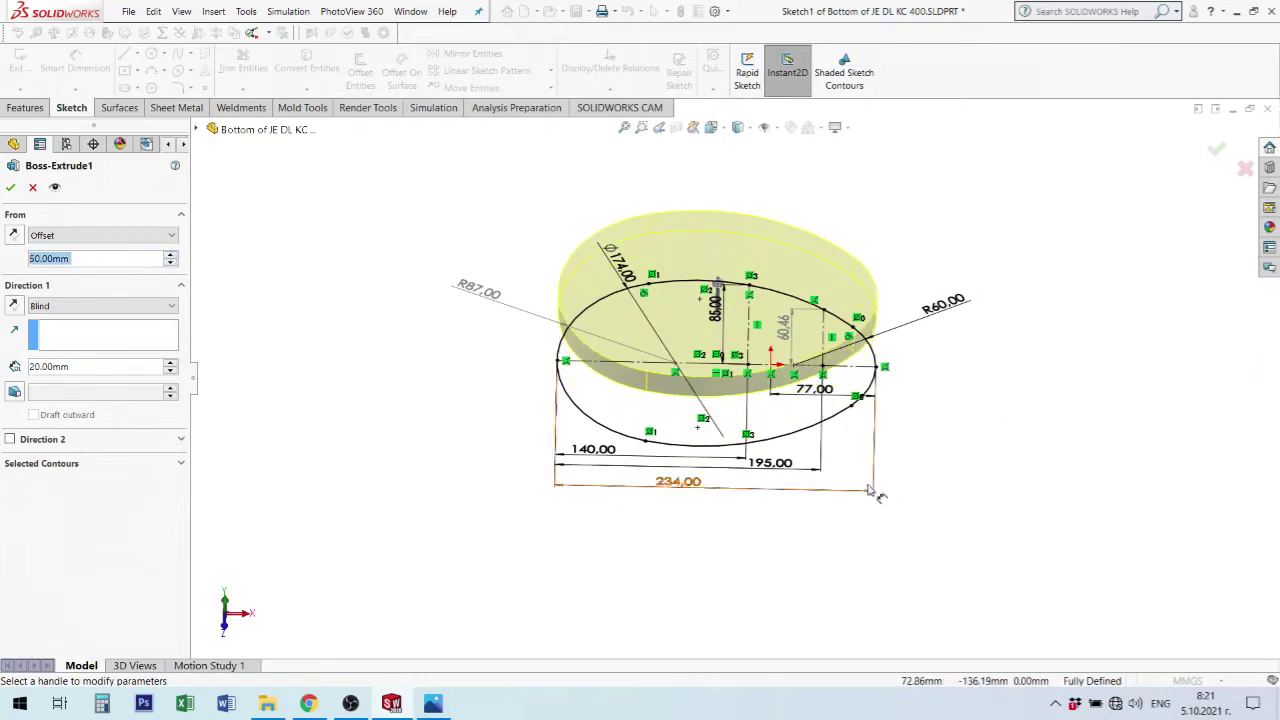
Flip the 50 mm offset below the sketch plane, check it edge-on, then flip it back above.
left_click(15, 236)
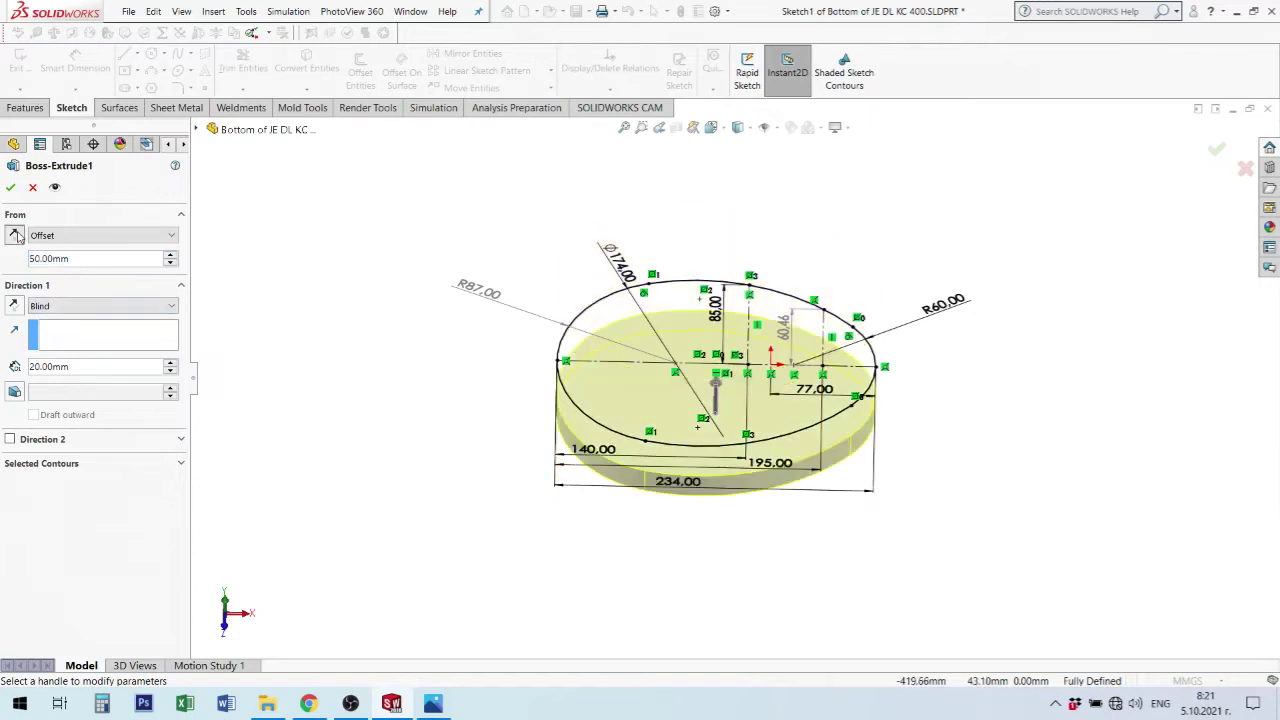
mouse_move(690, 360)
middle_mouse_down()
mouse_move(672, 268)
mouse_move(660, 266)
middle_mouse_up()
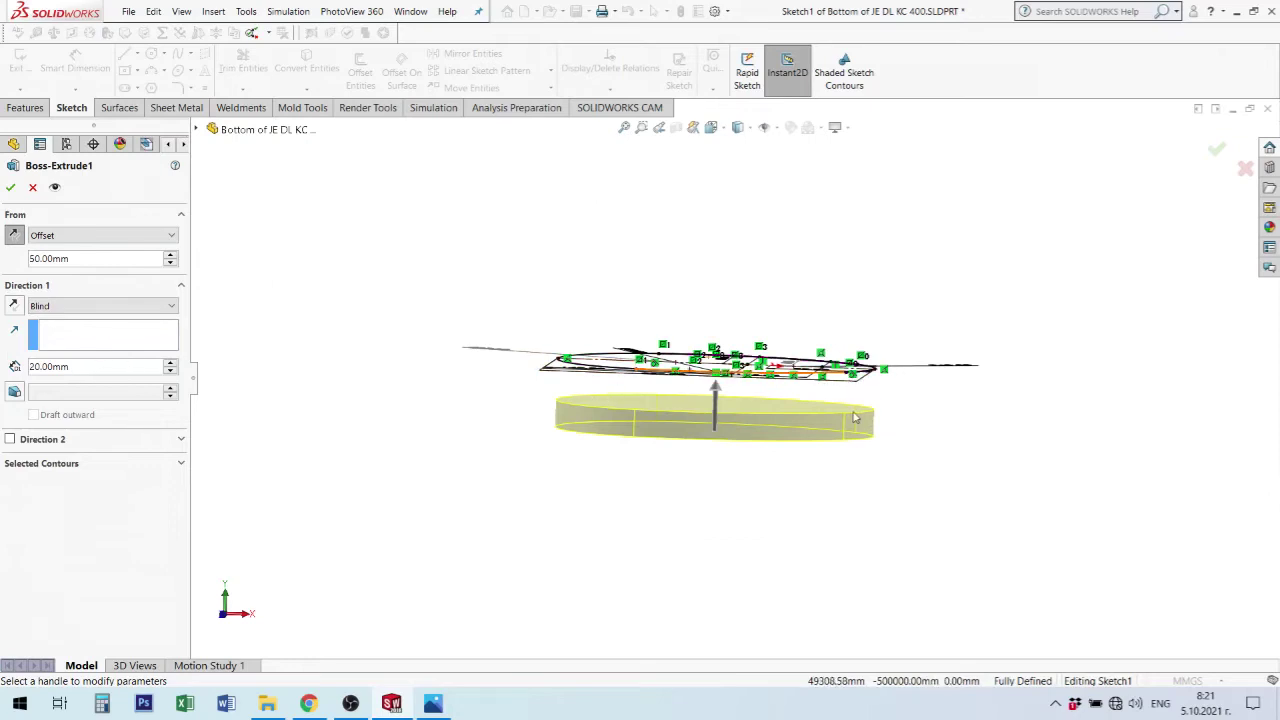
left_click(14, 236)
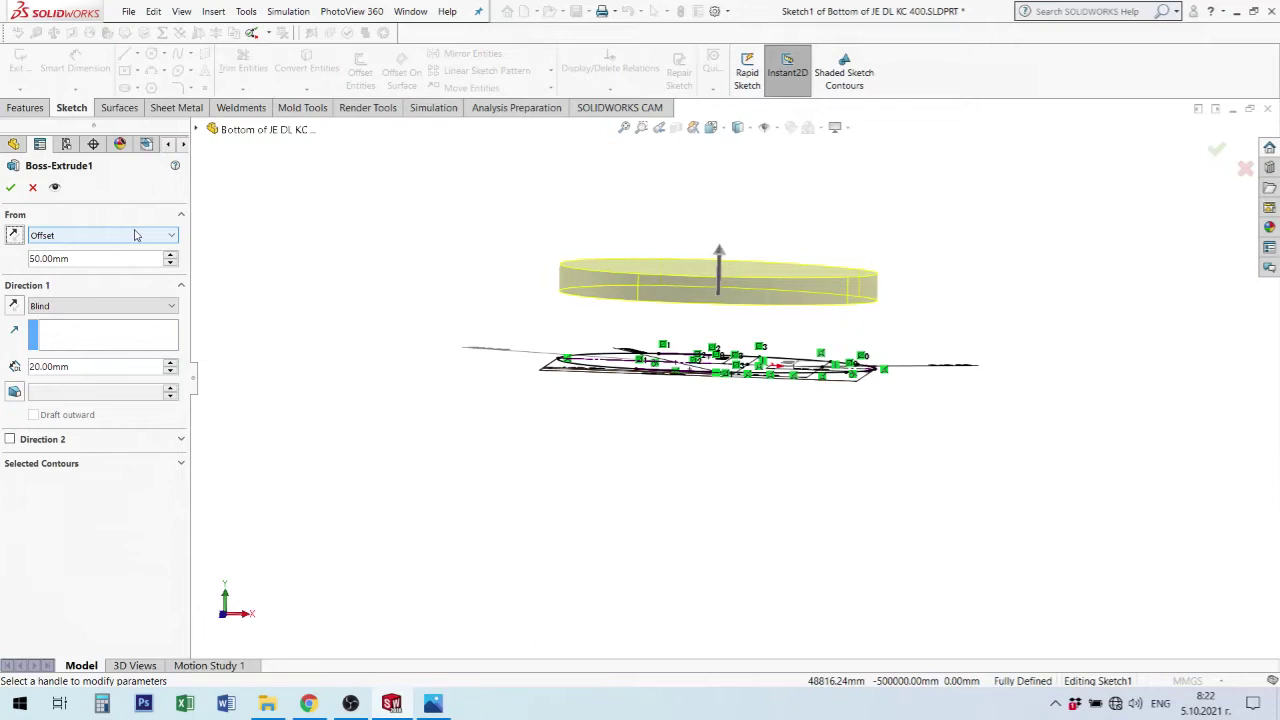
left_click(136, 235)
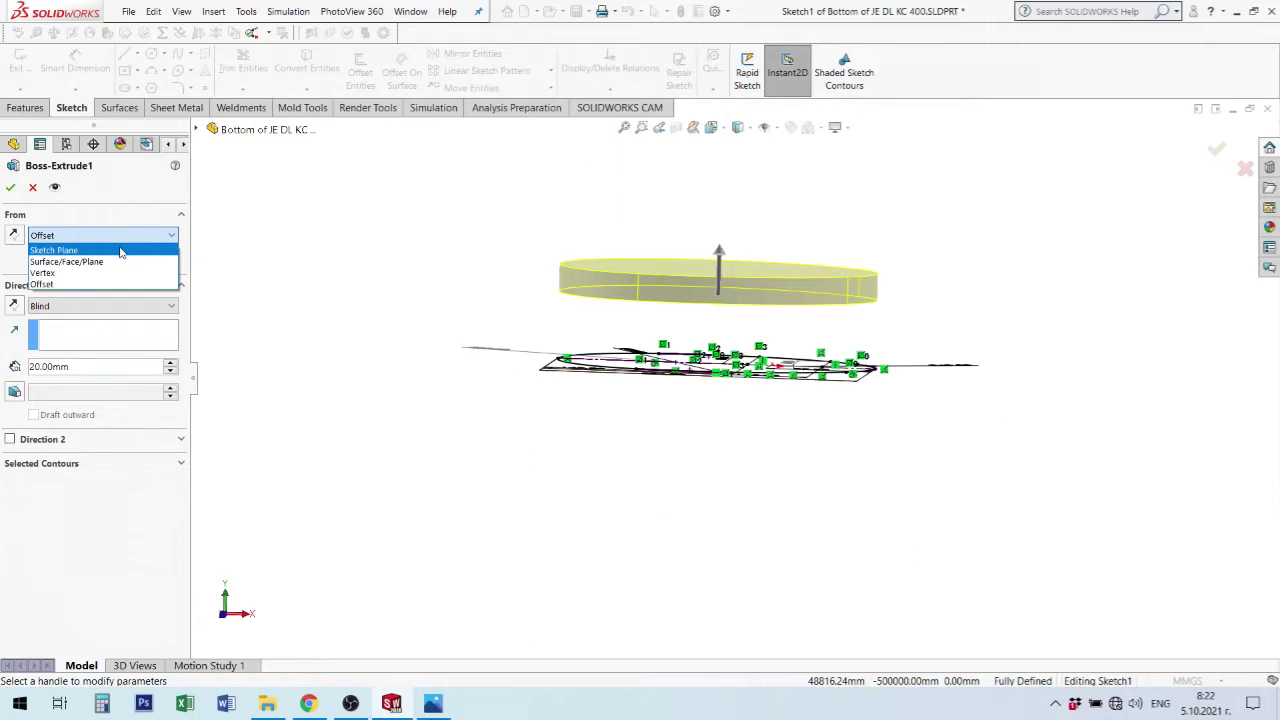
Start Boss-Extrude1 from the Sketch Plane again, dropping the 50 mm offset.
left_click(120, 251)
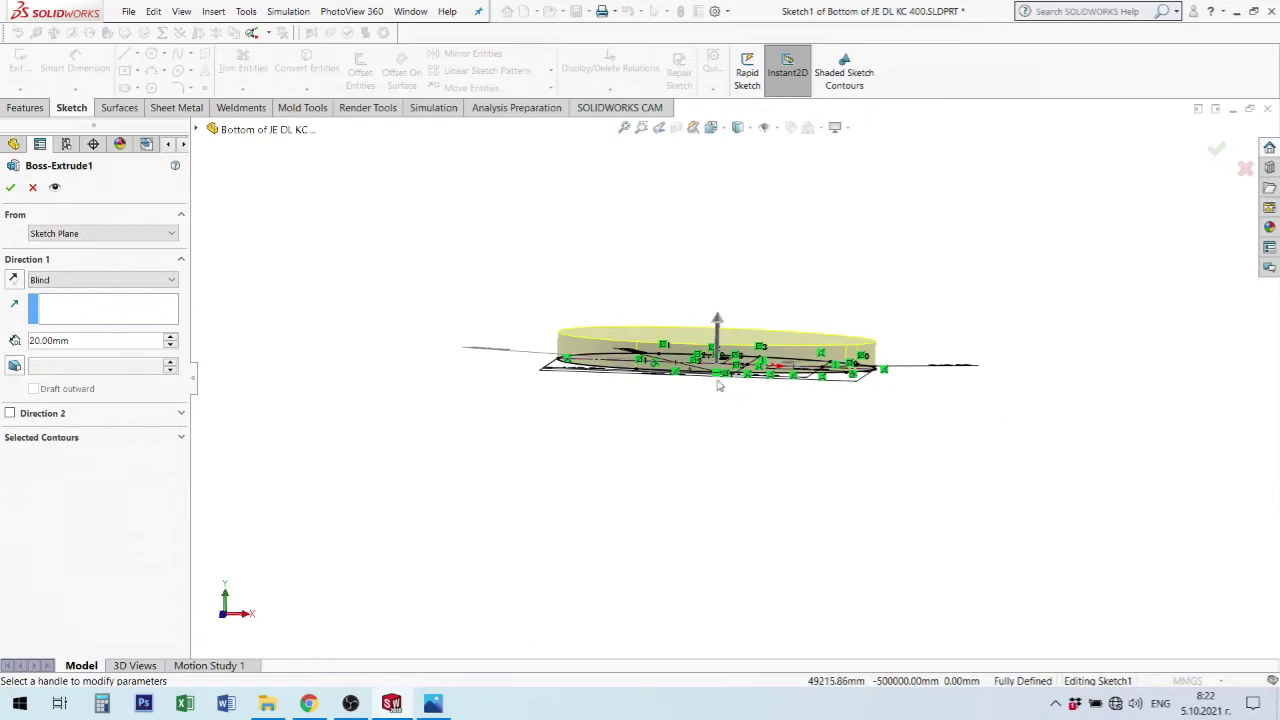
mouse_move(765, 390)
middle_mouse_down()
mouse_move(755, 430)
mouse_move(767, 432)
middle_mouse_up()
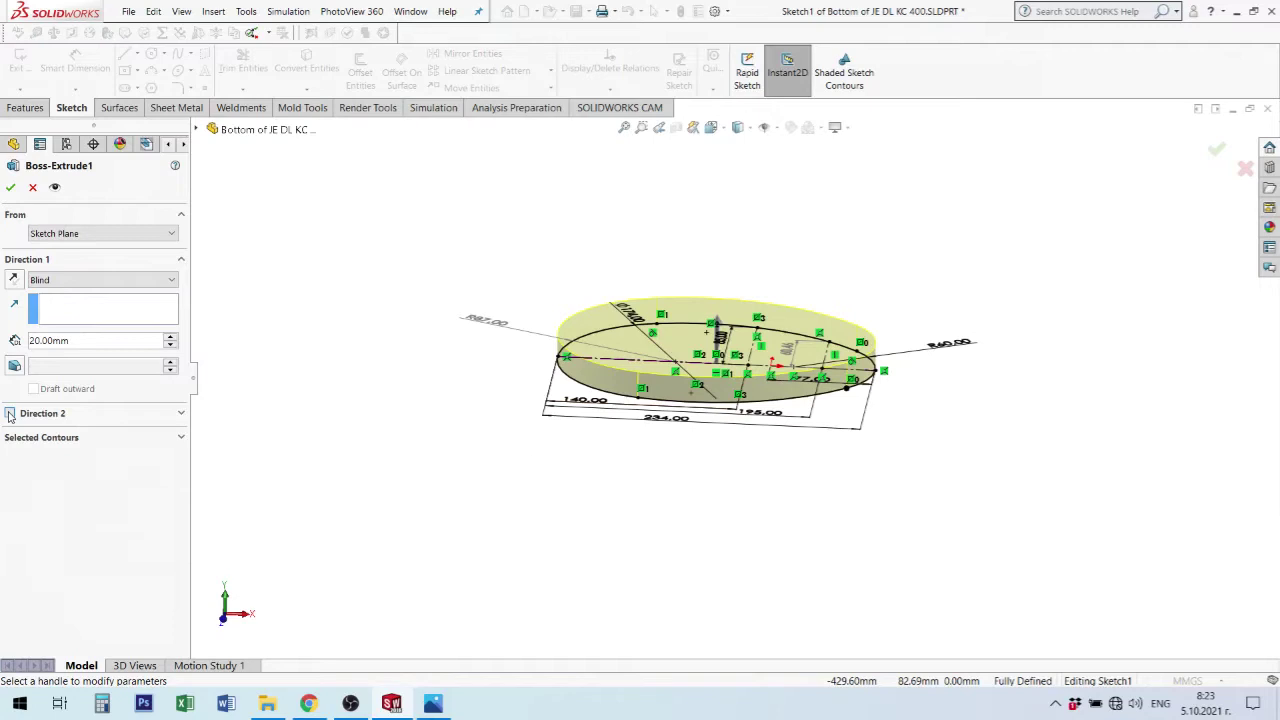
left_click(9, 413)
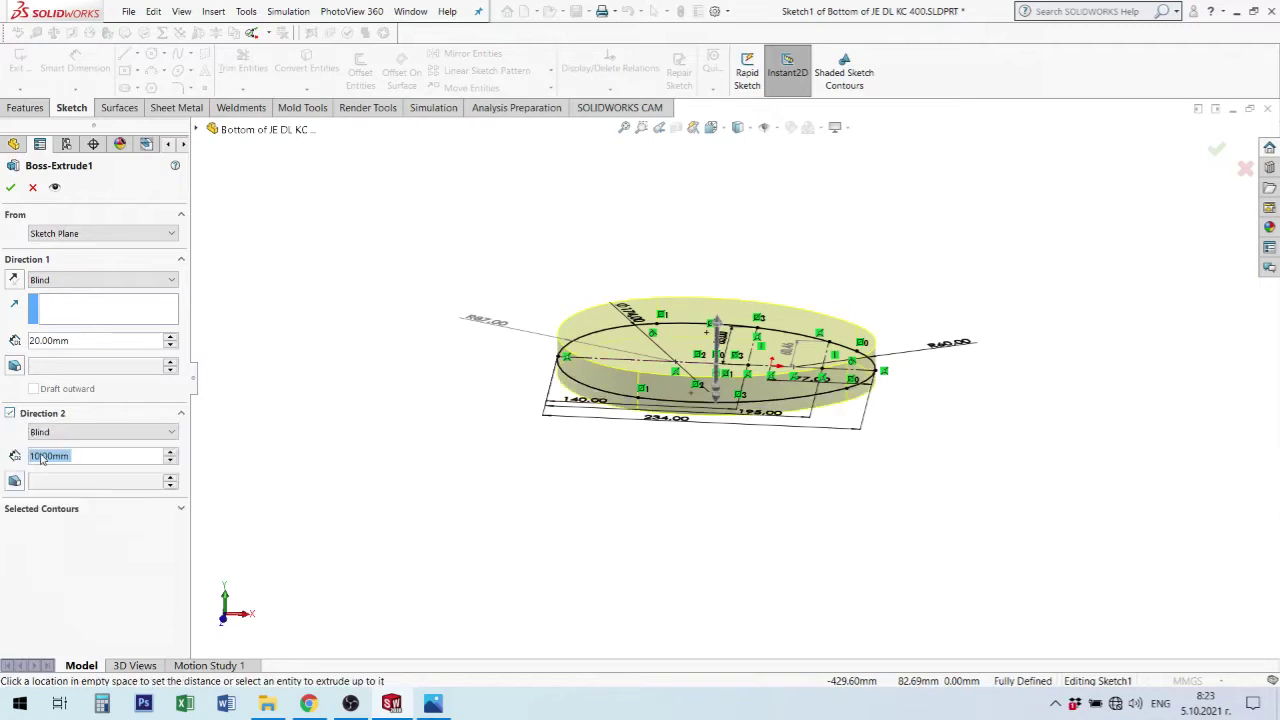
middle_click_drag(870, 378, 908, 366)
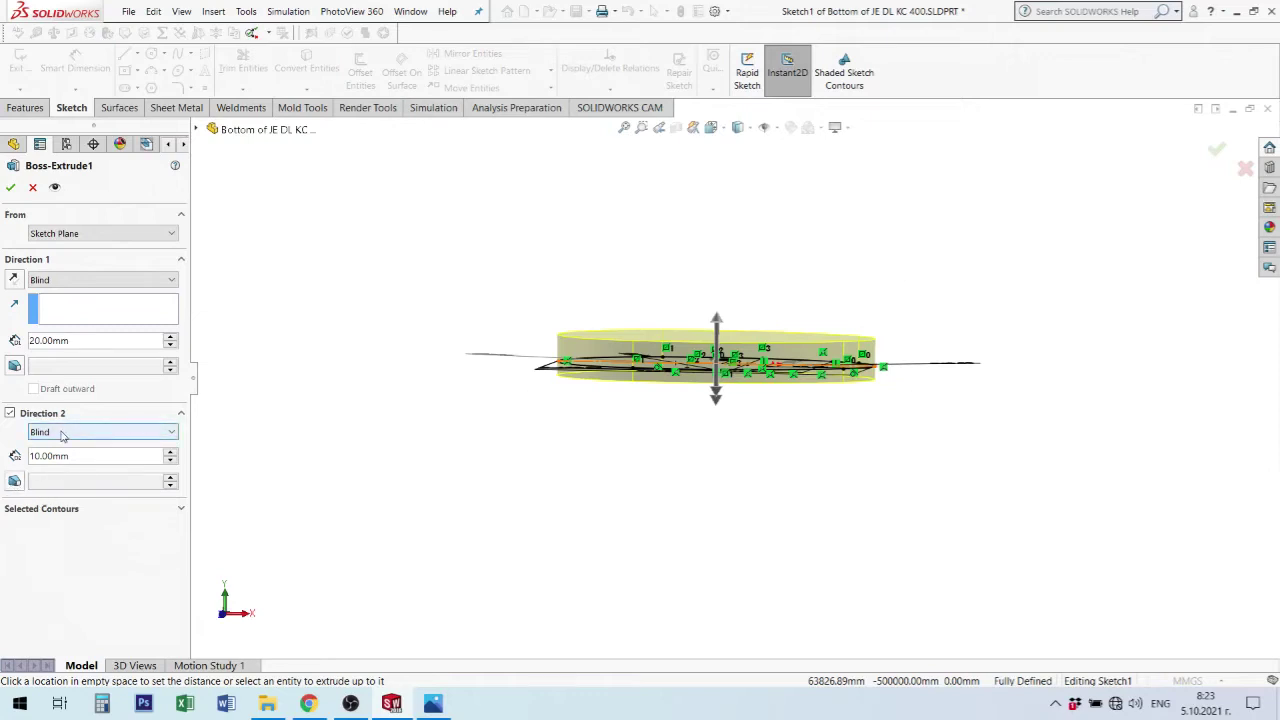
left_click(10, 414)
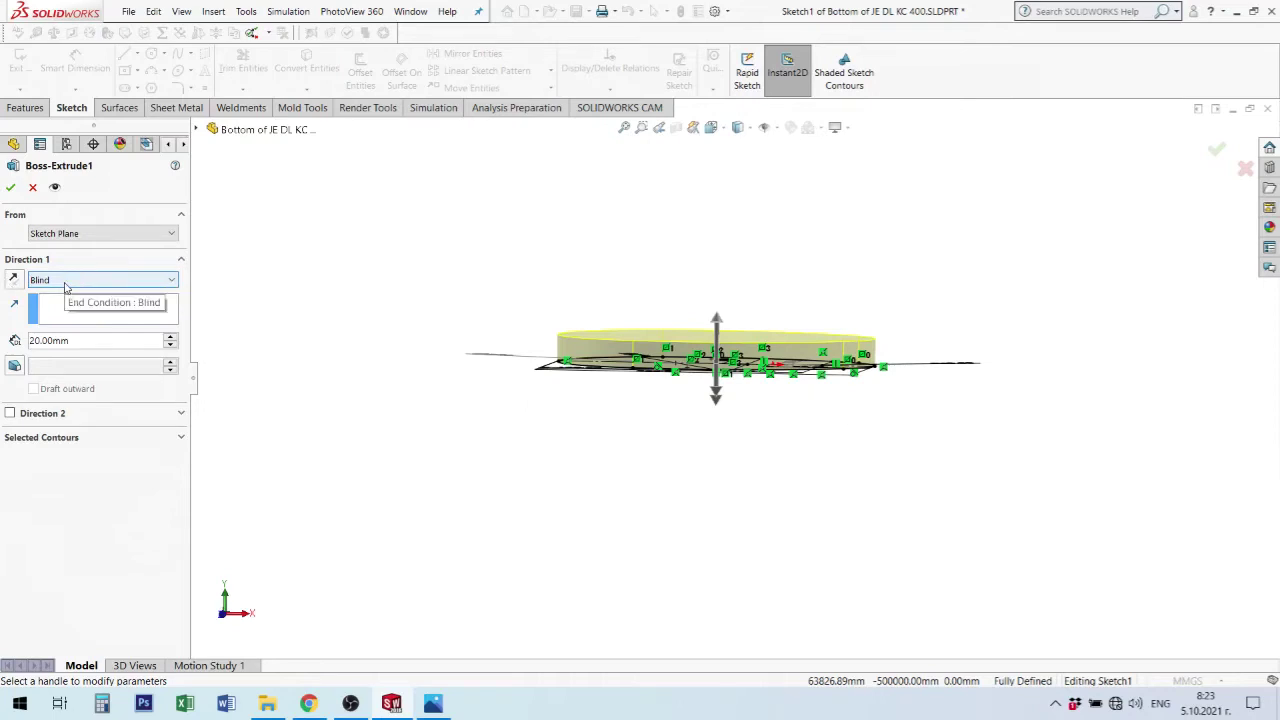
Show the feature tree and test Reverse Direction, keeping the one-sided Blind 20 mm extrusion.
left_click(14, 280)
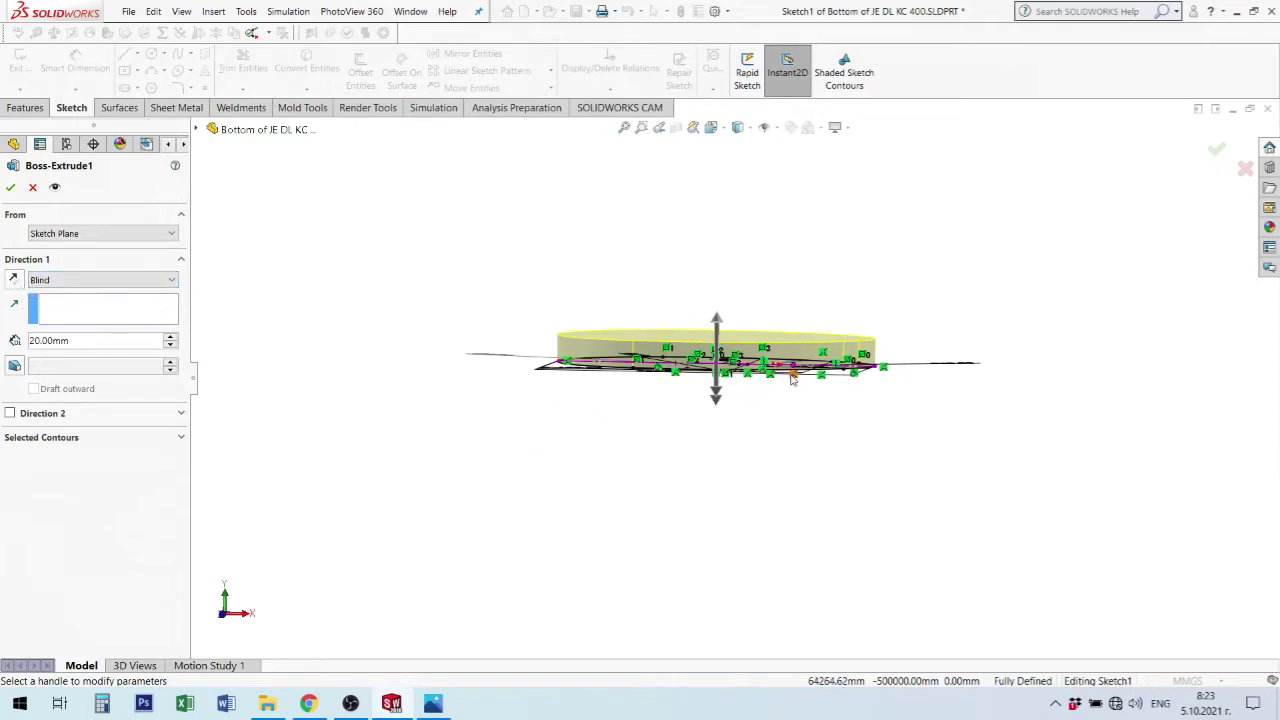
middle_click_drag(566, 410, 767, 425)
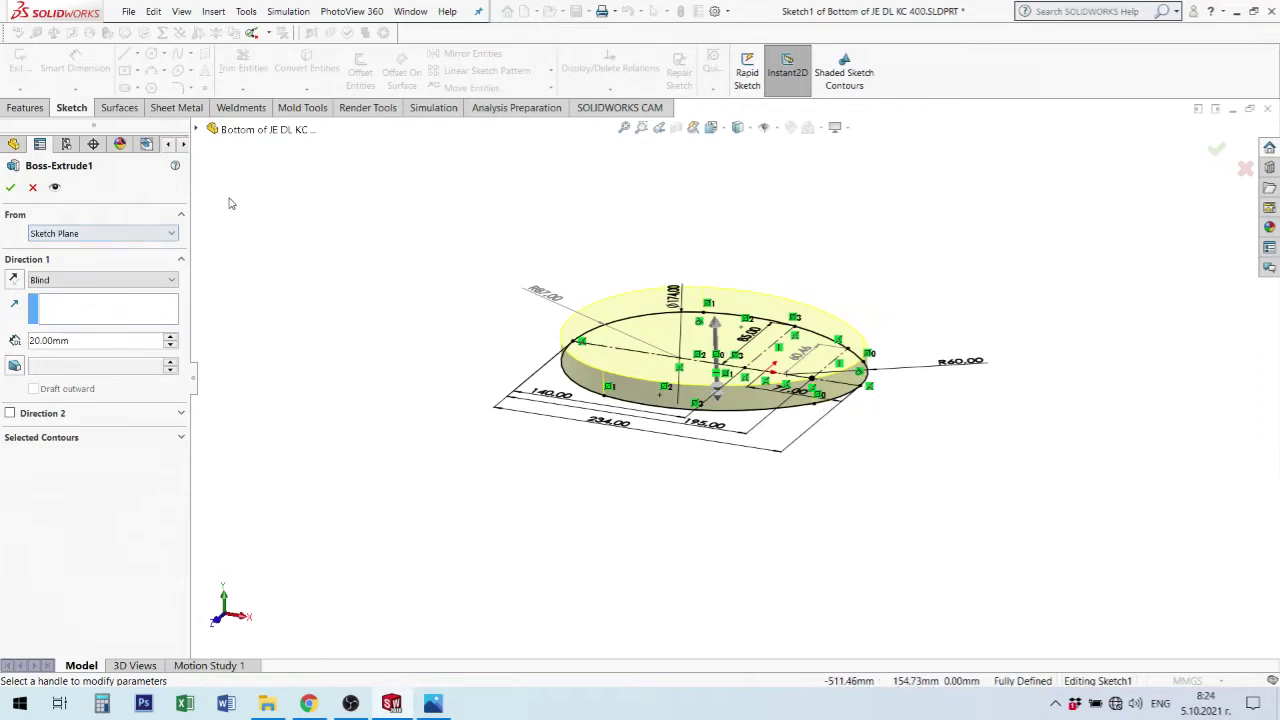
left_click(199, 131)
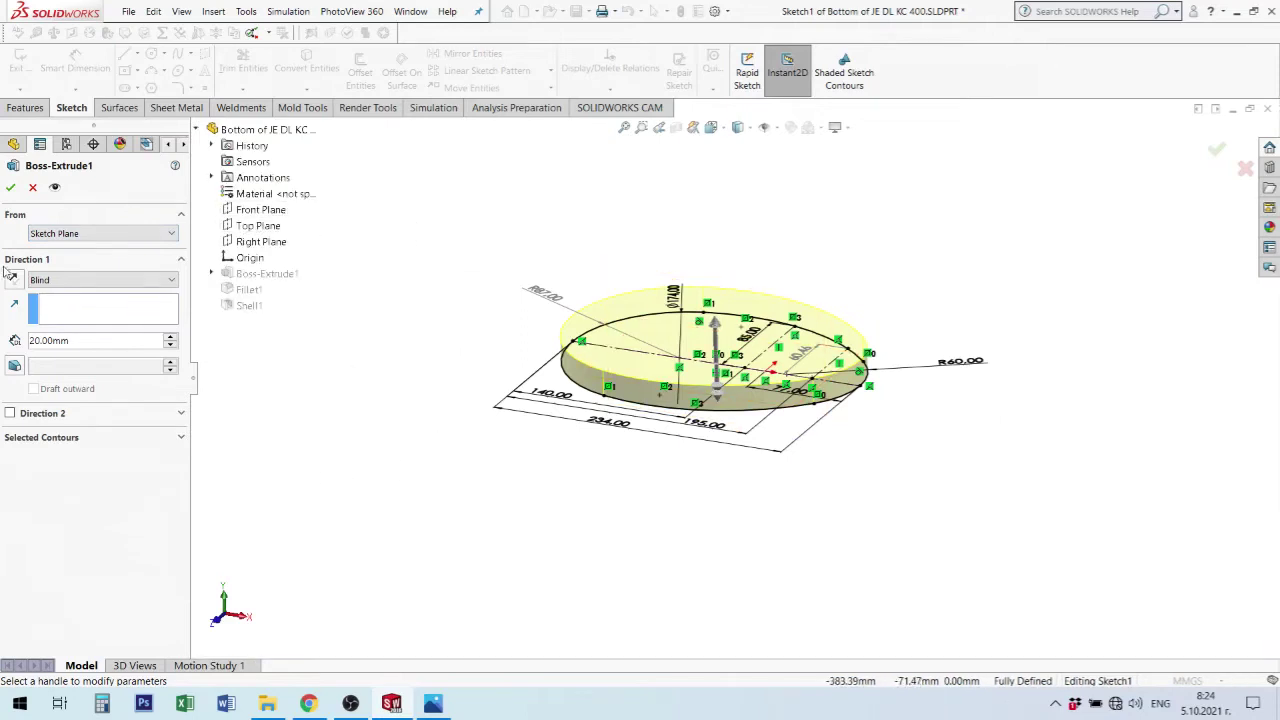
mouse_move(722, 372)
middle_mouse_down()
mouse_move(738, 390)
mouse_move(738, 378)
middle_mouse_up()
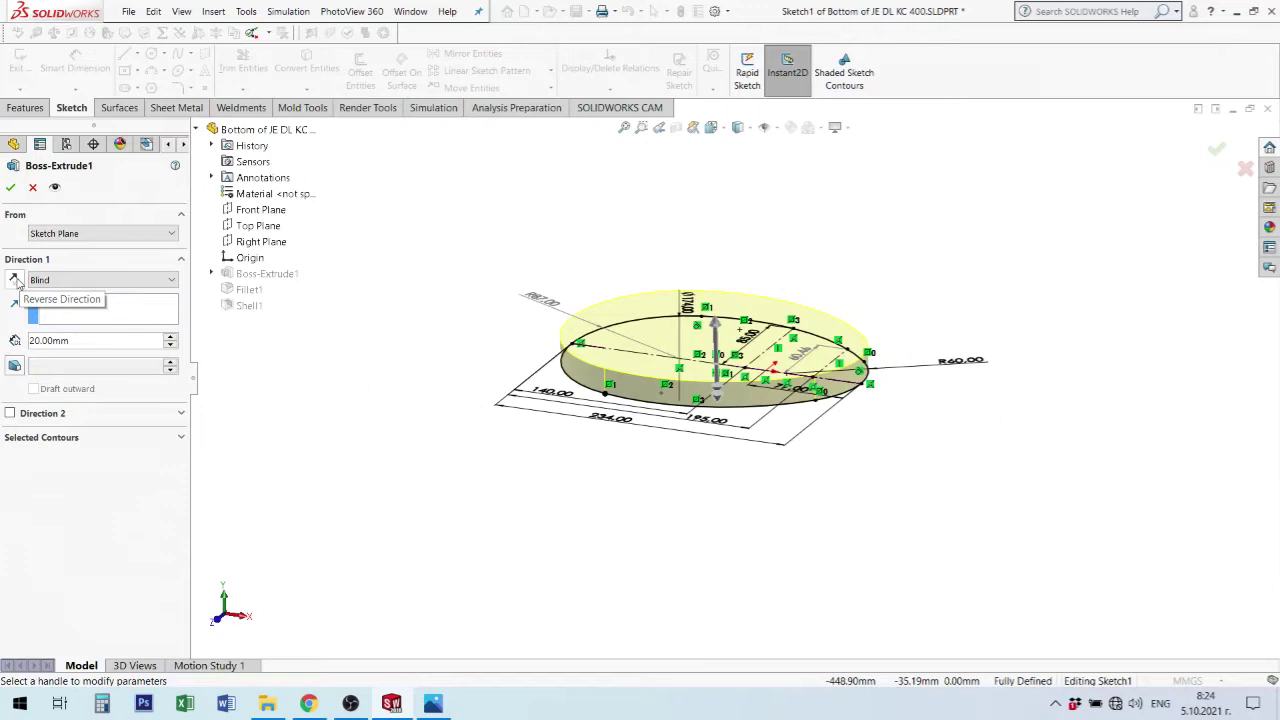
left_click(14, 280)
left_click(14, 280)
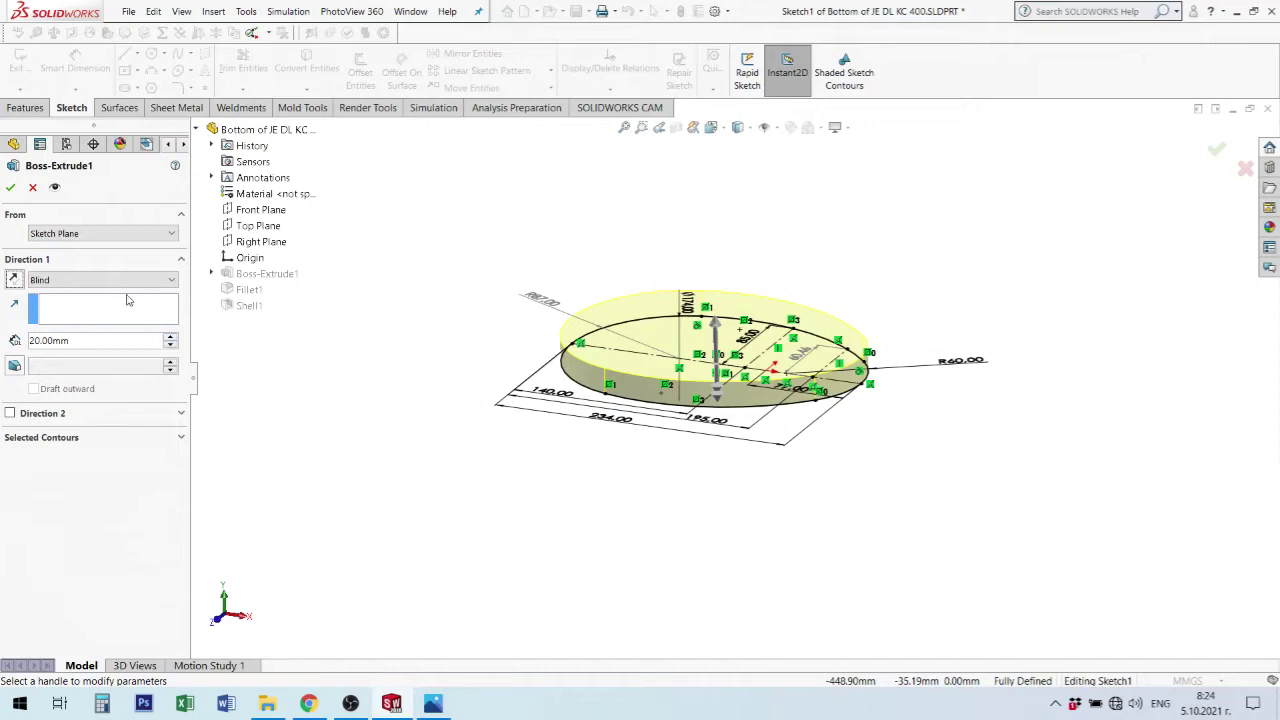
left_click(172, 281)
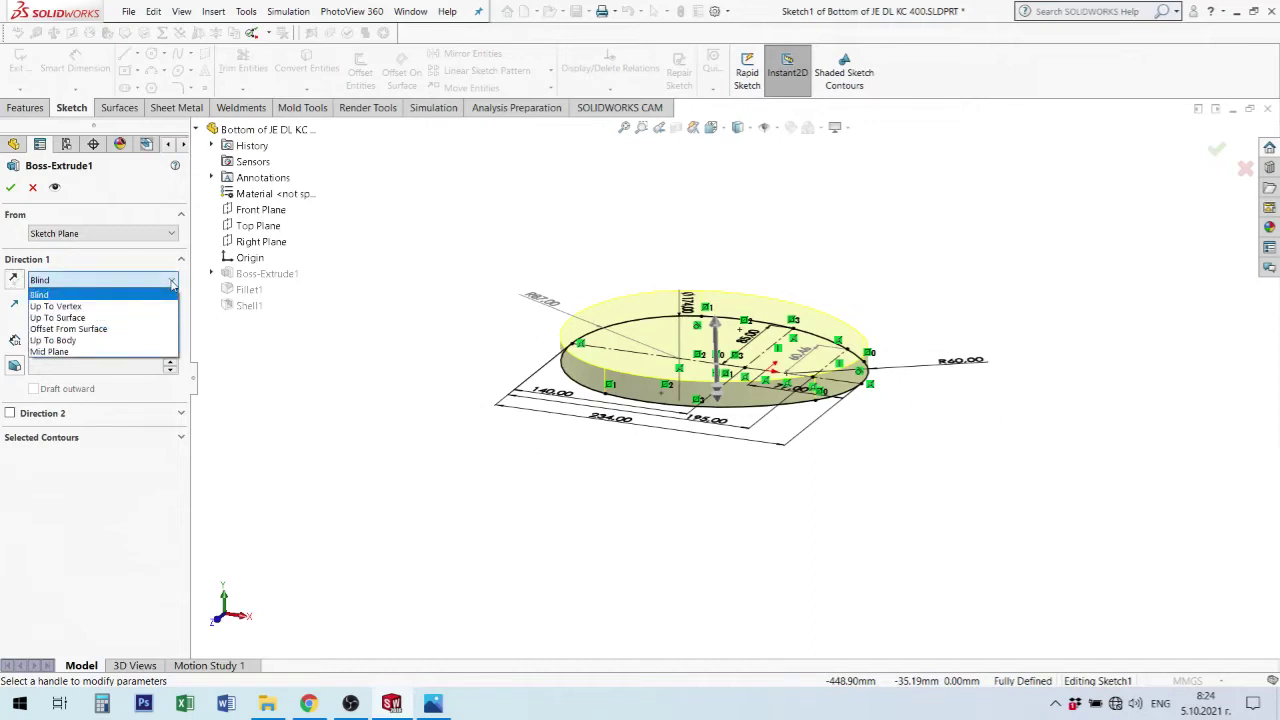
left_click(111, 353)
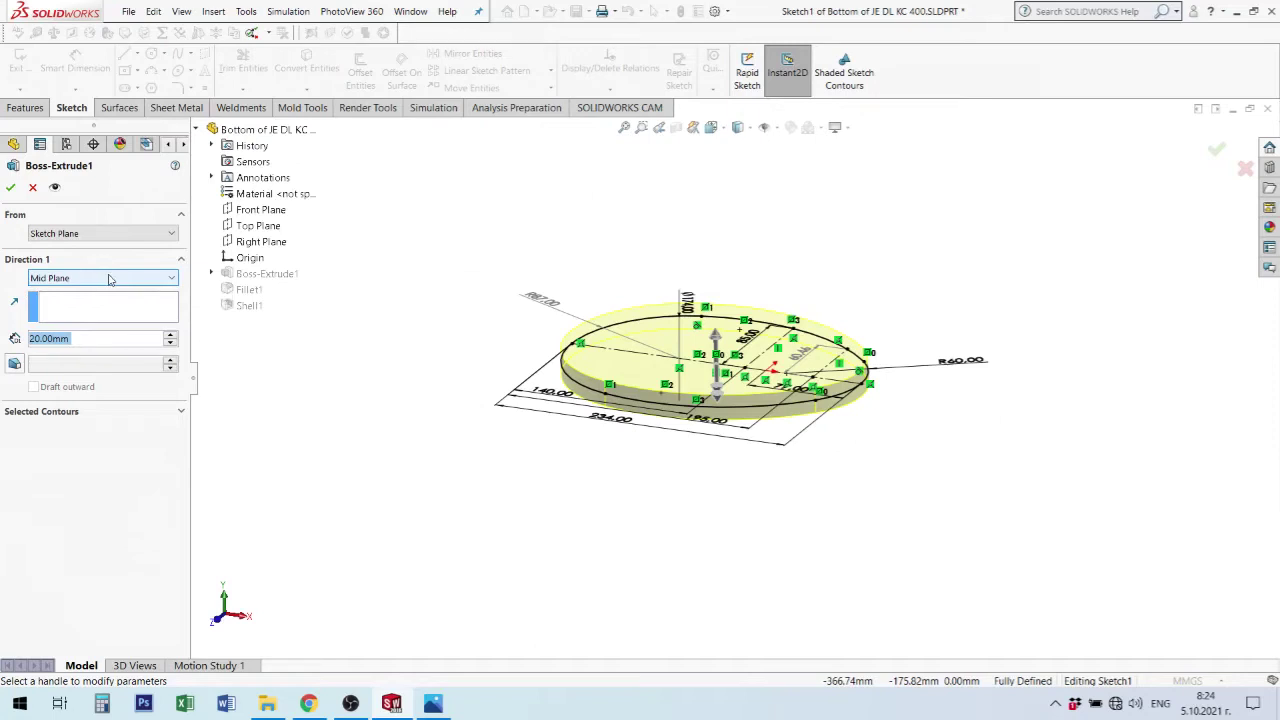
left_click(107, 282)
left_click(40, 292)
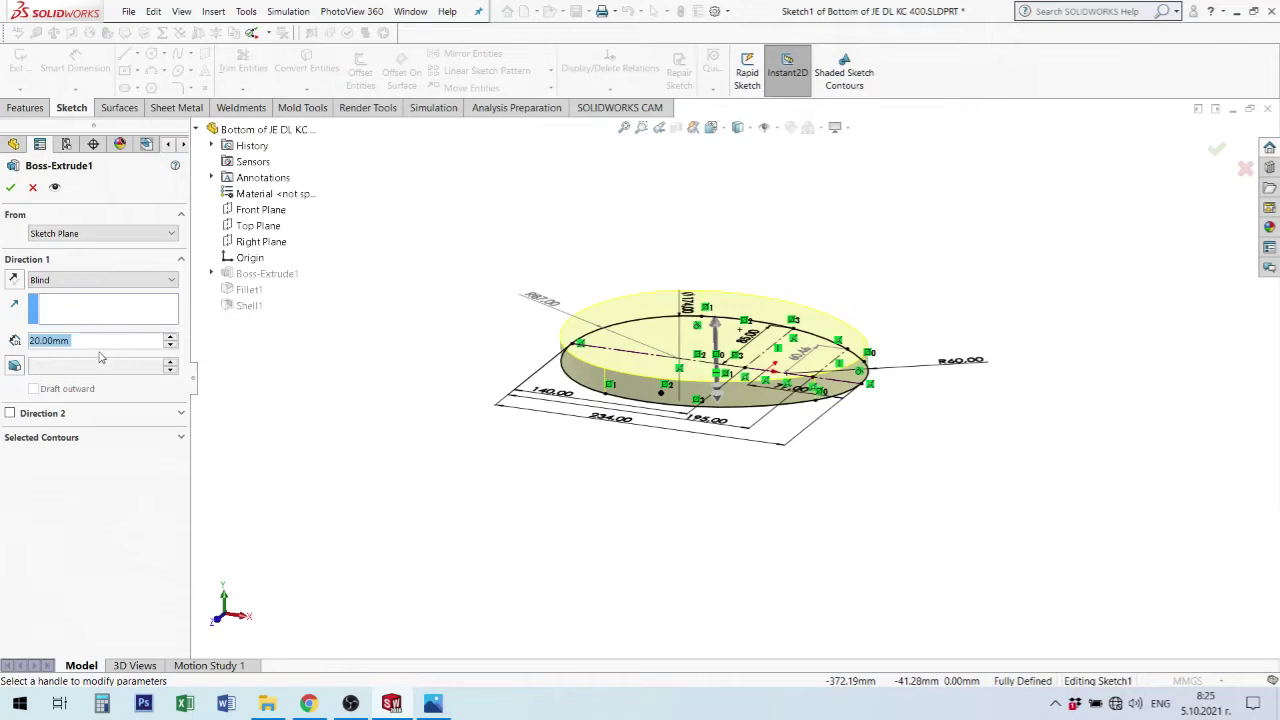
left_click(79, 311)
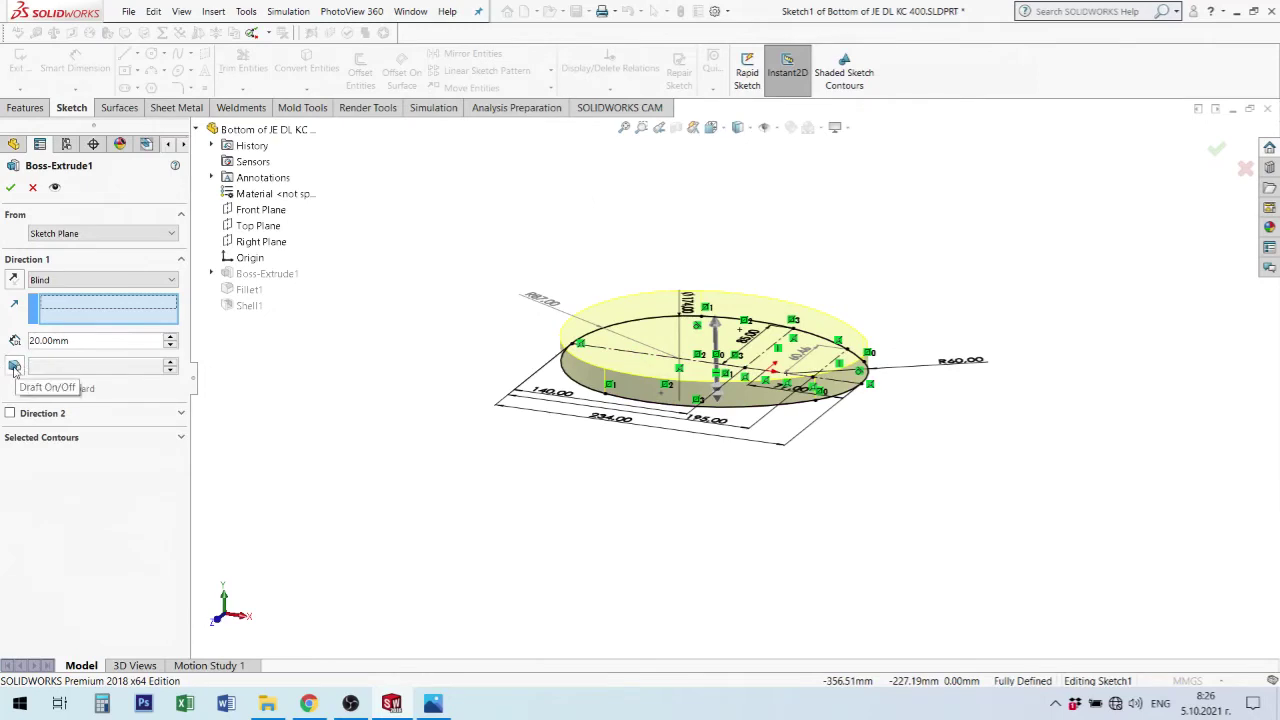
Turn on draft for Boss-Extrude1 at 25° and make the walls flare outward.
left_click(14, 367)
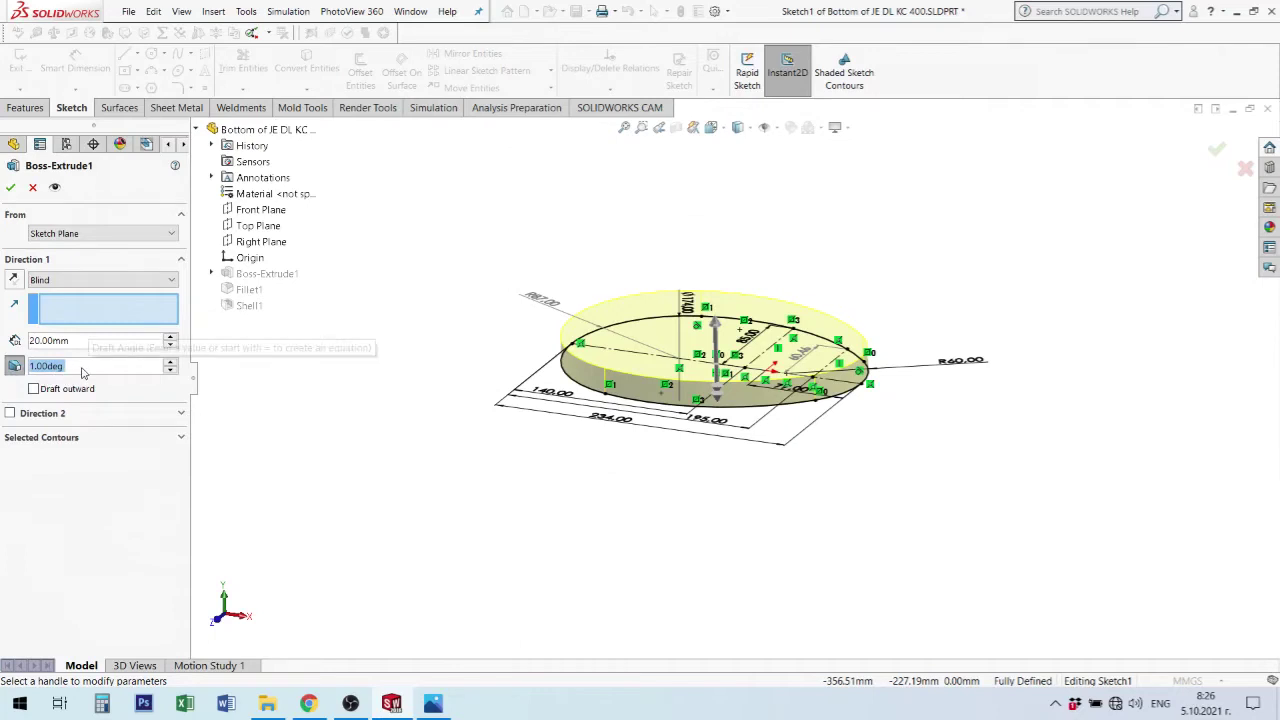
left_click(50, 366)
double_click(50, 366)
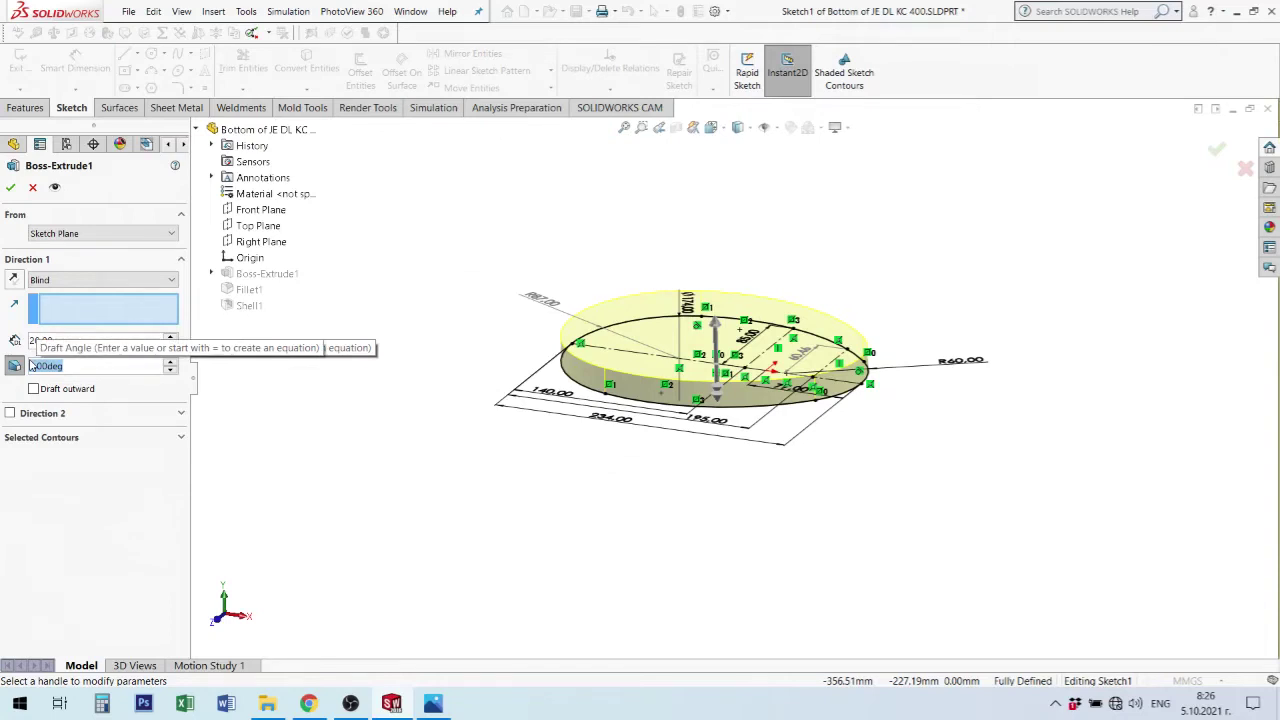
type("3")
key("Return")
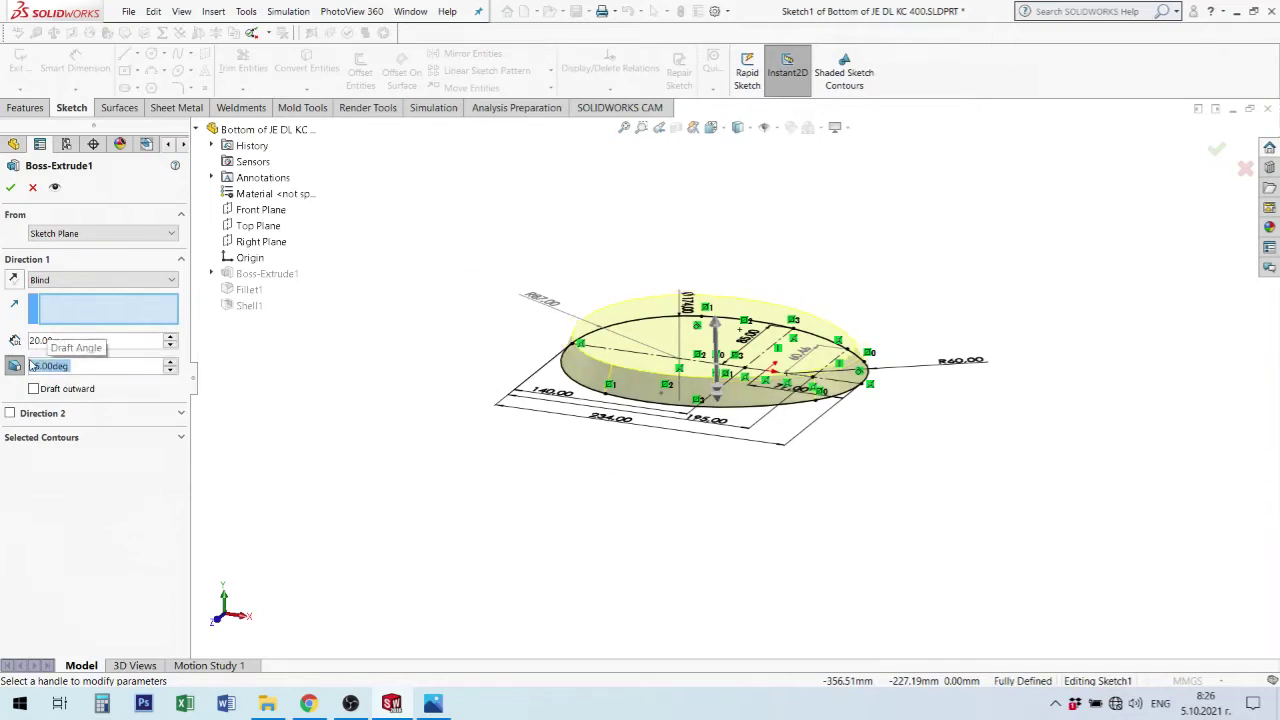
mouse_move(1006, 360)
middle_mouse_down()
mouse_move(1034, 312)
mouse_move(1028, 347)
middle_mouse_up()
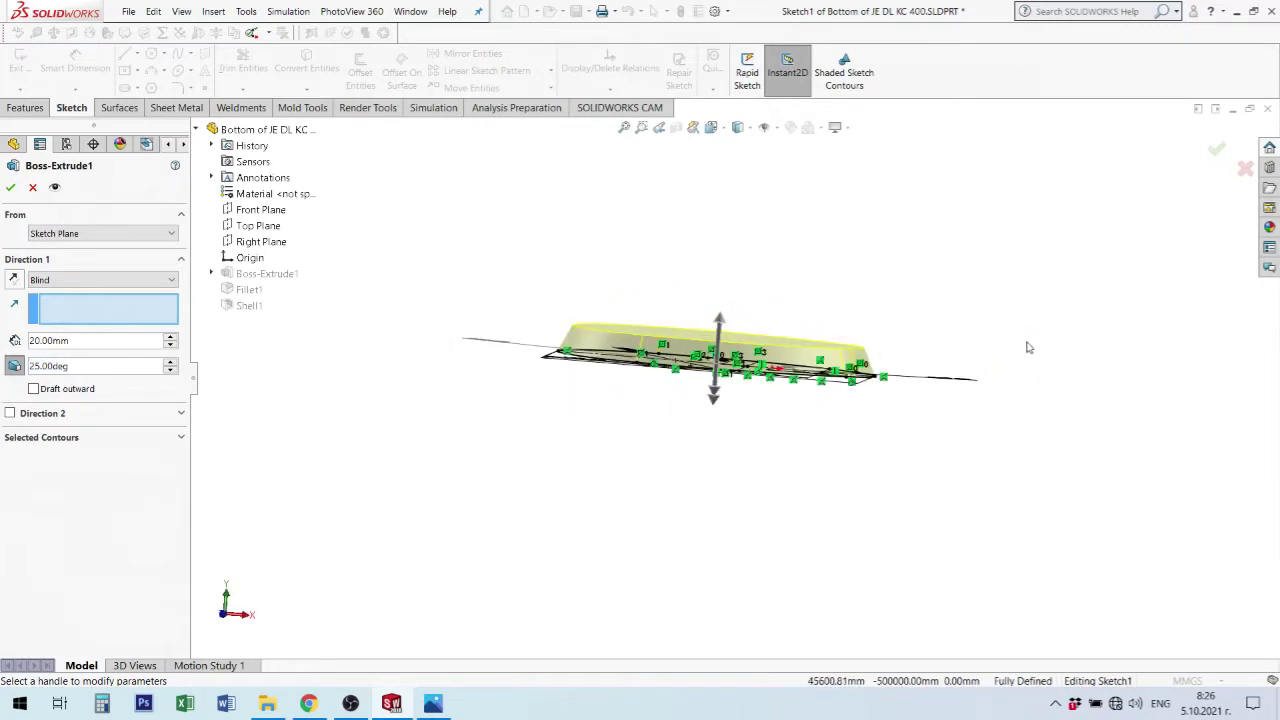
left_click(34, 389)
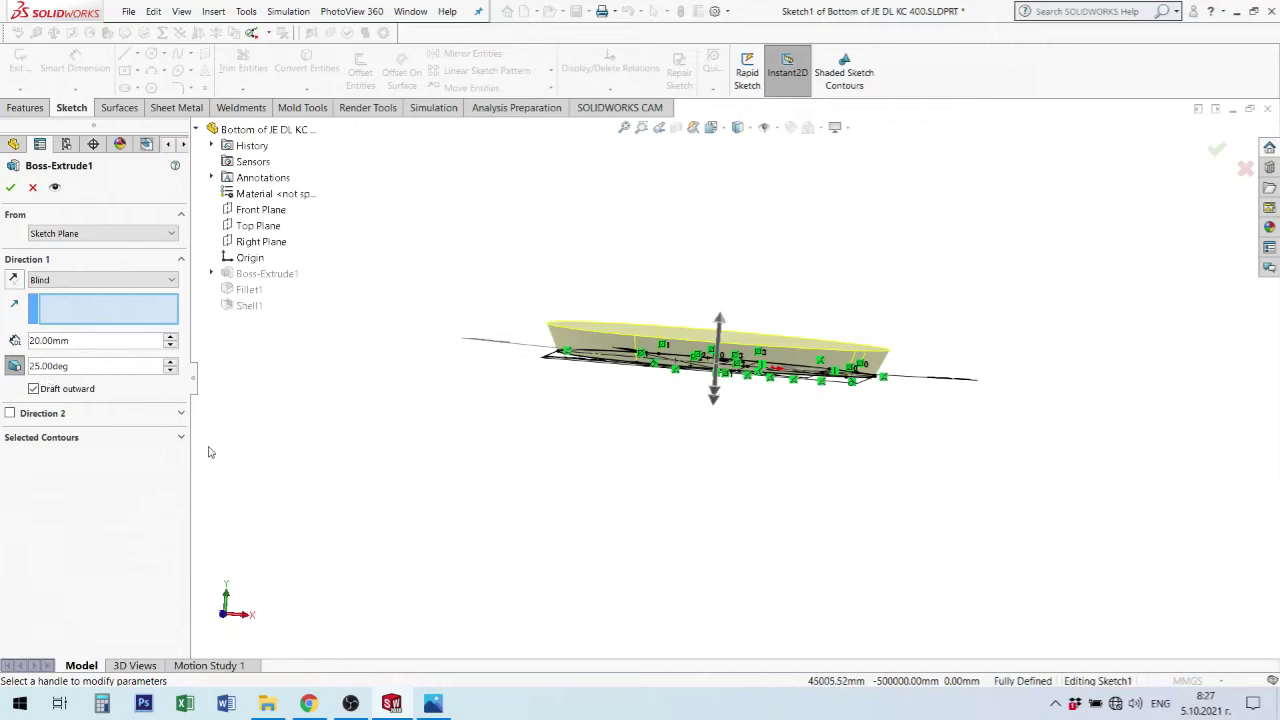
Change the draft to 3° tapering inward.
double_click(87, 365)
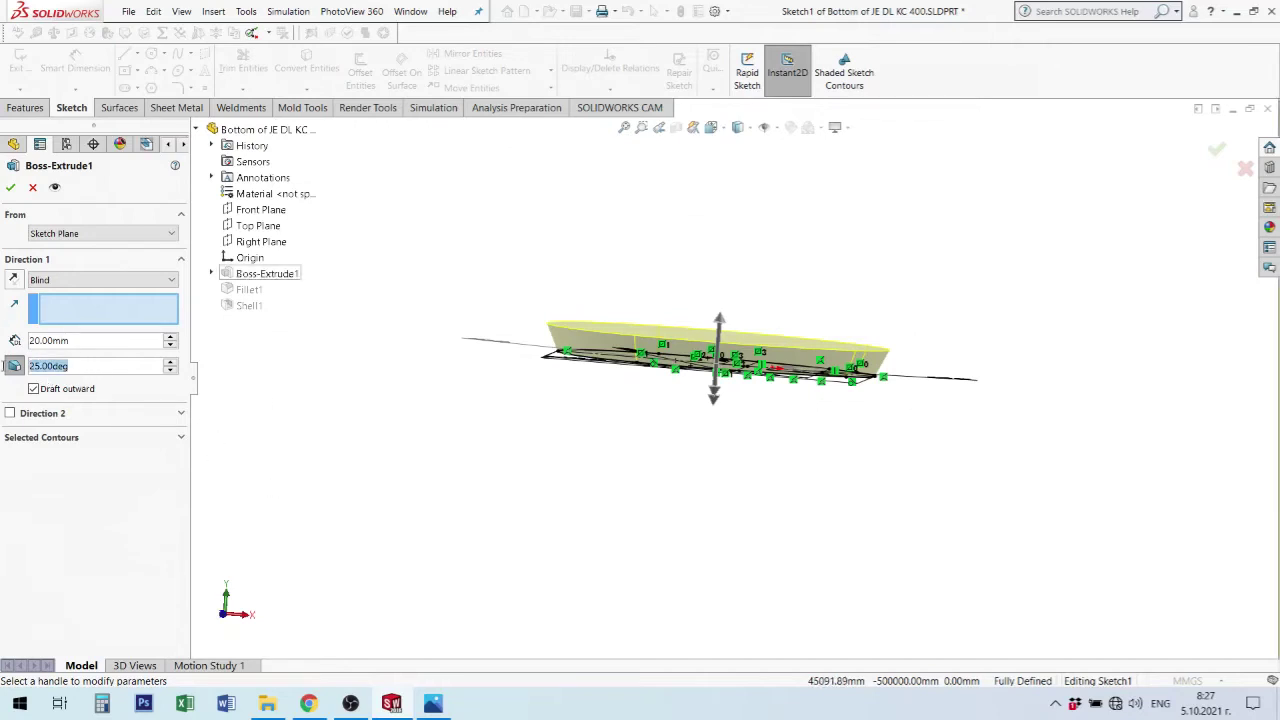
type("3")
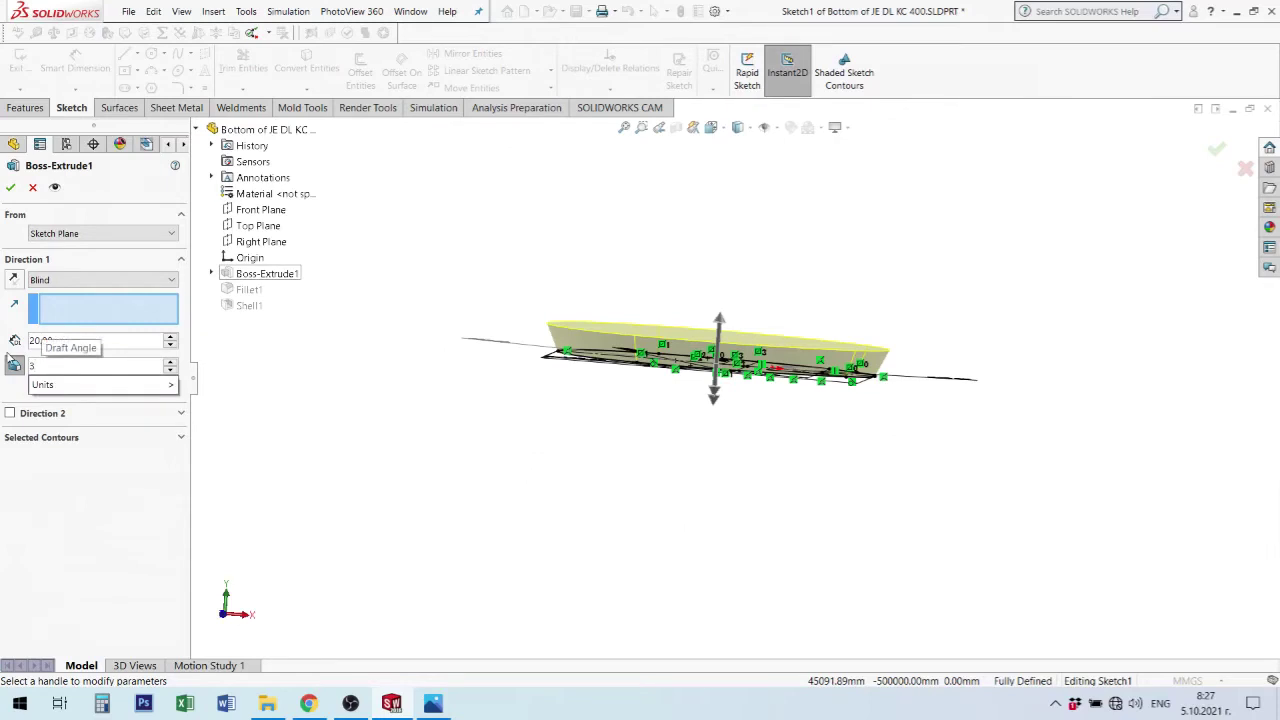
key("Return")
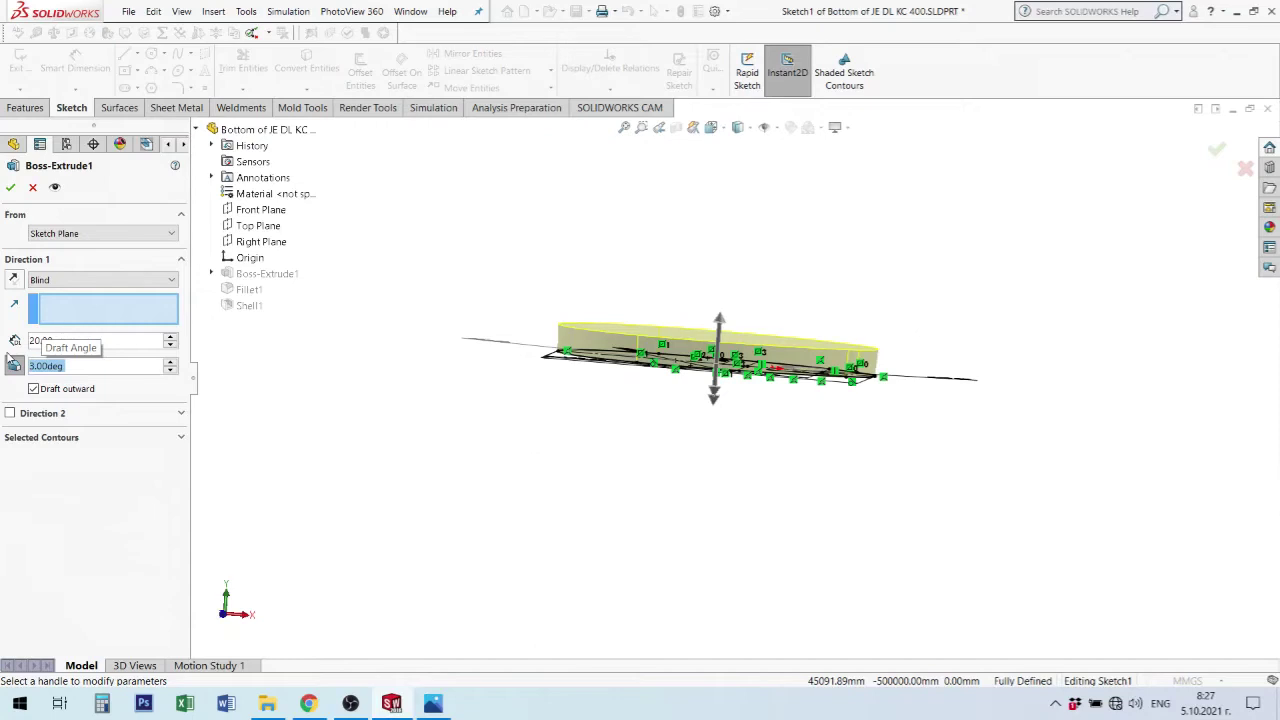
left_click(34, 390)
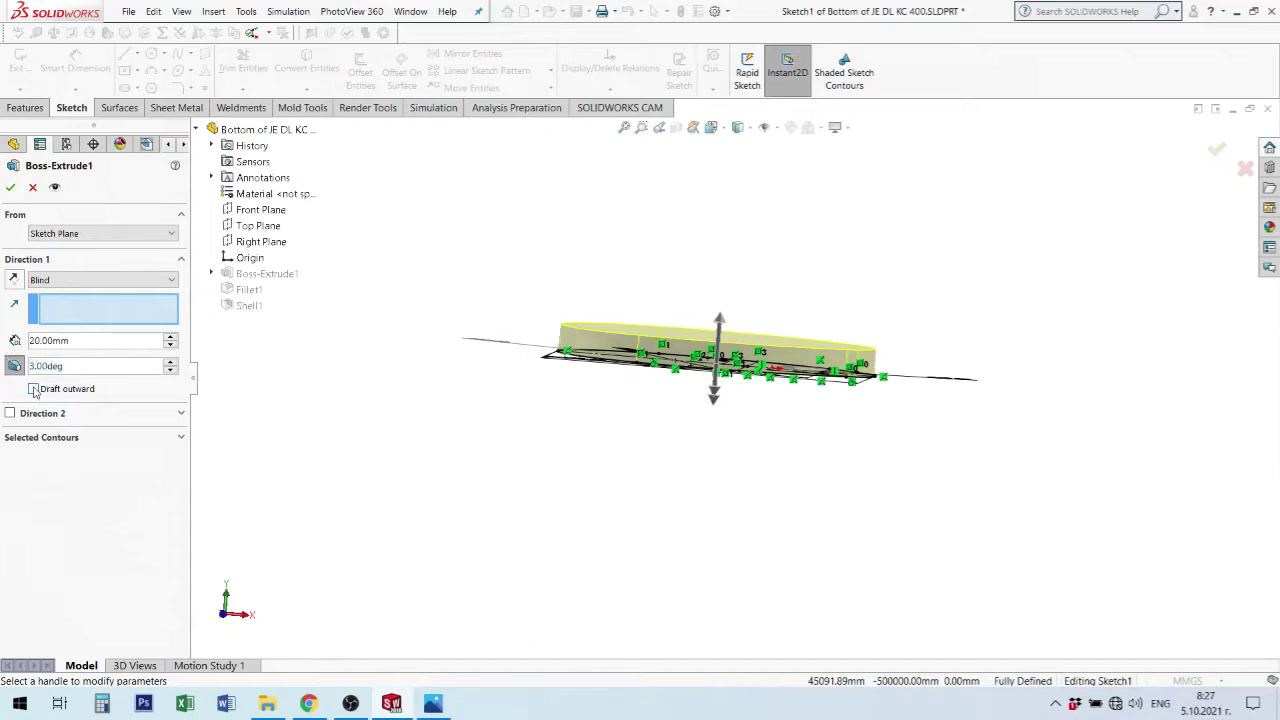
Turn draft off and accept the straight-walled Blind 20 mm extrusion.
mouse_move(780, 385)
middle_mouse_down()
mouse_move(514, 389)
mouse_move(543, 394)
mouse_move(531, 375)
middle_mouse_up()
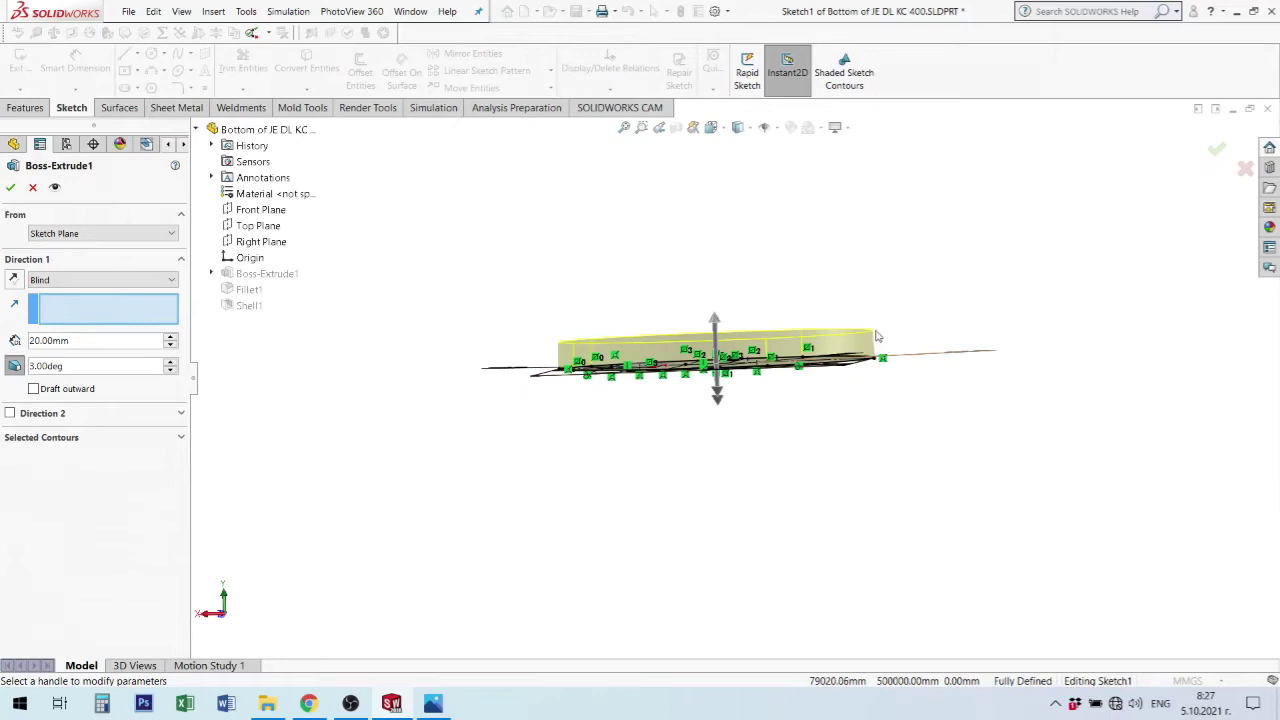
middle_click_drag(711, 466, 703, 492)
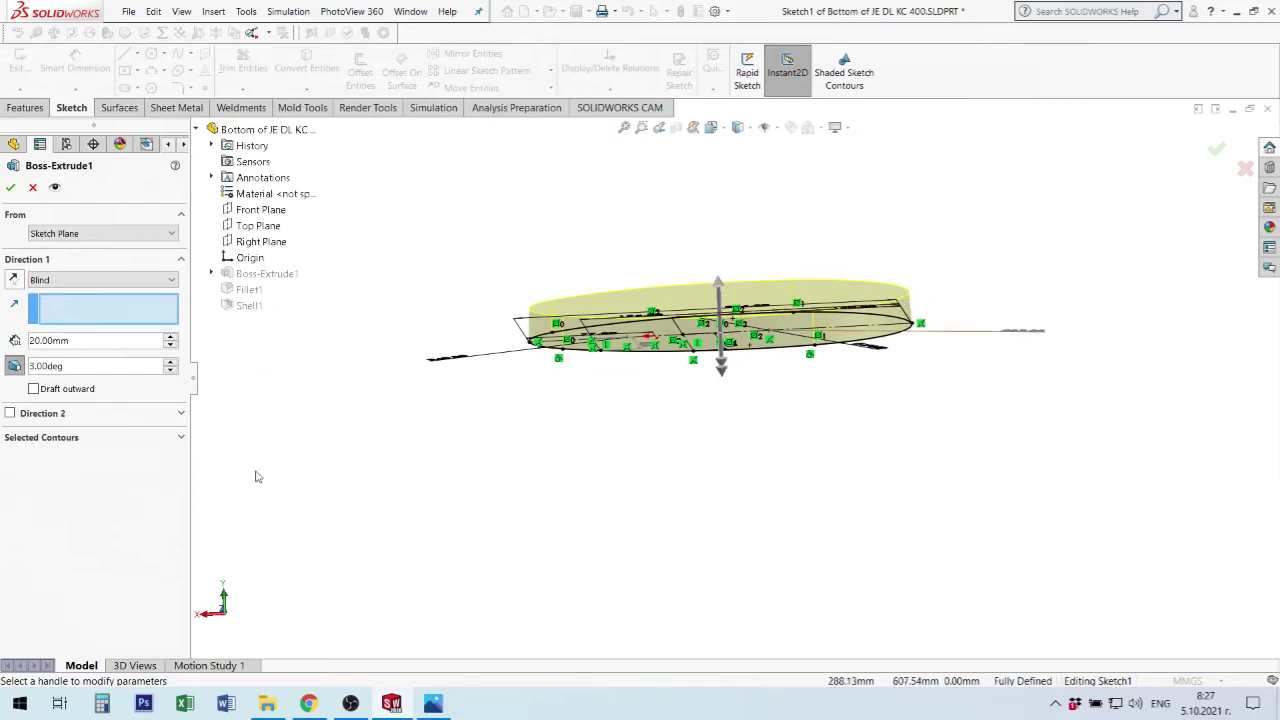
left_click(15, 366)
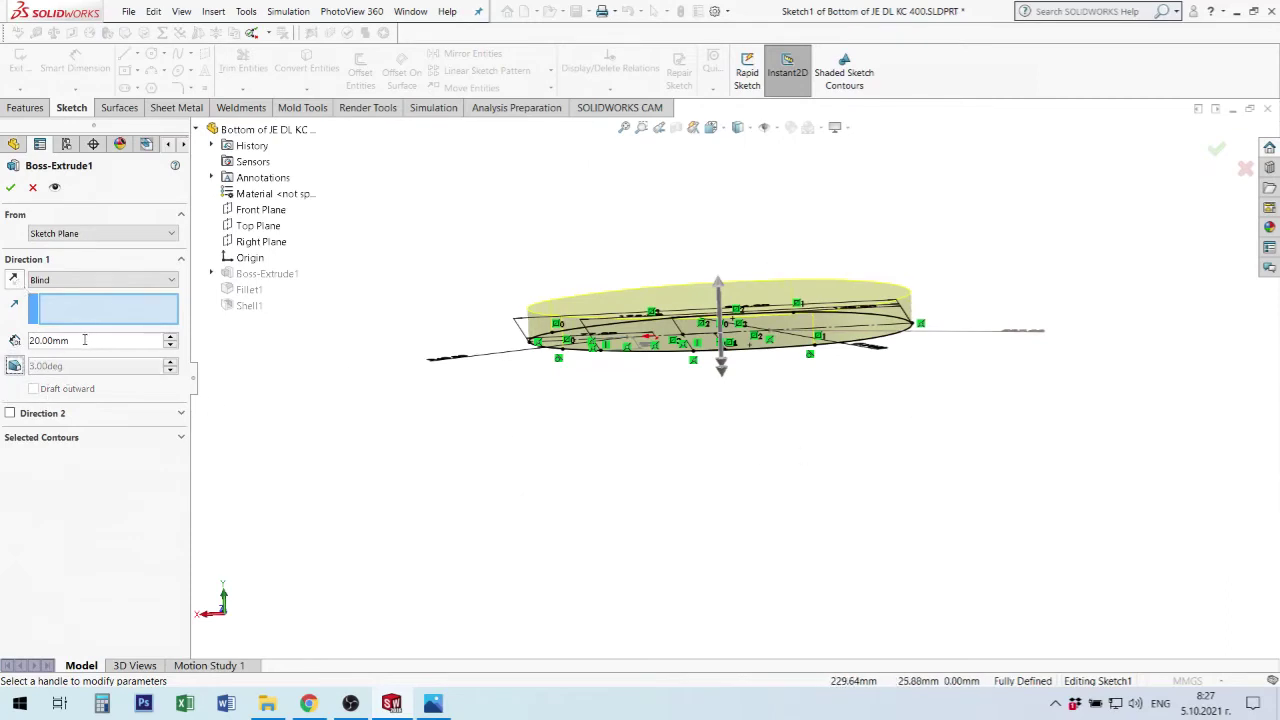
left_click(10, 188)
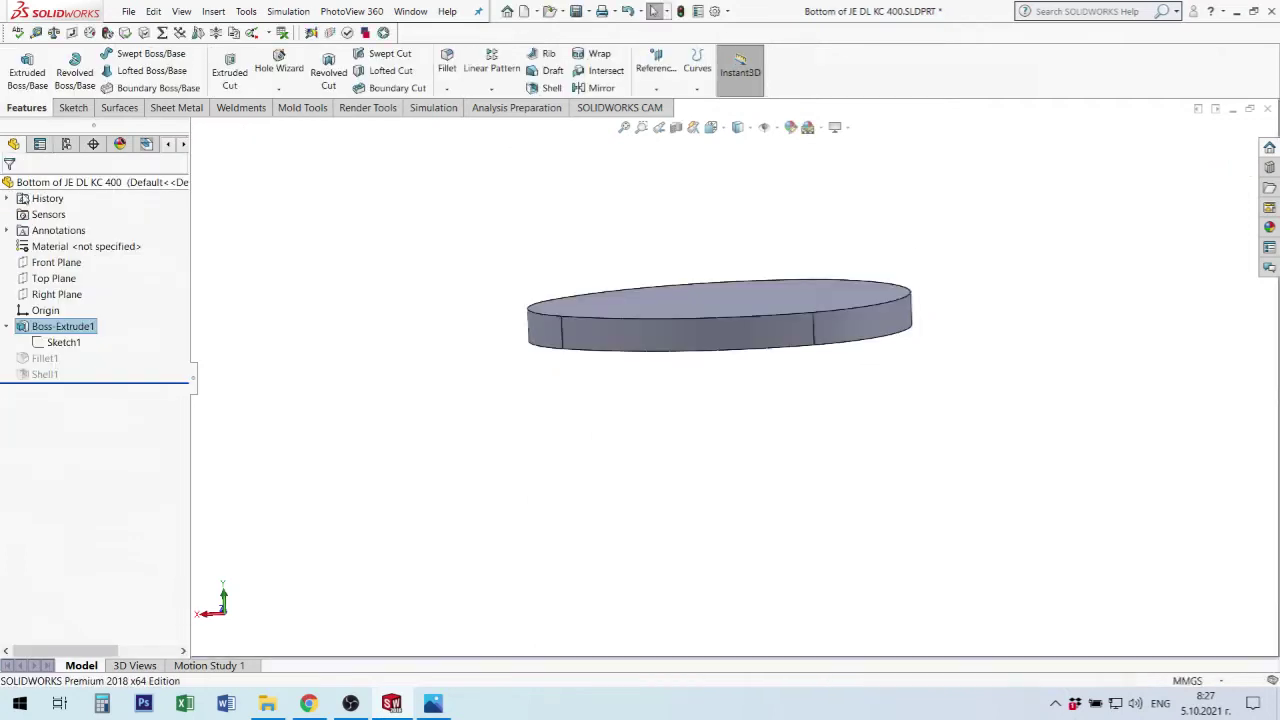
Unsuppress Fillet1 so the R3 fillet applies again.
mouse_move(757, 423)
middle_mouse_down()
mouse_move(683, 337)
mouse_move(803, 437)
middle_mouse_up()
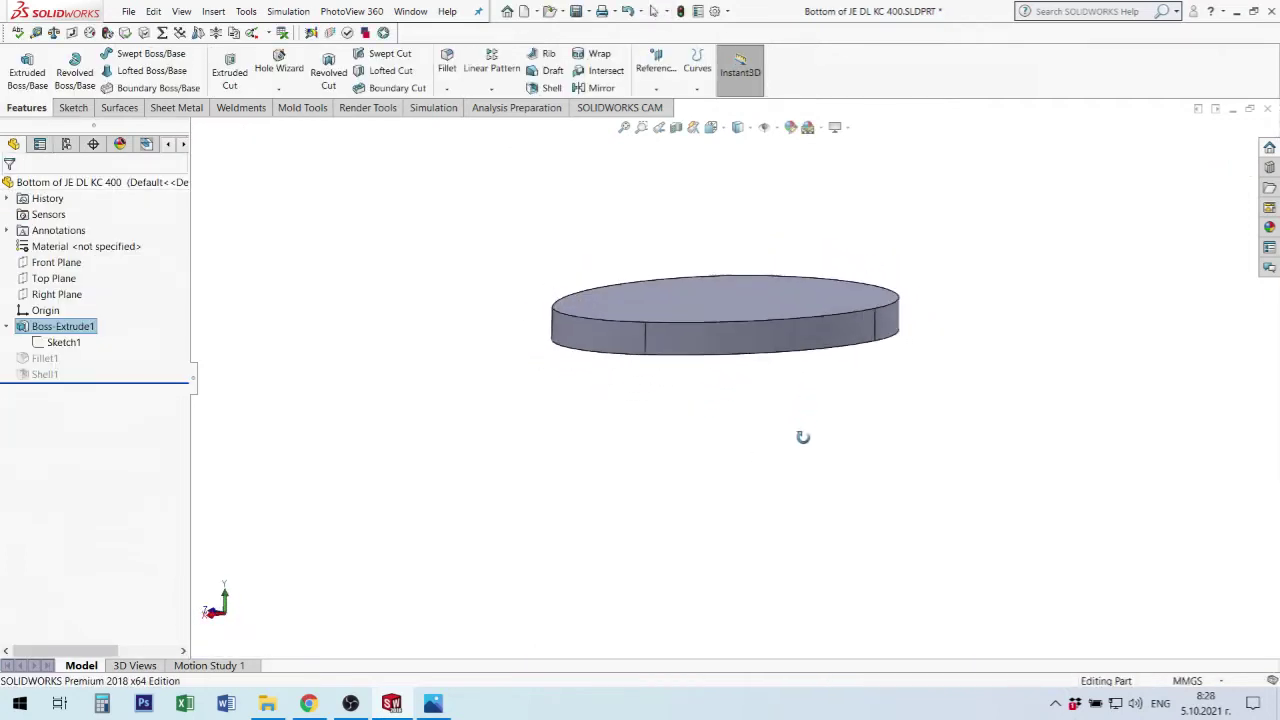
left_click(8, 327)
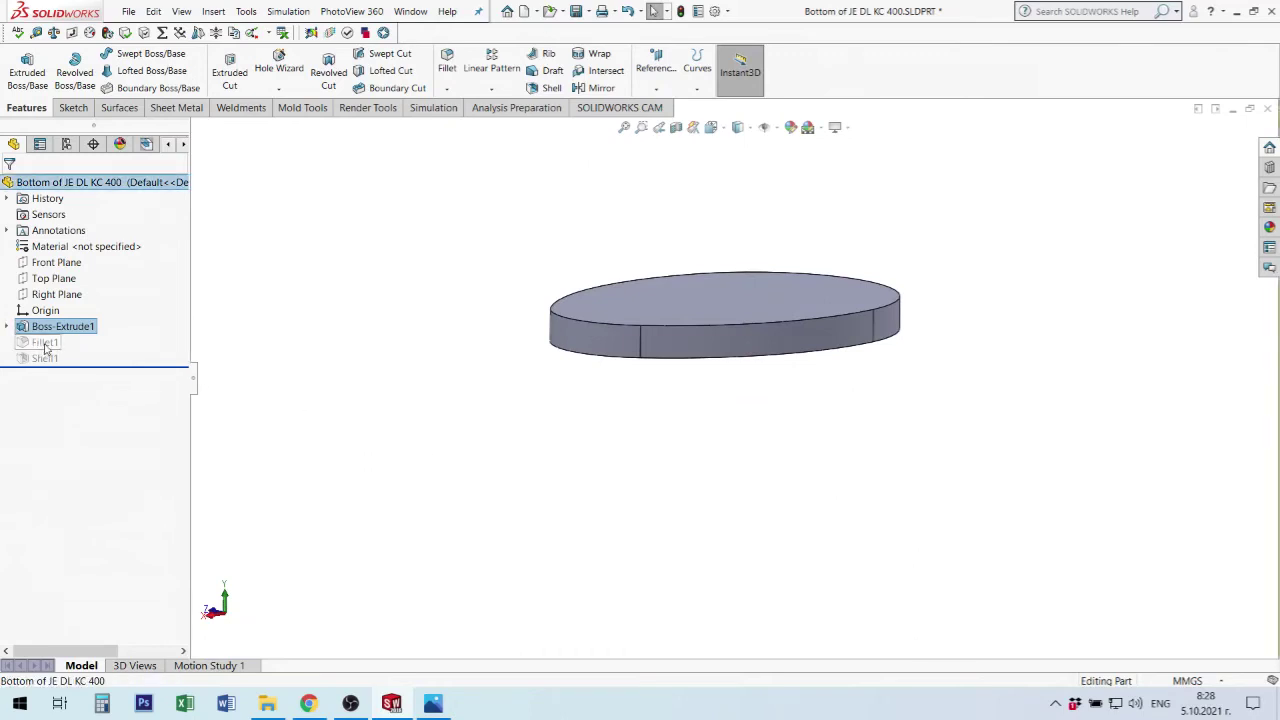
left_click(44, 344)
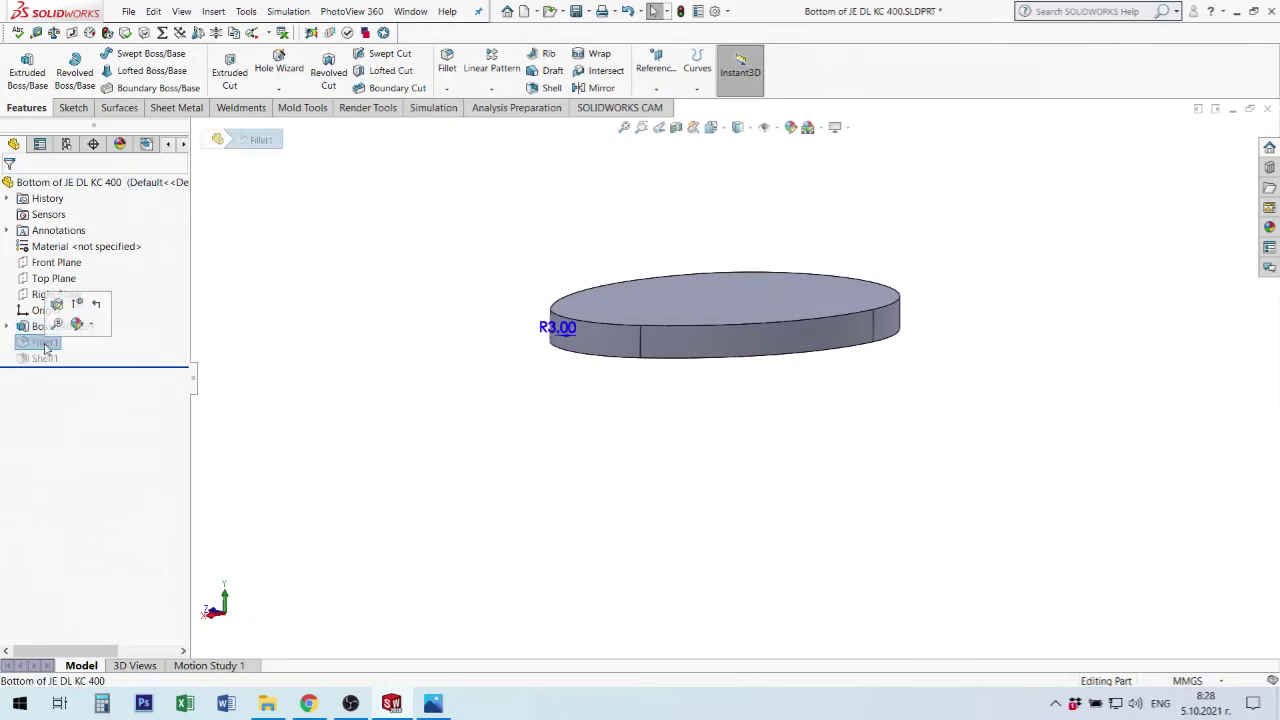
left_click(76, 305)
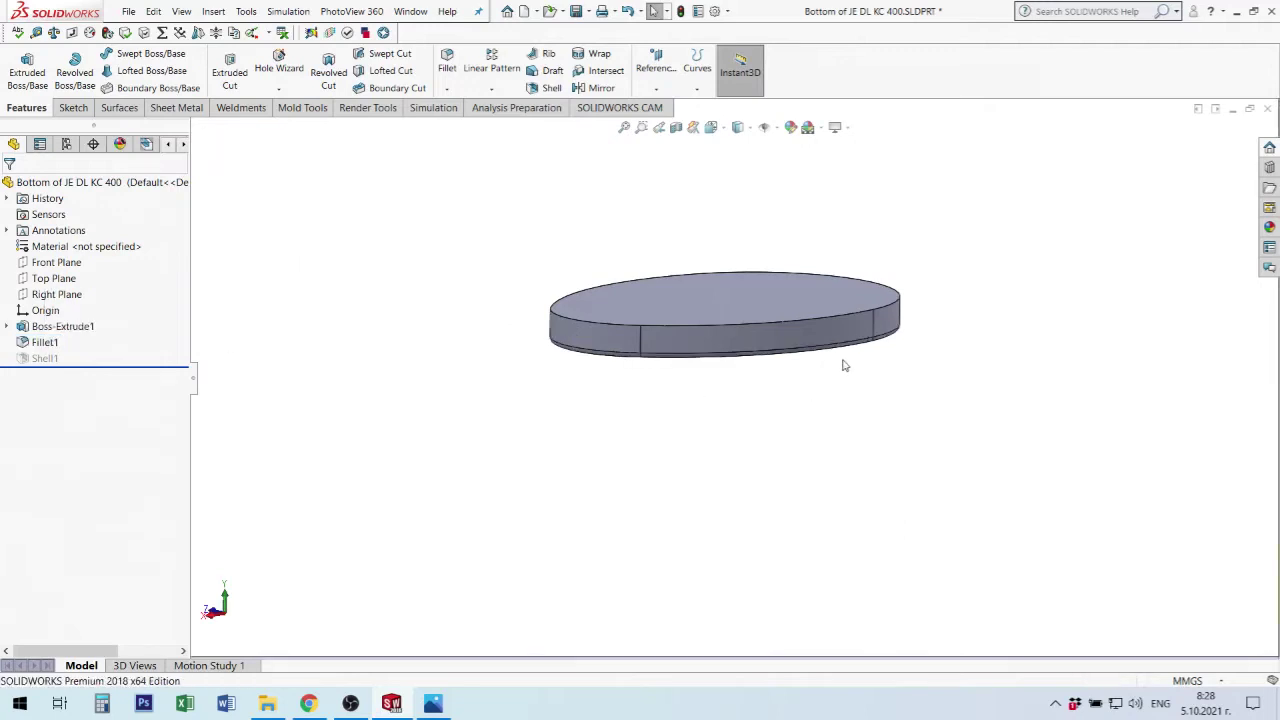
Unsuppress Shell1 to hollow the base into an open-topped tray.
middle_click_drag(843, 365, 817, 341)
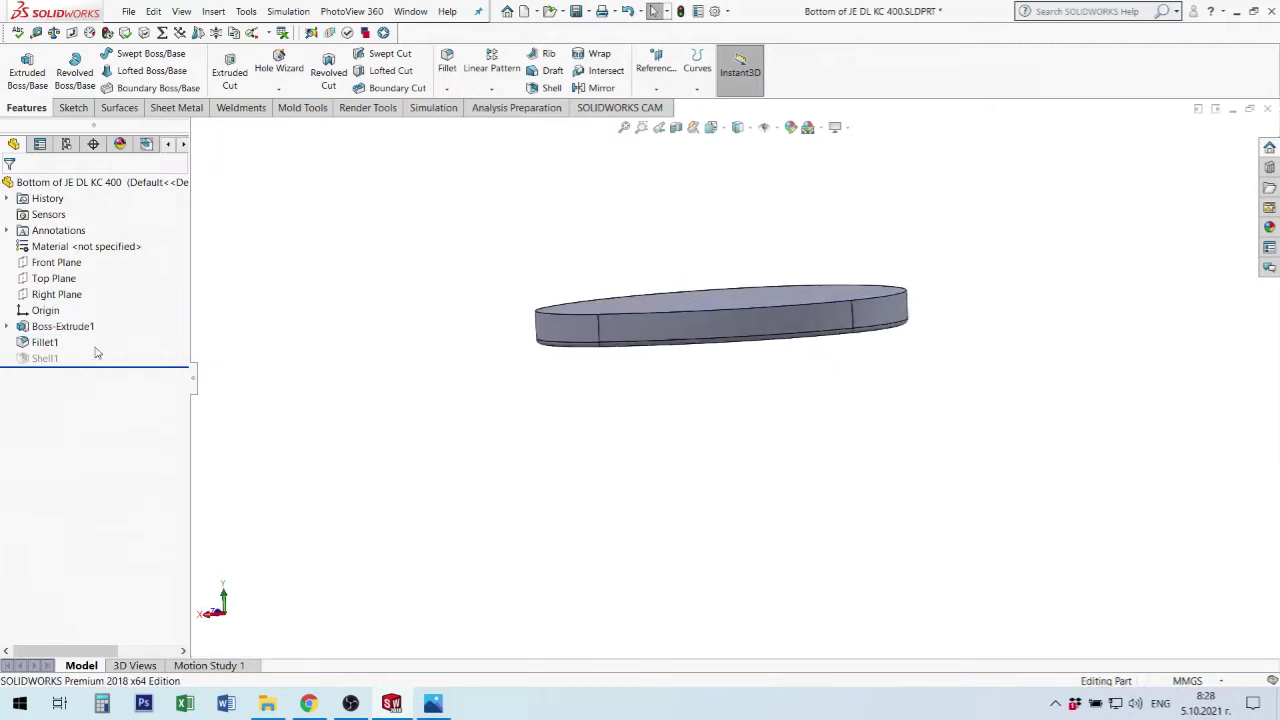
left_click(44, 358)
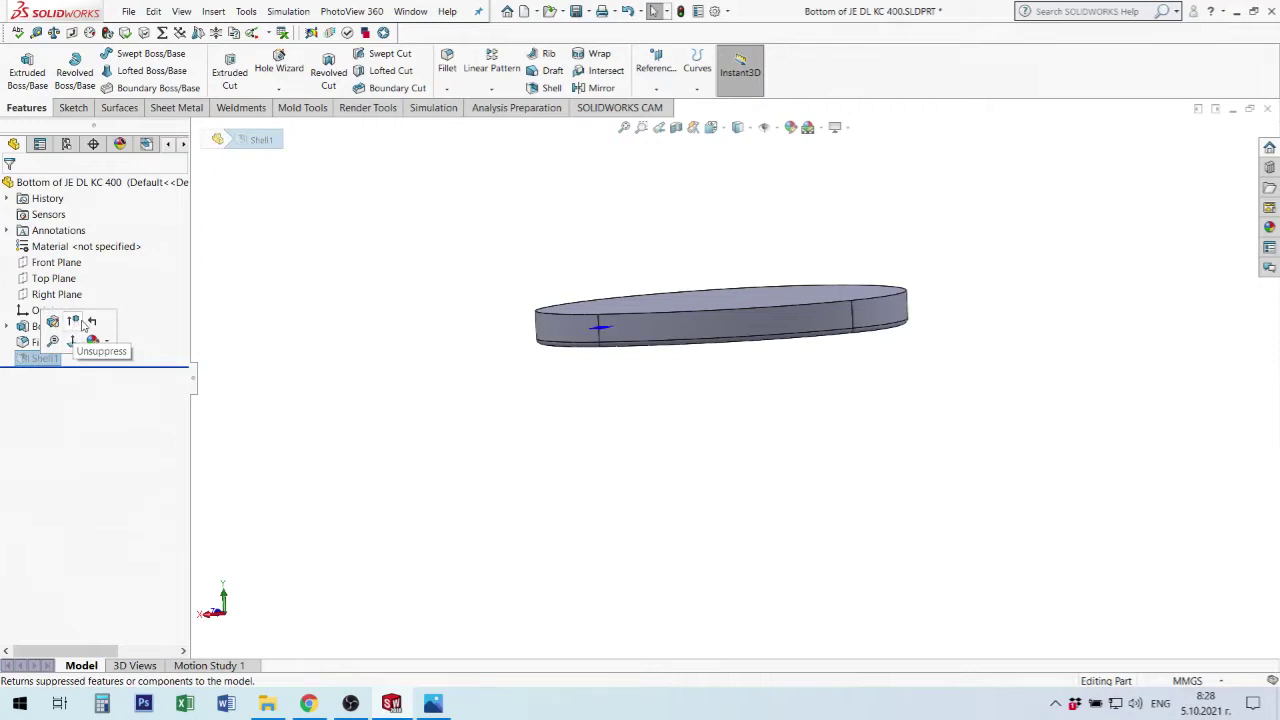
left_click(73, 322)
mouse_move(776, 368)
middle_mouse_down()
mouse_move(721, 438)
mouse_move(737, 397)
middle_mouse_up()
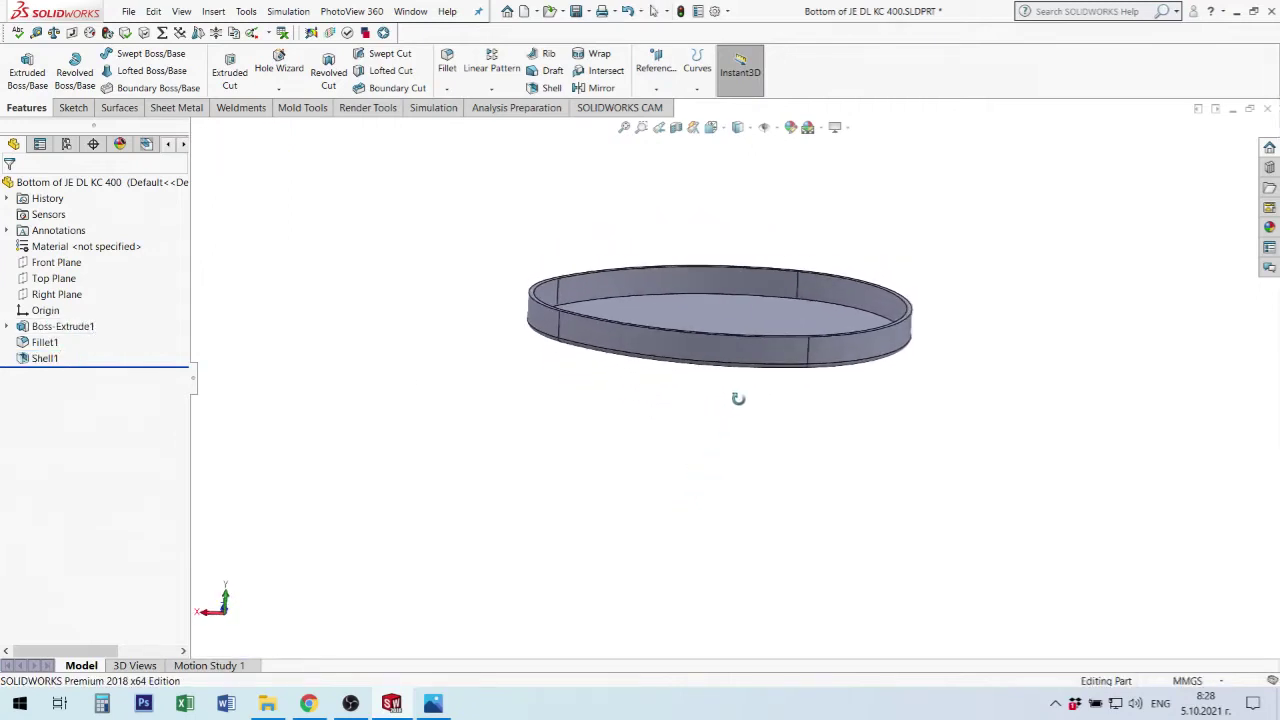
left_click(45, 342)
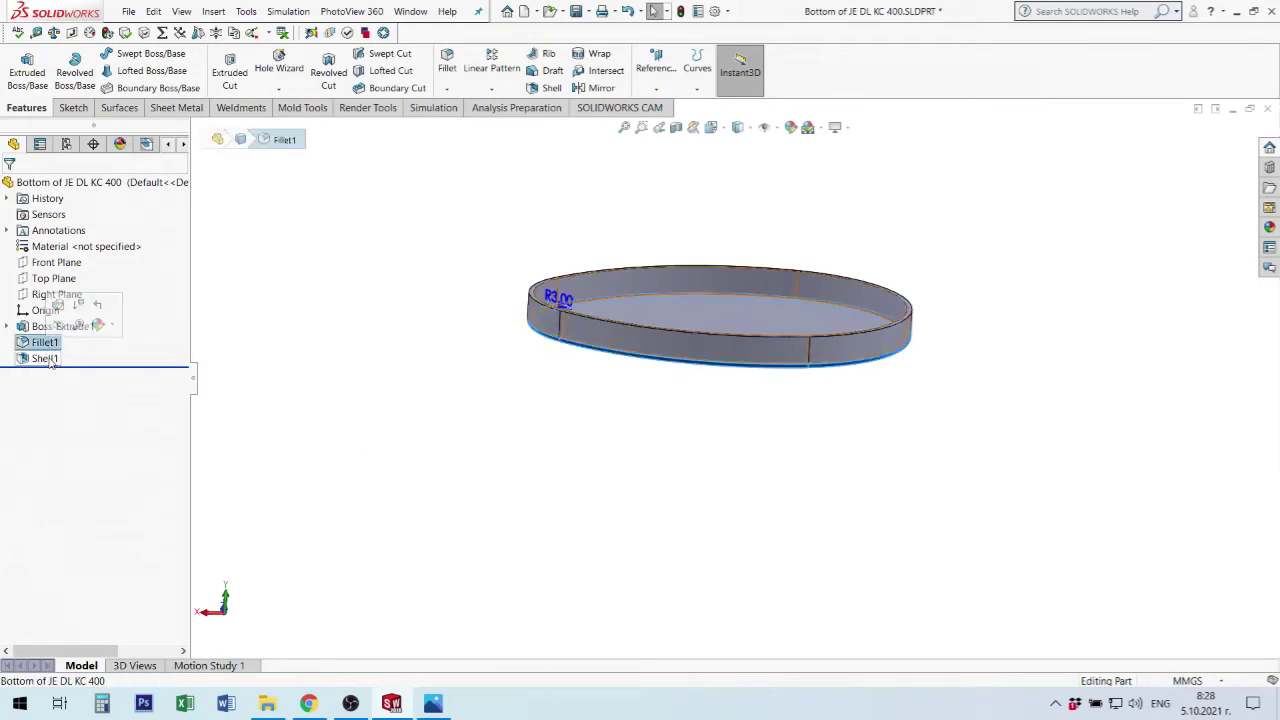
Suppress Fillet1 and Shell1 together, leaving a solid disc.
left_click(45, 358)
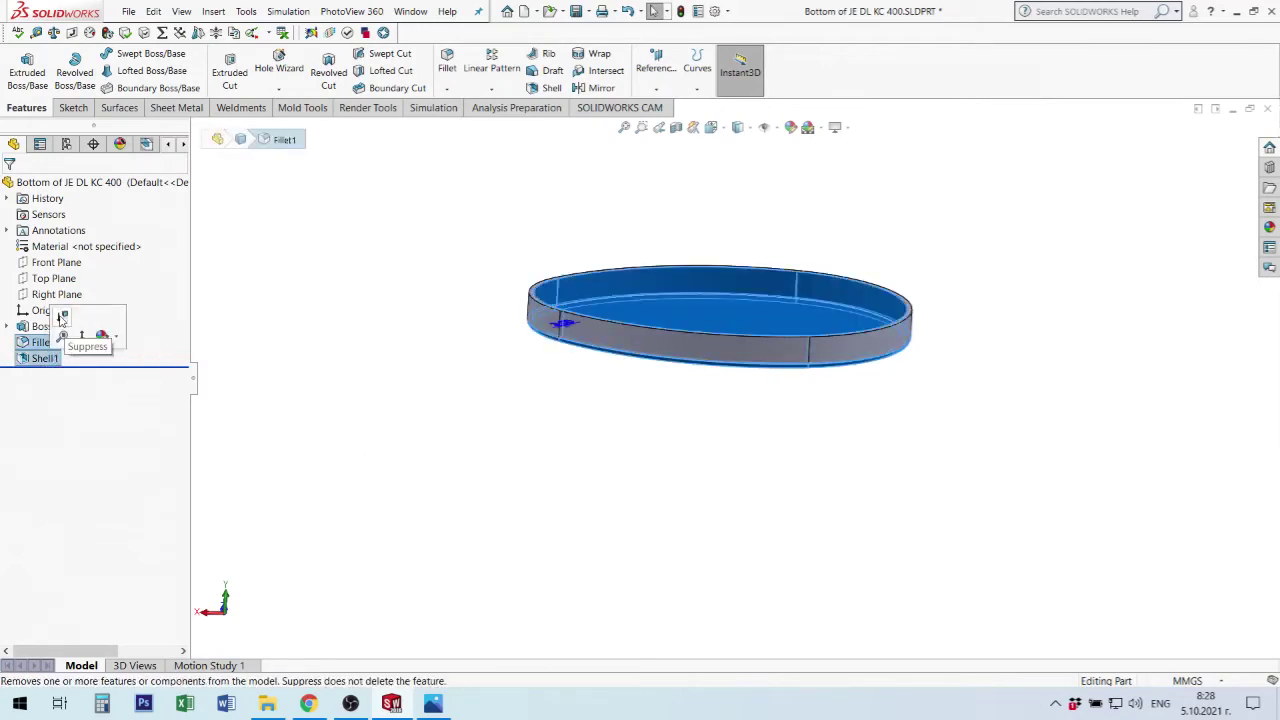
left_click(62, 314)
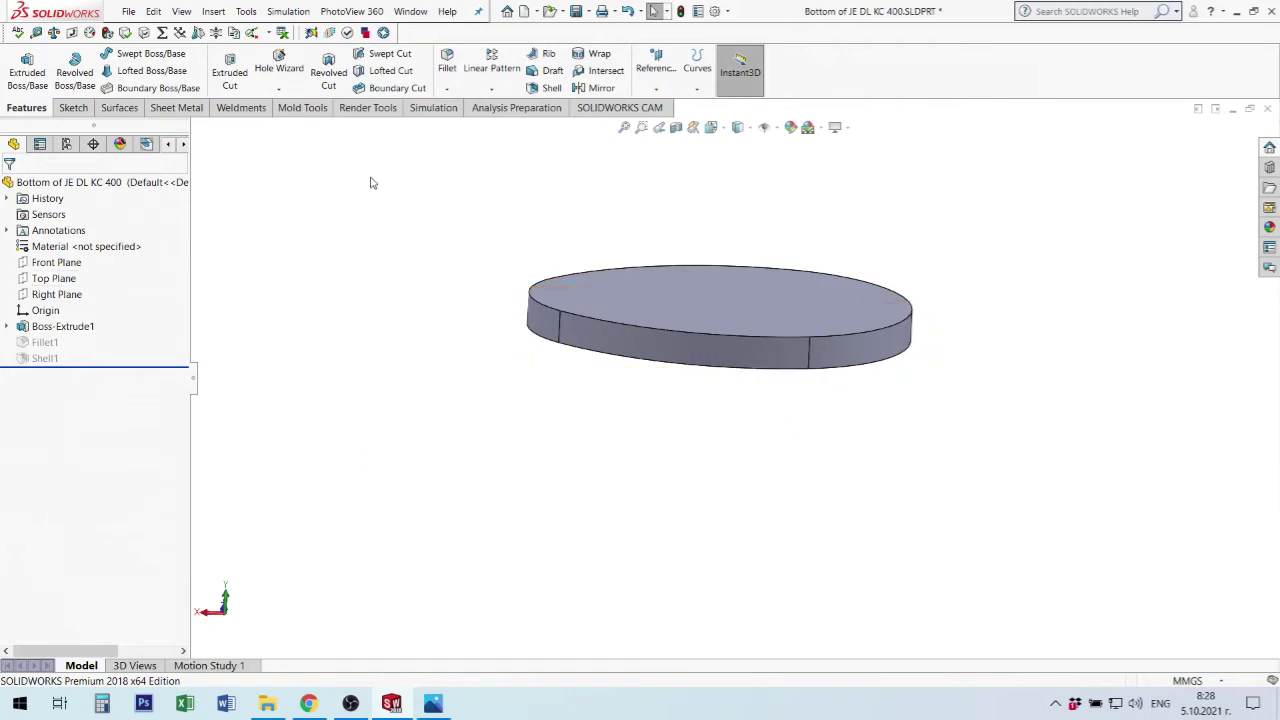
middle_click_drag(594, 343, 544, 338)
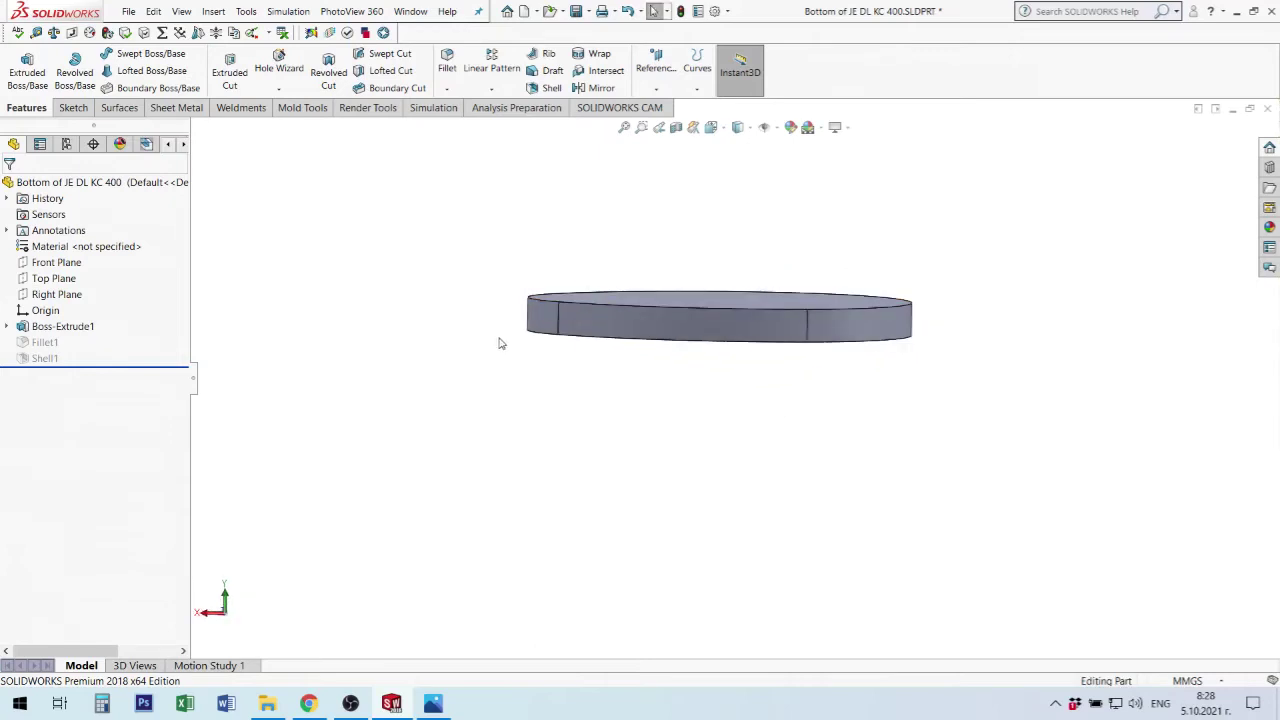
Save the part and bring up the reference photos.
key("ctrl+s")
middle_click_drag(863, 478, 846, 451)
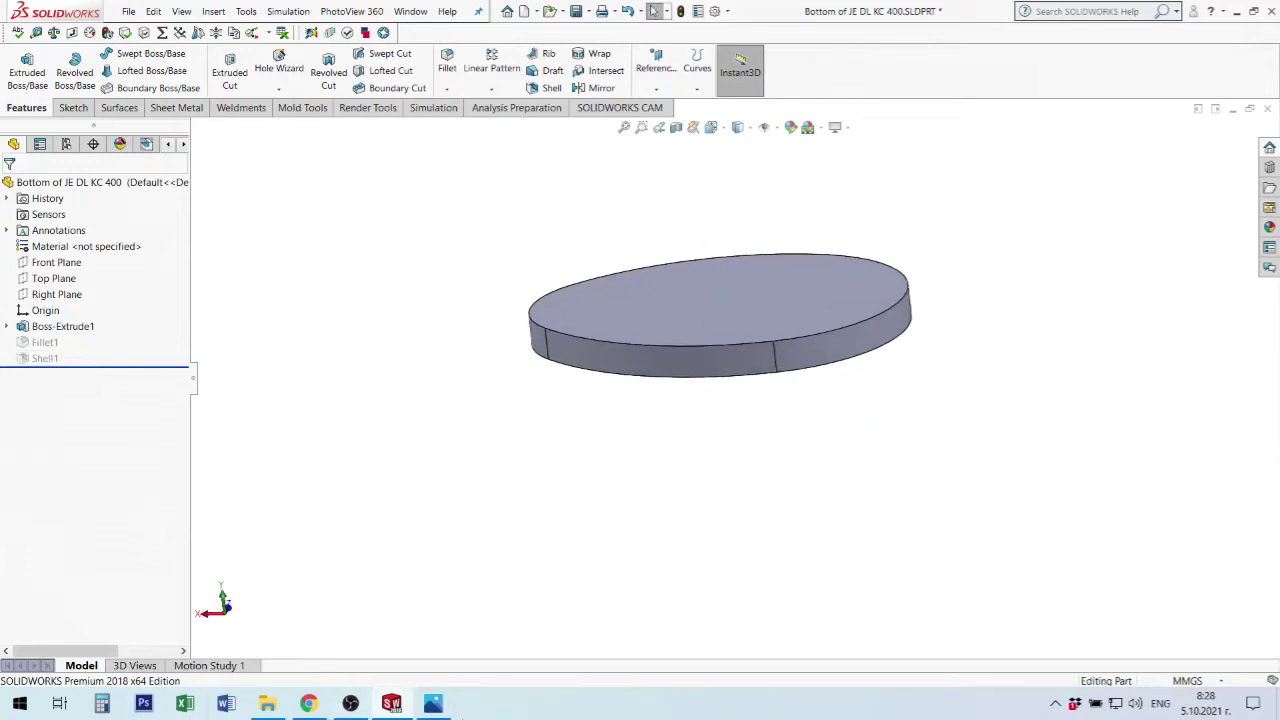
left_click(432, 703)
Advance two photos to the appliance's underside, then return to the SOLIDWORKS part.
key("Right")
key("Right")
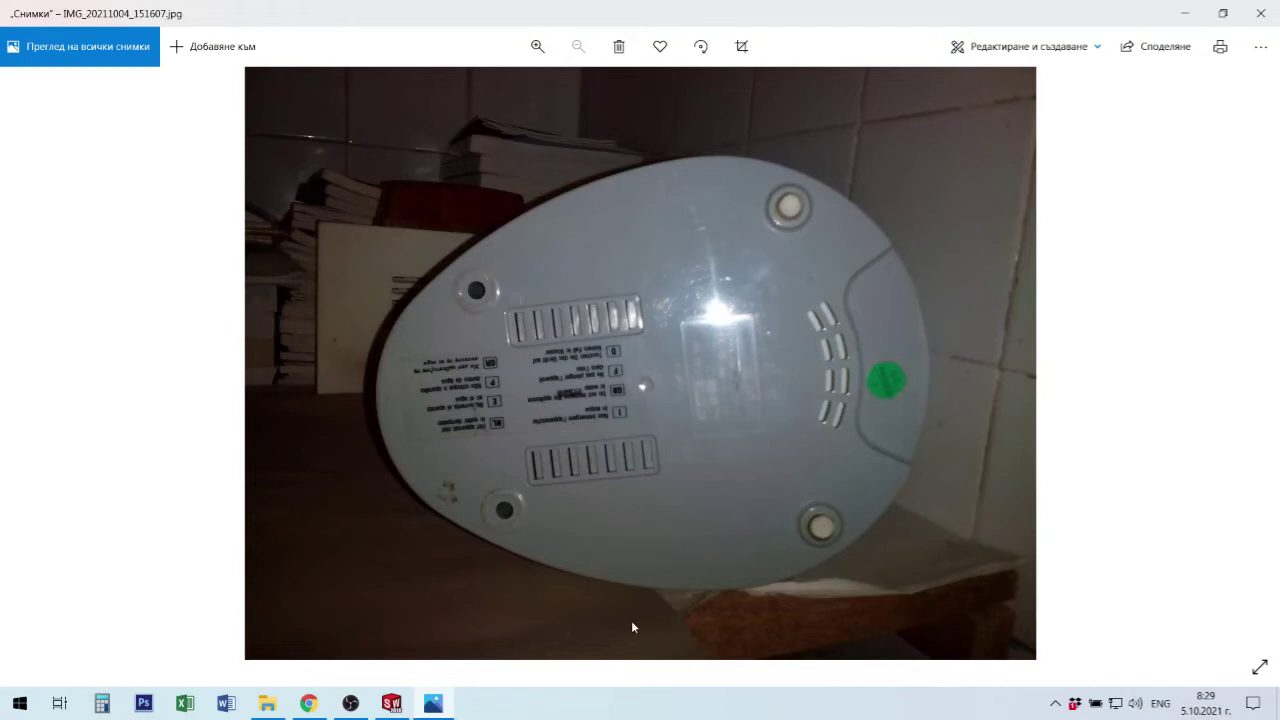
key("Right")
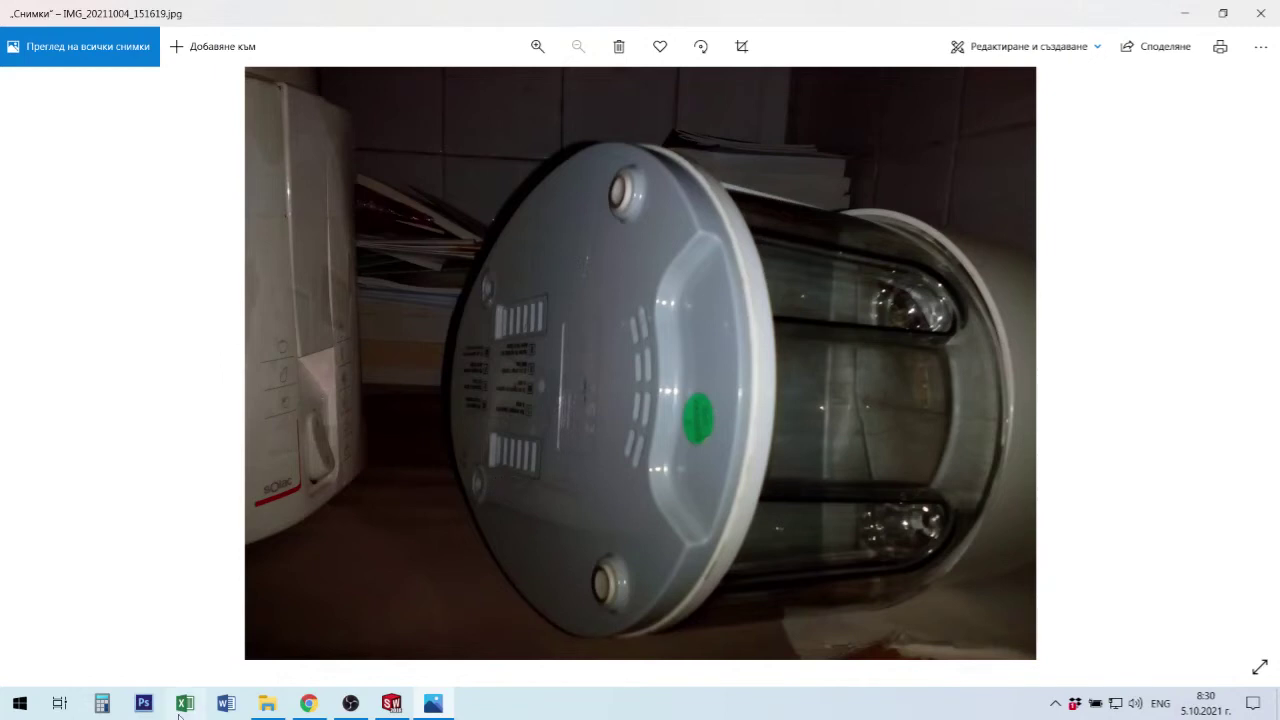
left_click(393, 704)
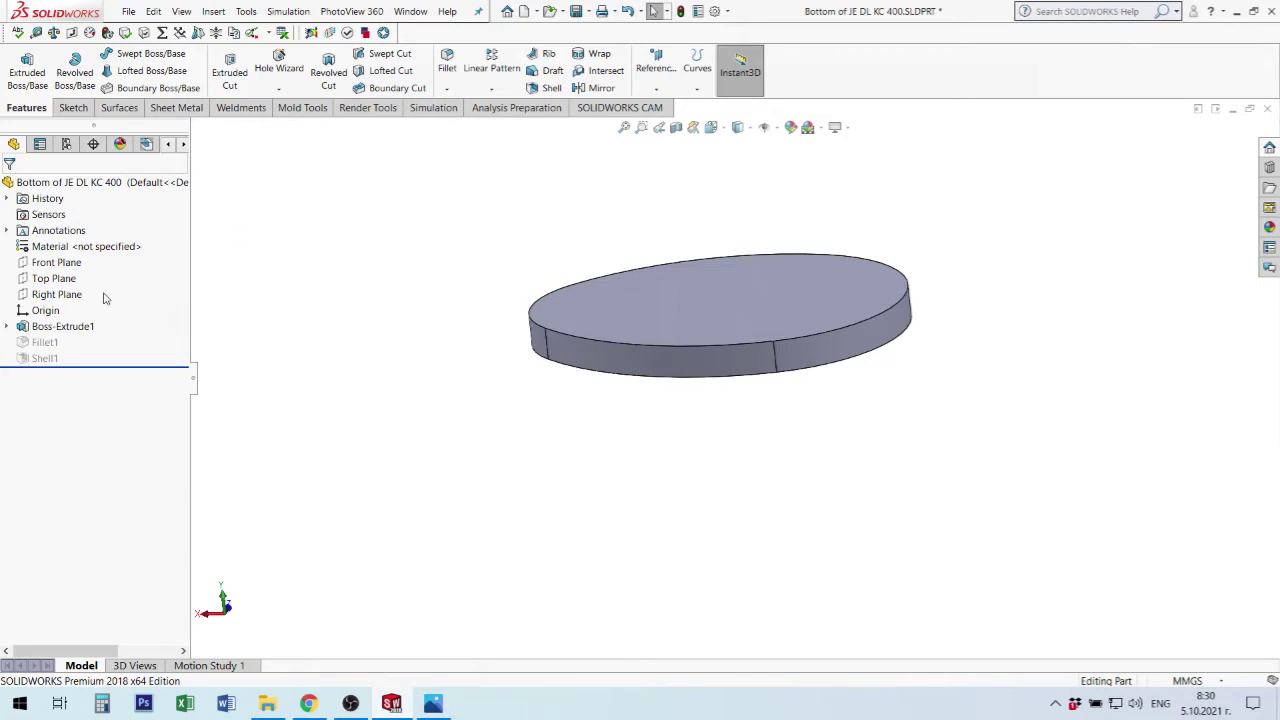
Open Sketch2 on the disc's bottom face and turn the view normal to it.
left_click(50, 281)
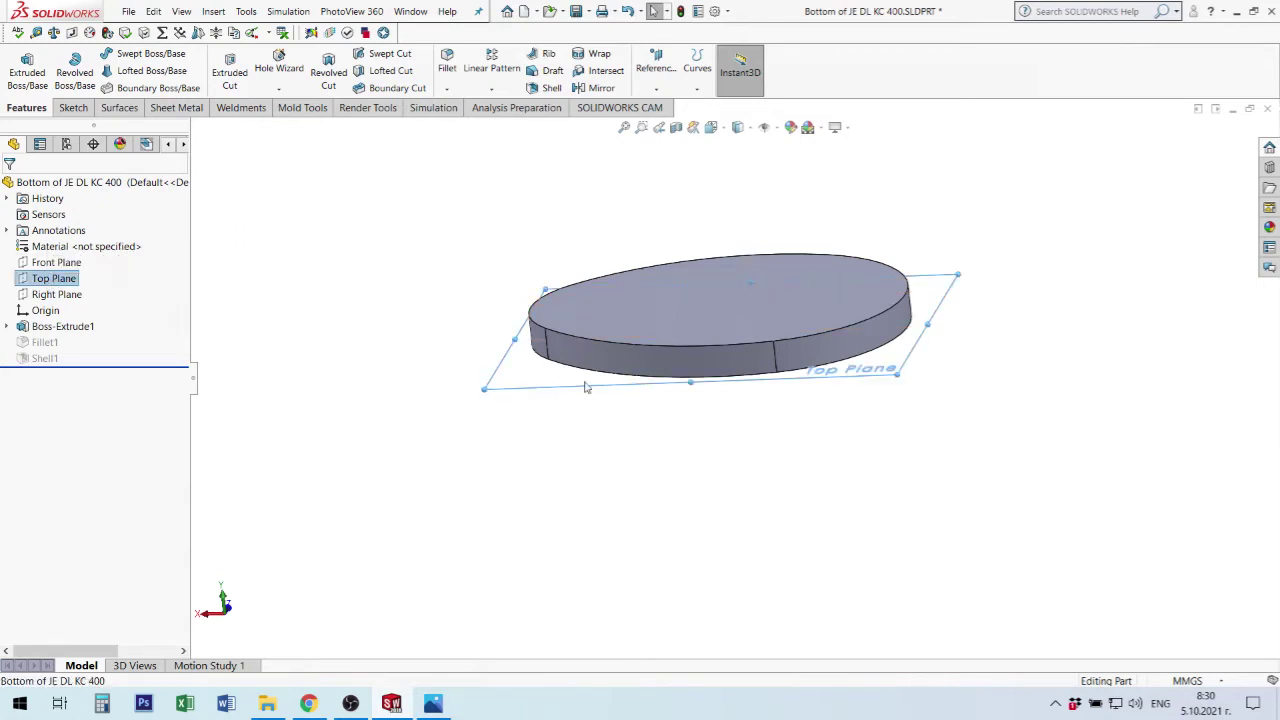
mouse_move(851, 408)
middle_mouse_down()
mouse_move(842, 376)
mouse_move(994, 466)
mouse_move(1120, 177)
mouse_move(815, 43)
mouse_move(849, 378)
mouse_move(837, 106)
mouse_move(897, 343)
mouse_move(896, 220)
mouse_move(972, 154)
middle_mouse_up()
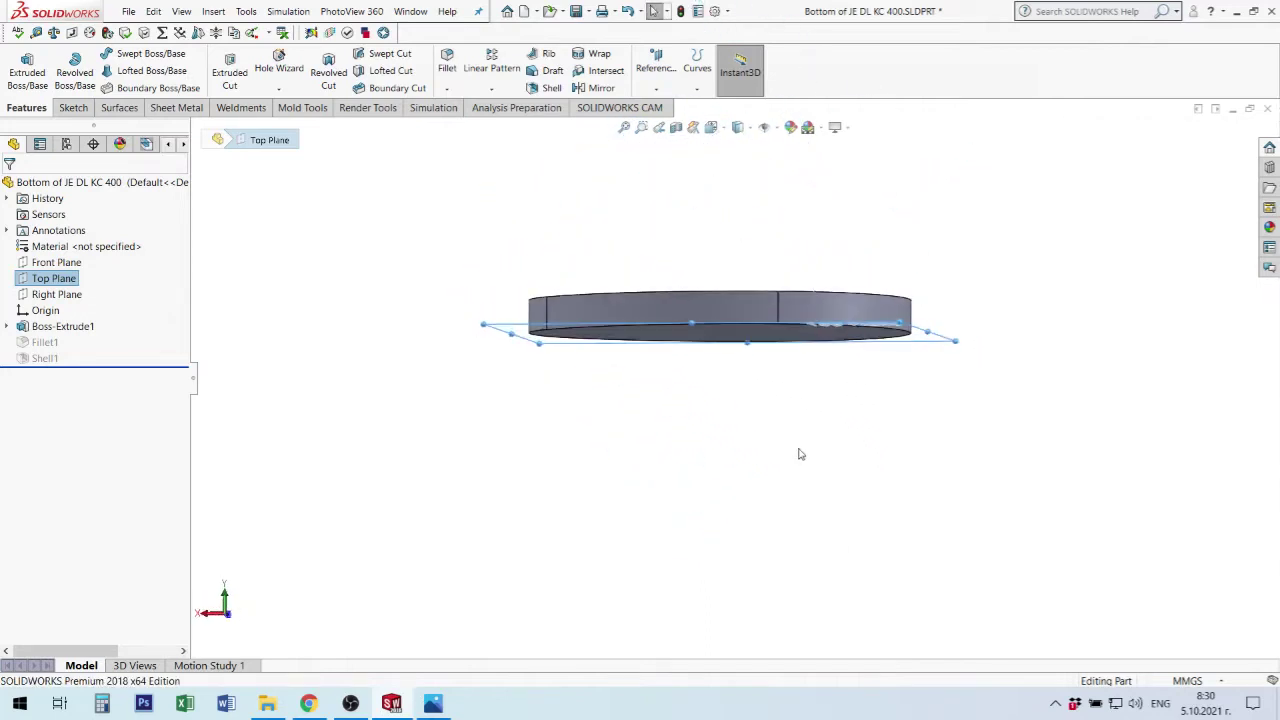
left_click(784, 338)
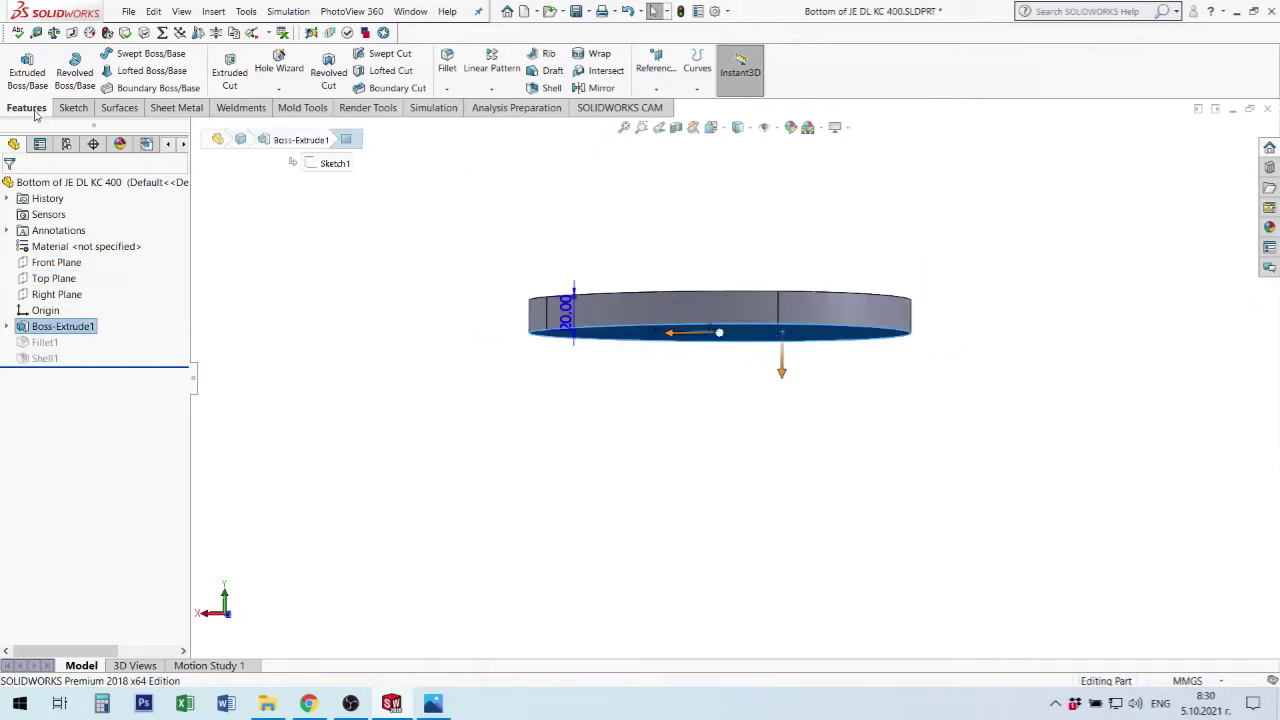
left_click(73, 108)
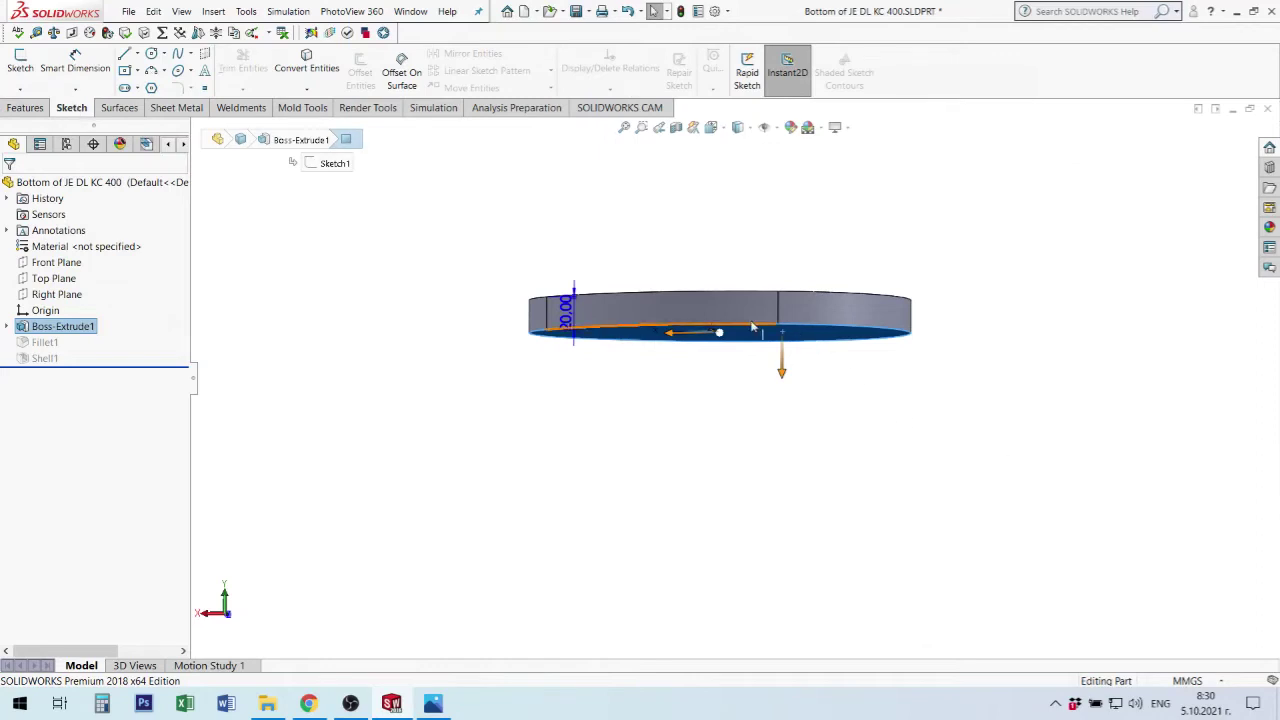
left_click(20, 65)
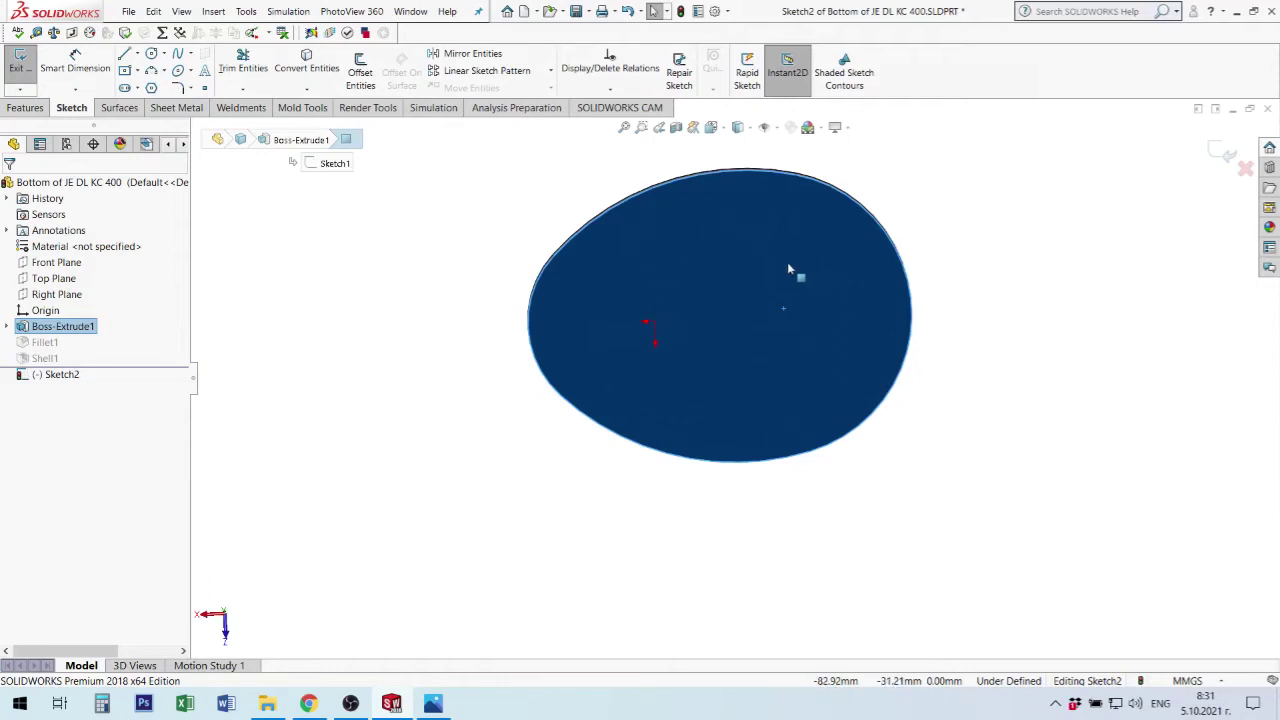
key("ctrl+8")
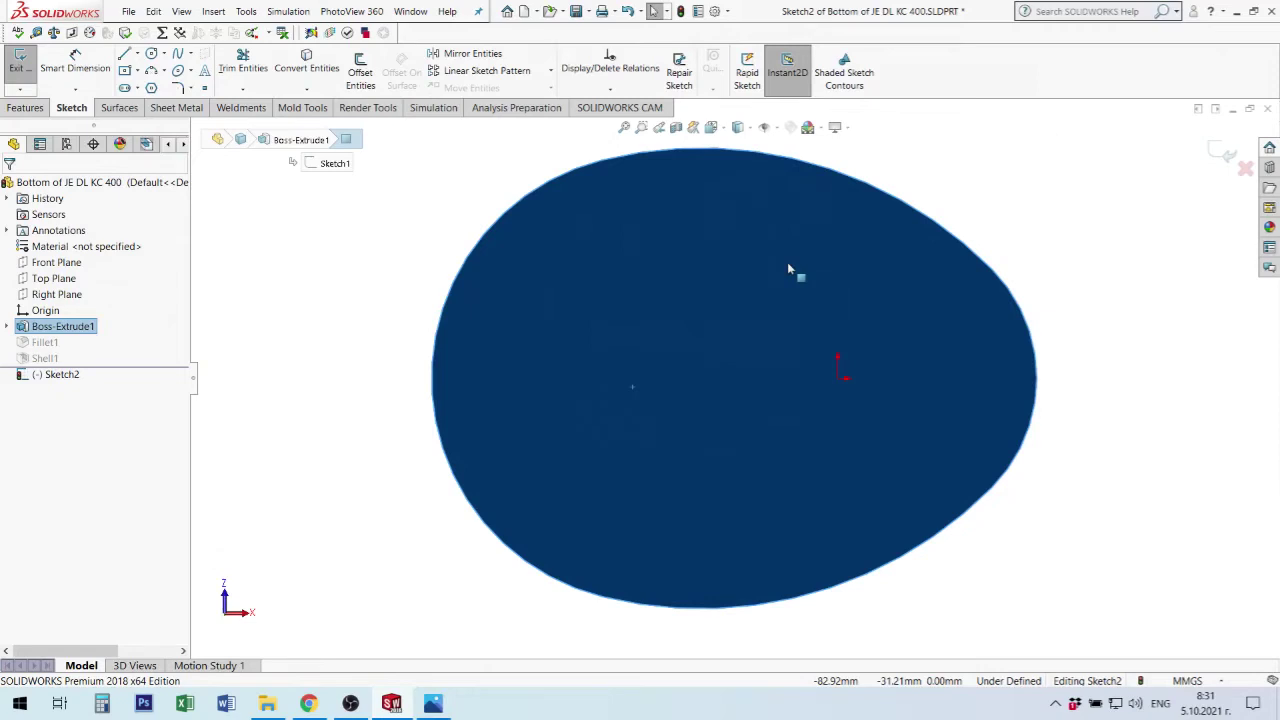
Convert the base's curved left edge into Sketch2 as an R87 arc tied to the edge.
left_click(1094, 309)
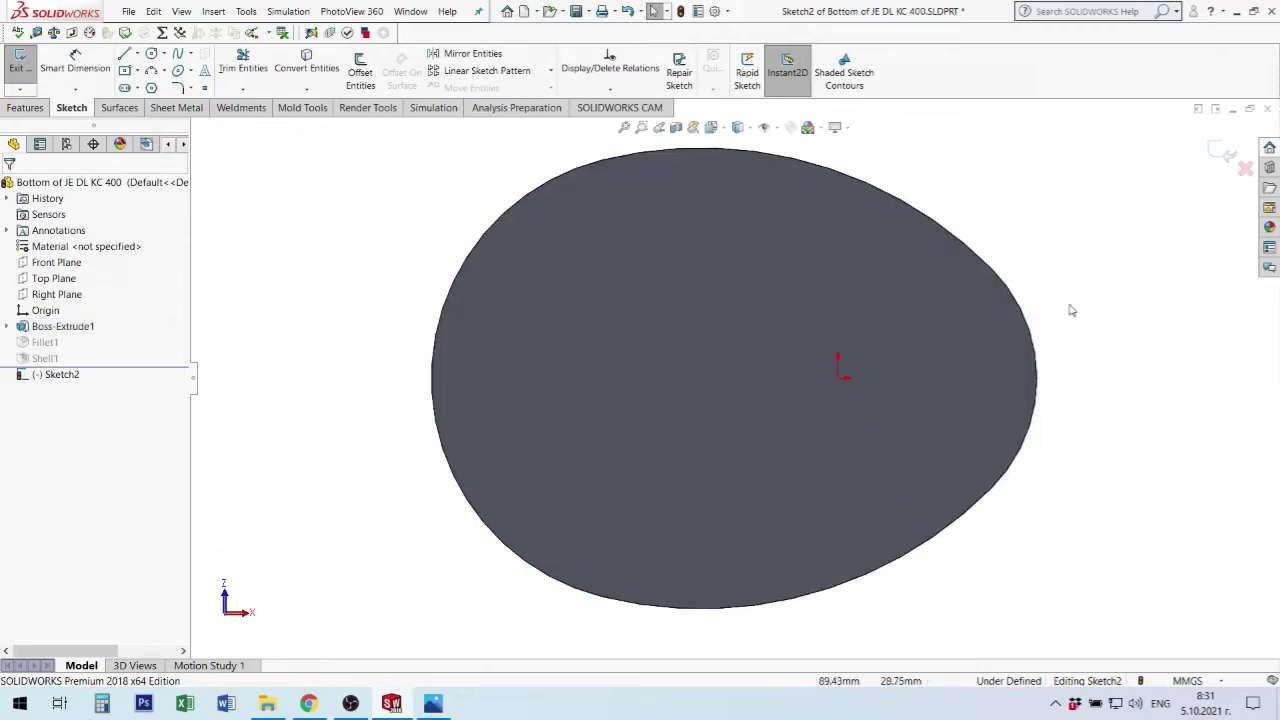
left_click(465, 268)
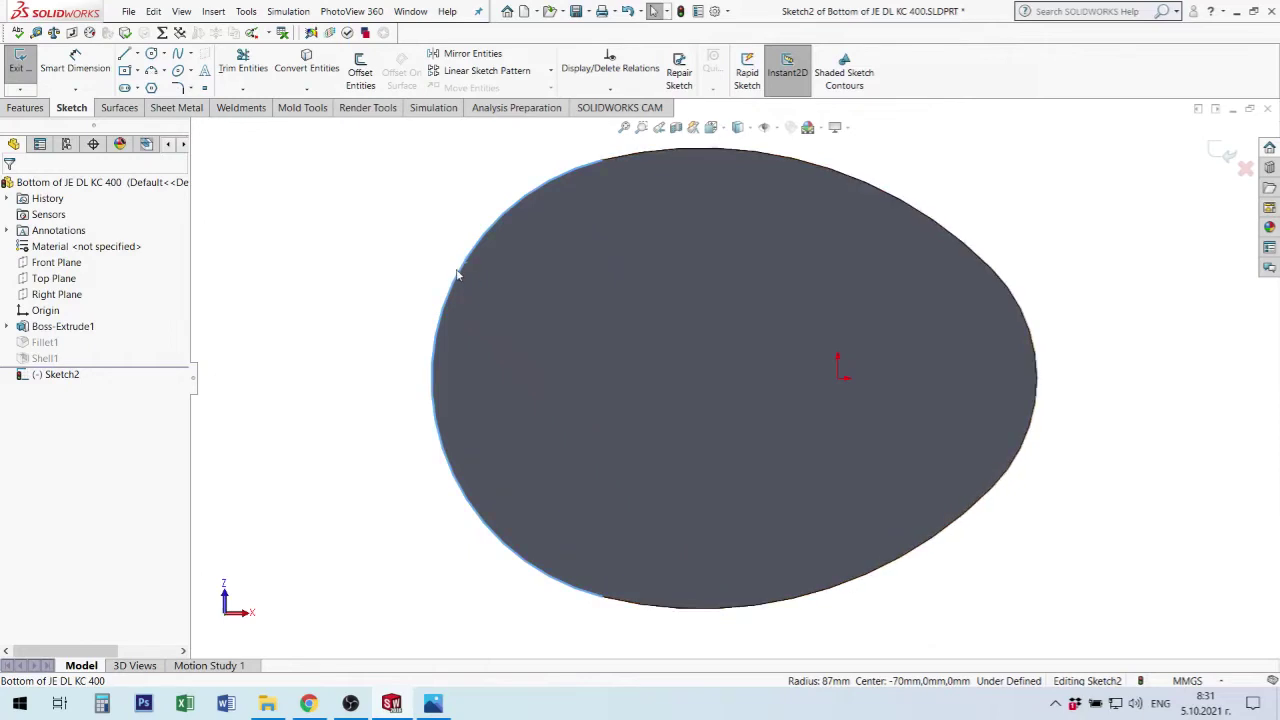
left_click(315, 65)
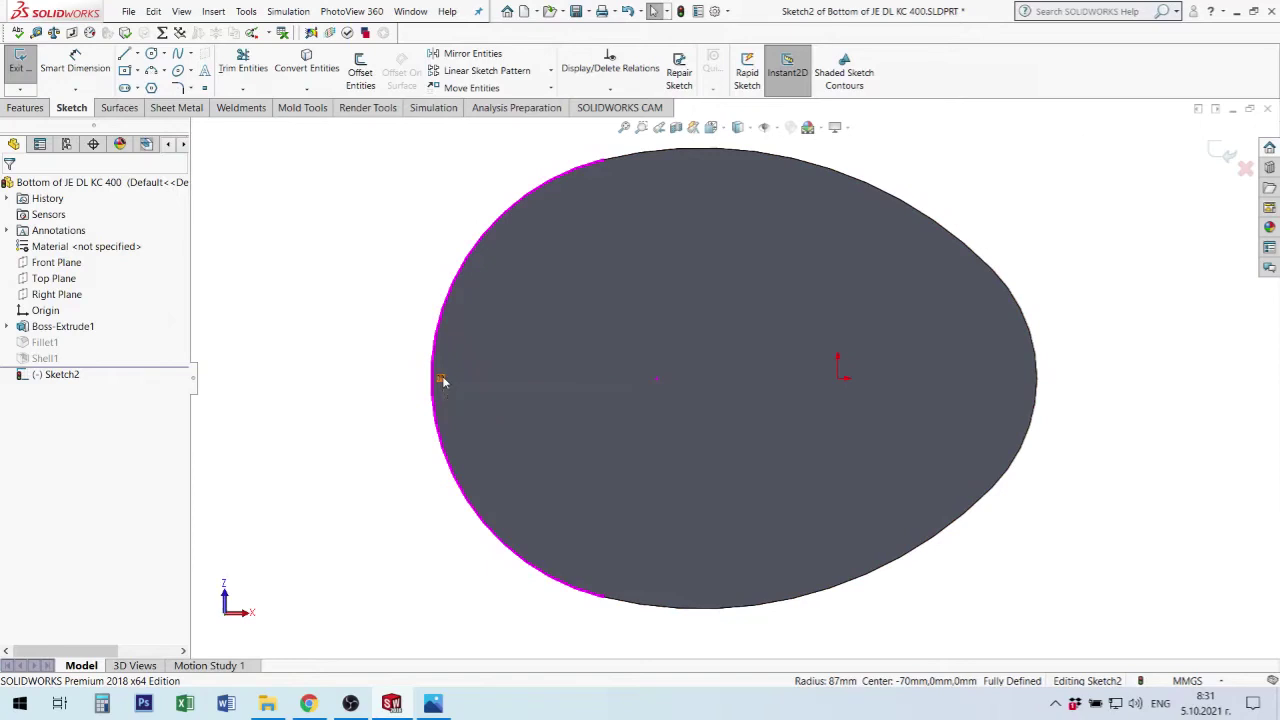
left_click(443, 381)
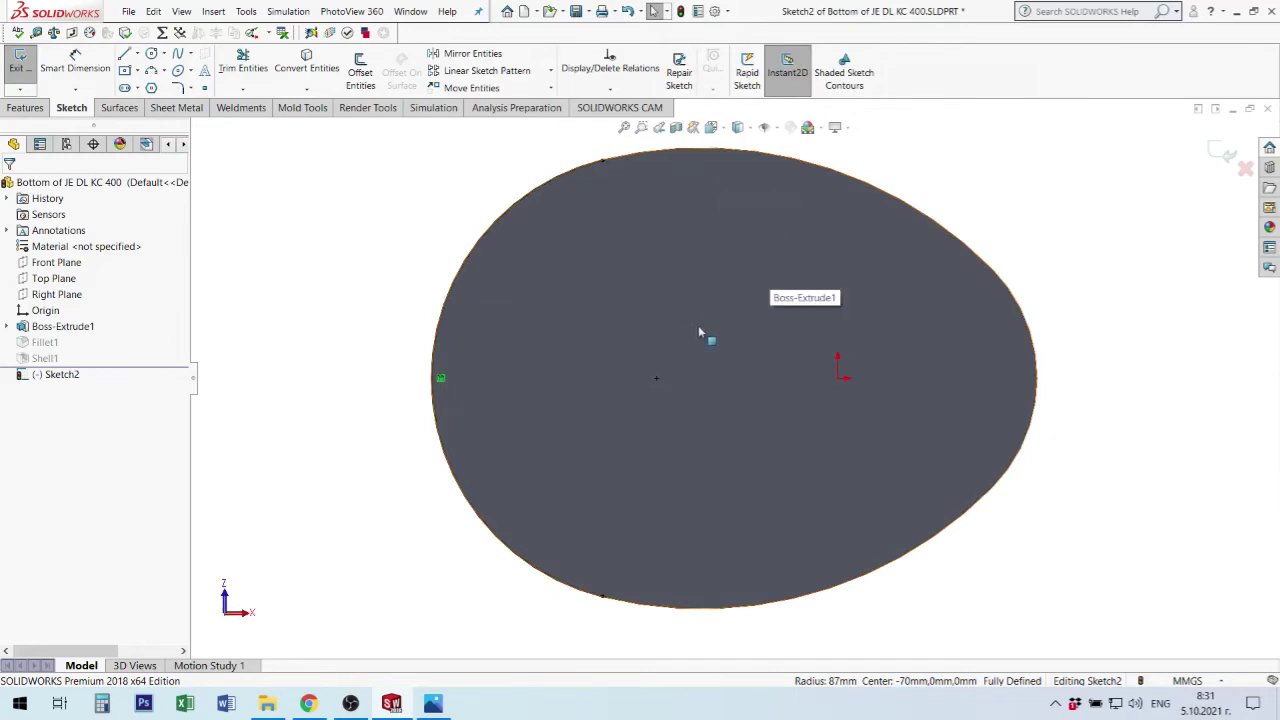
left_click(514, 208)
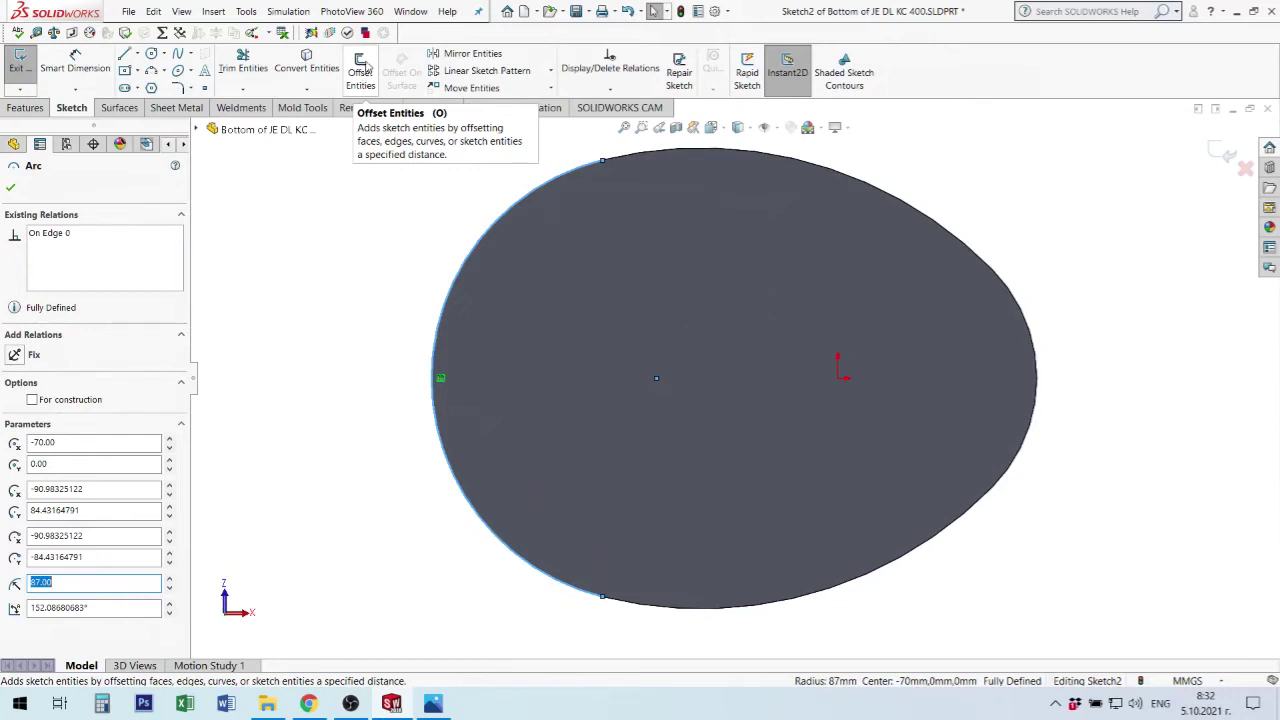
Offset the left edge arc 30 mm inward, then bring up the juicer reference photos.
left_click(366, 66)
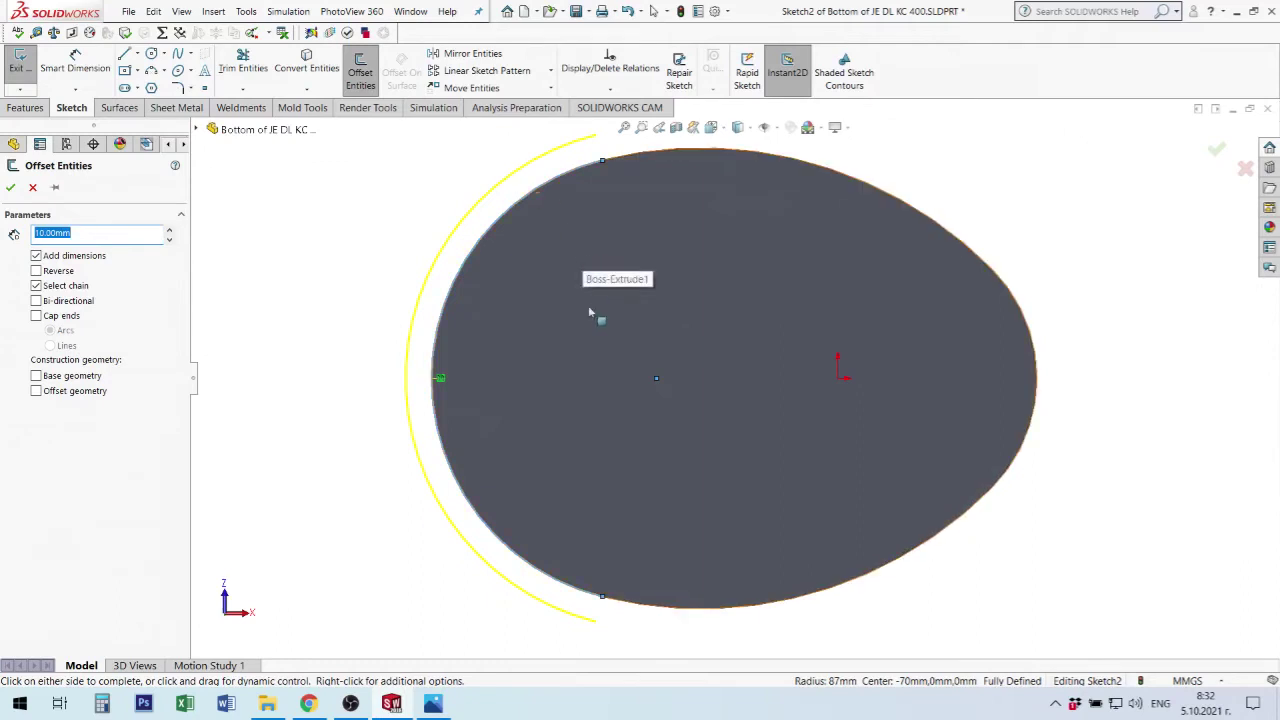
left_click(37, 271)
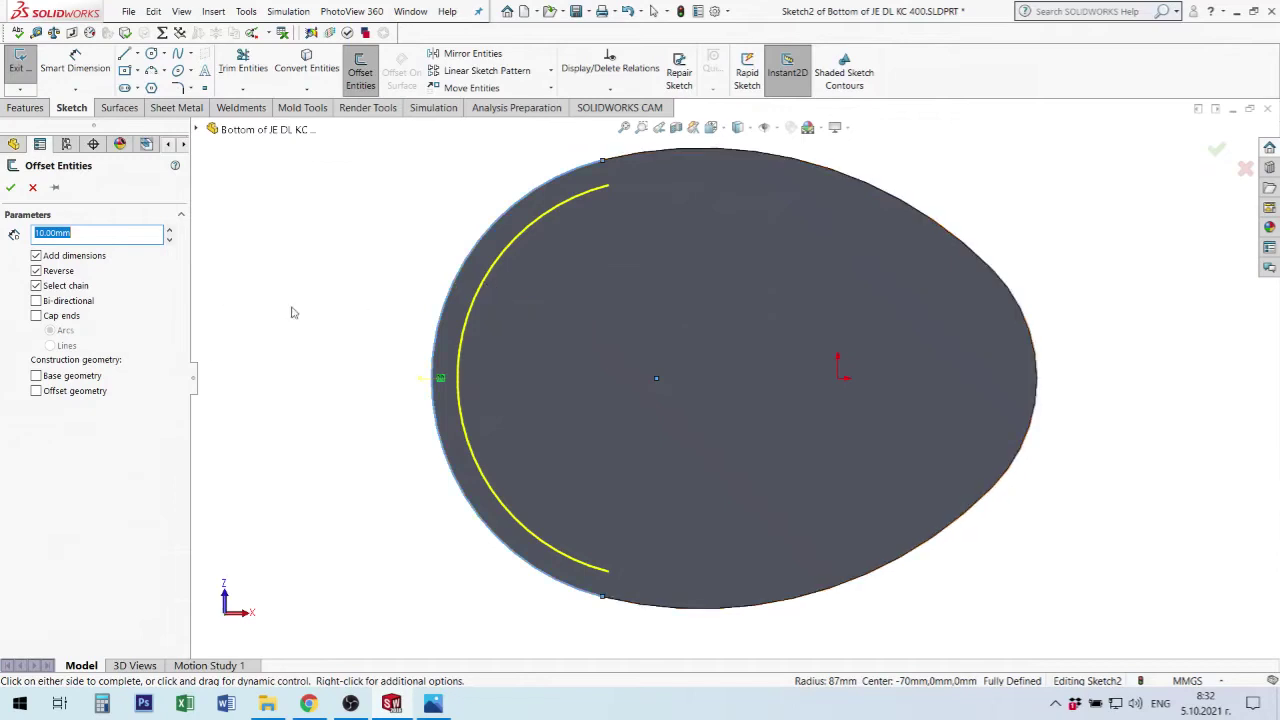
left_click(170, 229)
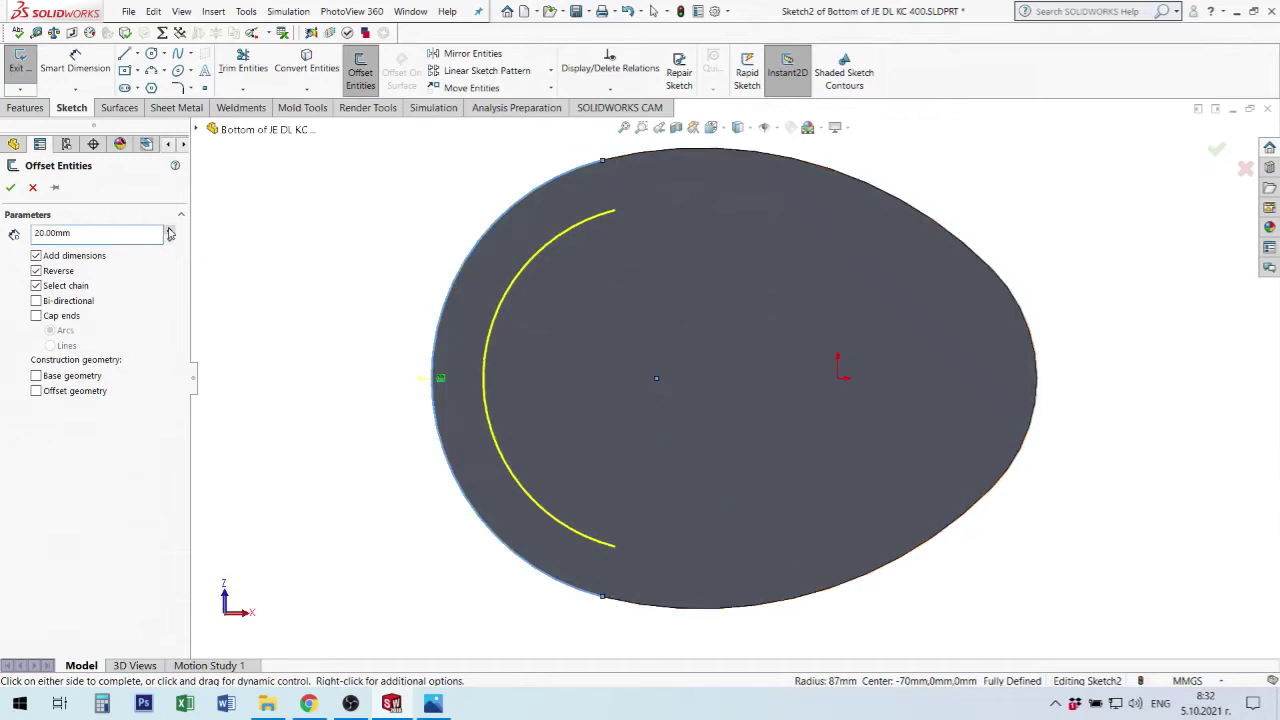
left_click(170, 229)
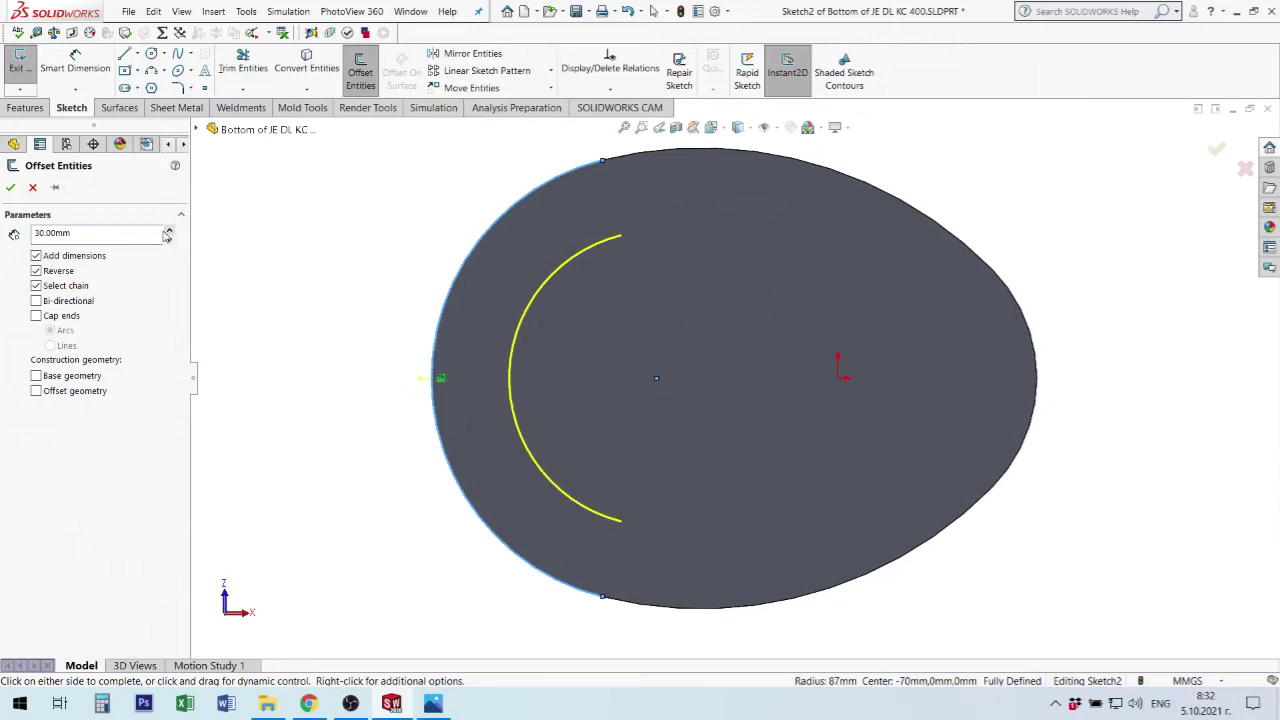
left_click(9, 188)
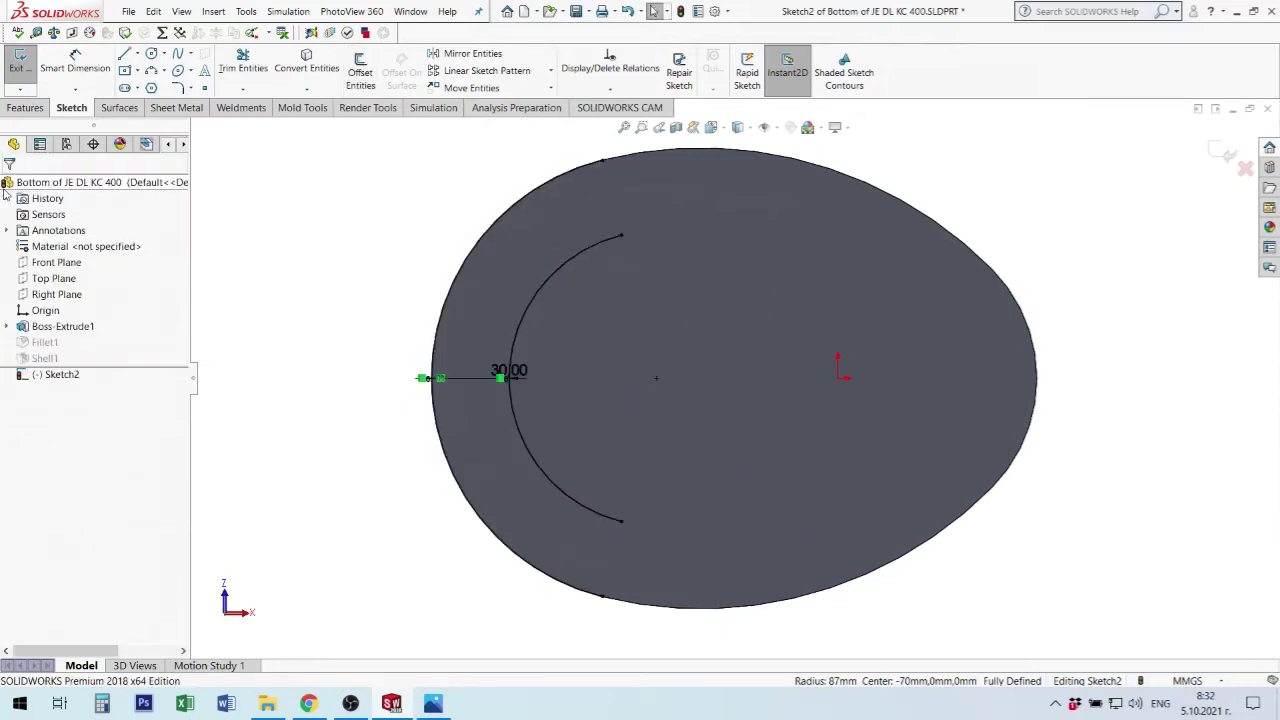
mouse_move(524, 371)
left_mouse_down()
mouse_move(472, 334)
mouse_move(474, 345)
left_mouse_up()
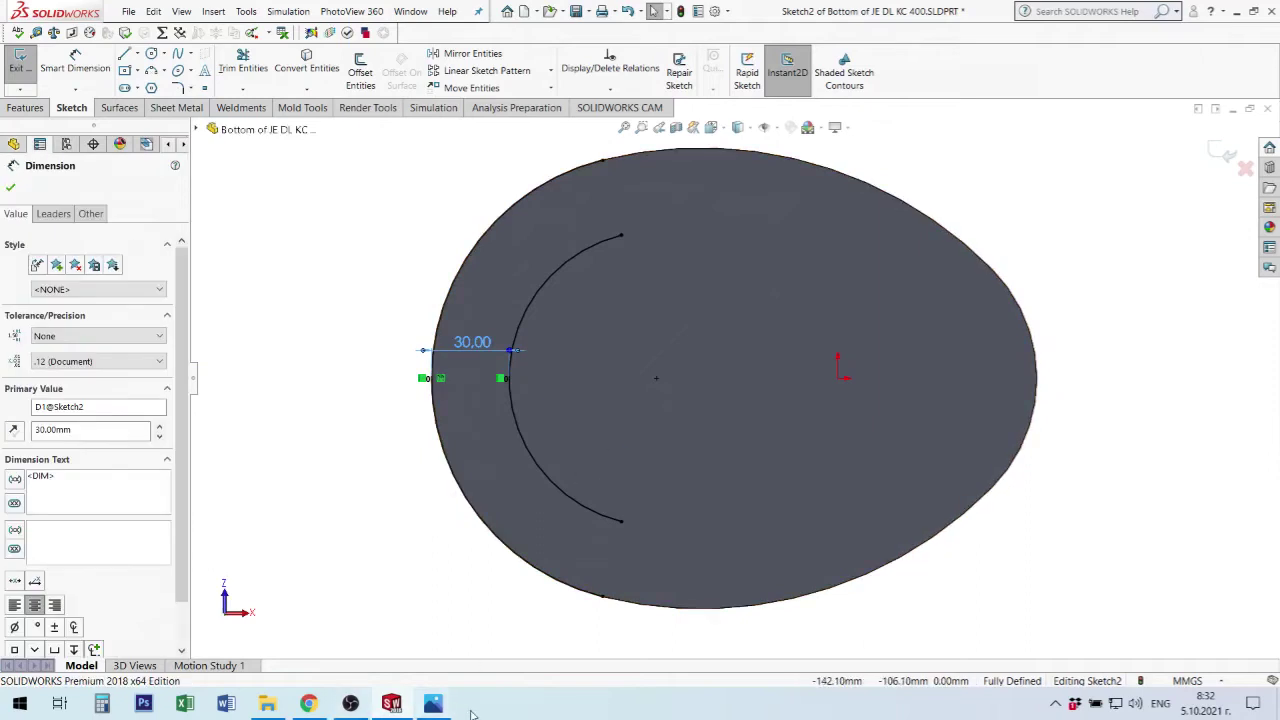
left_click(433, 705)
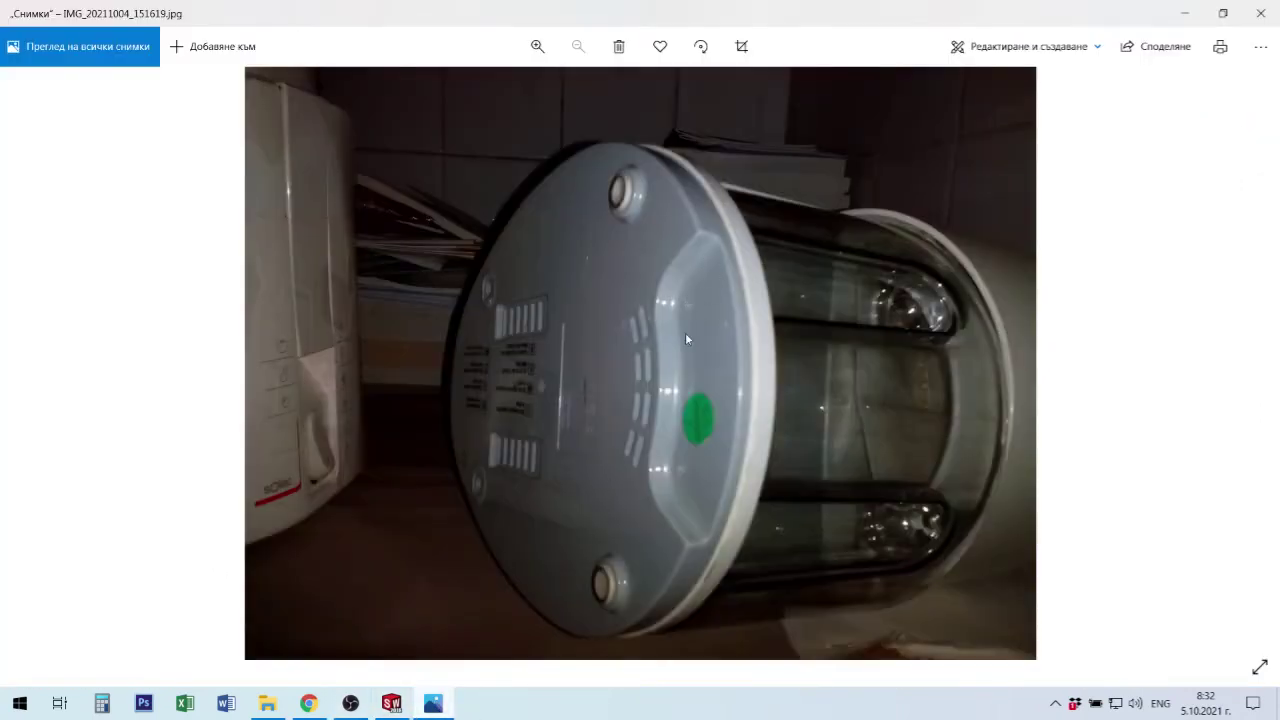
key("Left")
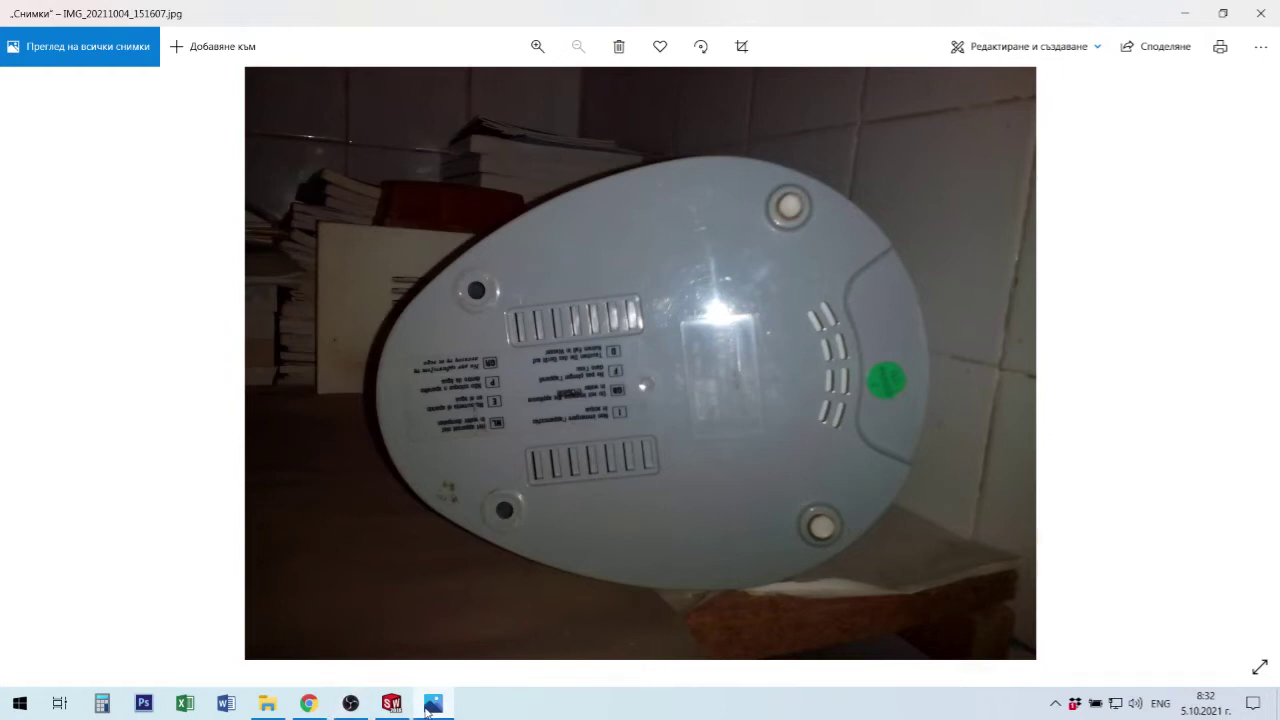
mouse_move(433, 703)
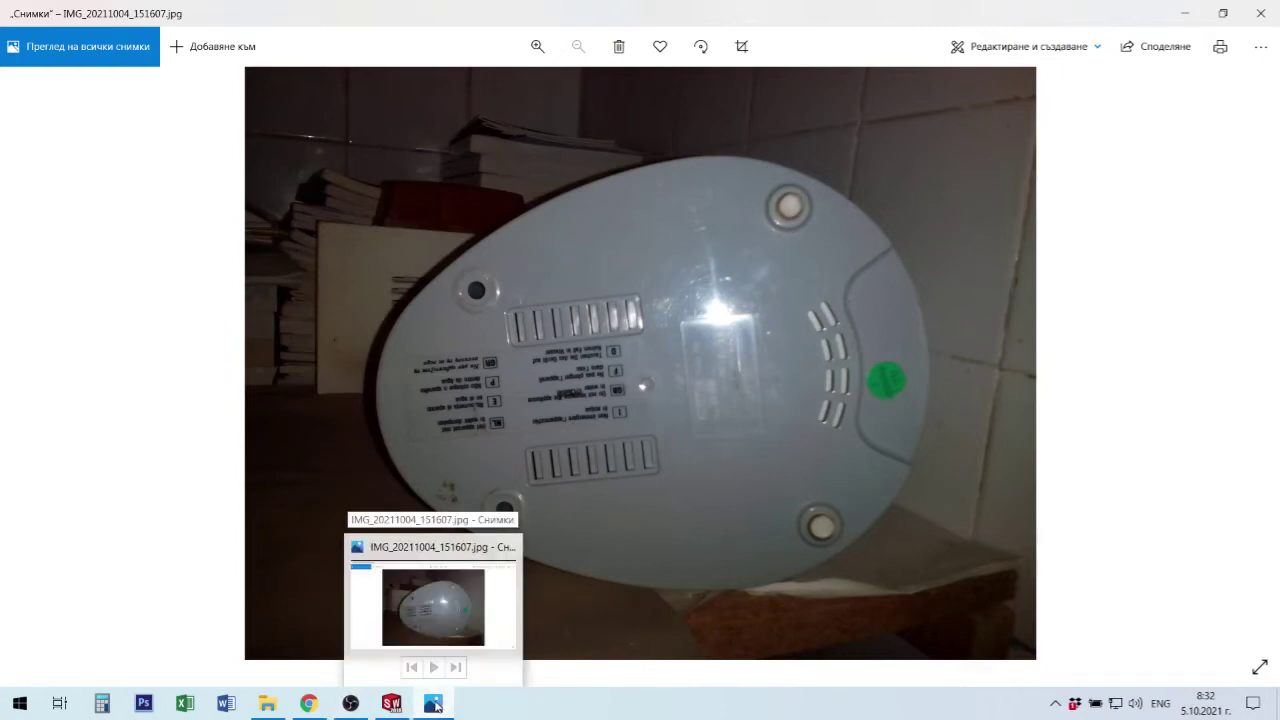
Switch from Photos back to Sketch2 with the 30 mm offset arc.
left_click(391, 703)
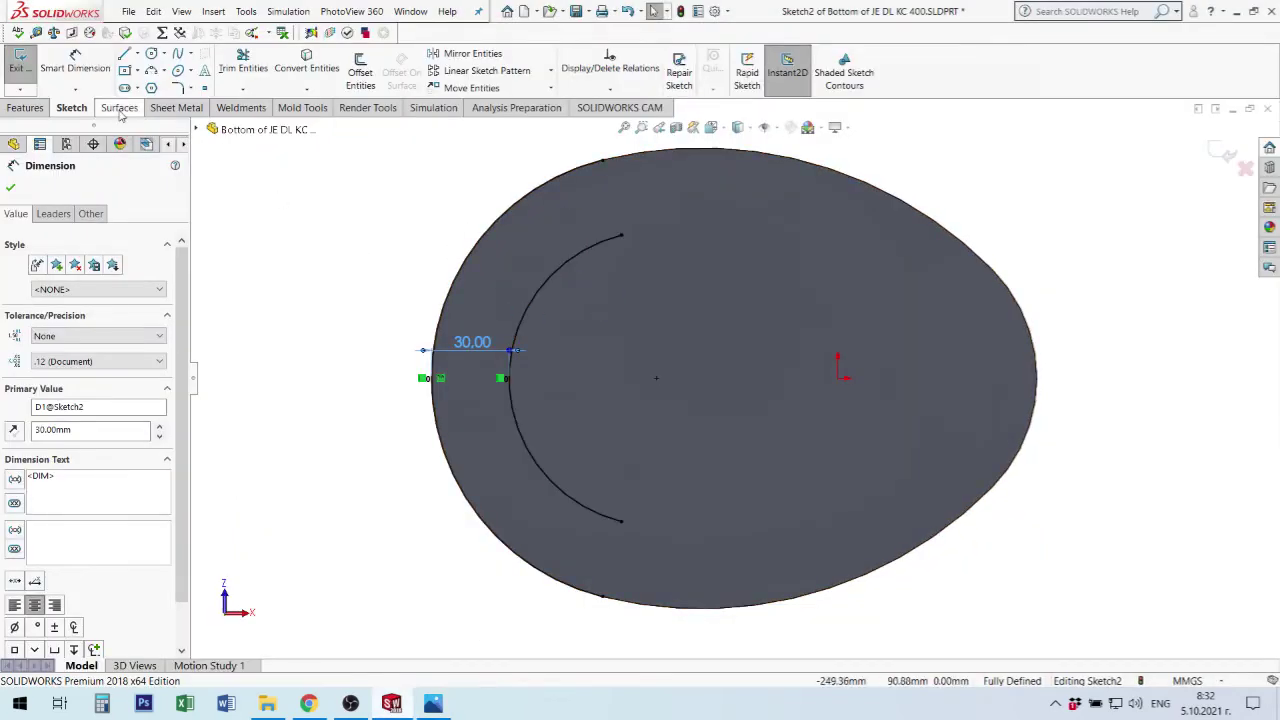
Draw a line from the centre point to the upper outer edge and a horizontal centreline to the left edge.
left_click(125, 55)
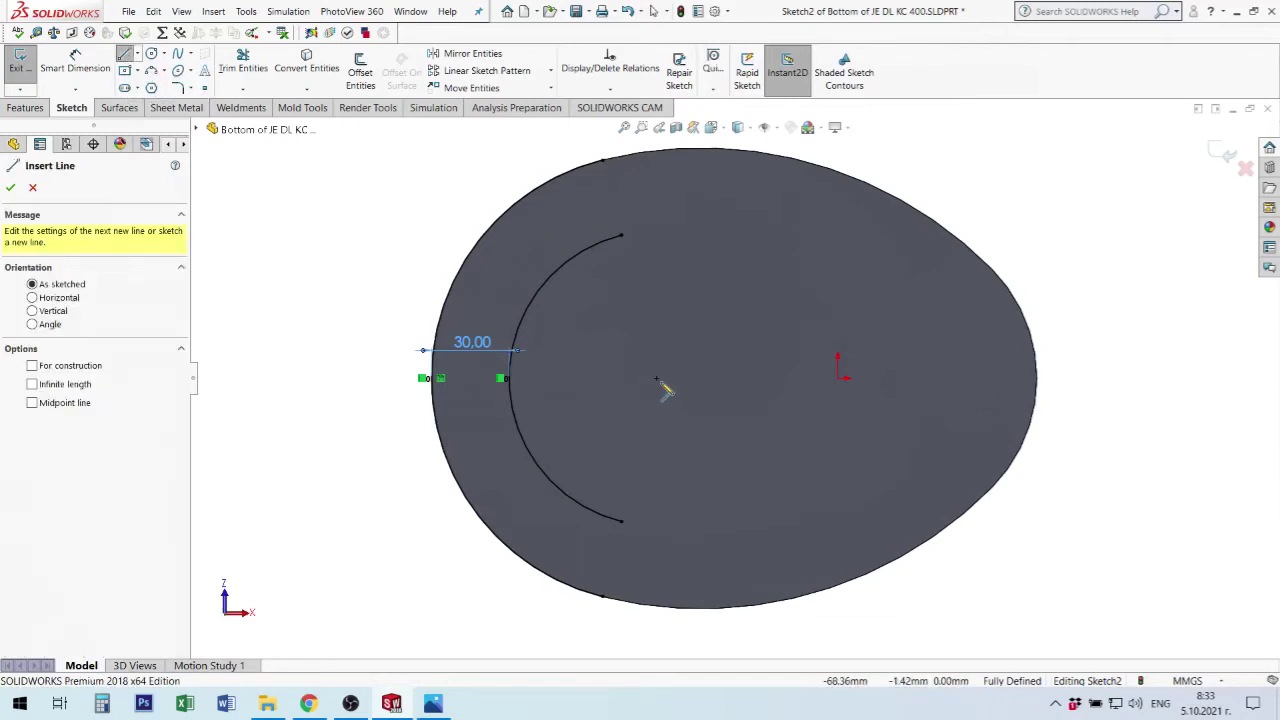
left_click(656, 379)
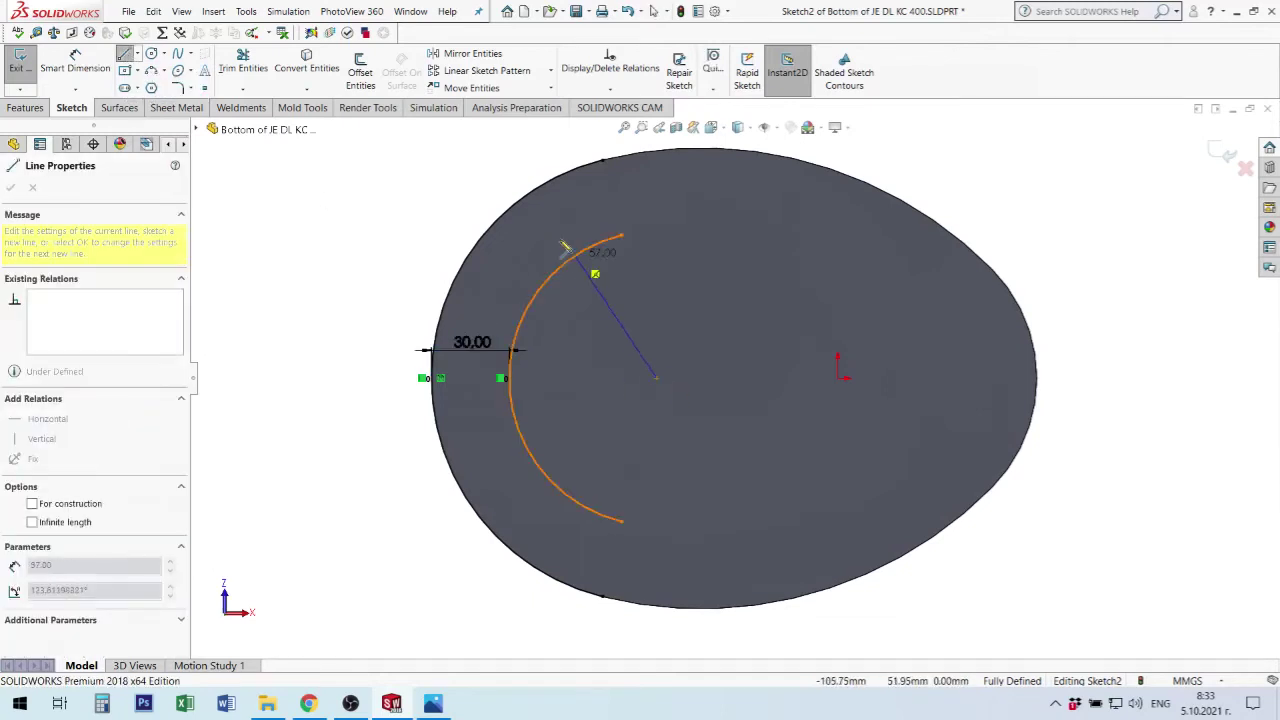
left_click(516, 207)
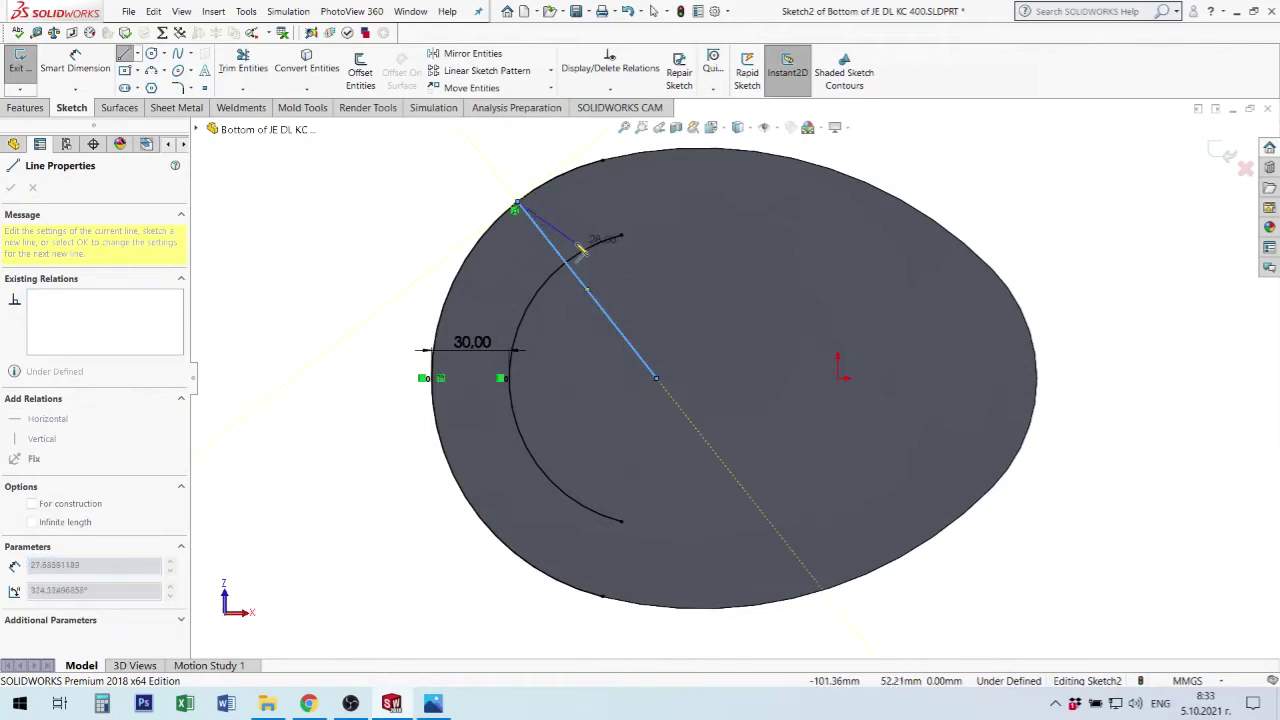
key("Escape")
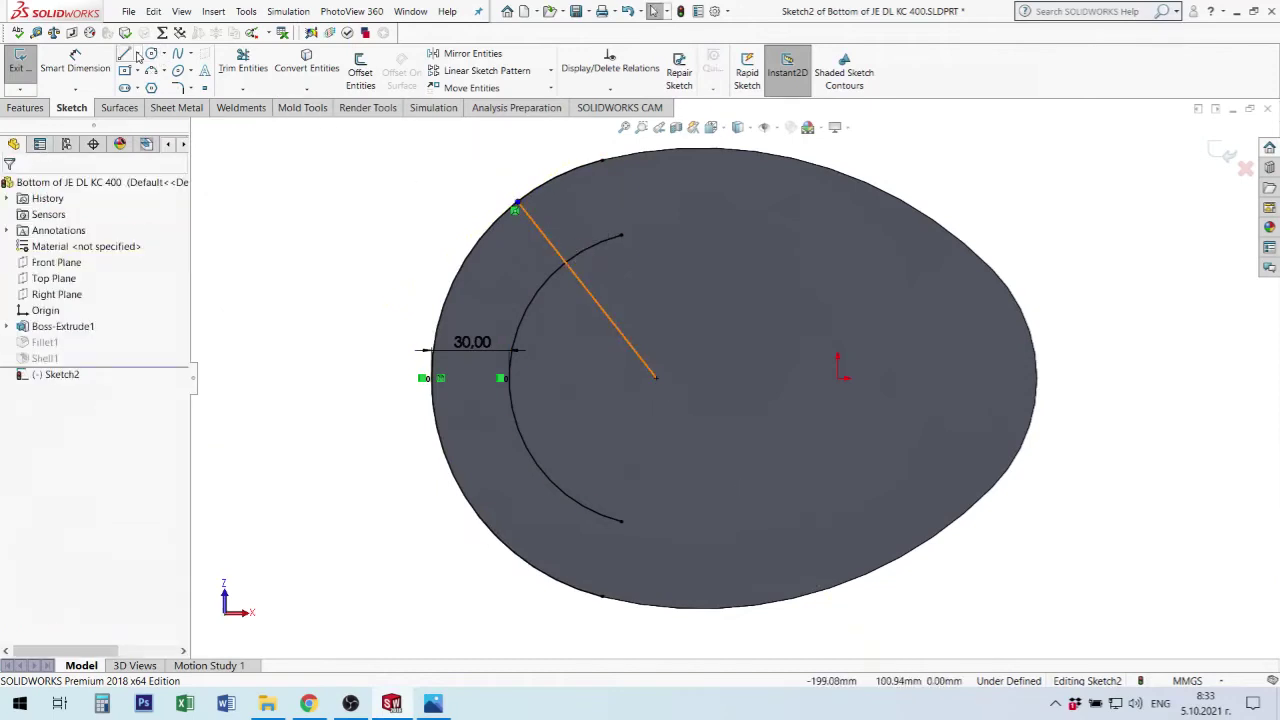
left_click(138, 55)
left_click(163, 88)
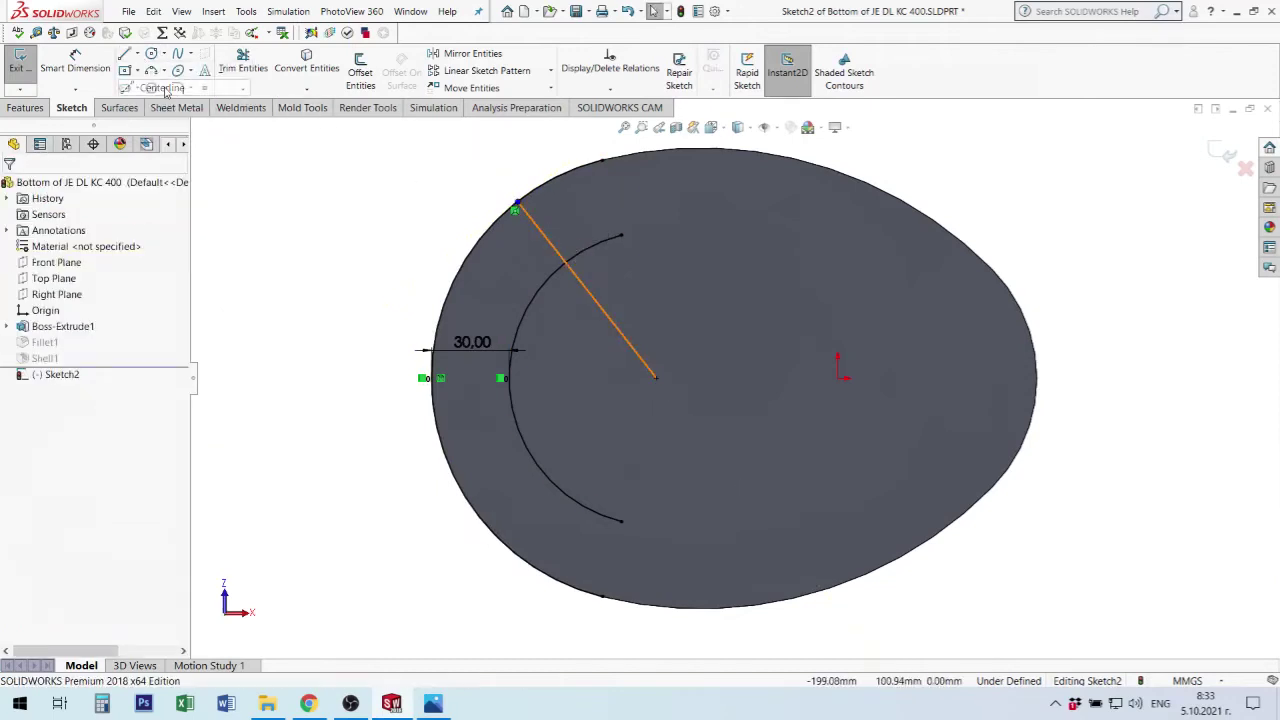
left_click(657, 379)
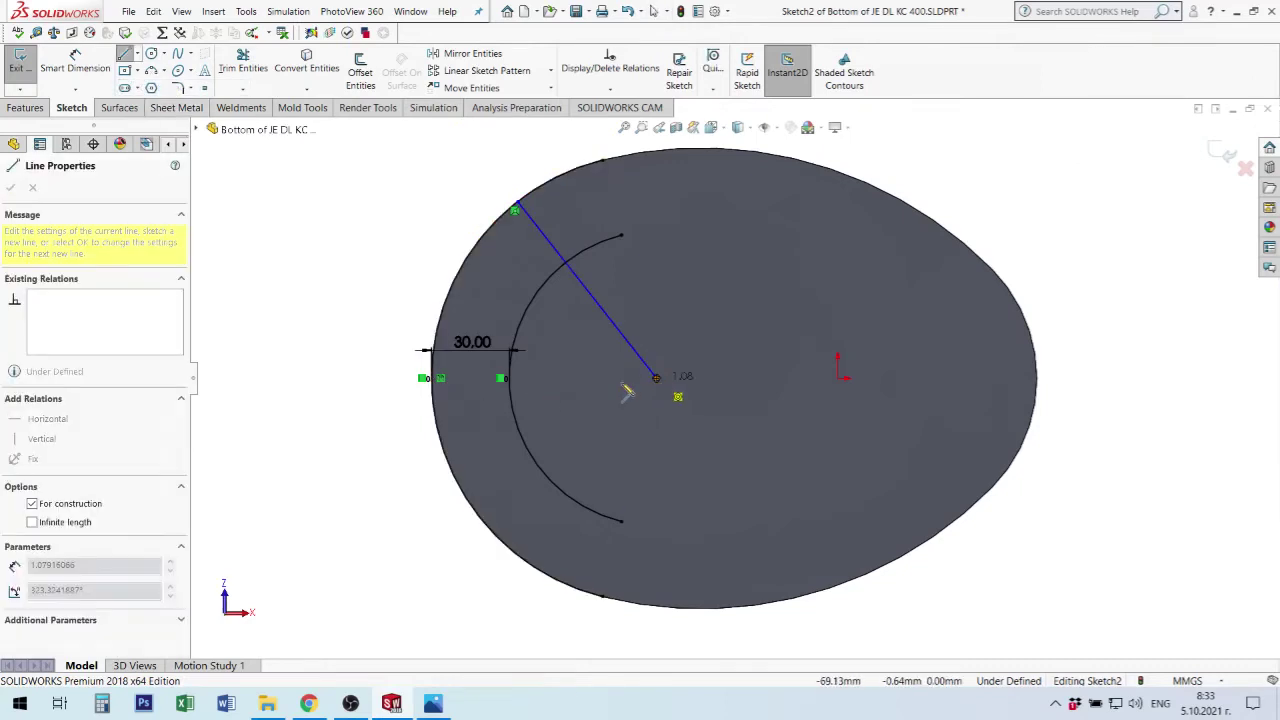
left_click(433, 379)
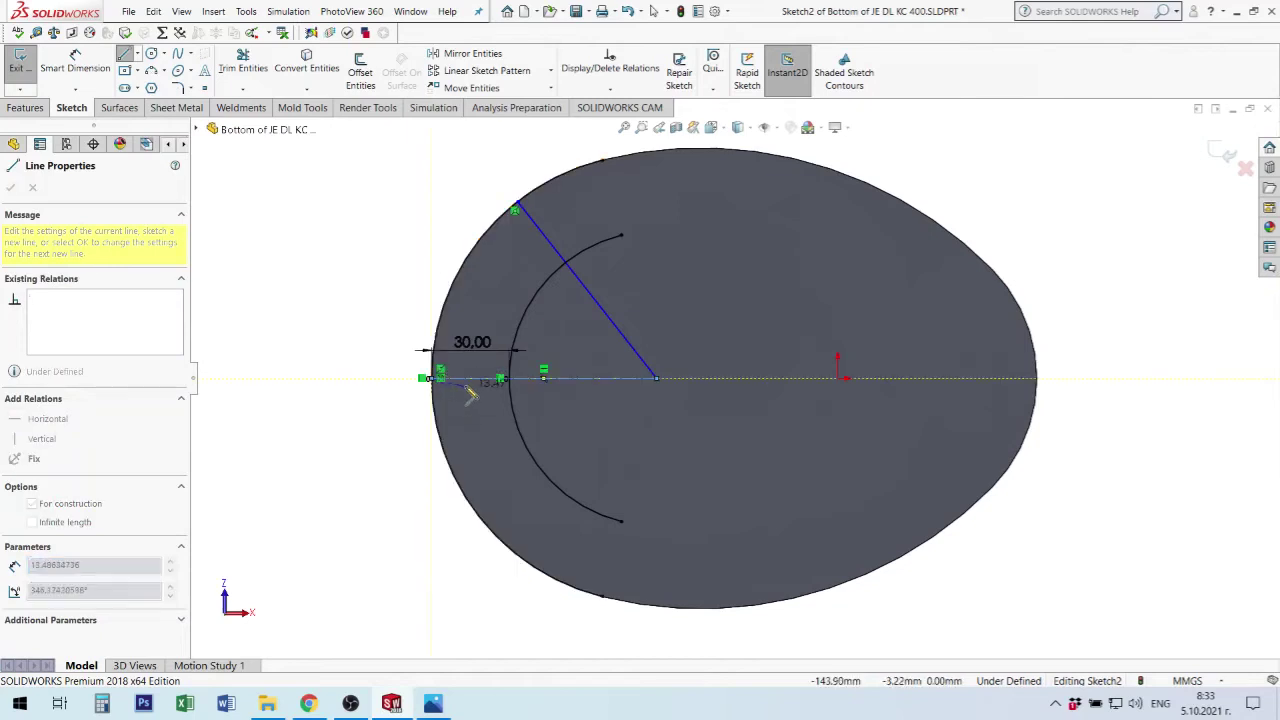
key("Escape")
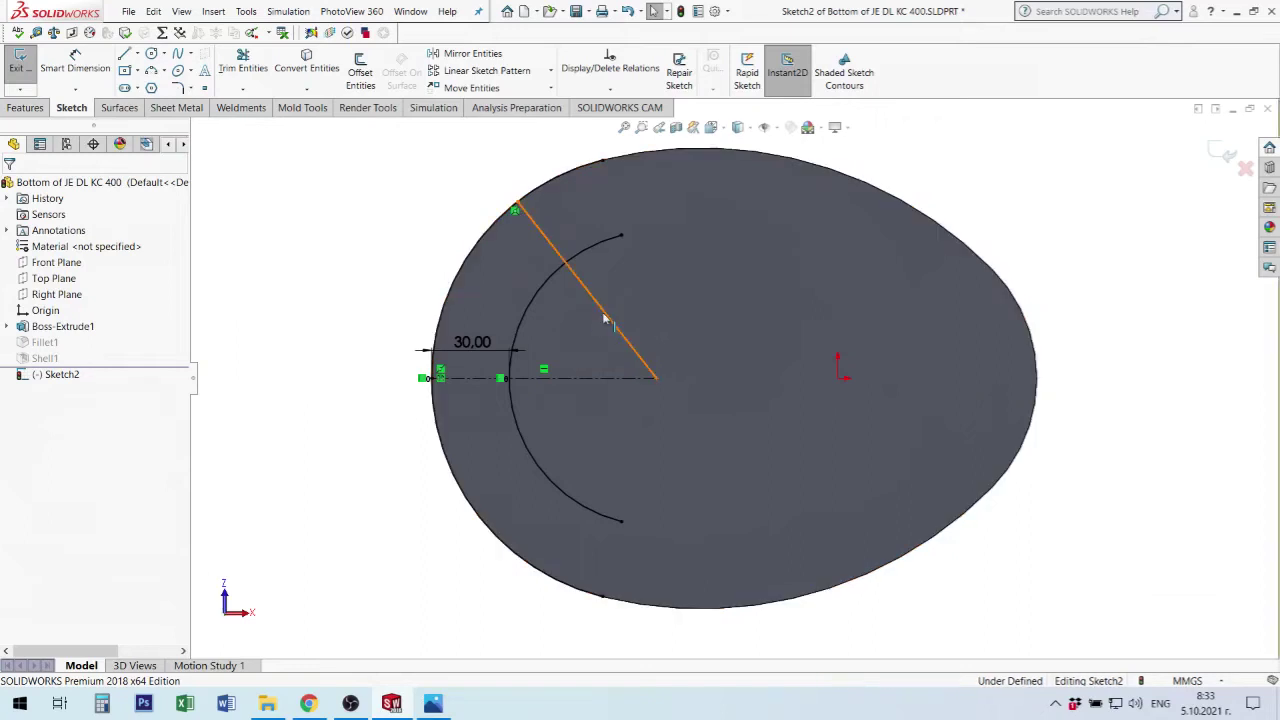
Mirror the diagonal line about the horizontal centreline.
left_click(604, 316)
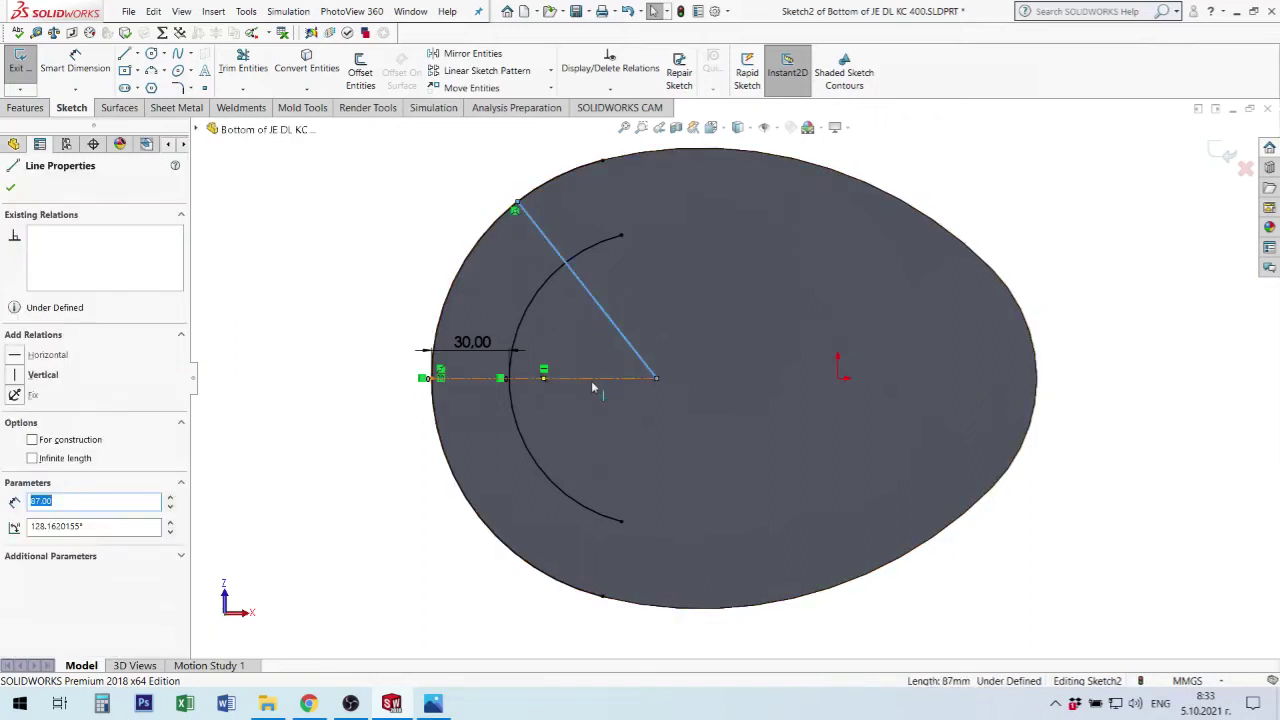
left_click(592, 384, "ctrl")
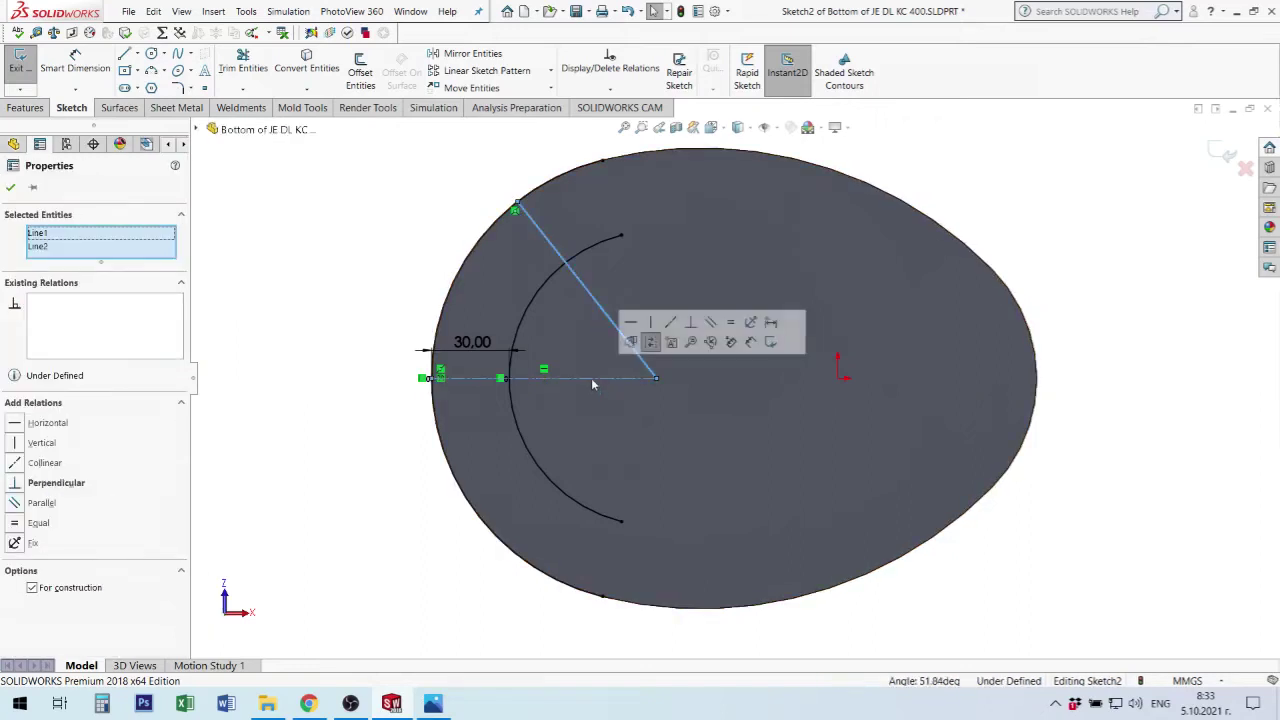
left_click(468, 54)
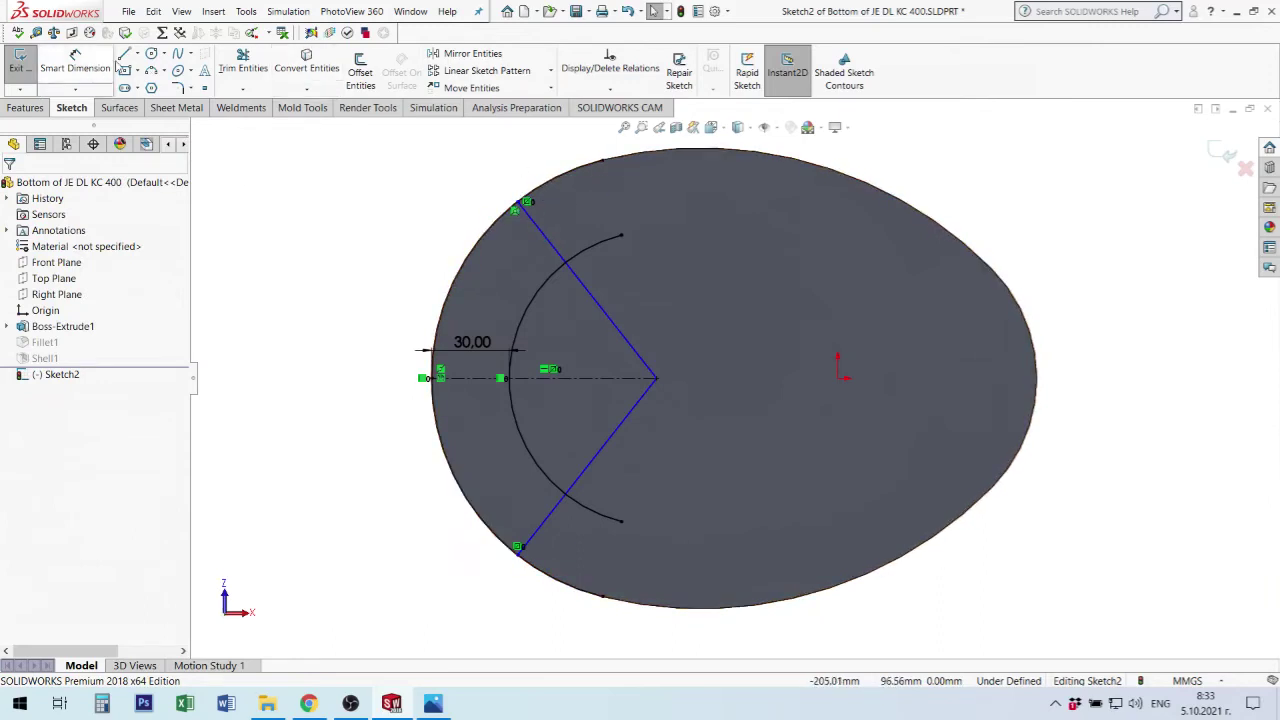
left_click(243, 90)
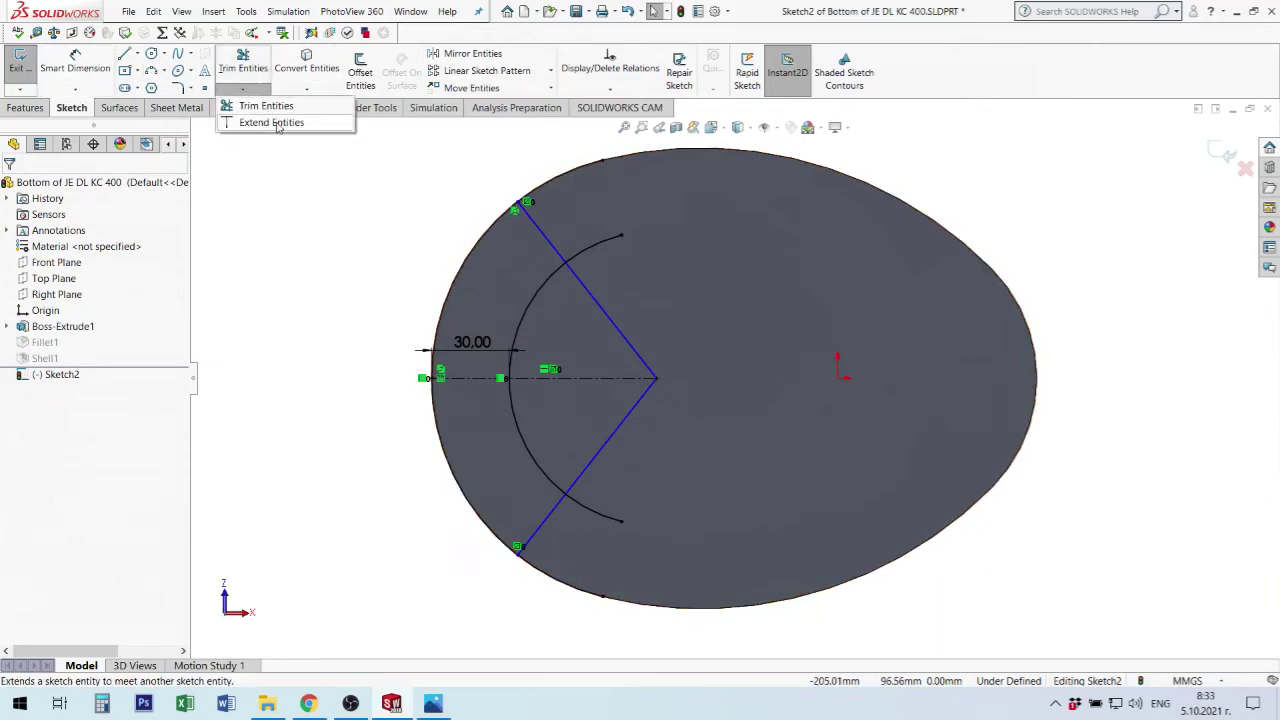
Power-trim the line portions inside the 30 mm arc, leaving short notch lines to the outer edge.
left_click(249, 77)
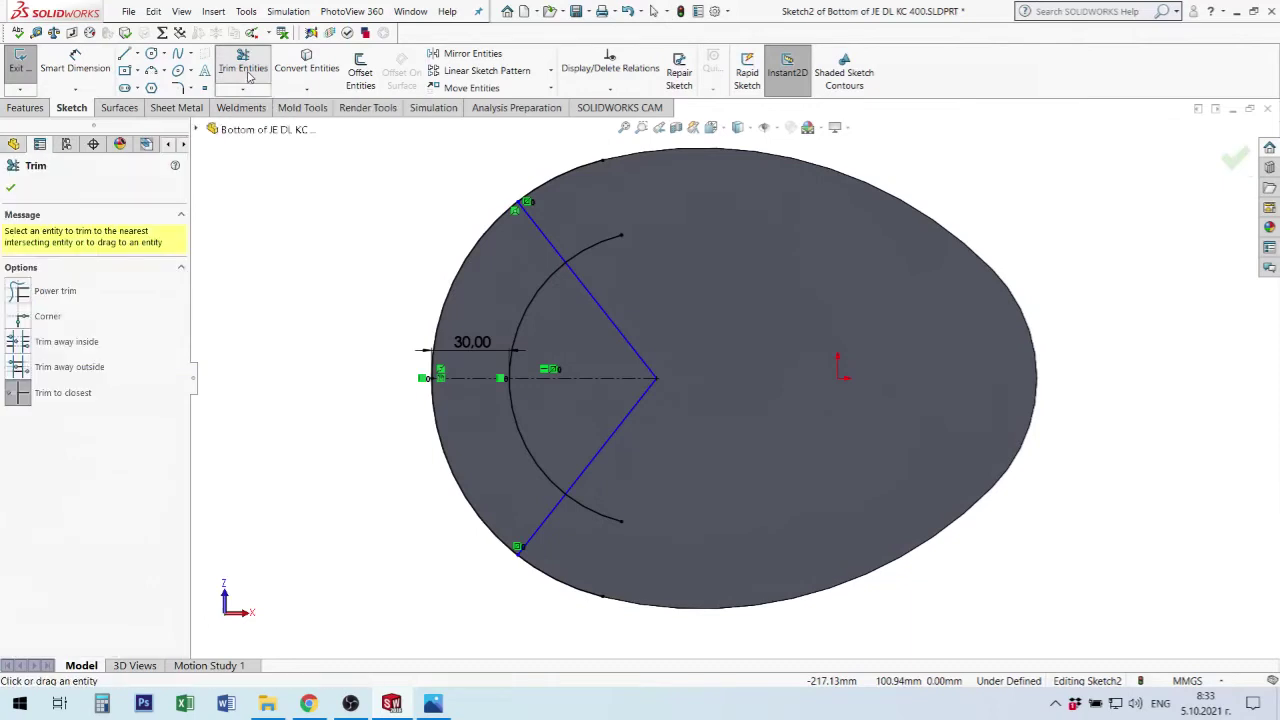
left_click_drag(604, 247, 578, 213)
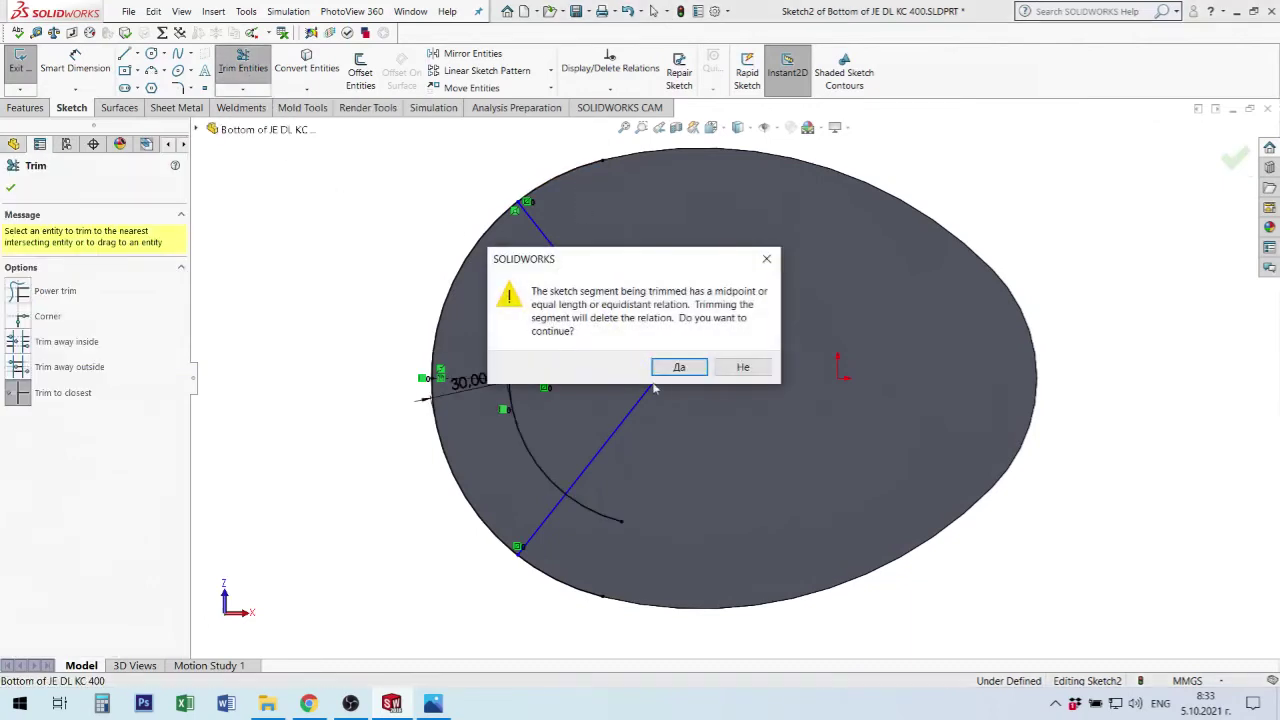
left_click(676, 369)
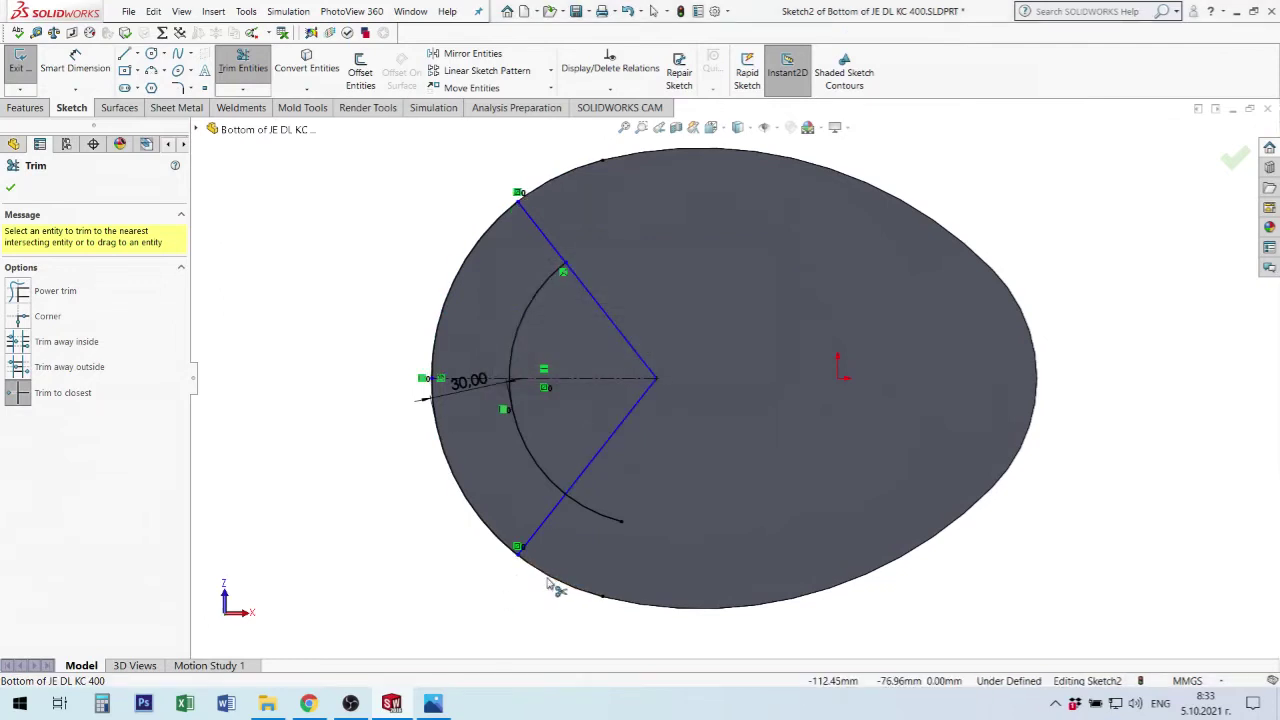
left_click_drag(606, 524, 612, 540)
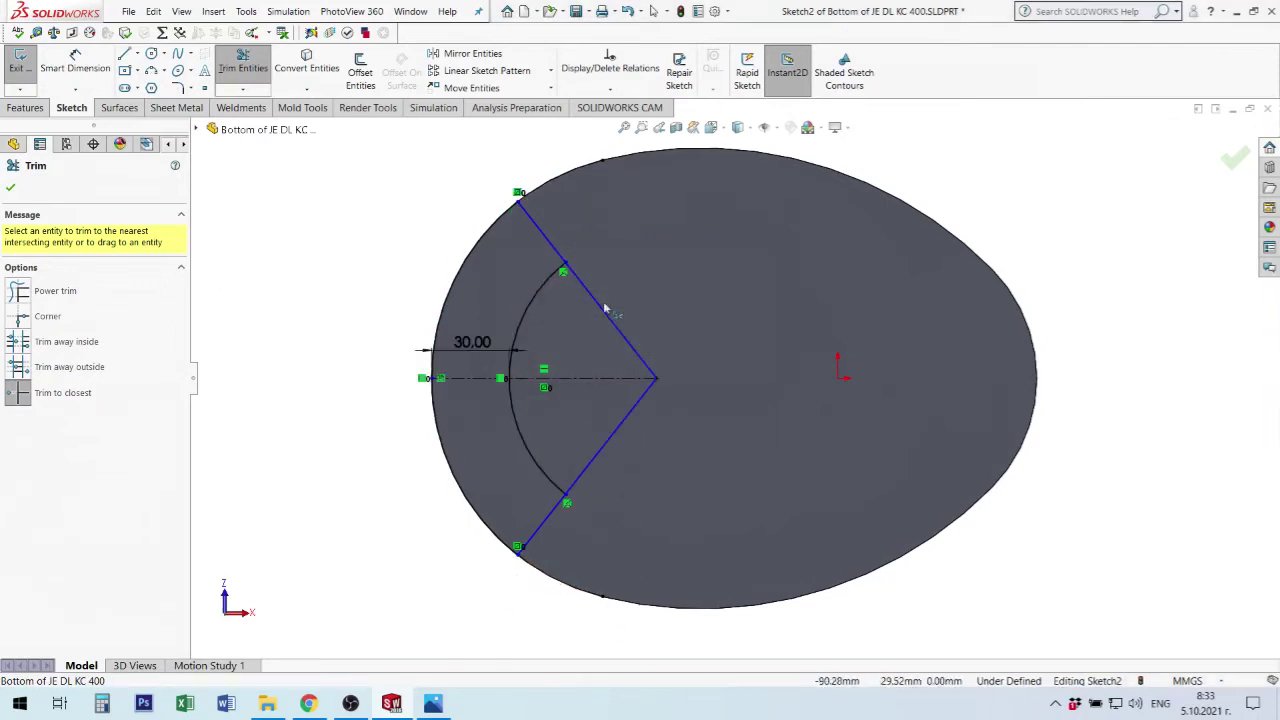
left_click_drag(591, 290, 624, 431)
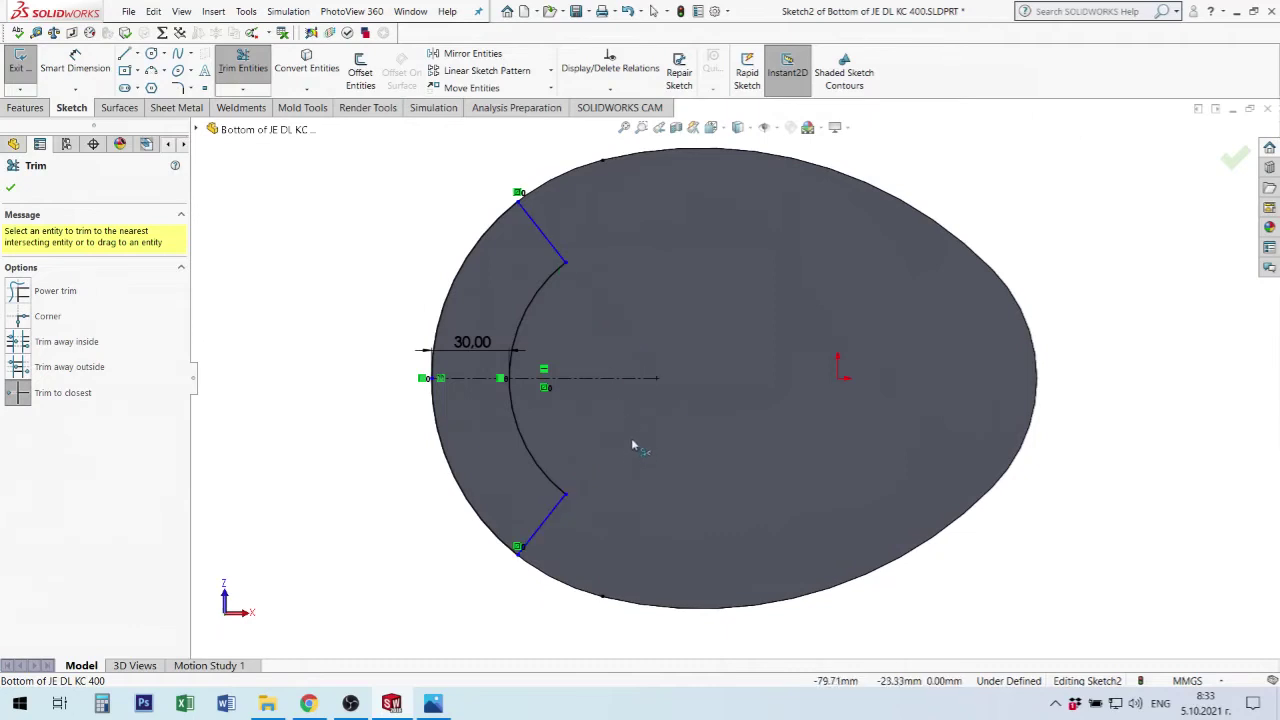
key("Escape")
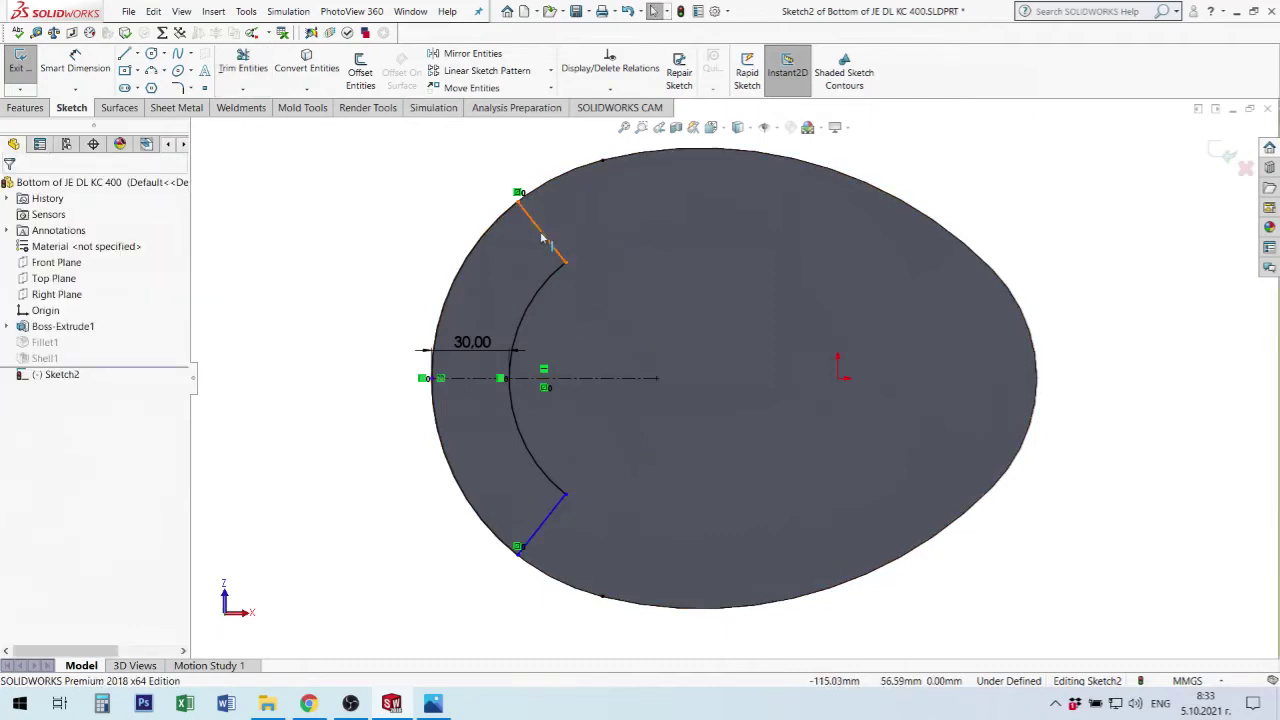
left_click(545, 233)
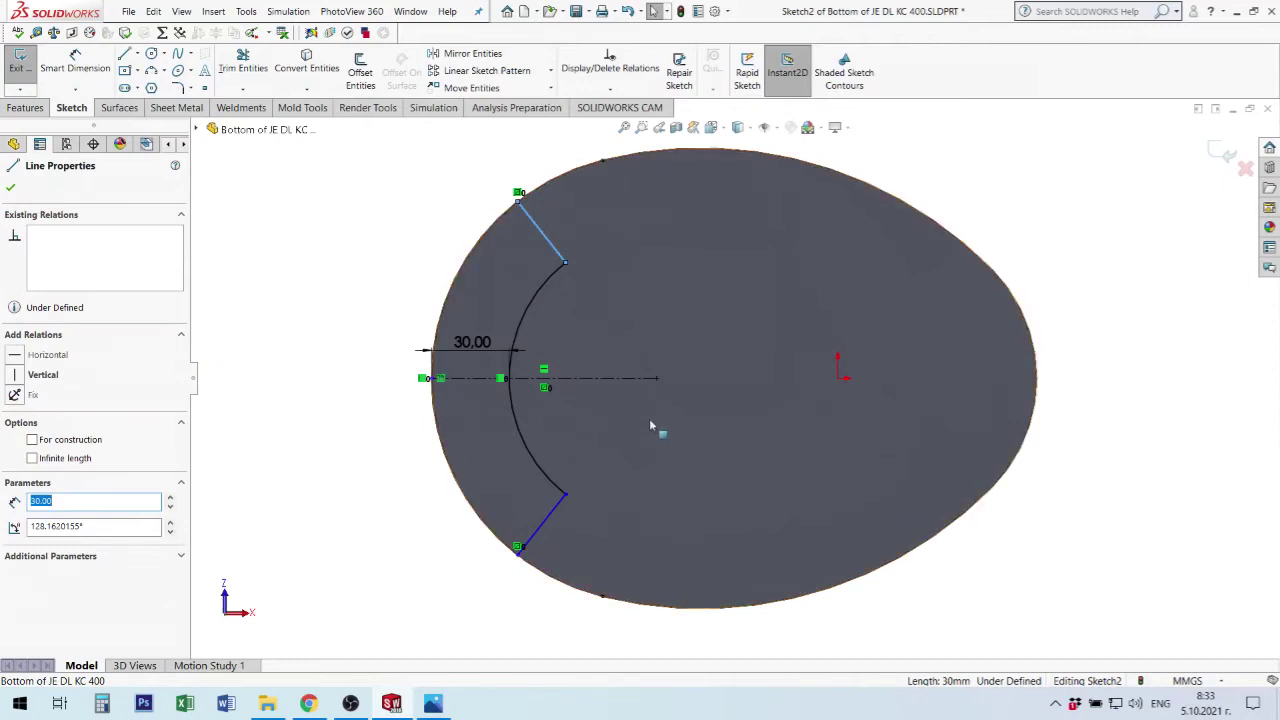
Make the centreline's end point coincident with the upper notch line.
left_click(655, 377)
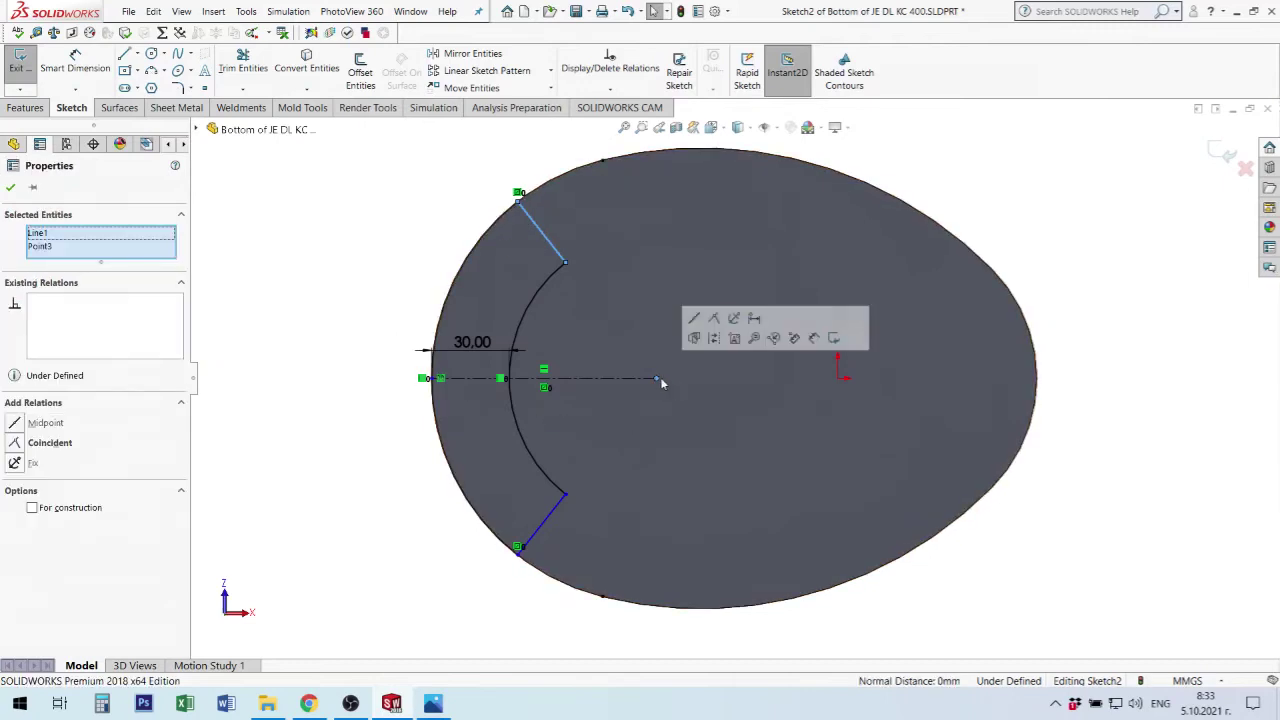
left_click(714, 318)
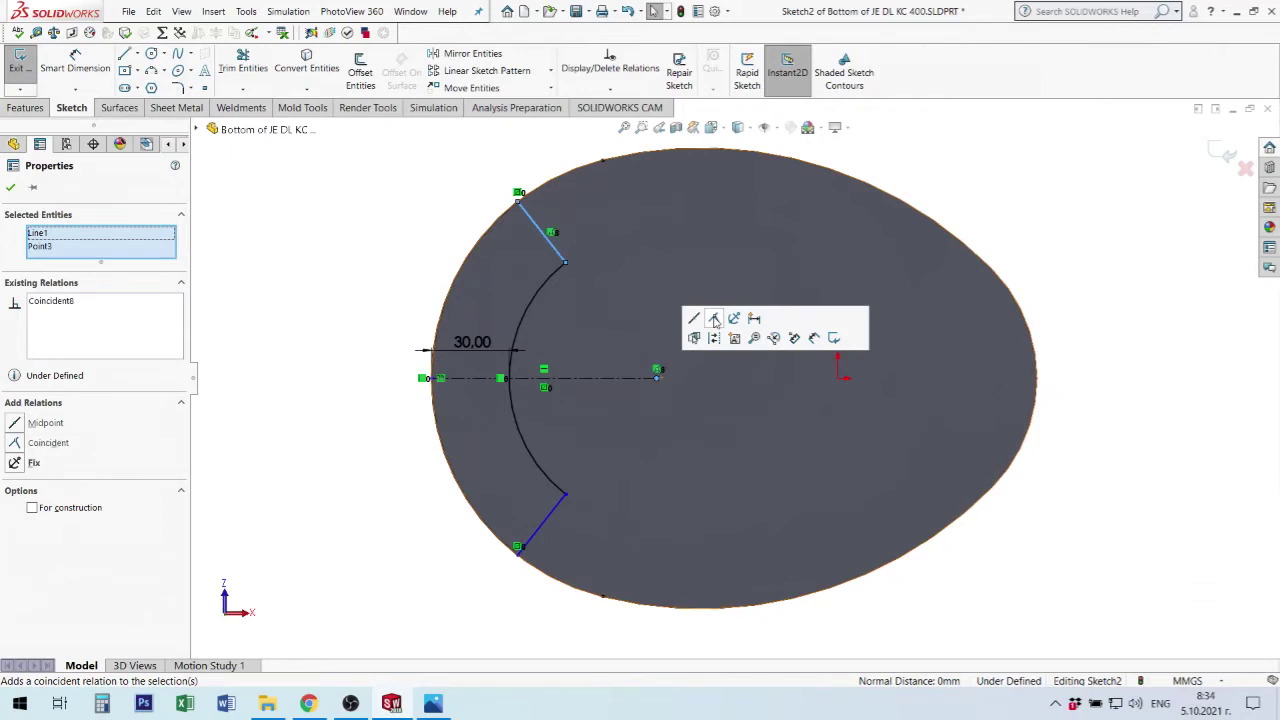
left_click(285, 406)
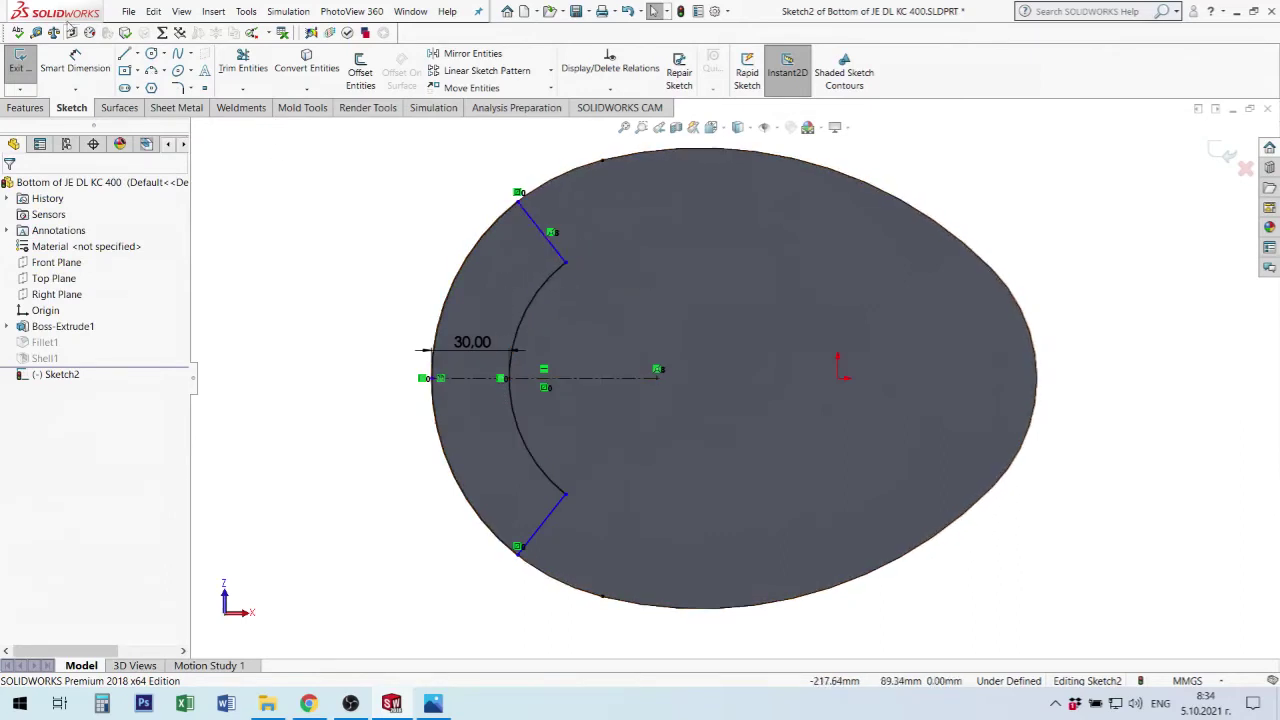
Dimension the upper notch line at 45° to the horizontal centreline.
left_click(75, 65)
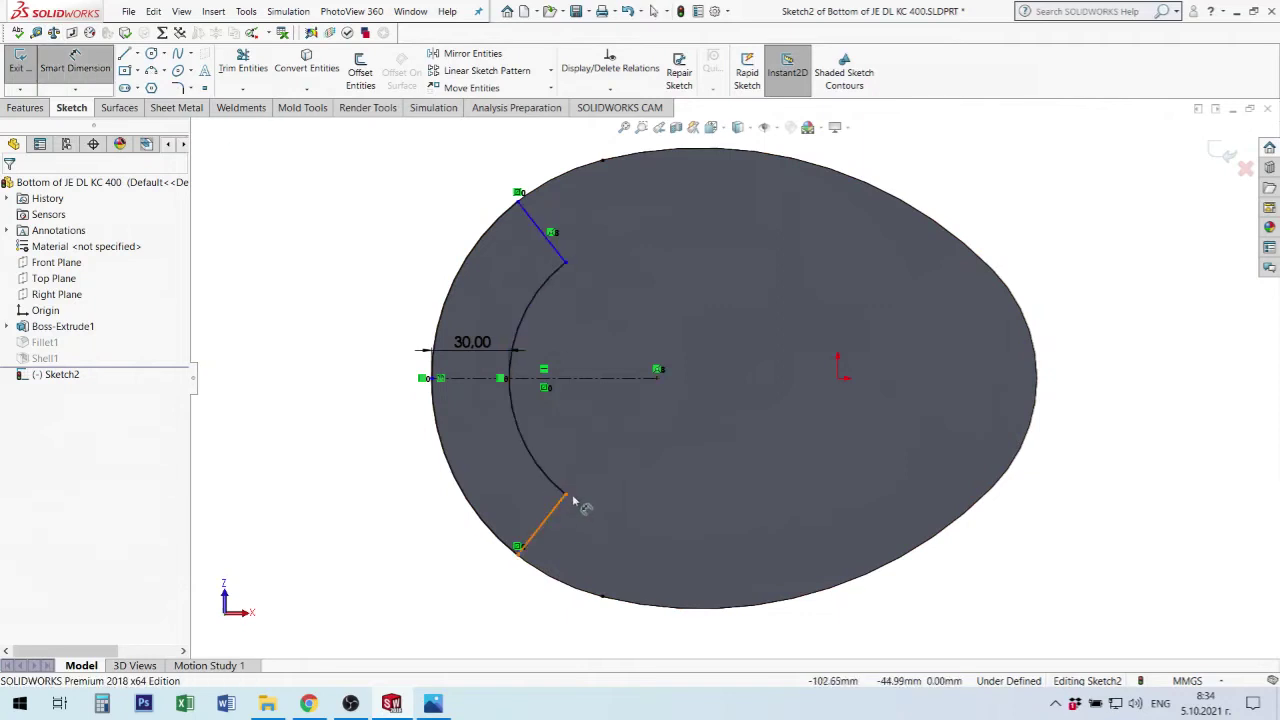
left_click(558, 252)
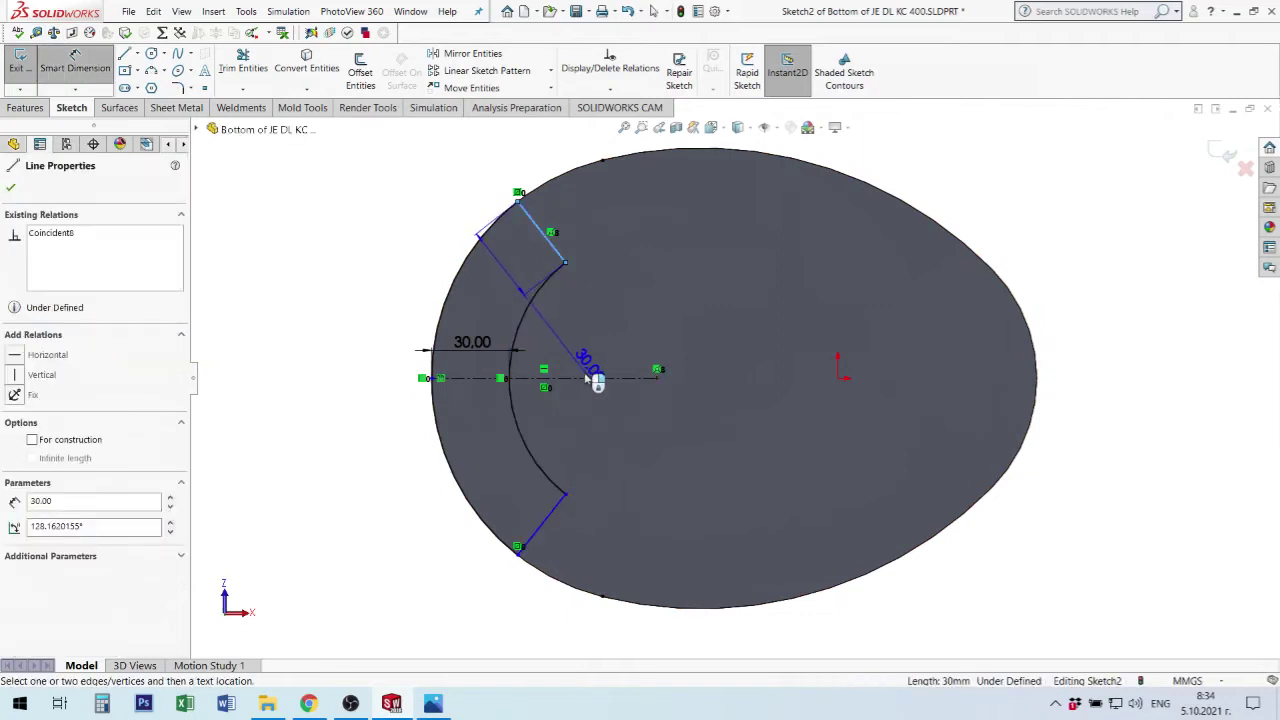
left_click(588, 378)
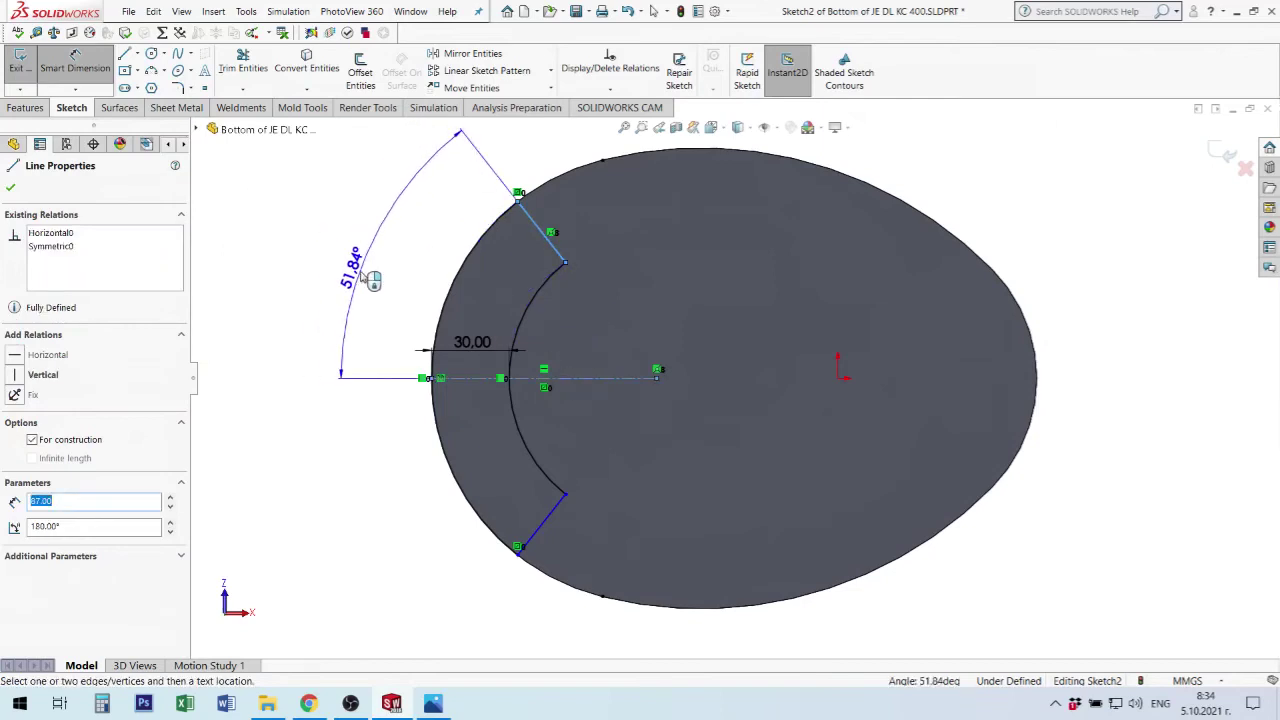
left_click(371, 281)
type("45")
key("Return")
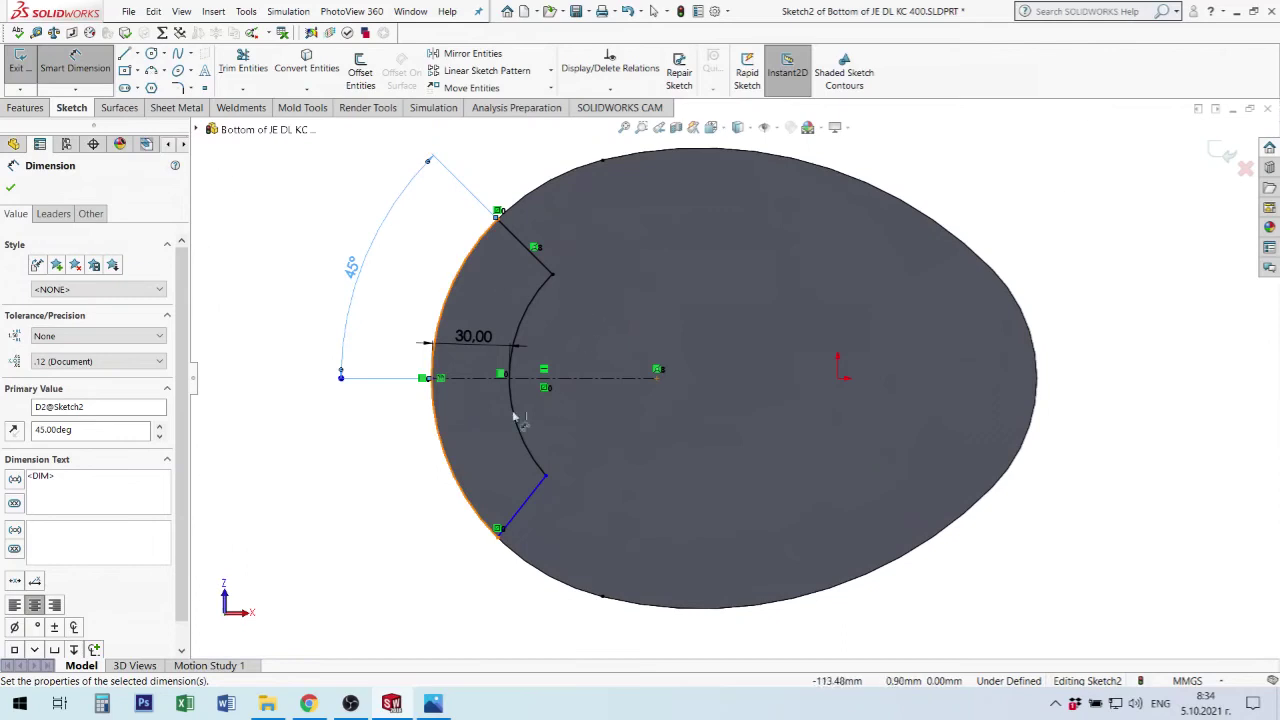
left_click(408, 466)
scroll(428, 406, "down", 2)
scroll(440, 408, "down", 3)
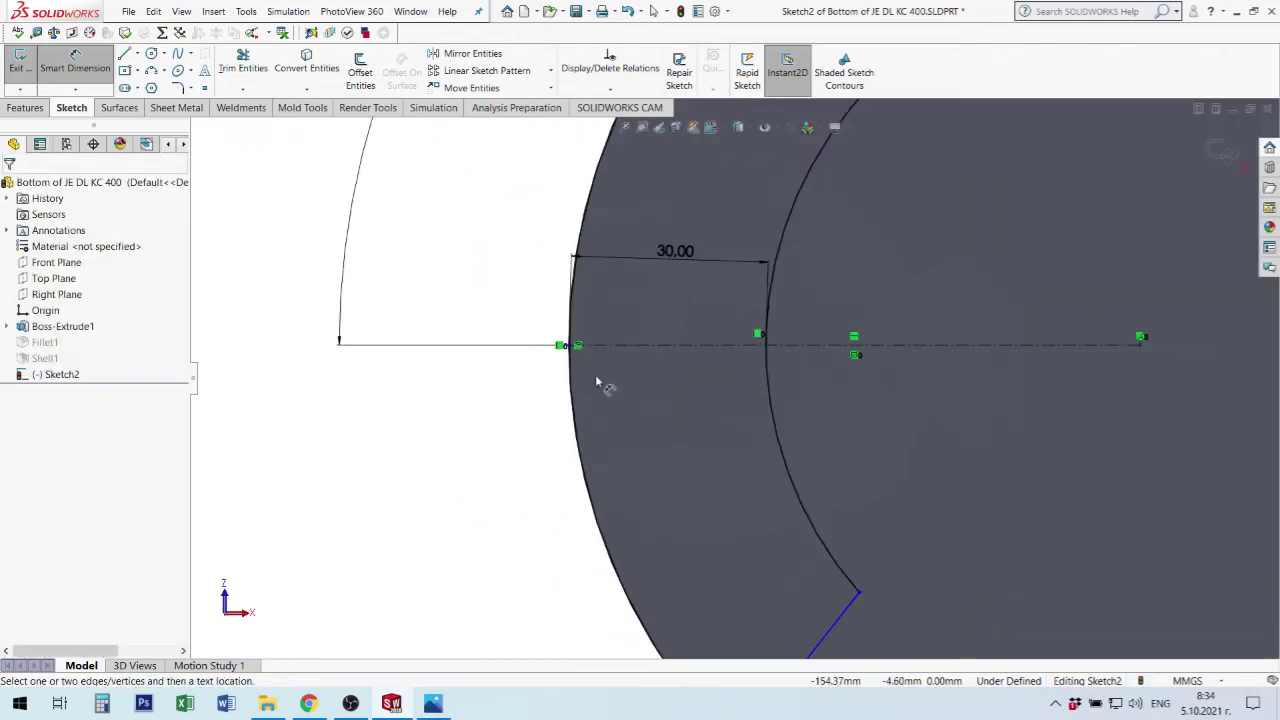
scroll(790, 600, "up", 3)
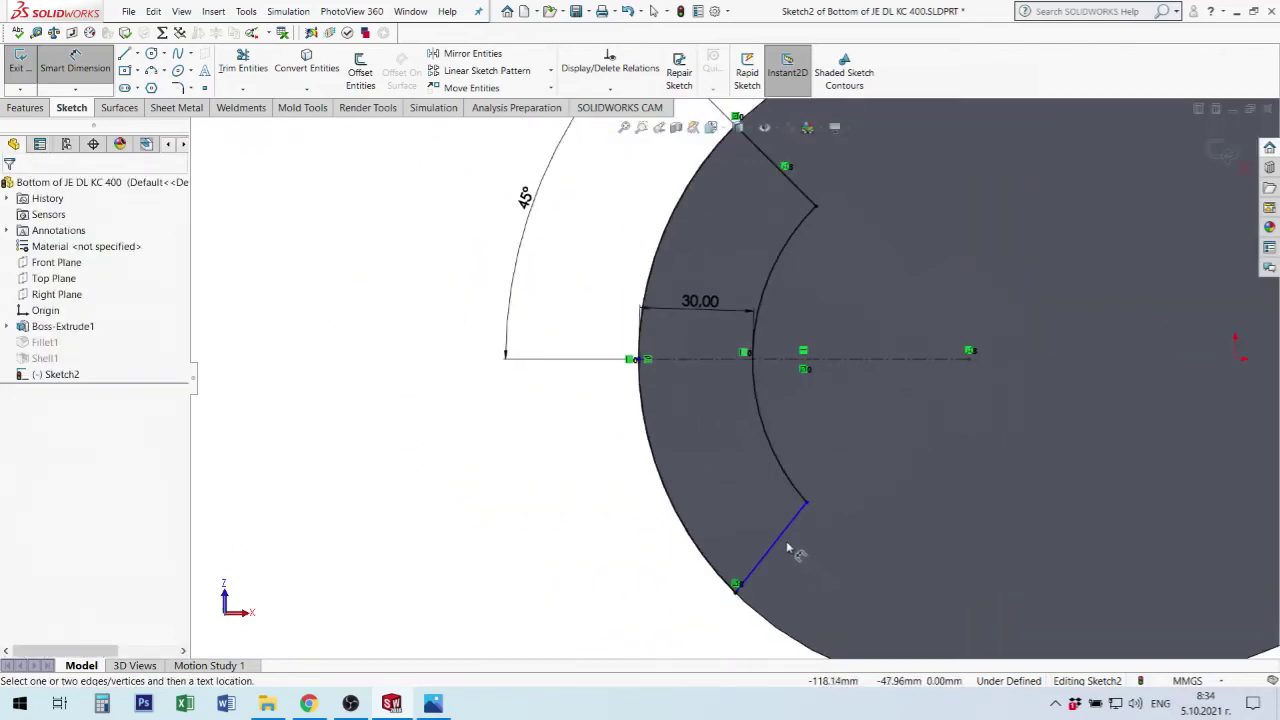
key("Escape")
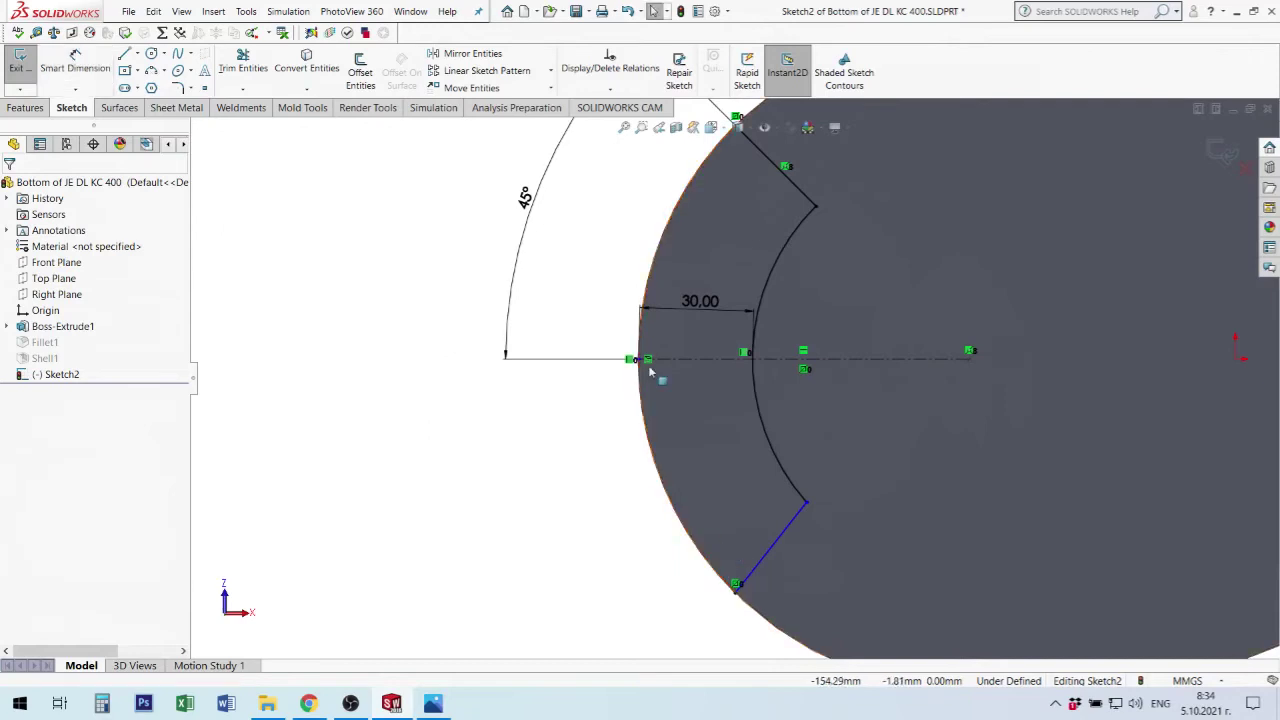
Make the centreline's outer point coincident with the outer edge arc.
left_click(633, 359)
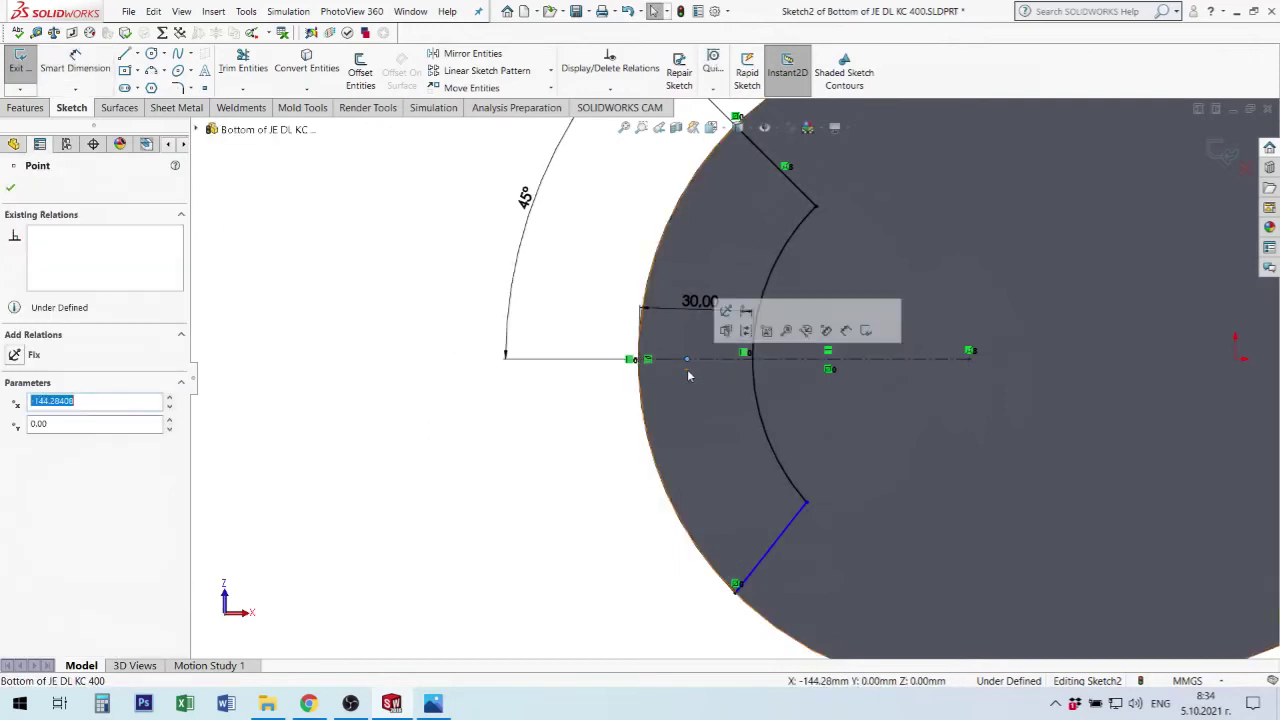
left_click(643, 374, "ctrl")
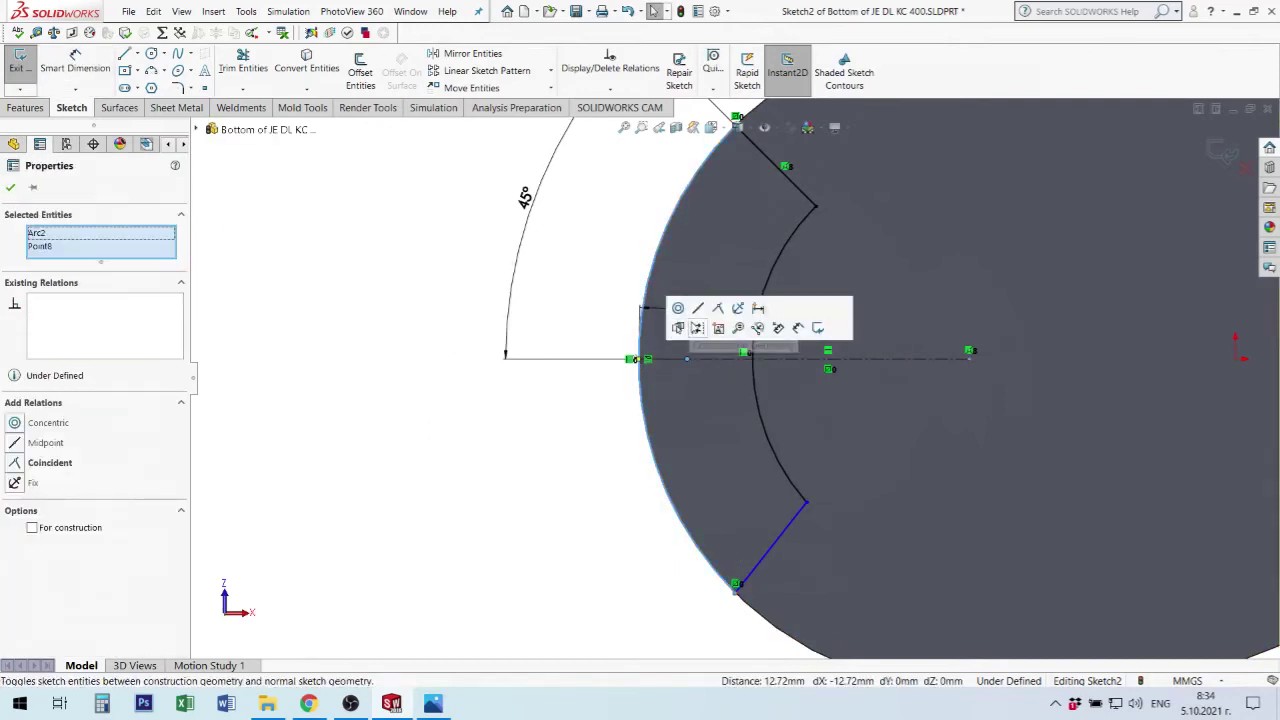
left_click(718, 310)
key("Escape")
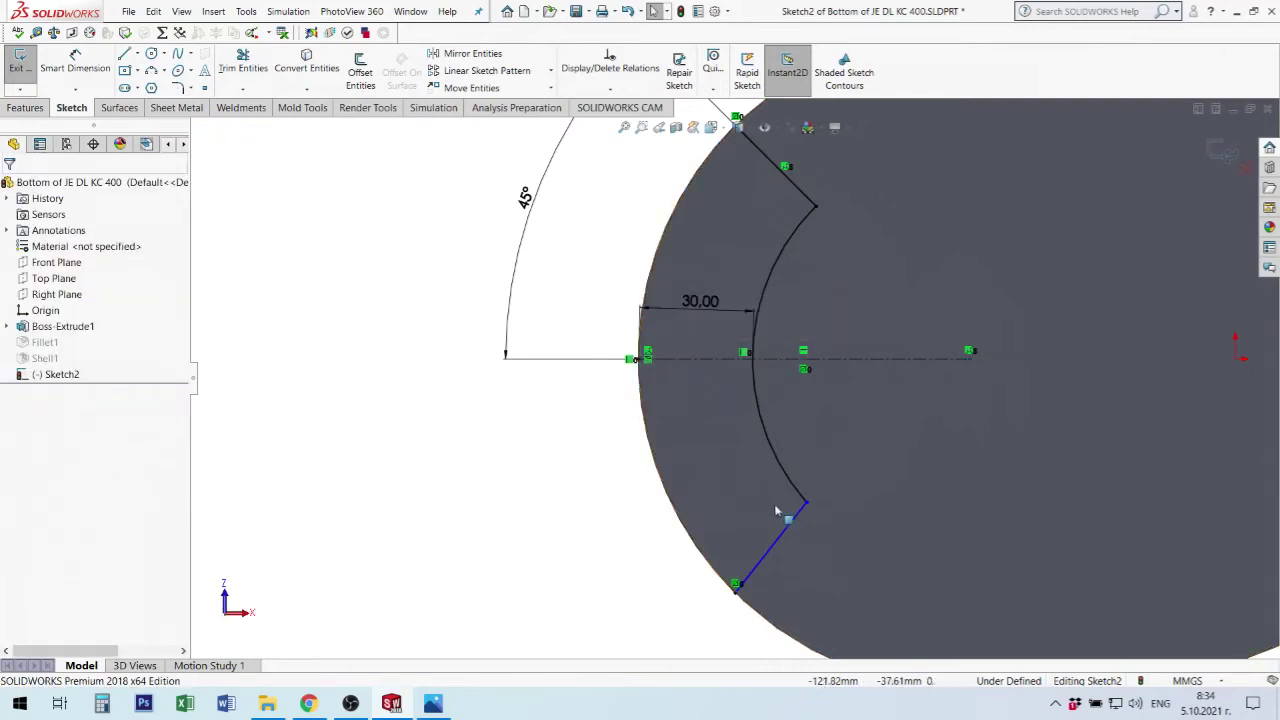
Make the lower notch line's endpoint coincident with the centreline, fully defining Sketch2.
left_click(784, 540)
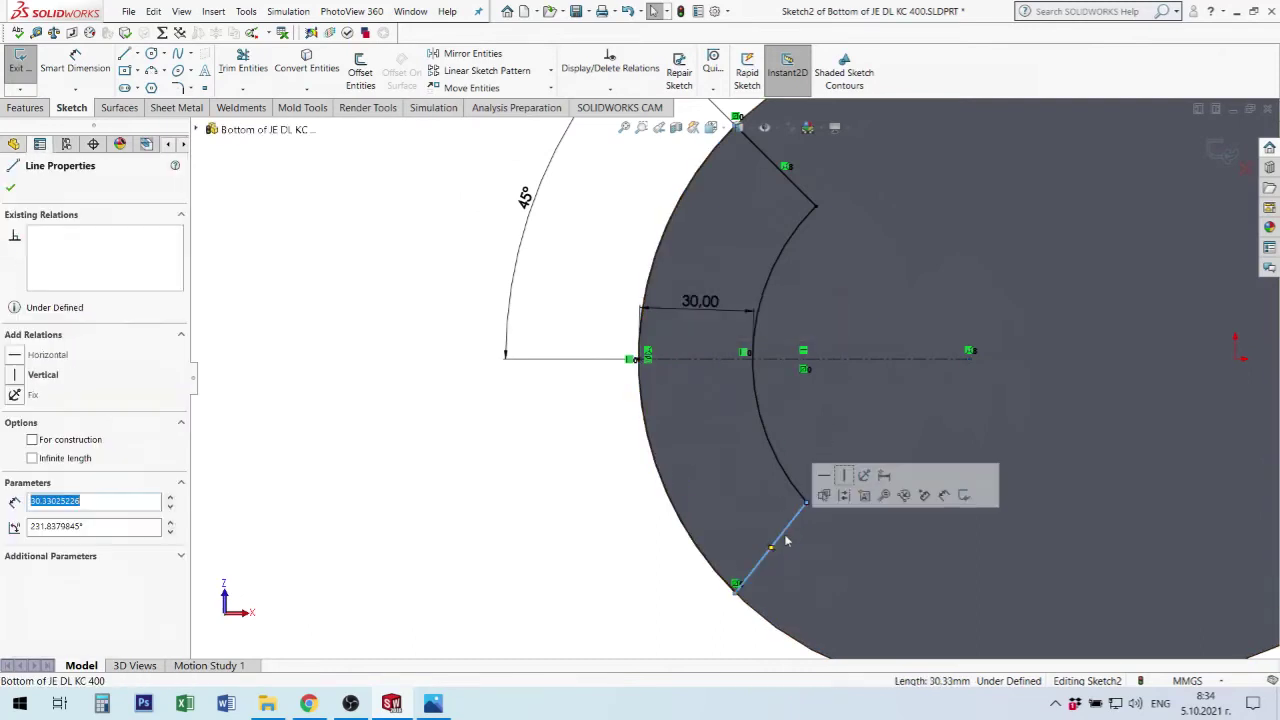
left_click(737, 594)
left_click(735, 585)
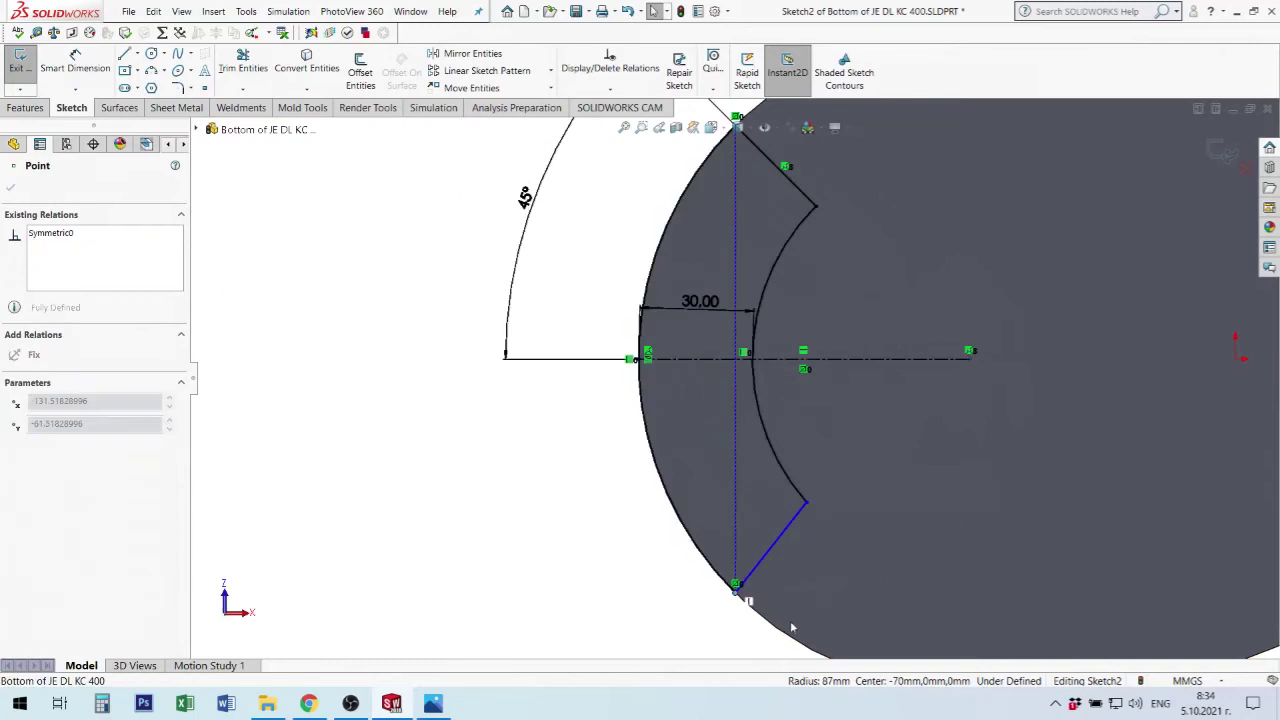
left_click(735, 598)
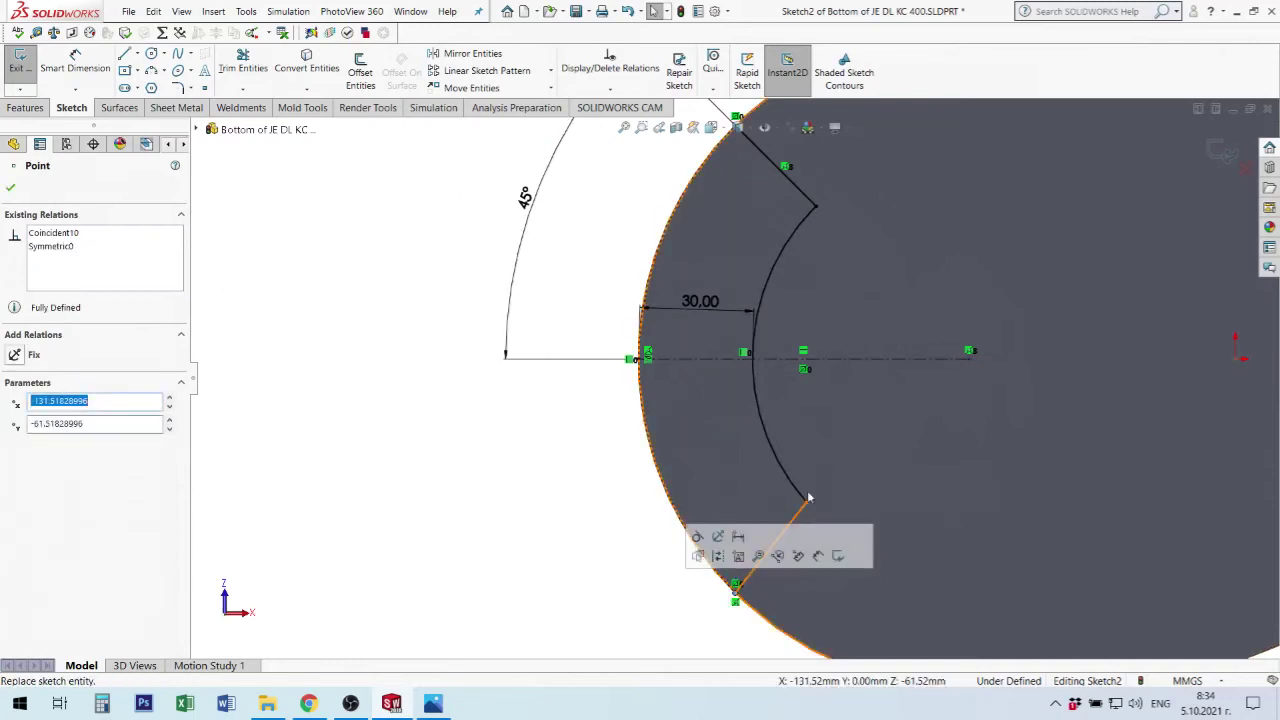
left_click(586, 523)
left_click(780, 543)
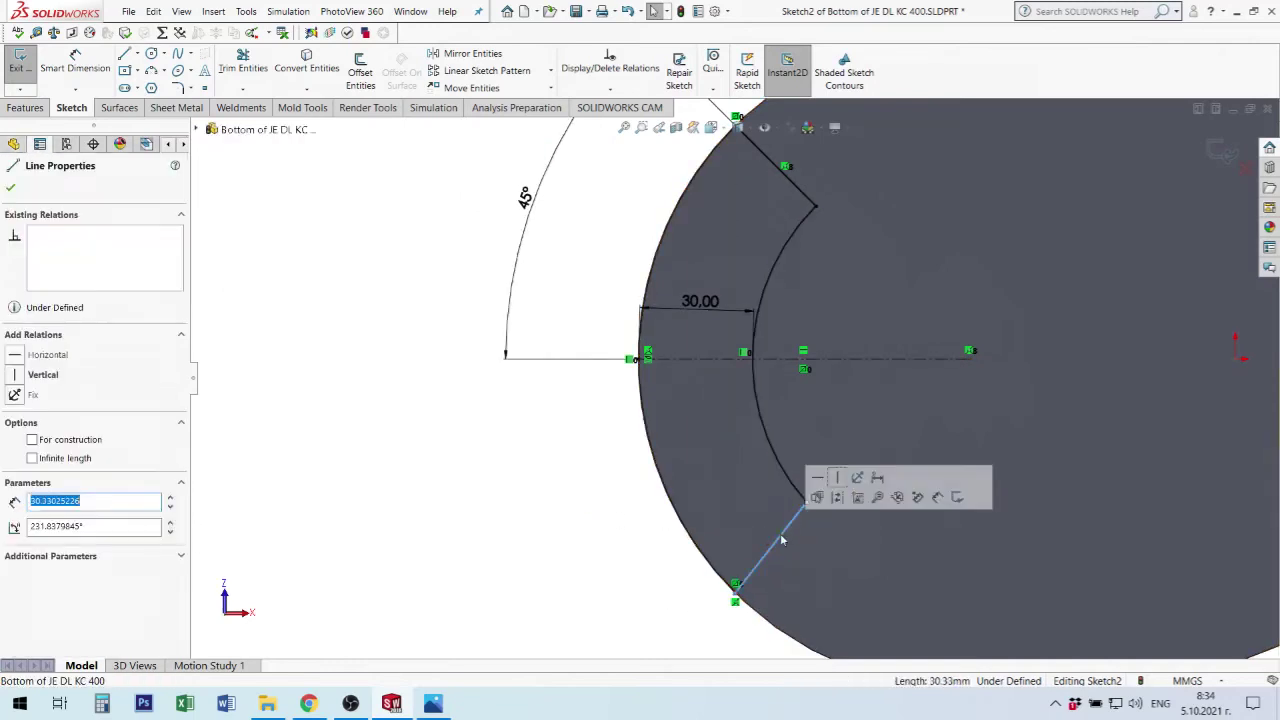
left_click(972, 358, "ctrl")
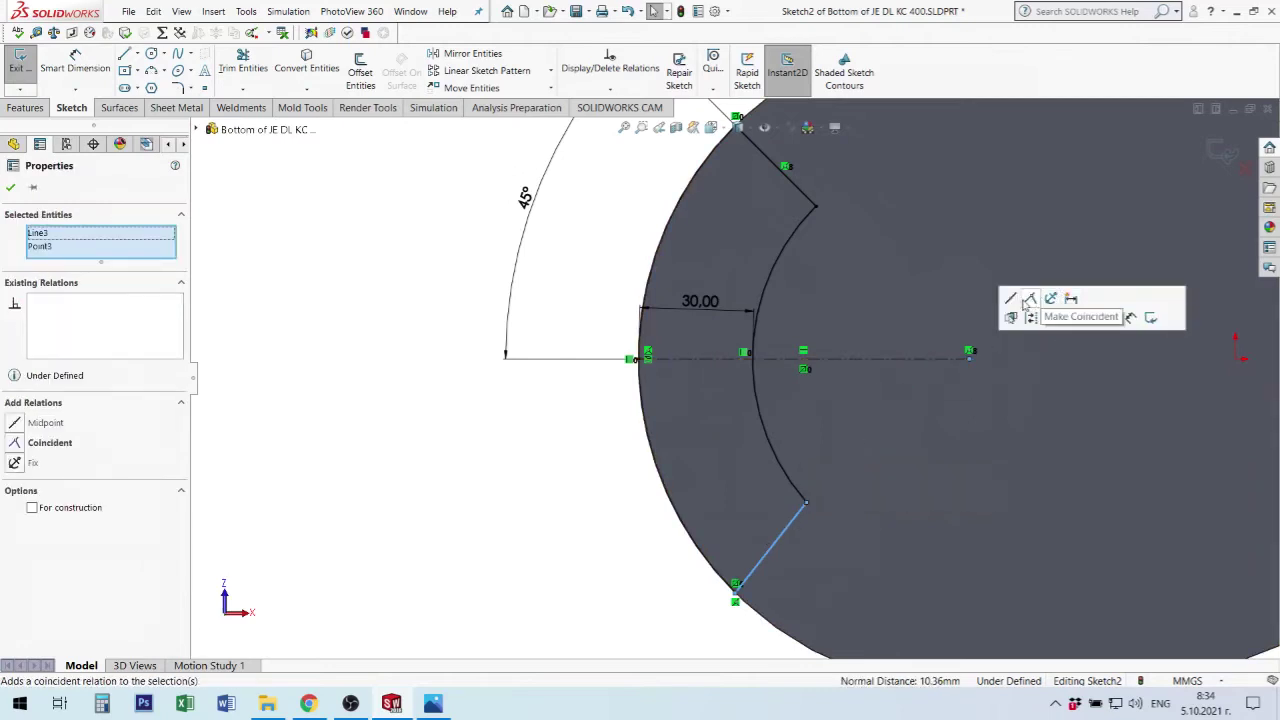
left_click(1031, 300)
left_click(330, 611)
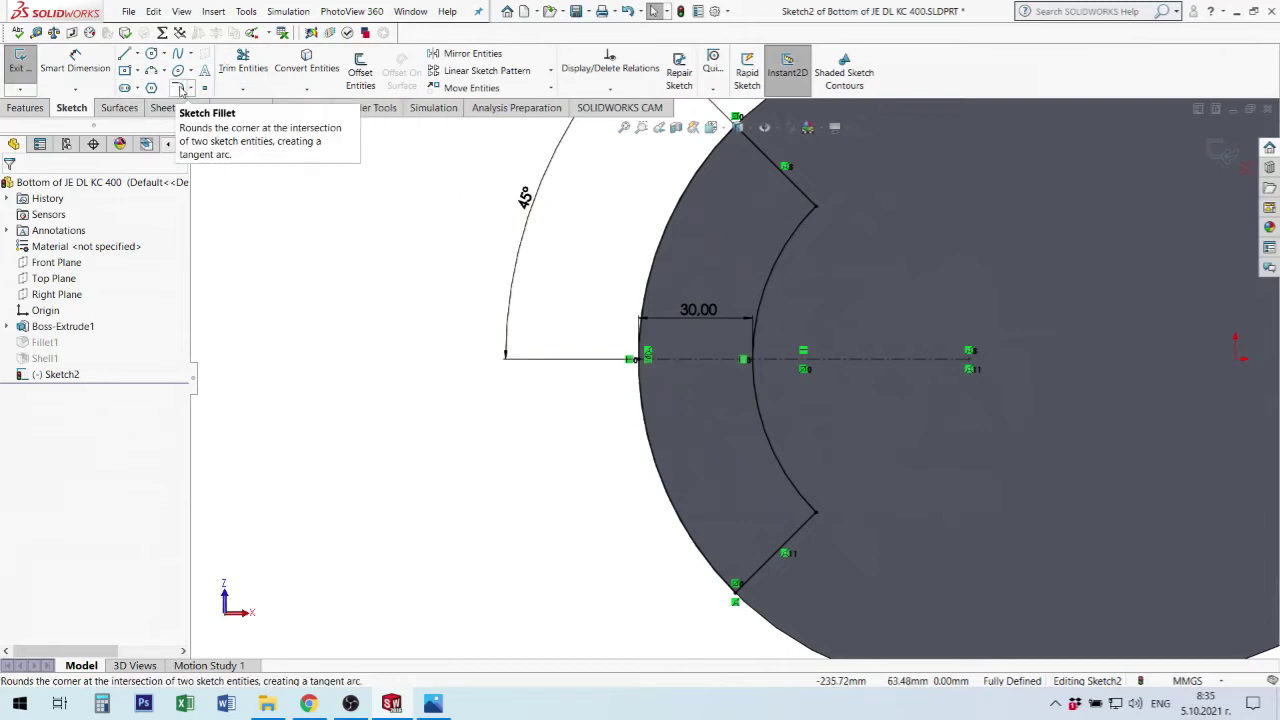
Apply 10 mm sketch fillets to both inner notch corners and return to the finished tray.
left_click(193, 91)
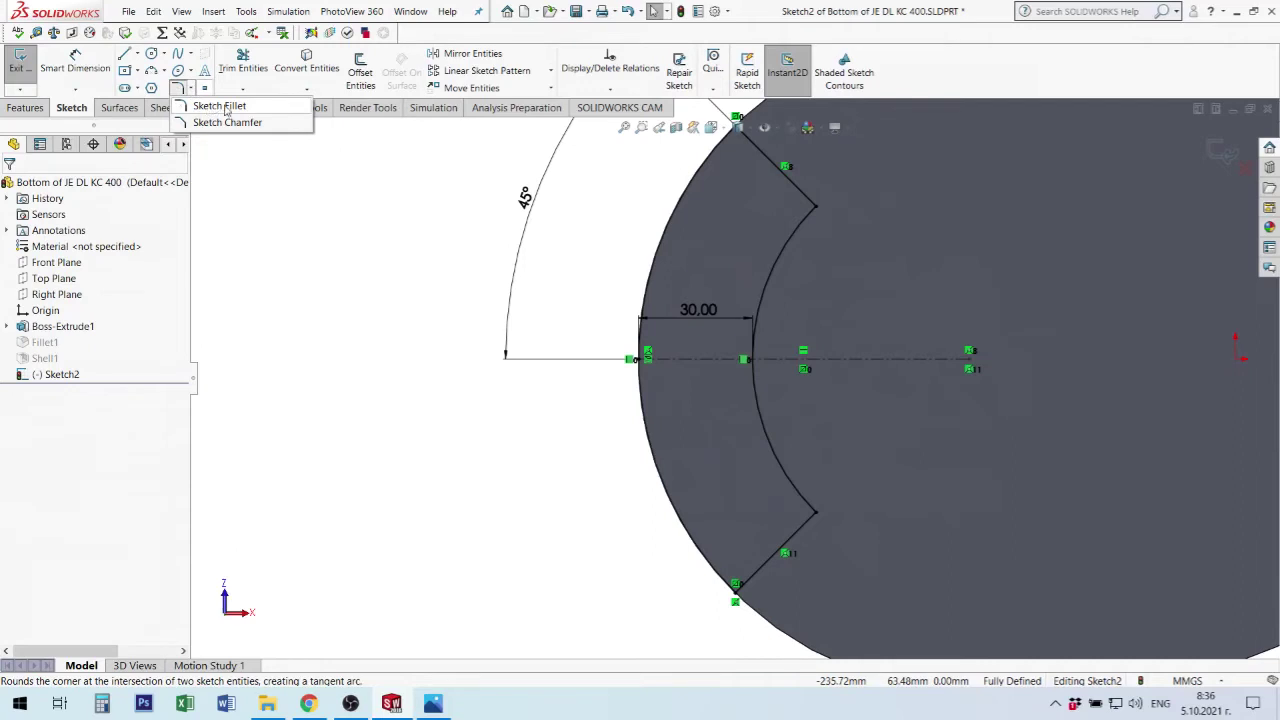
left_click(220, 106)
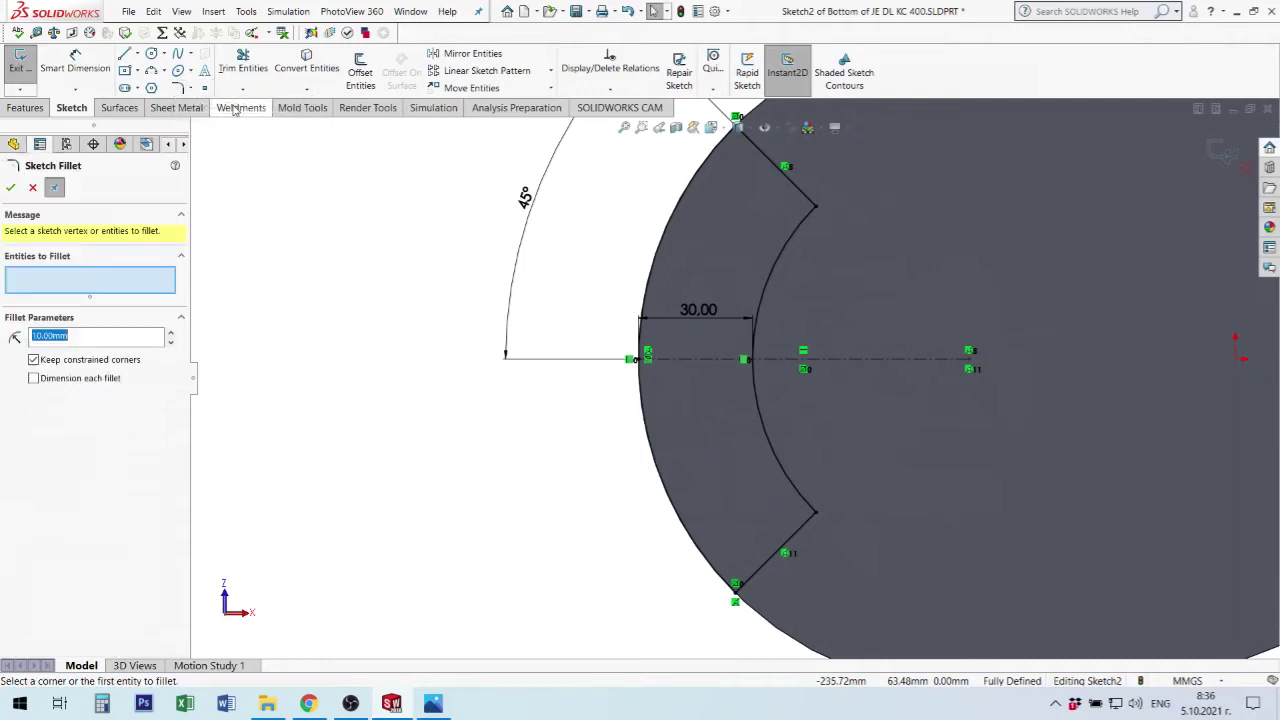
left_click(816, 207)
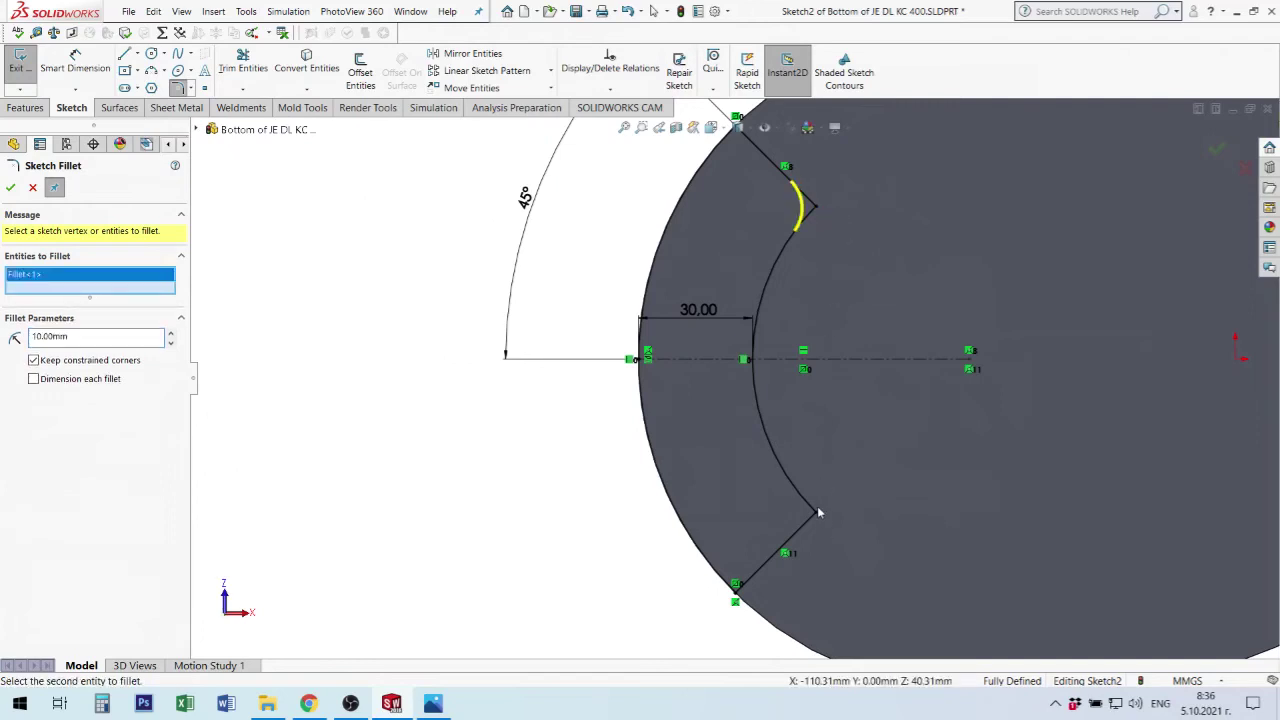
left_click(817, 513)
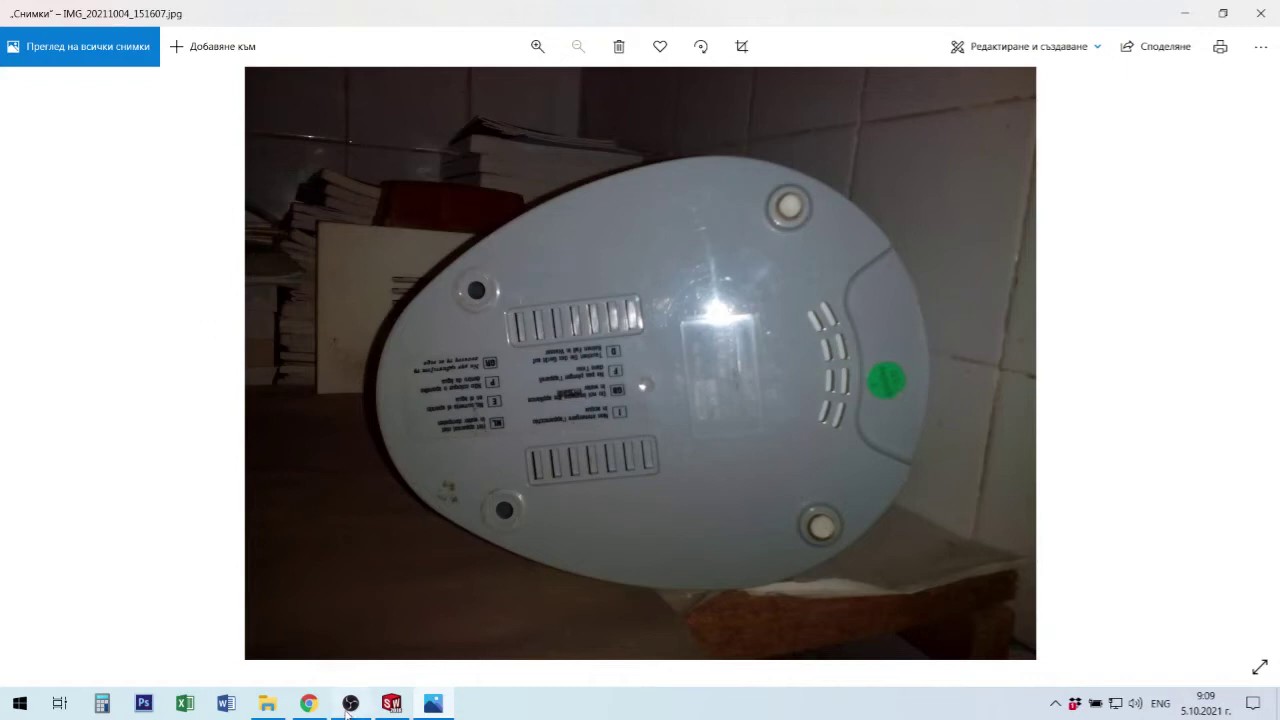
left_click(393, 704)
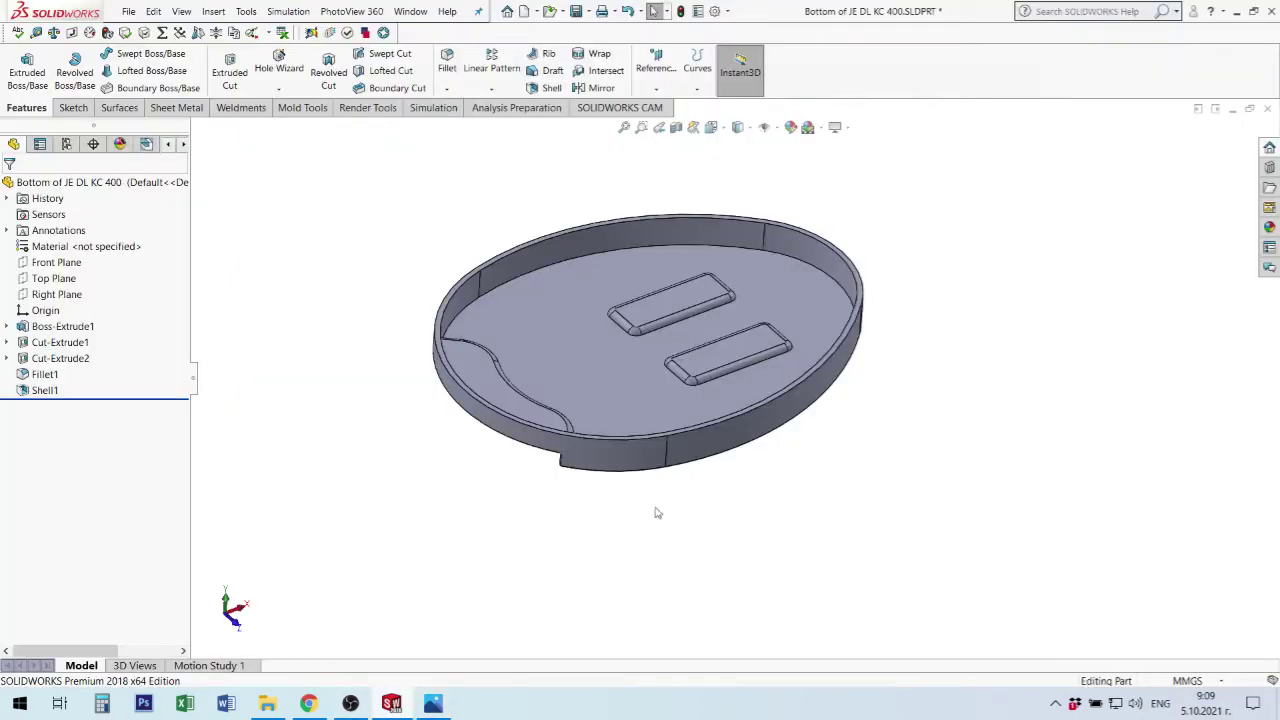
Start a new sketch on the tray's large flat face, viewed normal to it.
mouse_move(729, 423)
middle_mouse_down()
mouse_move(654, 183)
mouse_move(779, 333)
mouse_move(823, 314)
middle_mouse_up()
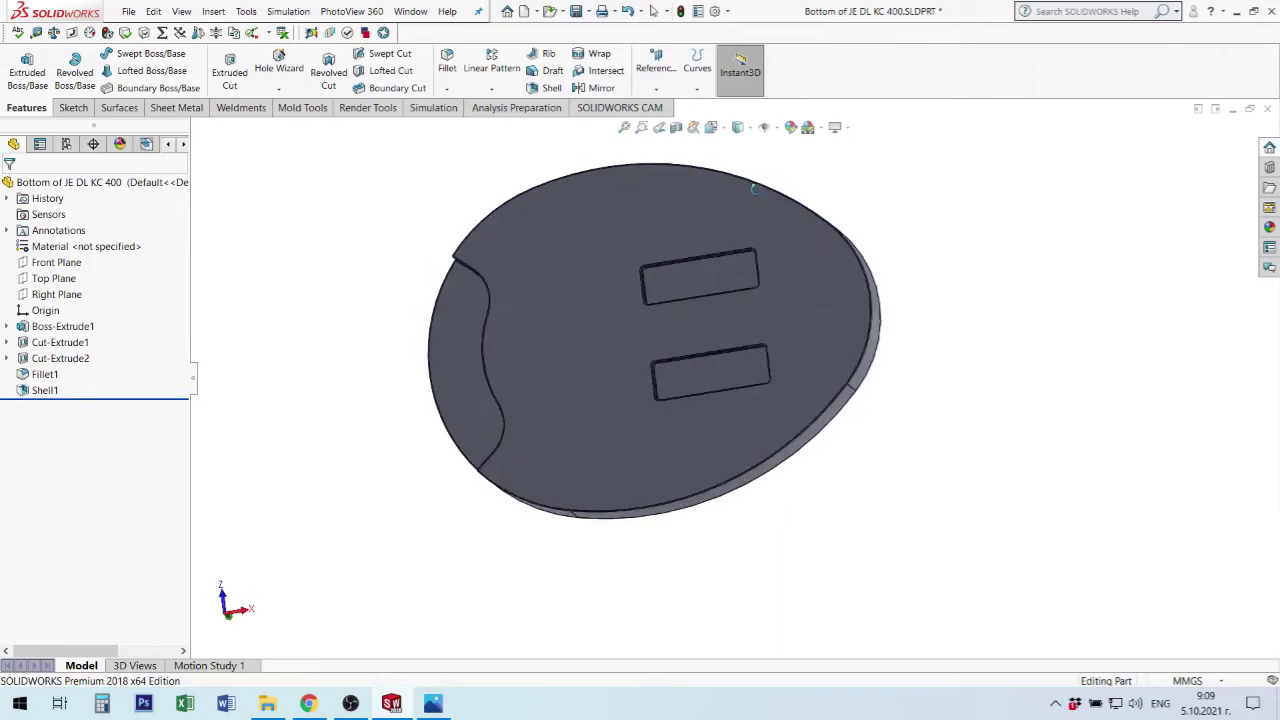
left_click(816, 310)
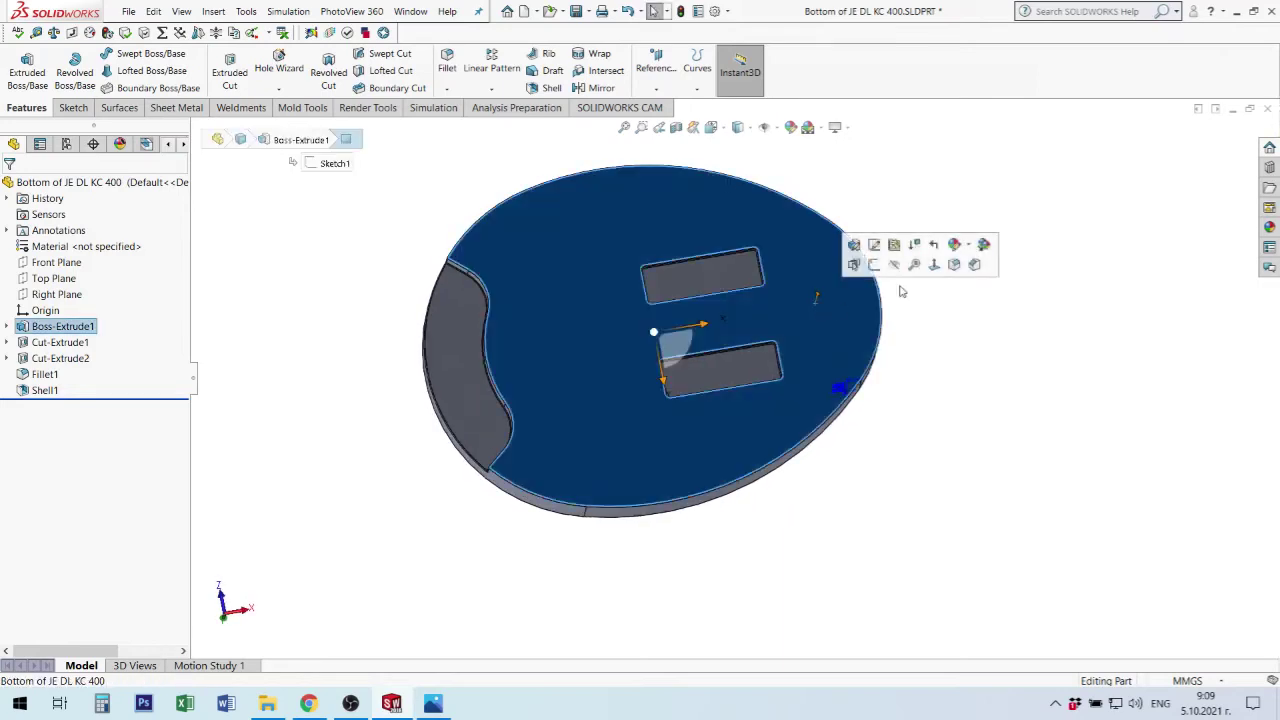
left_click(874, 265)
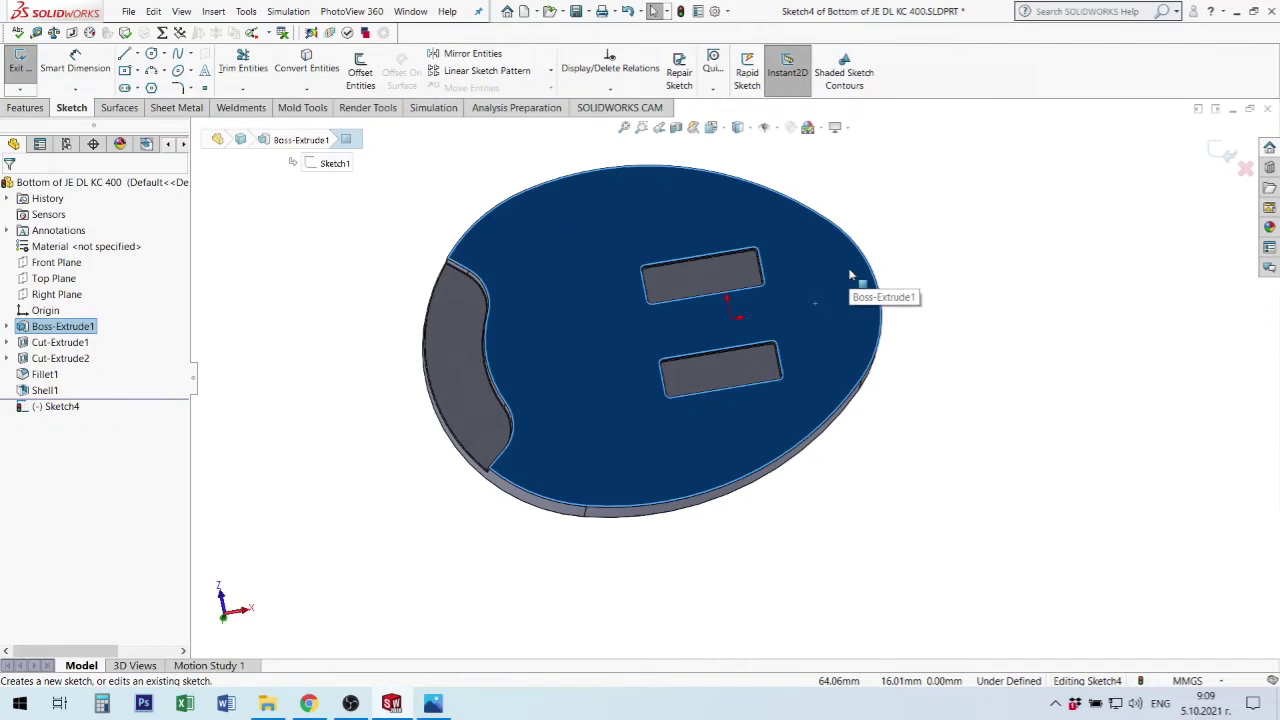
key("ctrl+8")
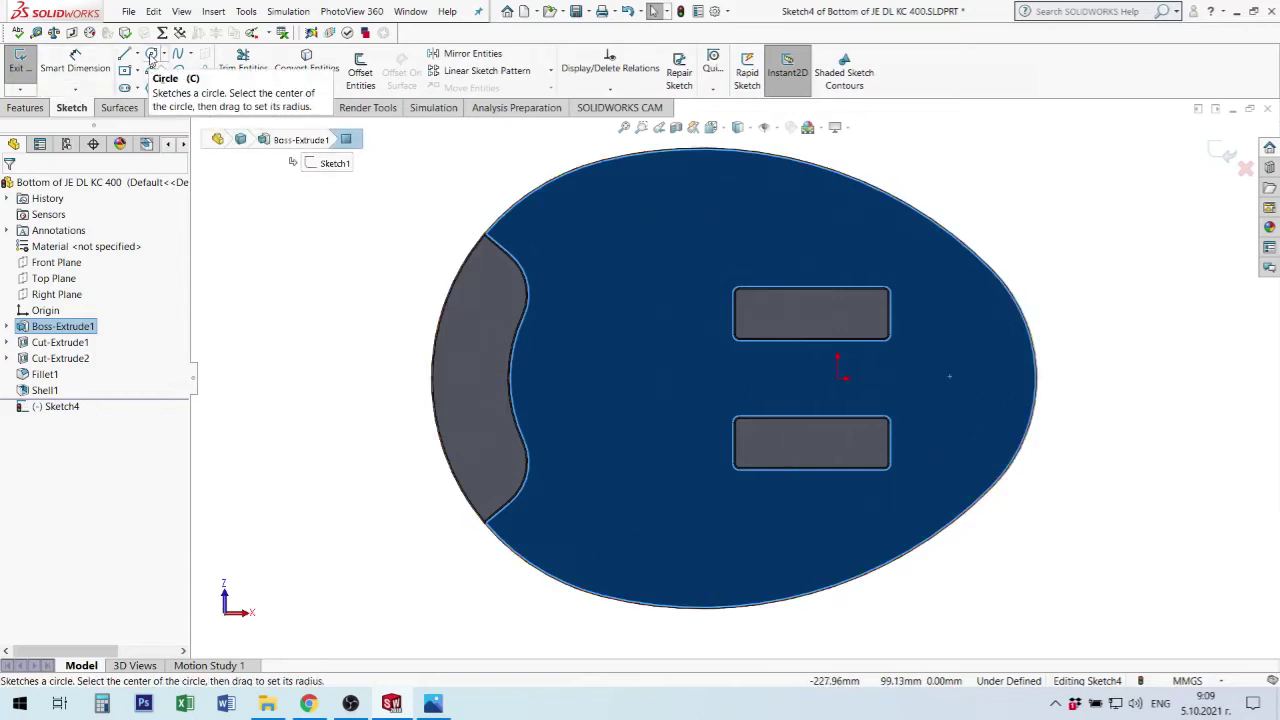
Draw two small circles, one near the top edge and one near the right side.
left_click(151, 57)
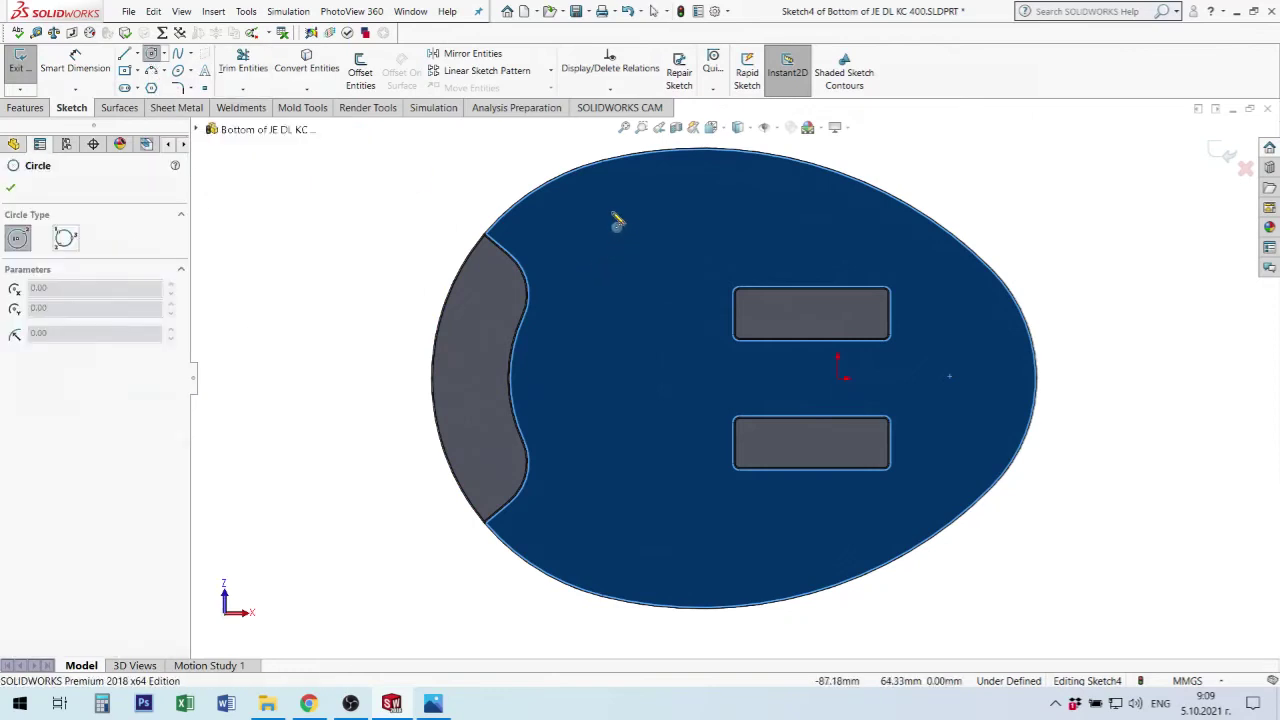
left_click(622, 208)
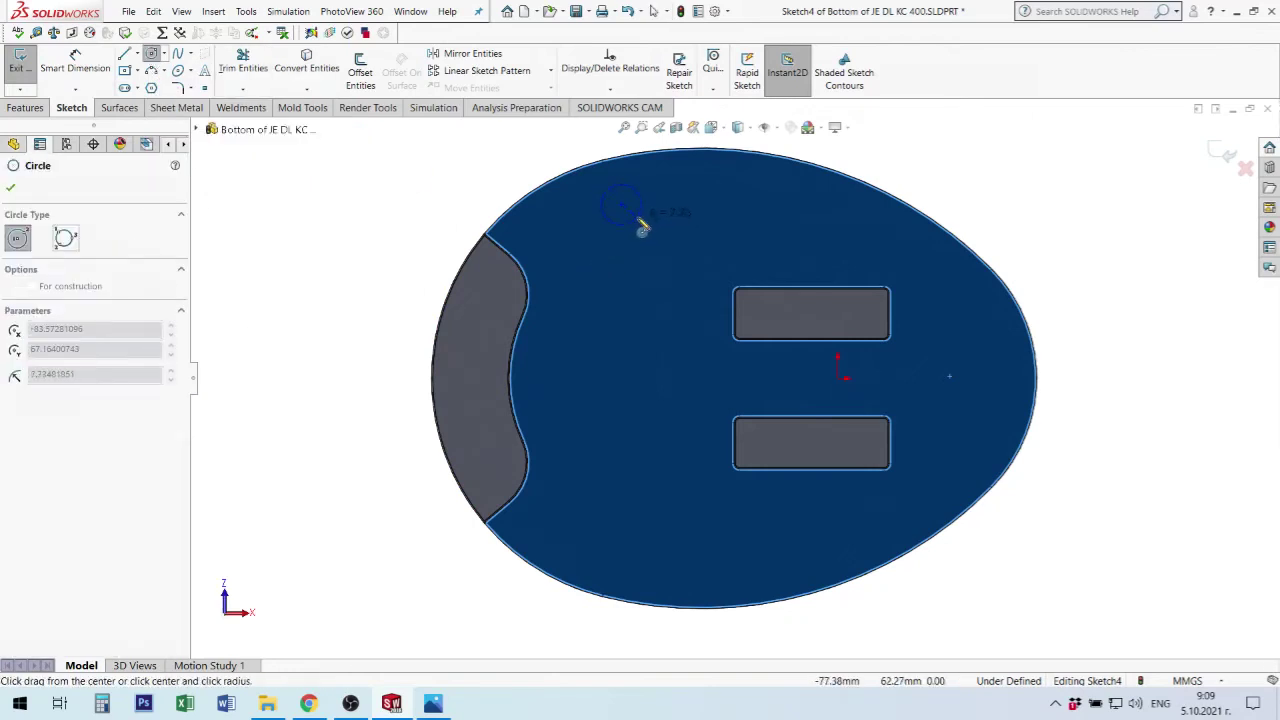
left_click(641, 222)
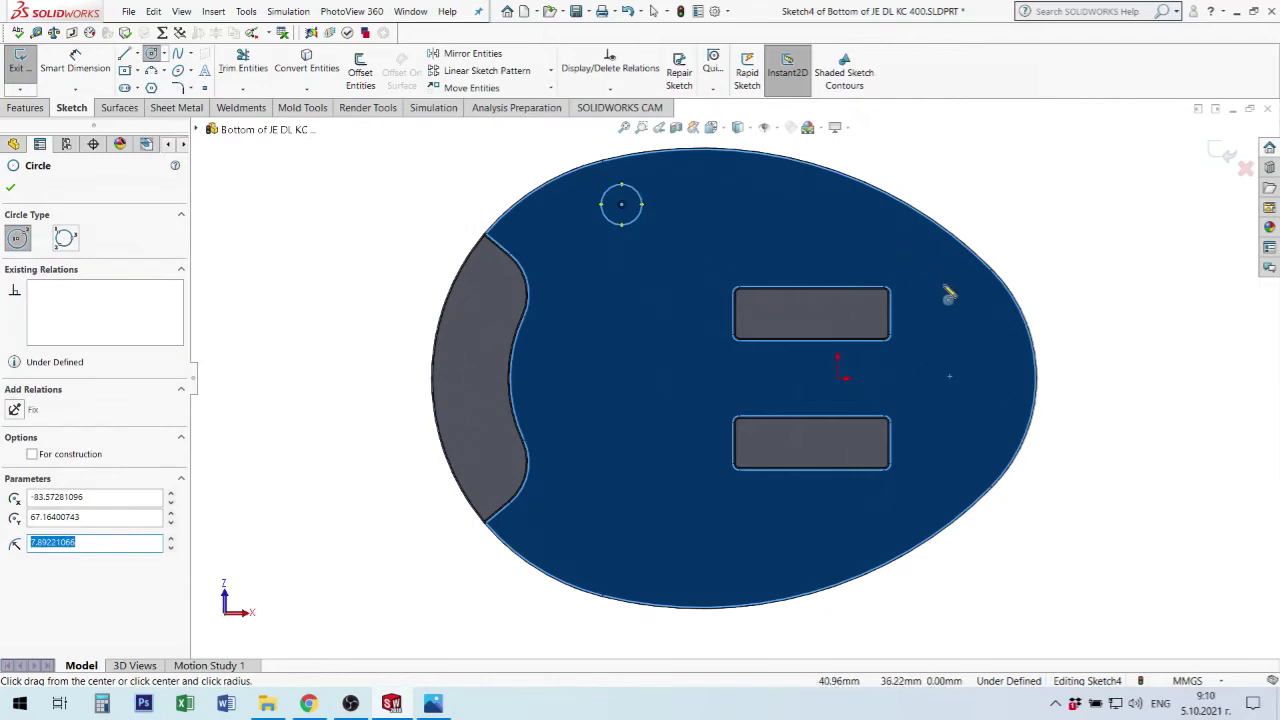
left_click(943, 286)
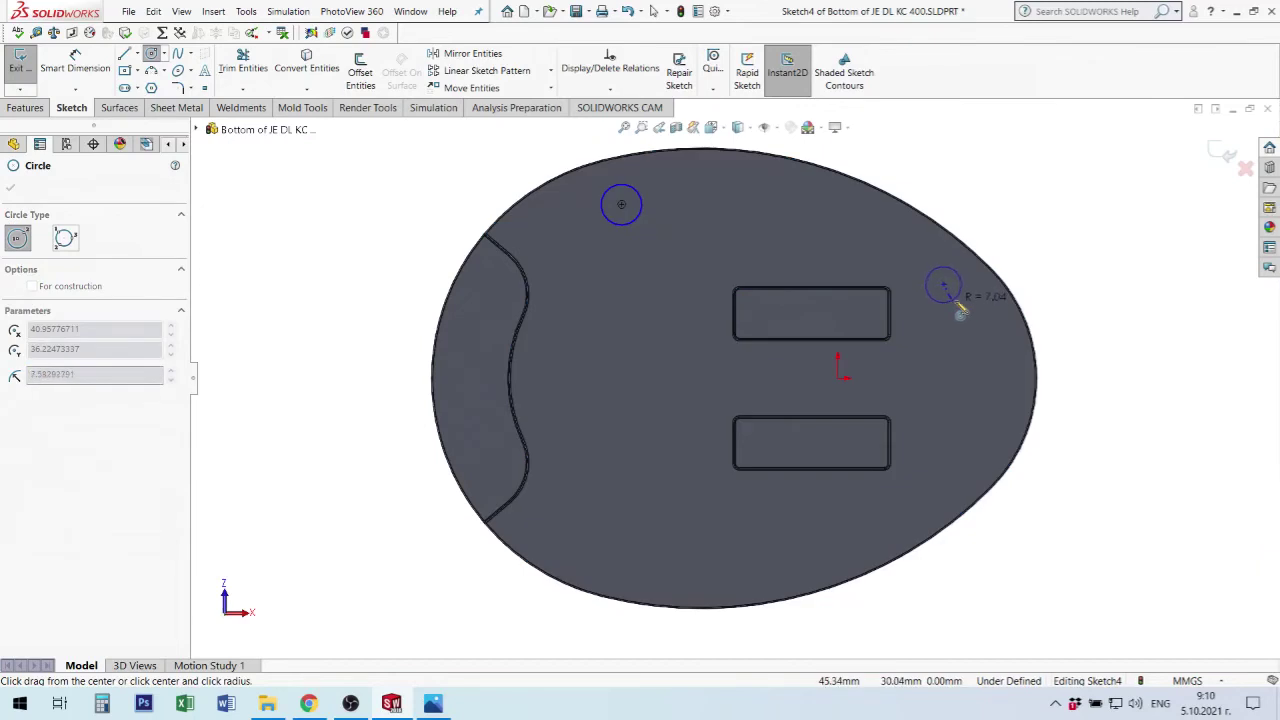
left_click(963, 310)
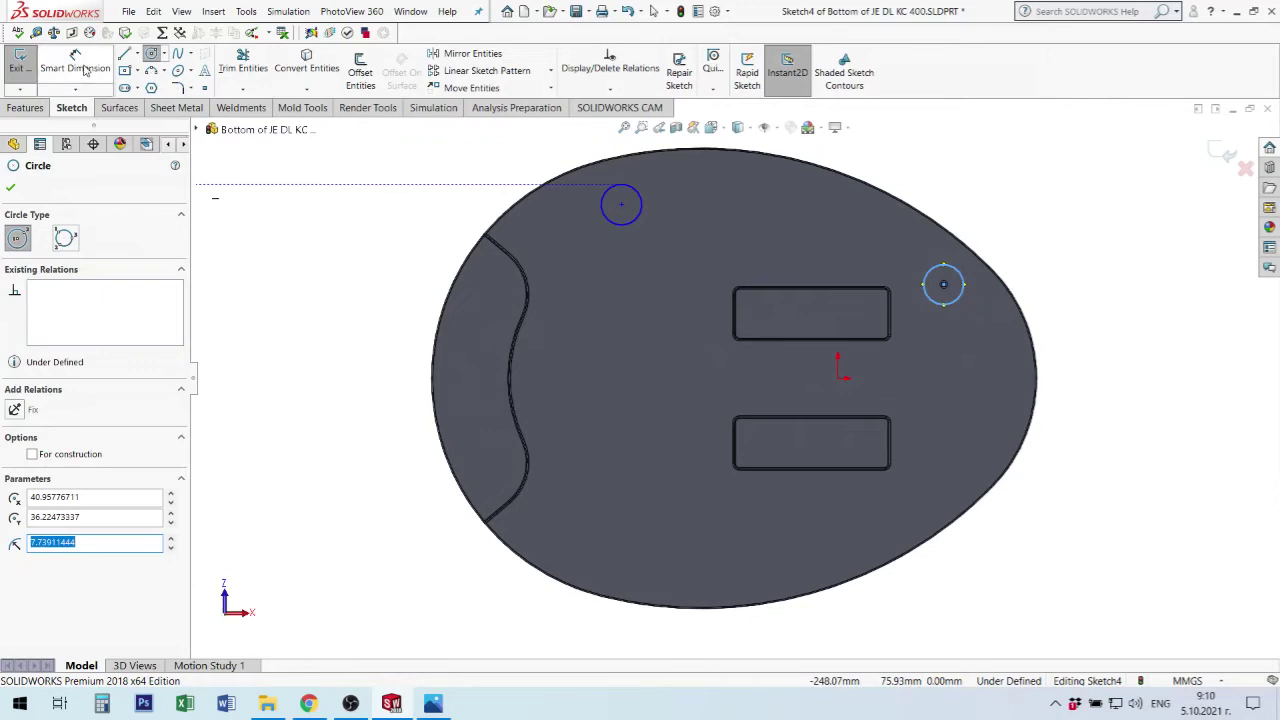
left_click(9, 189)
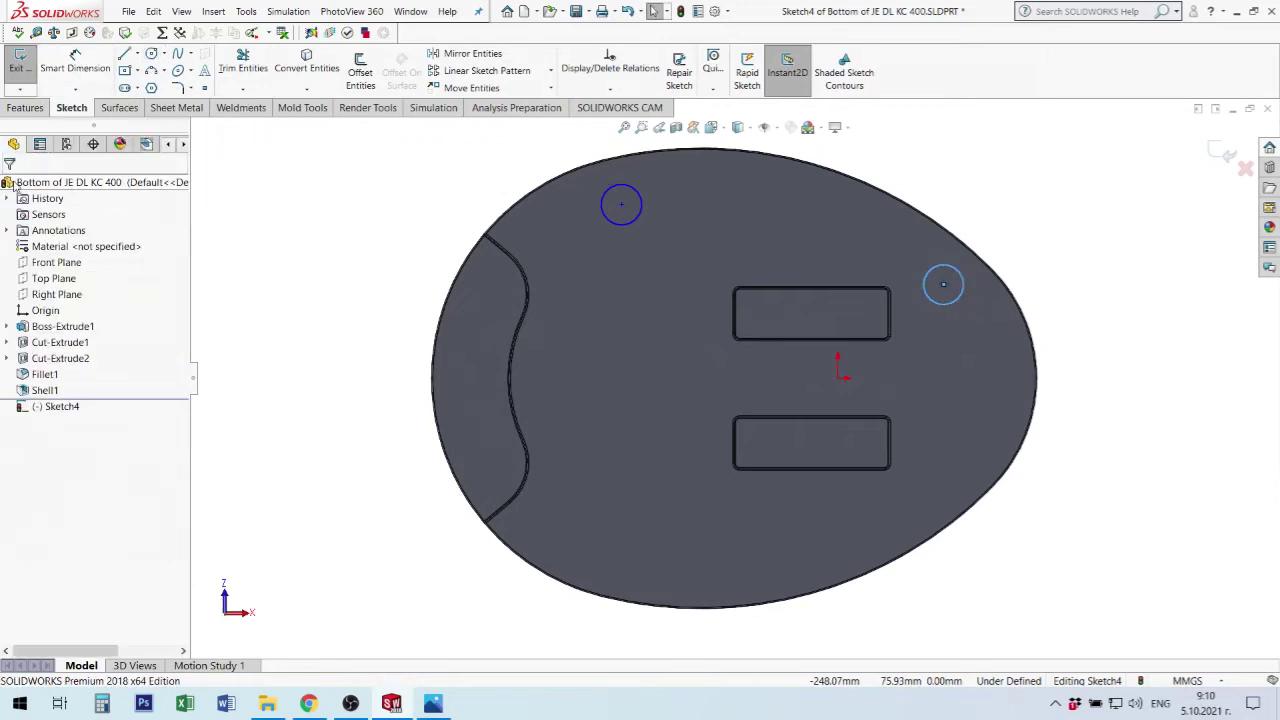
Add an Equal relation so both foot circles share the same radius.
left_click(636, 220)
left_click(962, 290, "ctrl")
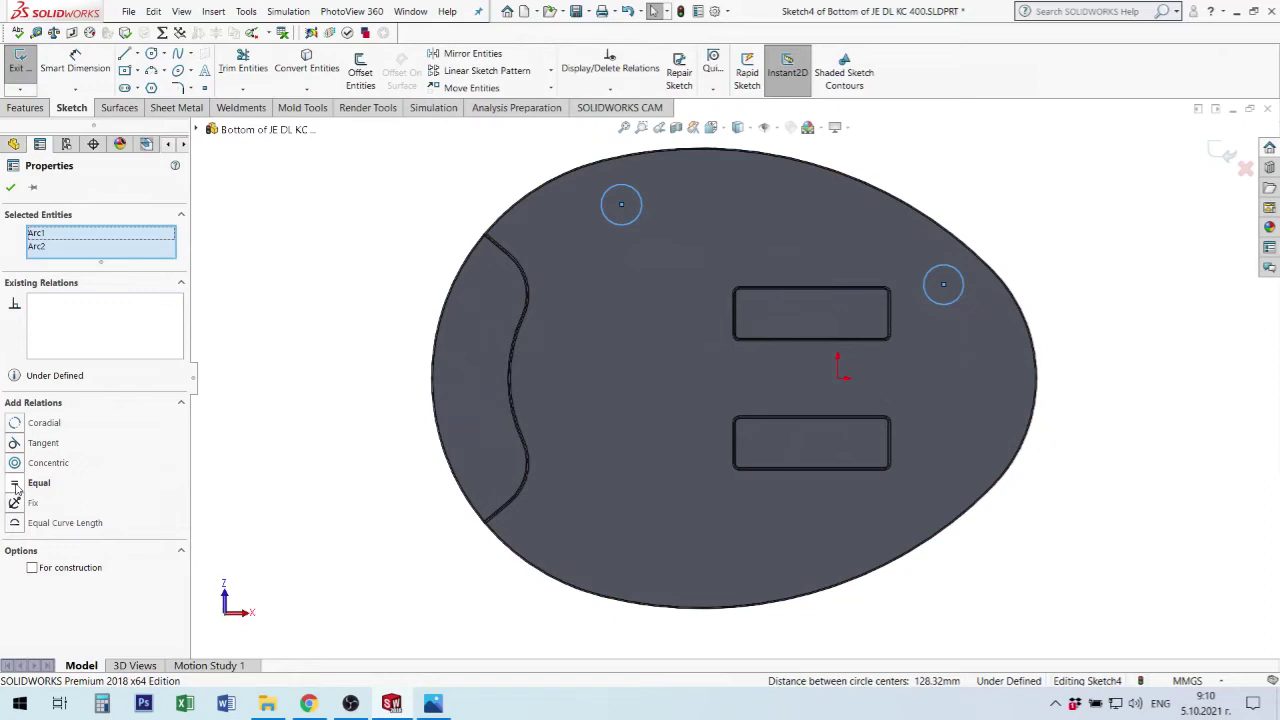
left_click(15, 483)
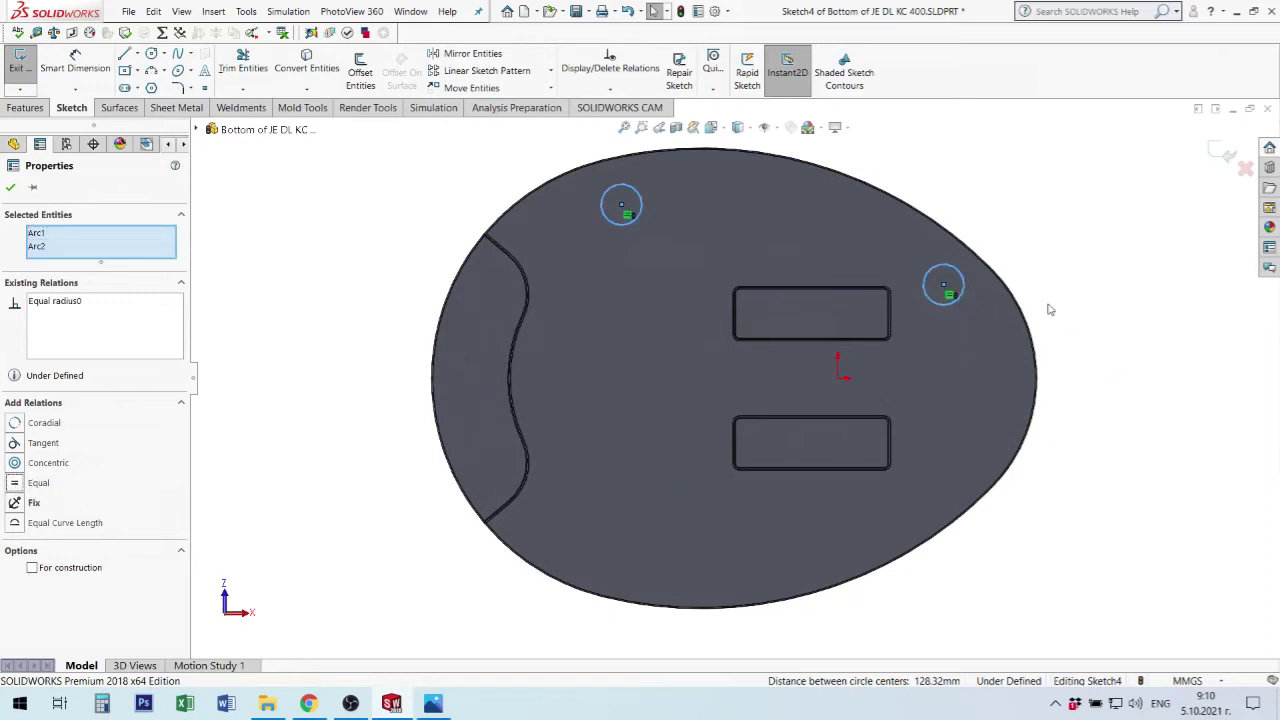
left_click(87, 62)
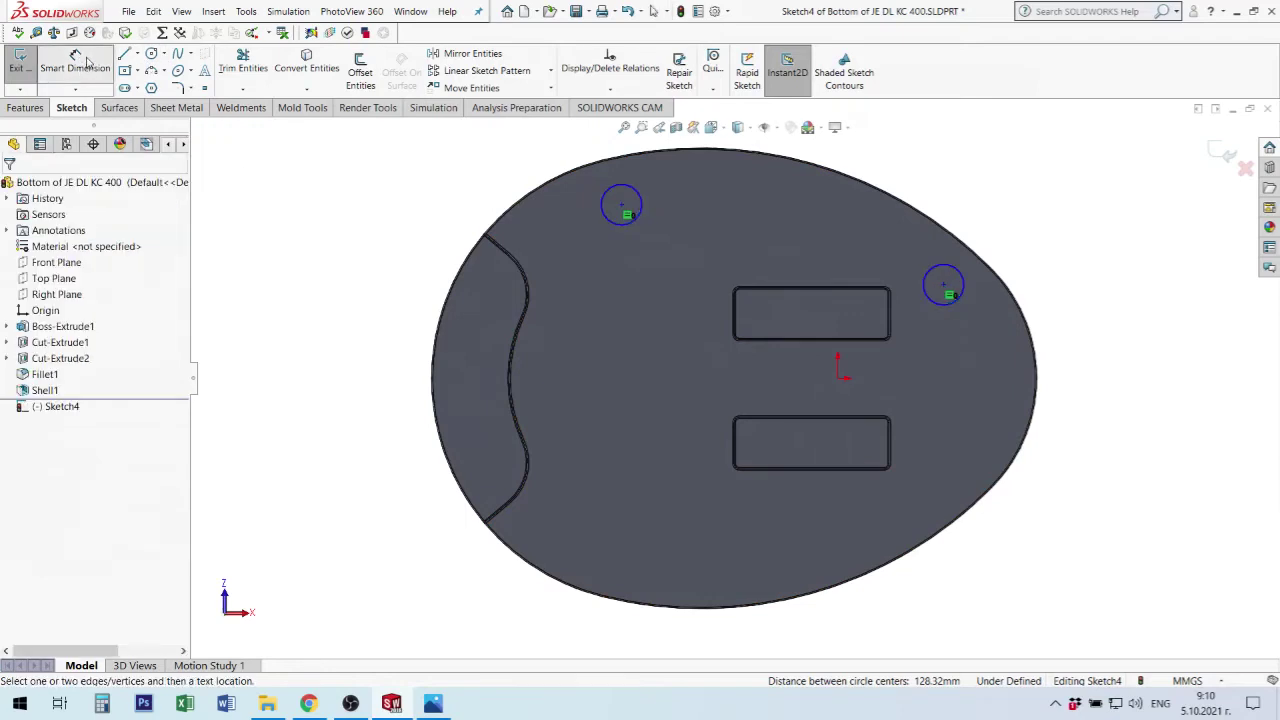
Give the right circle a 14 mm diameter dimension.
left_click(957, 278)
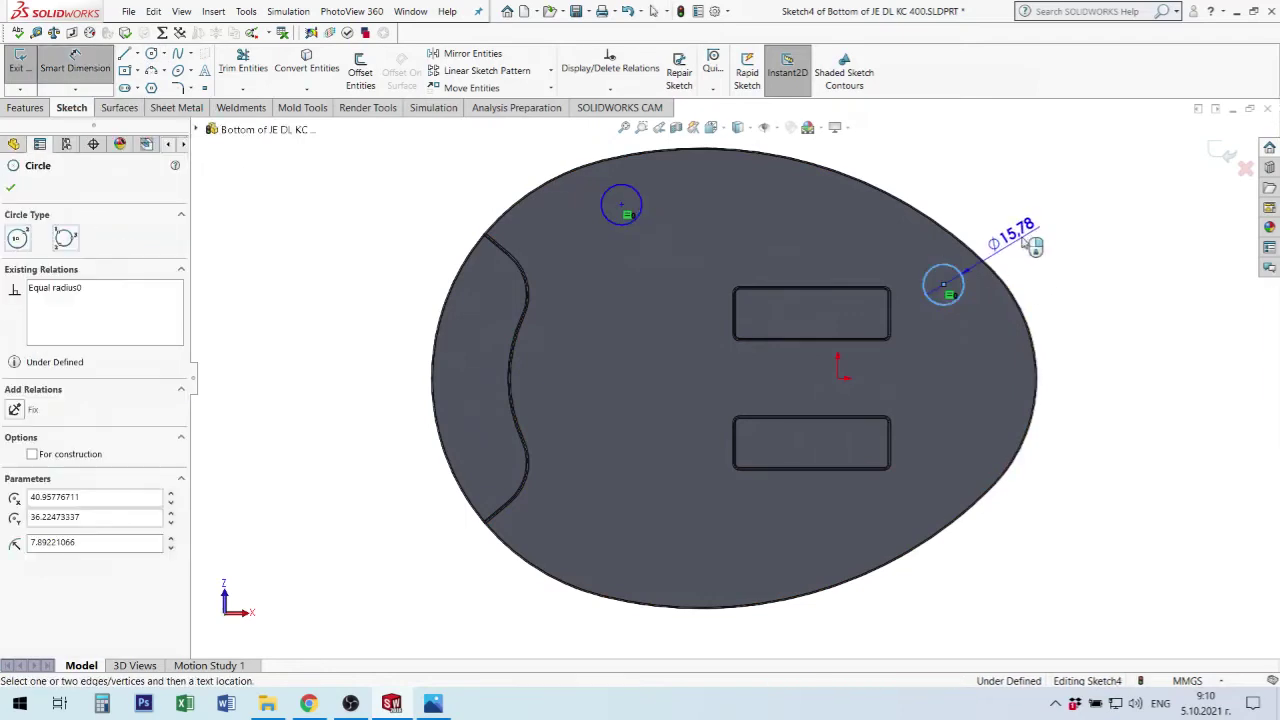
left_click(1050, 219)
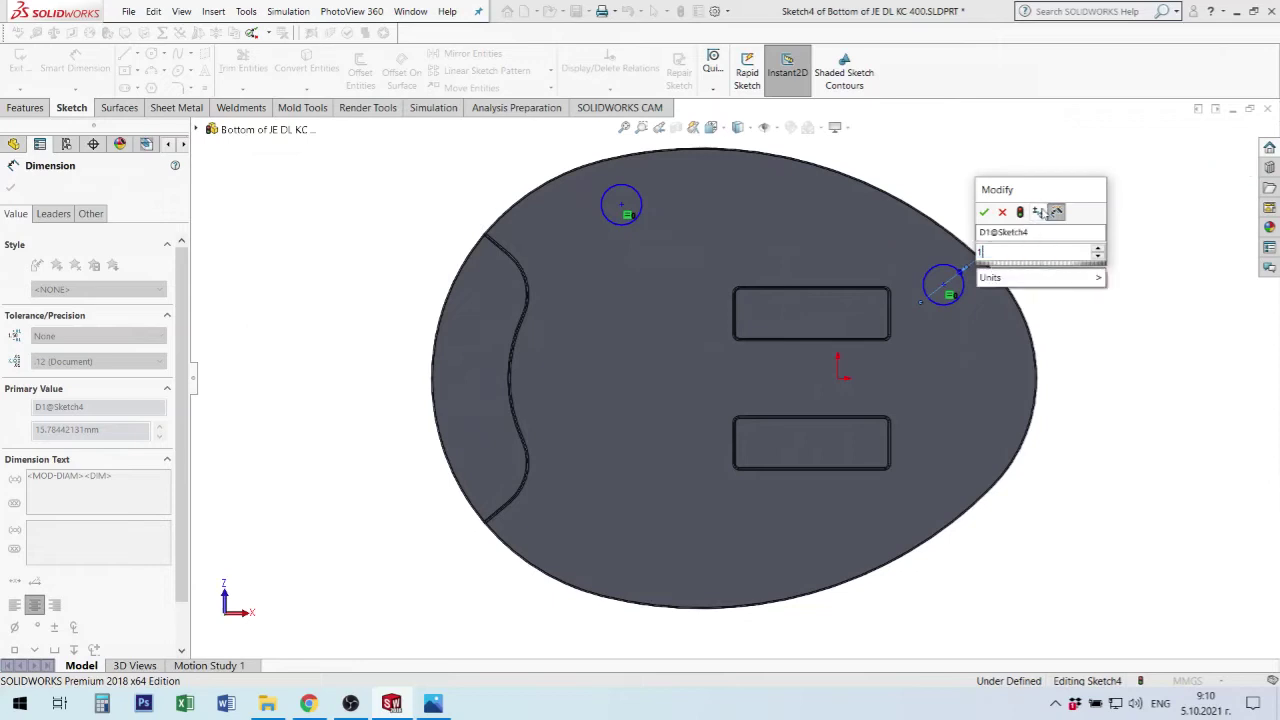
type("14")
key("Return")
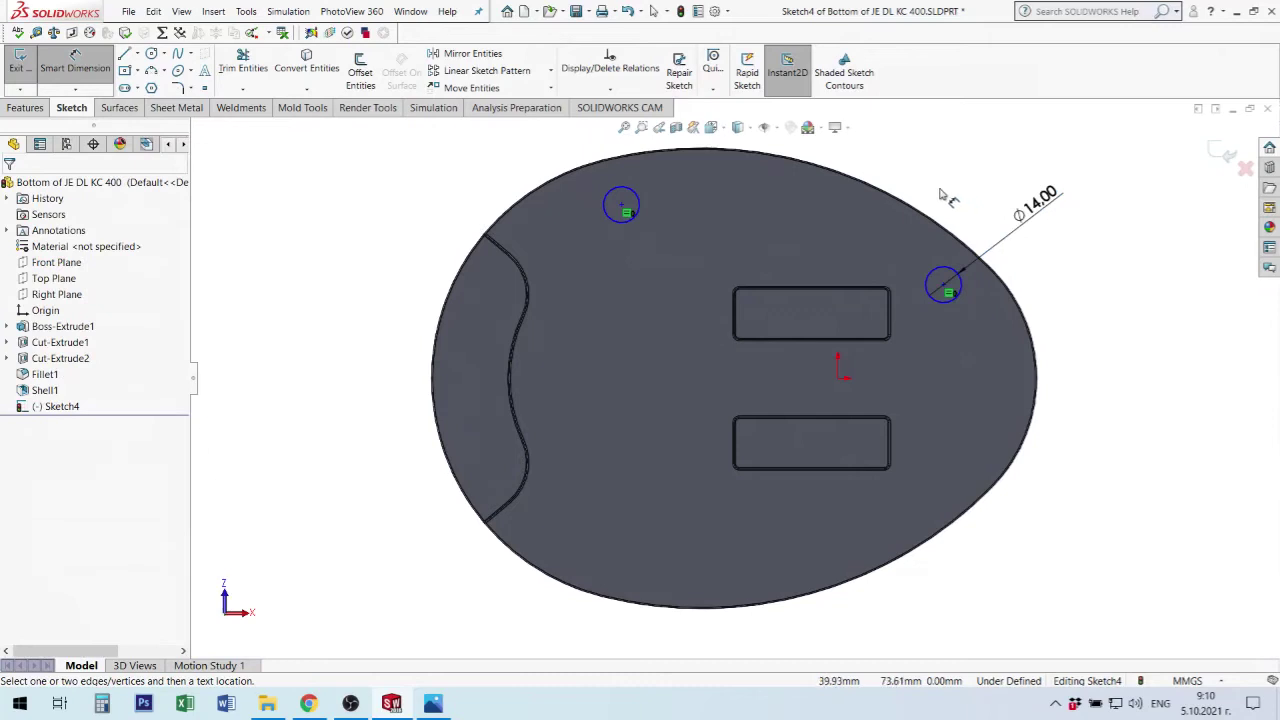
Locate the right circle's centre 36 mm vertically and 40 mm horizontally from the origin.
left_click(944, 287)
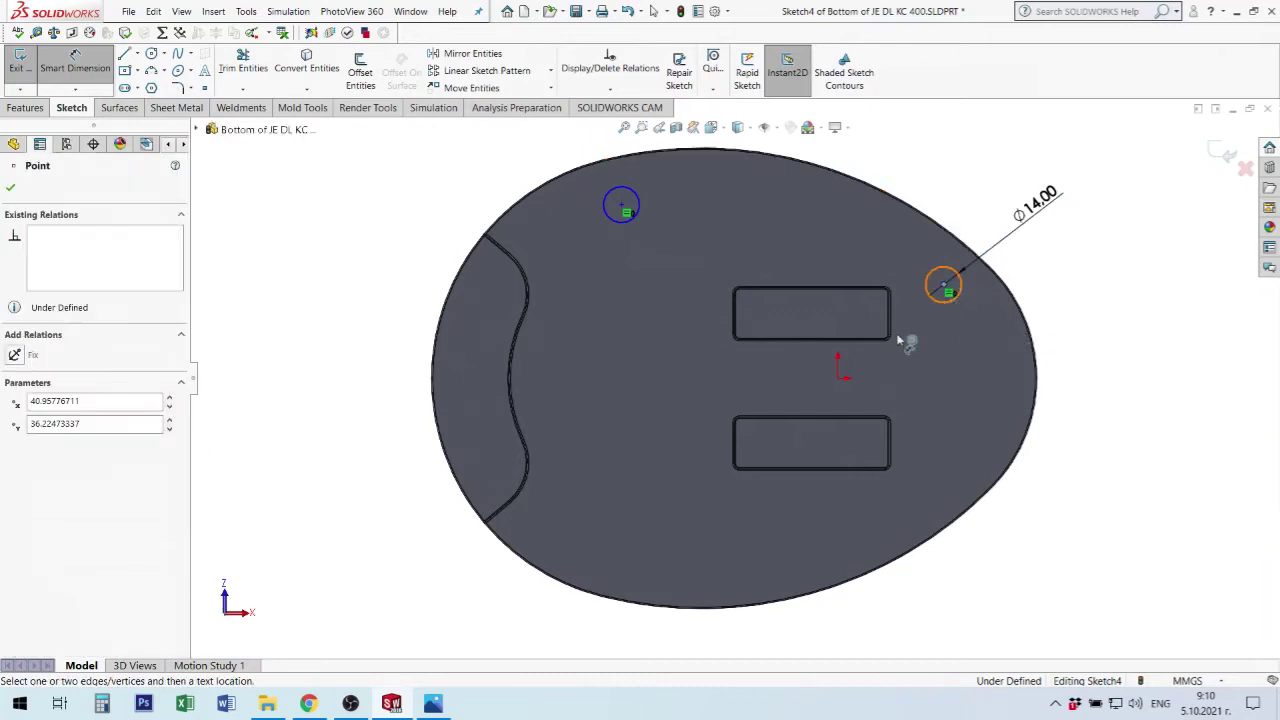
left_click(838, 377)
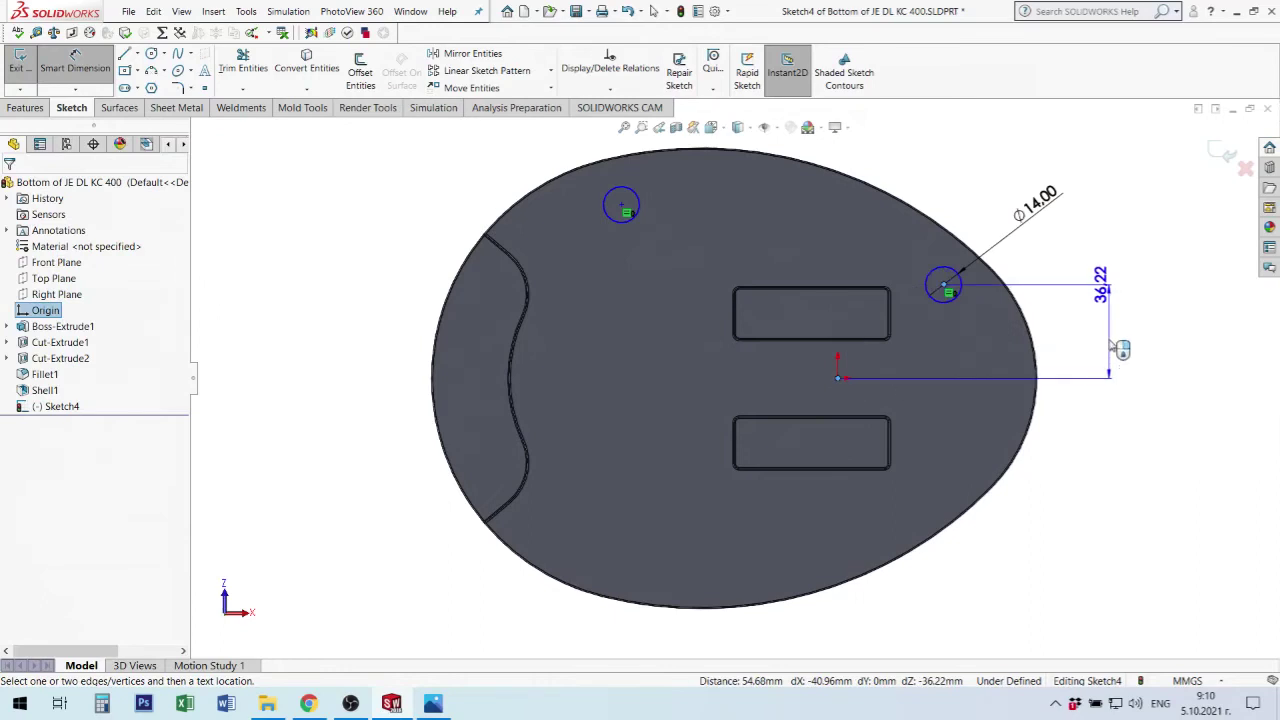
left_click(1119, 350)
key("Return")
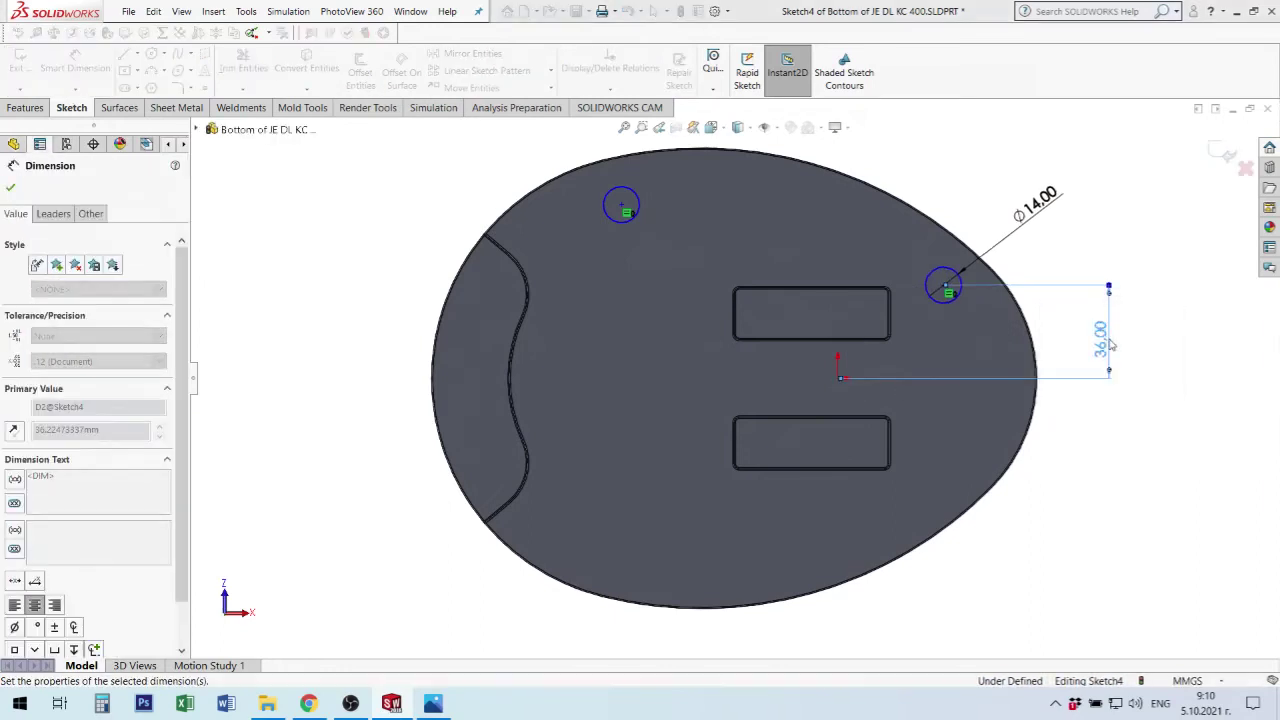
left_click(944, 287)
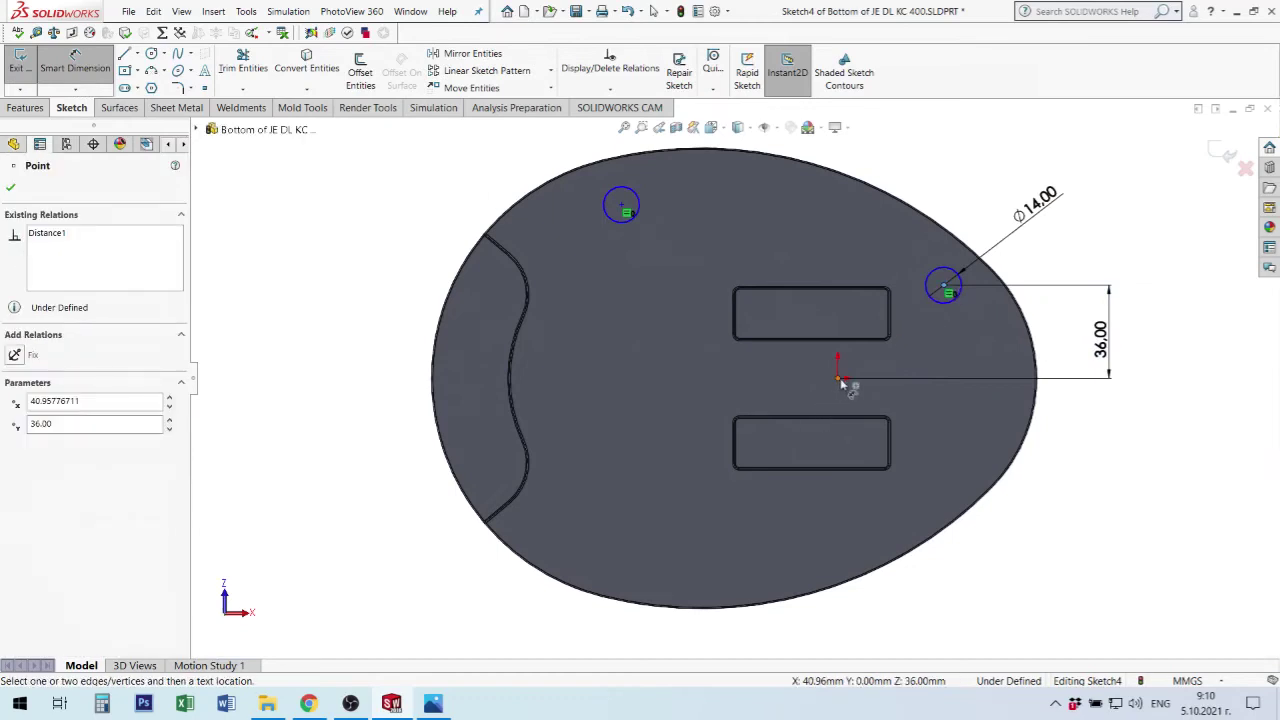
left_click(838, 379)
left_click(885, 158)
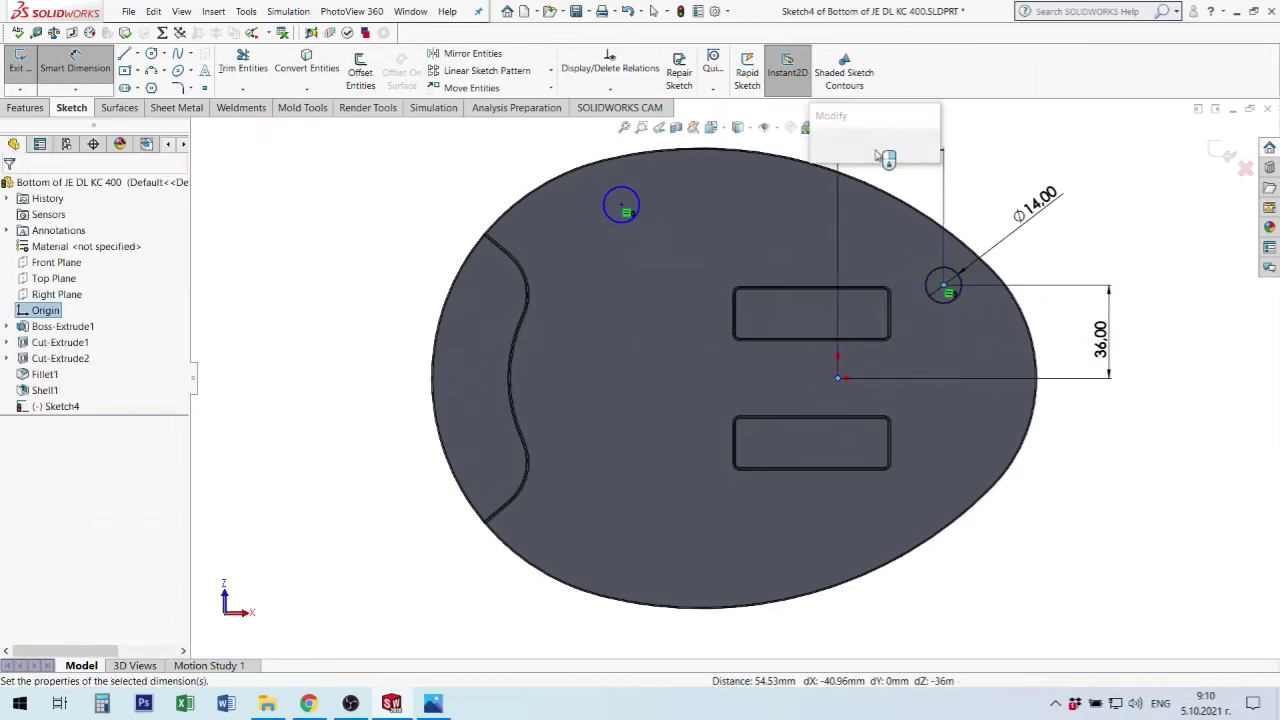
key("Return")
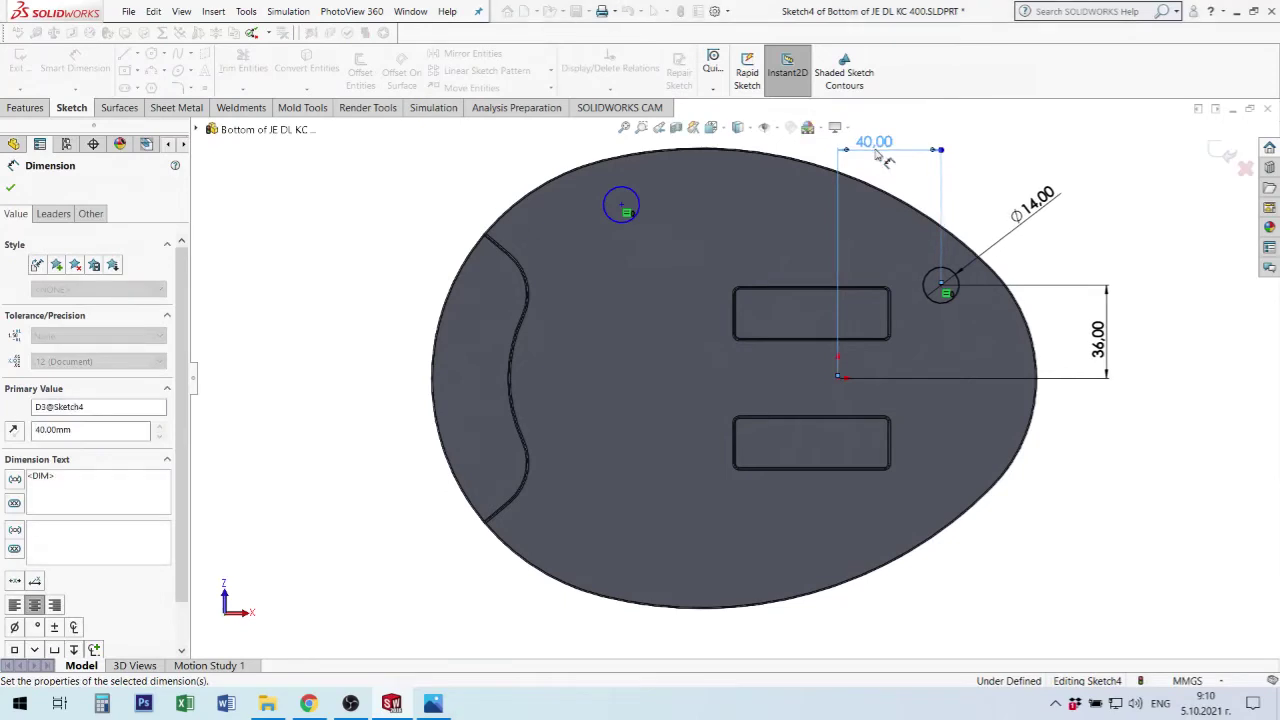
key("z")
Dimension the left circle's centre 85 mm horizontally from the origin.
scroll(690, 260, "down", 2)
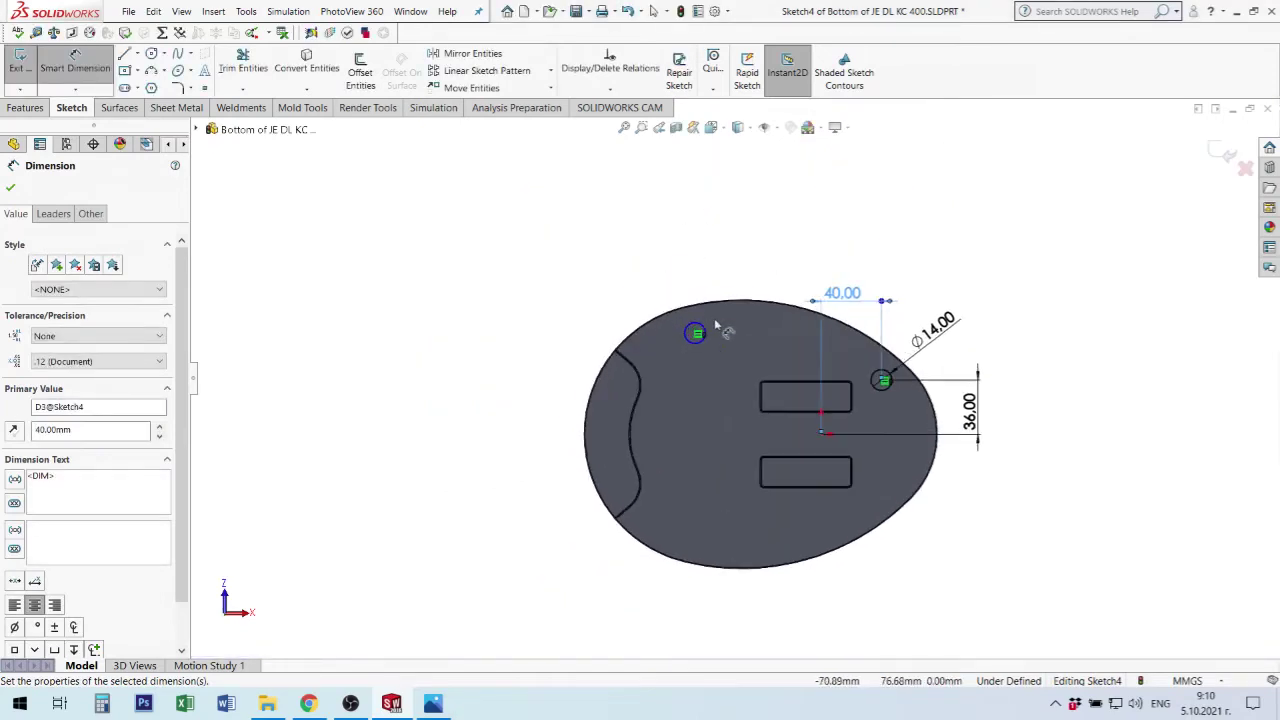
scroll(700, 325, "down", 3)
left_click(686, 358)
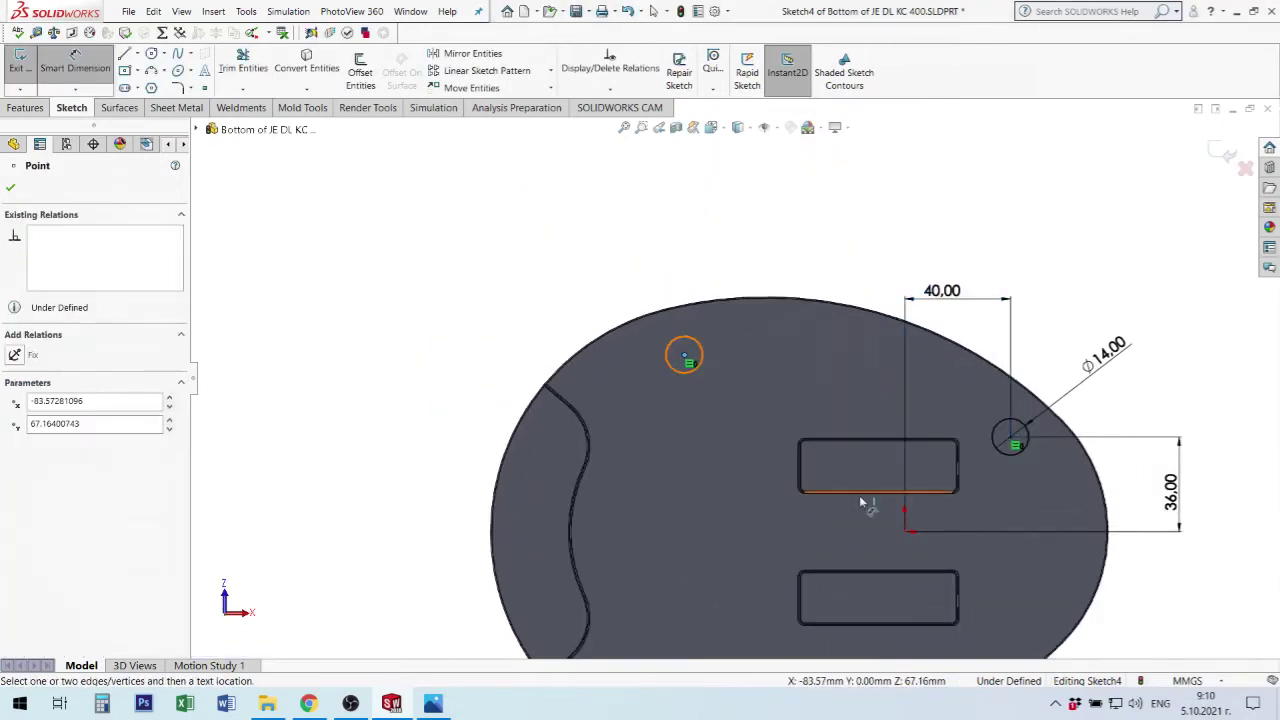
left_click(904, 530)
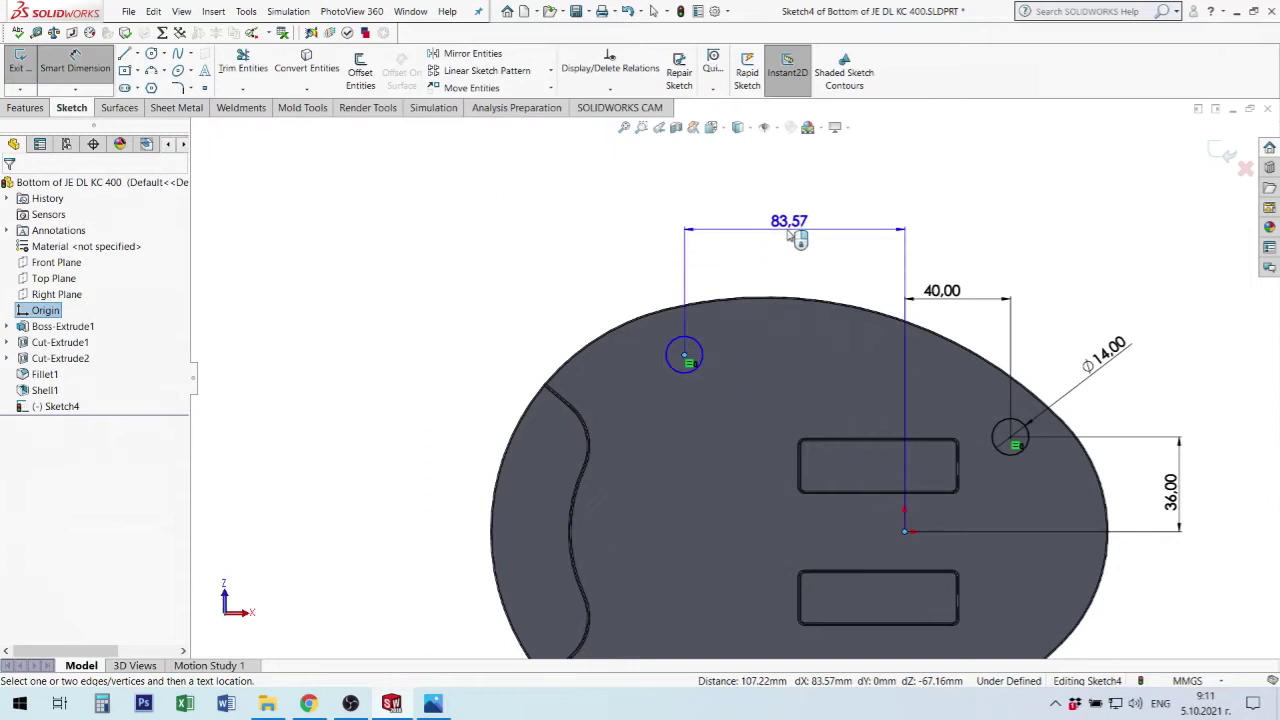
left_click(790, 231)
type("85")
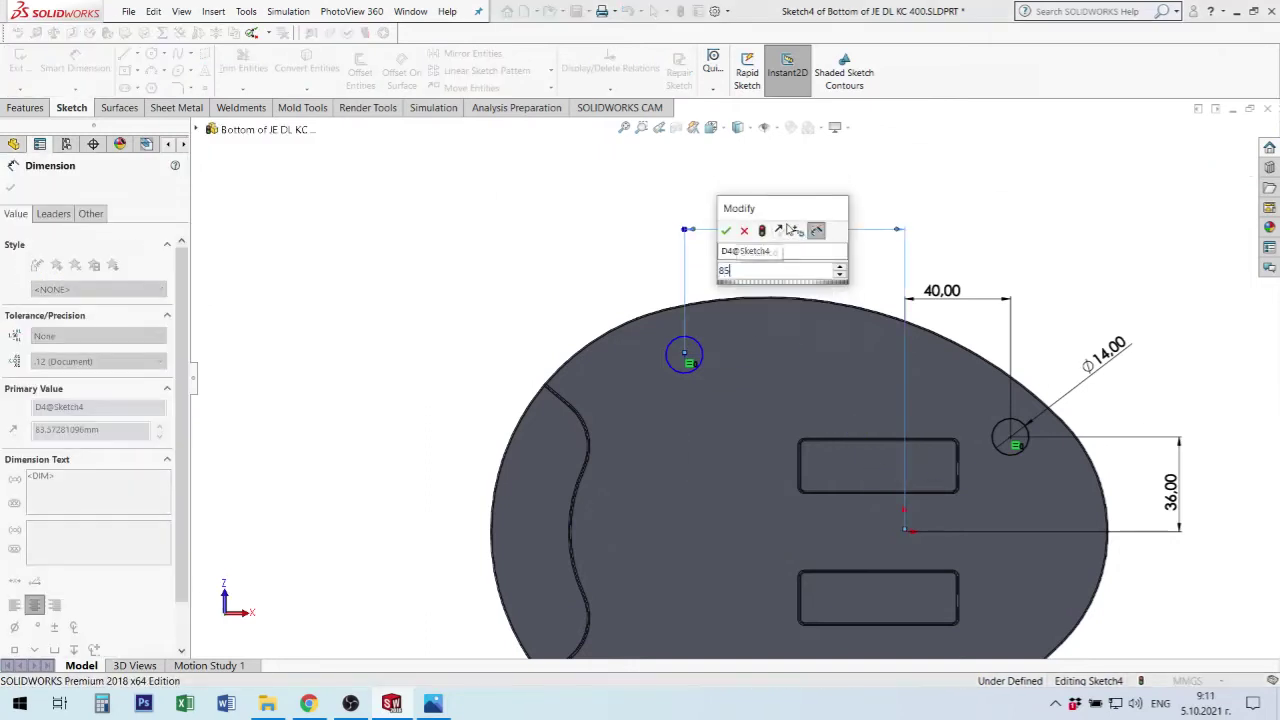
key("Return")
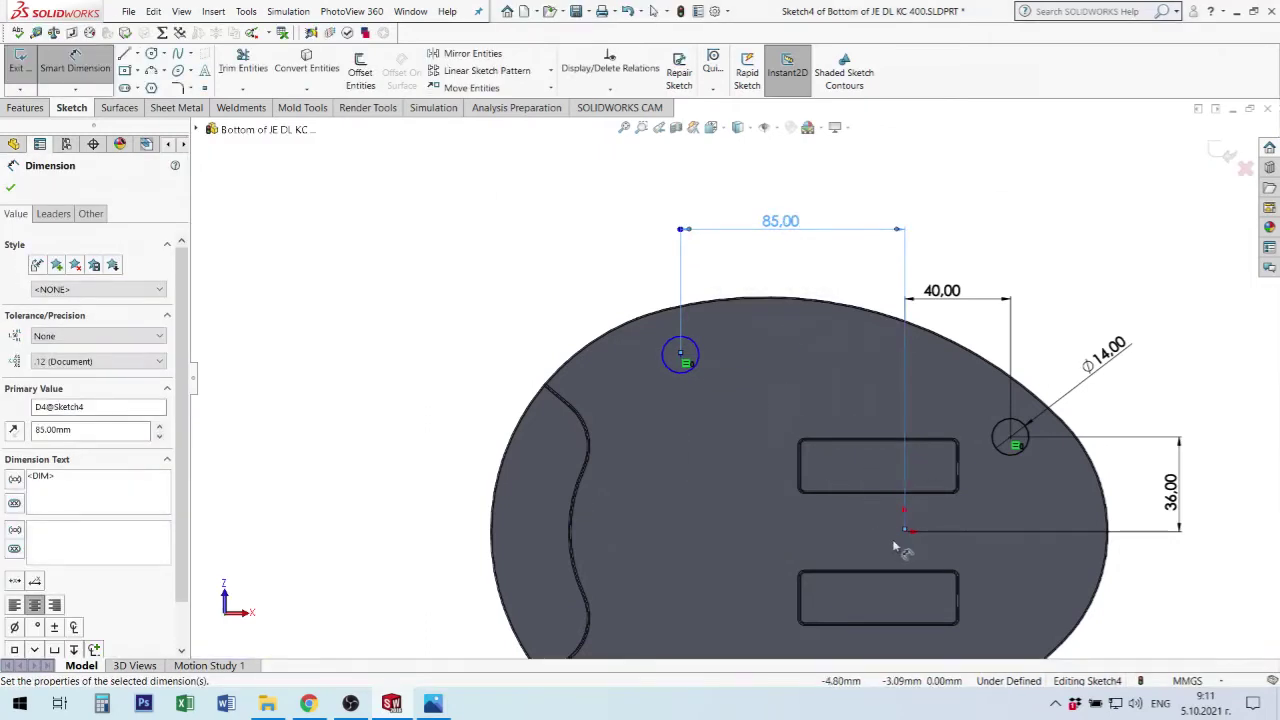
Dimension the left circle's centre 70 mm vertically from the origin, fully defining Sketch4.
left_click(1157, 575)
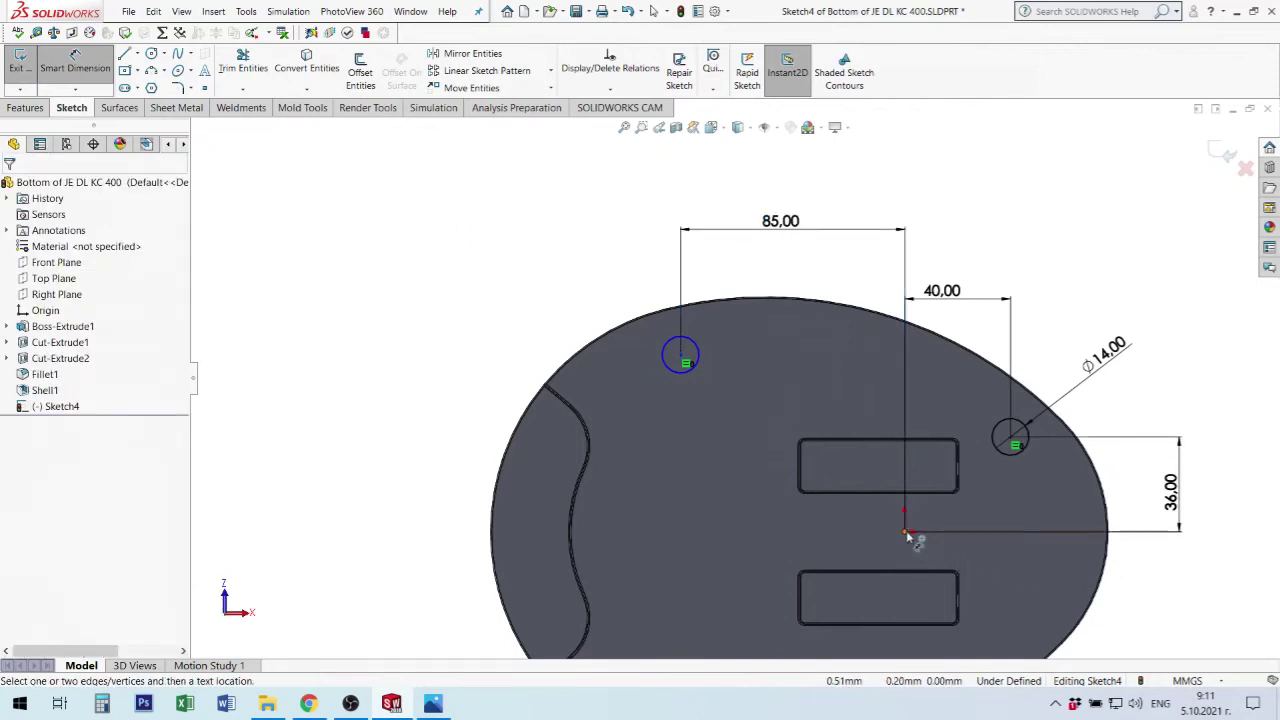
left_click(905, 531)
left_click(682, 360)
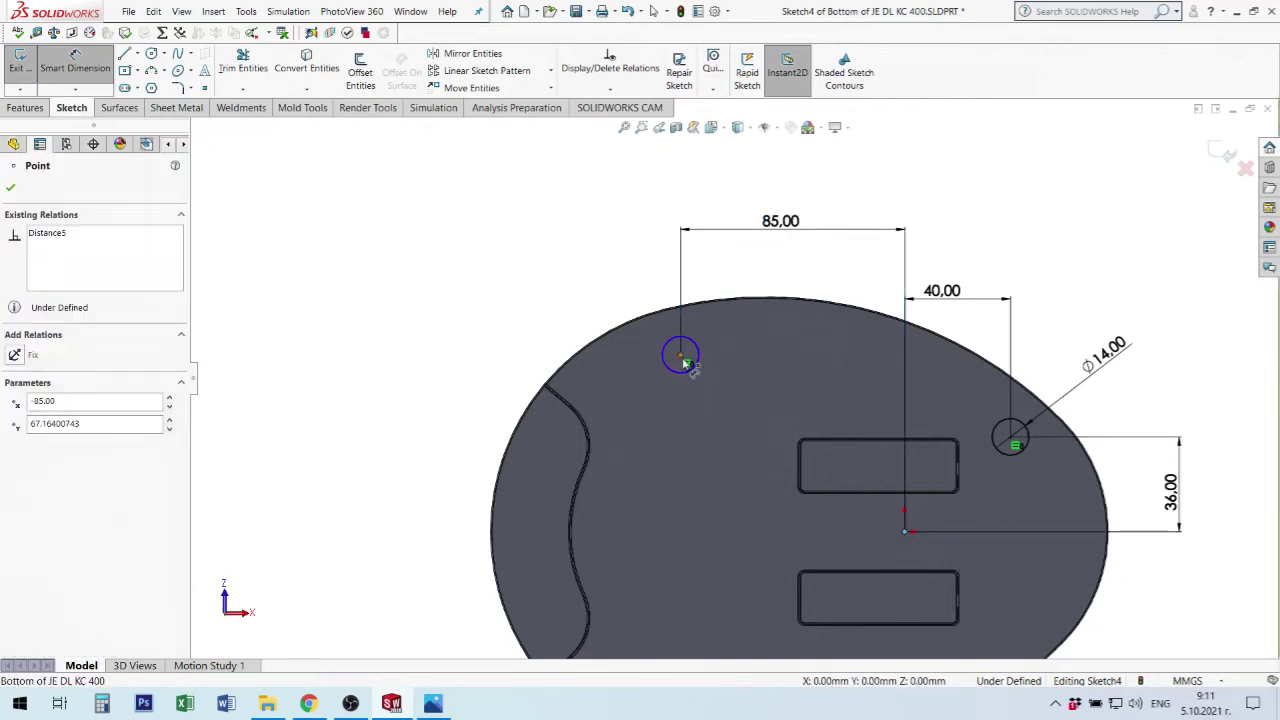
left_click(440, 445)
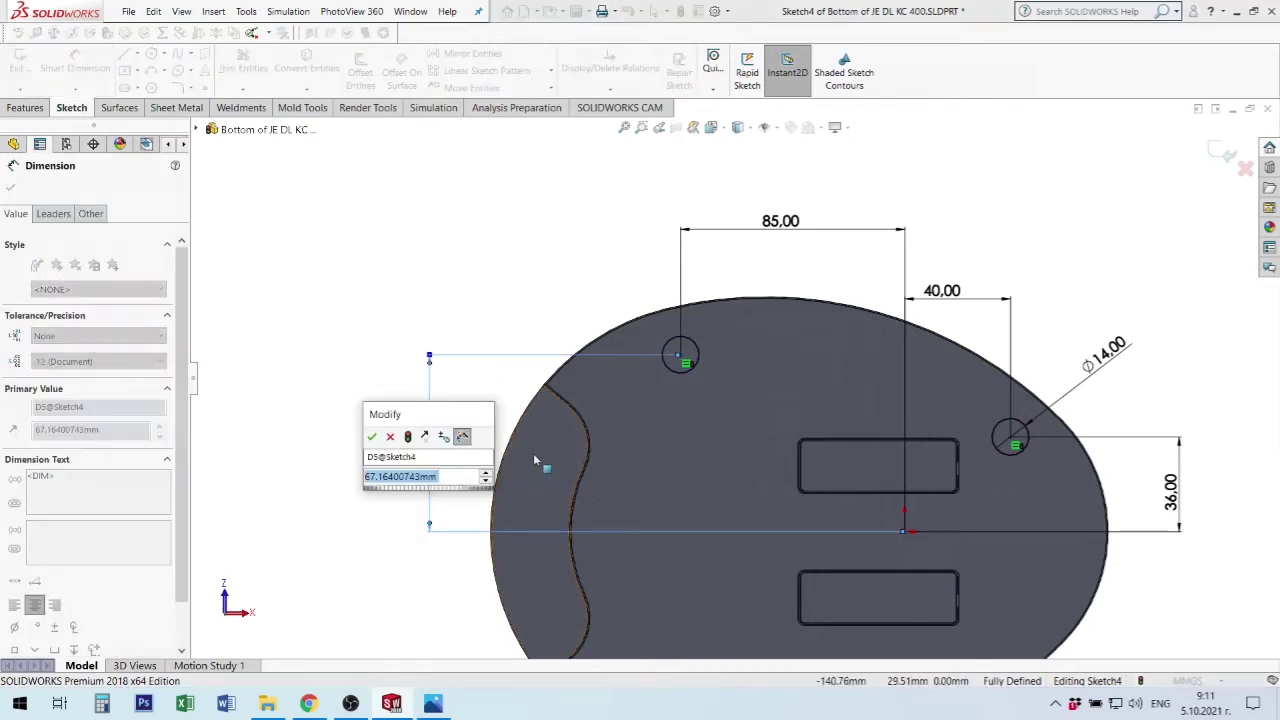
type("70")
key("Return")
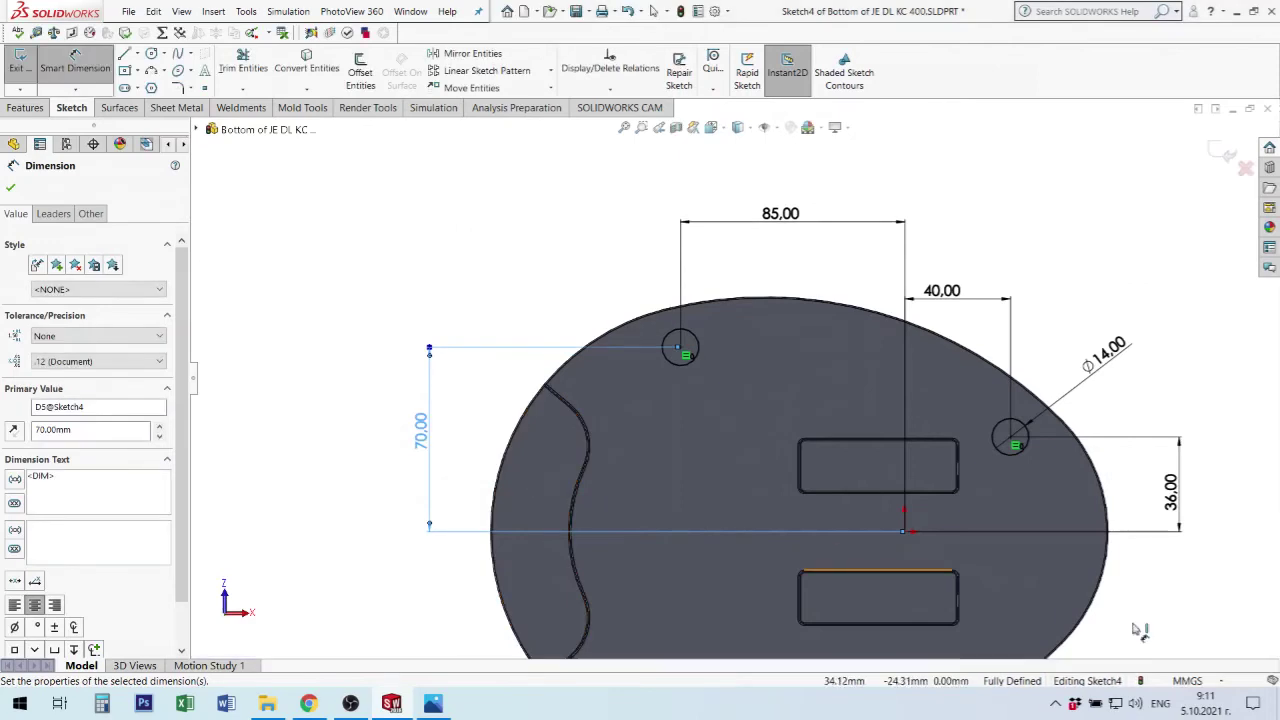
mouse_move(1086, 251)
middle_mouse_down()
mouse_move(1090, 91)
mouse_move(1080, 105)
middle_mouse_up()
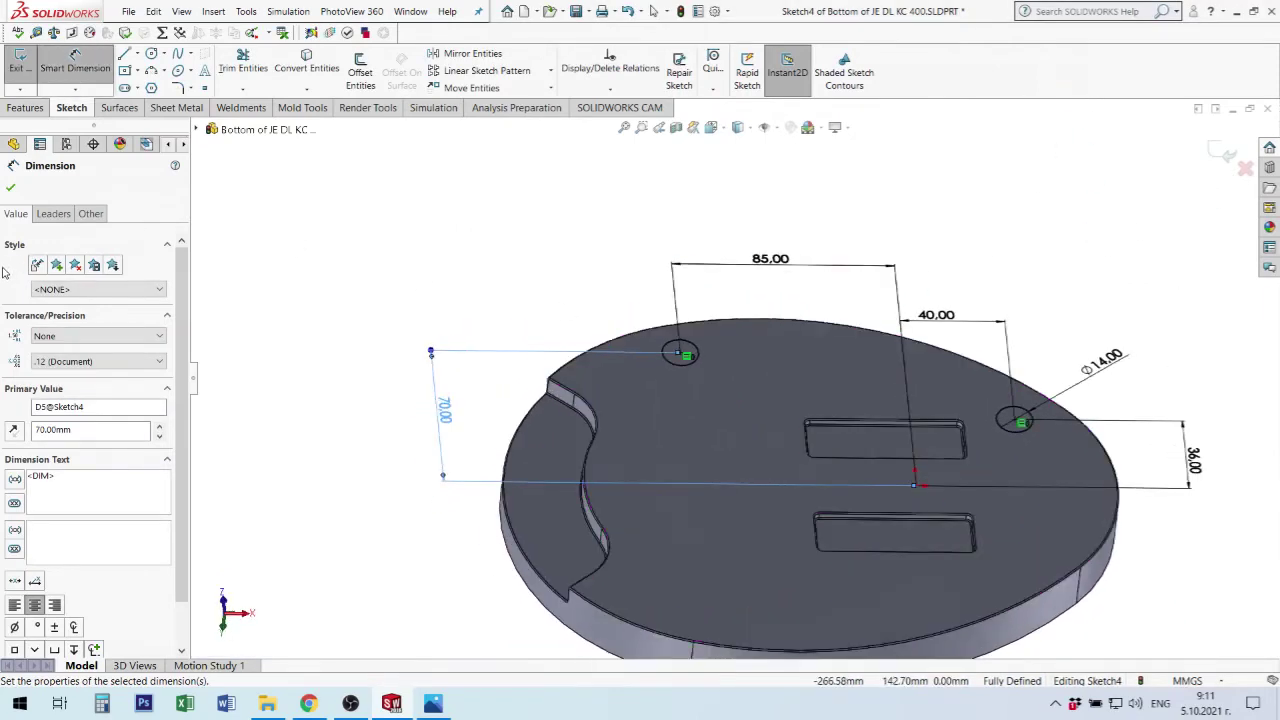
left_click(11, 191)
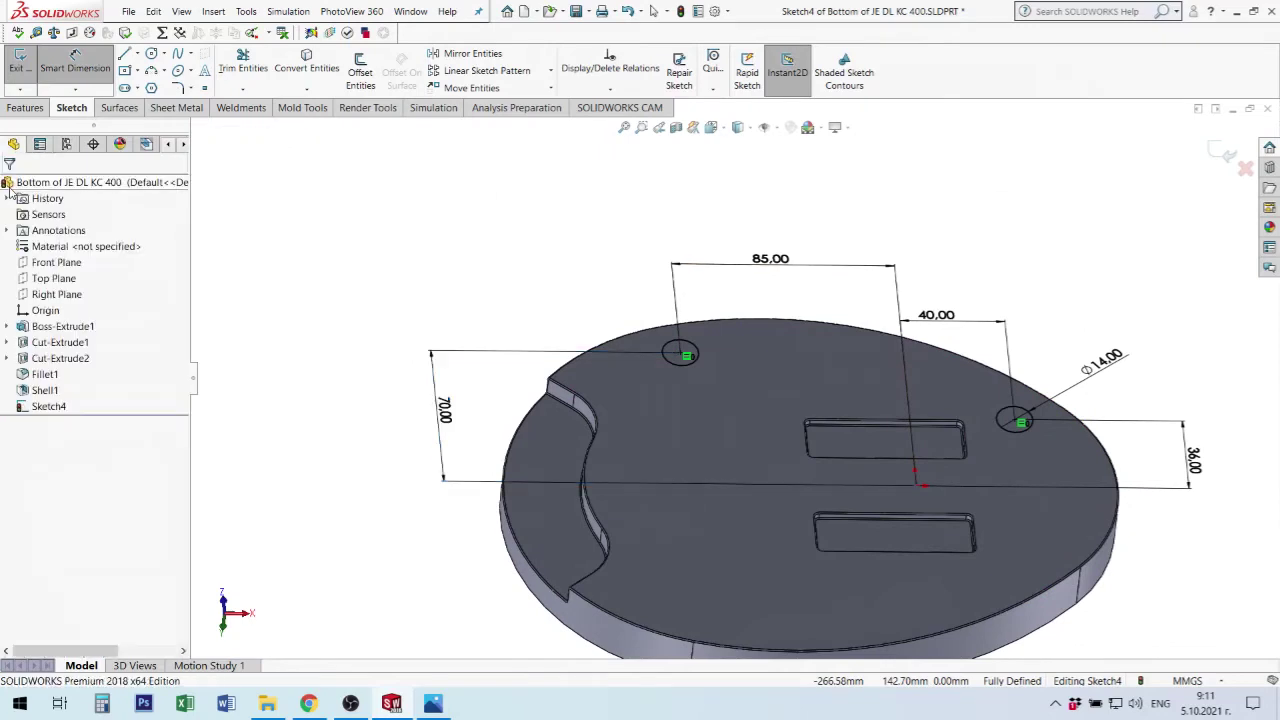
Launch Extruded Boss/Base on Sketch4's Ø14 circles, previewing a Blind 3 mm extrusion.
left_click(30, 110)
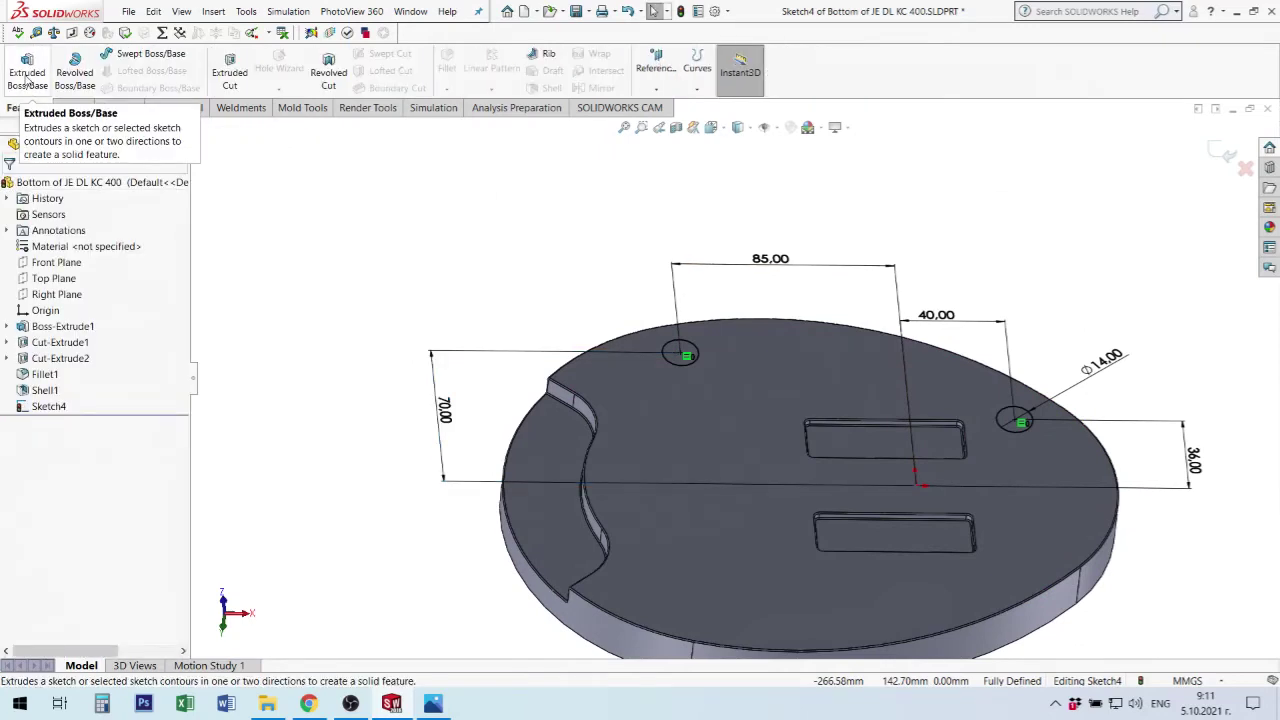
left_click(28, 78)
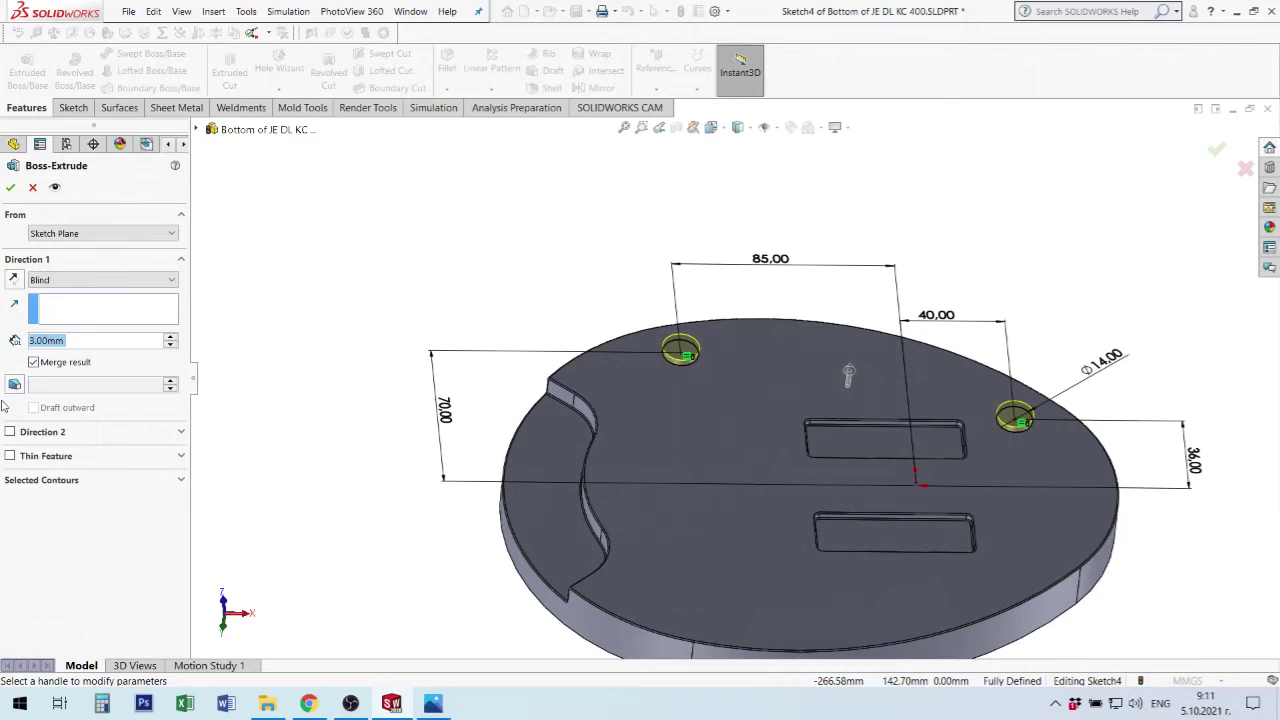
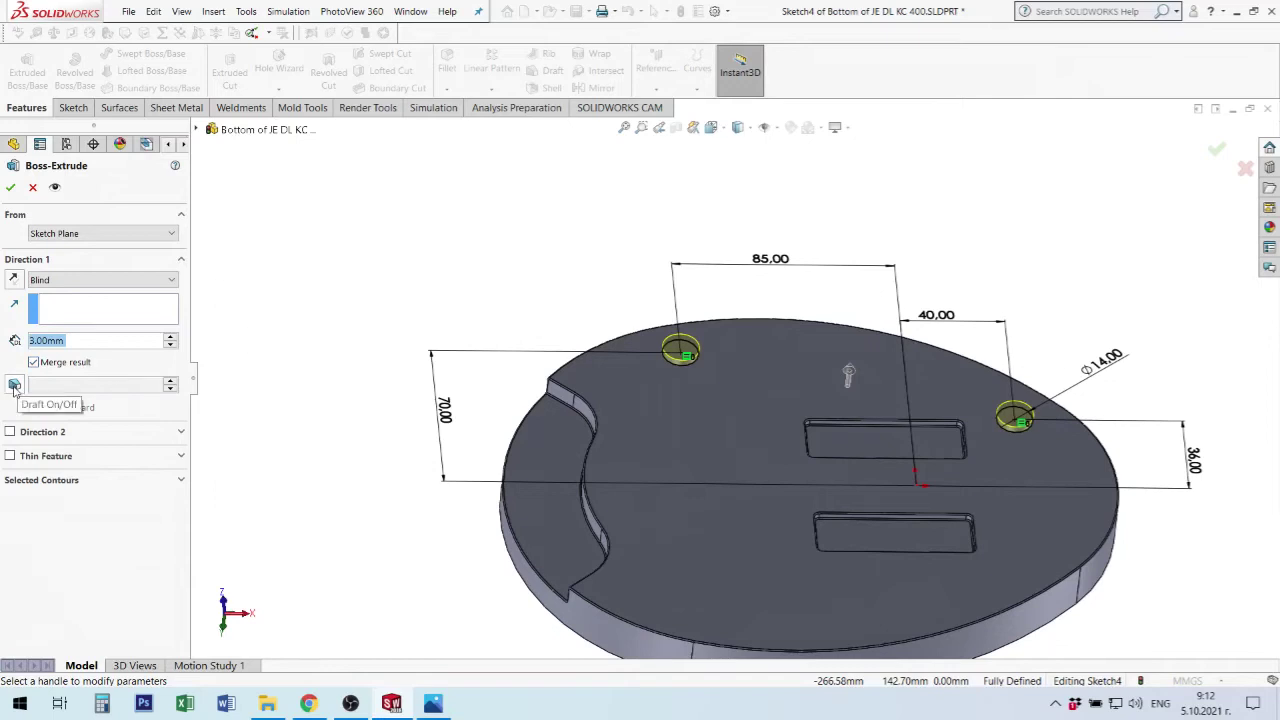
Turn on draft for the 3 mm boss extrusion and raise the angle from 5° to 10°.
left_click(14, 386)
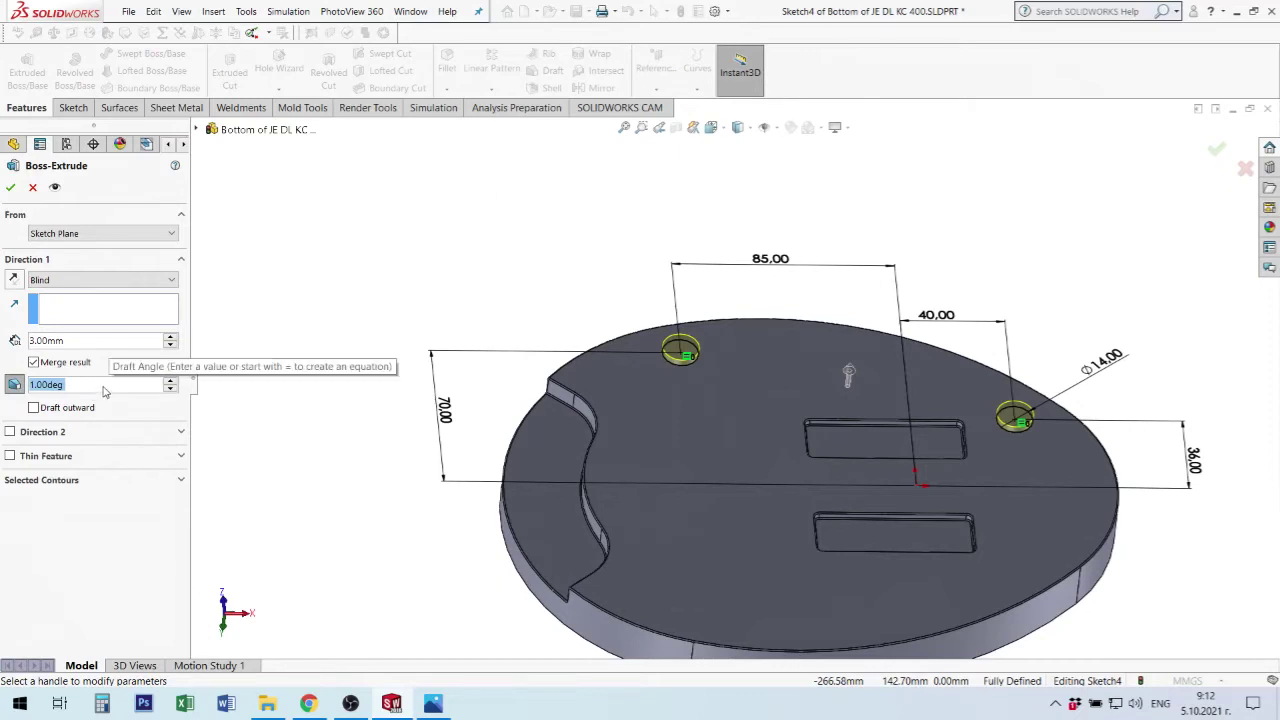
type("5")
key("Return")
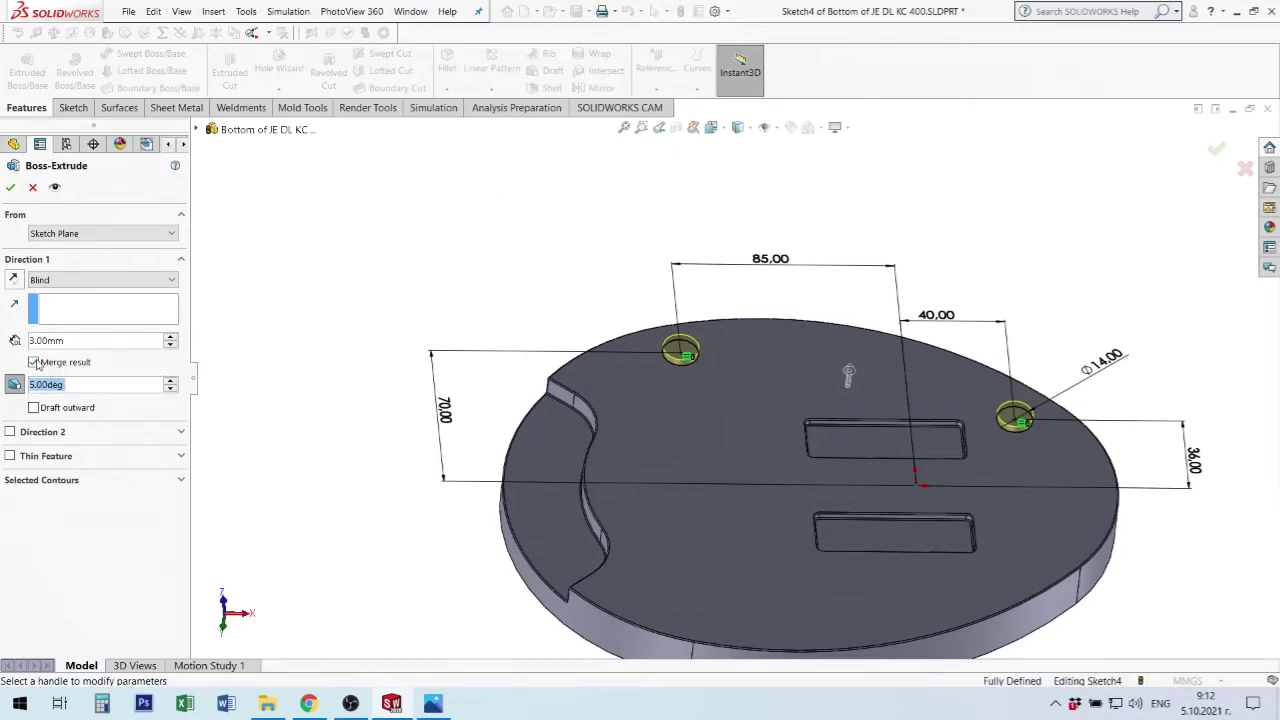
middle_click_drag(931, 490, 916, 345)
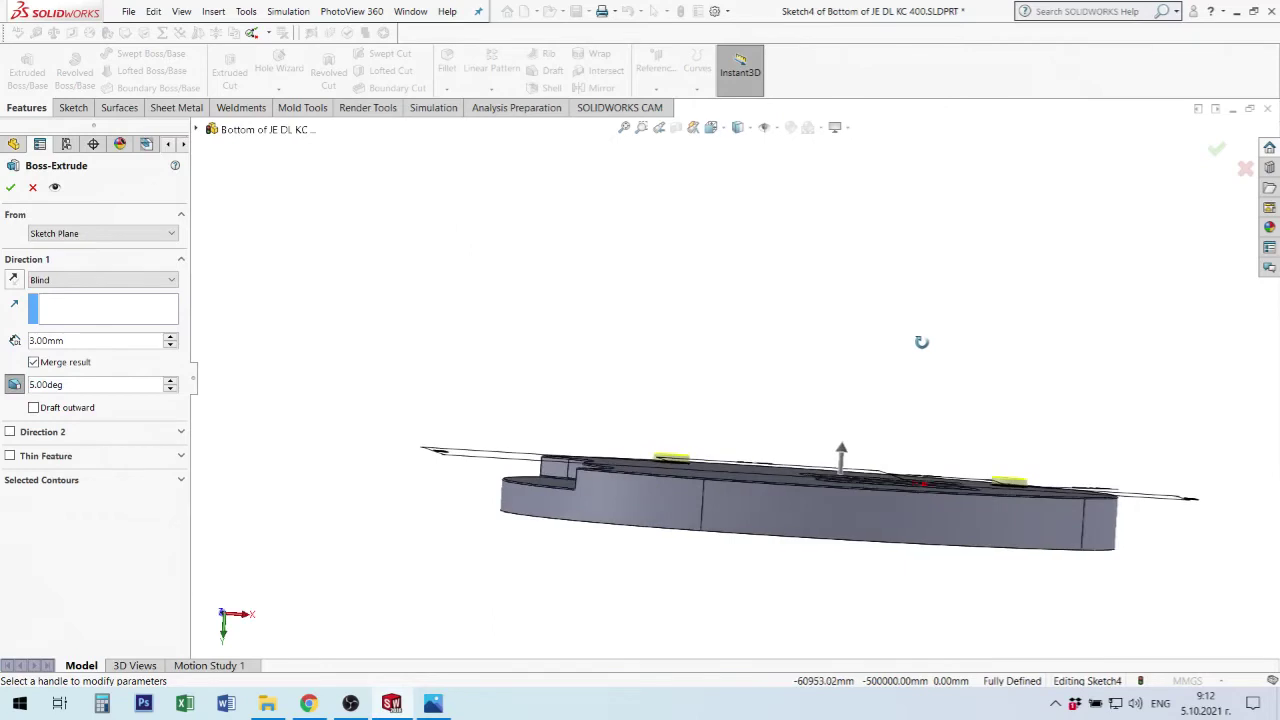
scroll(667, 477, "down", 5)
scroll(628, 523, "down", 2)
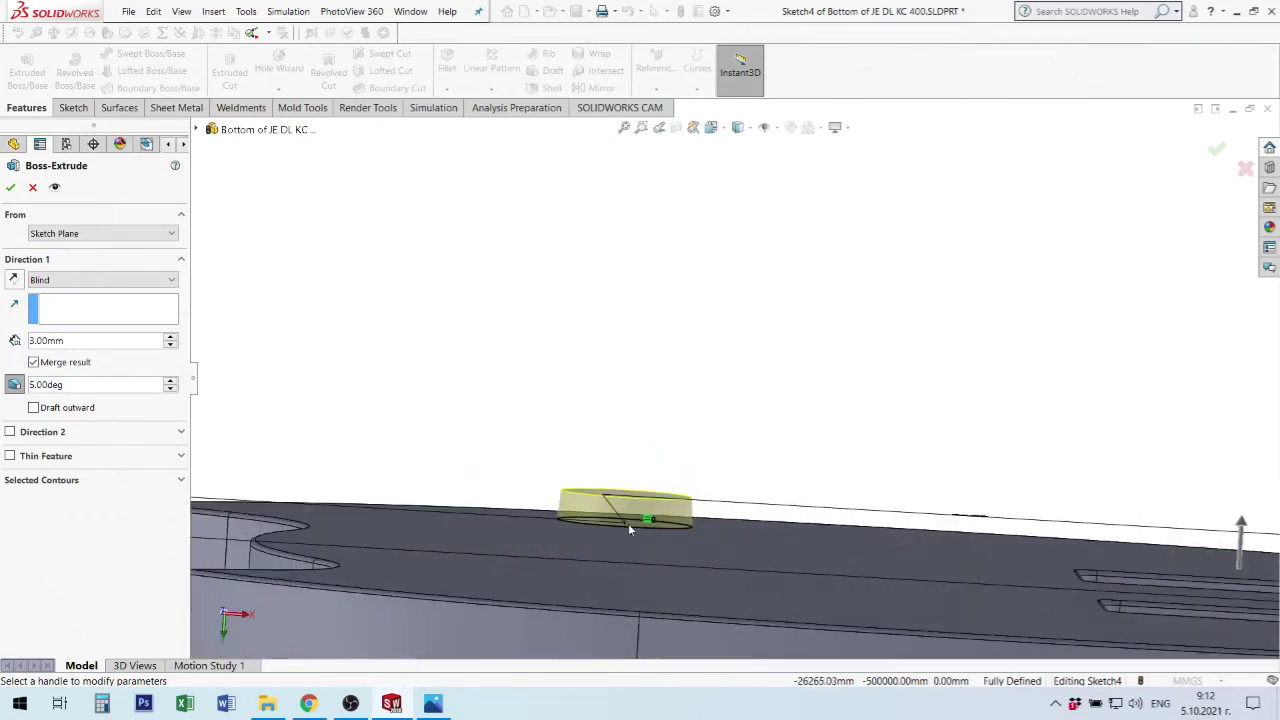
left_click(86, 384)
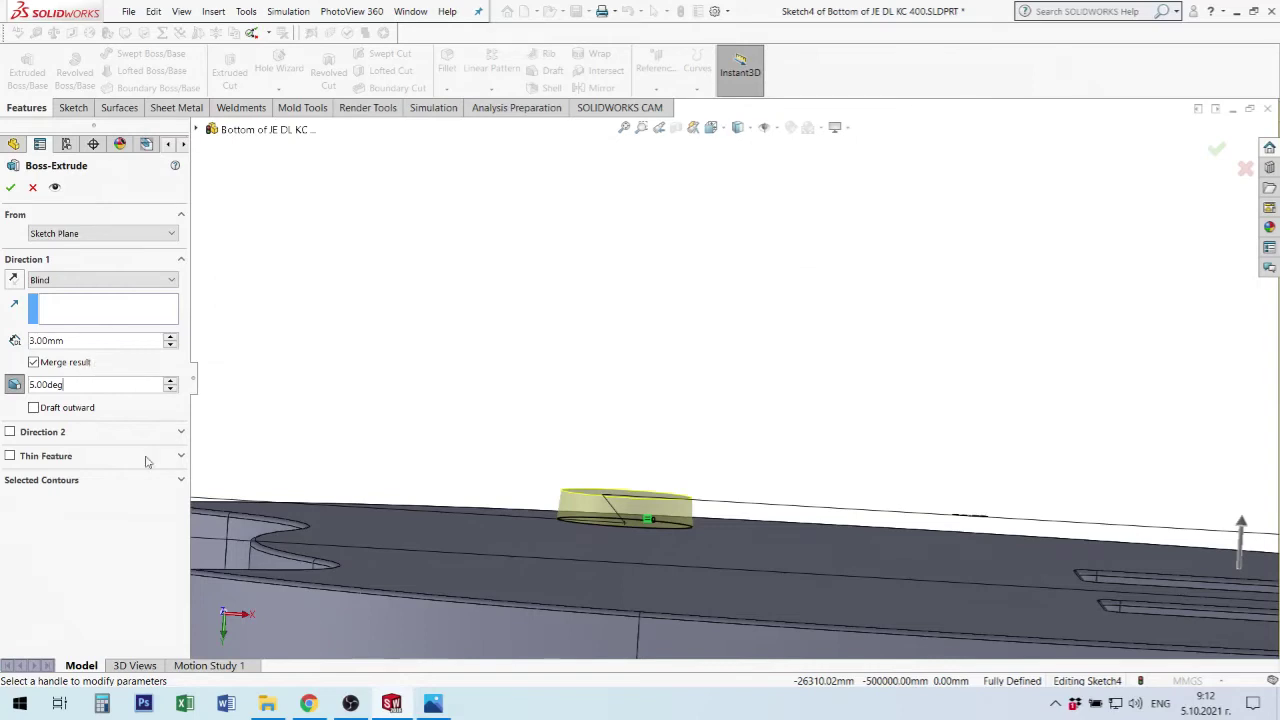
left_click(171, 380)
left_click(171, 380)
left_click(171, 380)
left_click(171, 380)
left_click(171, 380)
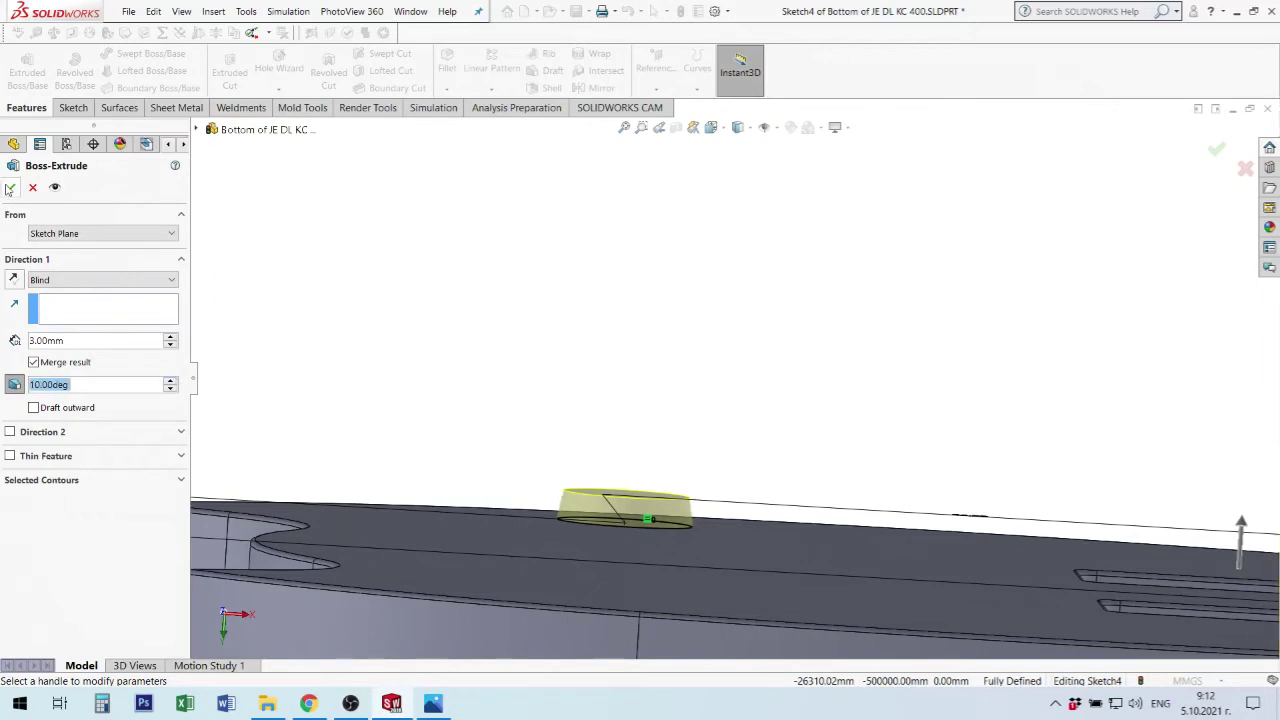
Accept the drafted bosses and orbit to view the plate's top face.
left_click(10, 187)
middle_click_drag(650, 517, 994, 451)
scroll(994, 451, "down", 5)
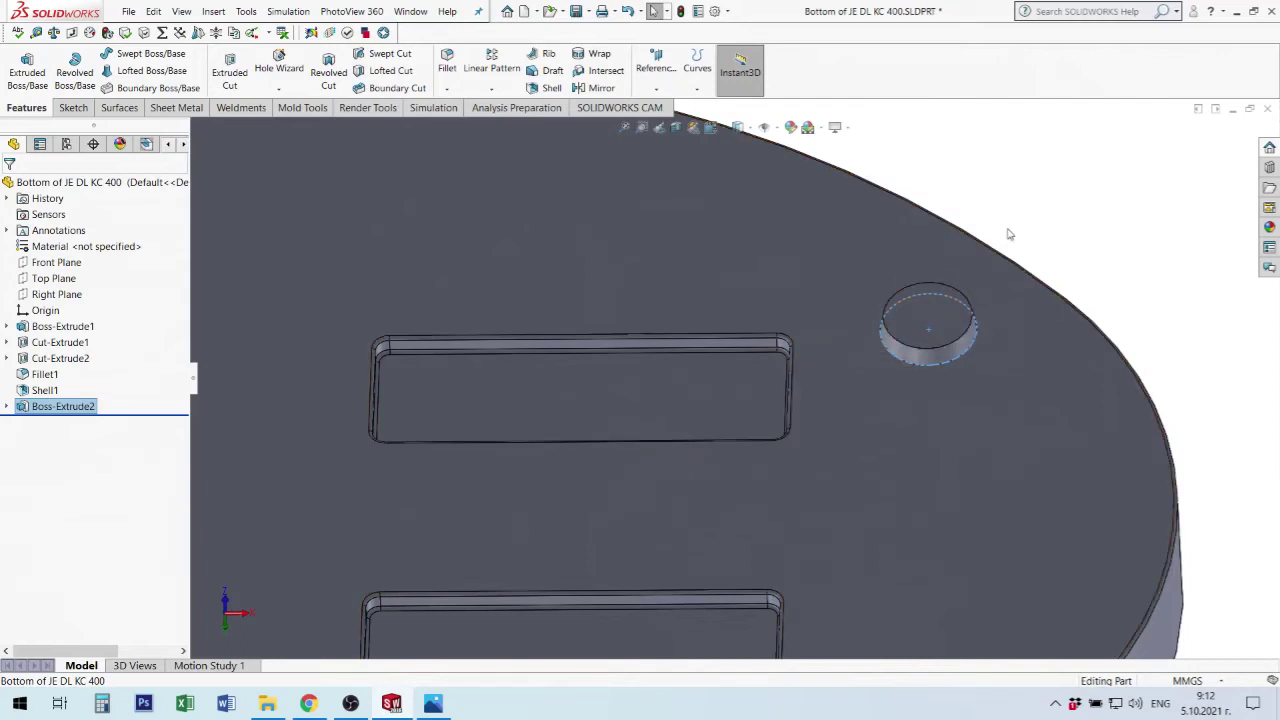
Start a sketch on the right boss top and draw circles centred on both bosses.
left_click(928, 320)
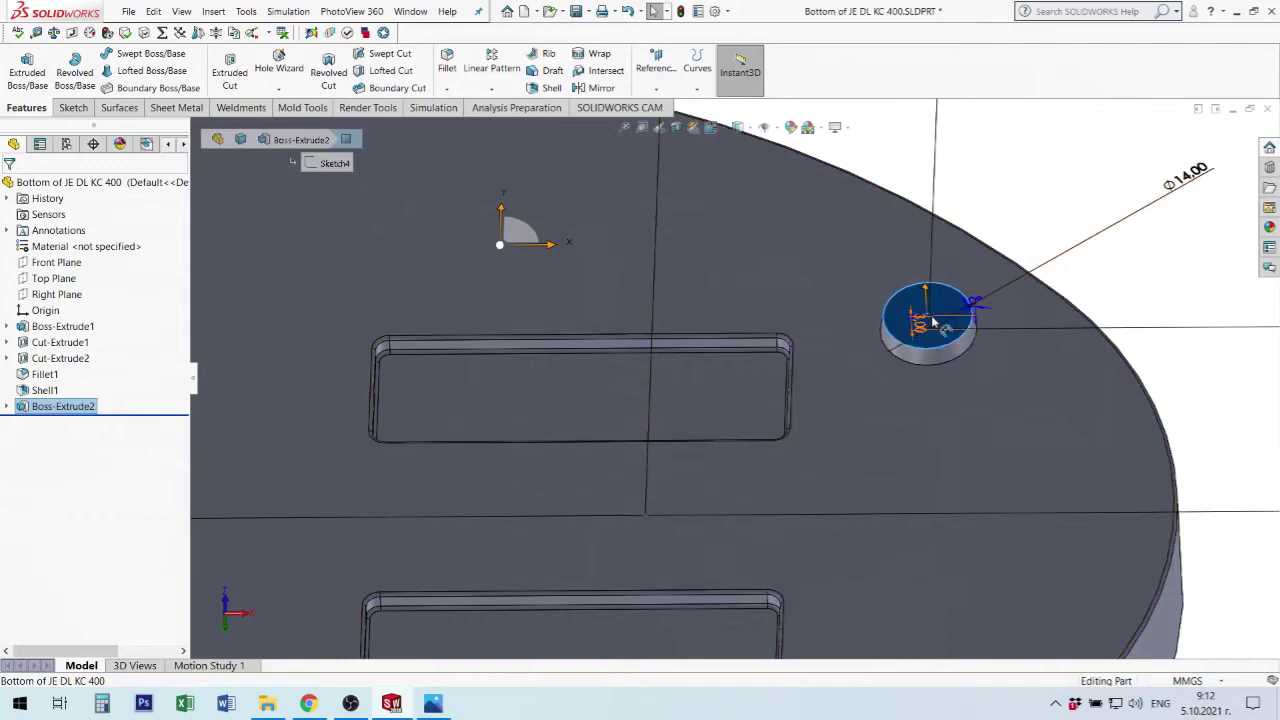
left_click(938, 306)
left_click(1004, 265)
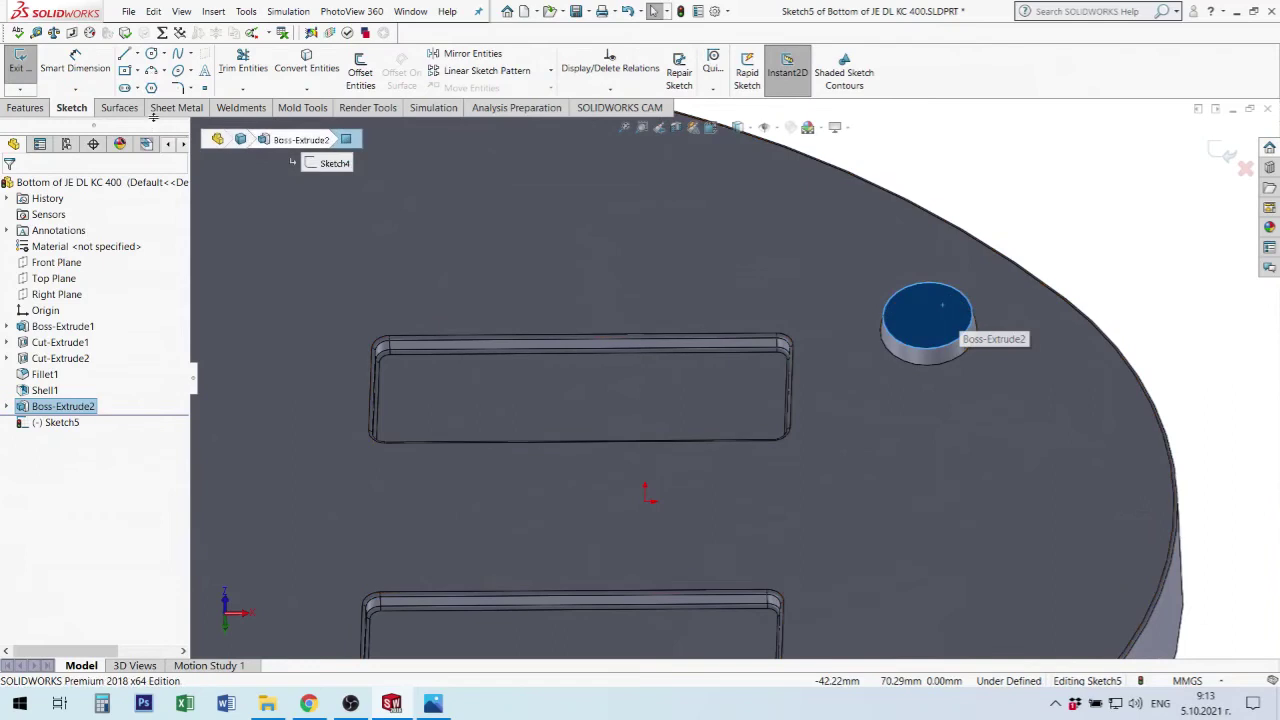
left_click(151, 53)
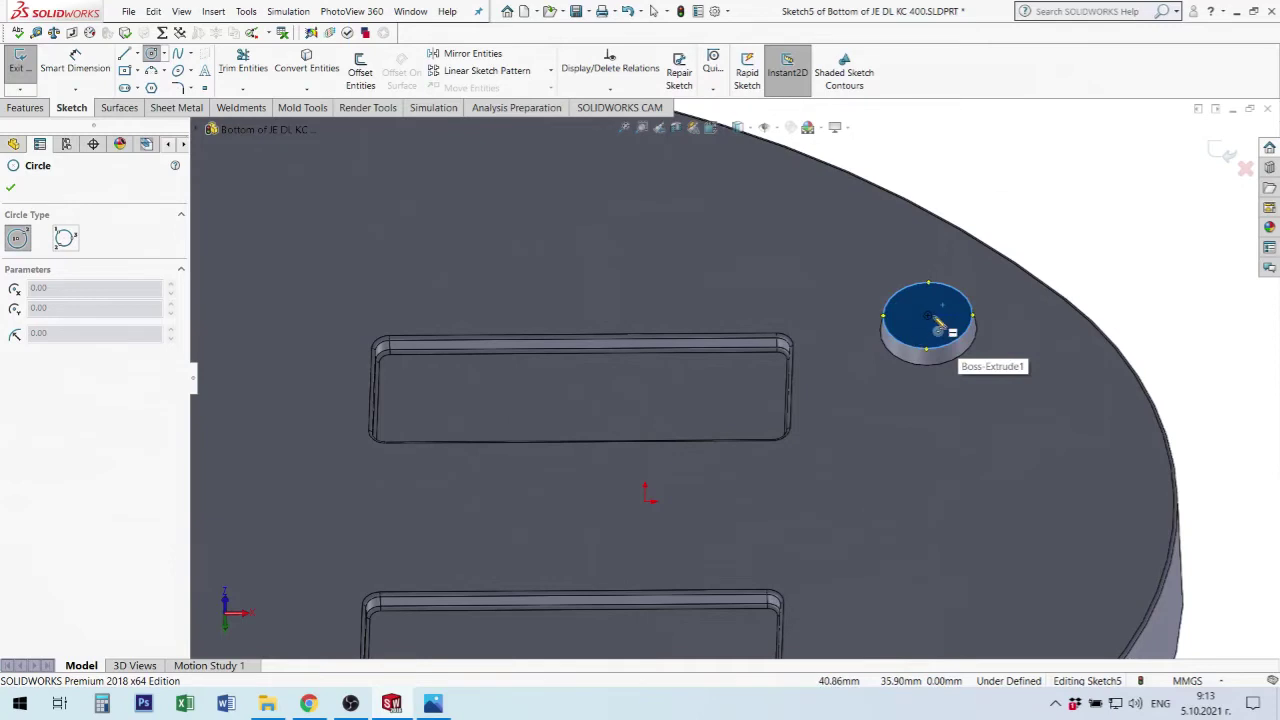
left_click(928, 316)
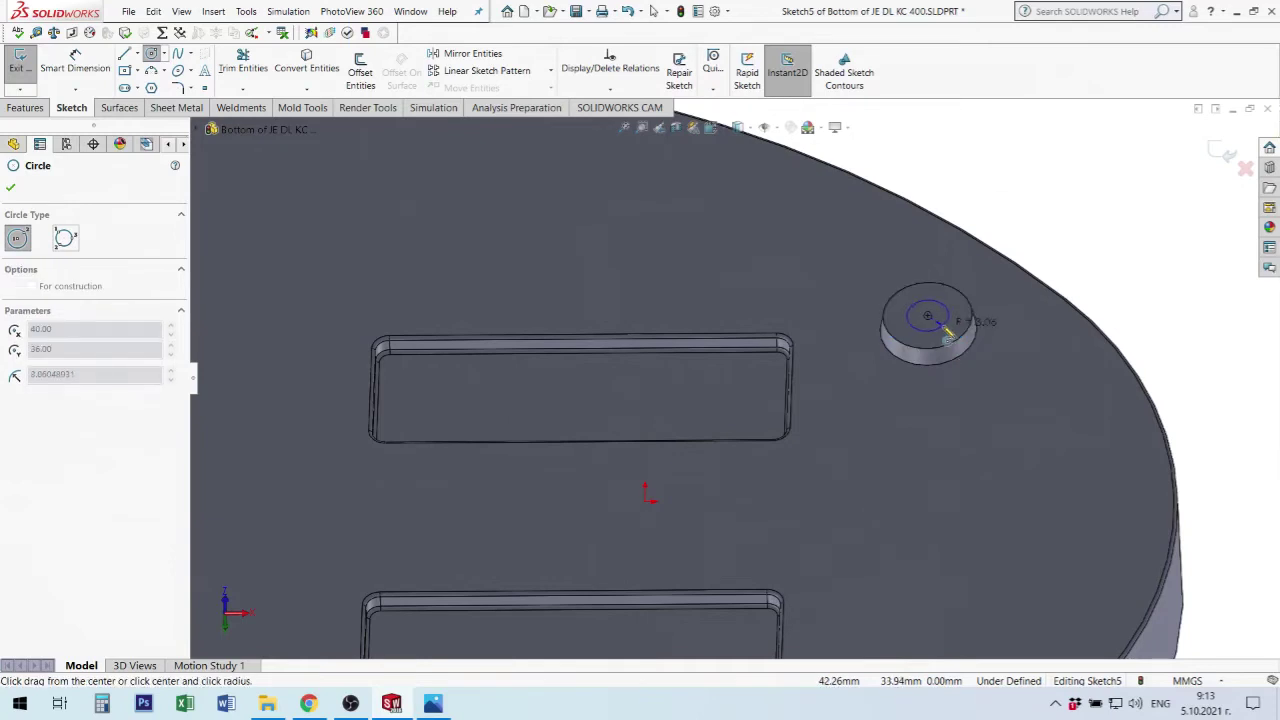
left_click(968, 322)
middle_click_drag(965, 322, 760, 316)
scroll(760, 316, "up", 3)
scroll(457, 290, "down", 5)
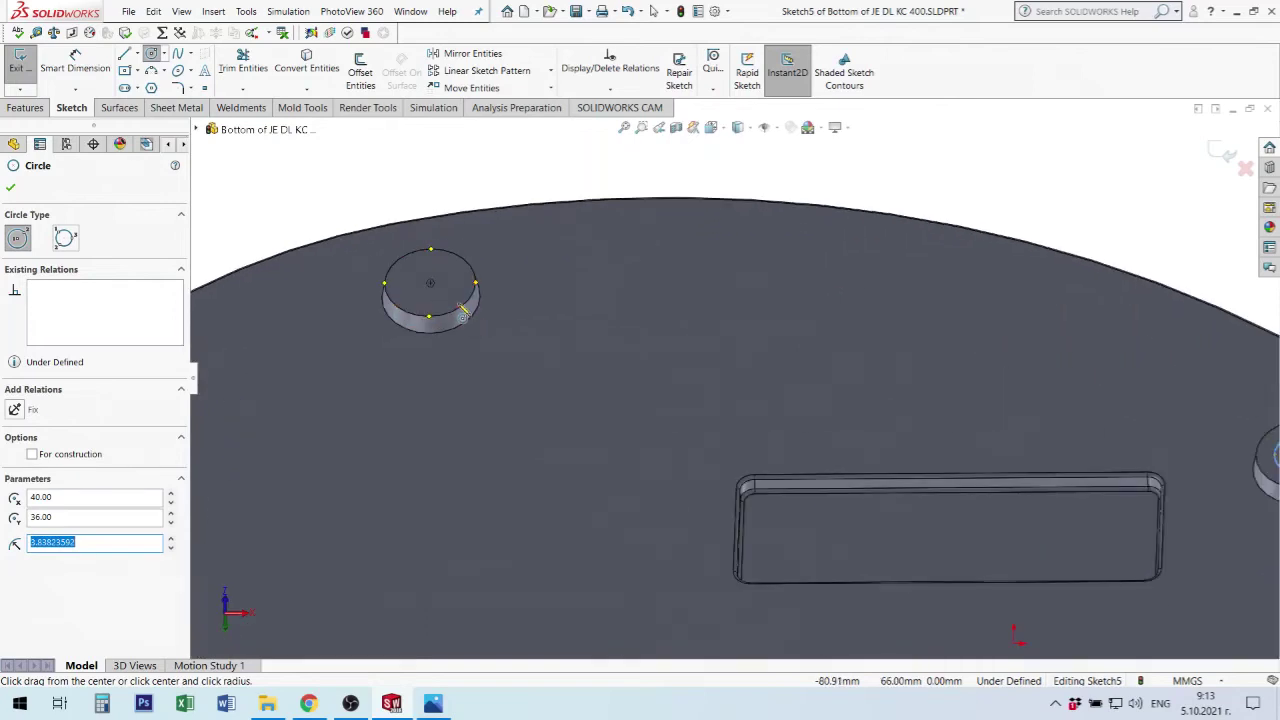
left_click(430, 283)
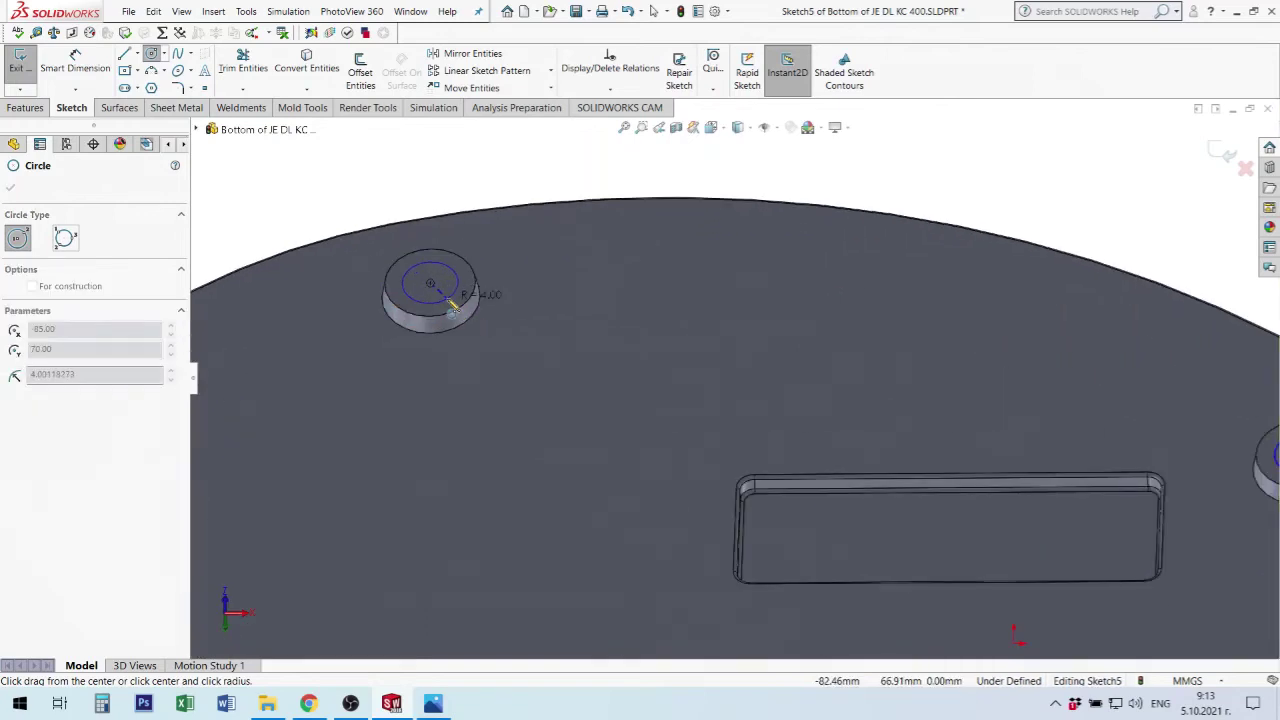
left_click(453, 305)
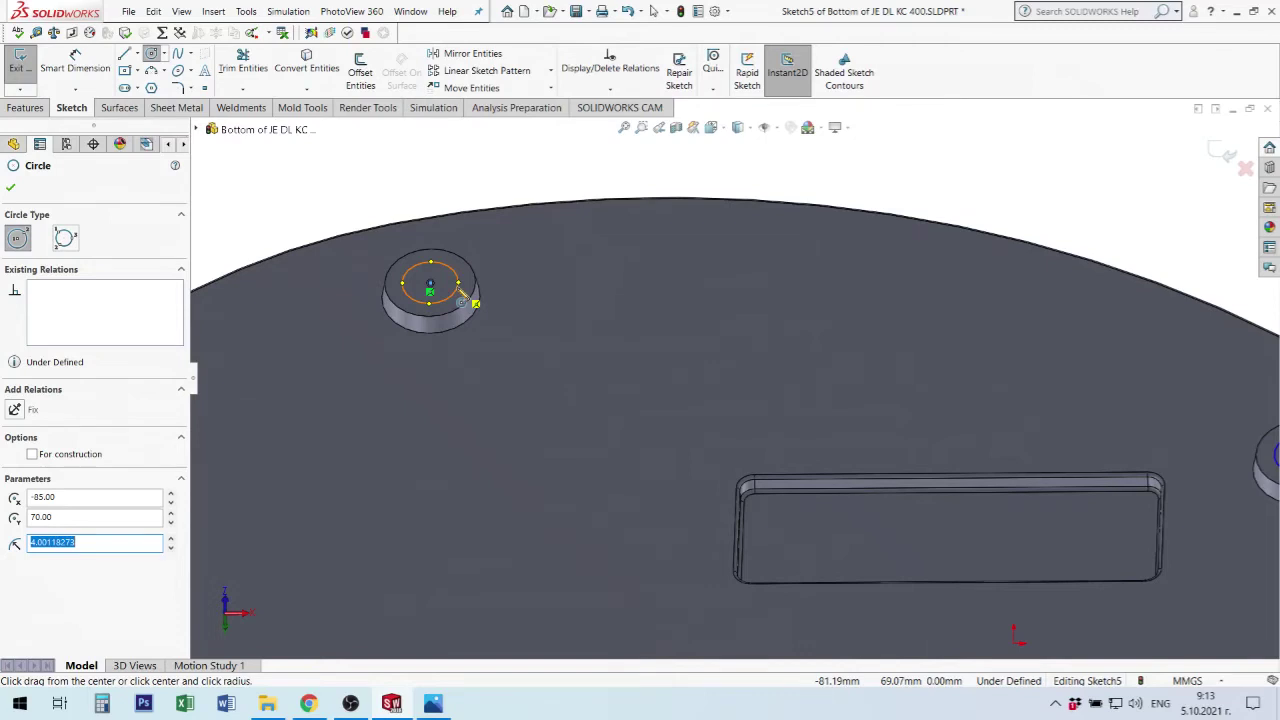
key("Escape")
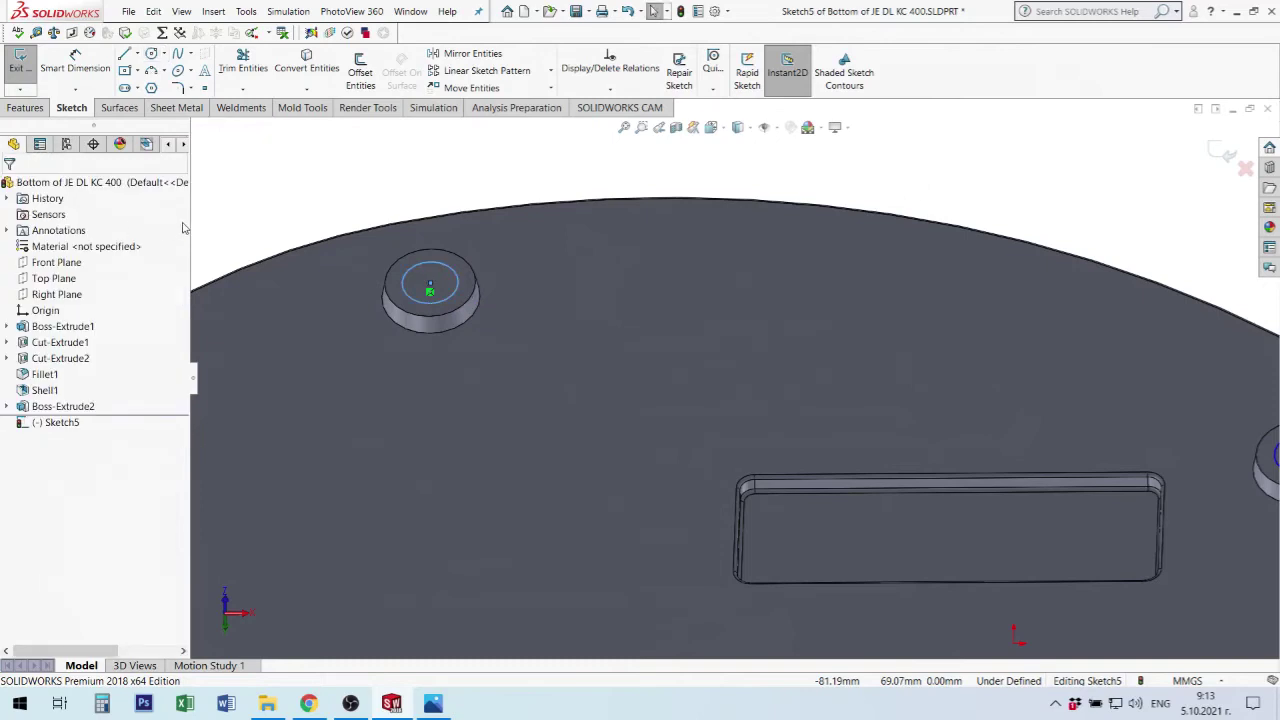
Add an Equal relation between the left and right boss circles.
left_click(451, 308)
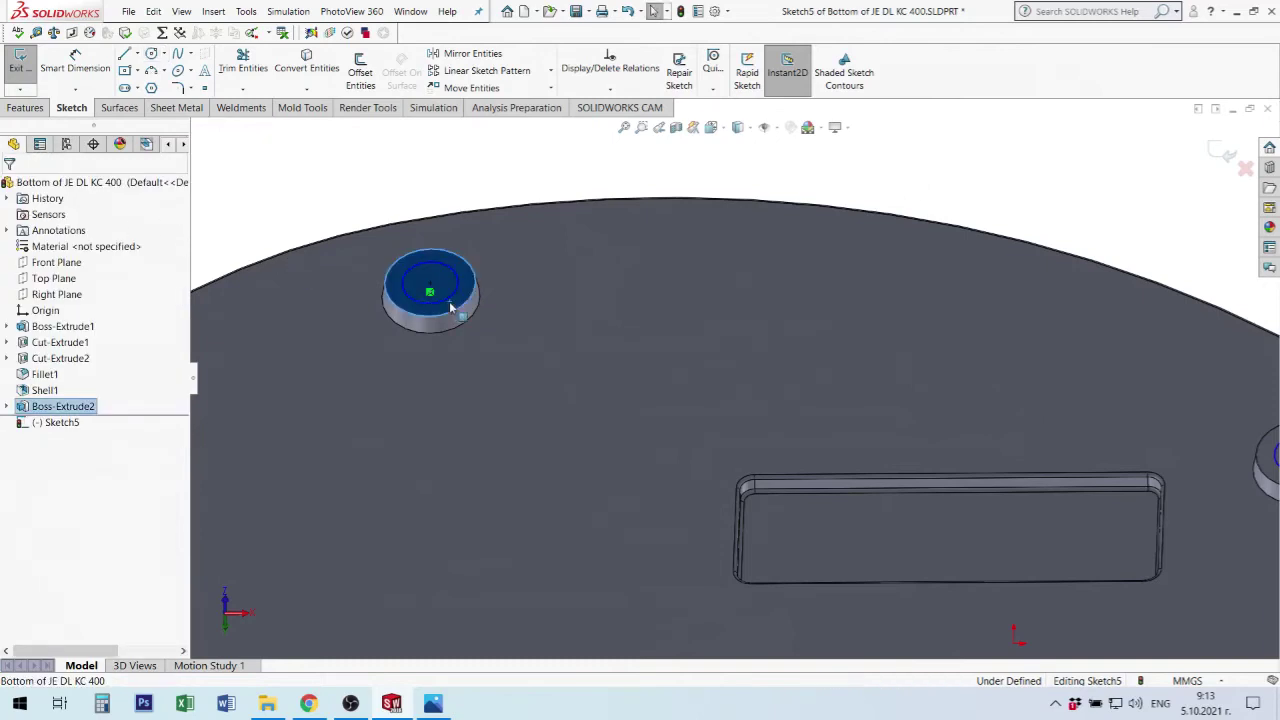
left_click(451, 300)
scroll(760, 378, "up", 3)
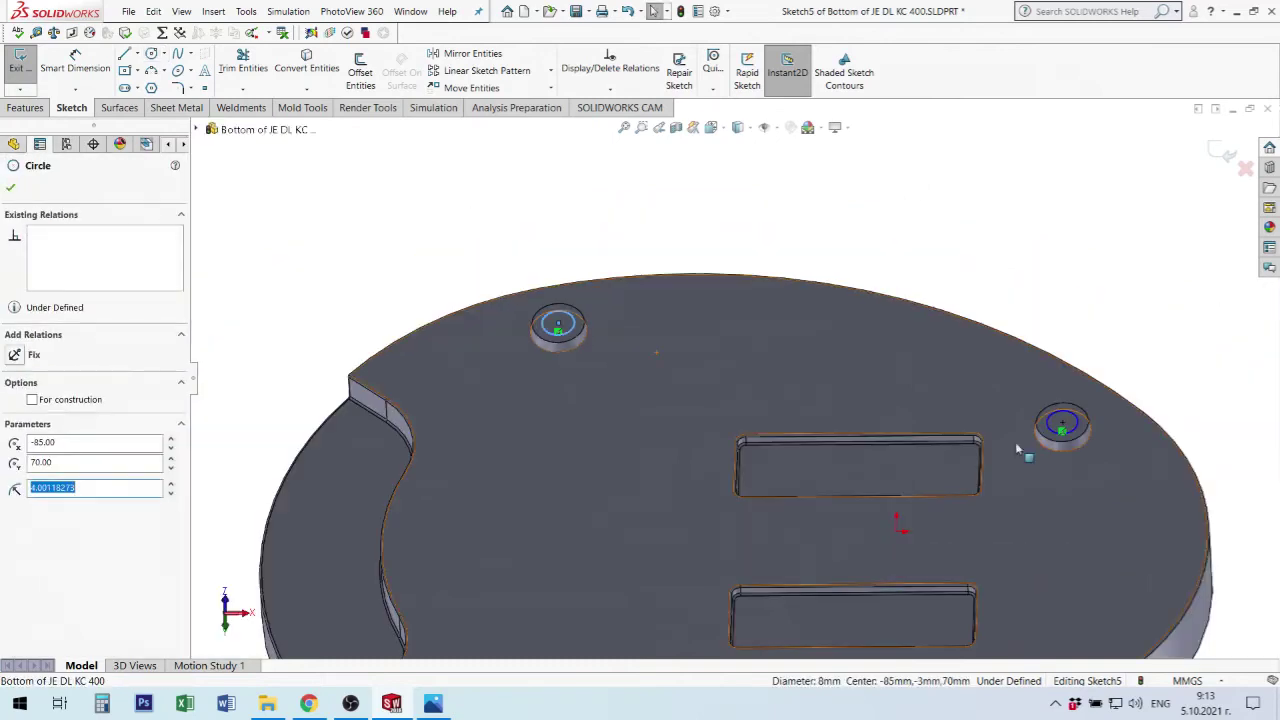
scroll(1049, 403, "up", 2)
left_click(1043, 393, "ctrl")
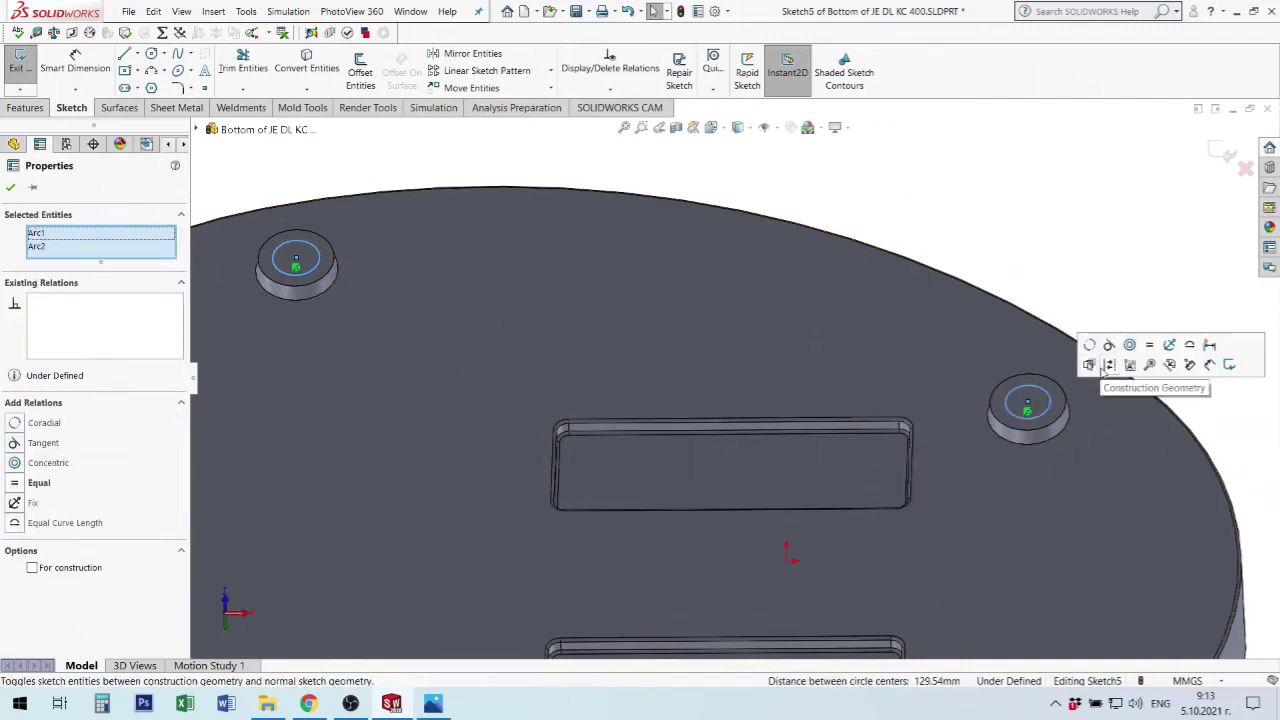
left_click(1151, 346)
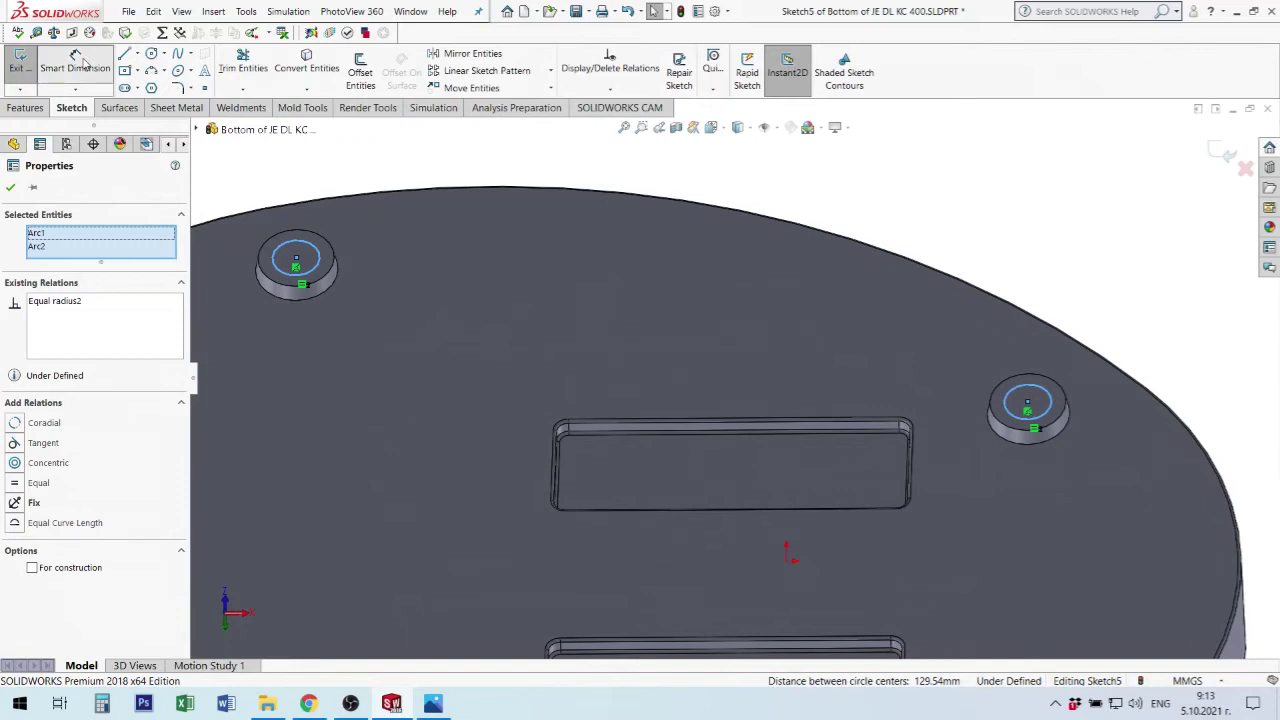
key("Escape")
Dimension the right circle's diameter to 8 mm.
left_click(1043, 393)
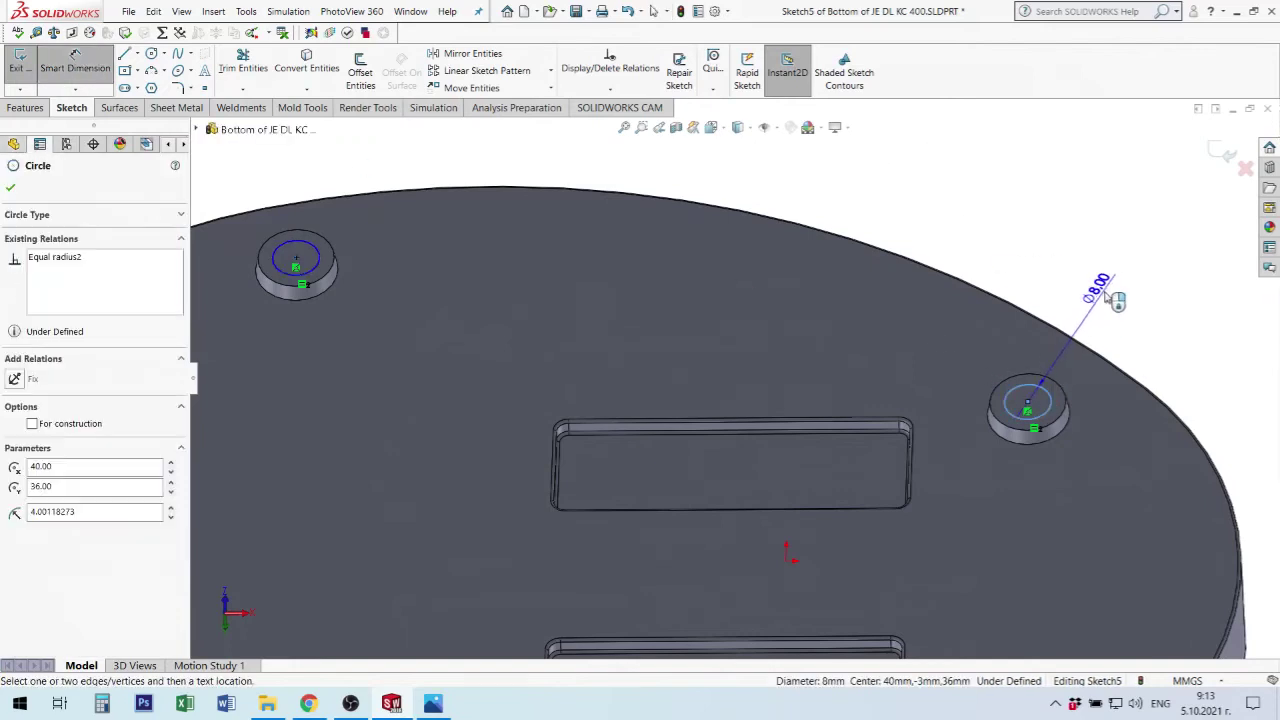
left_click(1115, 292)
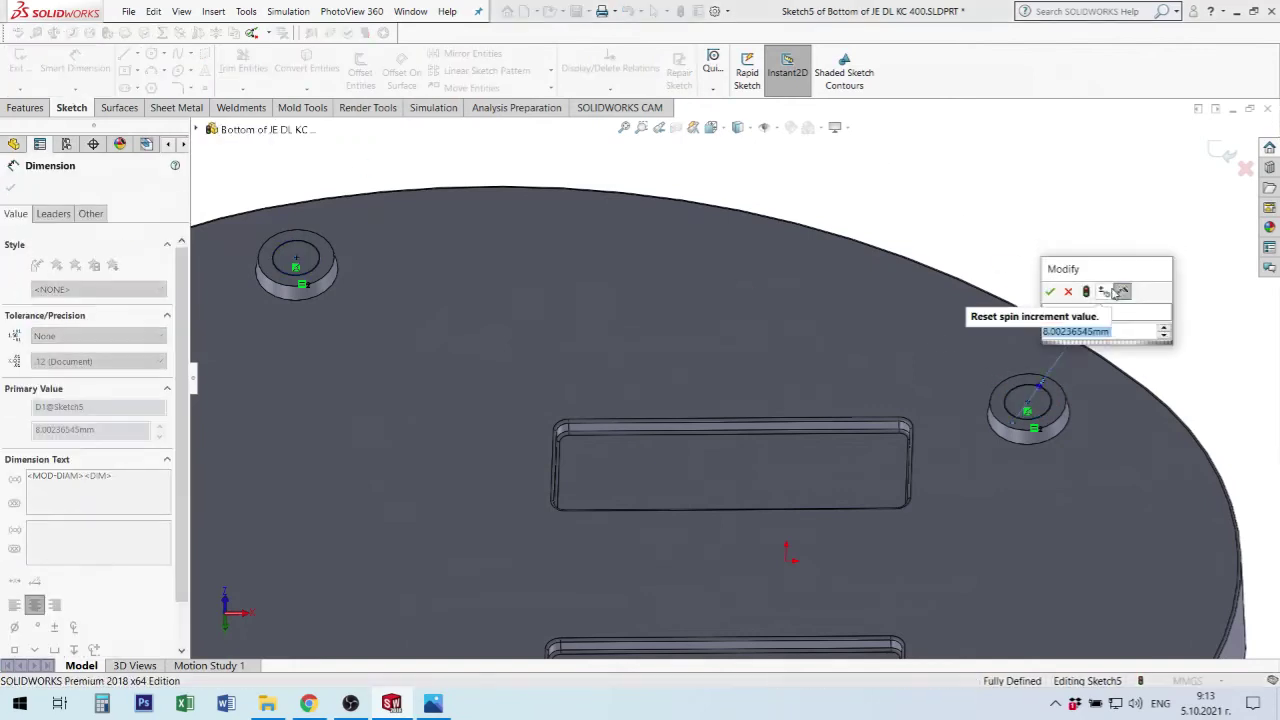
type("8")
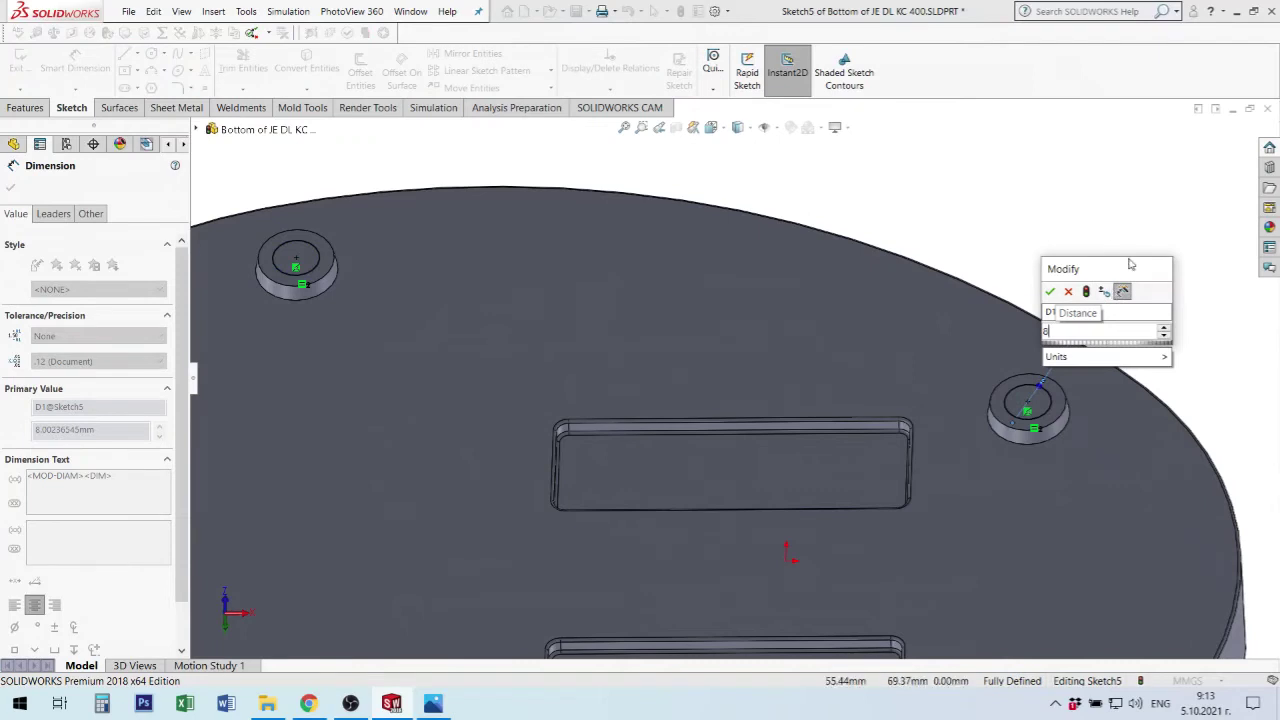
left_click(1051, 291)
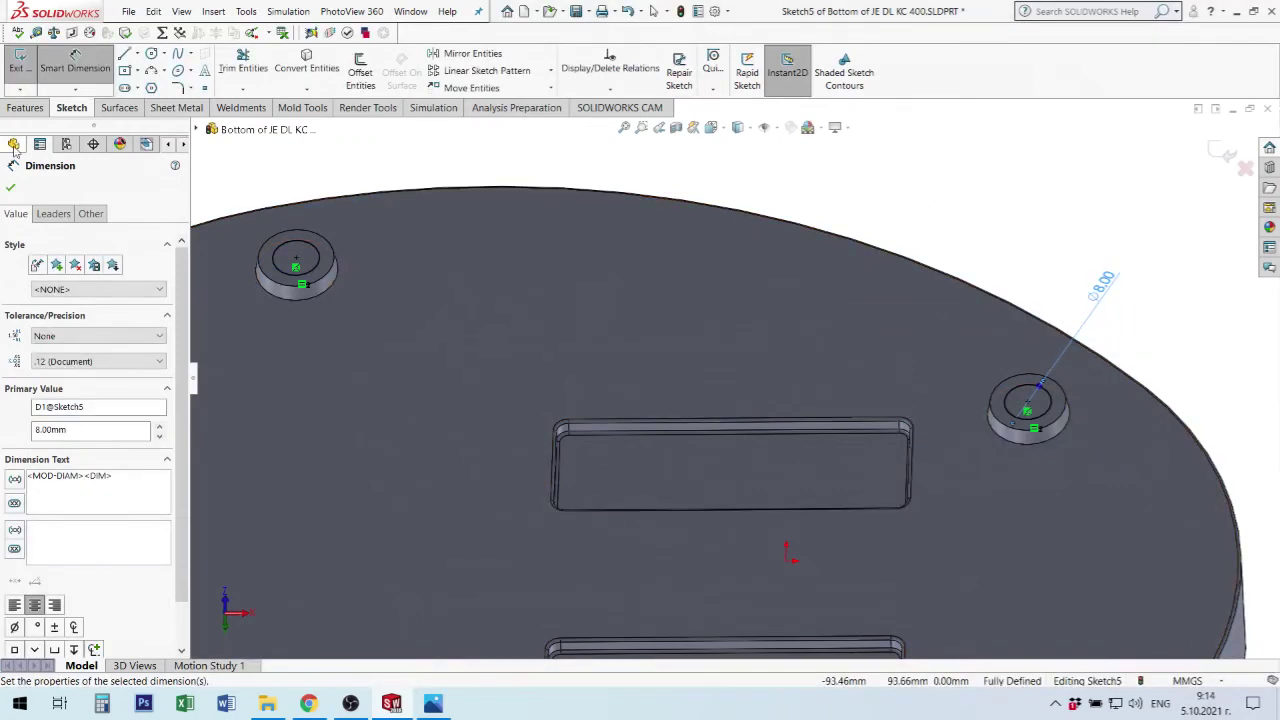
left_click(30, 108)
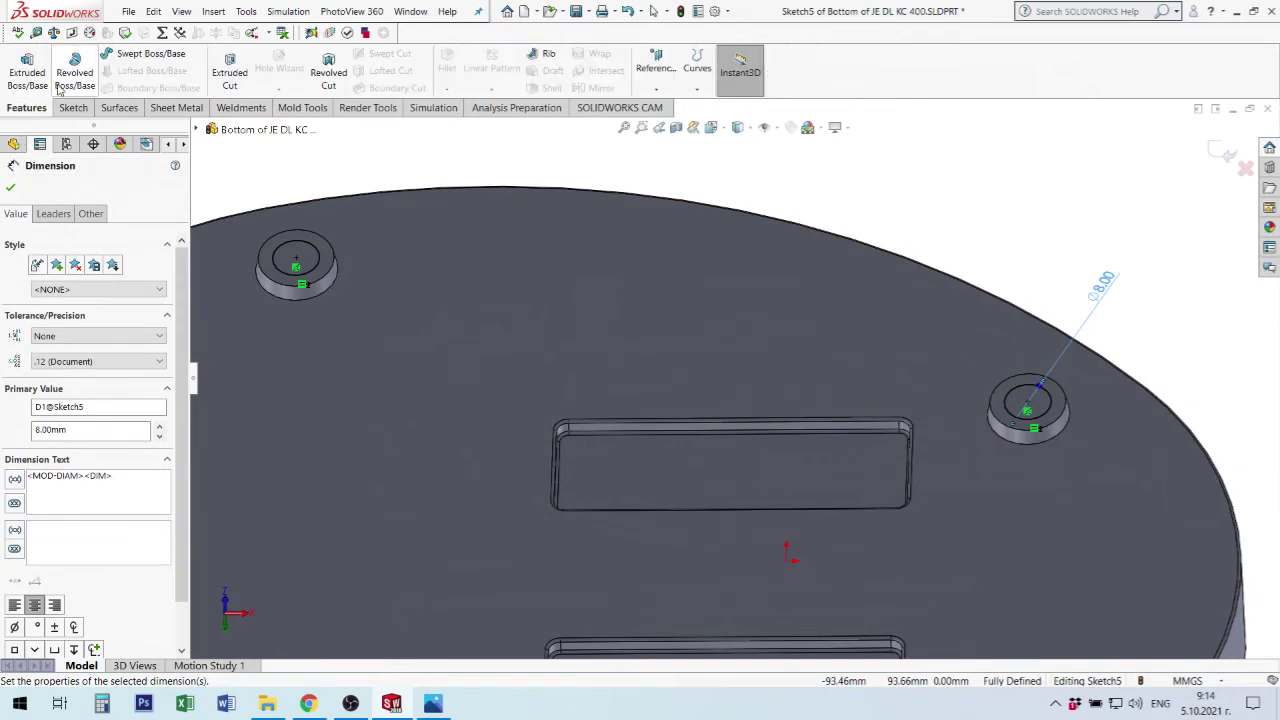
left_click(230, 75)
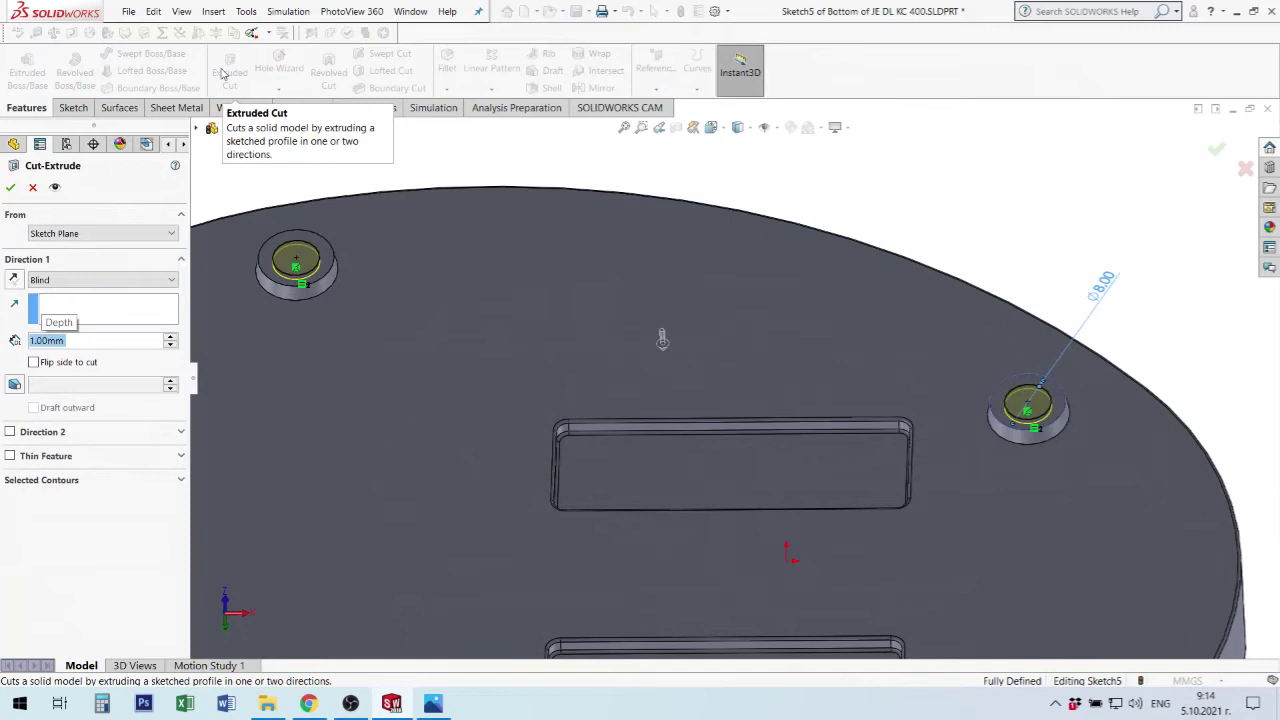
left_click(10, 187)
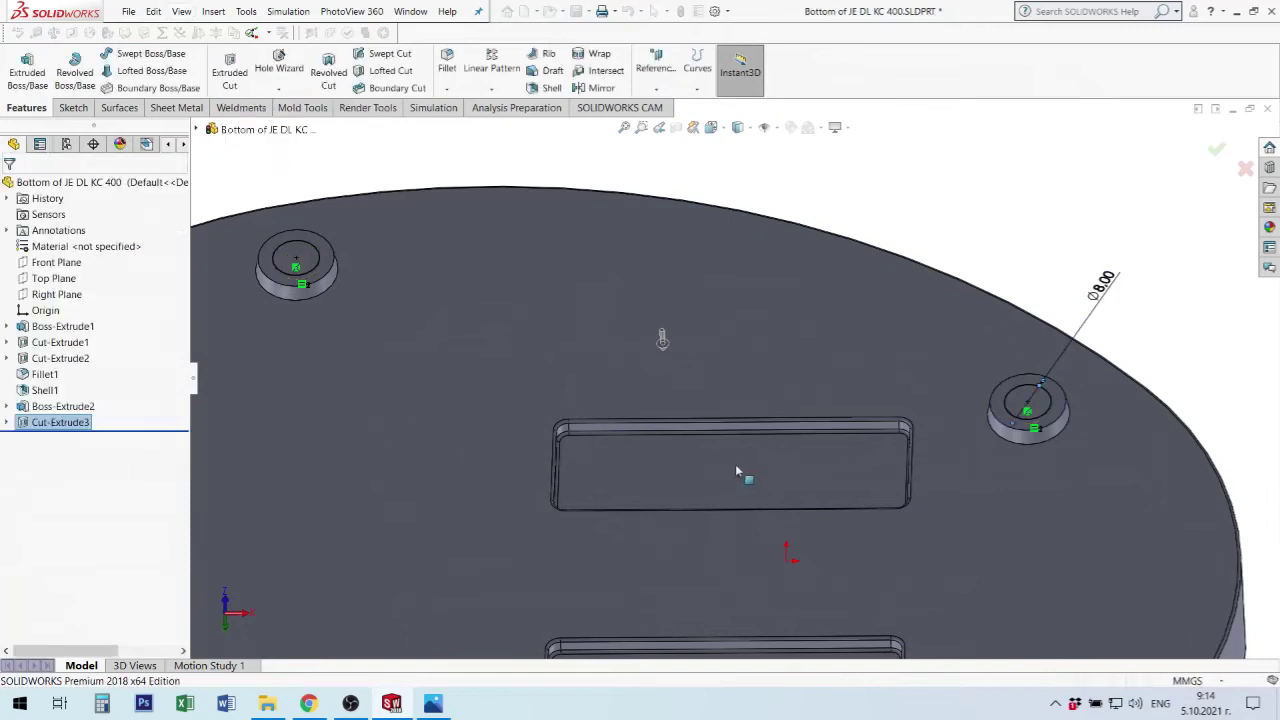
scroll(590, 473, "up", 5)
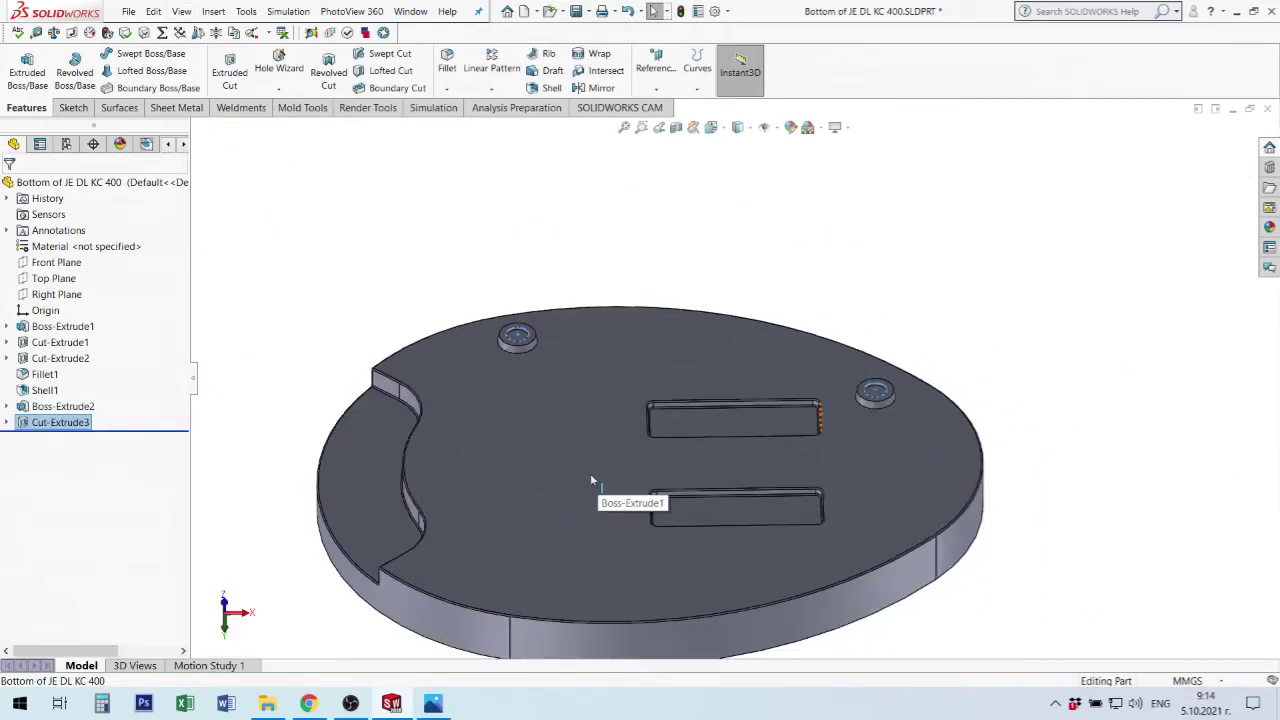
scroll(717, 389, "up", 2)
mouse_move(717, 389)
middle_mouse_down()
mouse_move(716, 485)
mouse_move(822, 404)
middle_mouse_up()
scroll(655, 374, "down", 3)
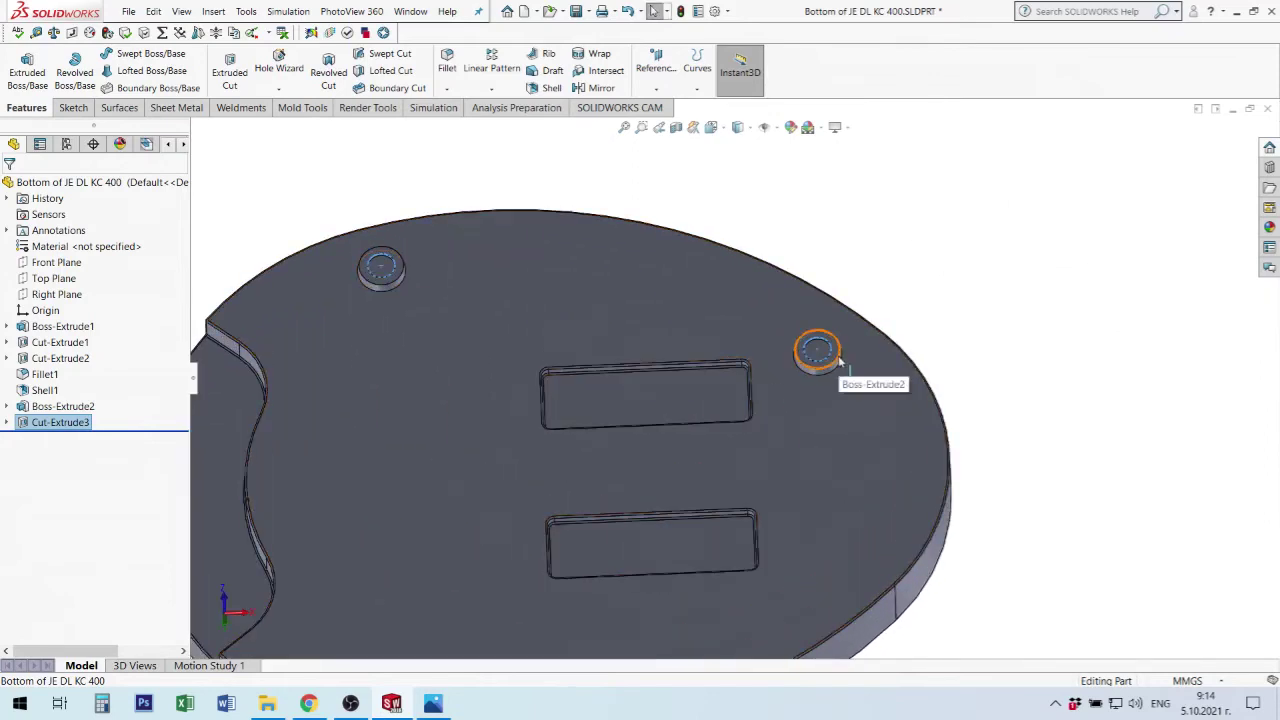
scroll(838, 378, "up", 2)
scroll(832, 395, "up", 2)
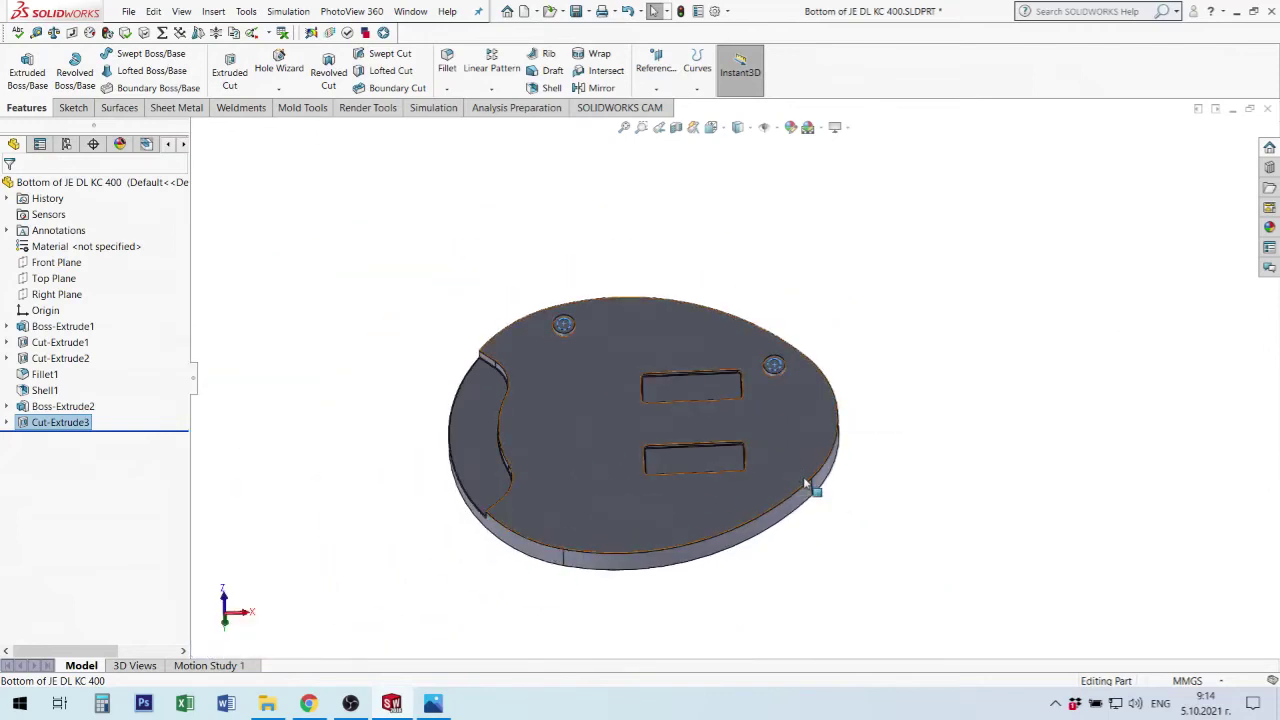
middle_click_drag(665, 476, 851, 401)
key("ctrl+6")
key("Escape")
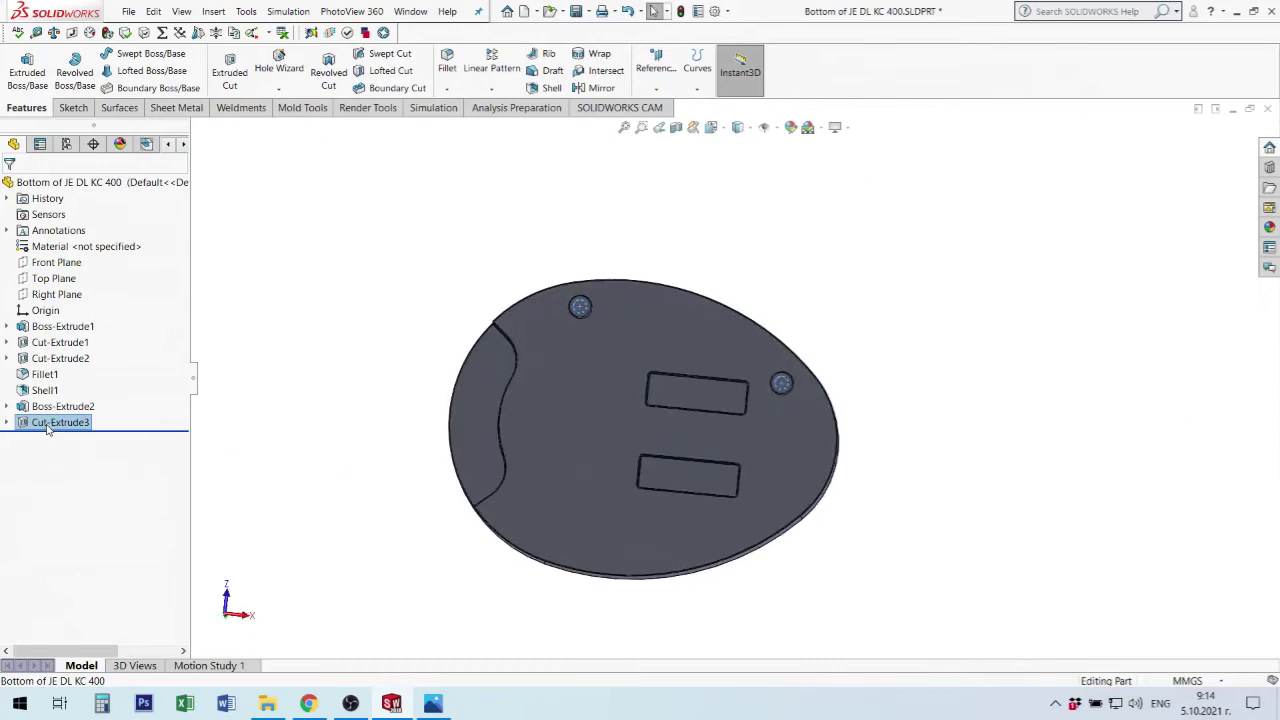
middle_click_drag(574, 392, 580, 290)
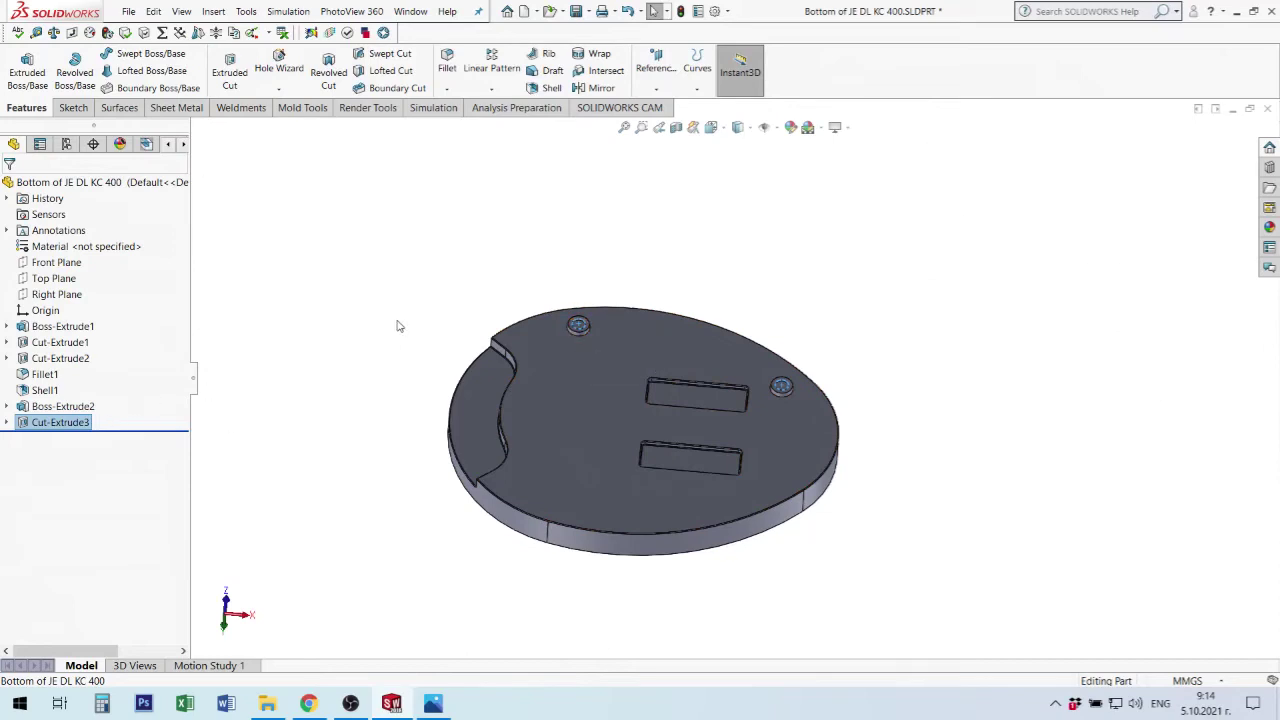
Mirror Boss-Extrude2 and Cut-Extrude3 across the Front Plane to create Mirror1.
left_click(63, 407)
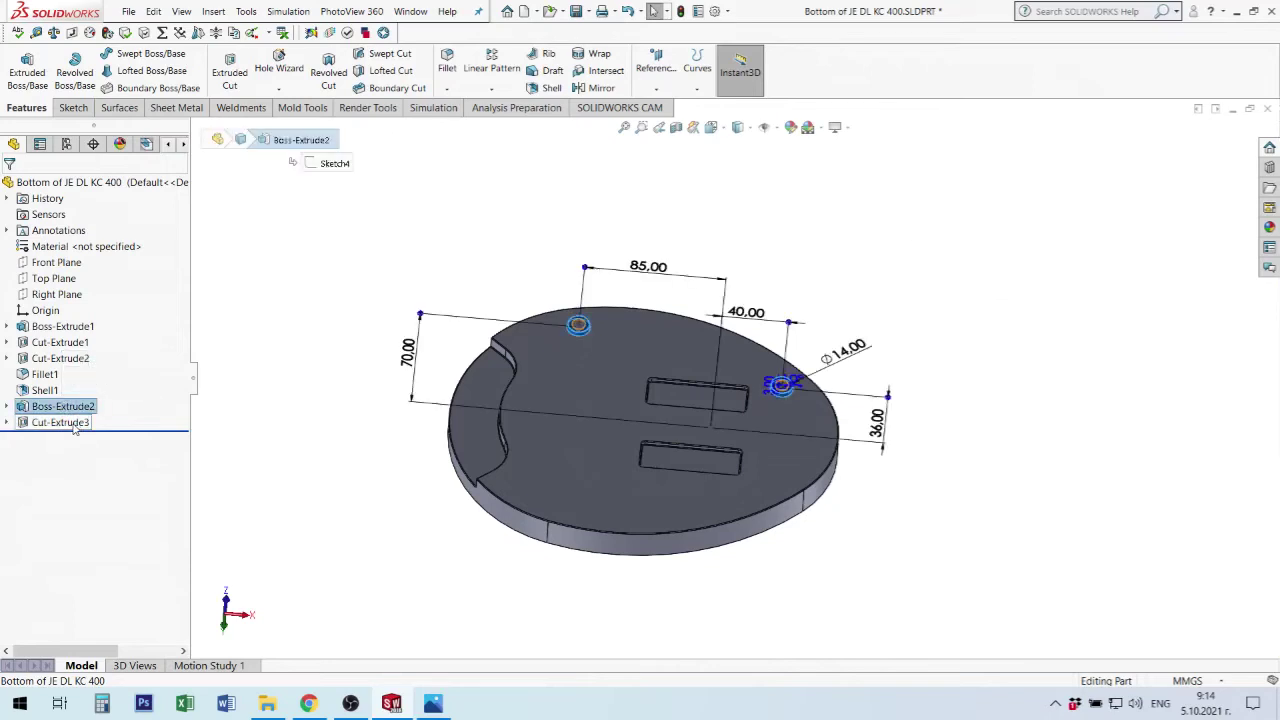
left_click(72, 424, "ctrl")
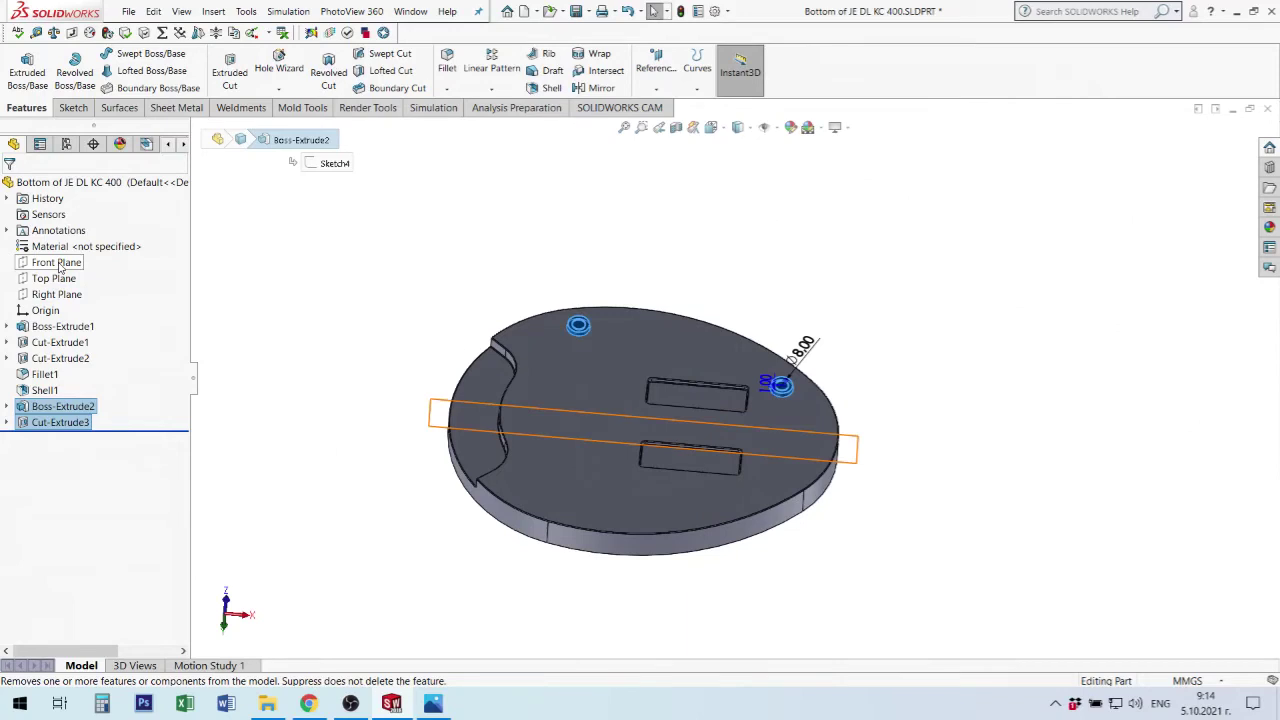
left_click(60, 264, "ctrl")
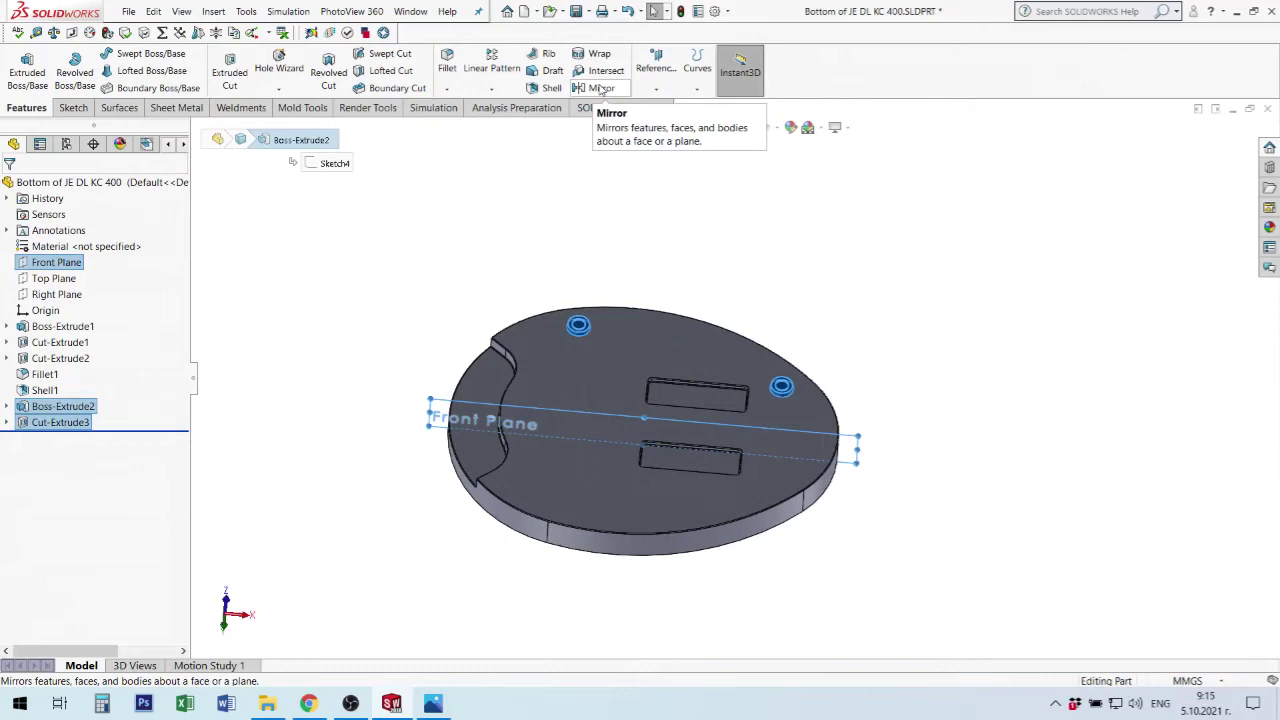
left_click(600, 89)
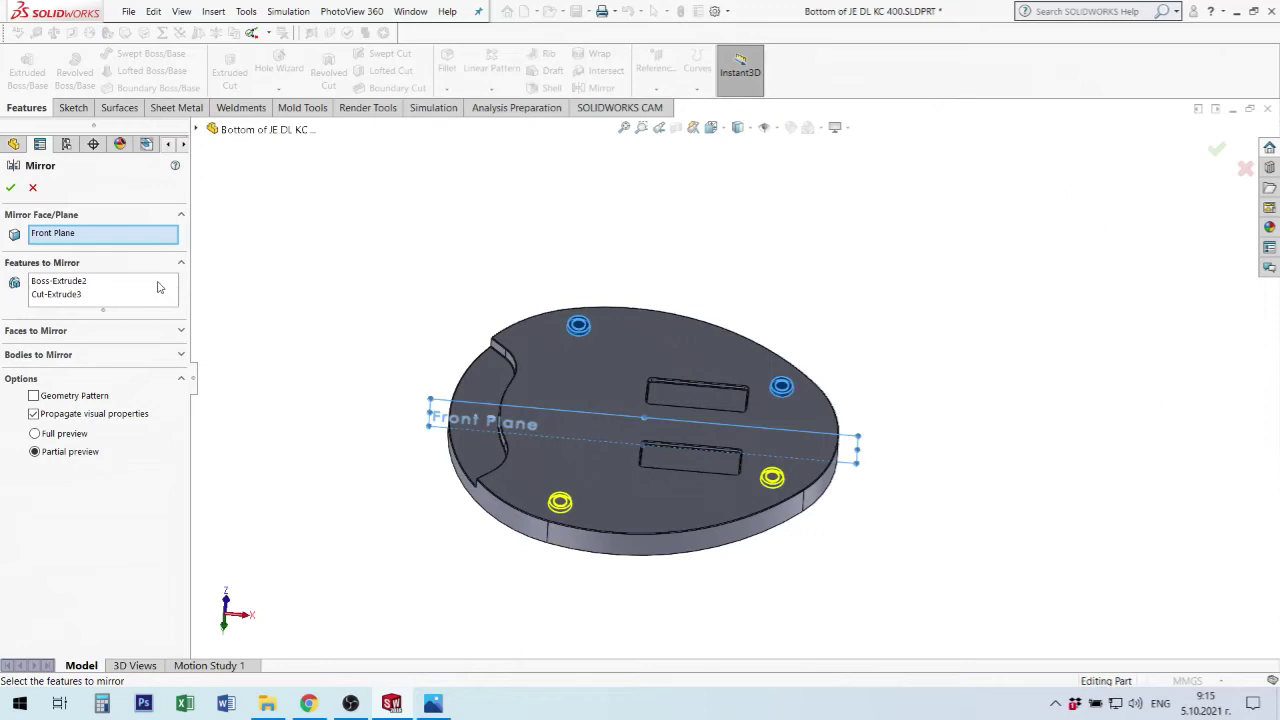
left_click(10, 187)
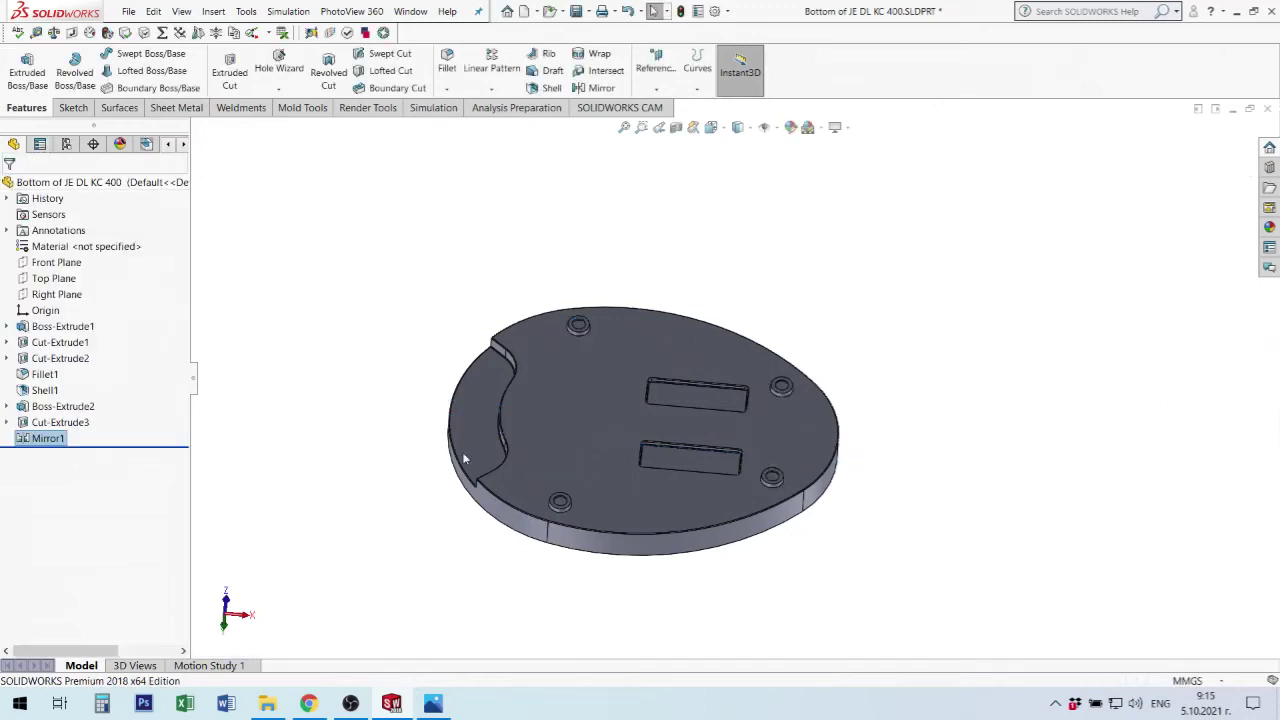
scroll(735, 410, "up", 4)
middle_click_drag(735, 430, 735, 410)
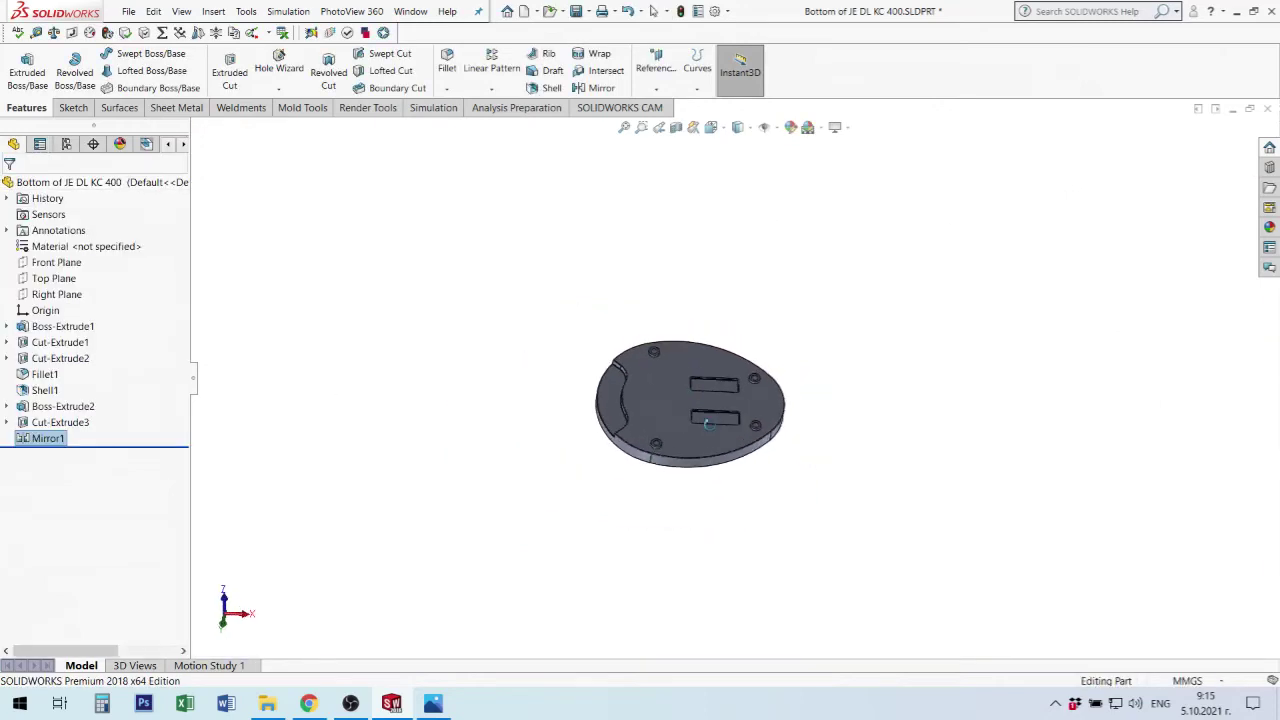
scroll(745, 403, "down", 5)
scroll(755, 396, "down", 1)
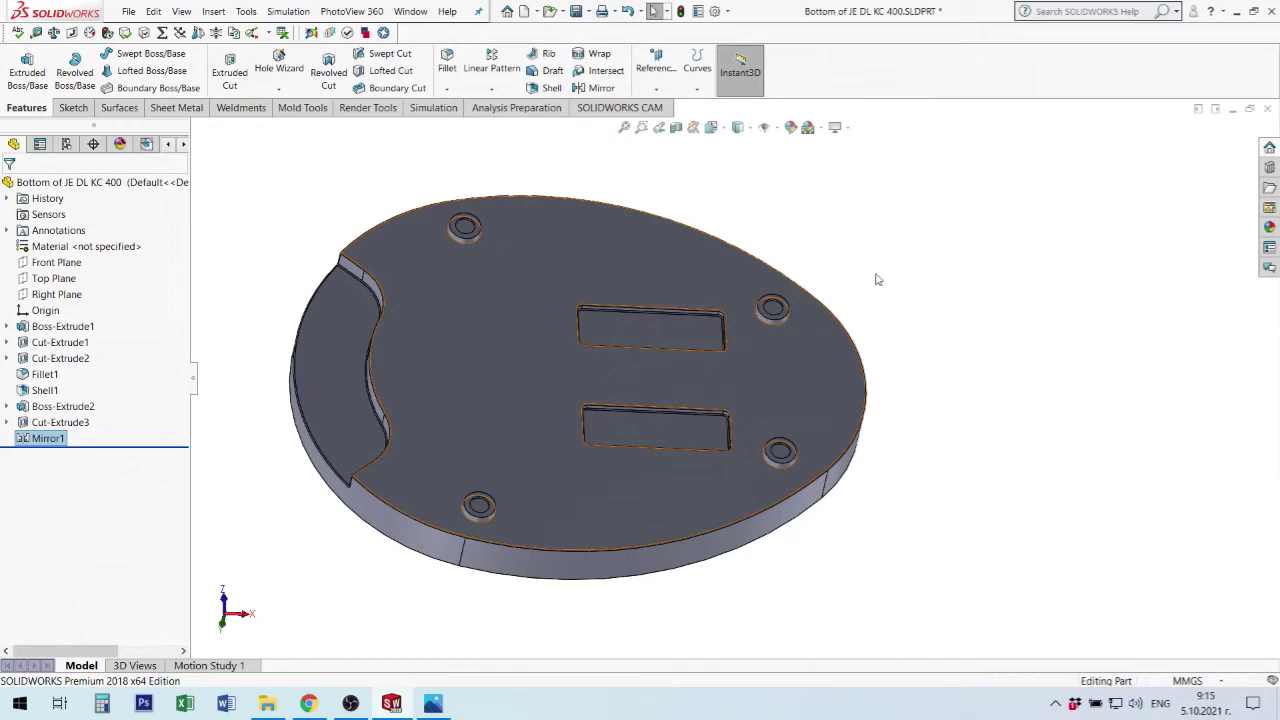
Select the upper slot's floor face and turn the view normal to it.
left_click(934, 291)
scroll(768, 357, "down", 2)
scroll(725, 352, "down", 1)
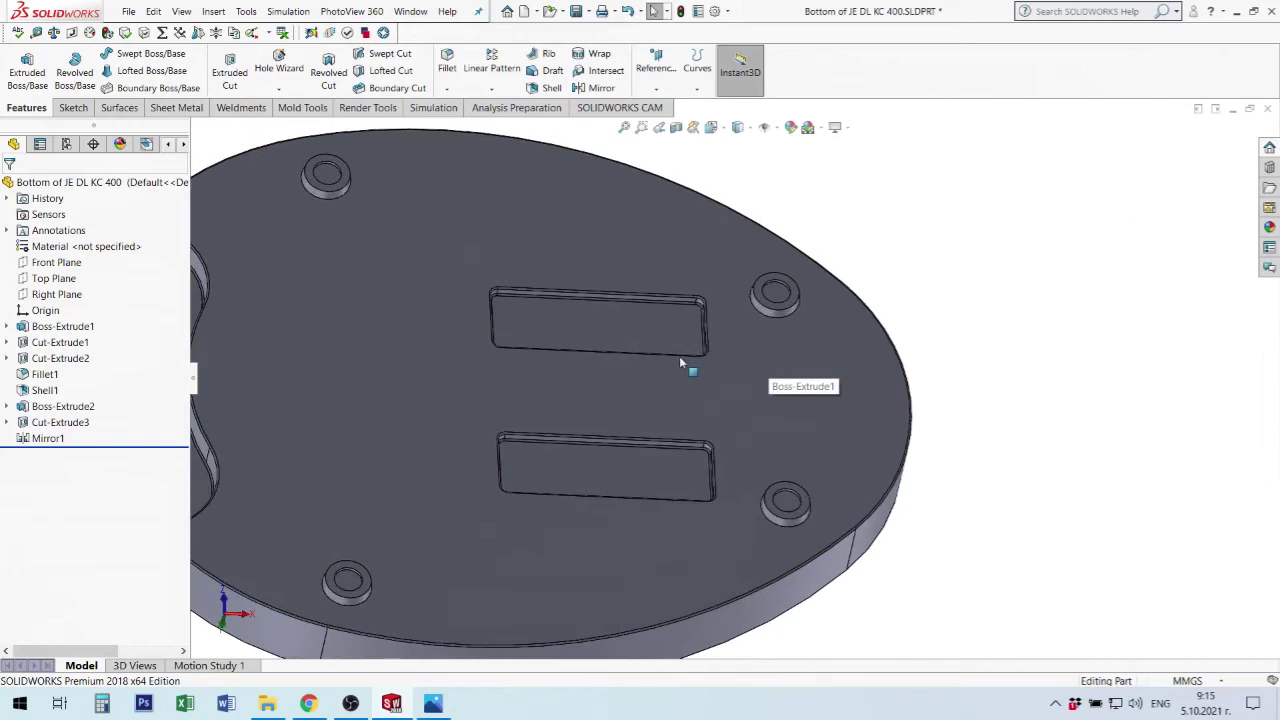
scroll(640, 348, "up", 2)
middle_click_drag(597, 342, 606, 338)
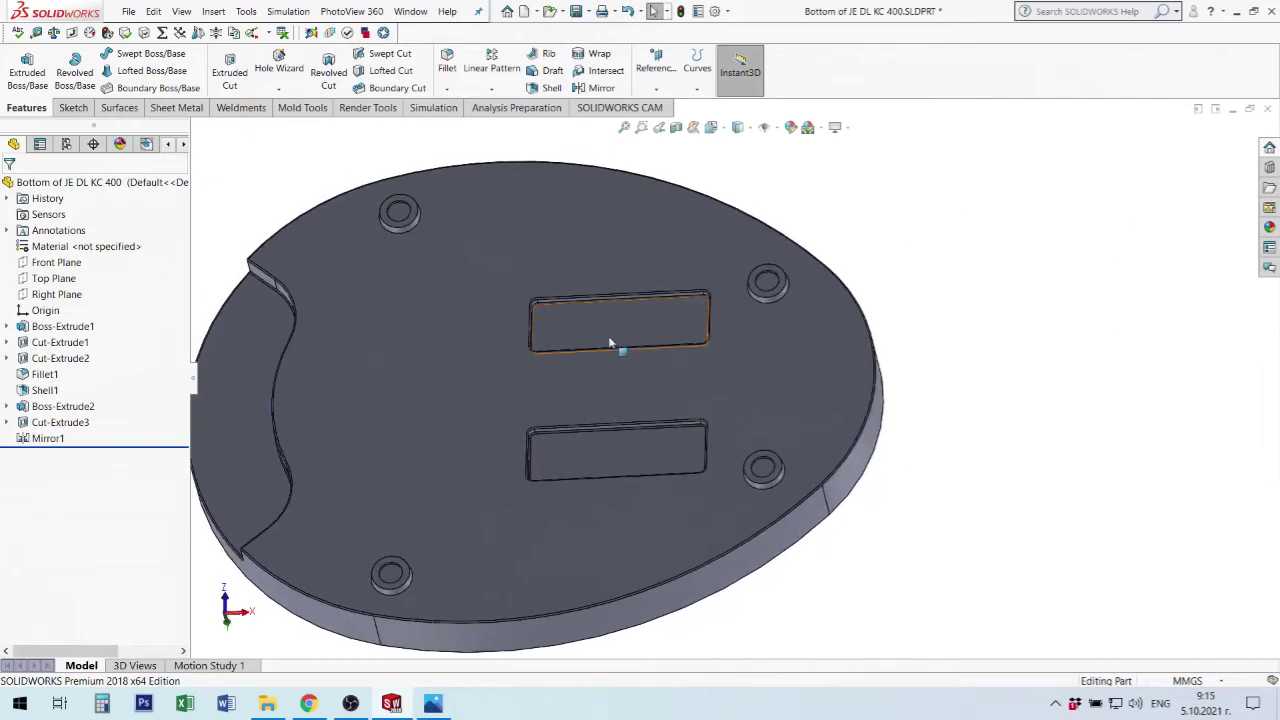
left_click(612, 326)
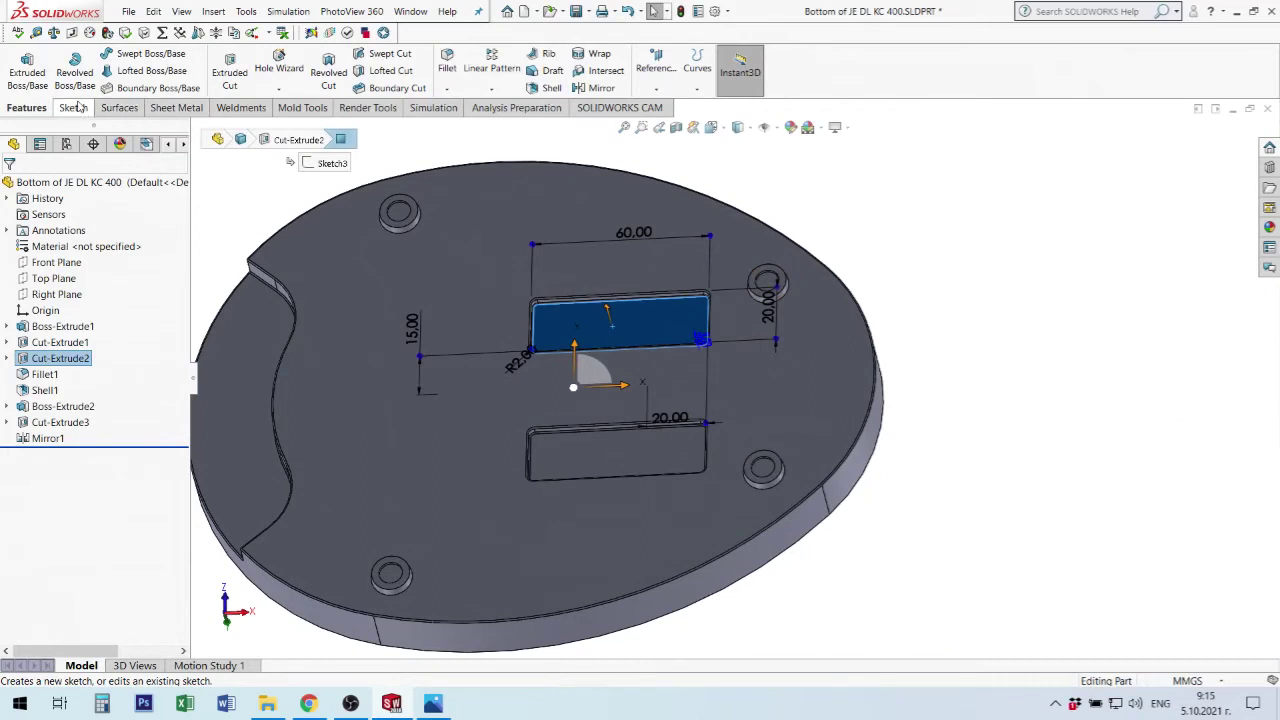
key("ctrl+8")
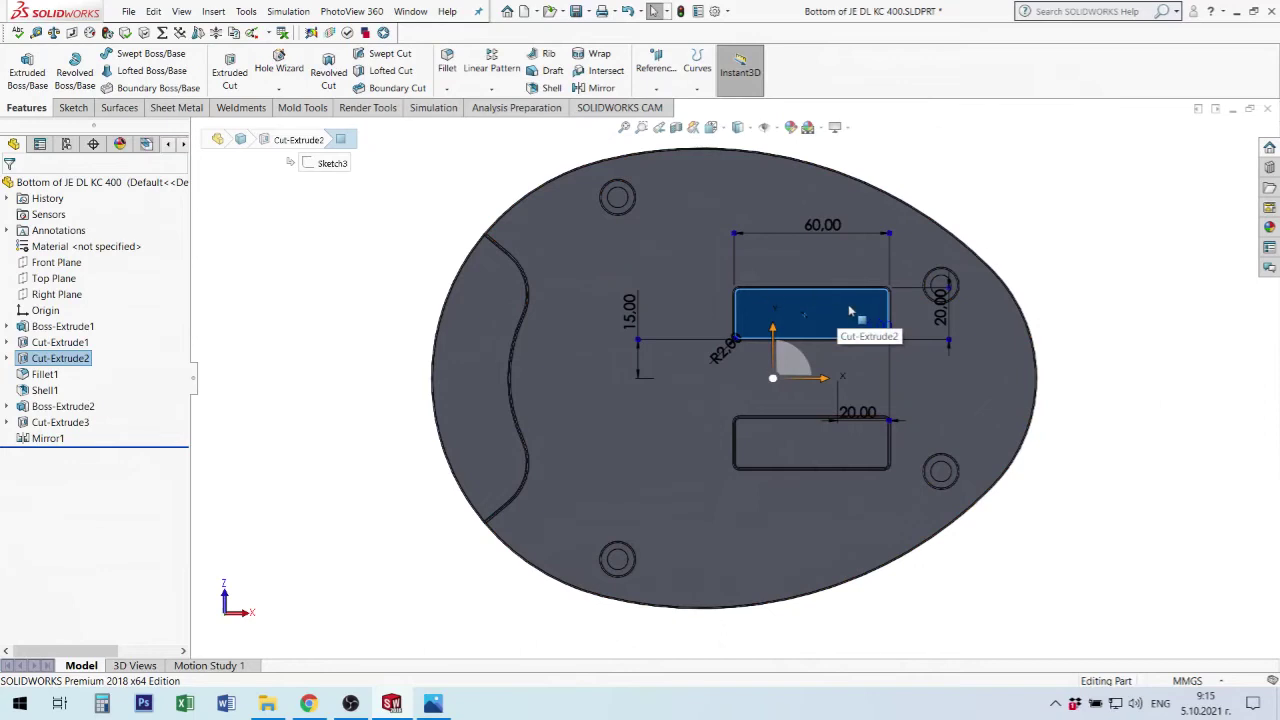
Sketch a centre rectangle inside the left end of the upper slot.
left_click(73, 108)
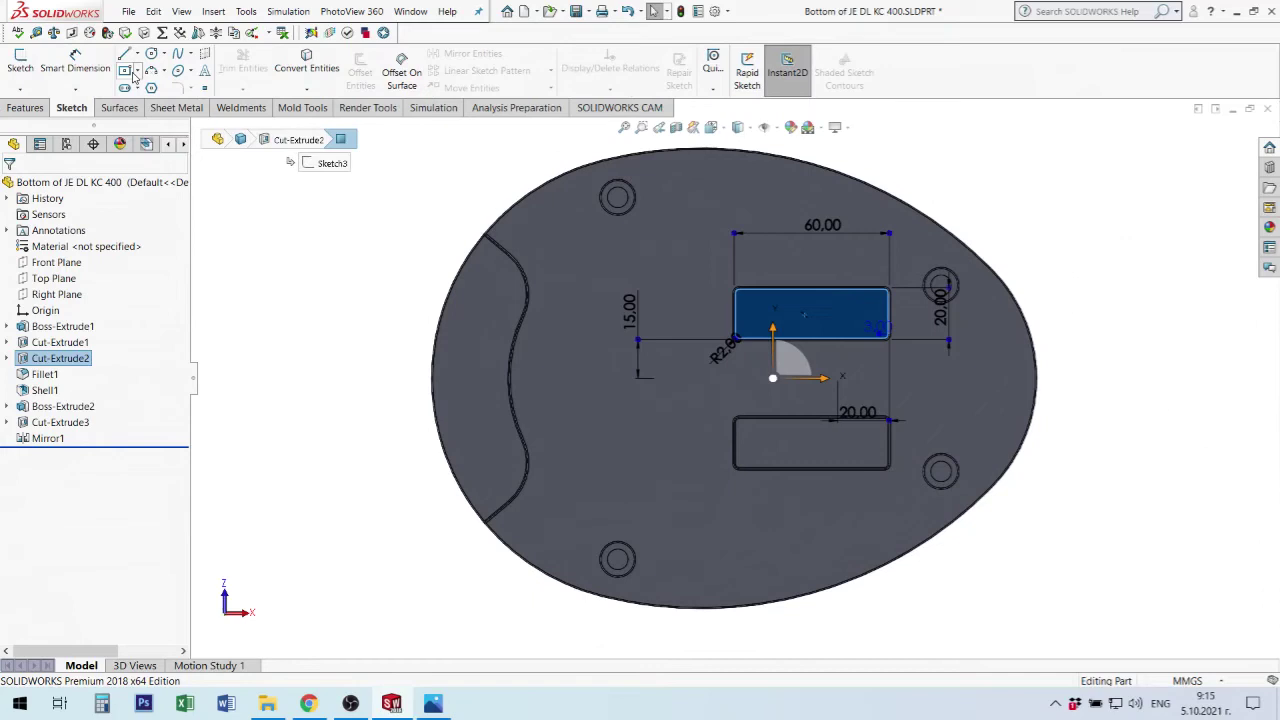
left_click(125, 72)
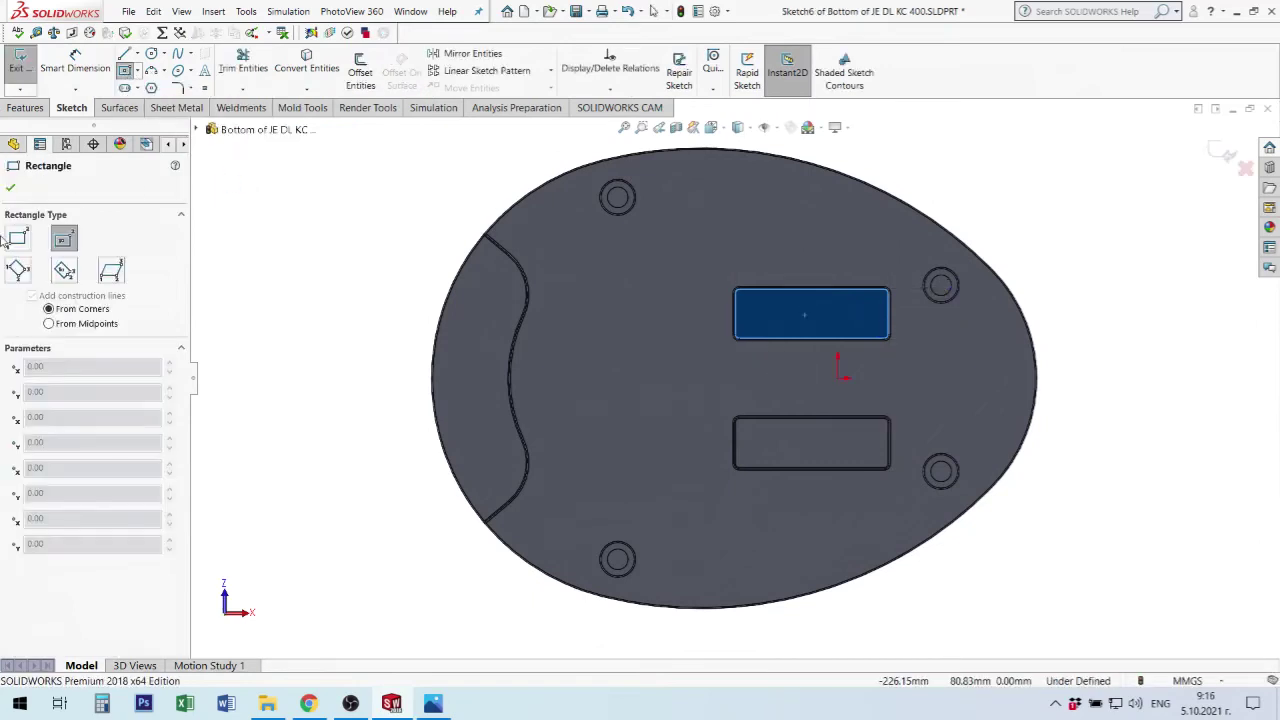
left_click(18, 237)
scroll(760, 338, "down", 4)
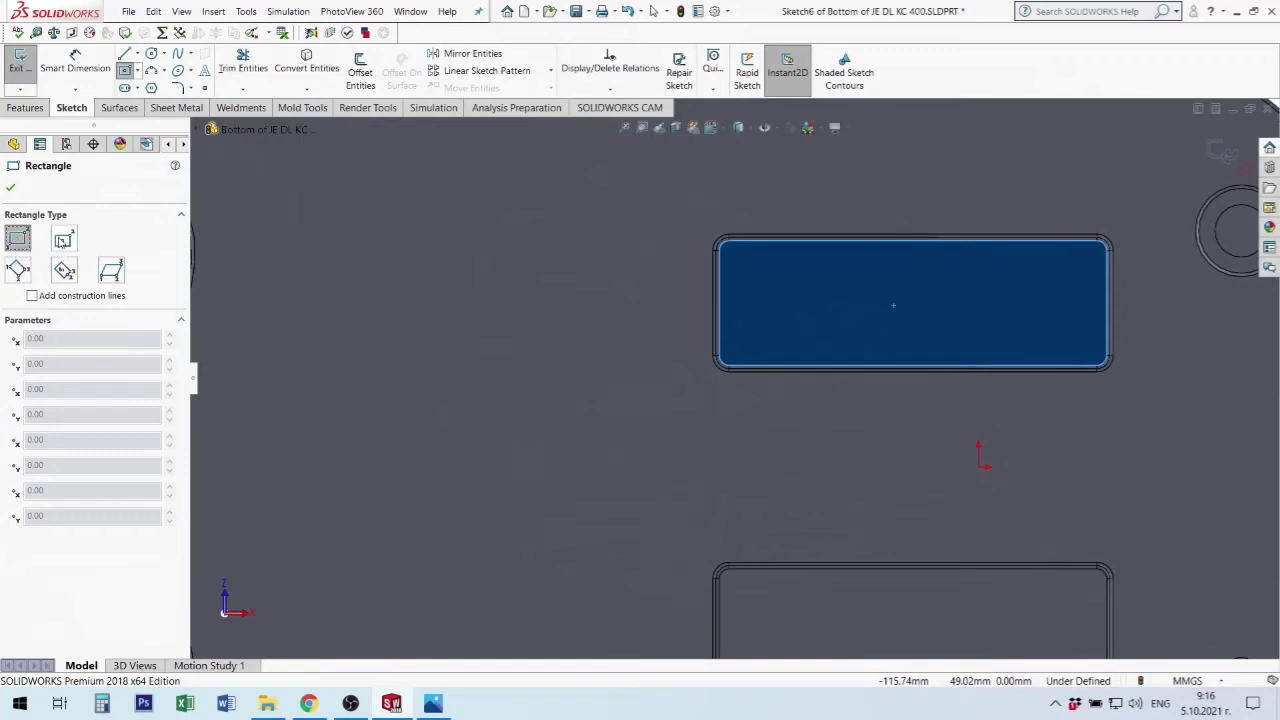
left_click(66, 242)
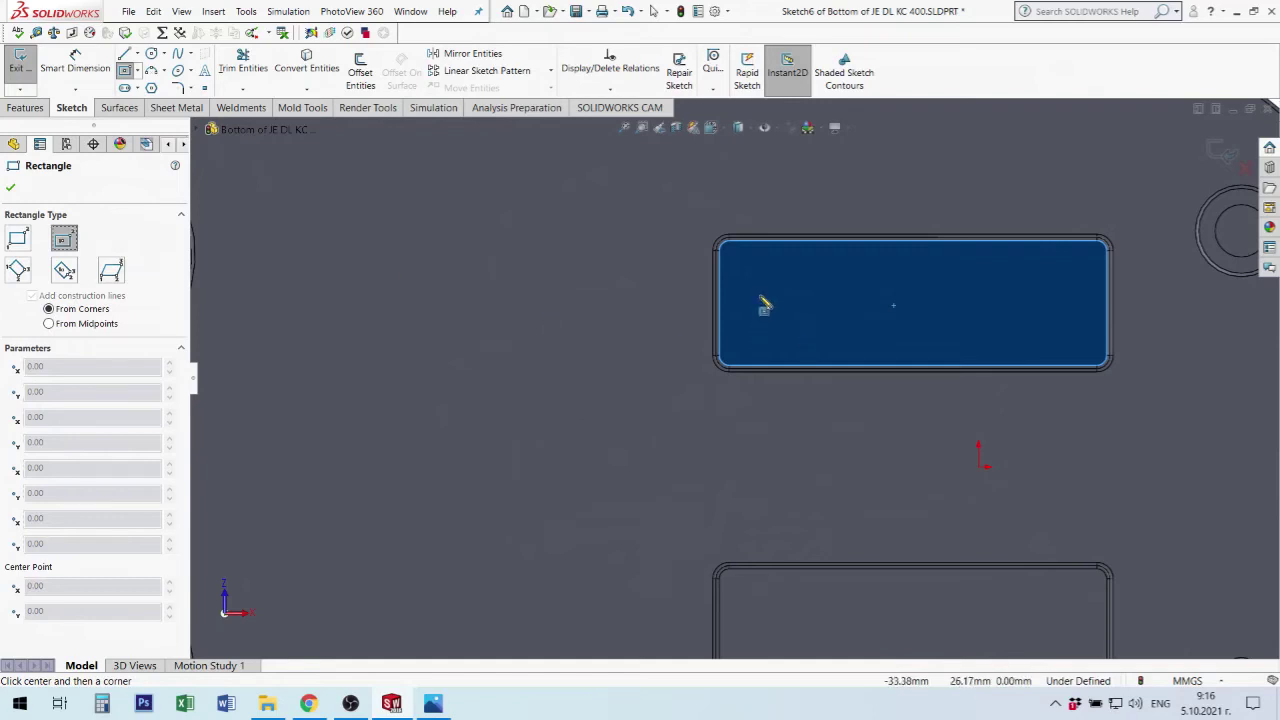
left_click(759, 298)
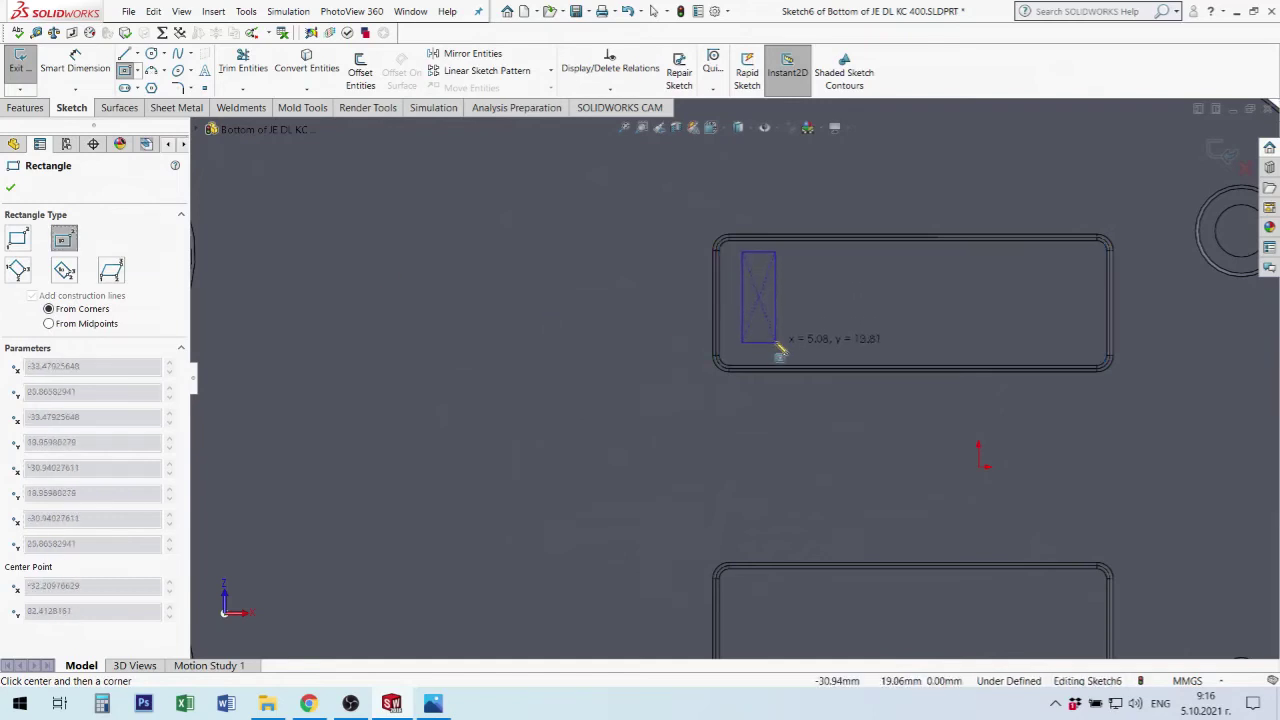
left_click(772, 341)
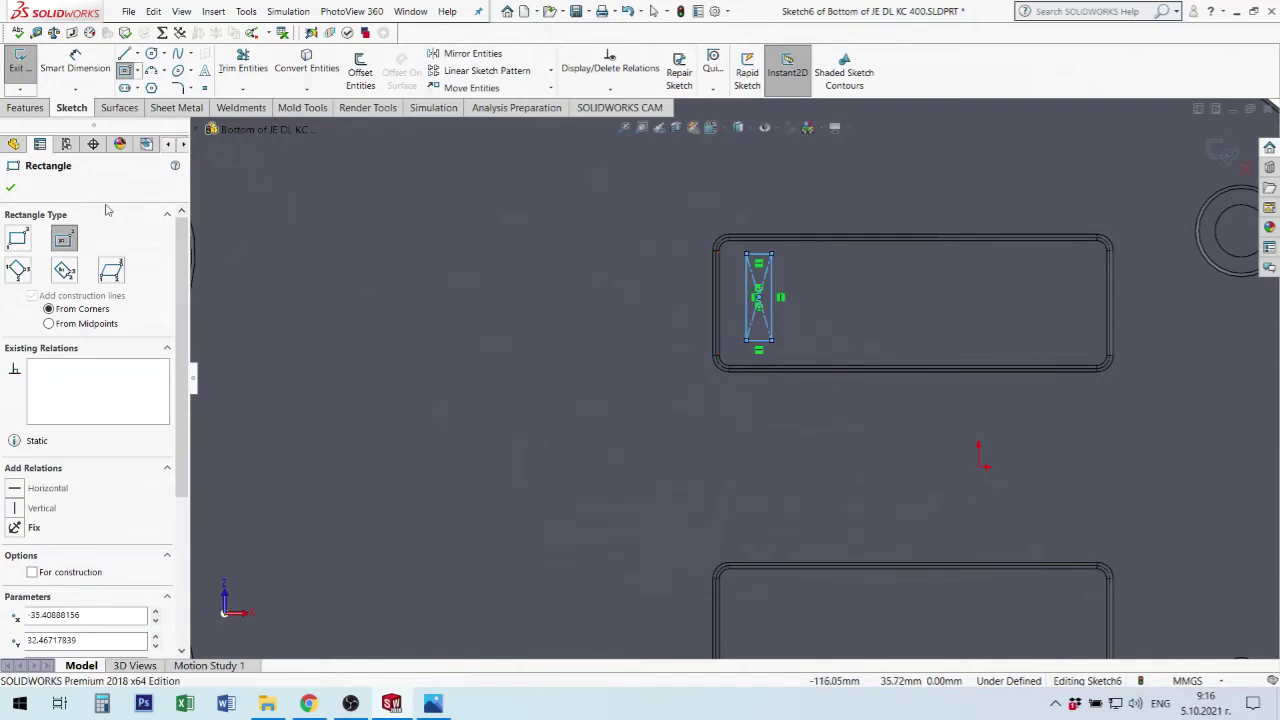
Draw a horizontal centerline from the slot's left edge to the rectangle's centre.
left_click(137, 54)
left_click(150, 88)
scroll(815, 335, "down", 3)
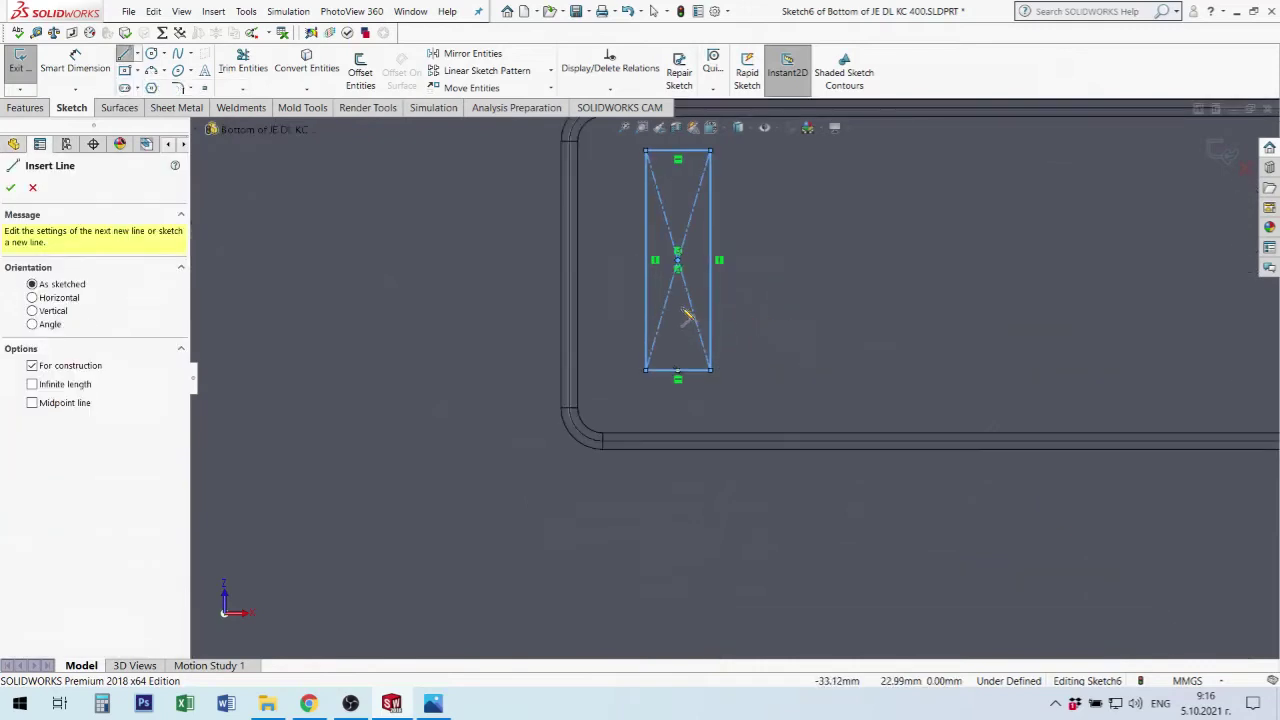
left_click(579, 277)
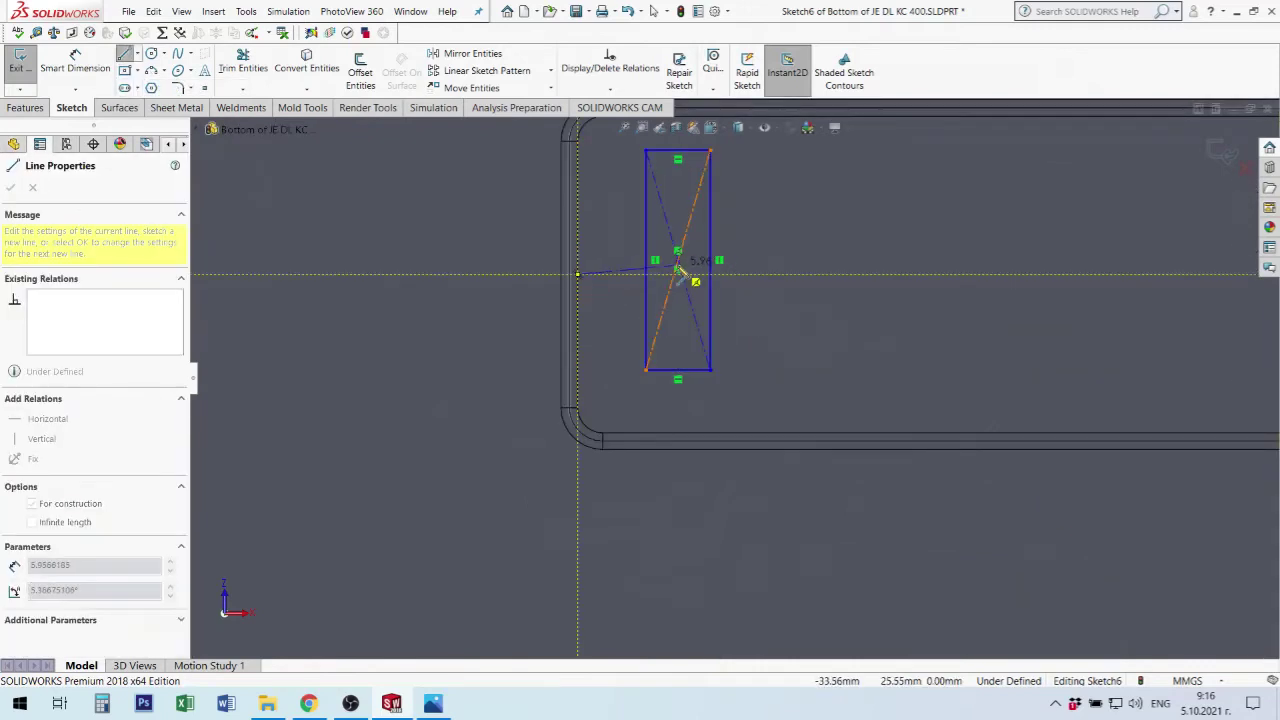
left_click(680, 264)
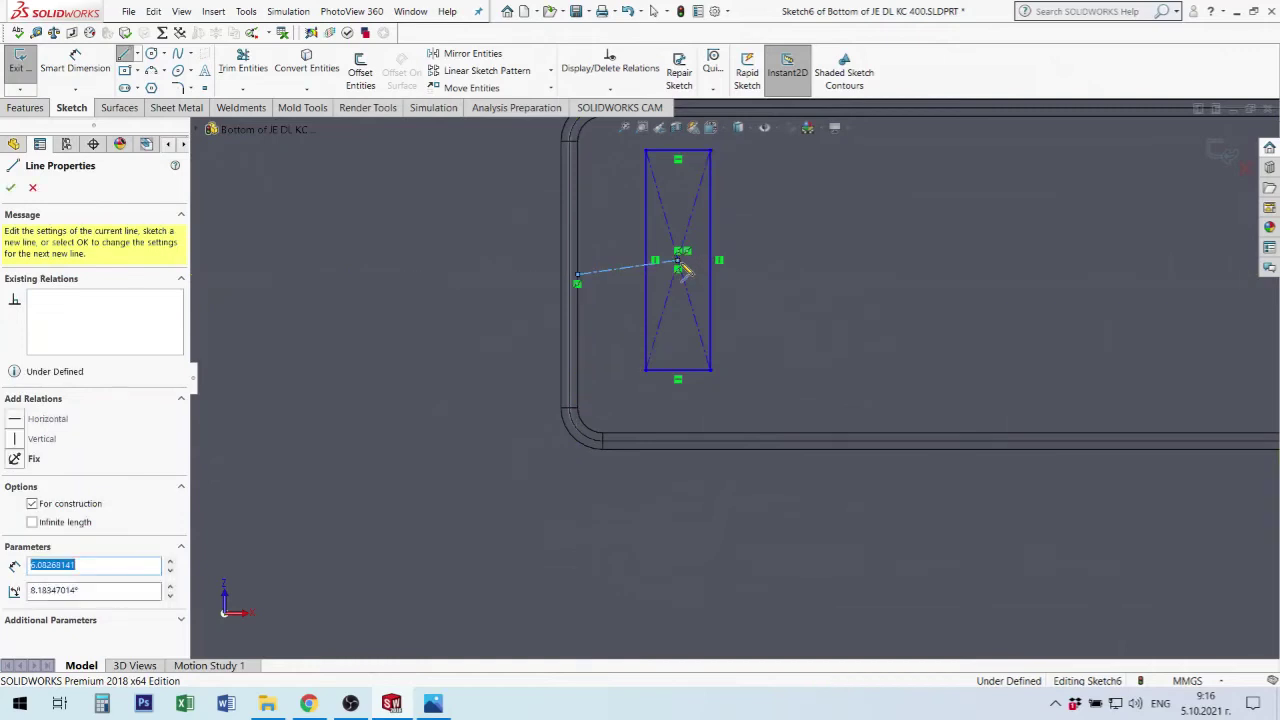
key("Escape")
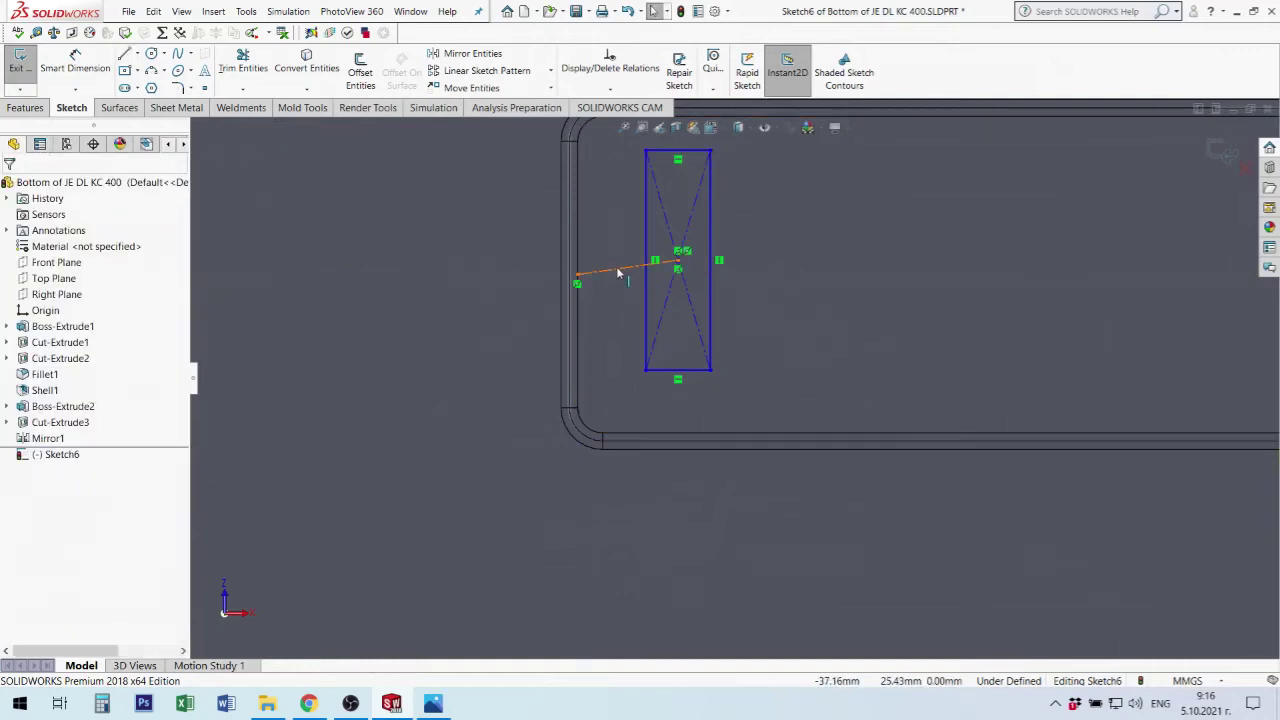
left_click(617, 271)
left_click(656, 207)
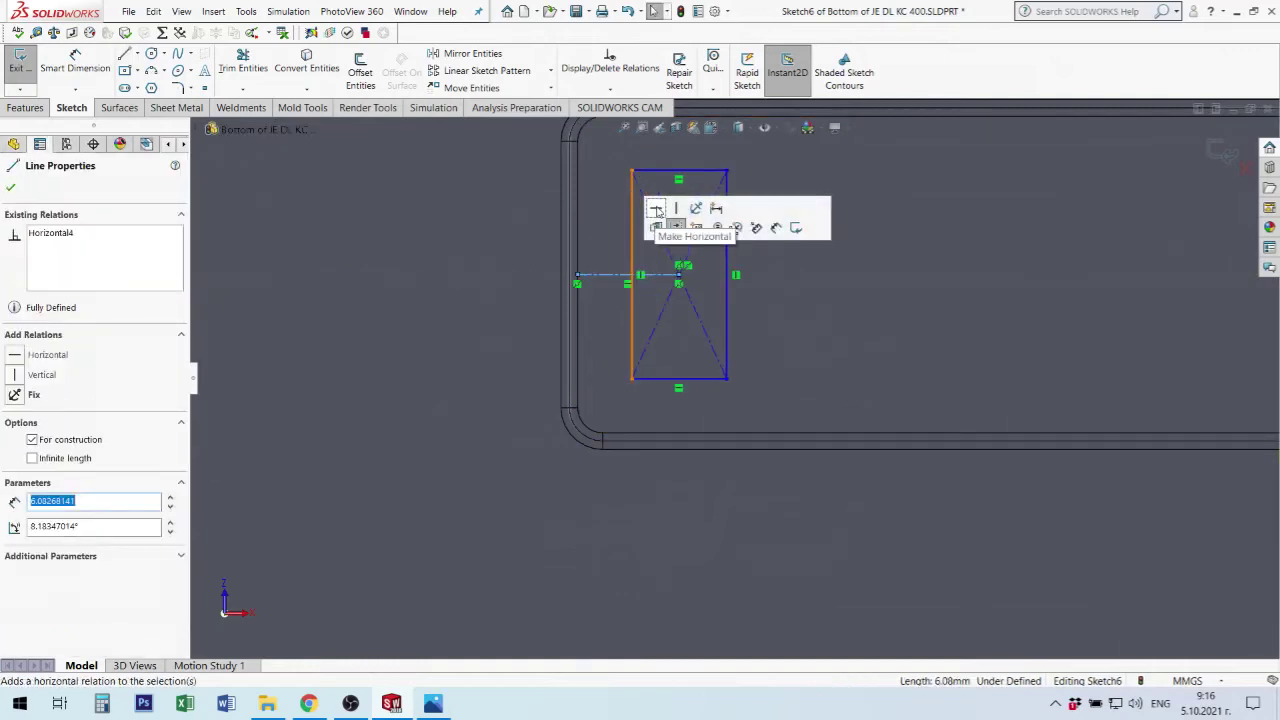
scroll(737, 323, "up", 2)
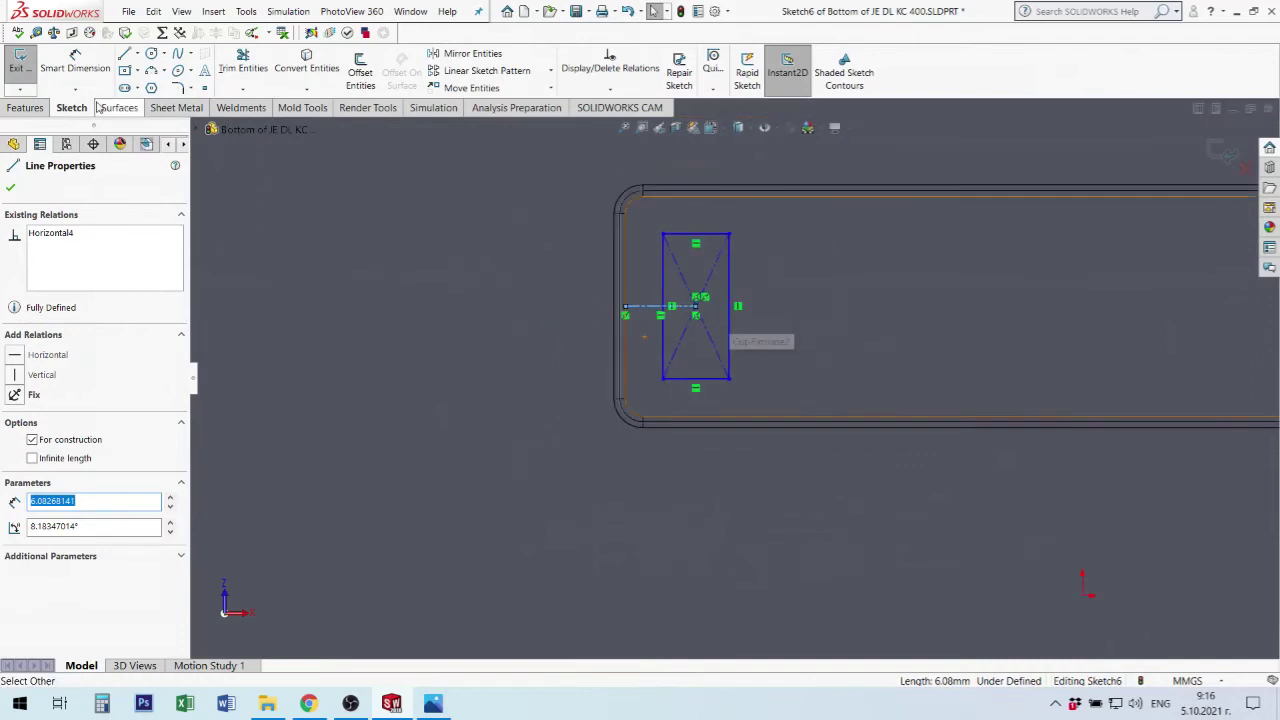
left_click(75, 62)
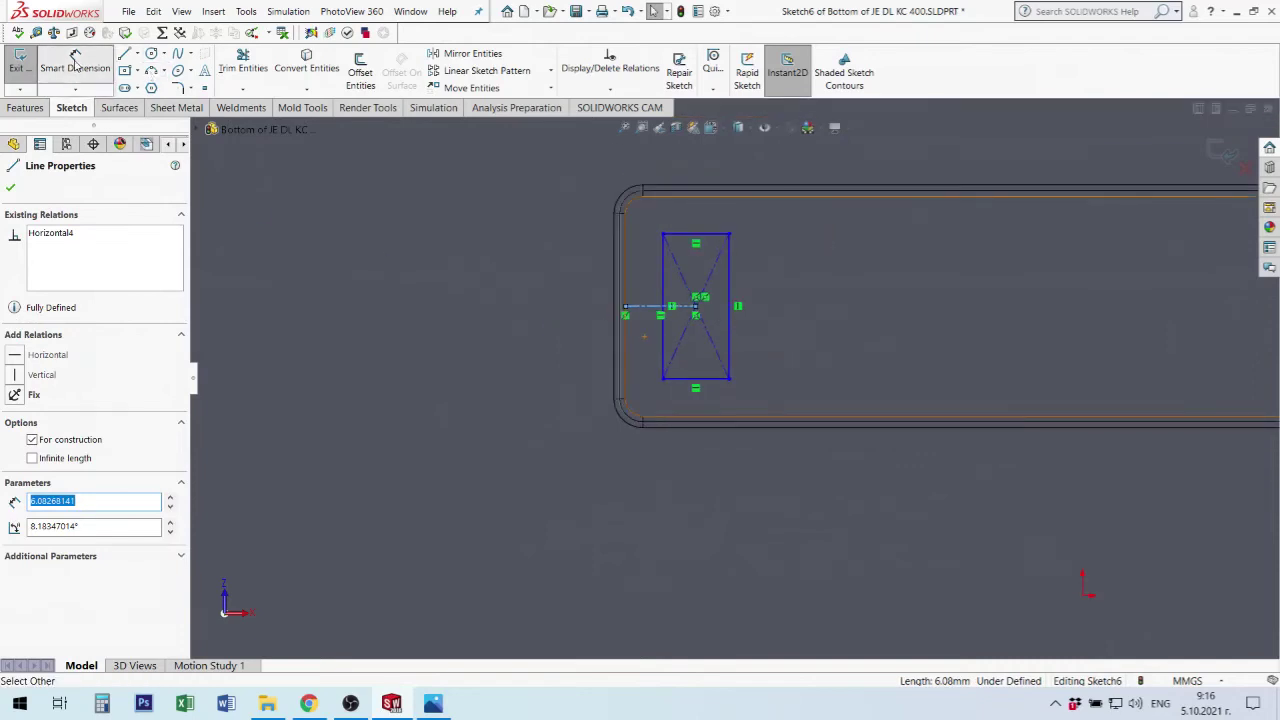
scroll(717, 283, "up", 2)
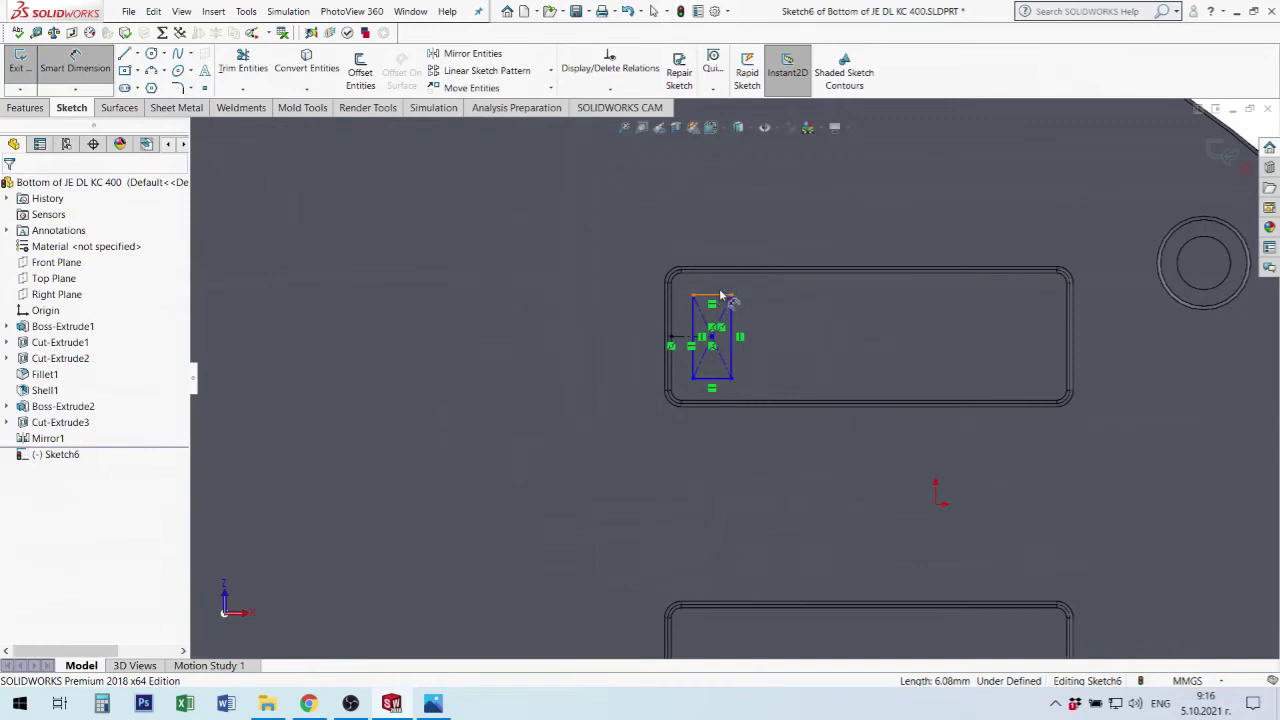
Dimension the slot rectangle 3 mm wide and 16 mm tall.
left_click(722, 299)
left_click(712, 228)
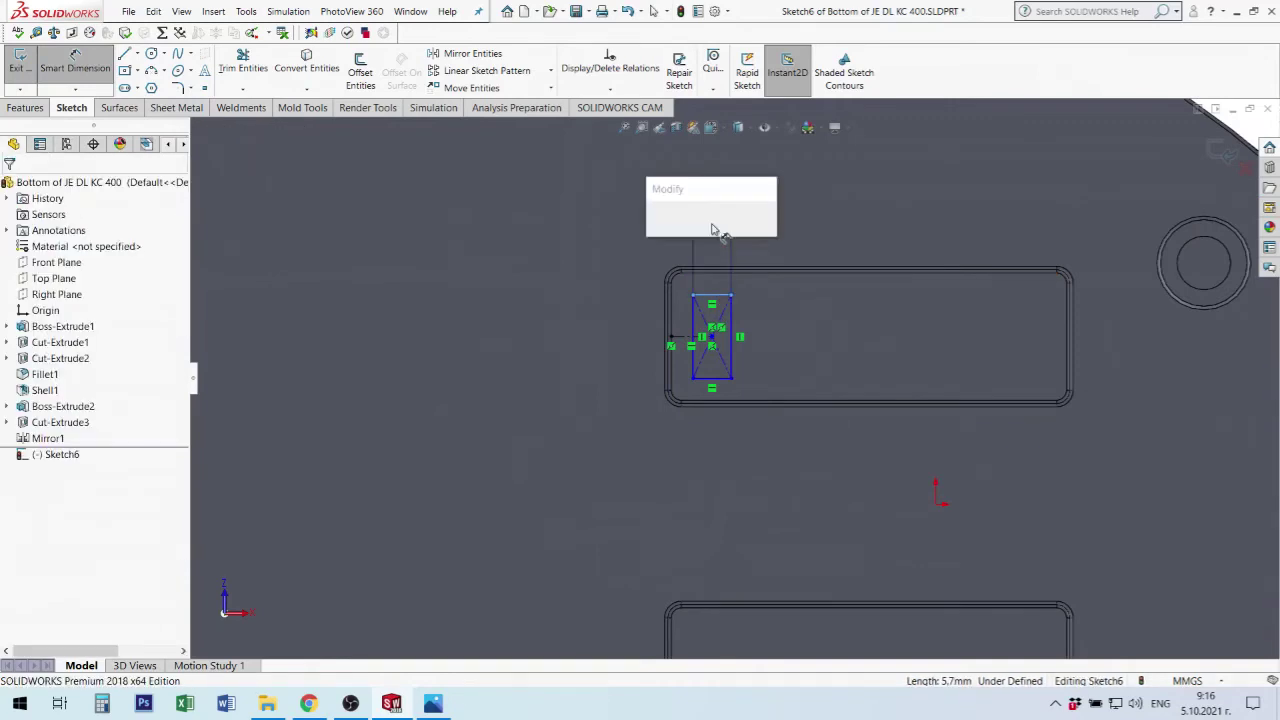
type("3")
key("Return")
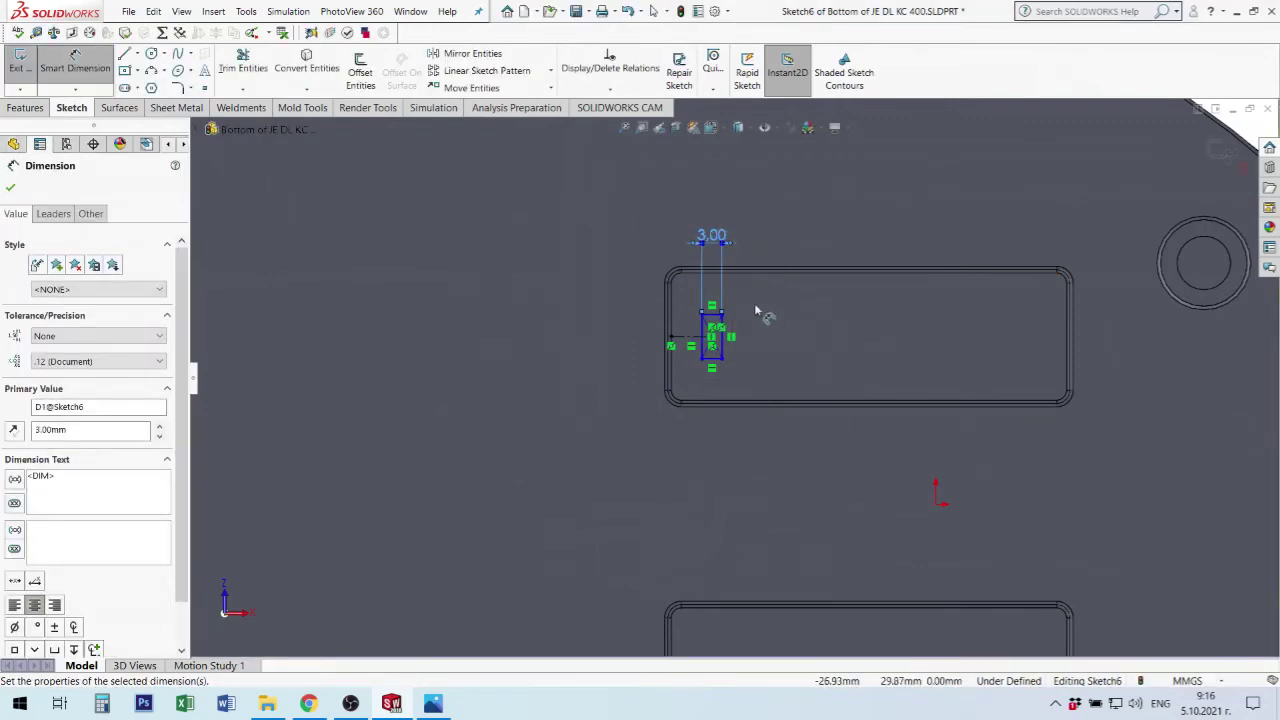
scroll(738, 332, "down", 3)
scroll(717, 357, "down", 3)
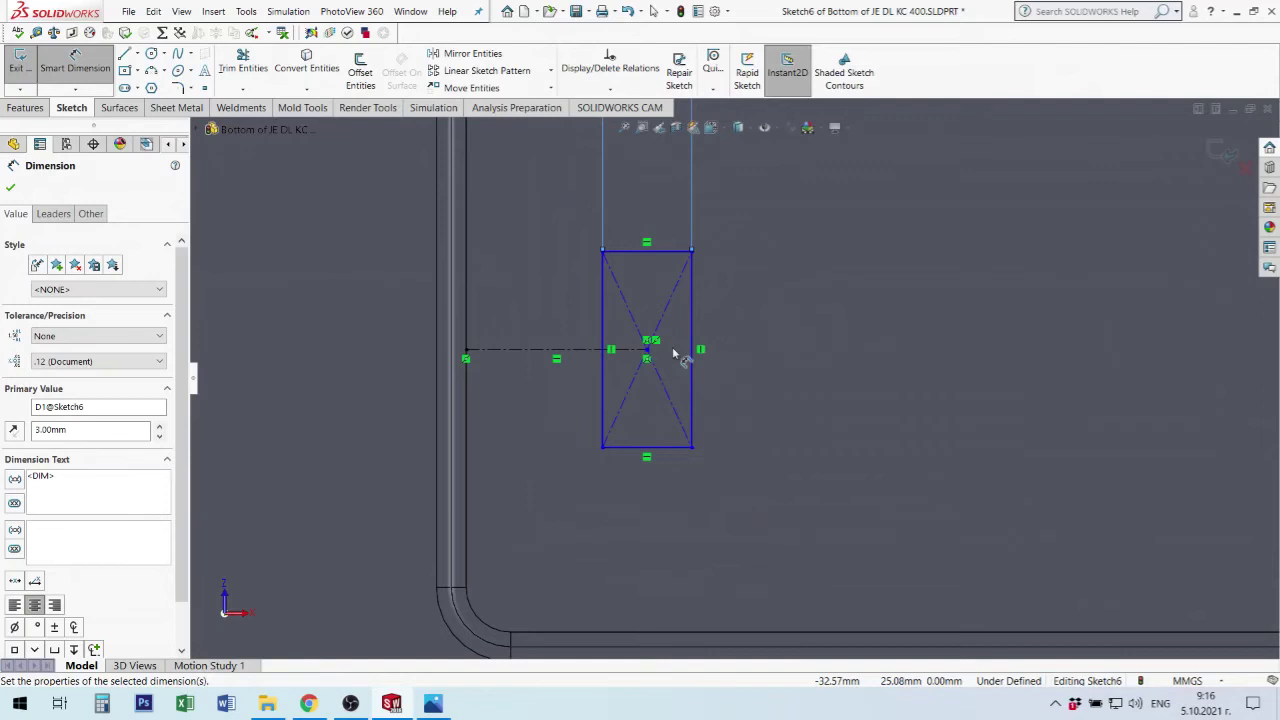
left_click(693, 350)
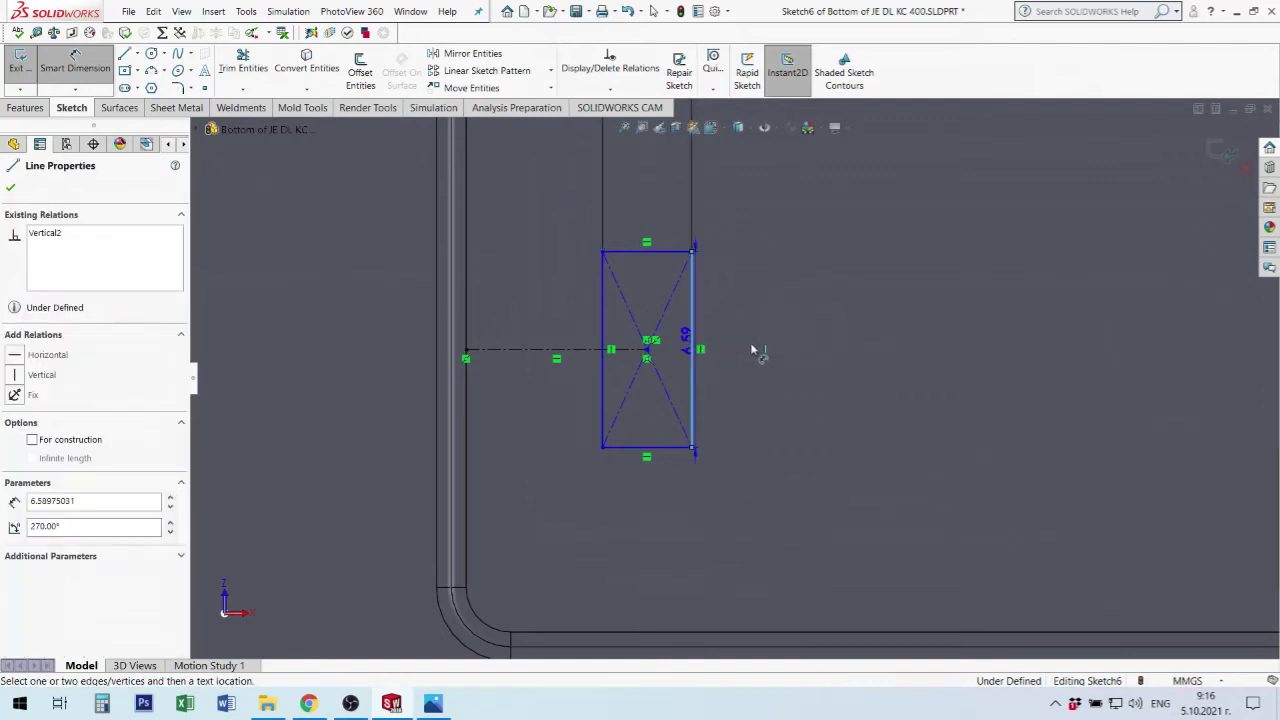
left_click(758, 352)
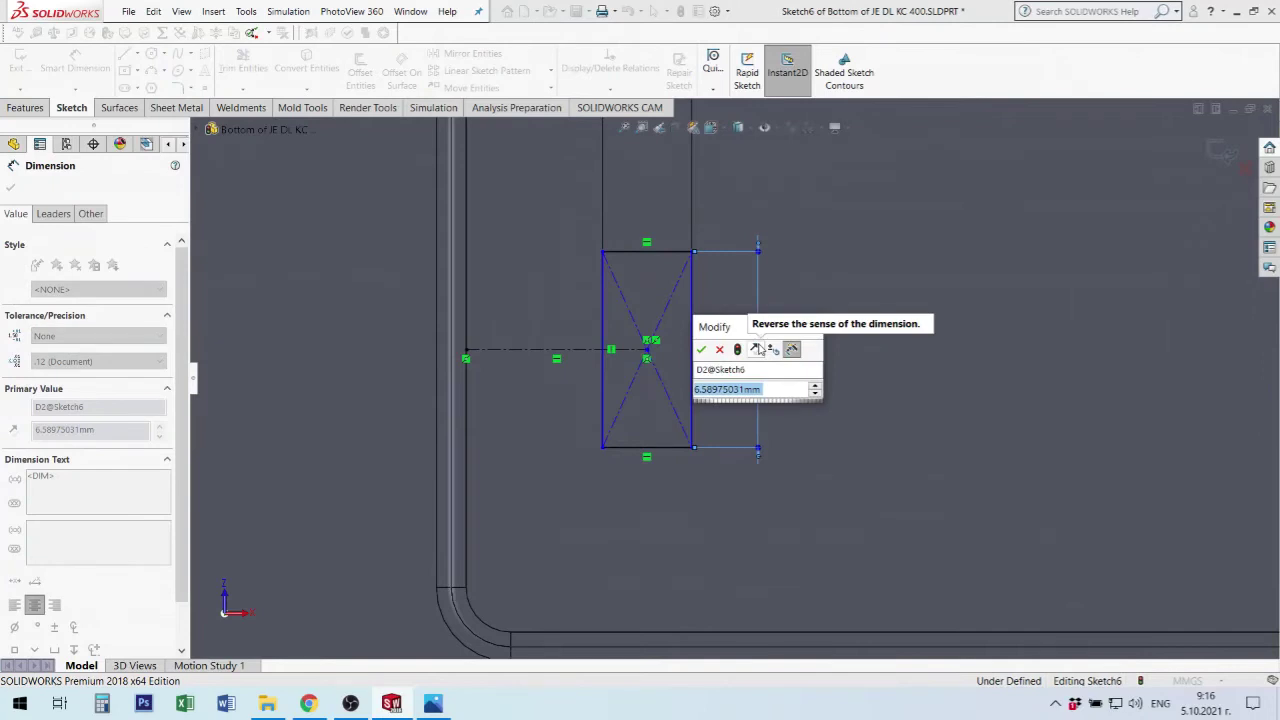
type("16")
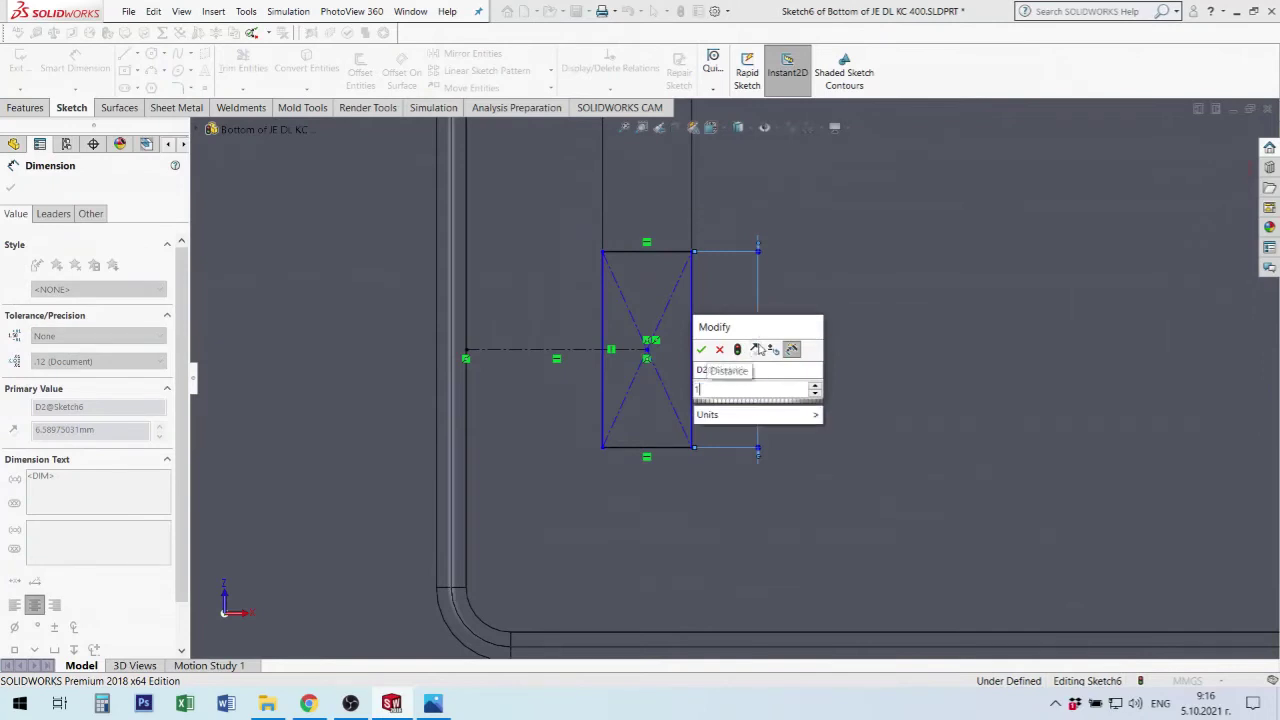
key("Return")
Set the centerline distance from the opening's left edge to 4 mm.
key("z")
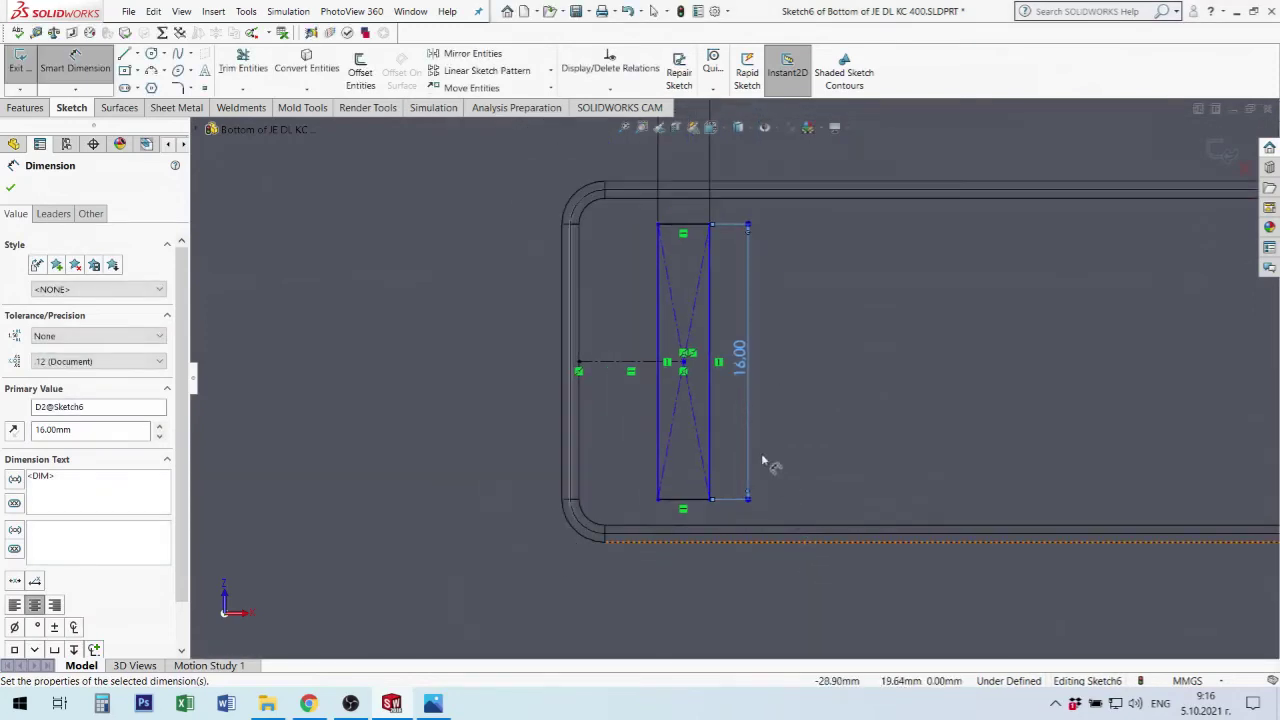
left_click(632, 368)
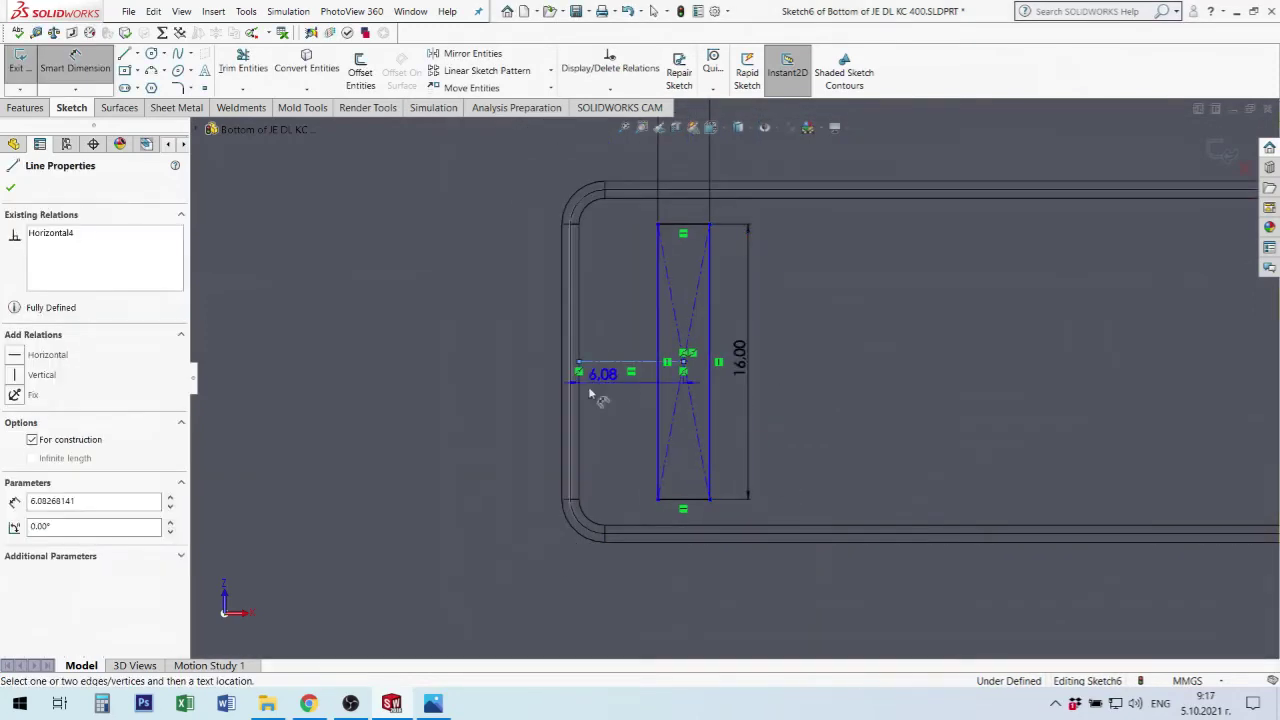
left_click(435, 417)
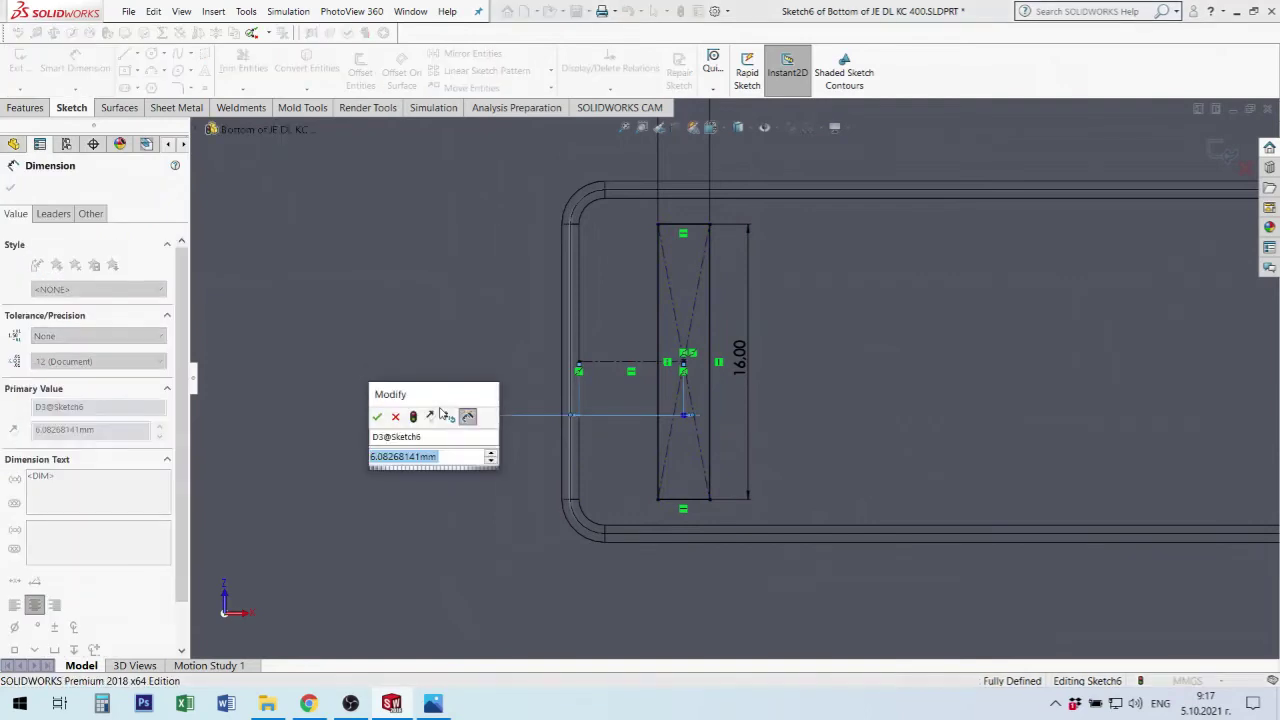
type("4")
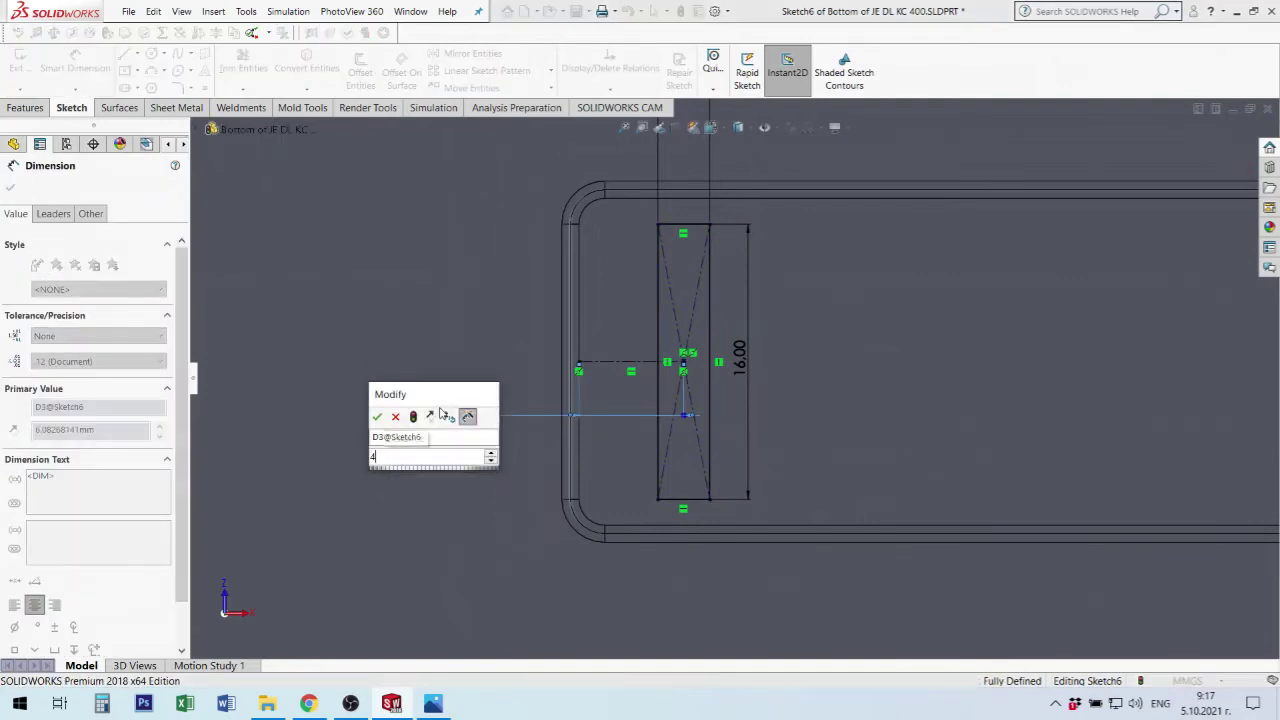
key("Return")
key("z")
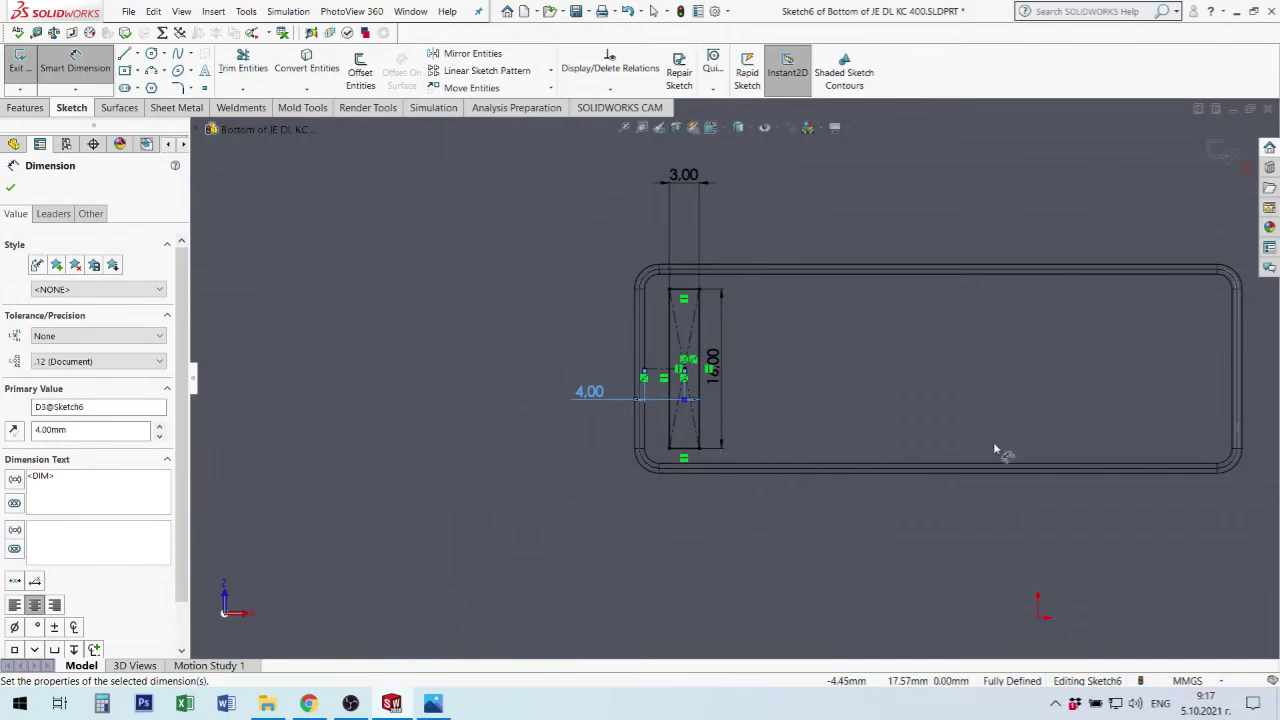
scroll(990, 441, "down", 1)
scroll(1097, 430, "up", 2)
scroll(1098, 380, "down", 1)
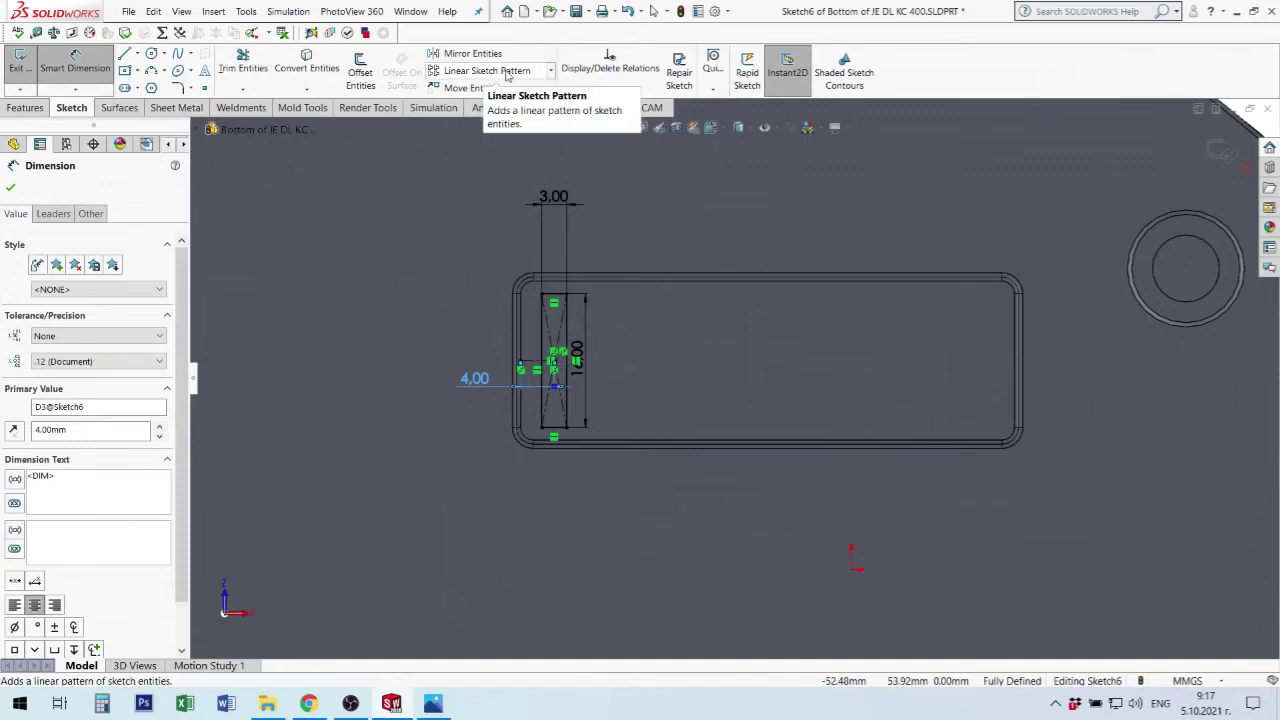
left_click(507, 72)
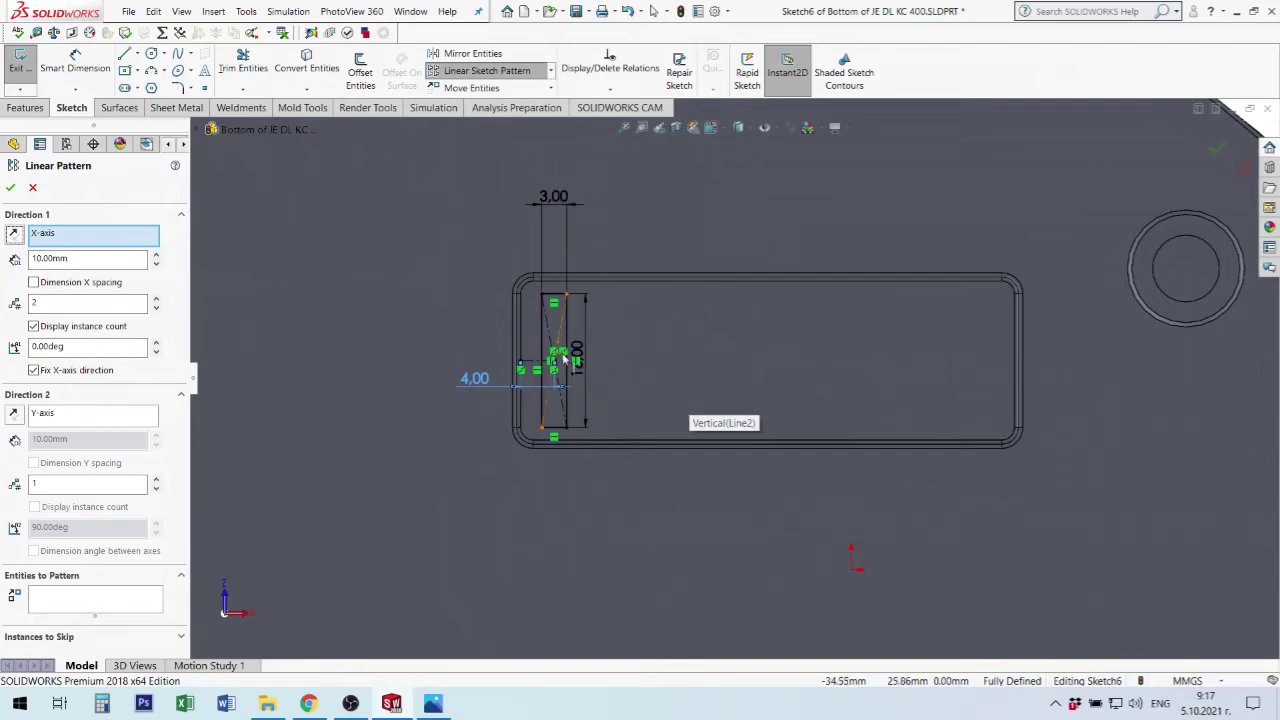
Select the four rectangle lines as the entities to pattern.
left_click(52, 237)
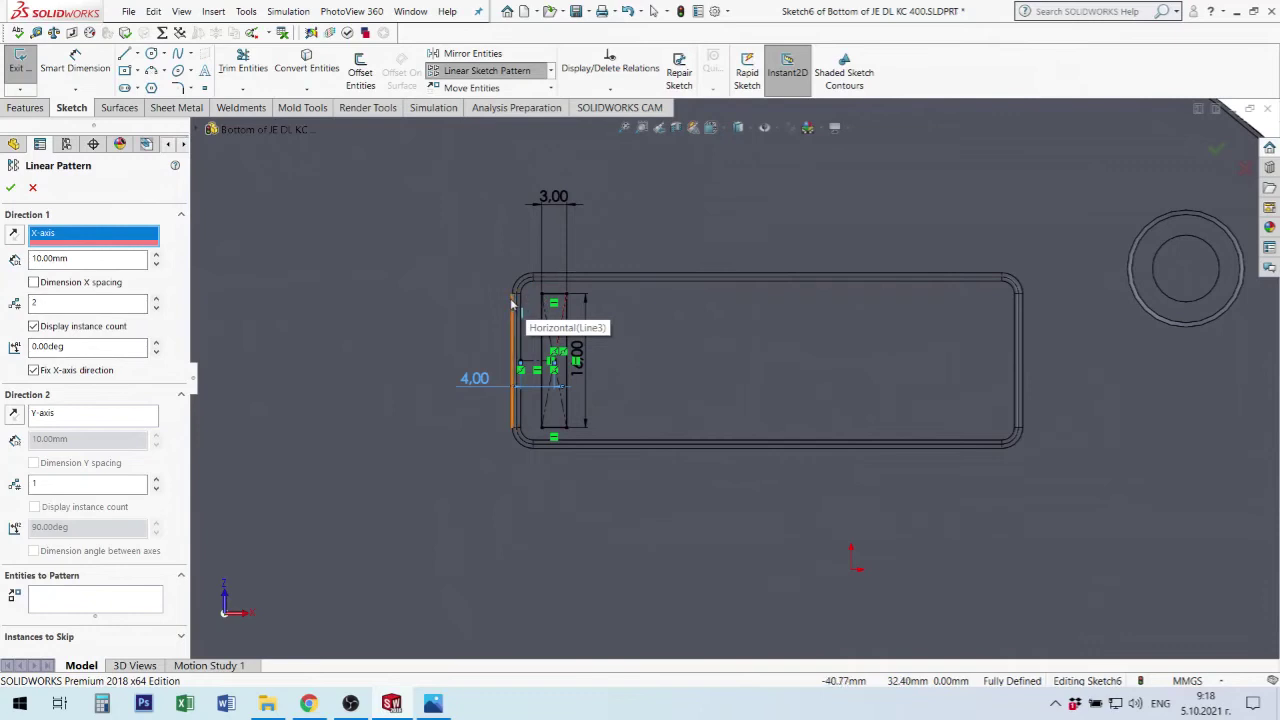
left_click(575, 358)
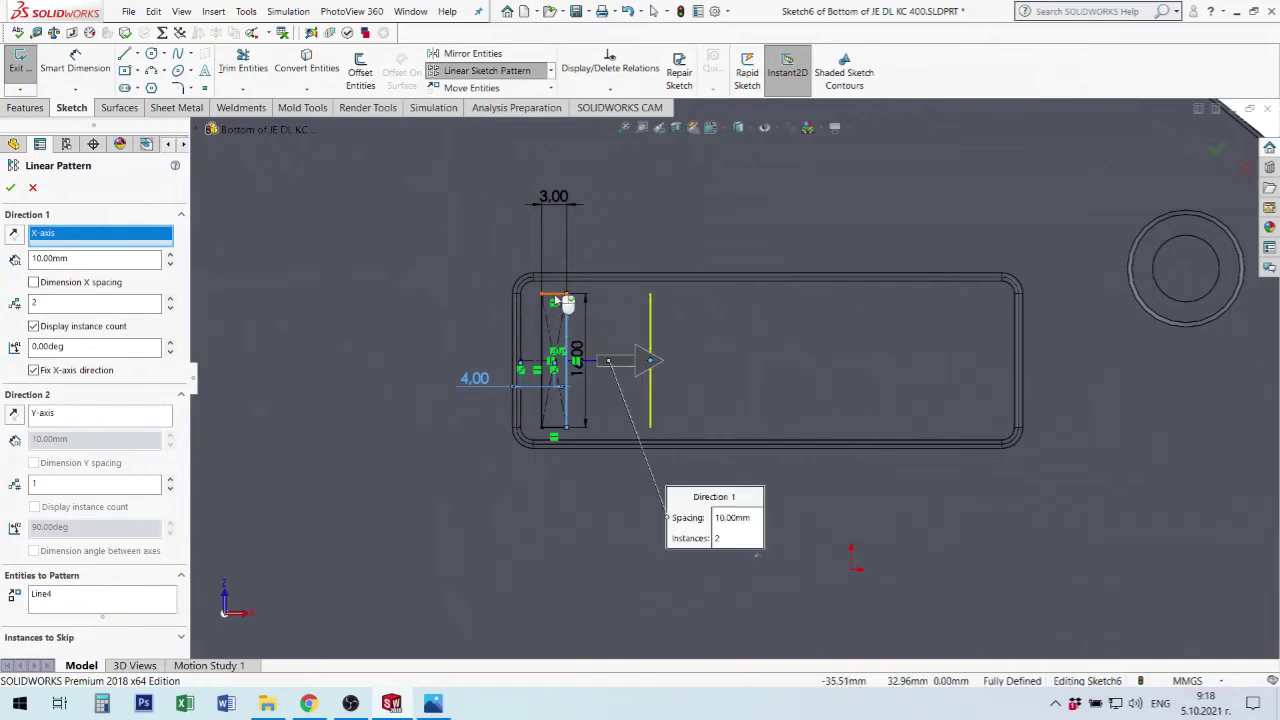
left_click(564, 298)
left_click(543, 340)
left_click(556, 428)
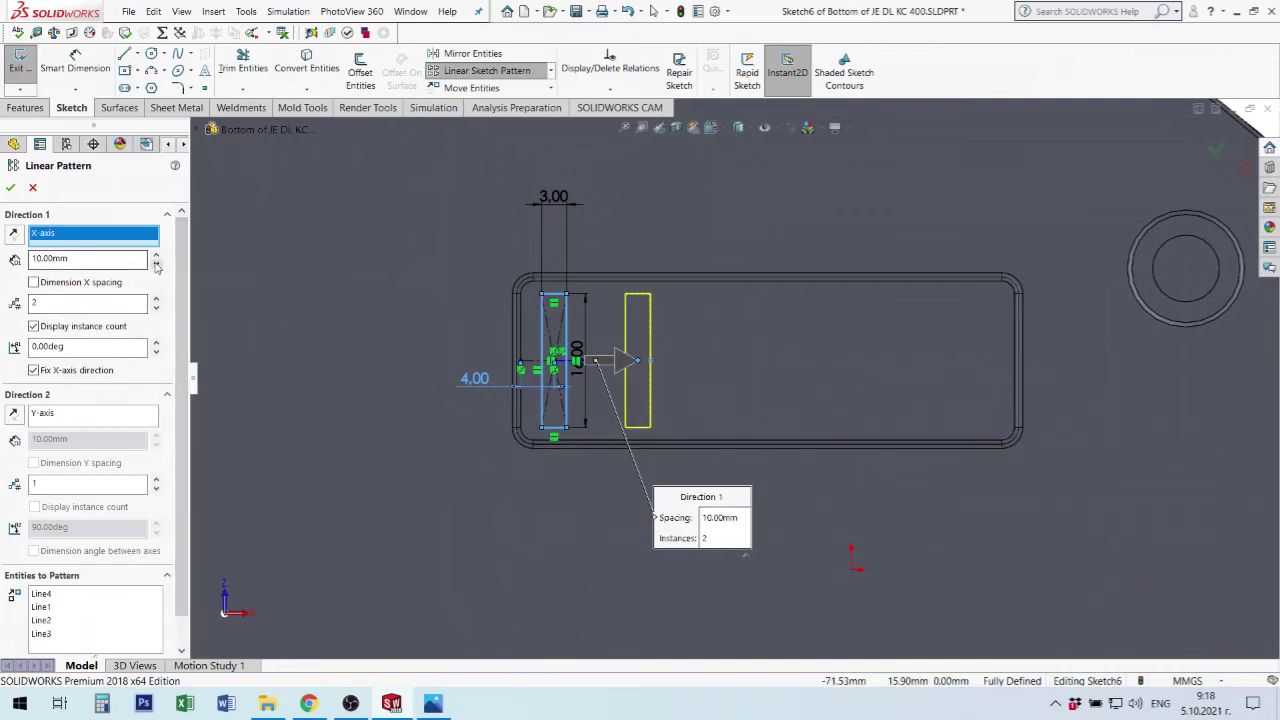
Set the pattern to 9 instances at 6 mm spacing, running rightward.
double_click(97, 258)
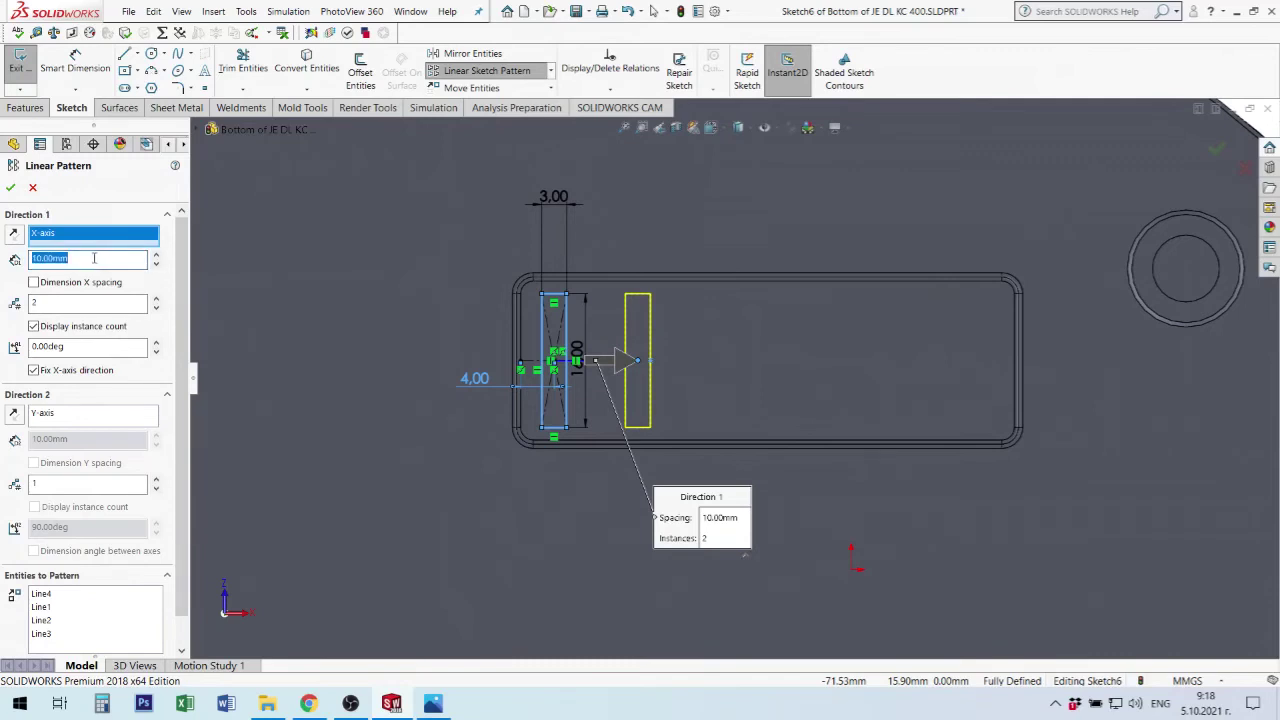
type("6")
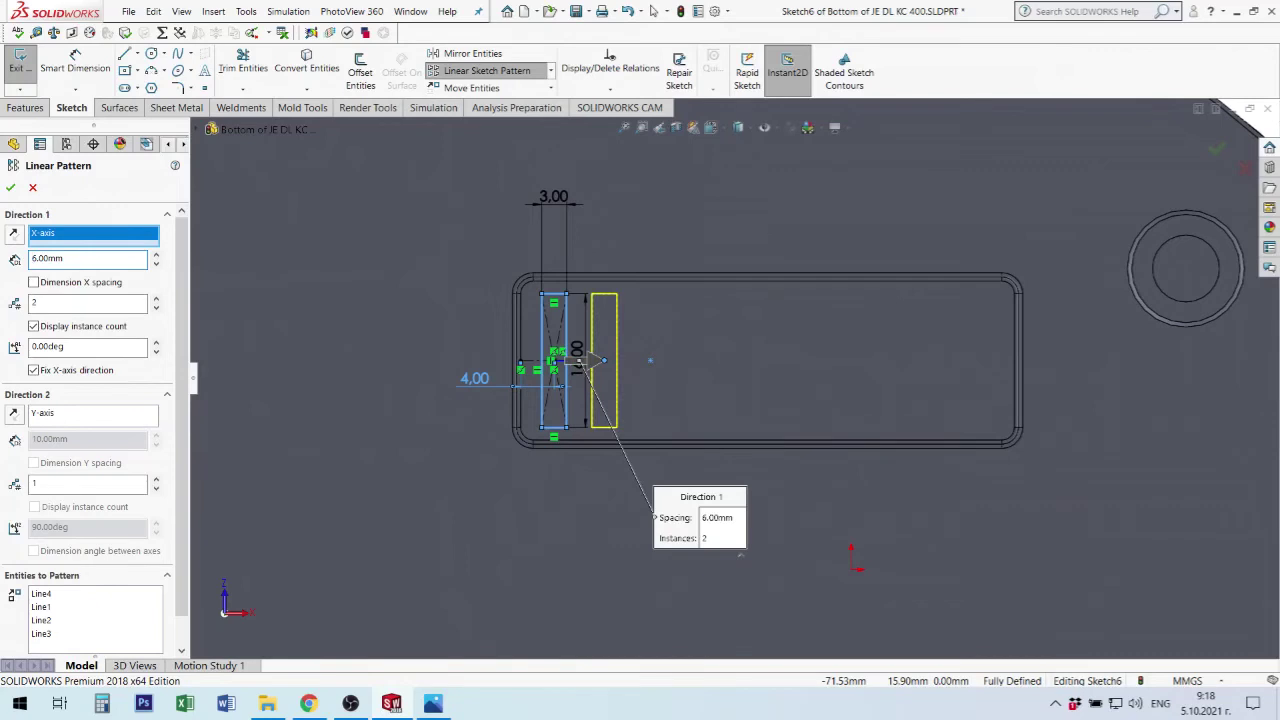
left_click(156, 298)
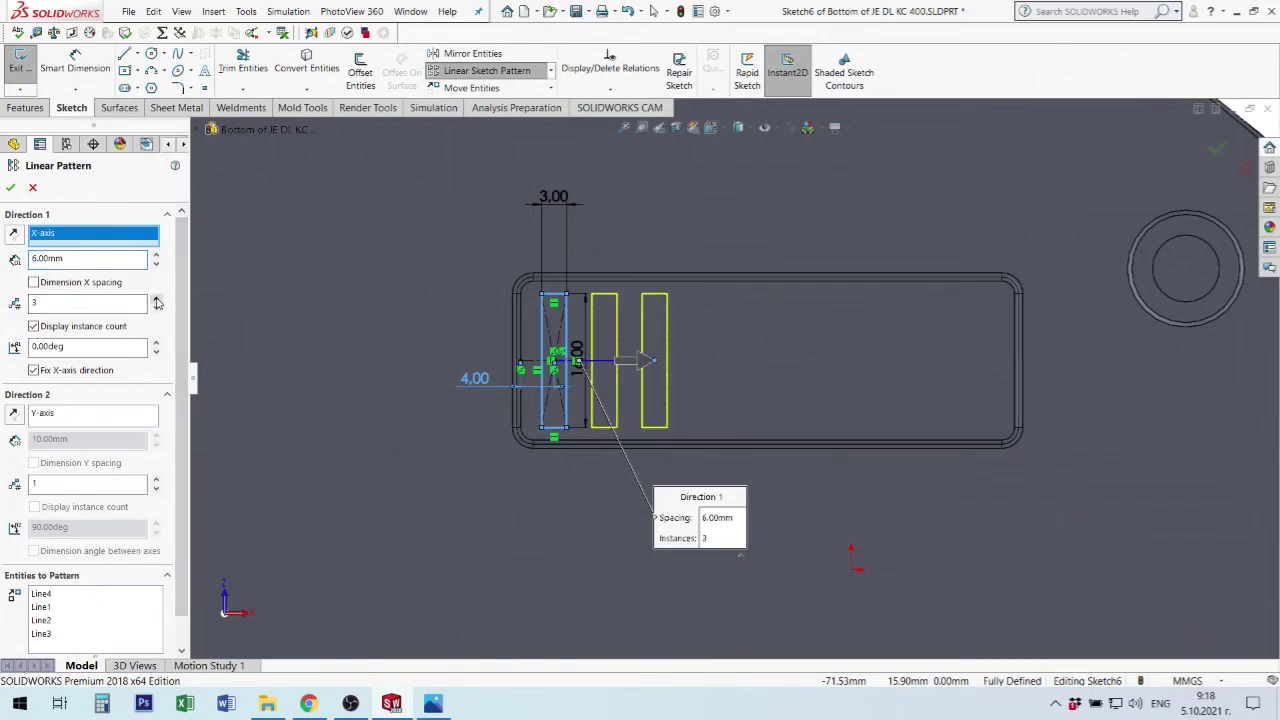
left_click(156, 298)
left_click(156, 298)
left_click(156, 298)
left_click(156, 298)
left_click(156, 298)
left_click(156, 298)
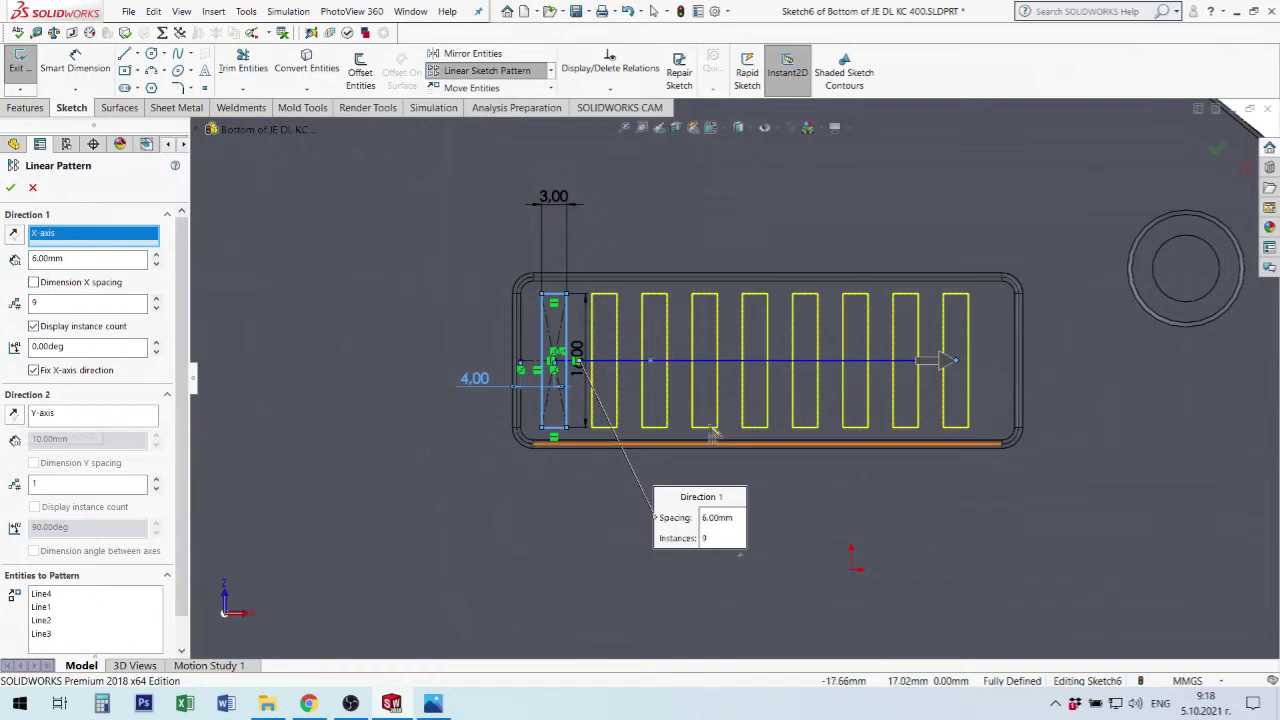
left_click(14, 233)
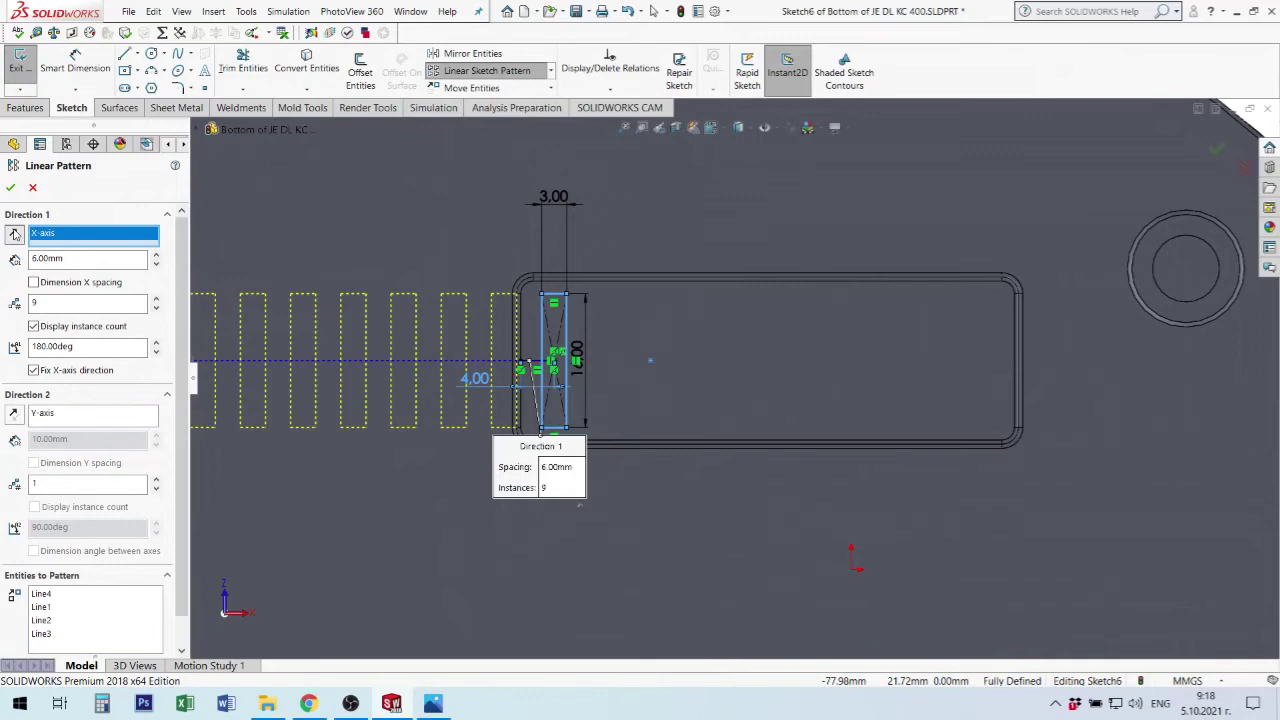
left_click(14, 233)
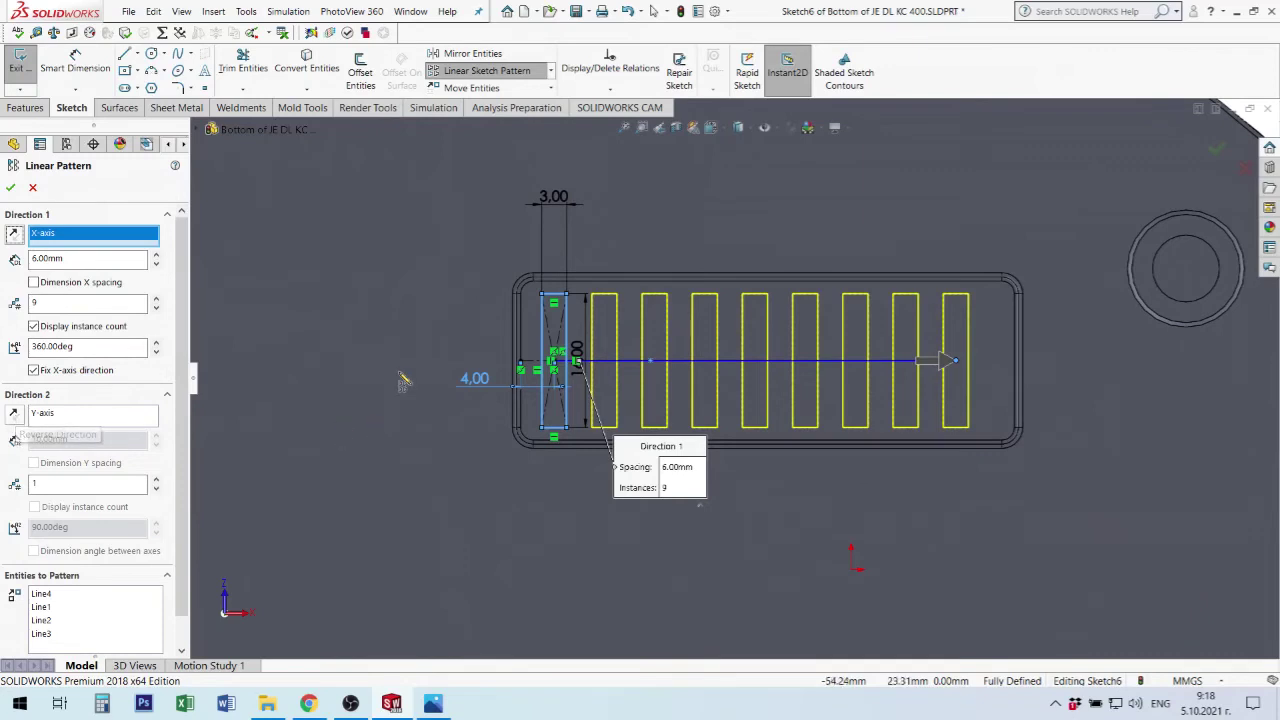
scroll(831, 340, "up", 2)
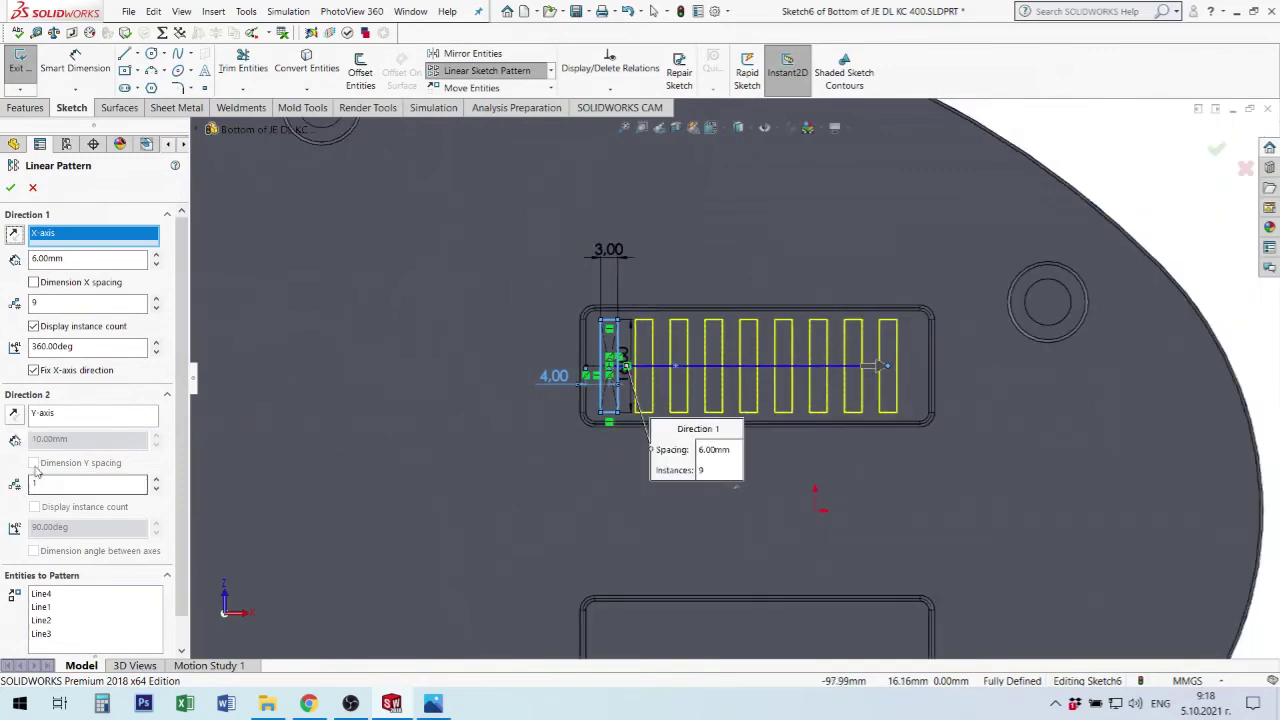
Try a second row at 22 mm spacing, reduce it back to one row, and accept the pattern.
left_click(156, 483)
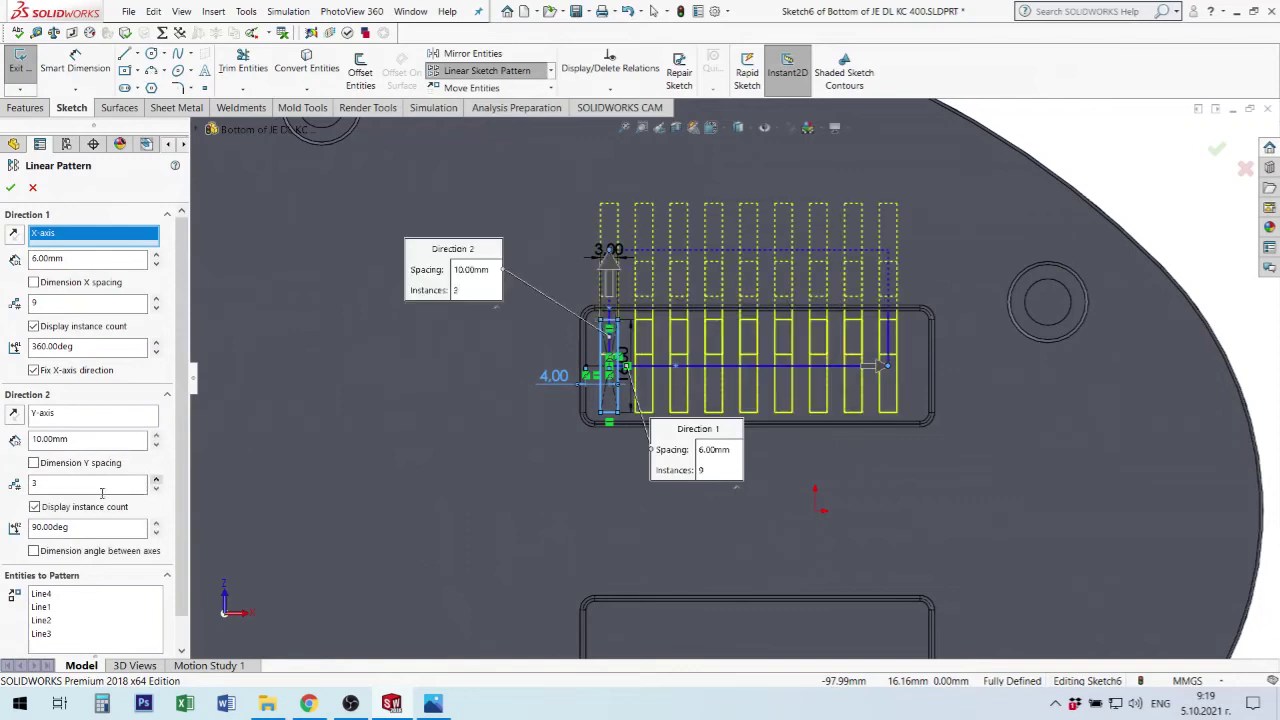
left_click(156, 436)
left_click(156, 436)
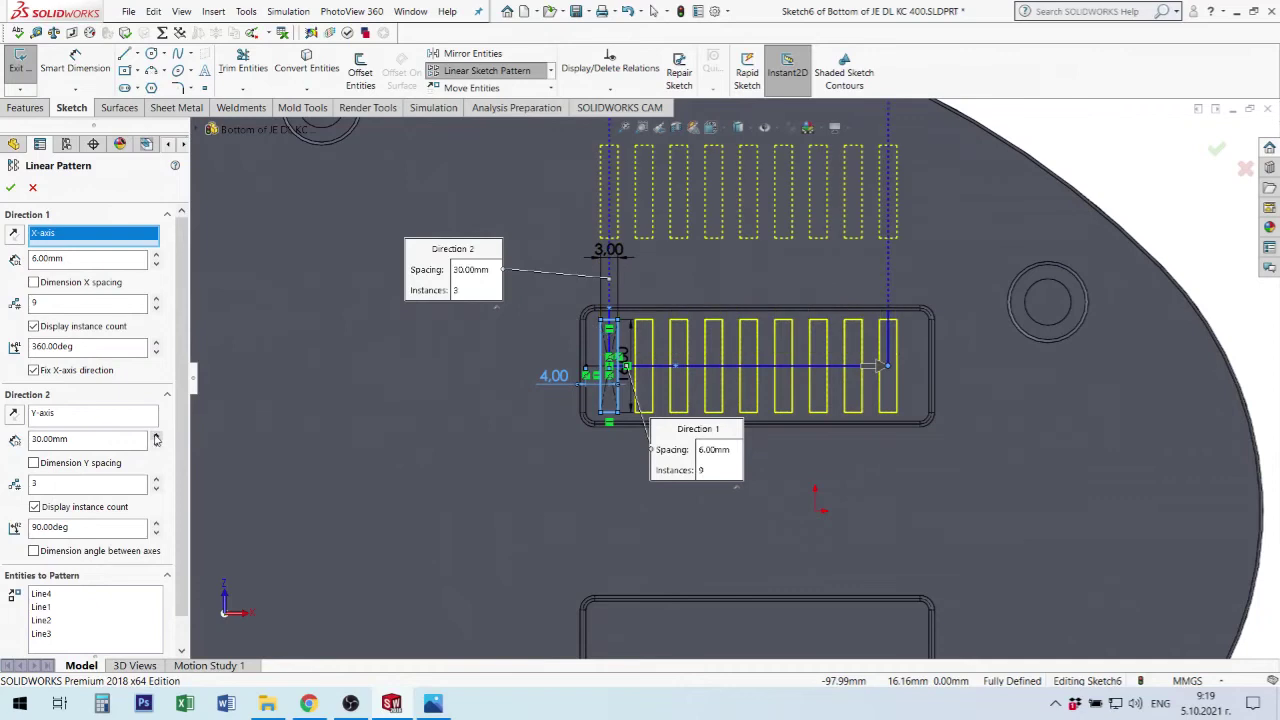
double_click(84, 442)
type("22")
scroll(835, 415, "up", 3)
scroll(835, 415, "up", 2)
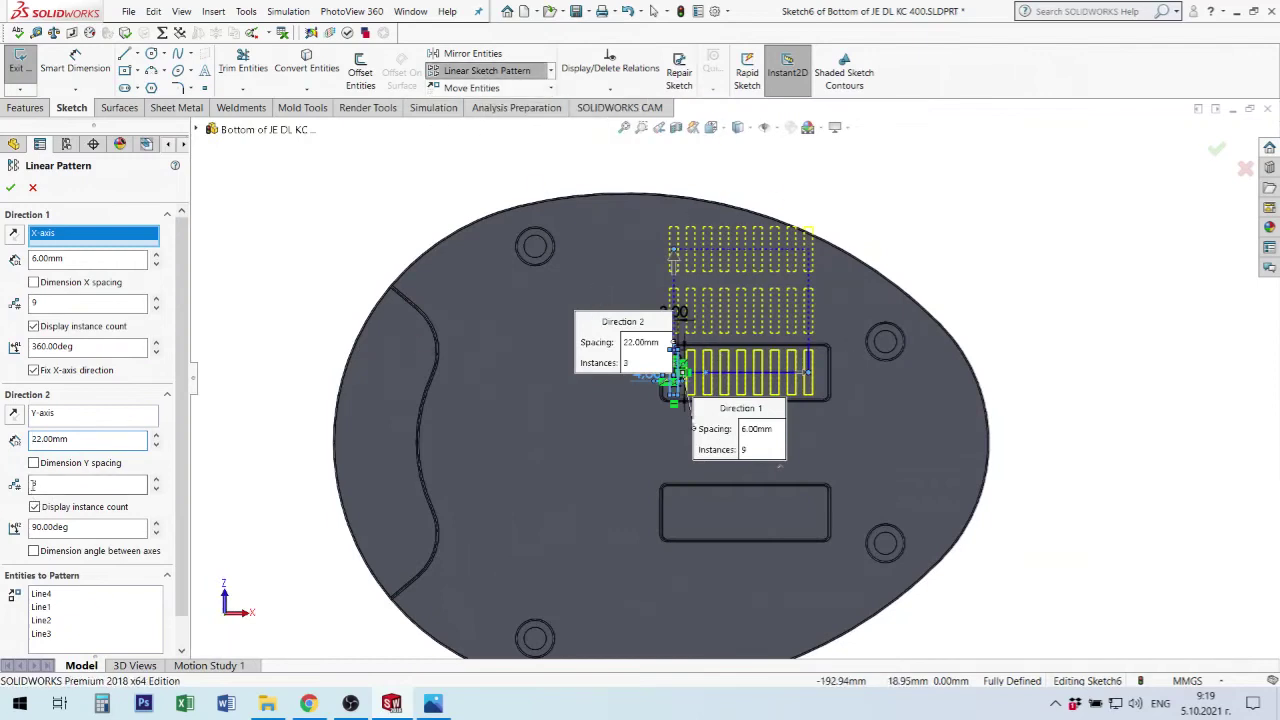
double_click(74, 483)
type("1")
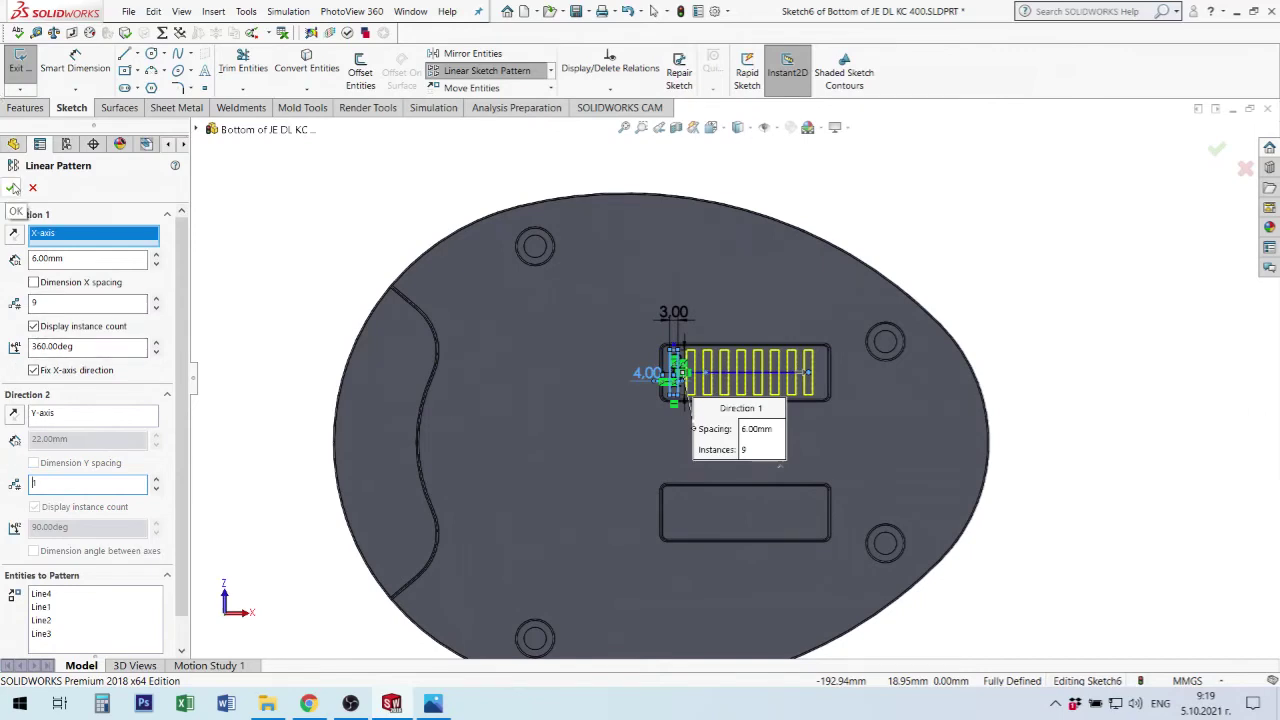
left_click(13, 187)
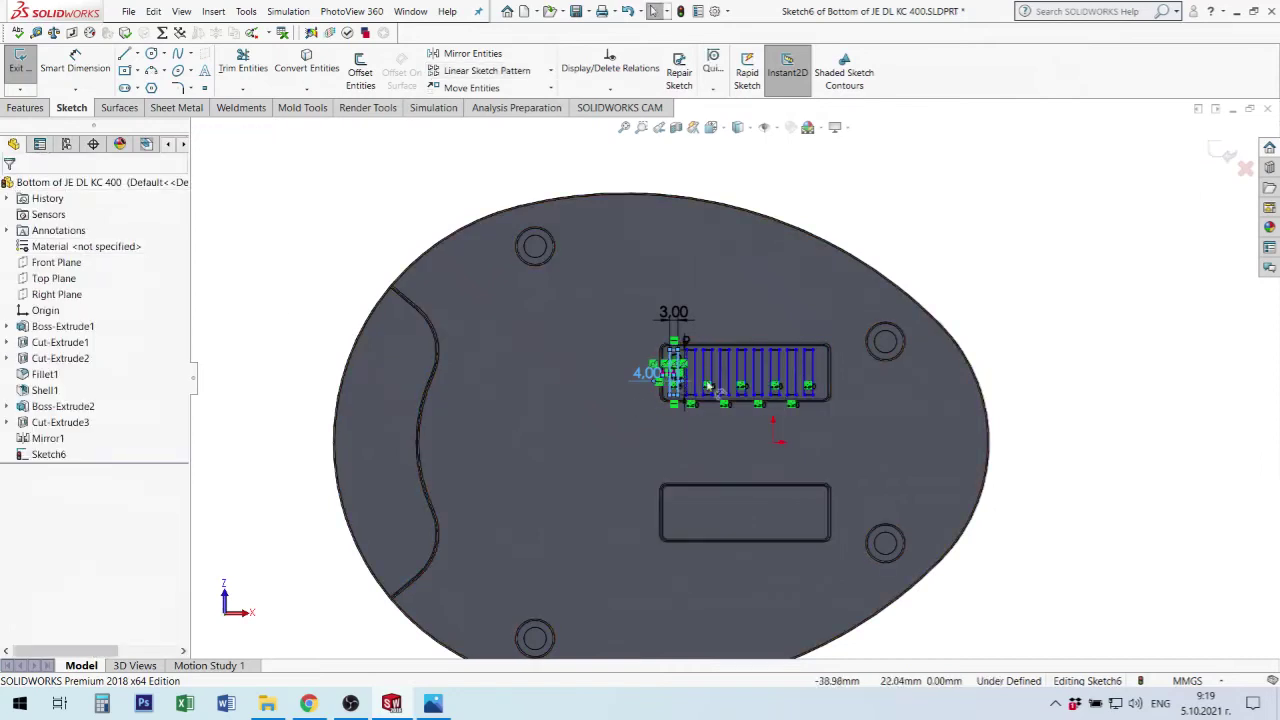
Display and select the pattern's instance count of 9, and browse the sketch pattern types.
scroll(893, 416, "down", 2)
scroll(777, 403, "down", 2)
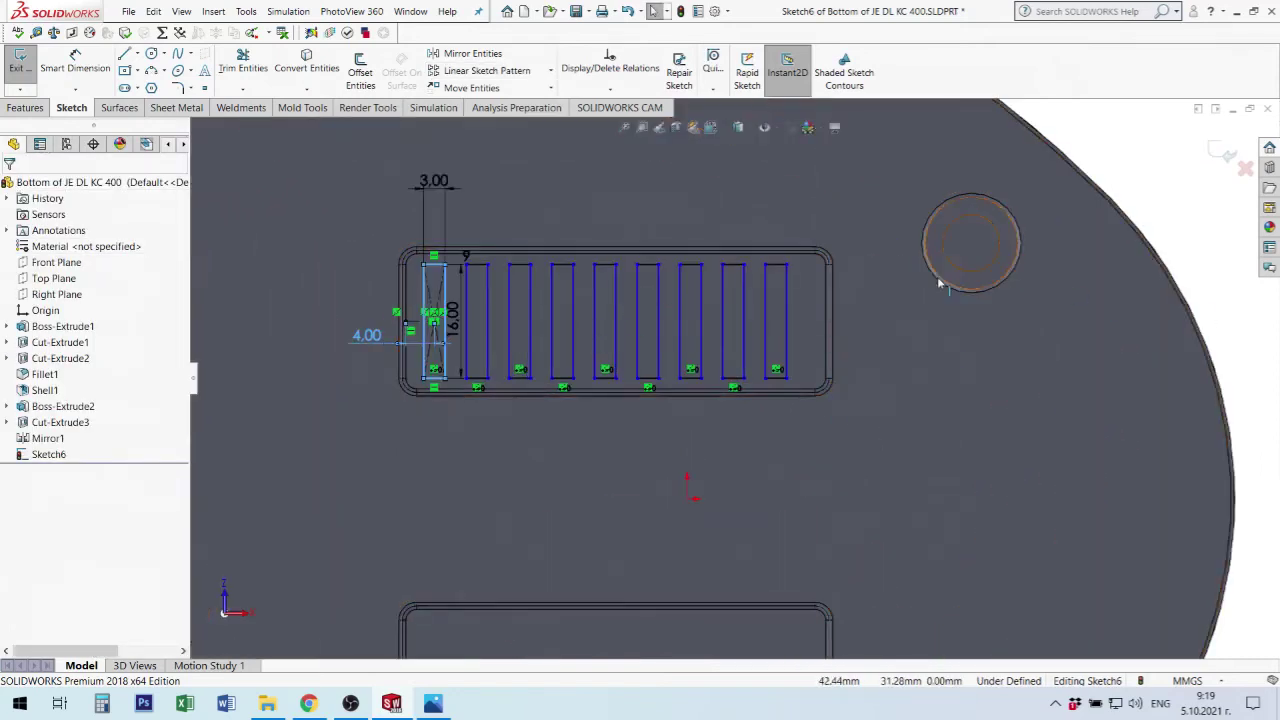
left_click(950, 355)
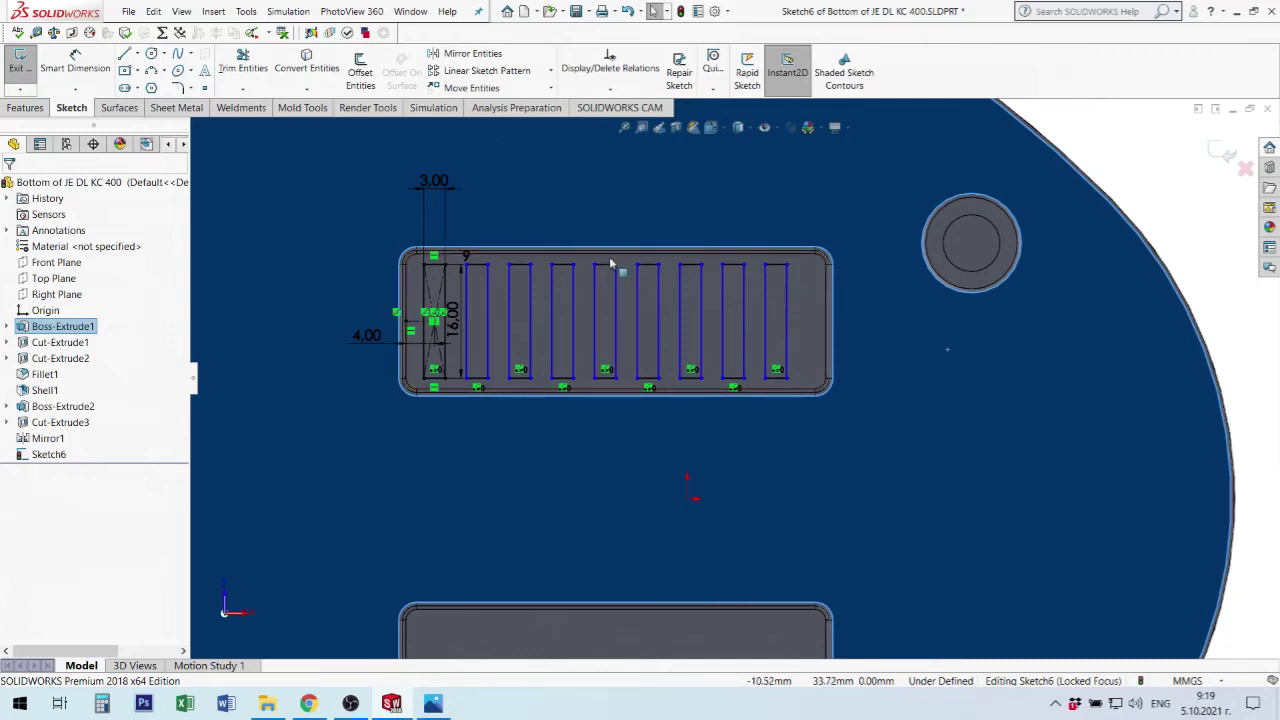
left_click(470, 258)
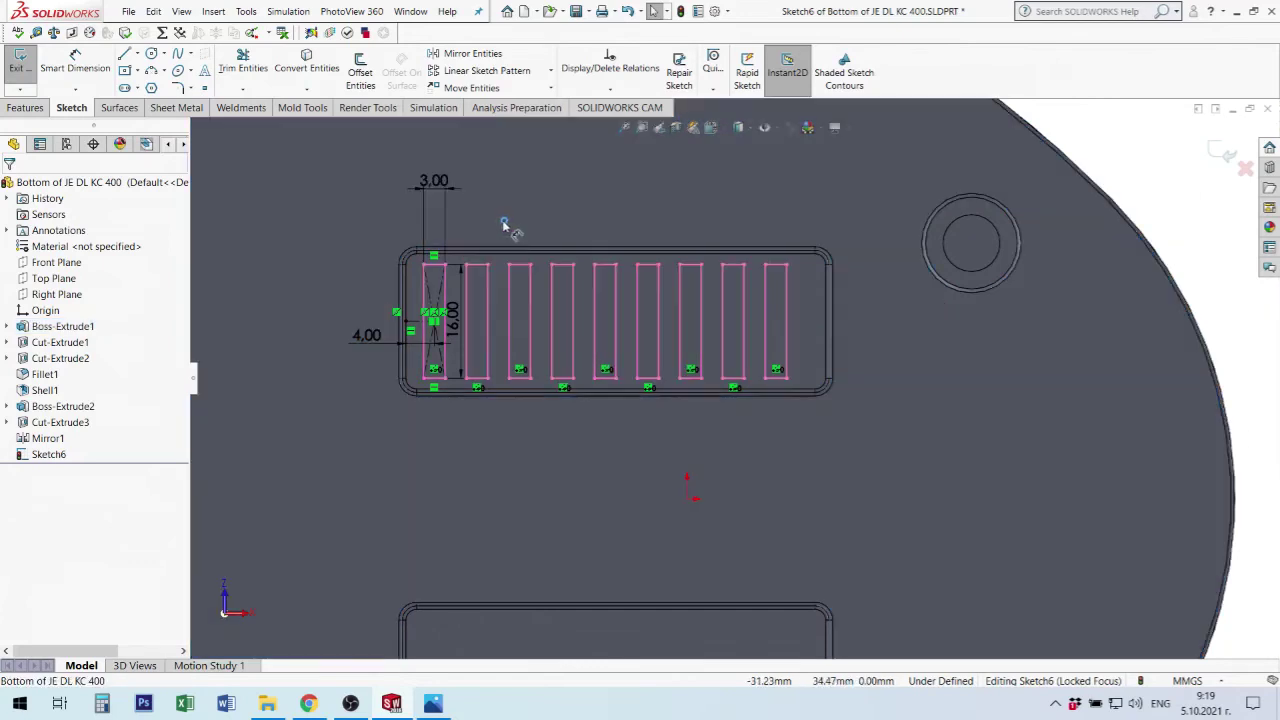
left_click(490, 222)
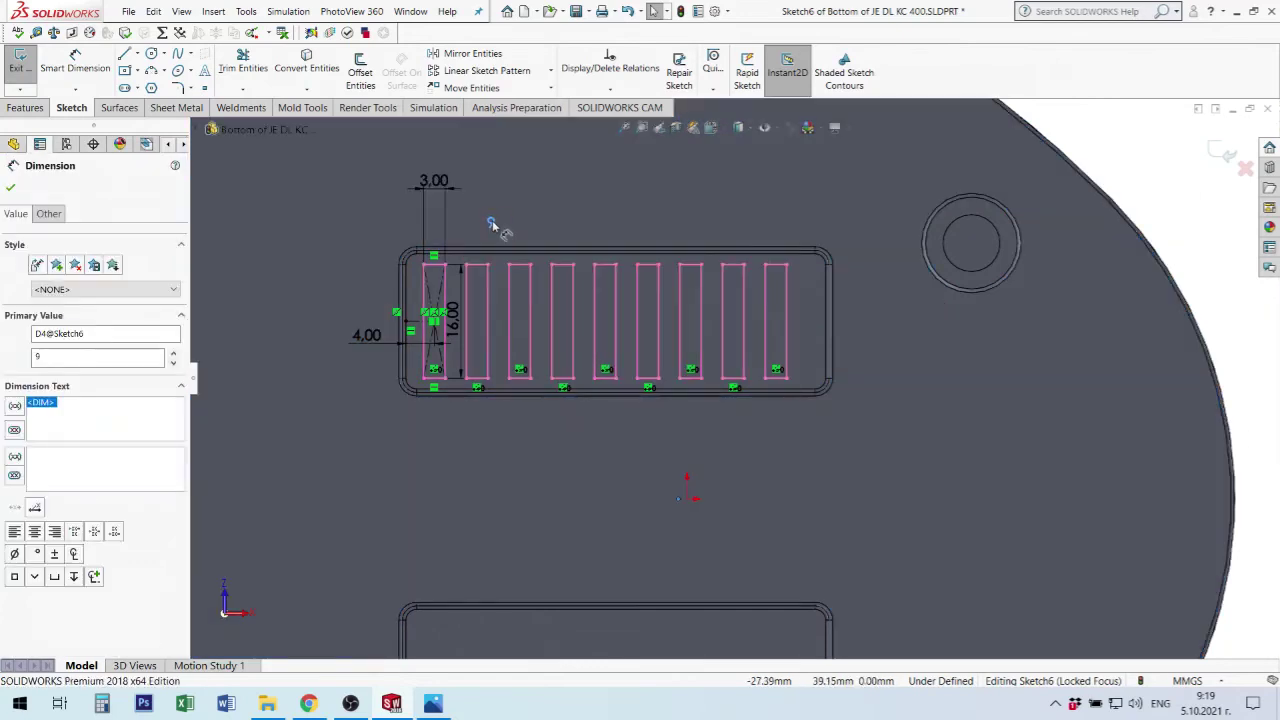
left_click(551, 73)
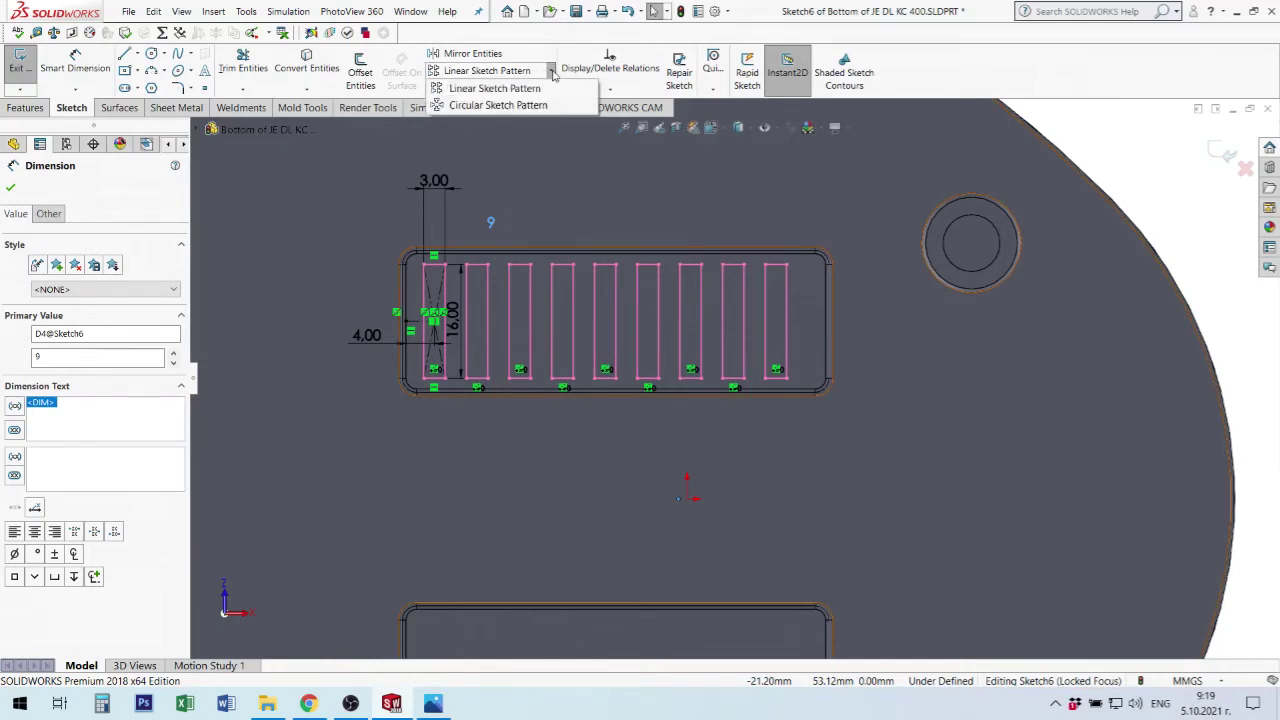
left_click(553, 76)
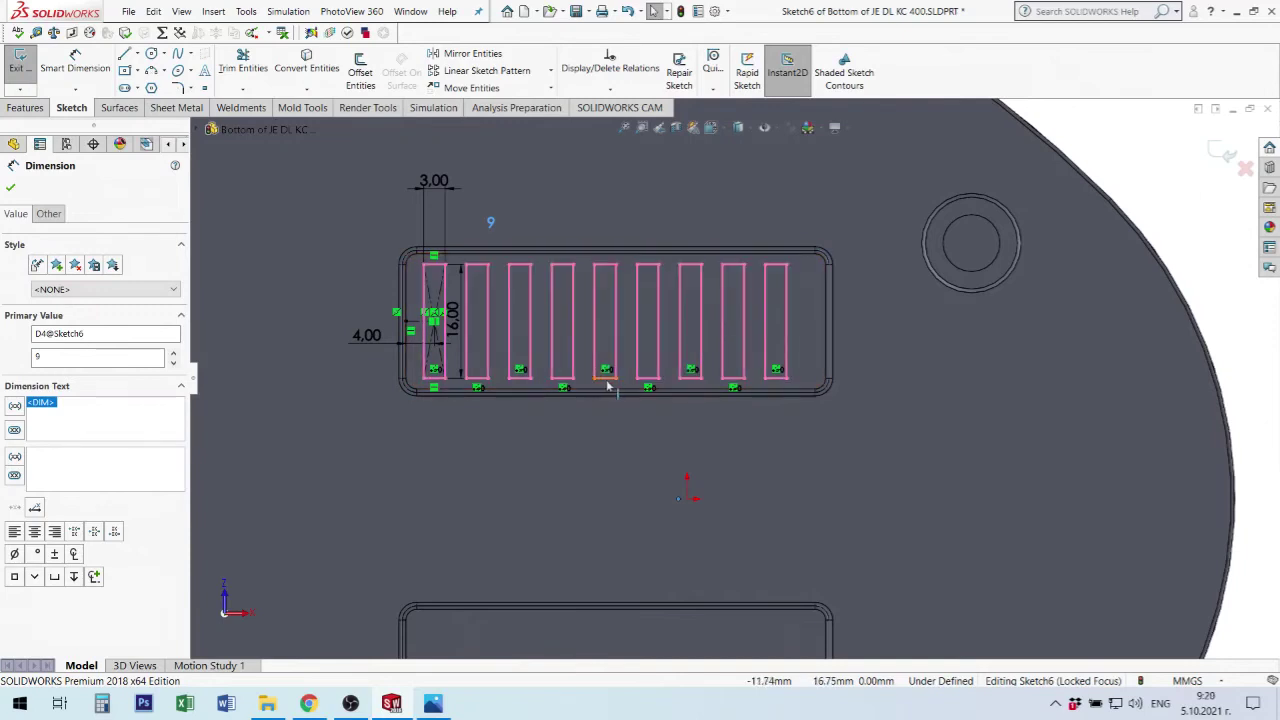
Inspect the slot bottom lines and a line endpoint without adding any relation.
left_click(479, 386)
left_click(439, 381, "ctrl")
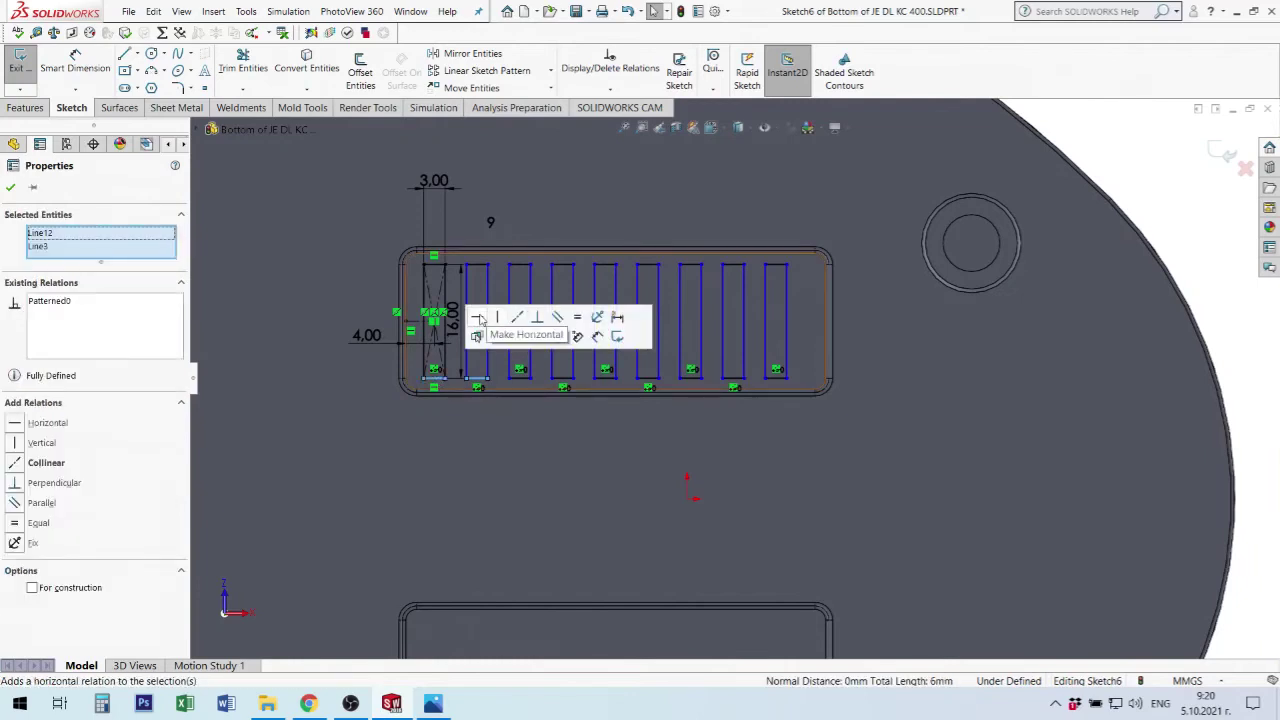
left_click(1045, 439)
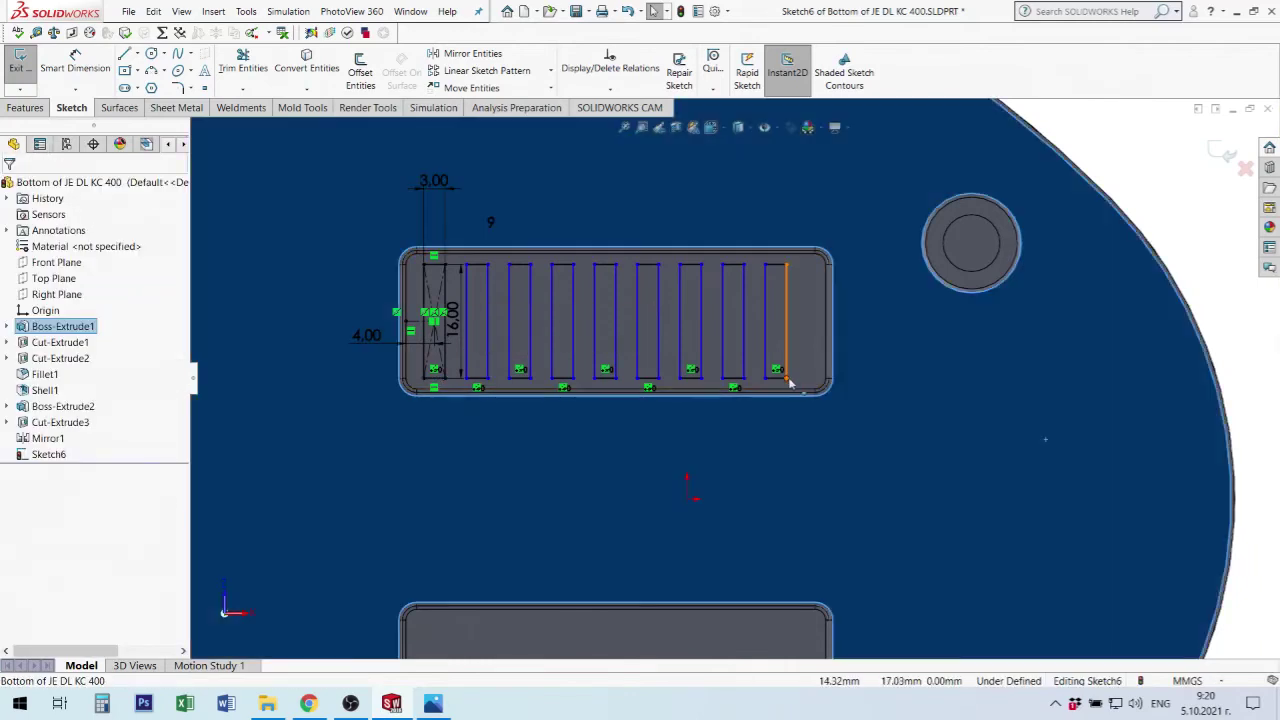
left_click(788, 379)
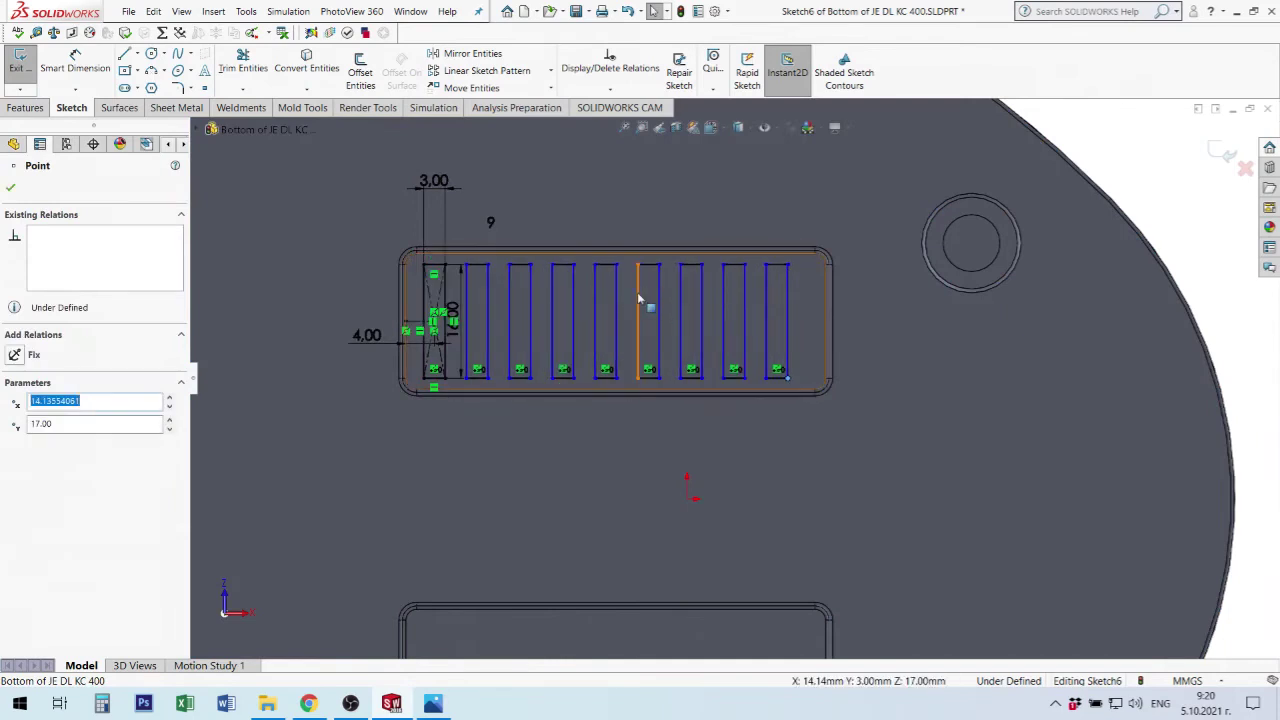
scroll(486, 385, "down", 2)
scroll(586, 400, "down", 2)
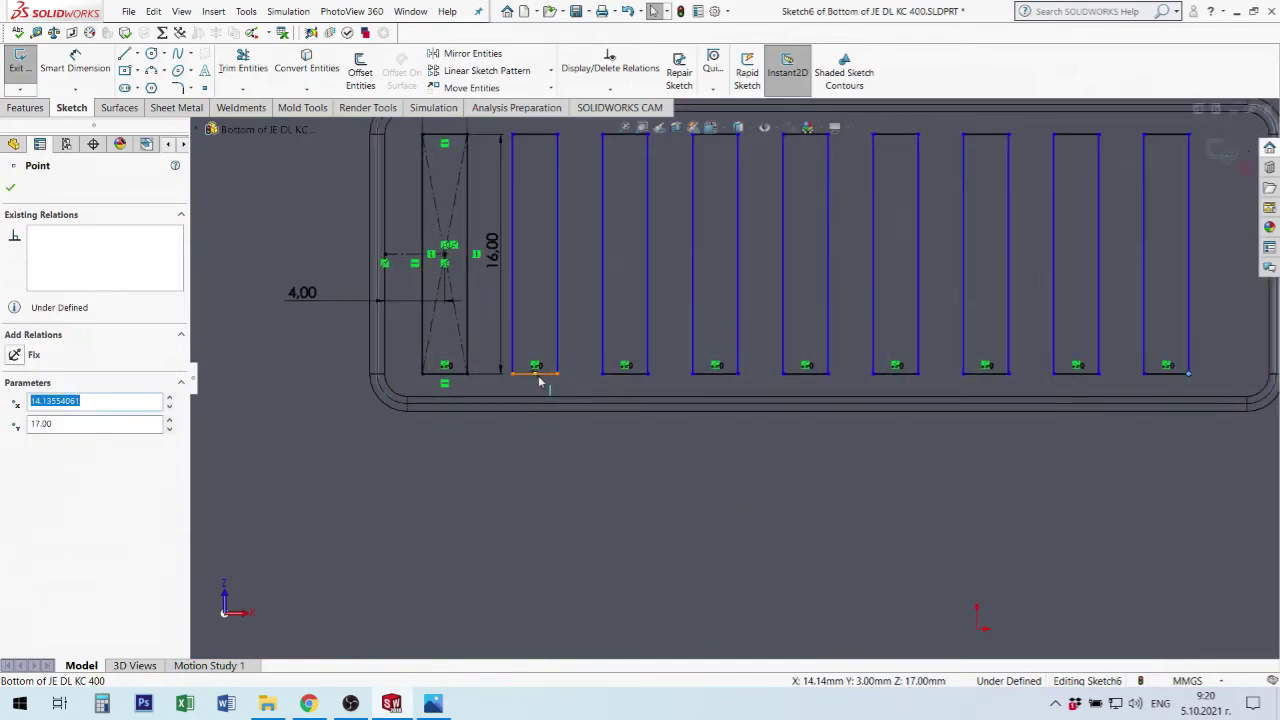
scroll(775, 405, "up", 3)
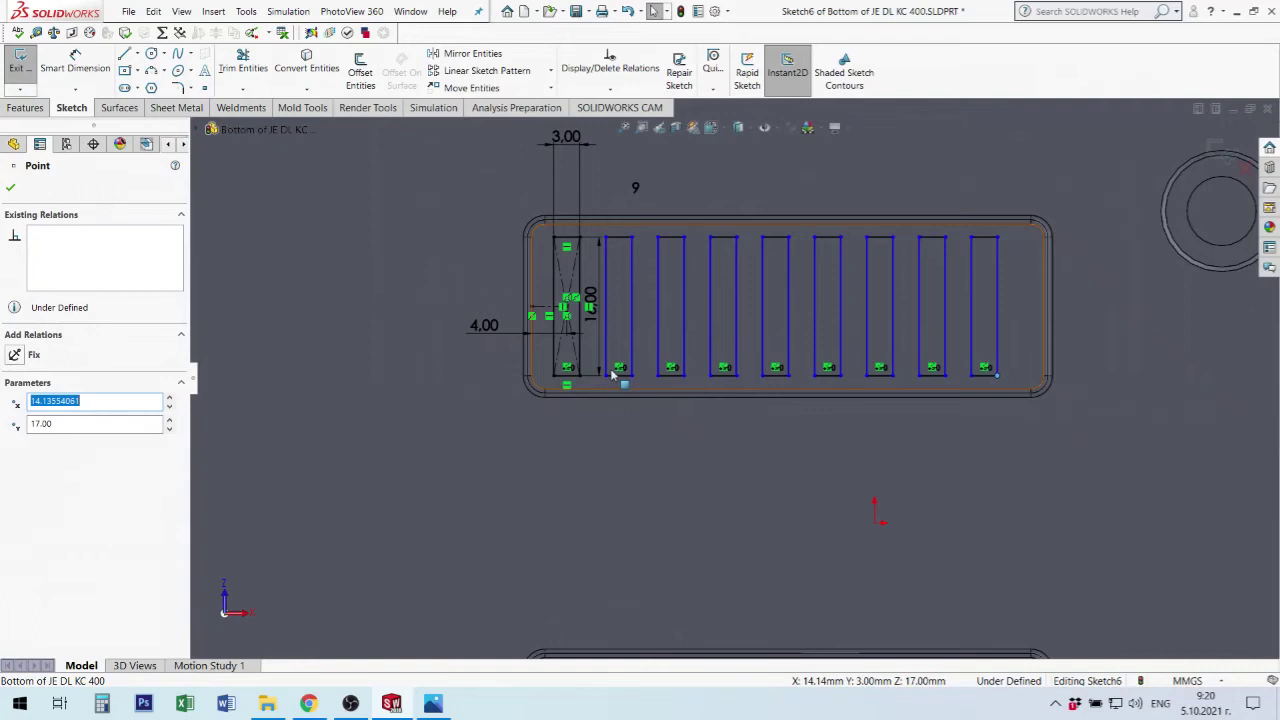
scroll(626, 376, "down", 2)
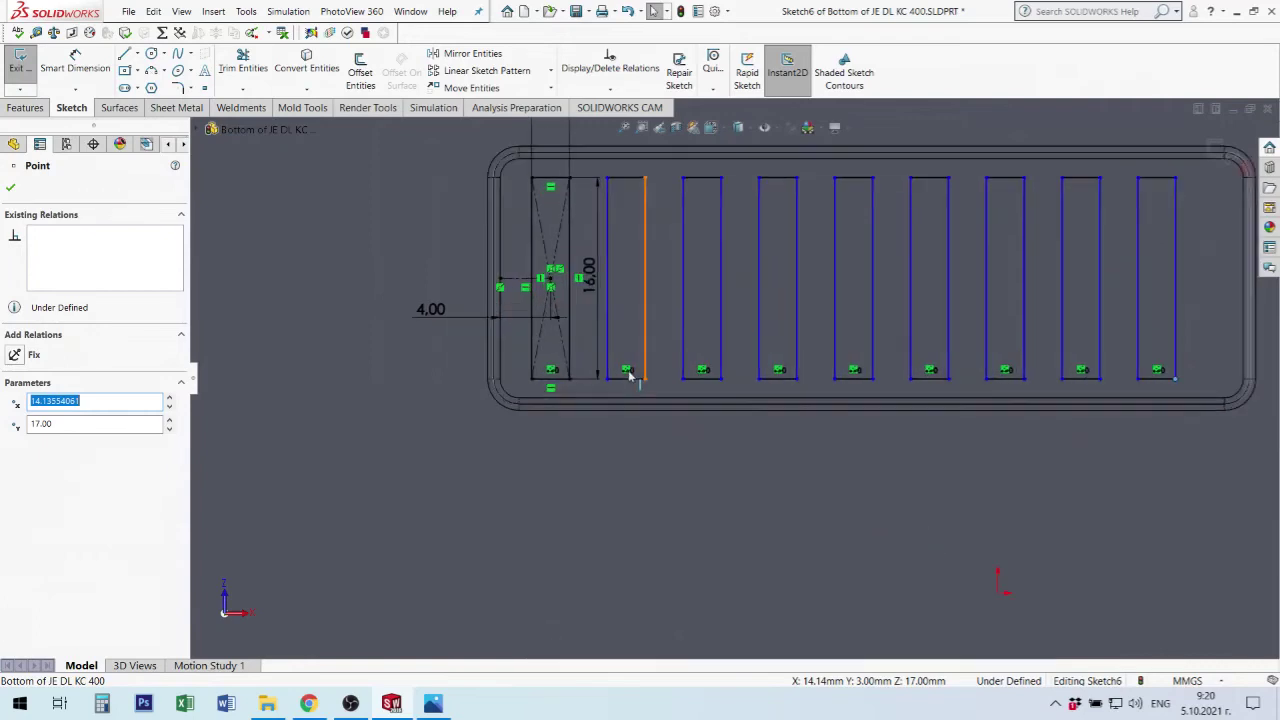
scroll(626, 385, "down", 3)
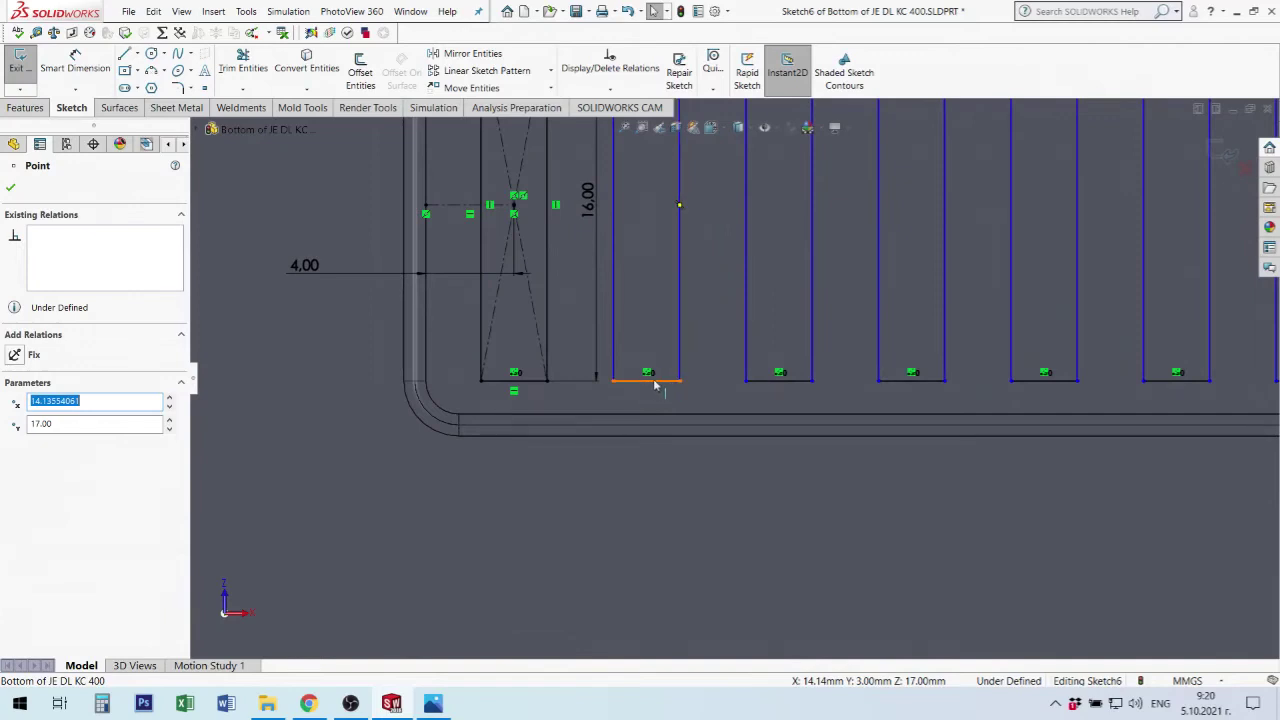
scroll(690, 392, "up", 2)
scroll(1180, 380, "up", 2)
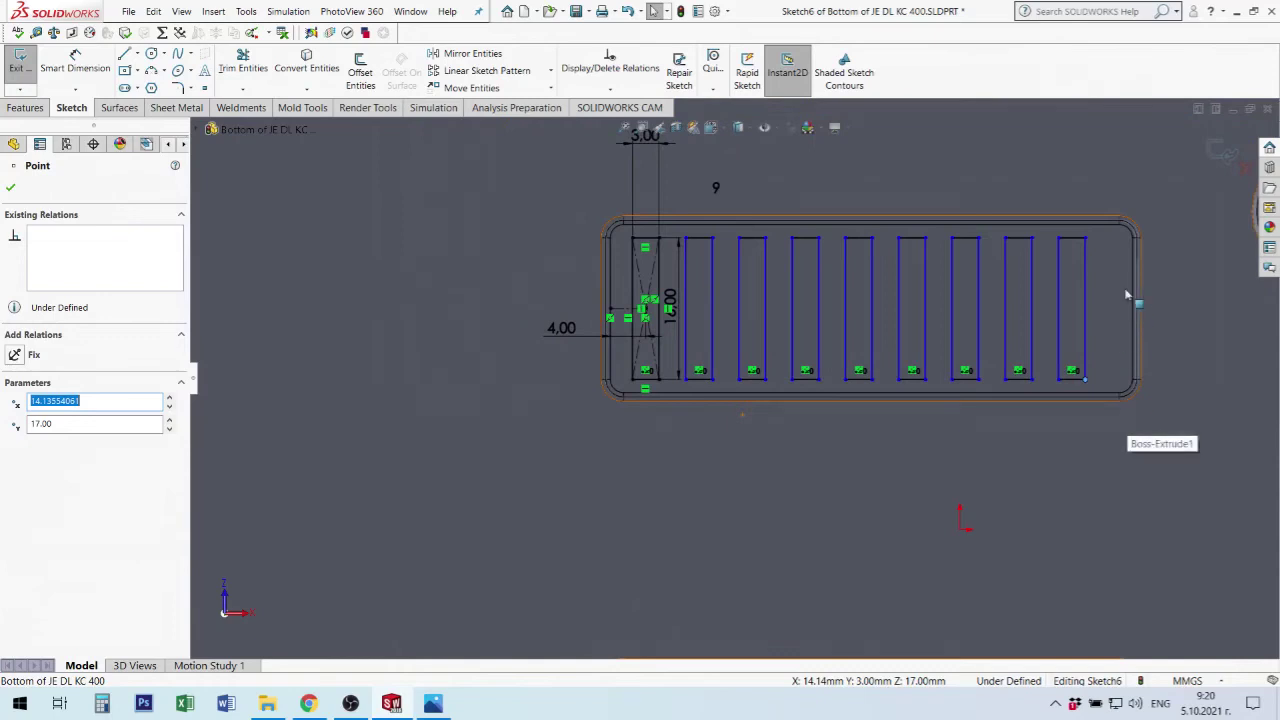
scroll(1143, 291, "down", 2)
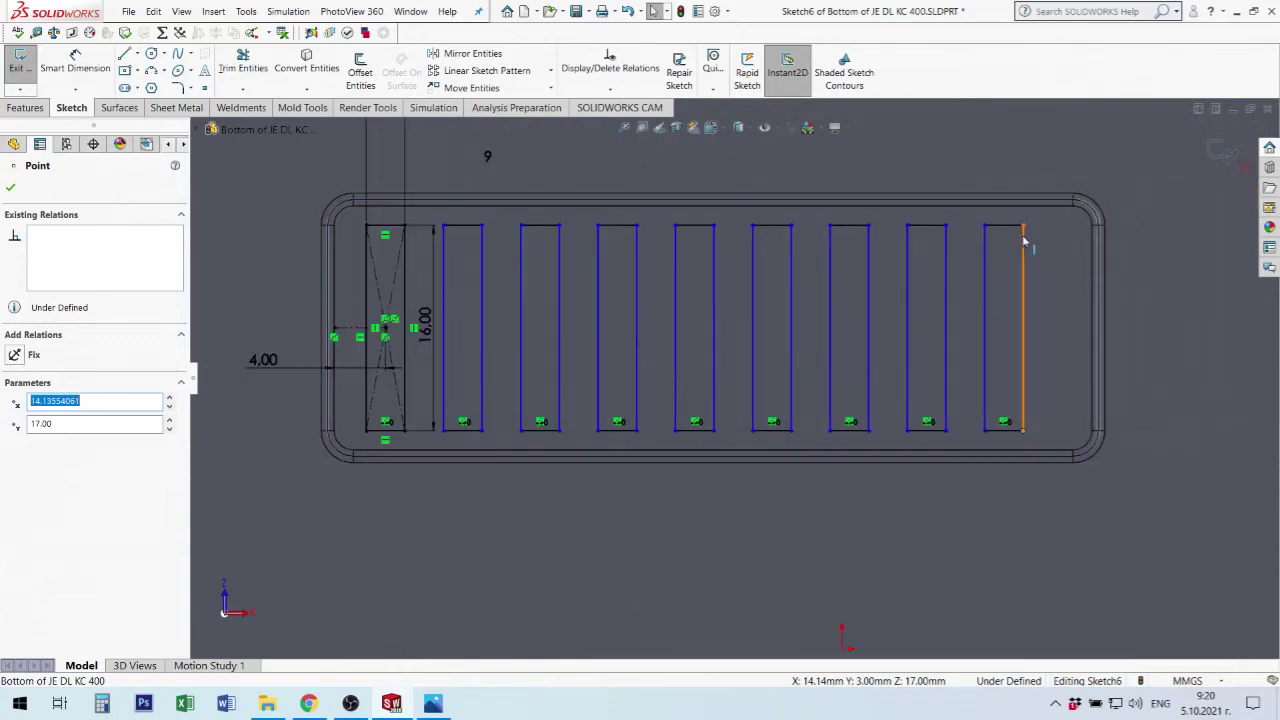
Draw a diagonal centerline across the last slot, corner to corner.
left_click(137, 54)
left_click(160, 88)
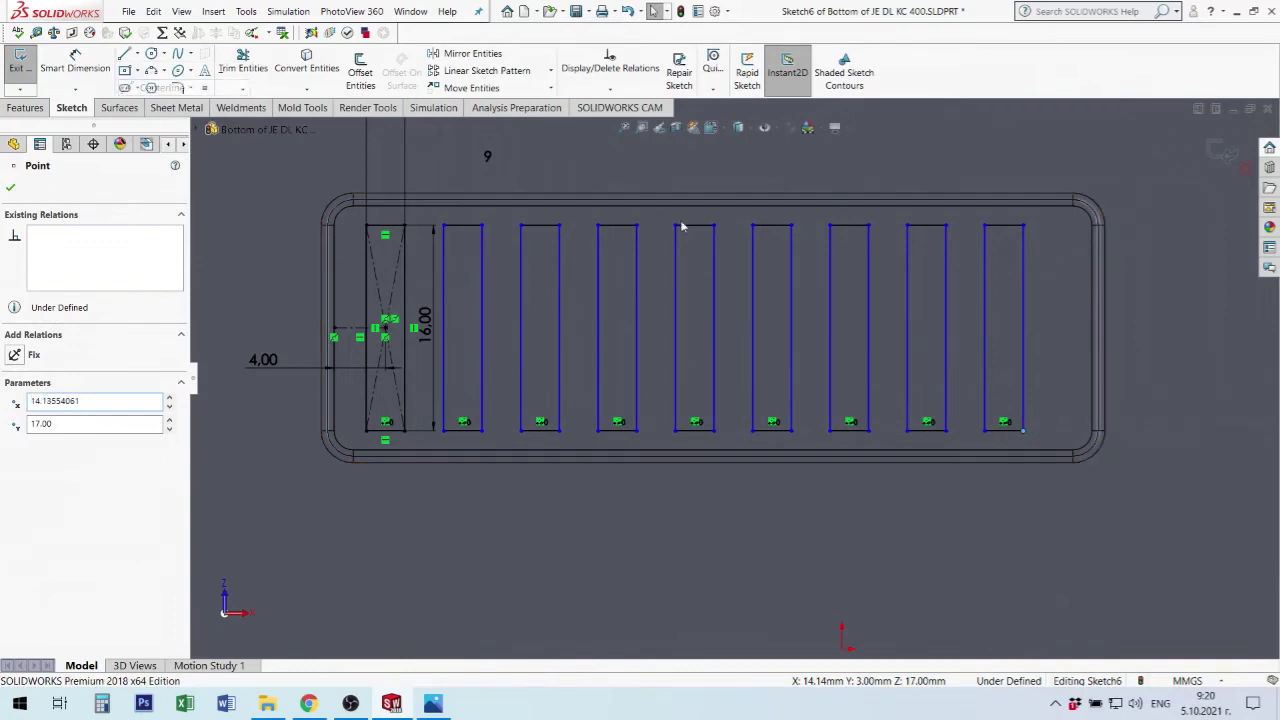
left_click(1023, 228)
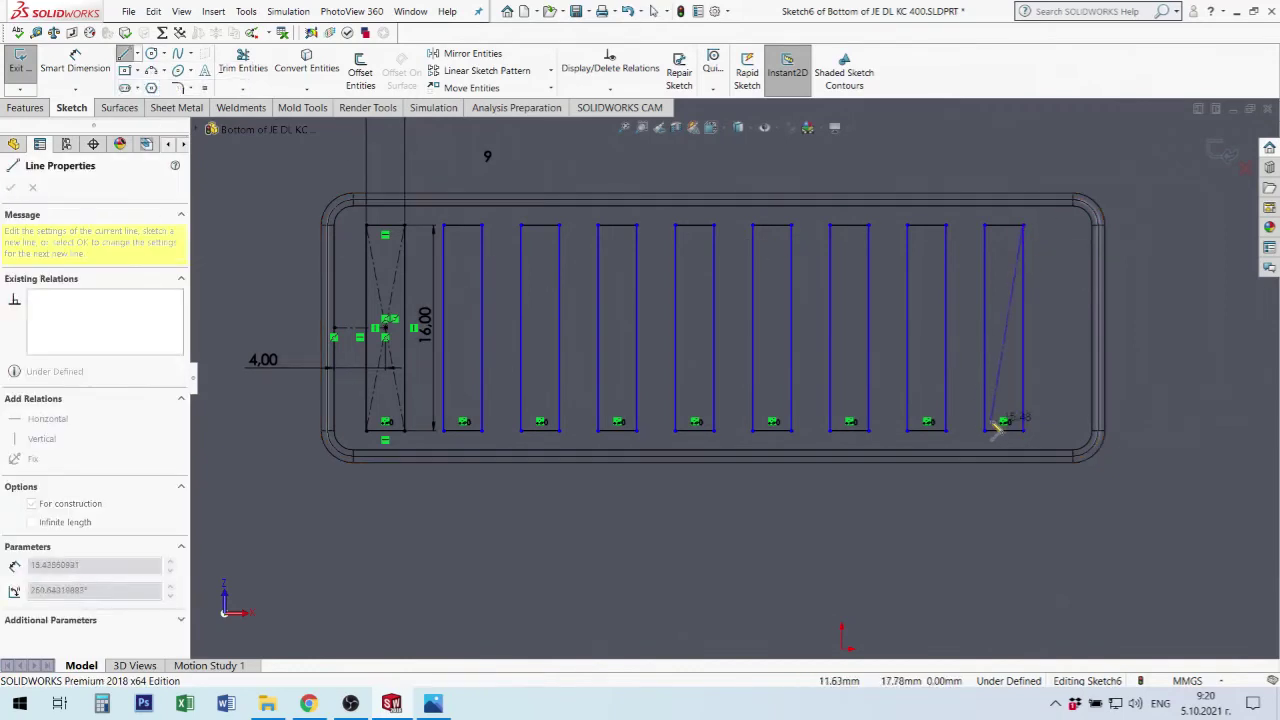
left_click(986, 433)
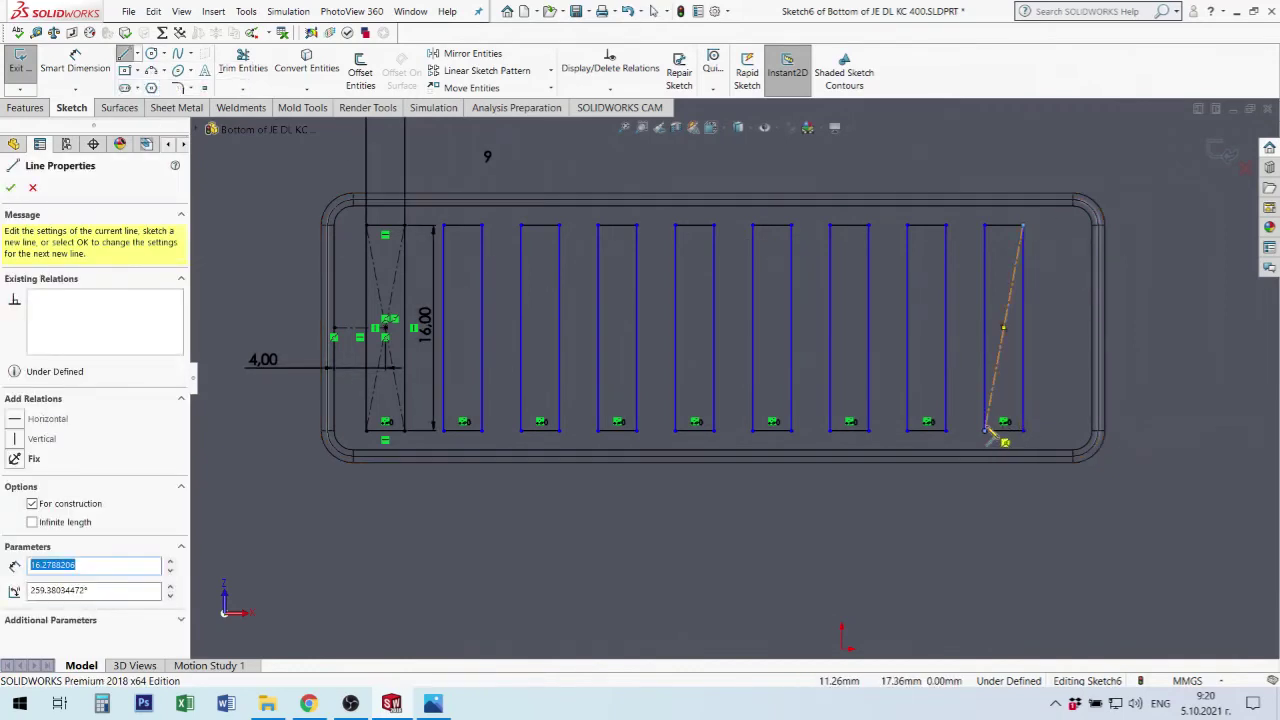
key("Escape")
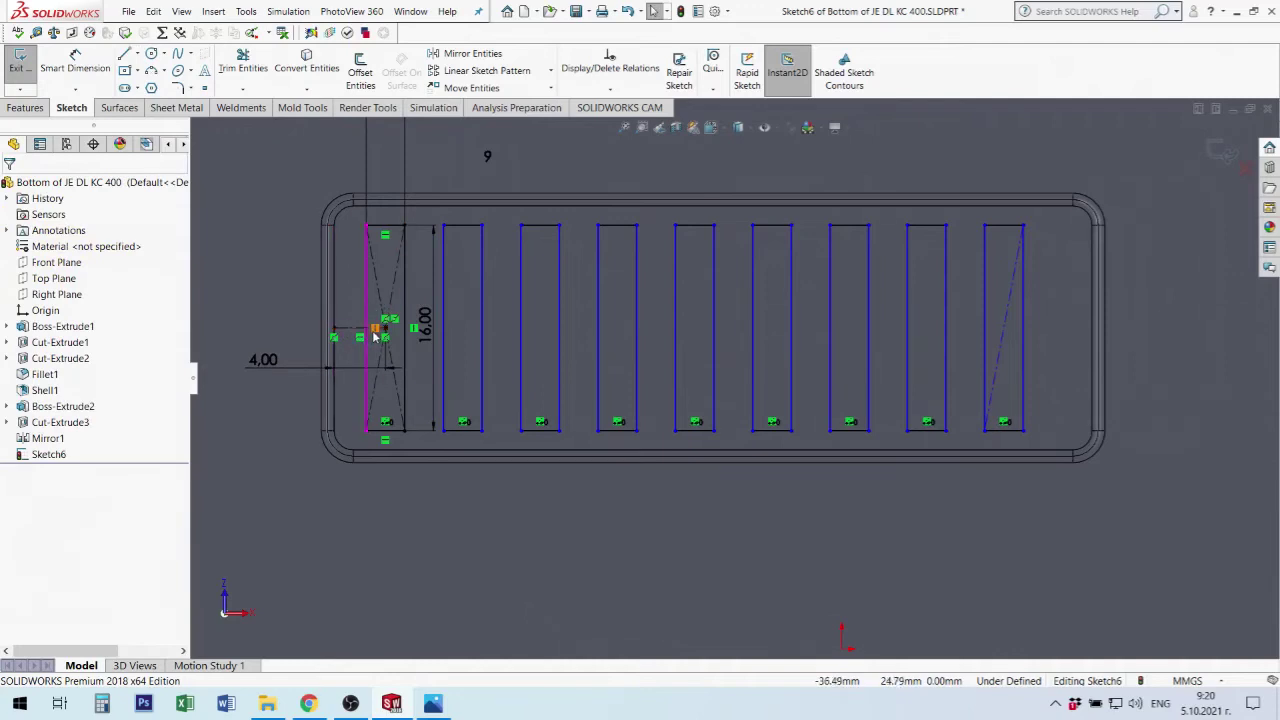
Add a horizontal centerline from the diagonal's midpoint to the outline, equal to the left gap line.
left_click(137, 57)
left_click(160, 69)
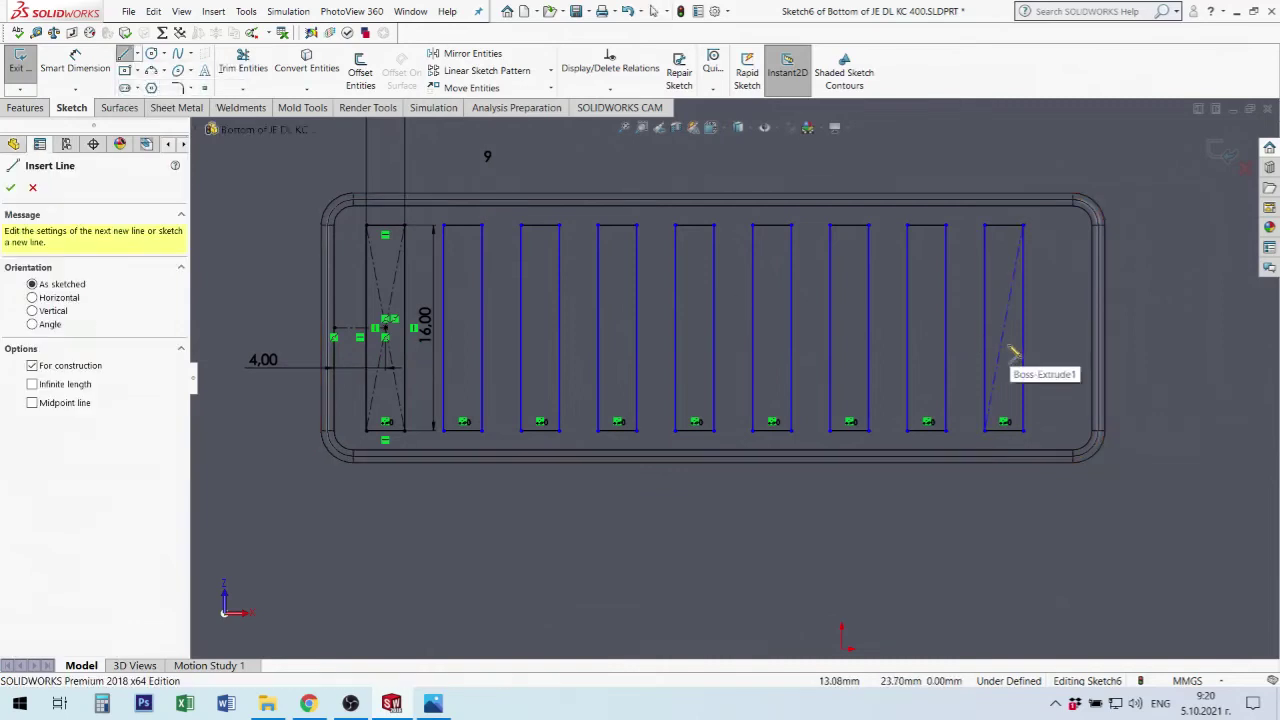
left_click(1003, 328)
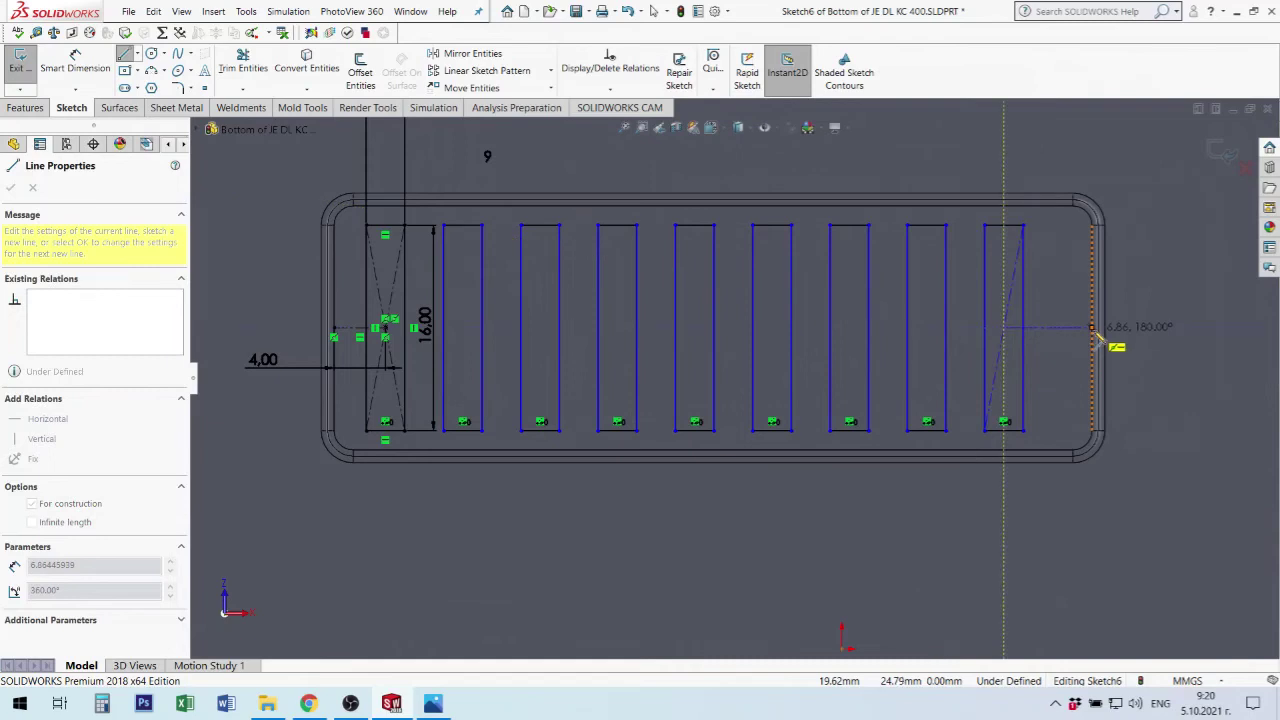
left_click(1095, 333)
key("Escape")
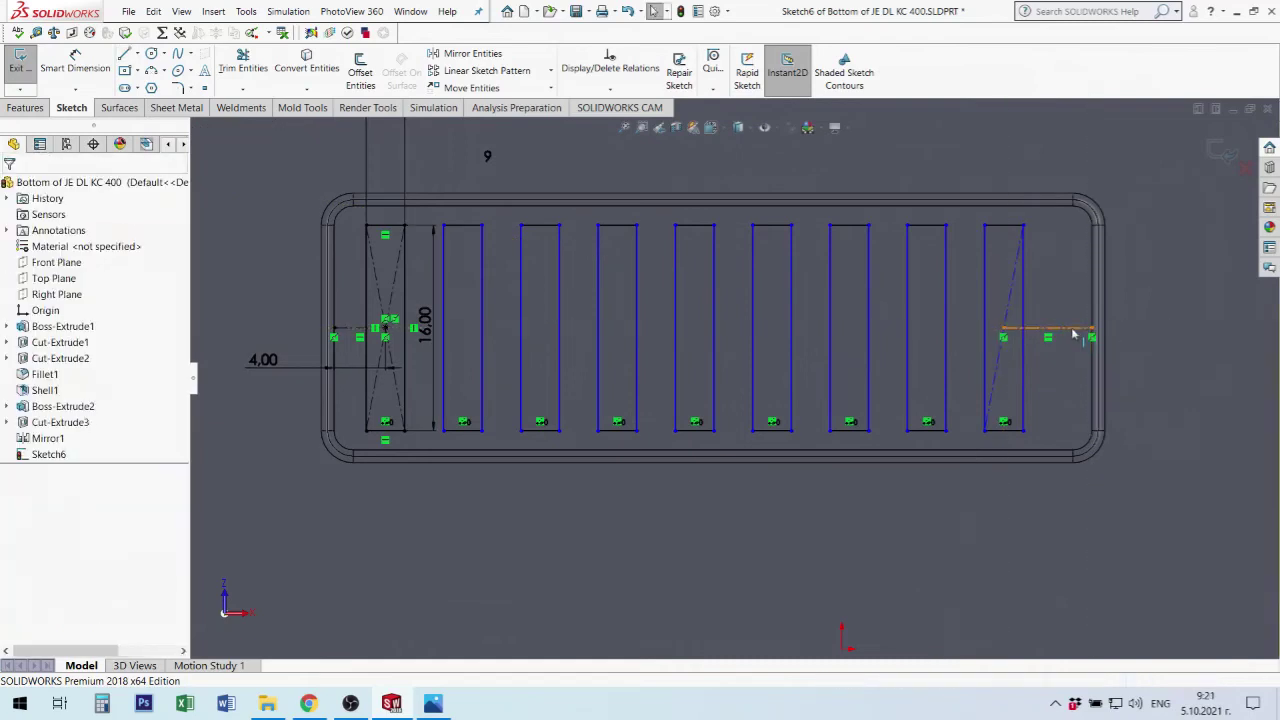
left_click(1074, 333)
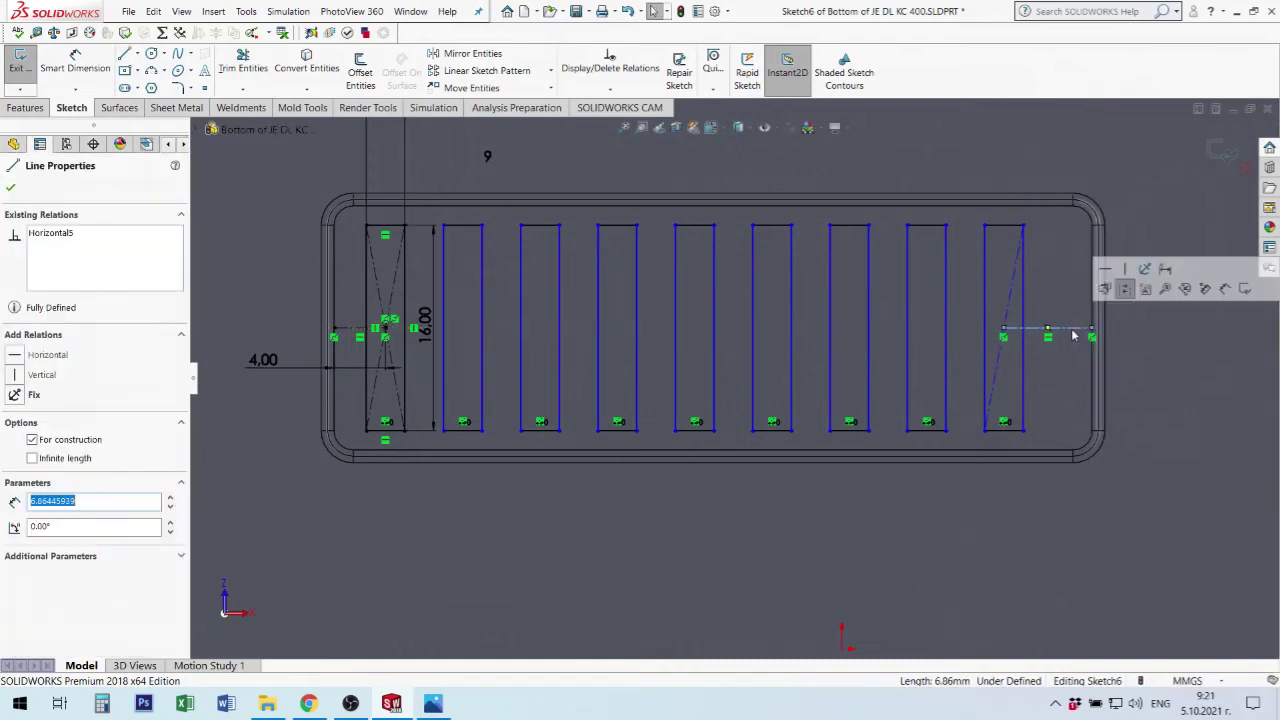
left_click(358, 333, "ctrl")
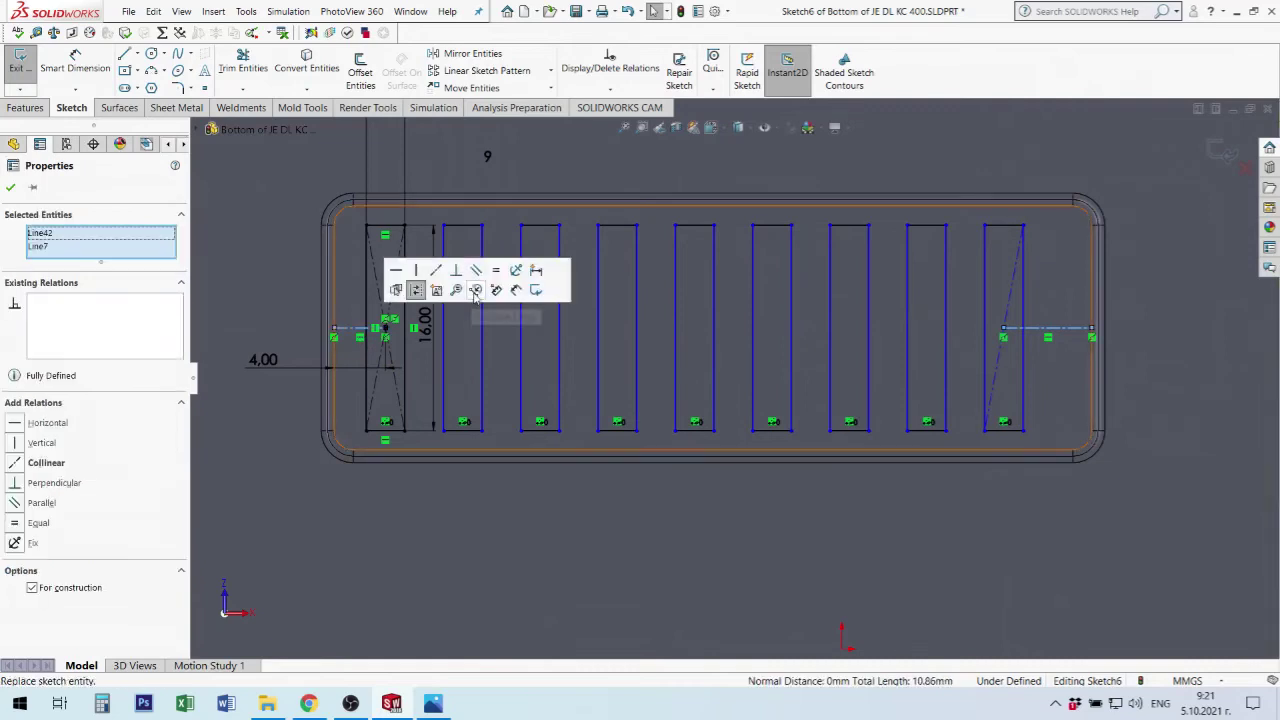
left_click(497, 272)
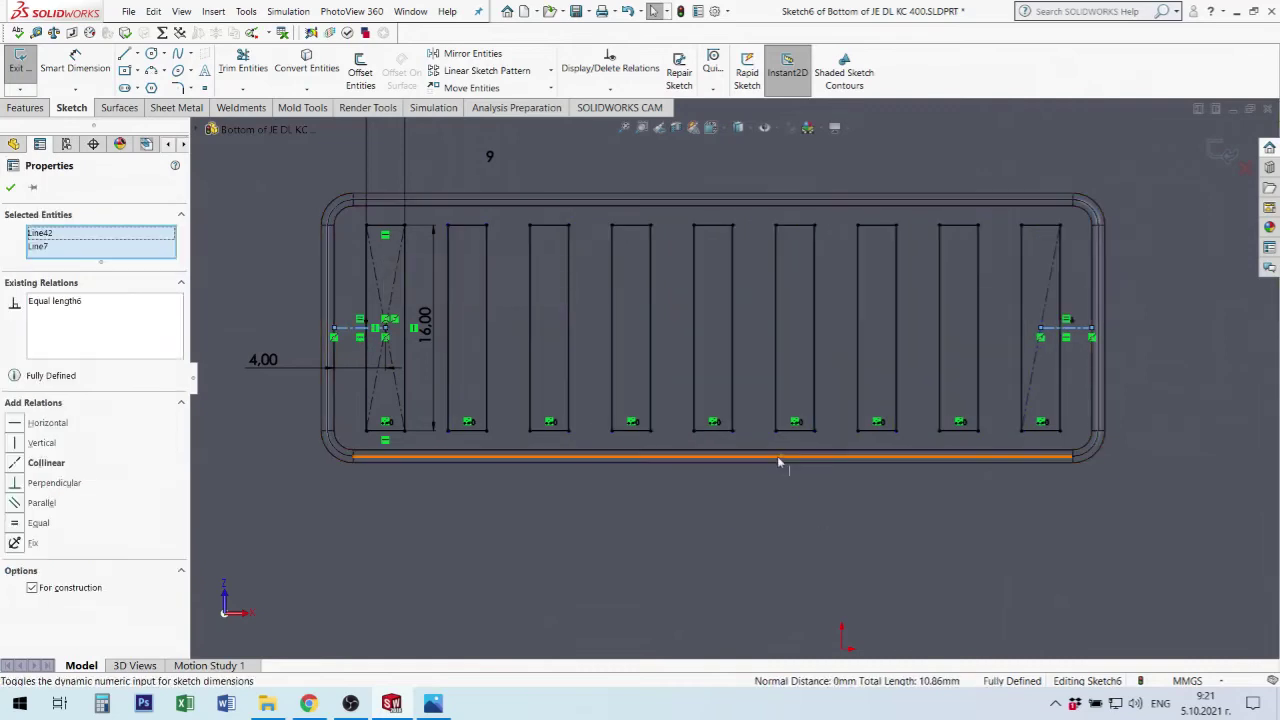
scroll(887, 502, "up", 3)
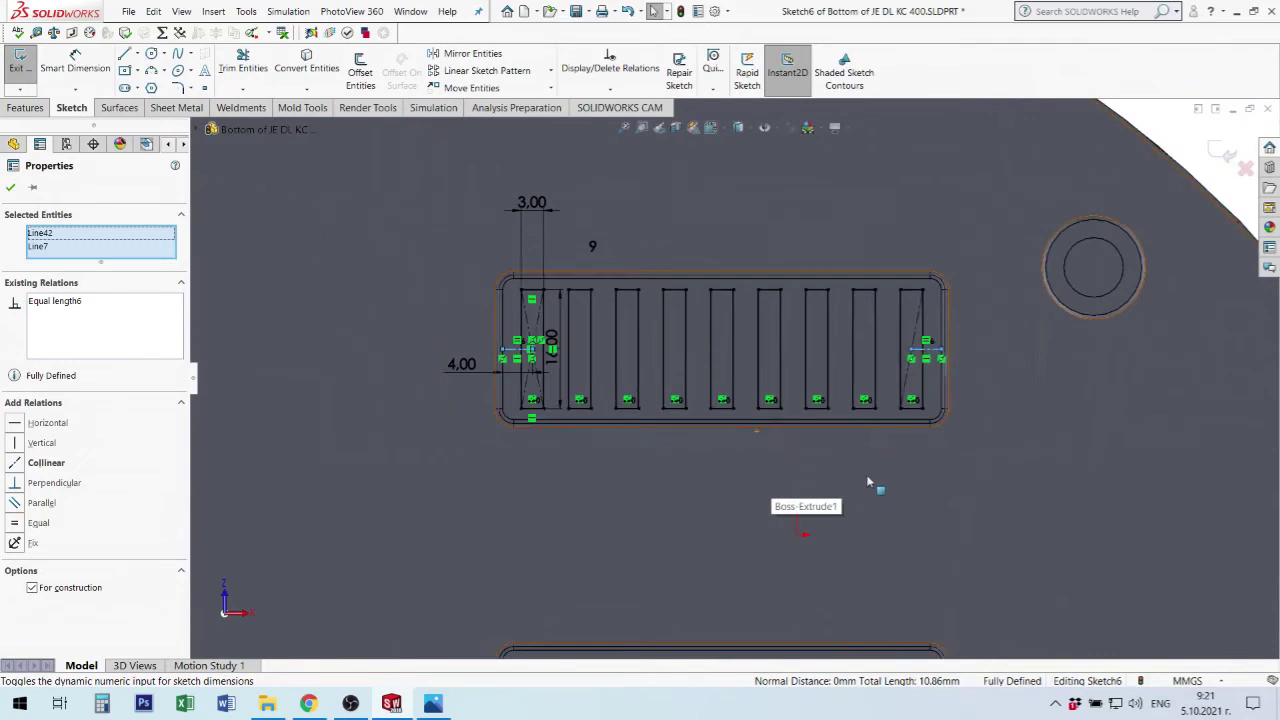
scroll(880, 490, "up", 3)
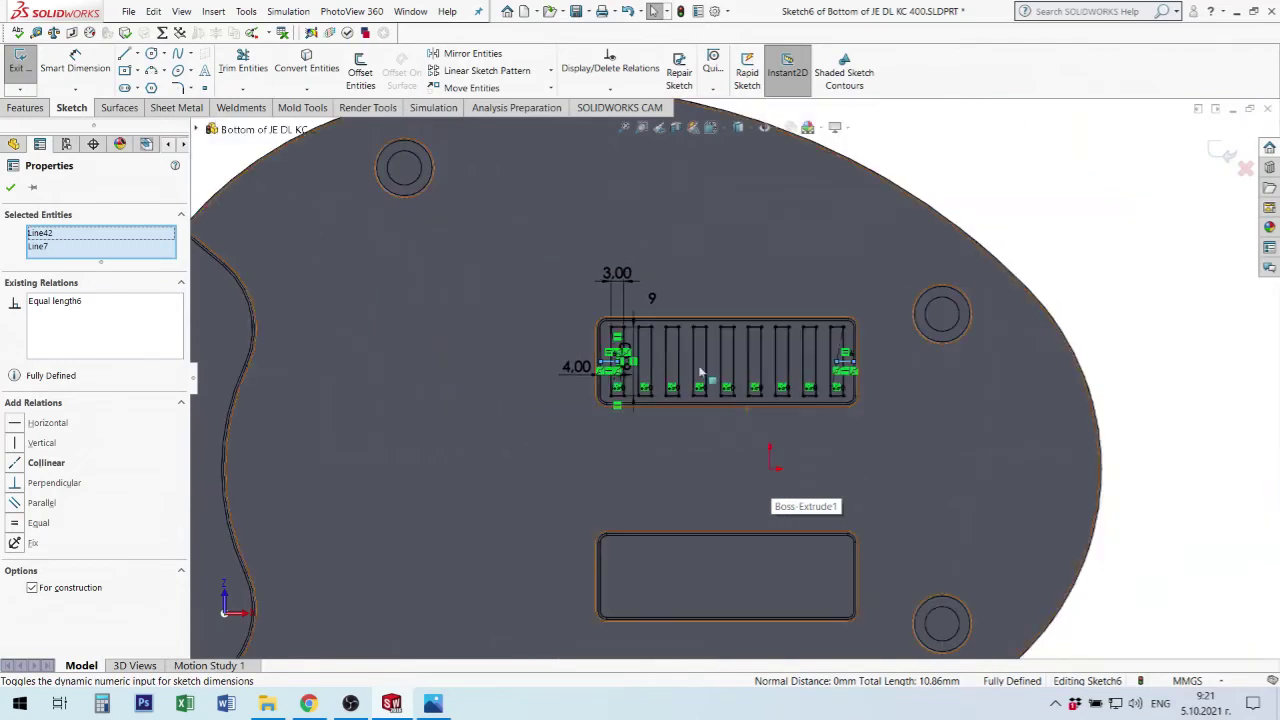
Extrude-cut the nine vent rectangles with the Up To Next end condition.
left_click(26, 107)
left_click(229, 74)
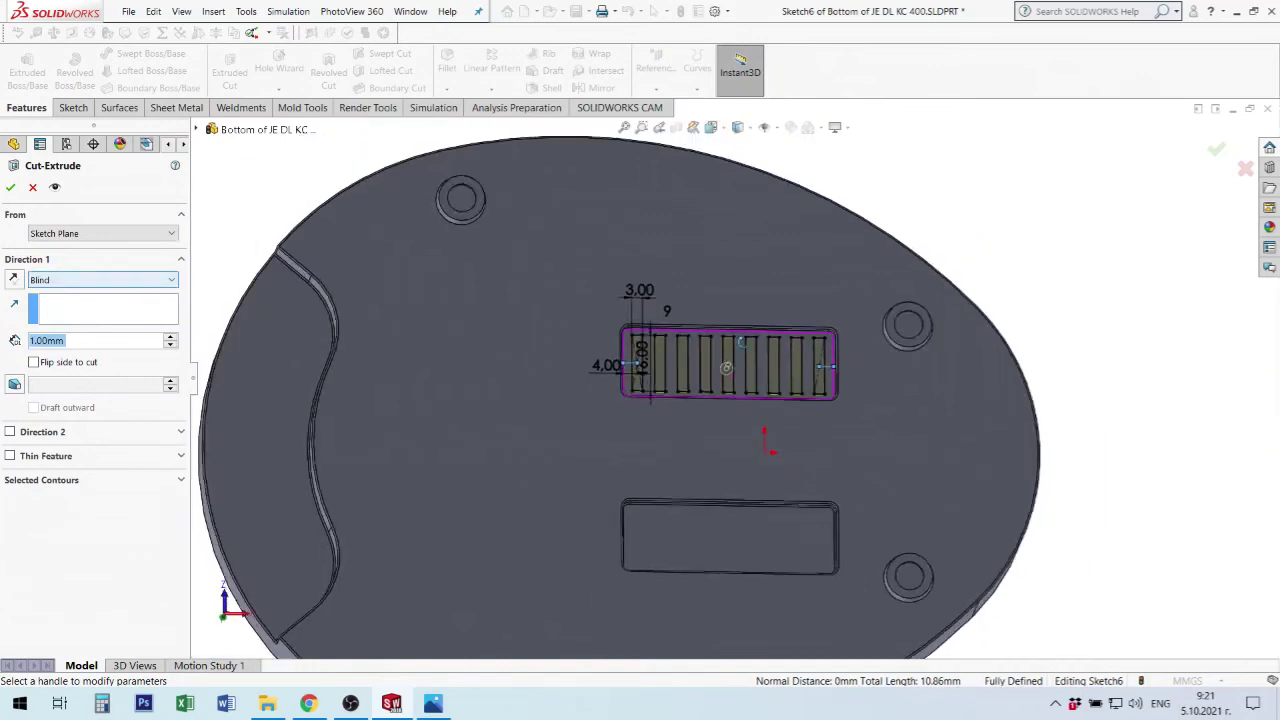
mouse_move(820, 487)
middle_mouse_down()
mouse_move(802, 436)
mouse_move(771, 551)
middle_mouse_up()
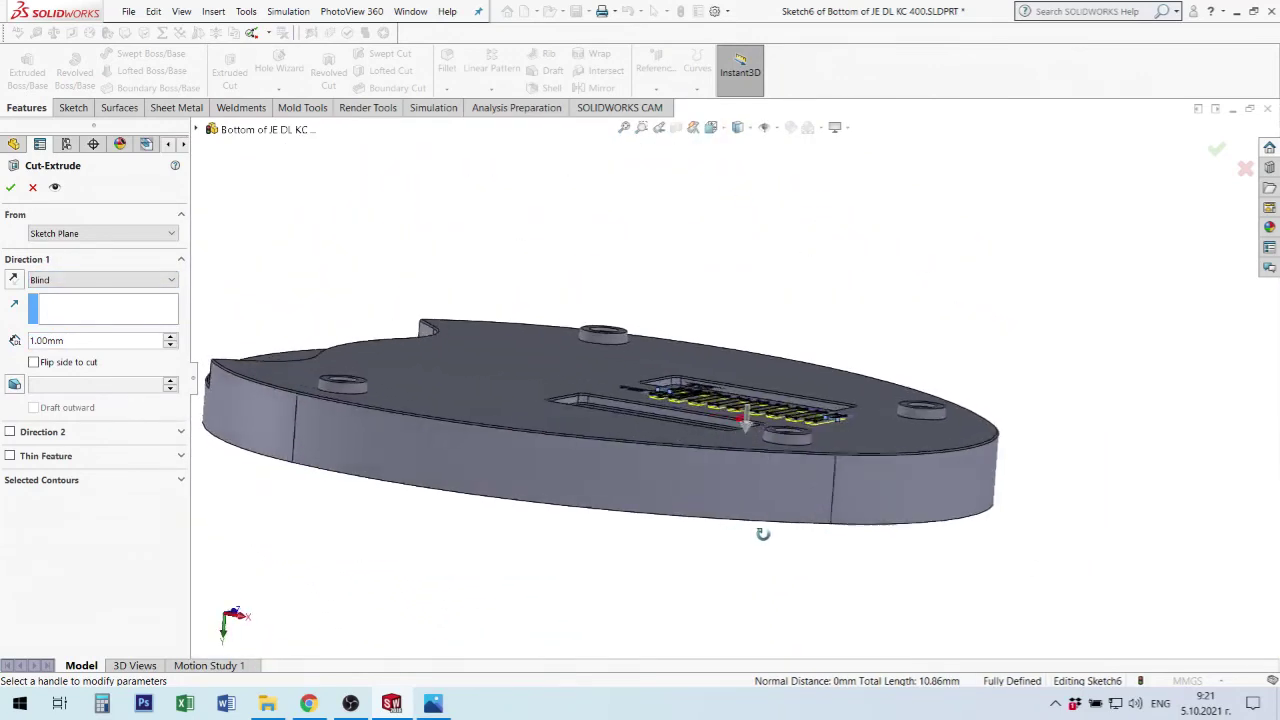
left_click(99, 283)
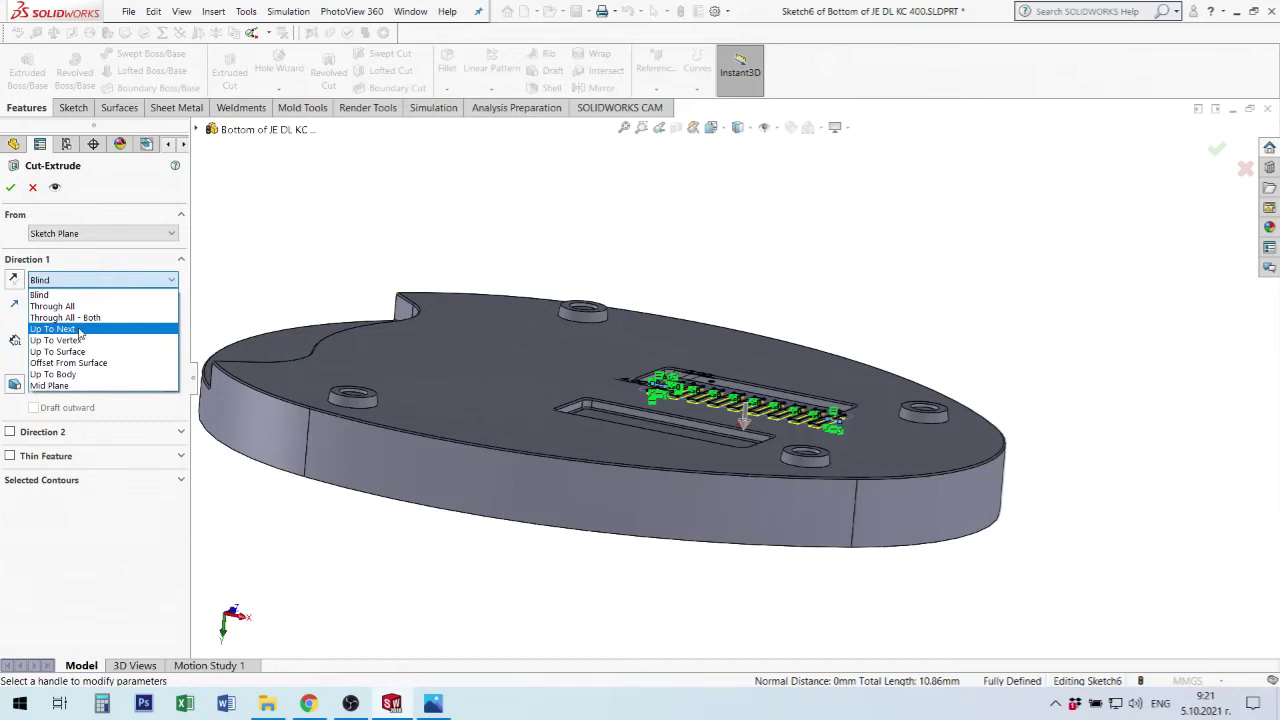
left_click(79, 330)
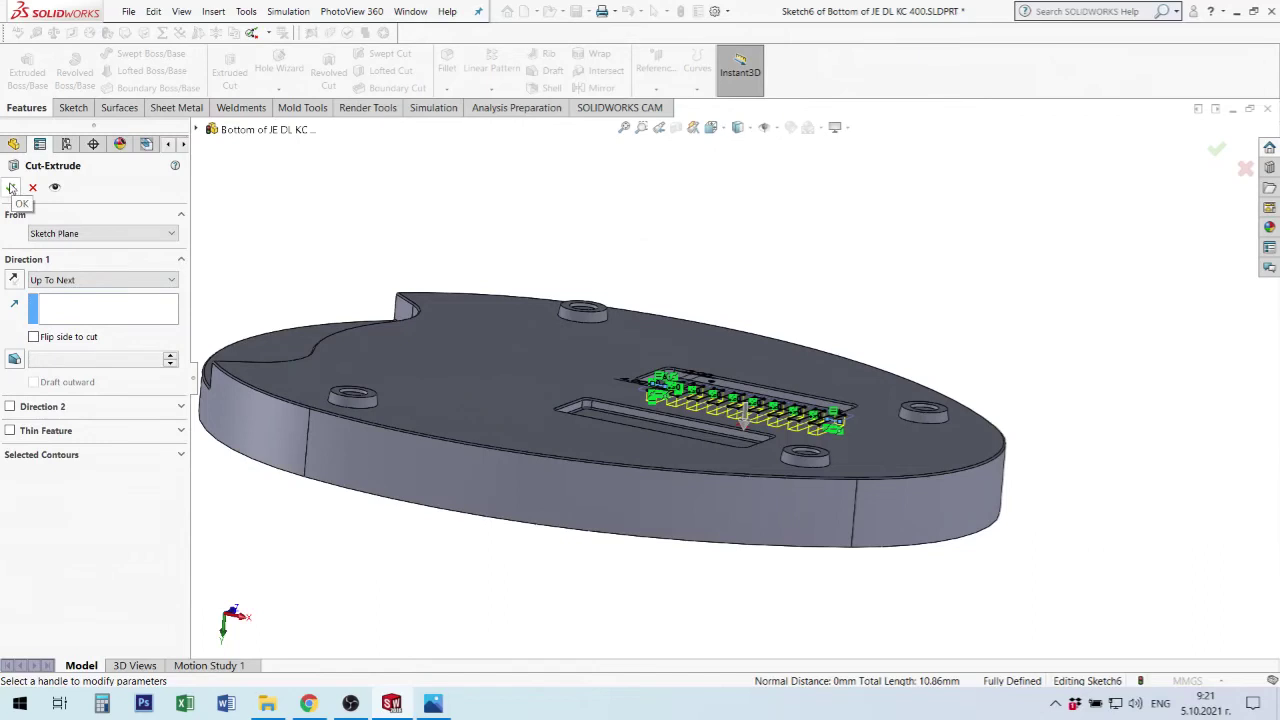
left_click(11, 189)
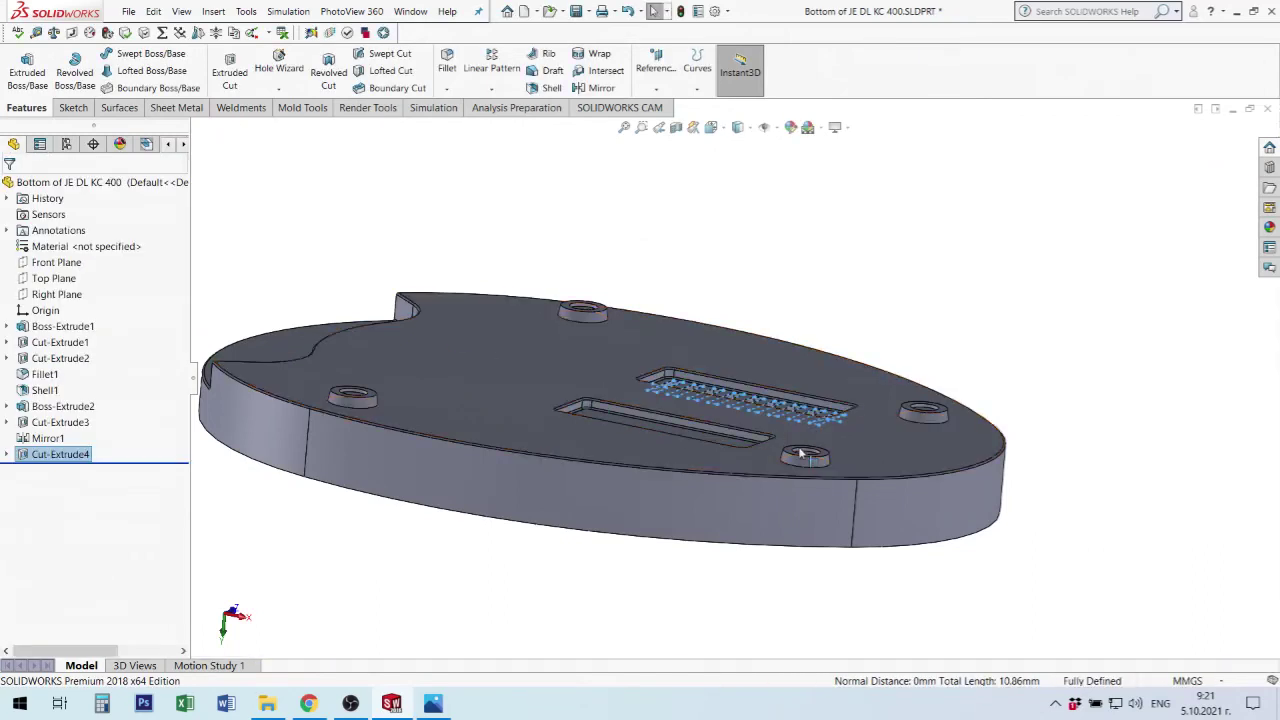
scroll(805, 487, "down", 3)
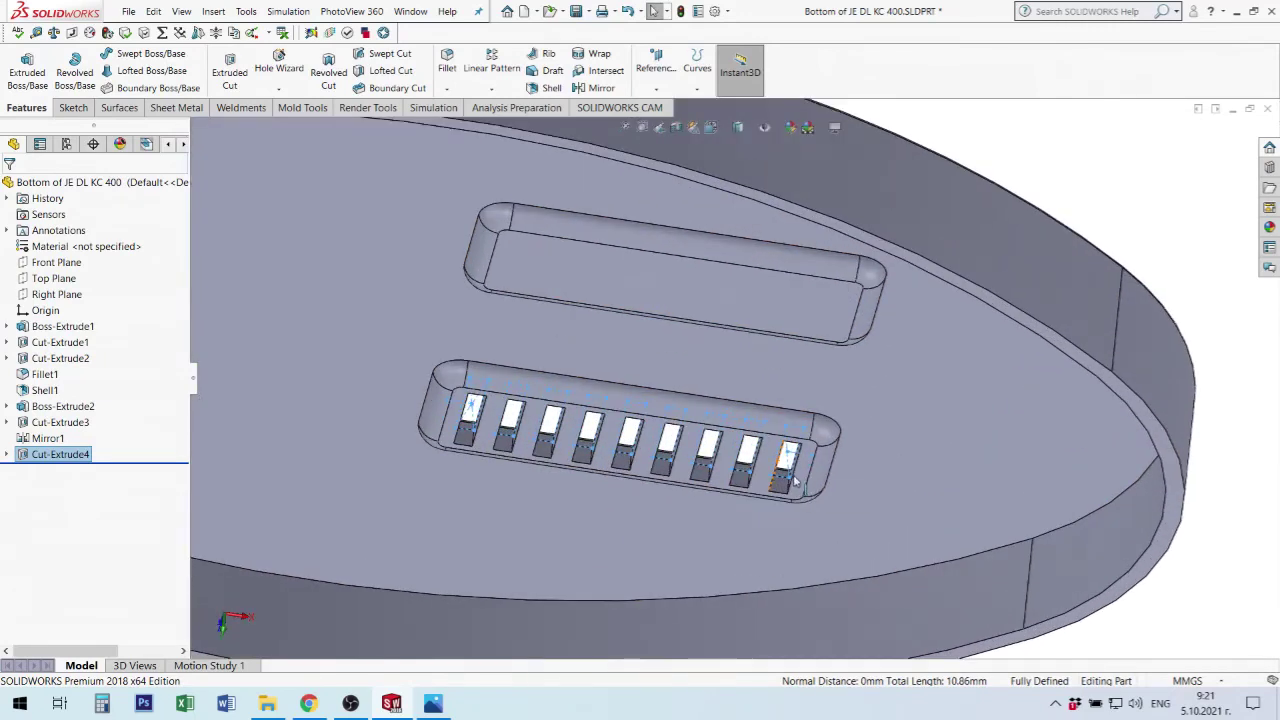
left_click(808, 472)
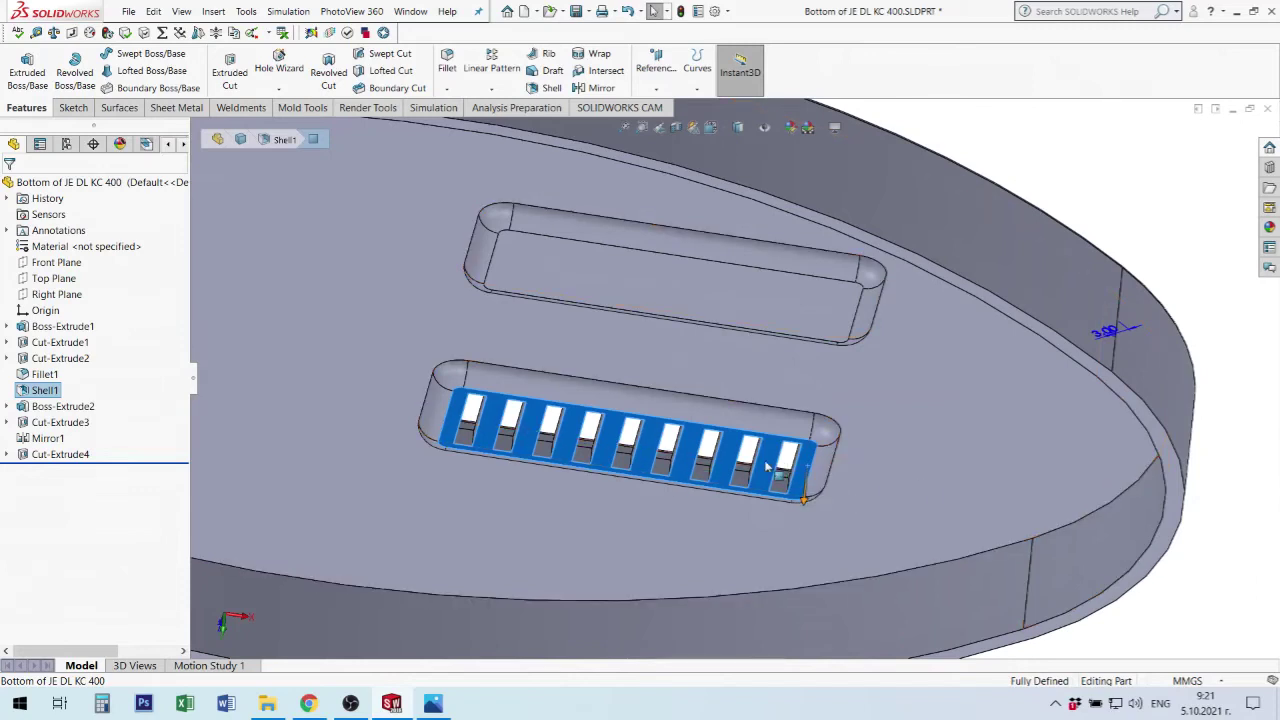
scroll(785, 465, "up", 5)
middle_click_drag(785, 465, 586, 443)
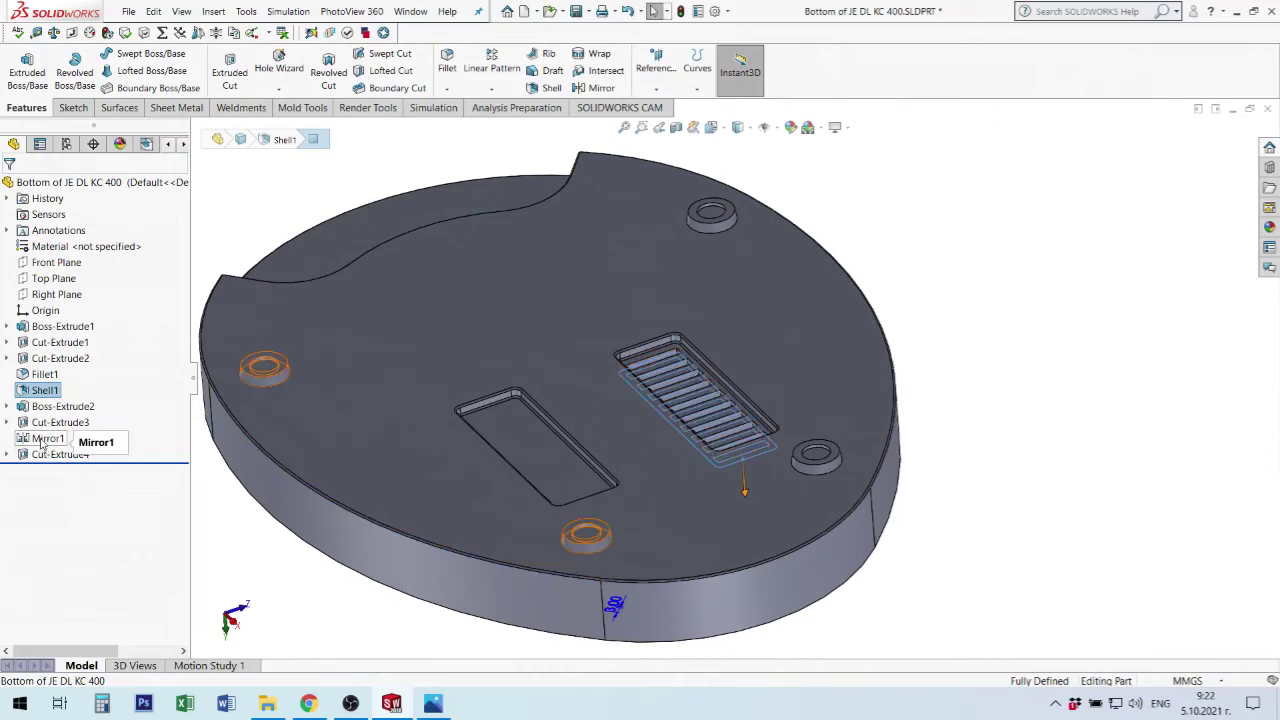
Reorder the feature tree so Mirror1 comes after Cut-Extrude4.
left_click_drag(50, 454, 37, 441)
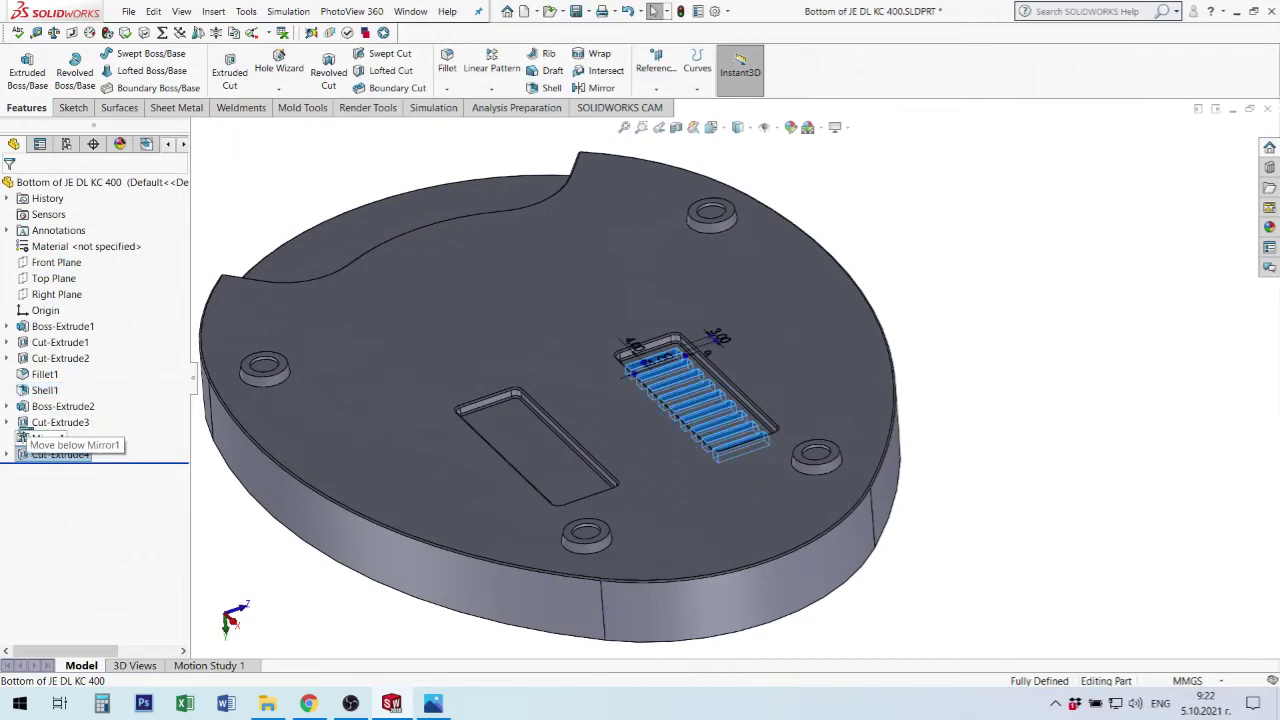
left_click_drag(37, 440, 28, 437)
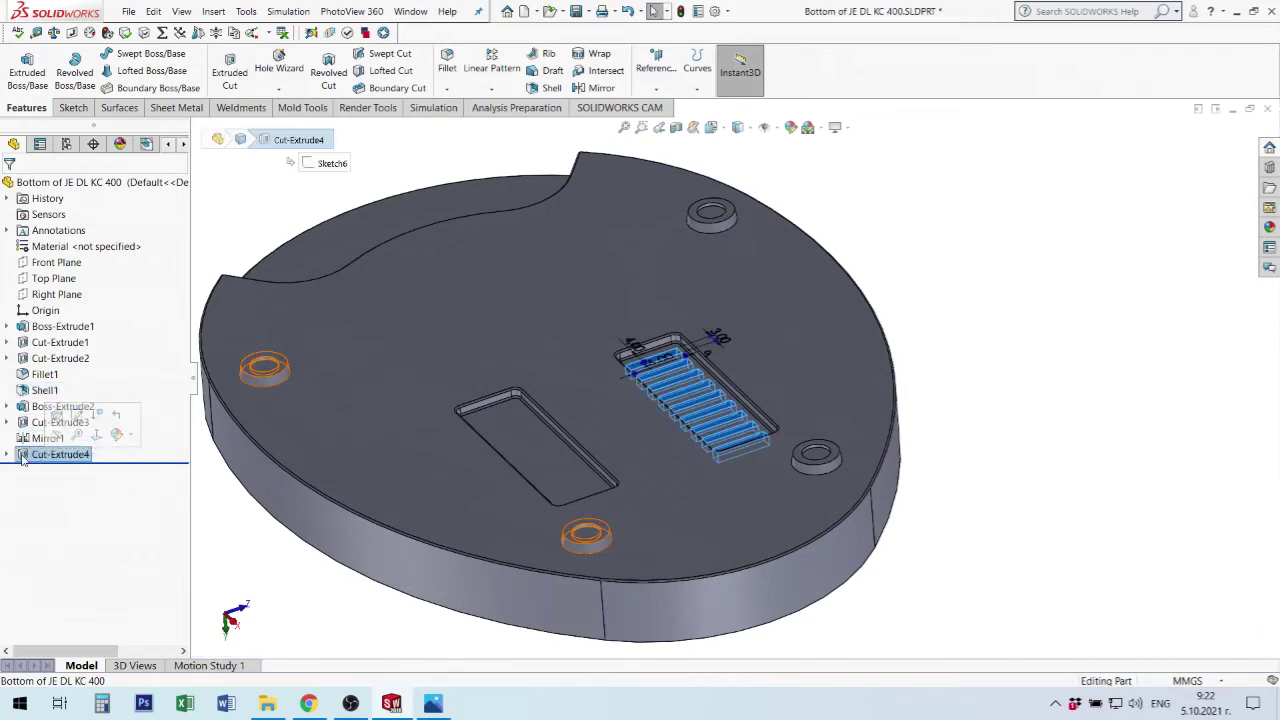
left_click_drag(30, 440, 22, 458)
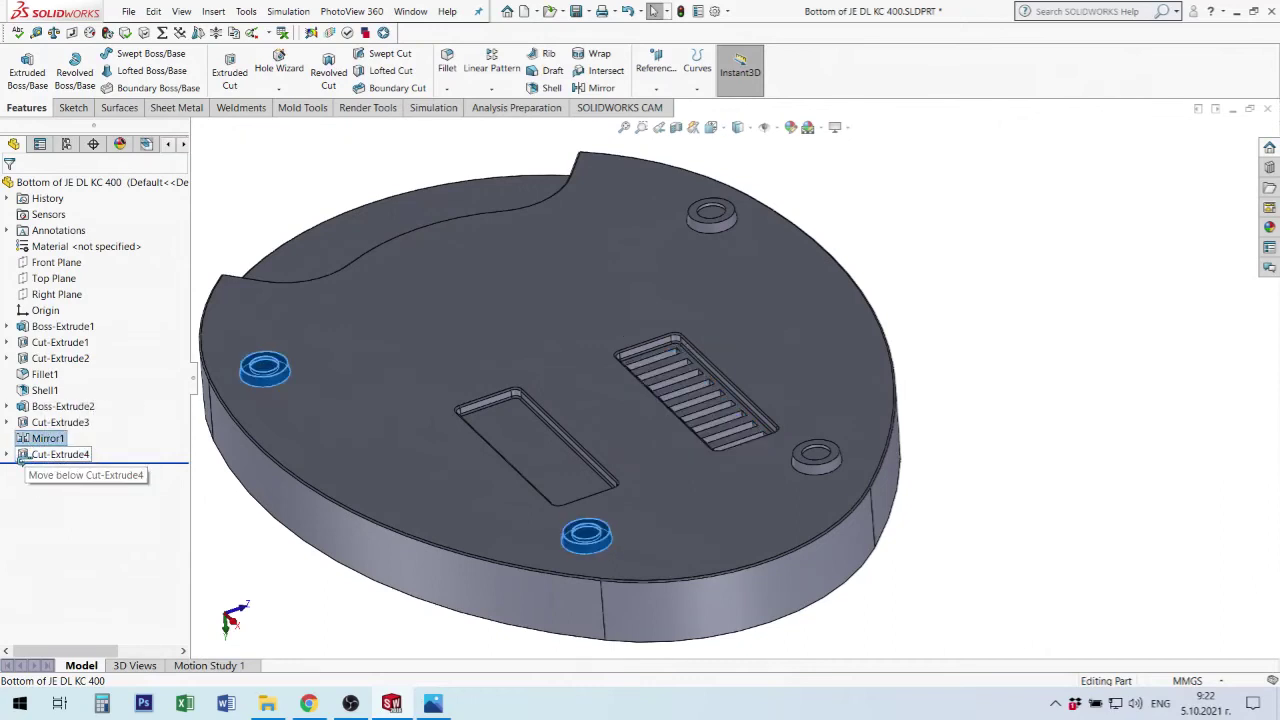
left_click_drag(22, 458, 24, 458)
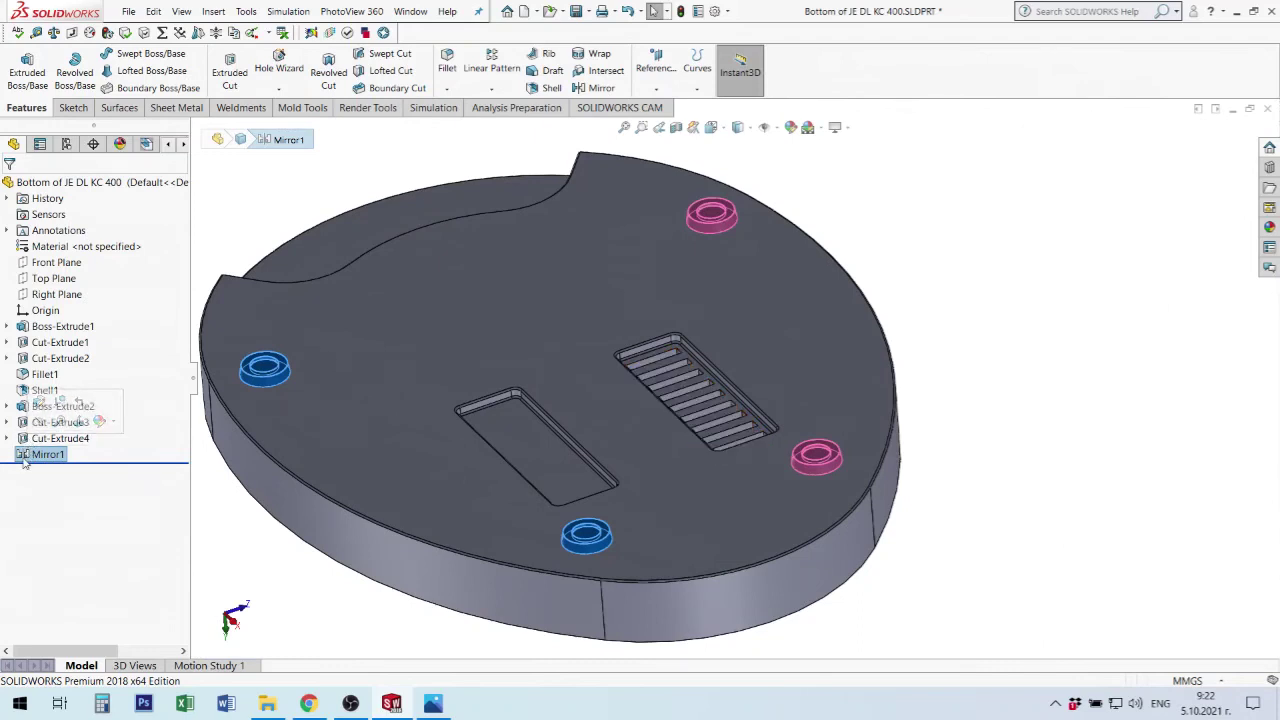
Edit Mirror1 to also mirror Cut-Extrude4.
left_click(26, 454)
left_click(40, 416)
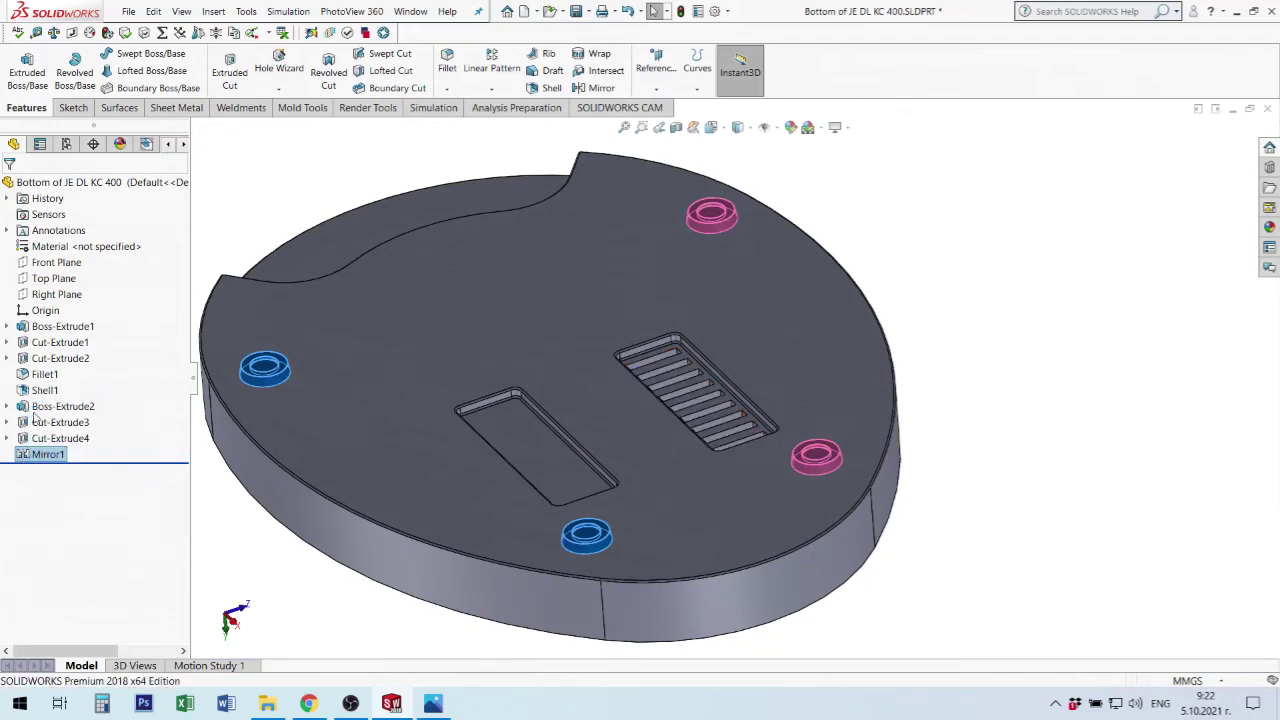
scroll(667, 392, "down", 5)
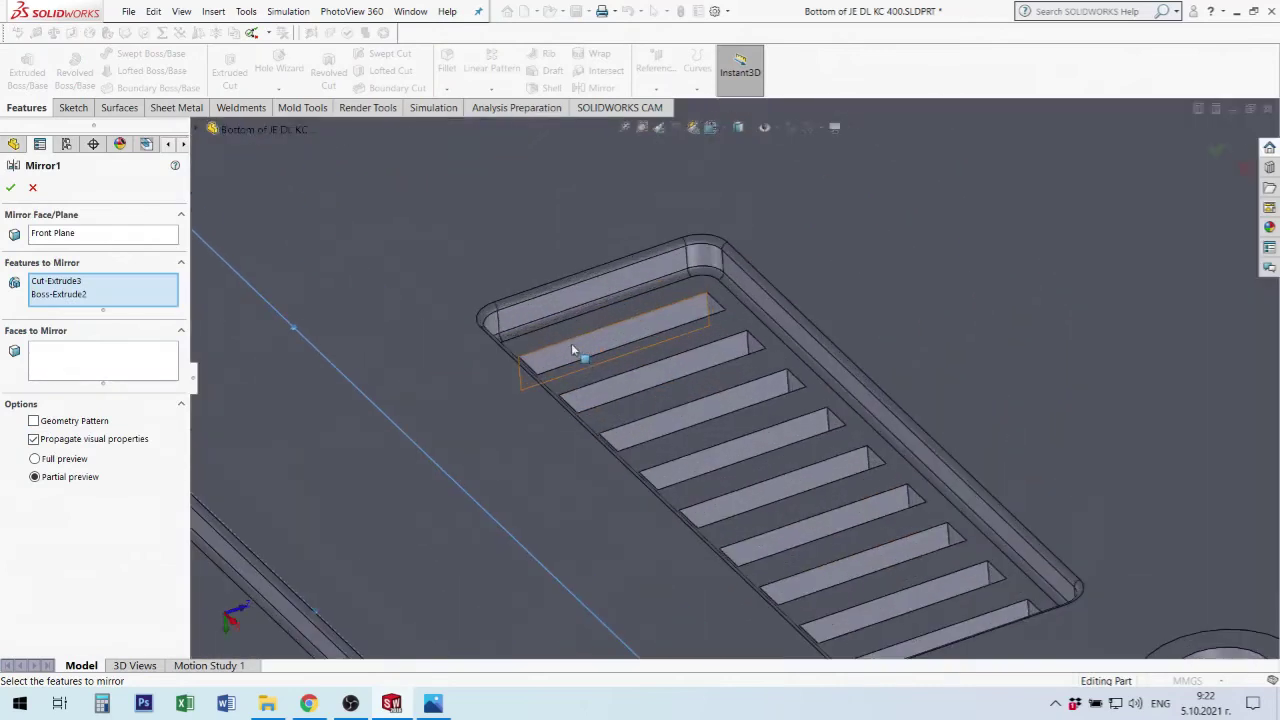
left_click(598, 348)
scroll(745, 388, "up", 5)
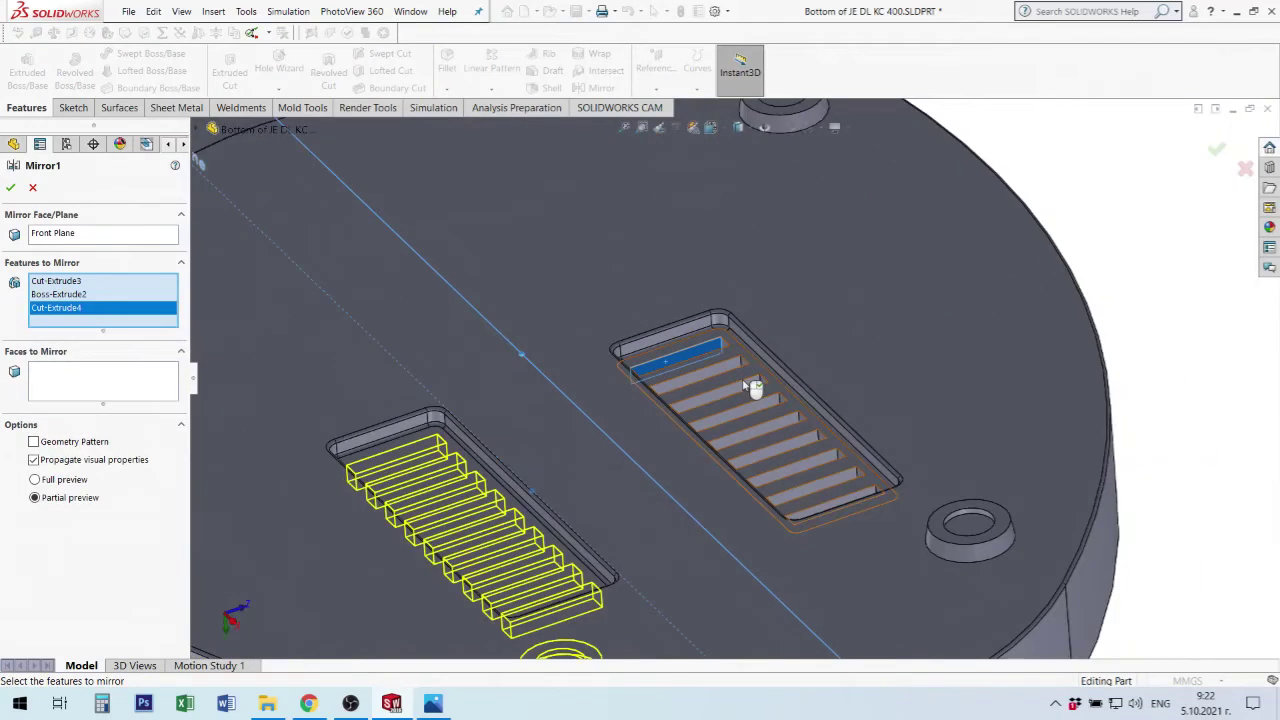
left_click(1216, 149)
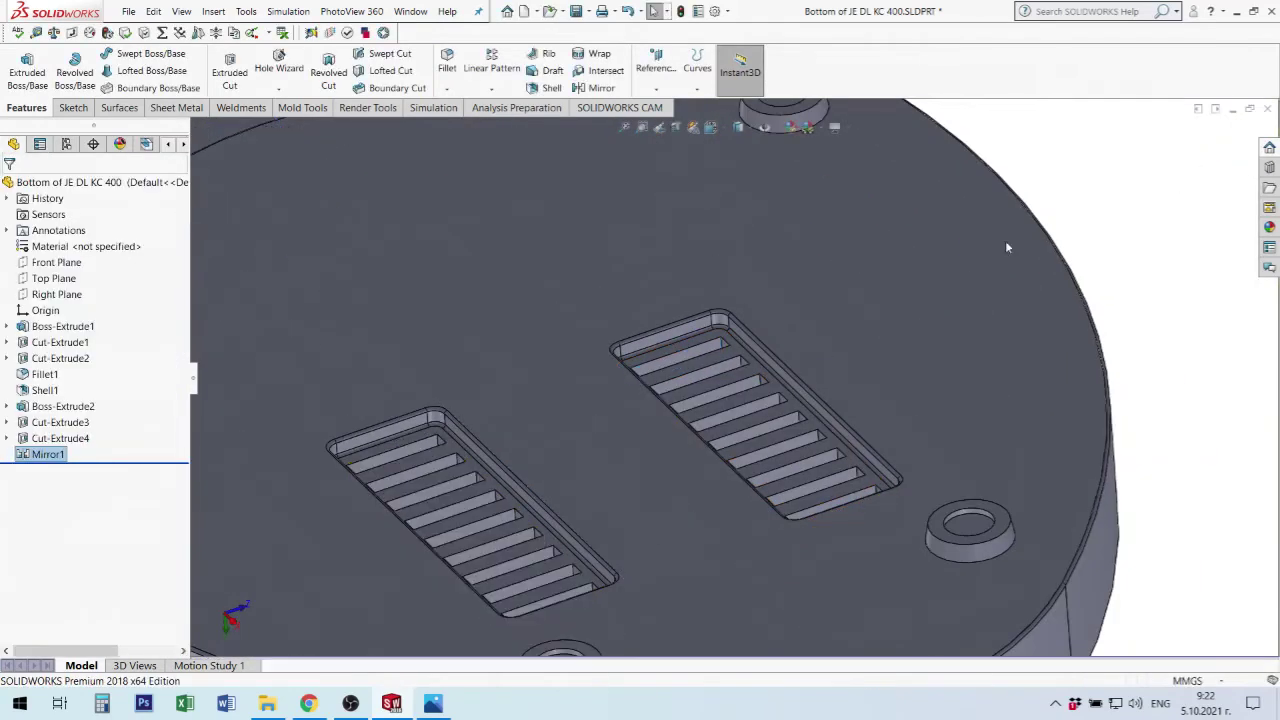
scroll(826, 291, "up", 5)
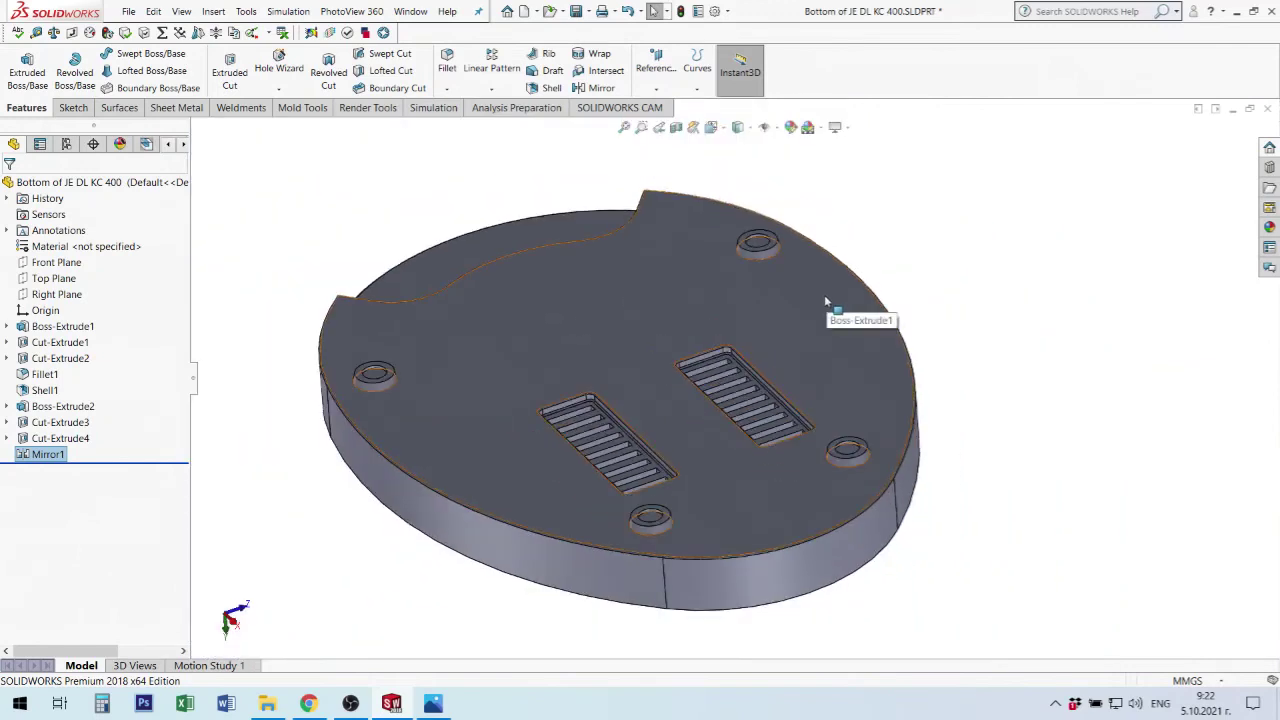
scroll(824, 294, "up", 3)
middle_click_drag(829, 323, 760, 330)
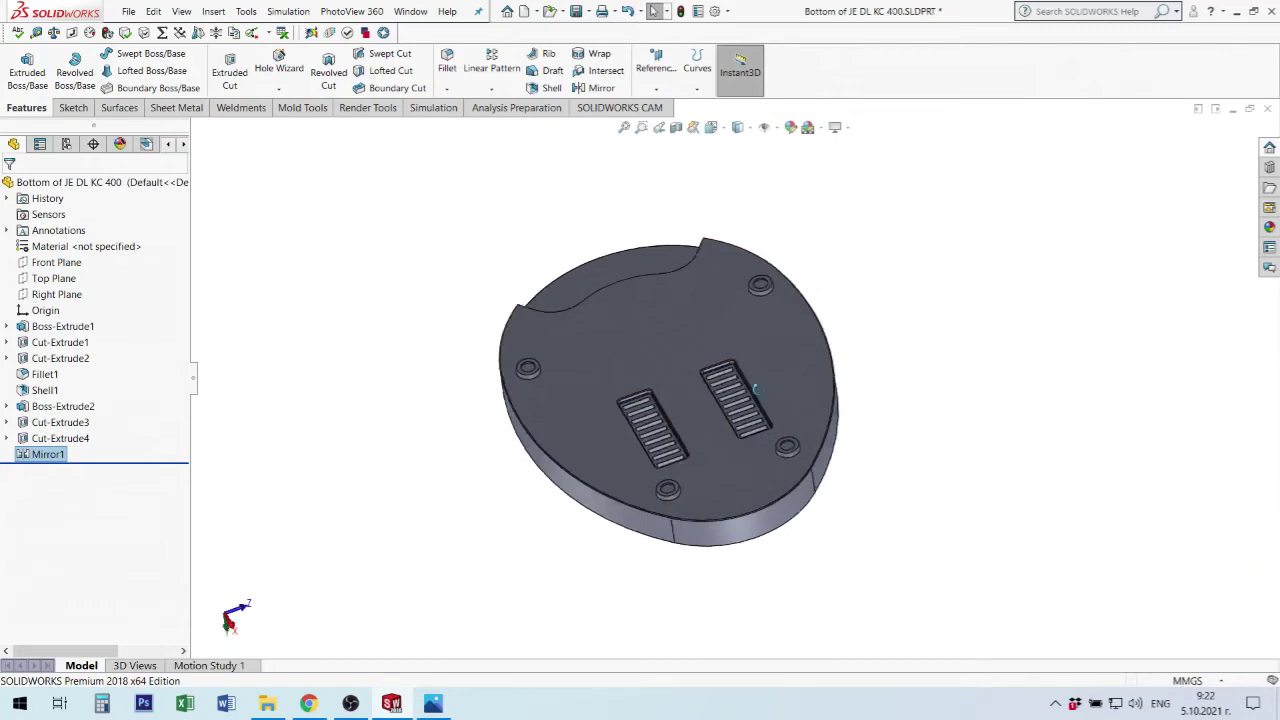
left_click(438, 706)
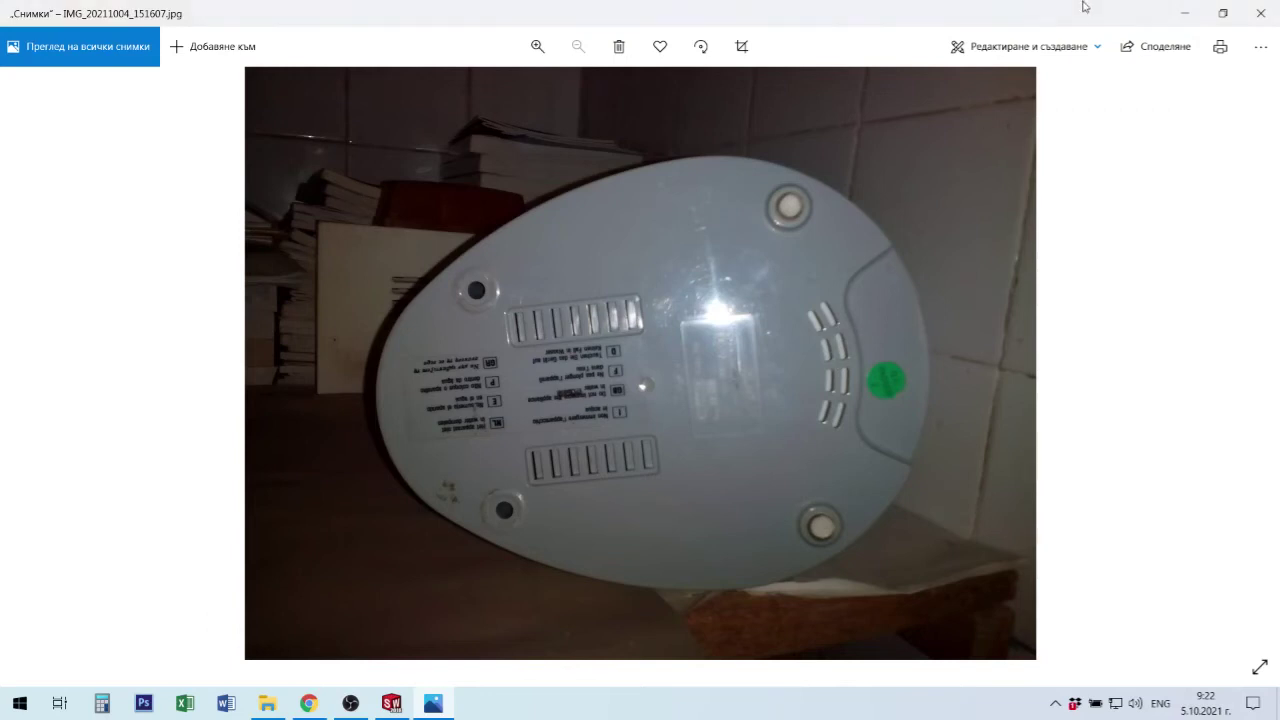
left_click(1186, 13)
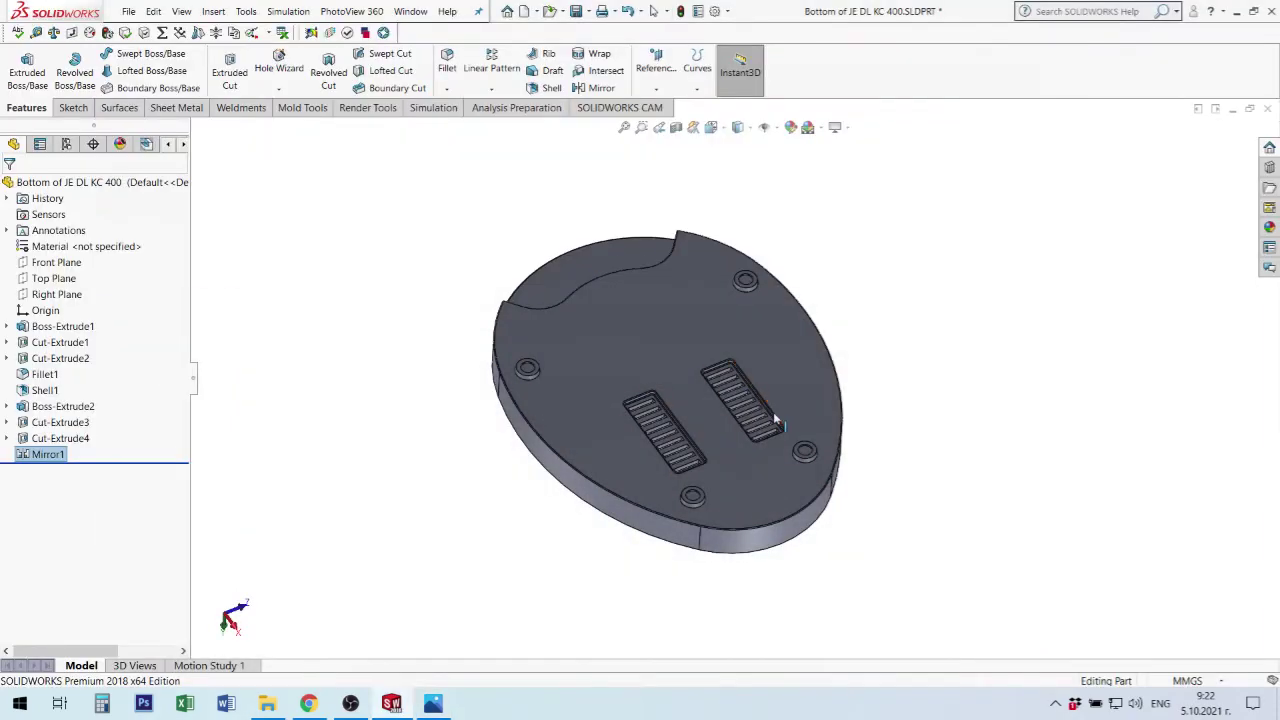
middle_click_drag(640, 400, 658, 300)
Sketch a circle on the plate's top face centred at (-70, 0), radius about 31.47 mm.
left_click(656, 302)
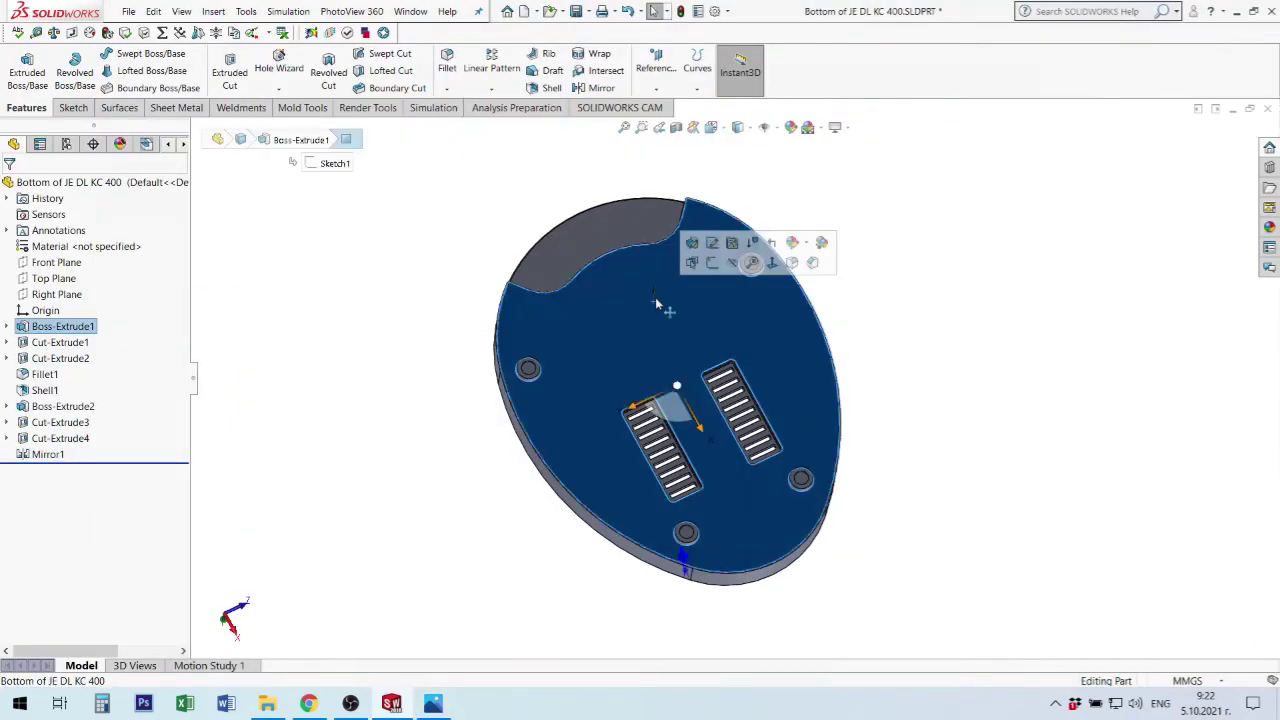
left_click(713, 262)
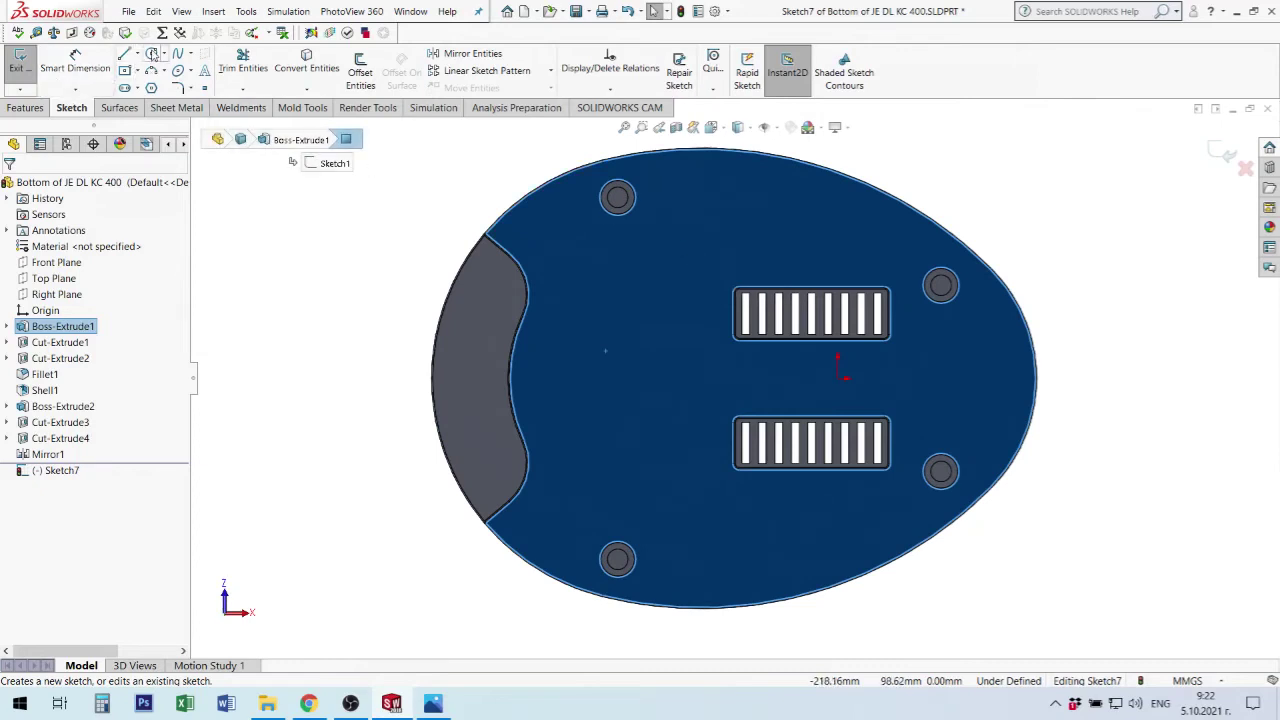
left_click(151, 54)
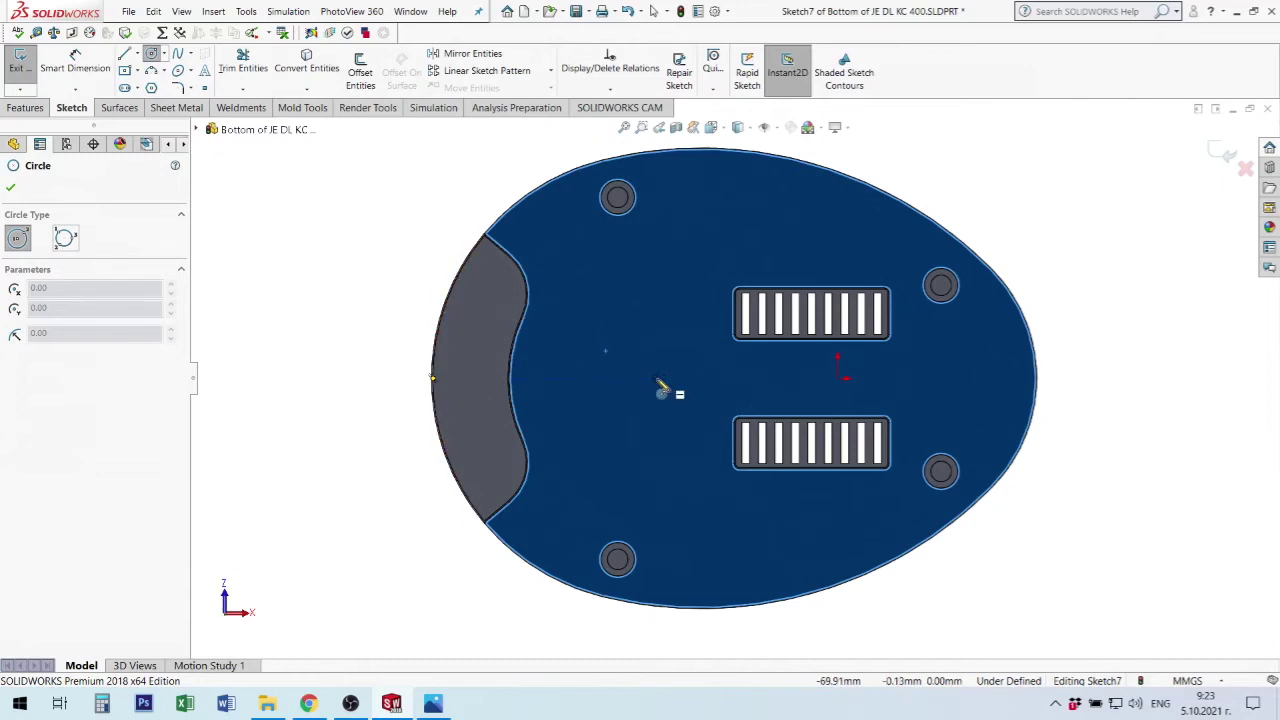
left_click(656, 378)
left_click(700, 457)
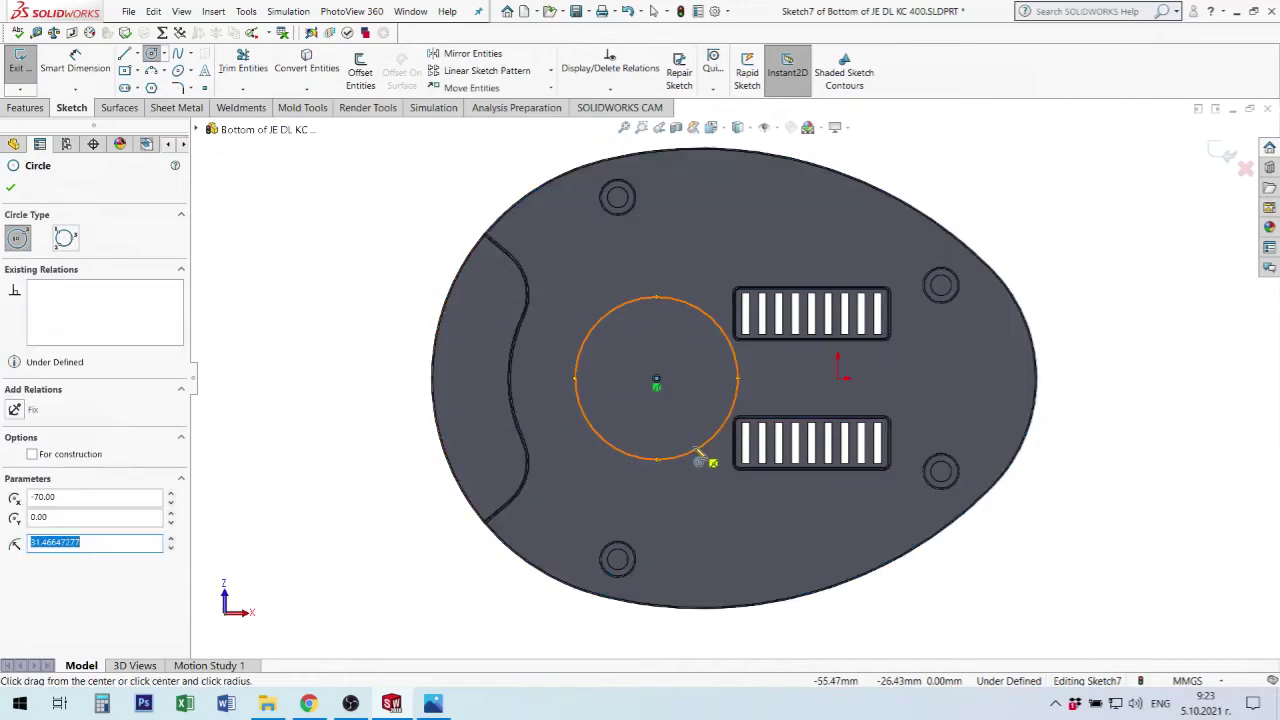
left_click(11, 190)
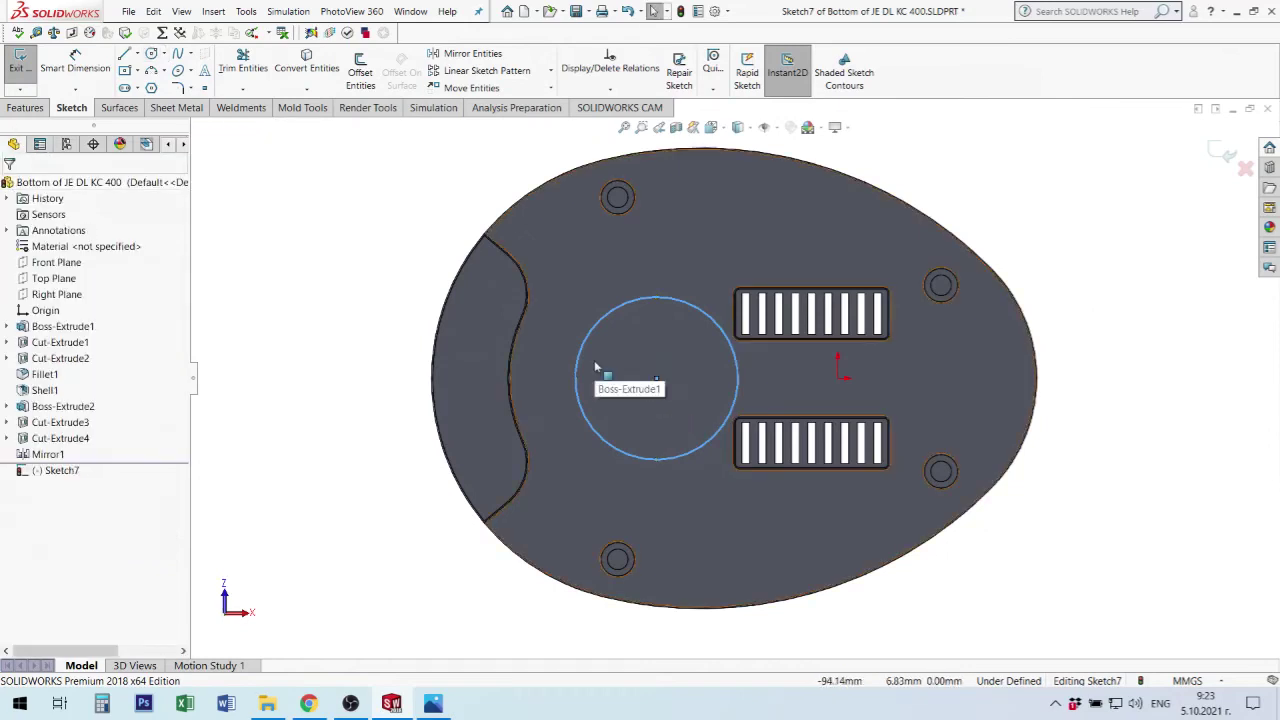
left_click(433, 705)
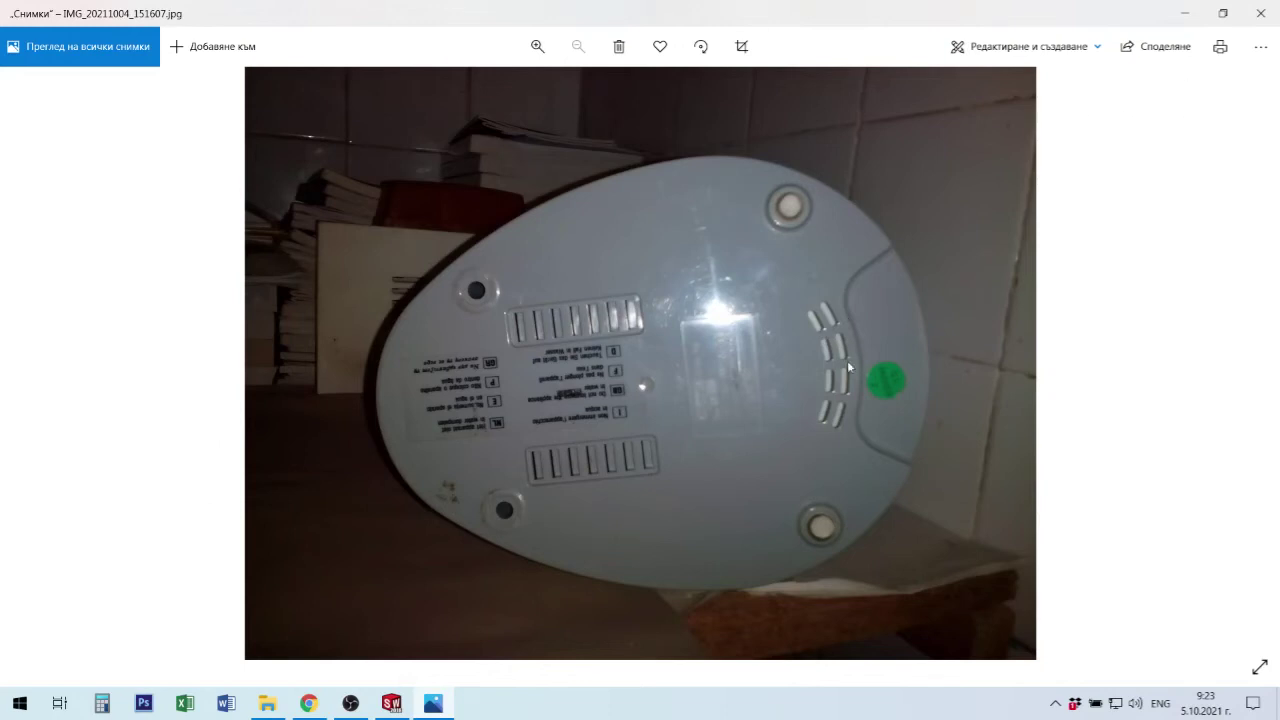
left_click(434, 707)
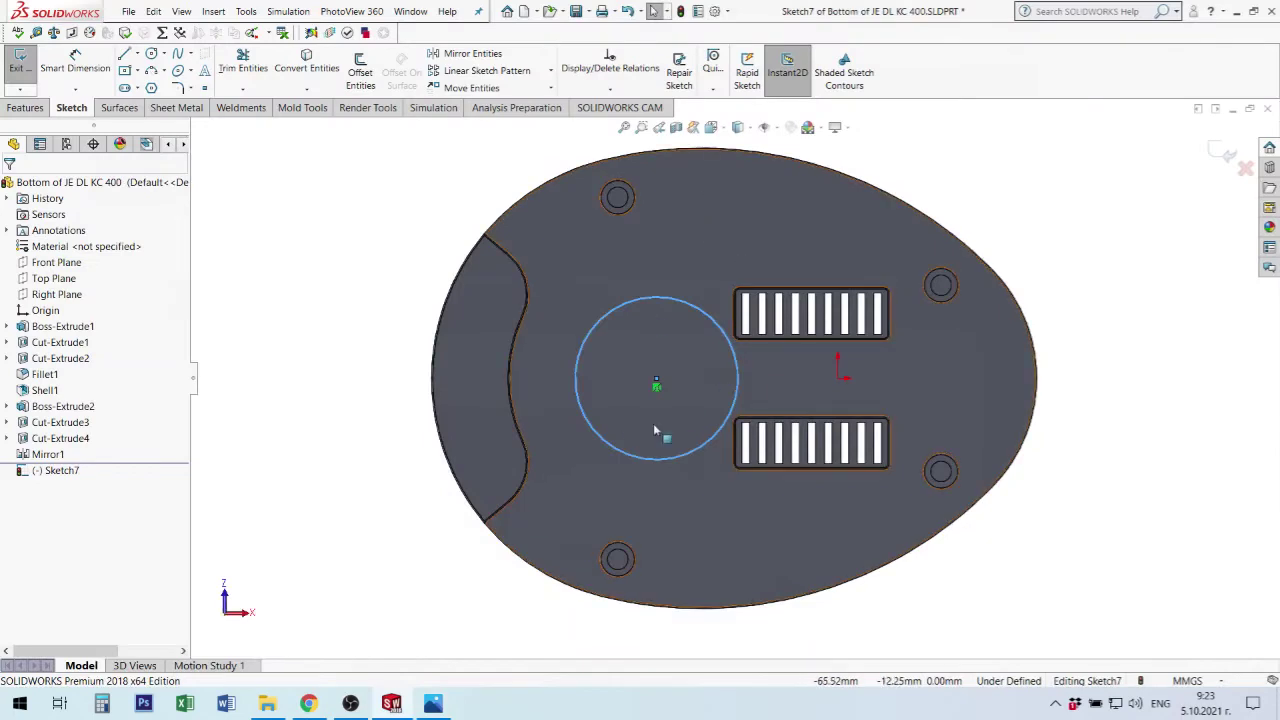
Dimension the circle's diameter to 60 mm.
scroll(648, 360, "down", 1)
scroll(665, 358, "down", 2)
scroll(675, 362, "up", 2)
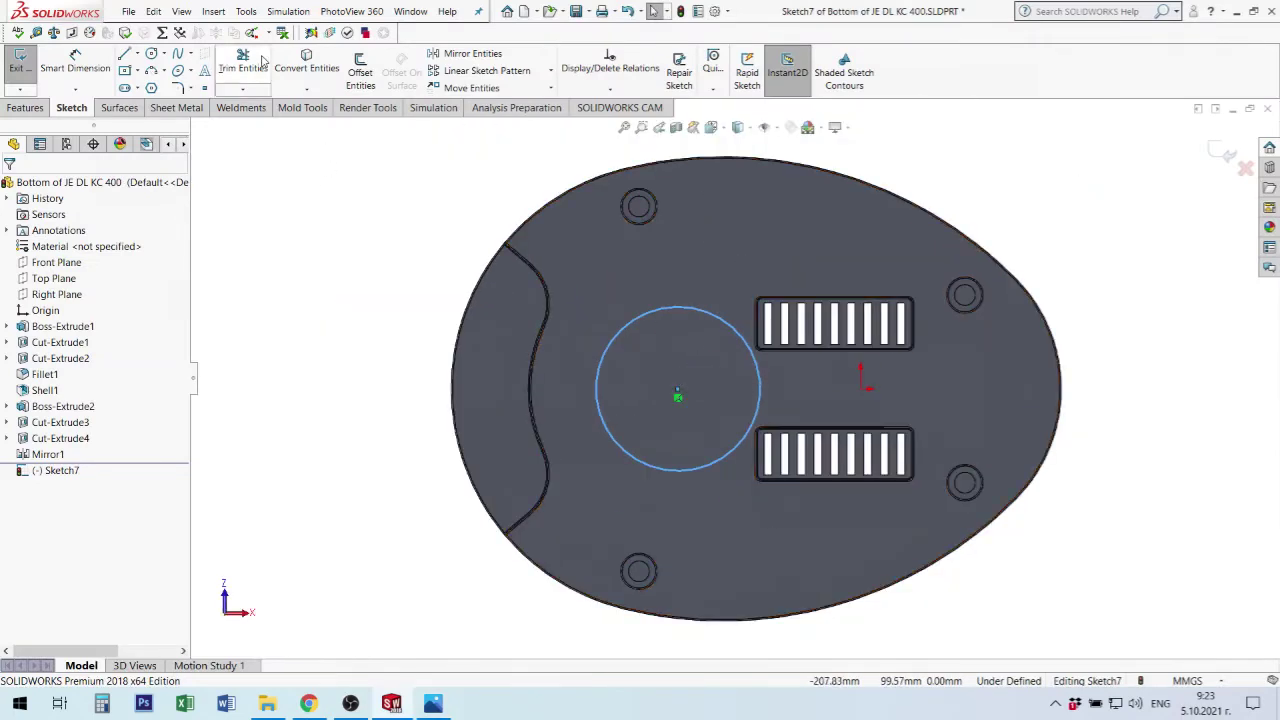
left_click(80, 58)
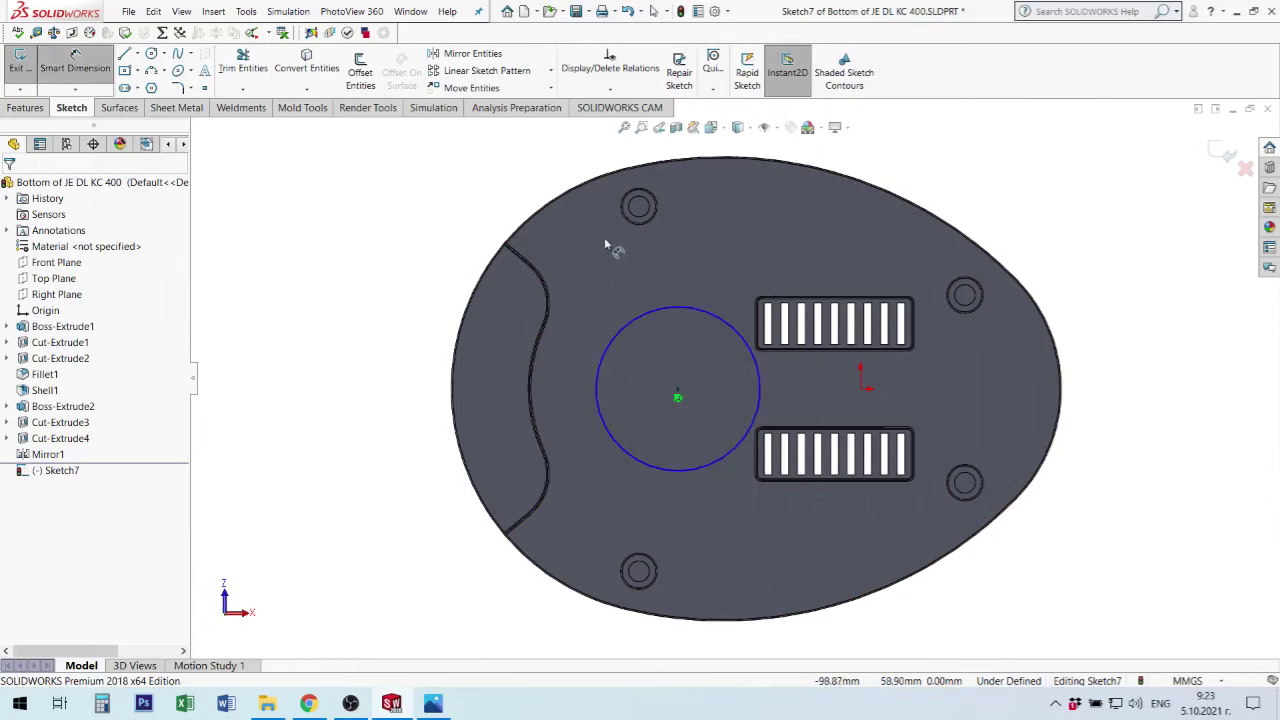
left_click(727, 322)
left_click(810, 253)
type("60")
key("Return")
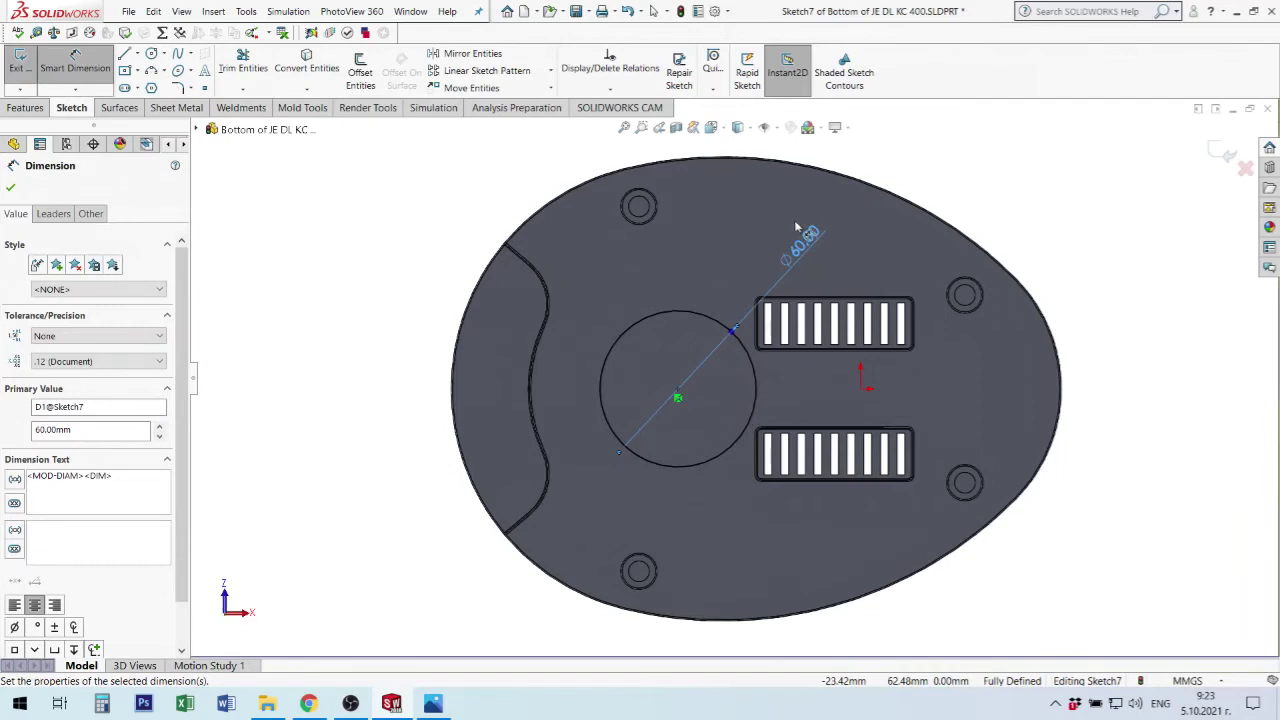
left_click(11, 188)
Offset the 60 mm circle outward repeatedly in 5.00 mm steps to form concentric rings.
left_click(617, 347)
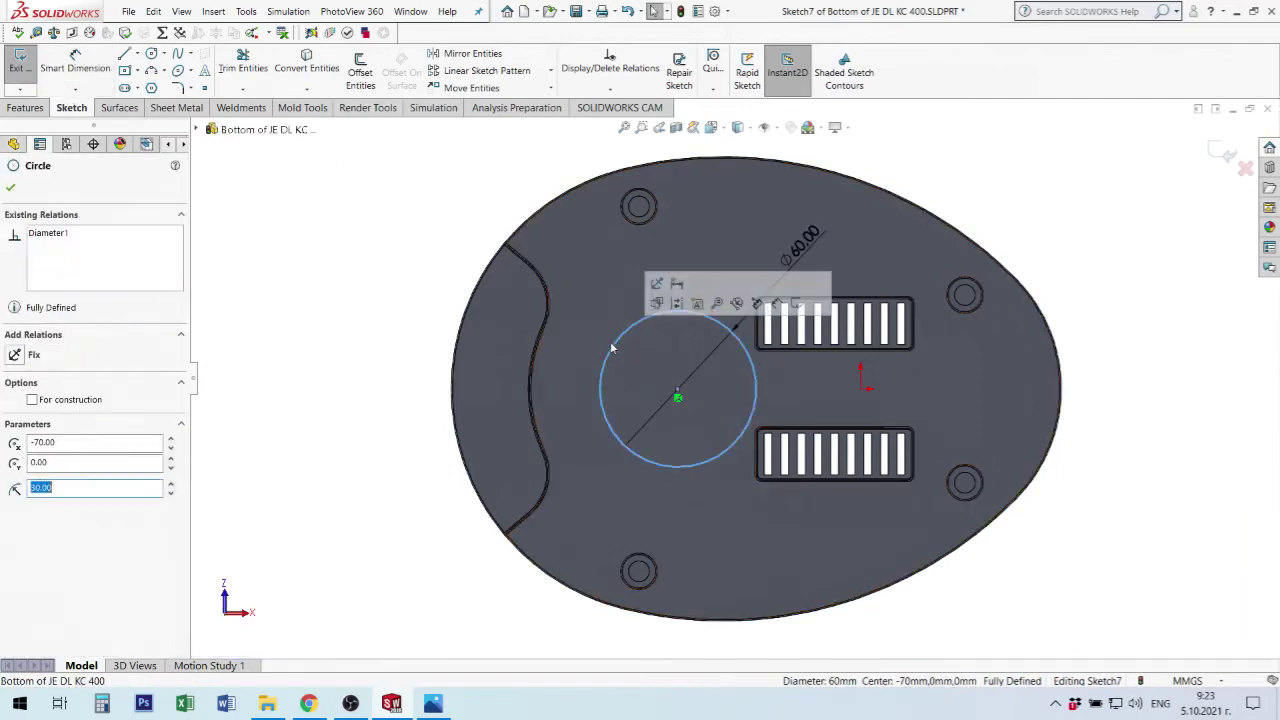
left_click(360, 64)
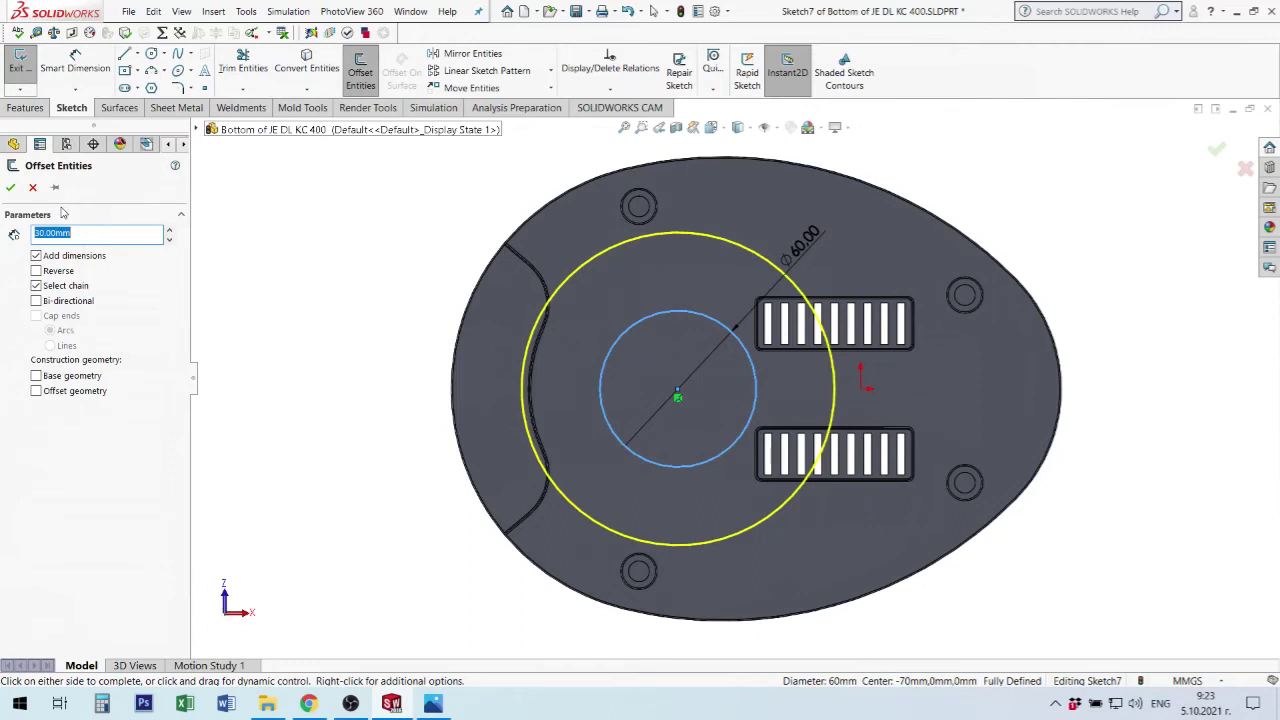
type("5")
key("Return")
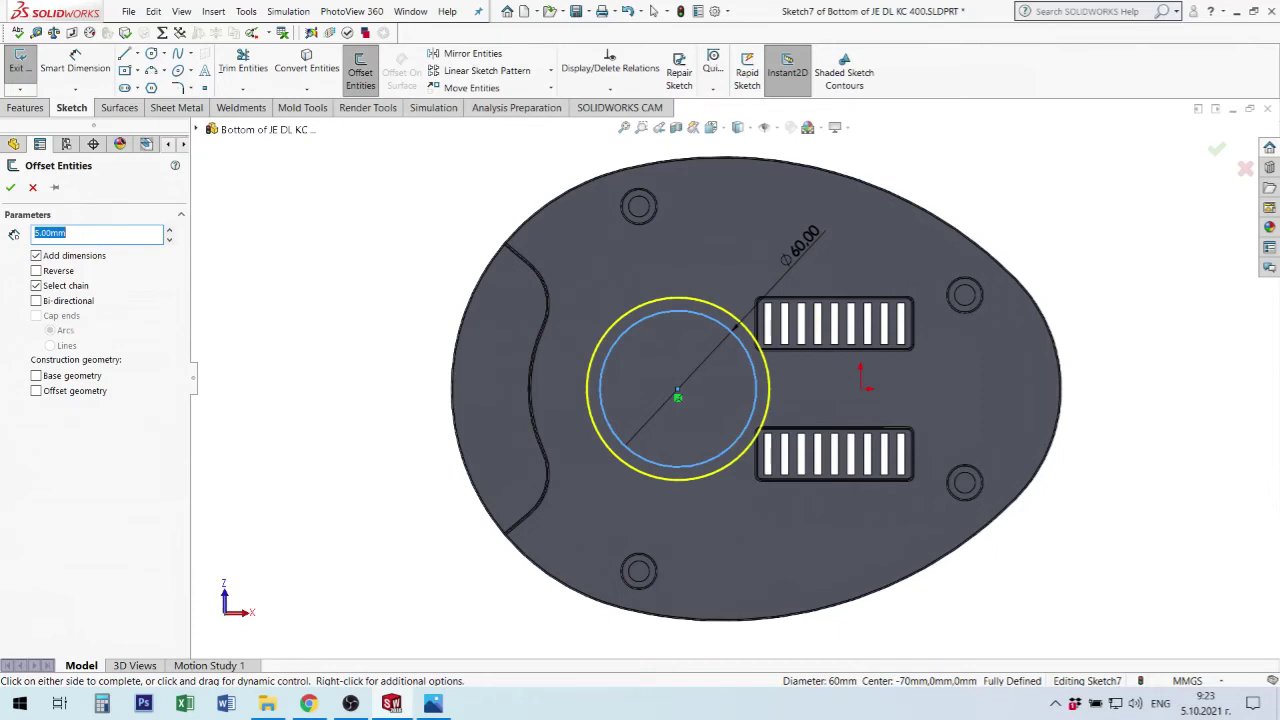
left_click(9, 189)
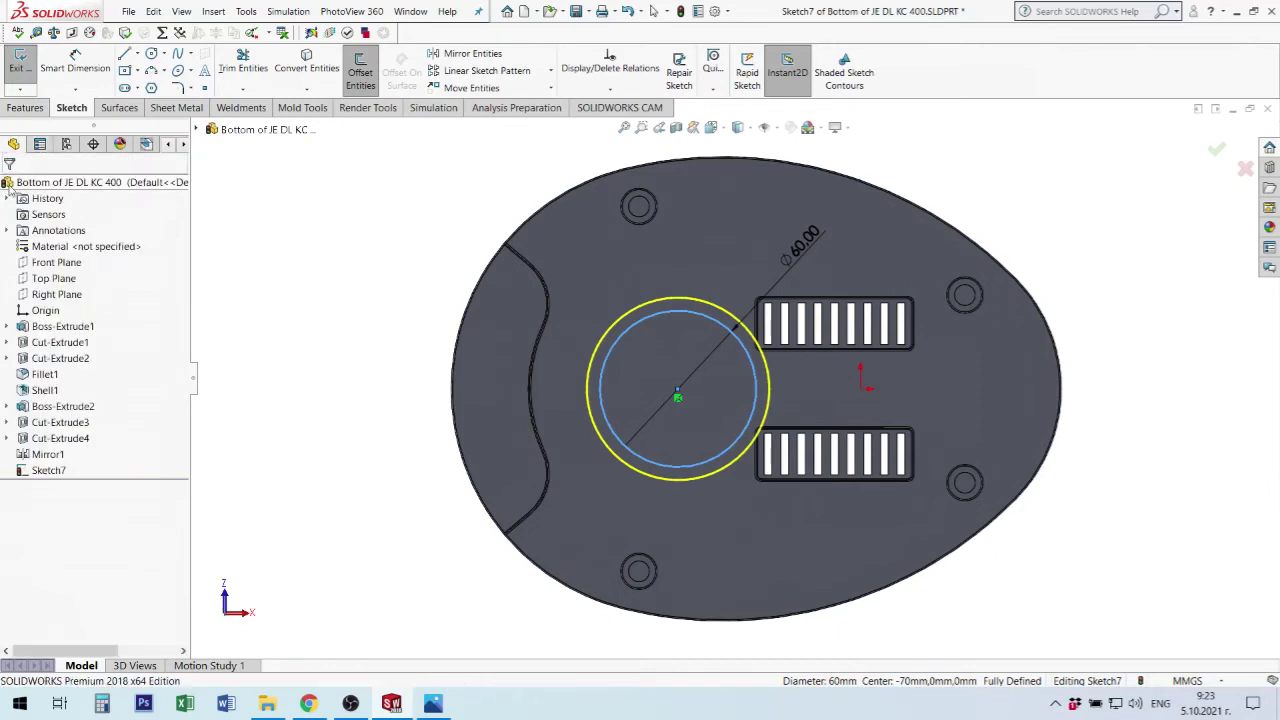
left_click(615, 332)
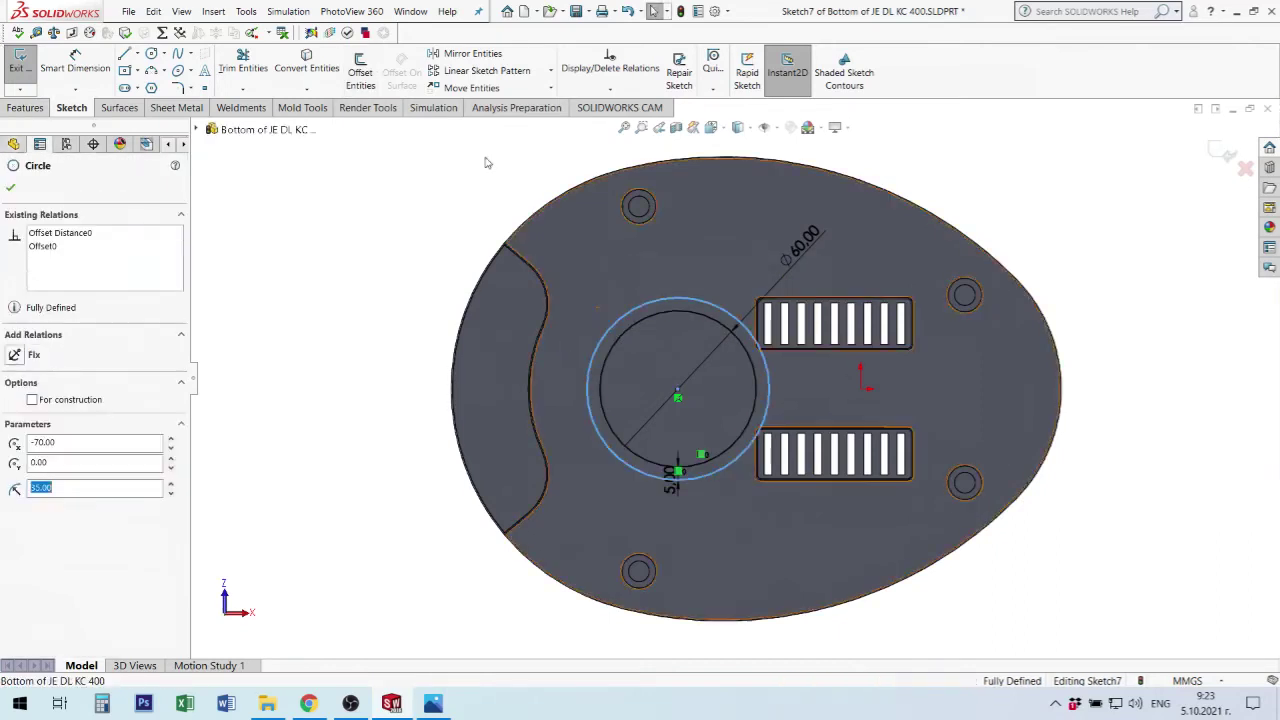
left_click(359, 75)
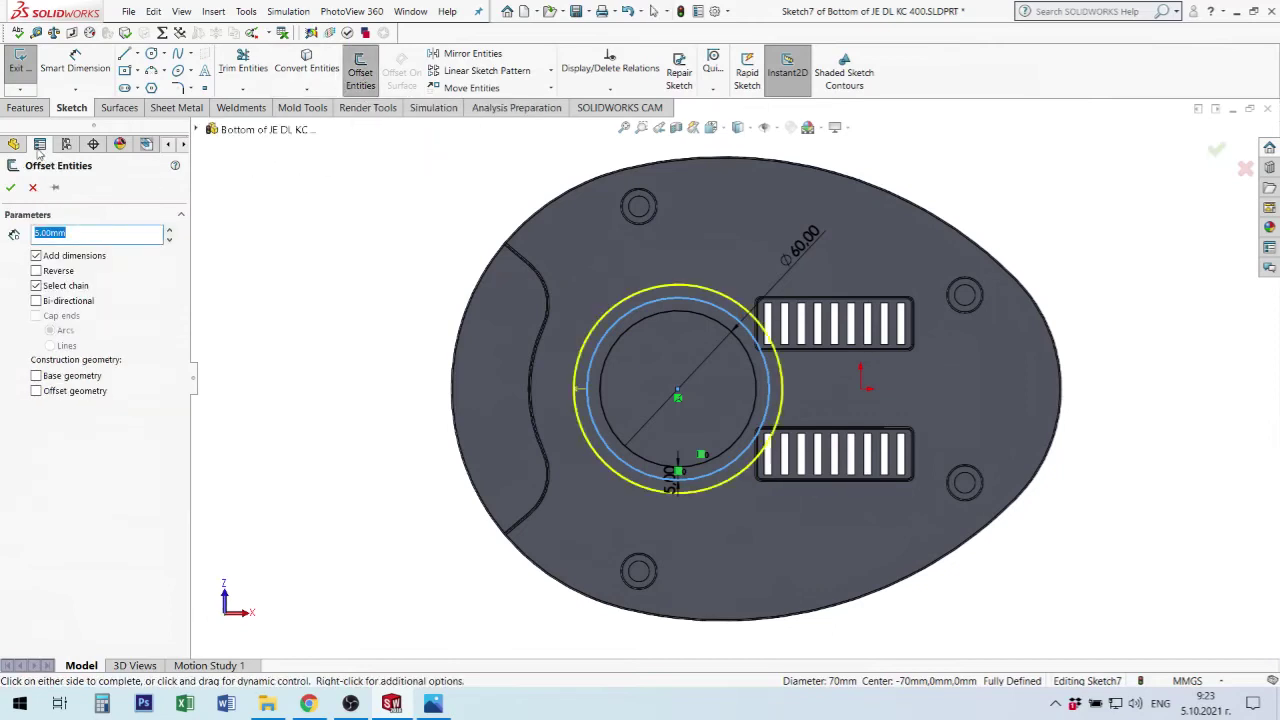
left_click(9, 189)
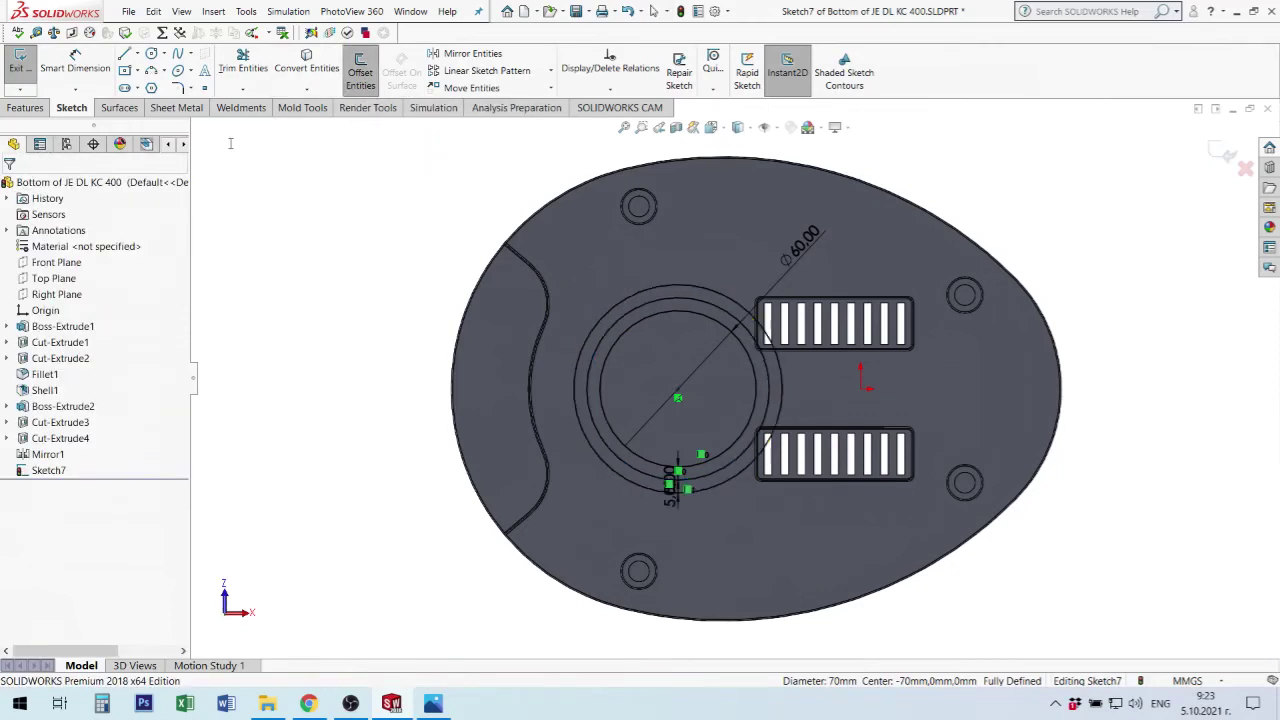
left_click(364, 74)
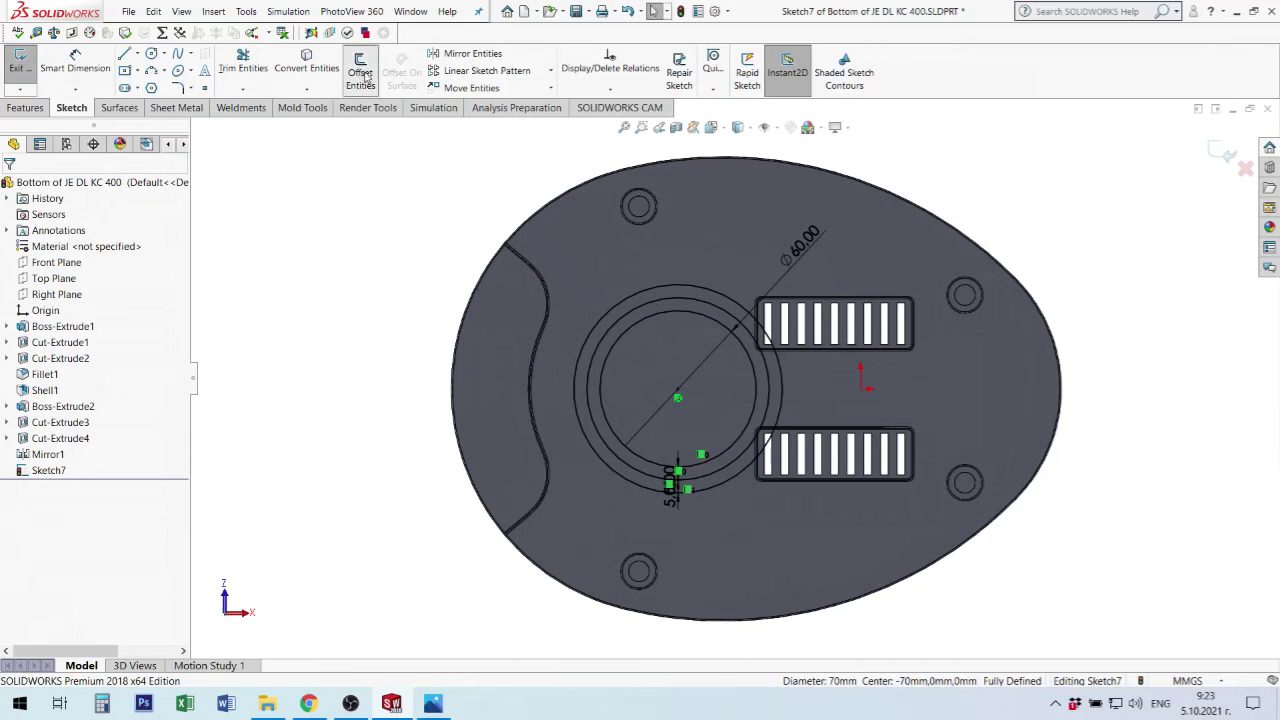
left_click(588, 338)
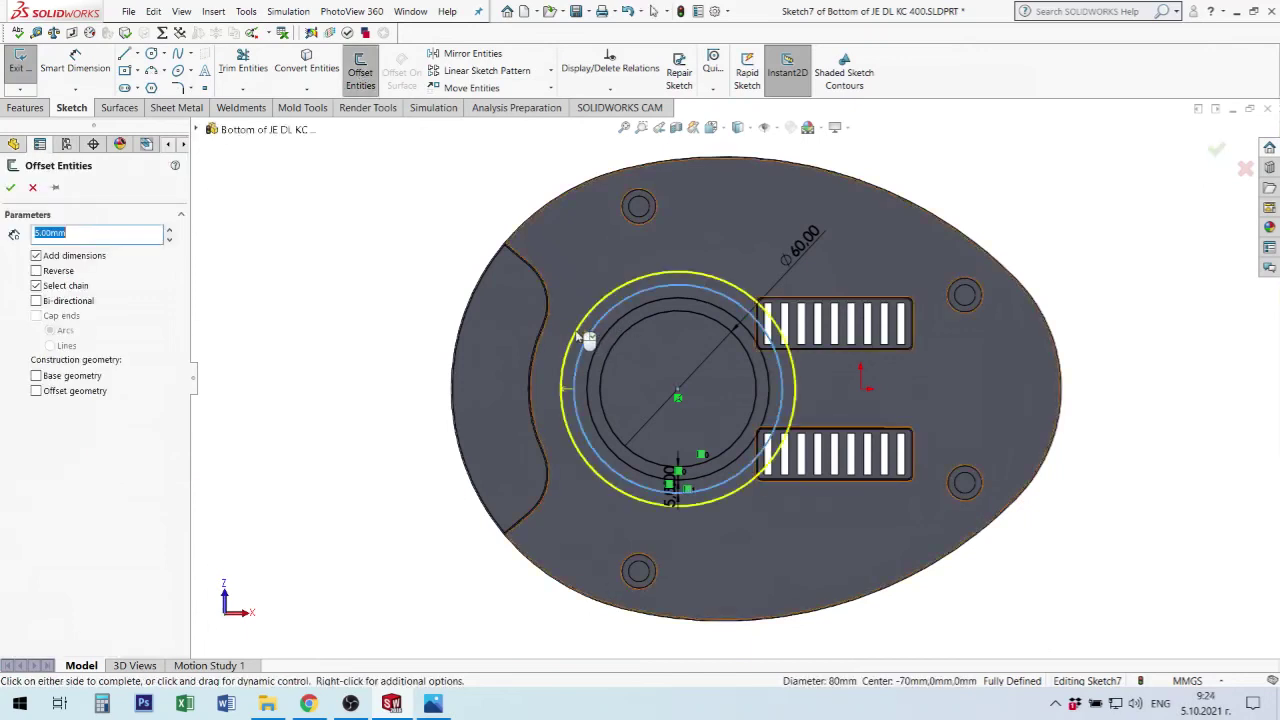
left_click(9, 187)
scroll(642, 324, "down", 3)
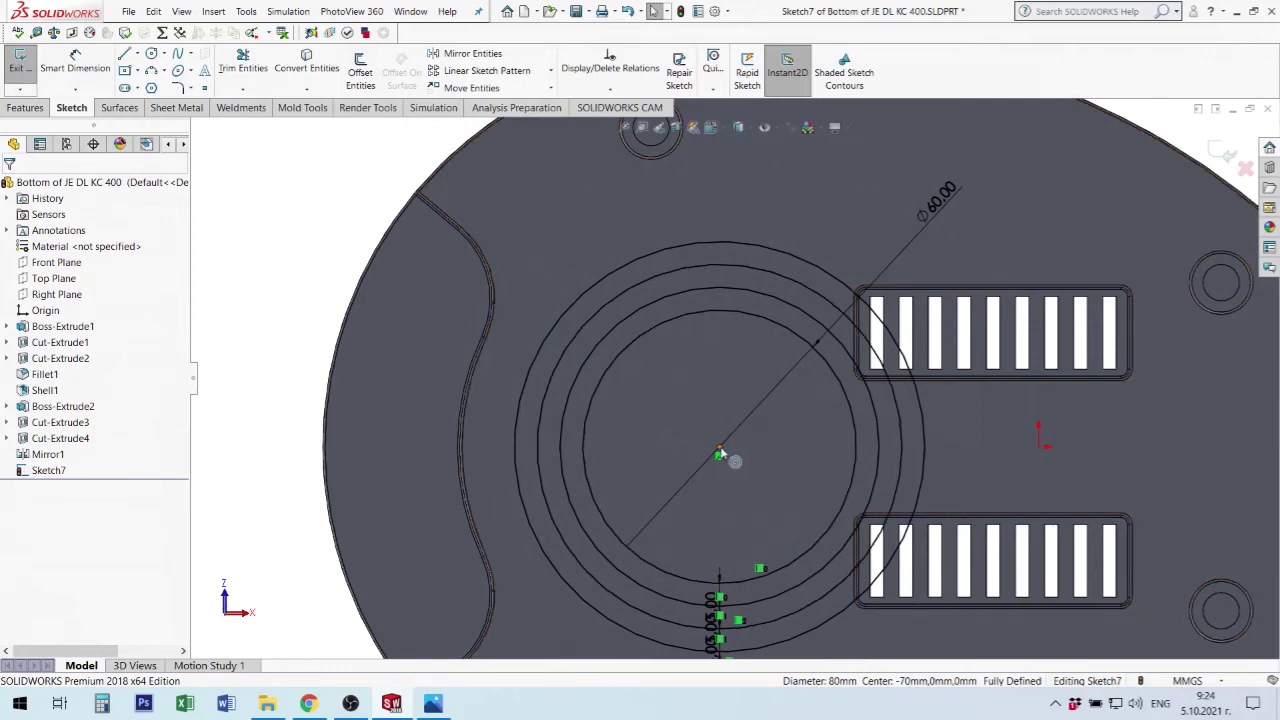
Draw a horizontal centerline from the ring centre to the left edge arc.
left_click(138, 58)
left_click(160, 84)
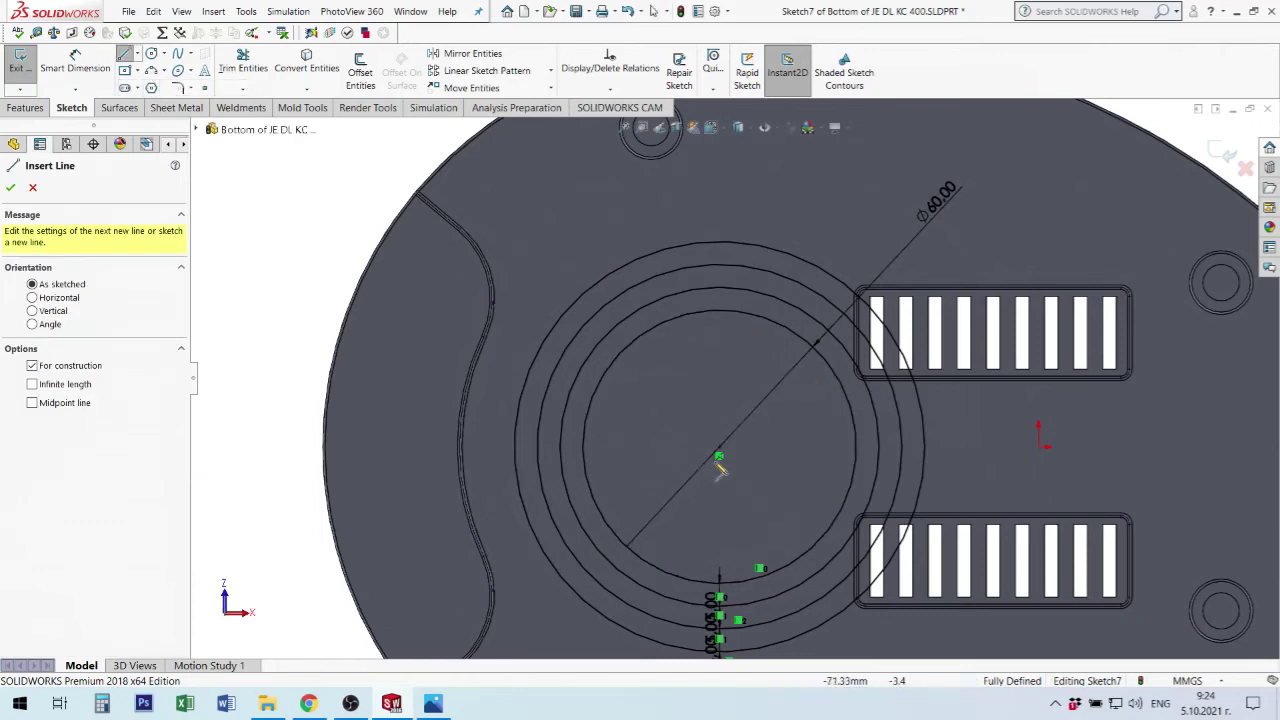
left_click(719, 453)
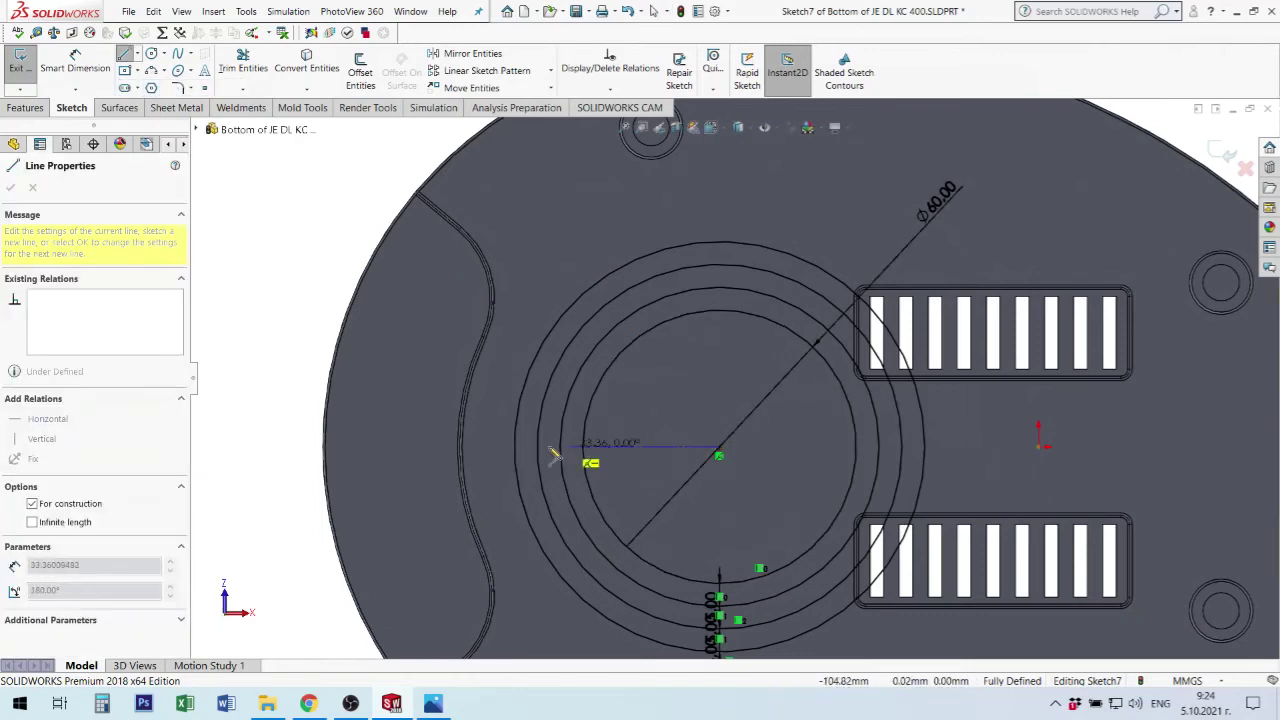
left_click(461, 455)
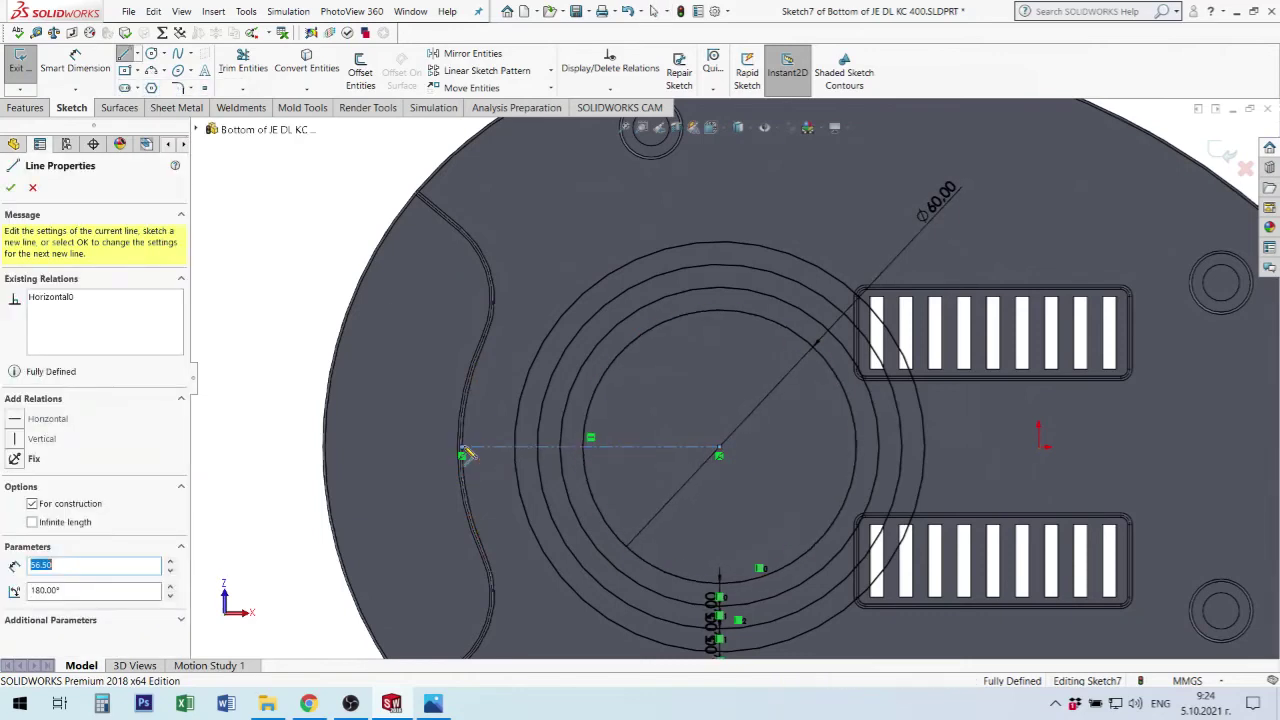
key("Escape")
key("Escape")
scroll(708, 458, "down", 2)
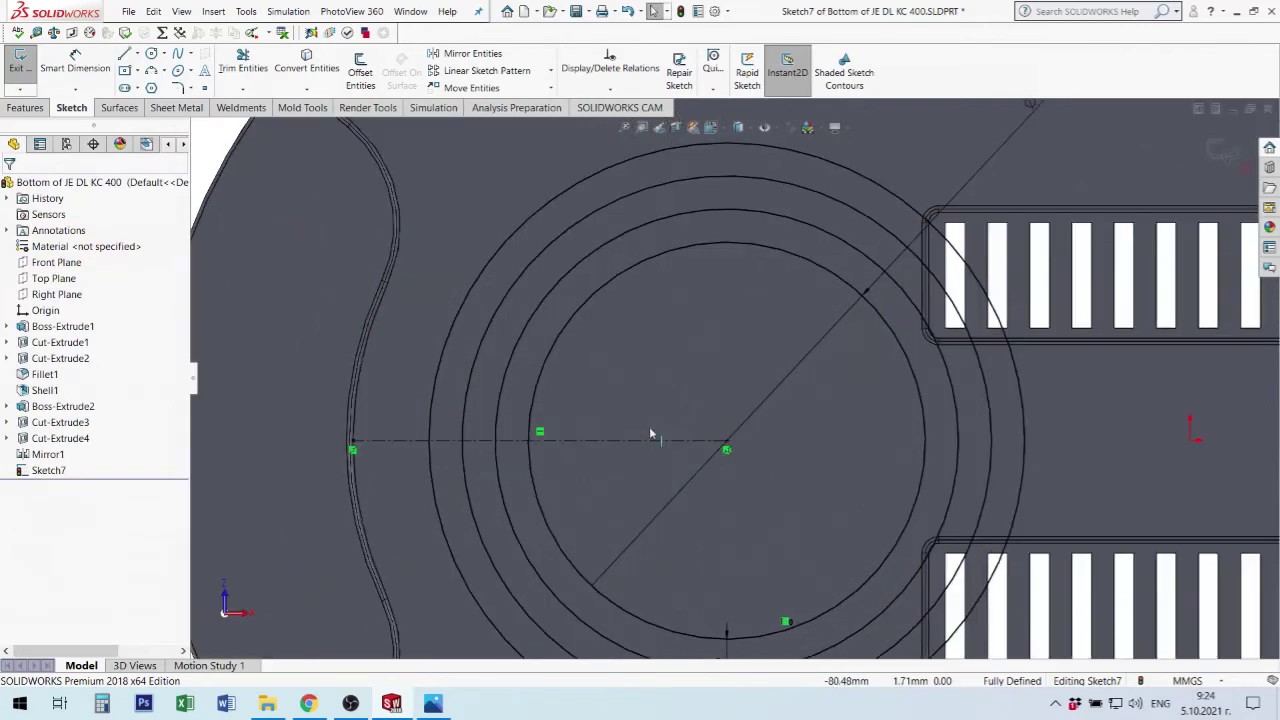
Draw a short line from the outer ring to an inner ring.
left_click(124, 54)
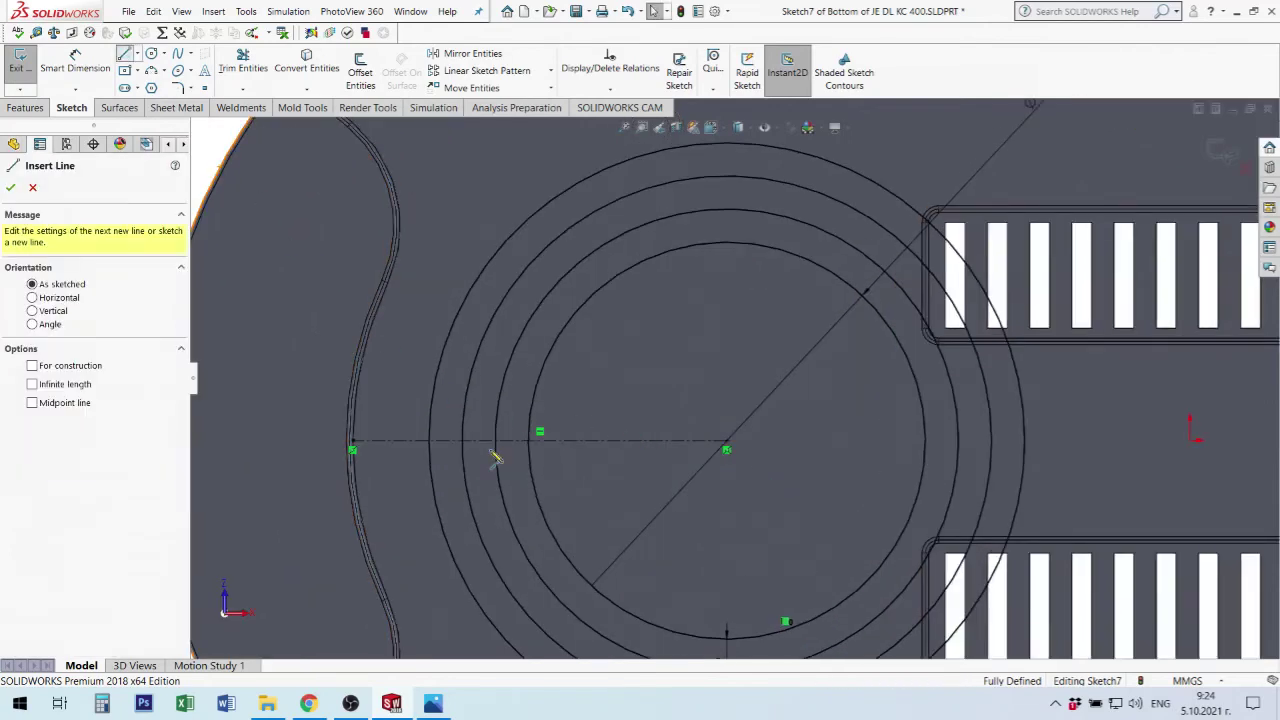
left_click(431, 418)
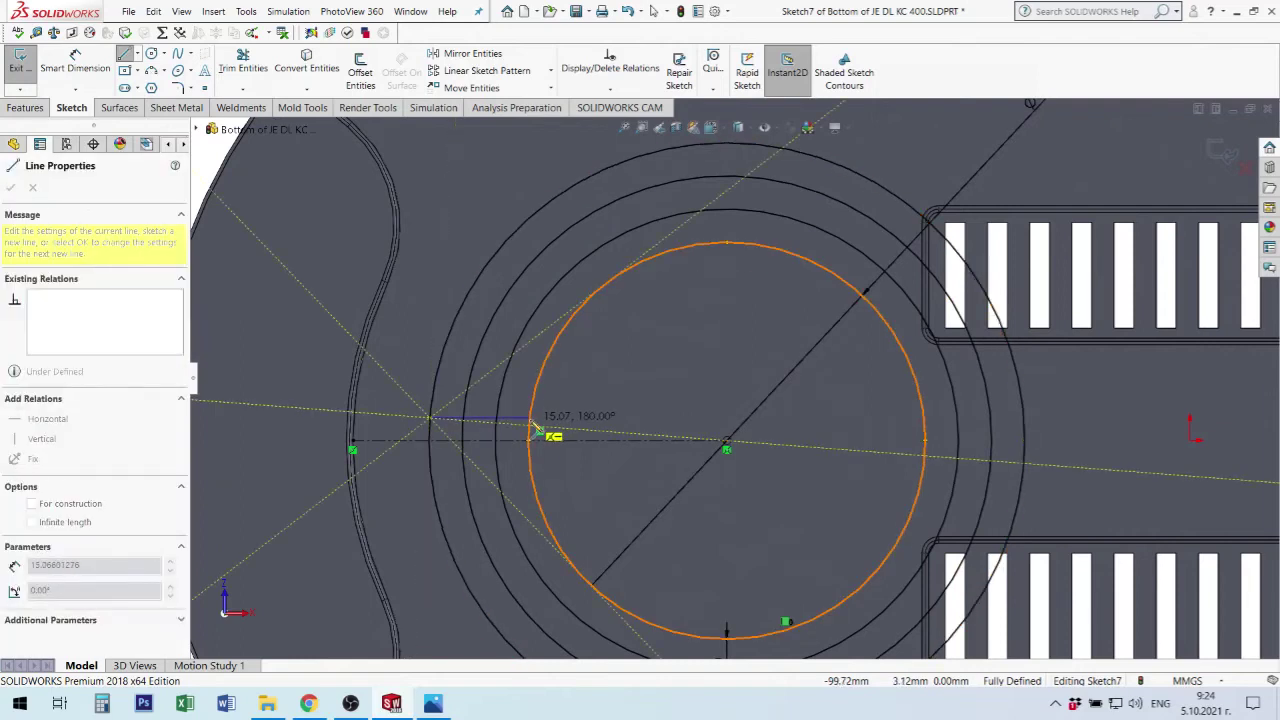
left_click(537, 420)
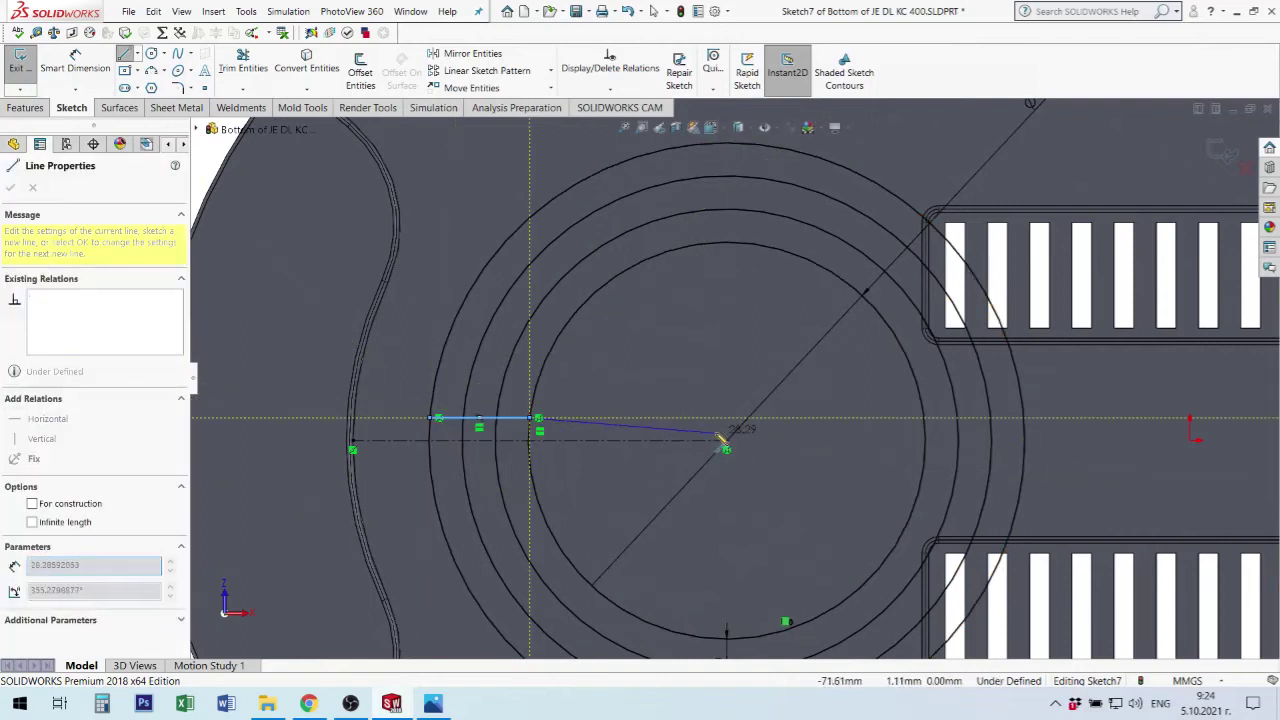
key("Escape")
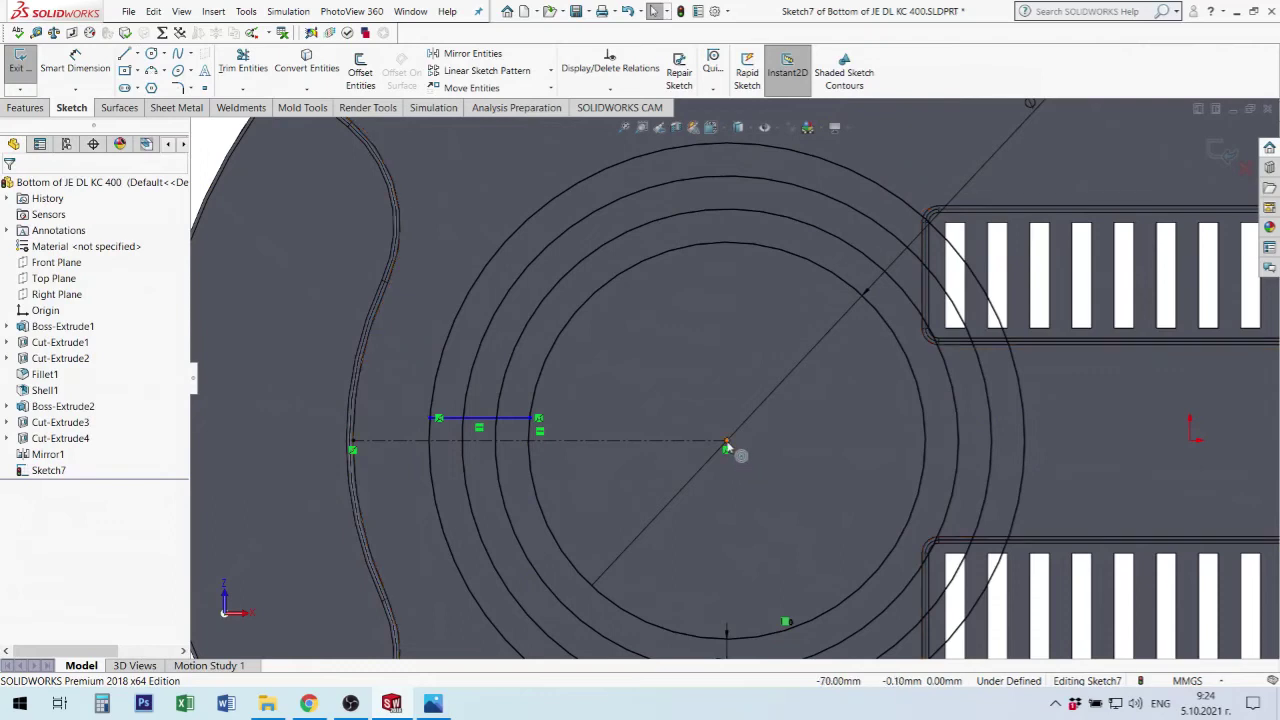
Draw a slanted centerline from the ring centre to the plate edge.
left_click(137, 57)
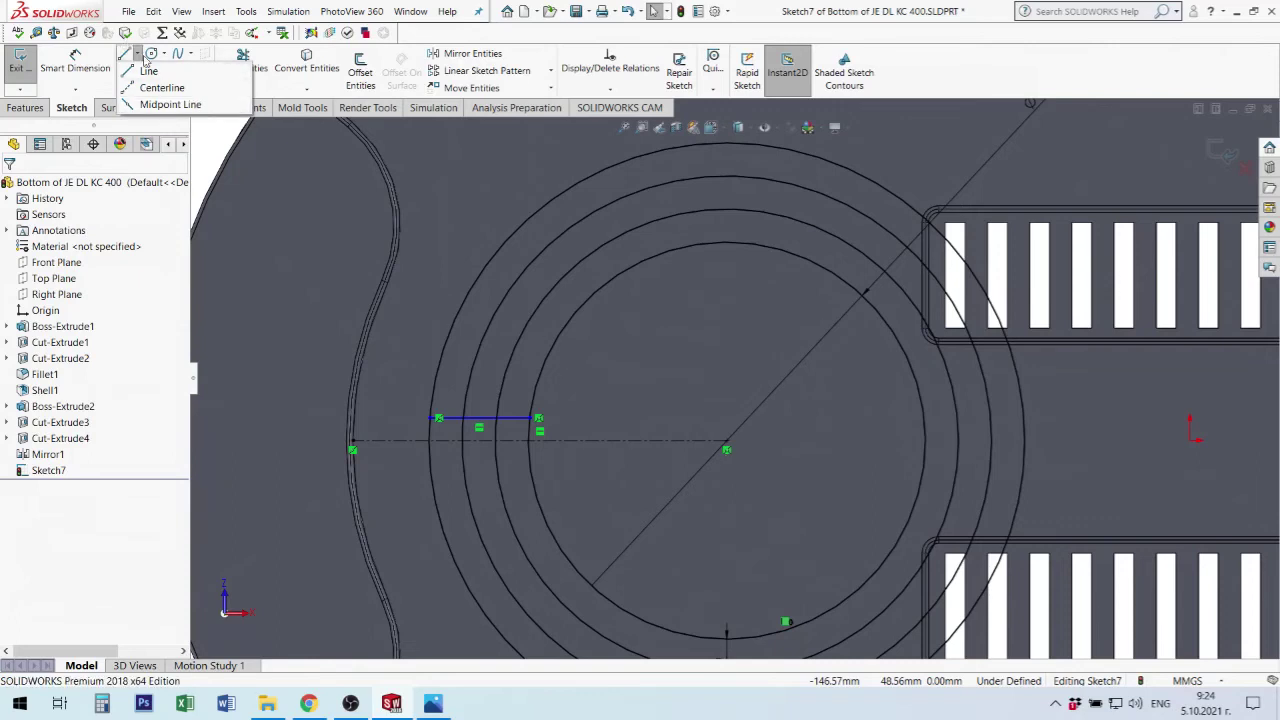
left_click(153, 90)
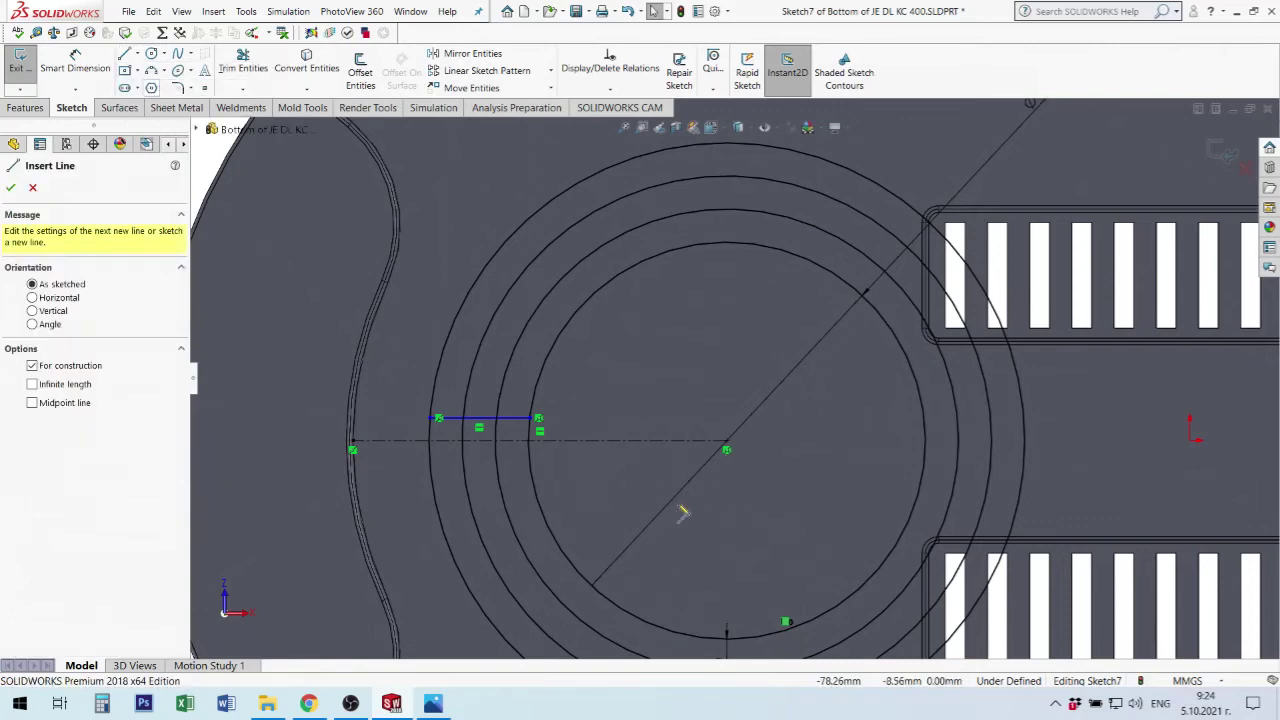
left_click(727, 441)
scroll(727, 441, "up", 2)
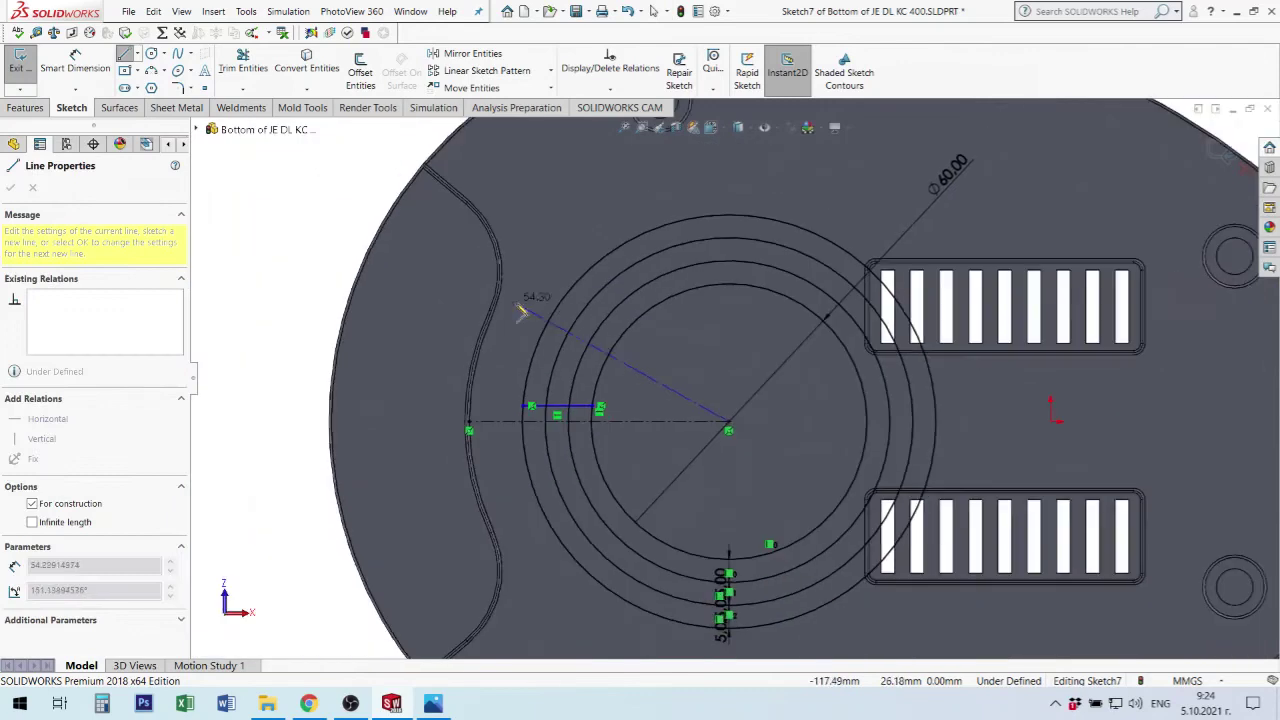
scroll(727, 441, "up", 2)
scroll(560, 270, "down", 2)
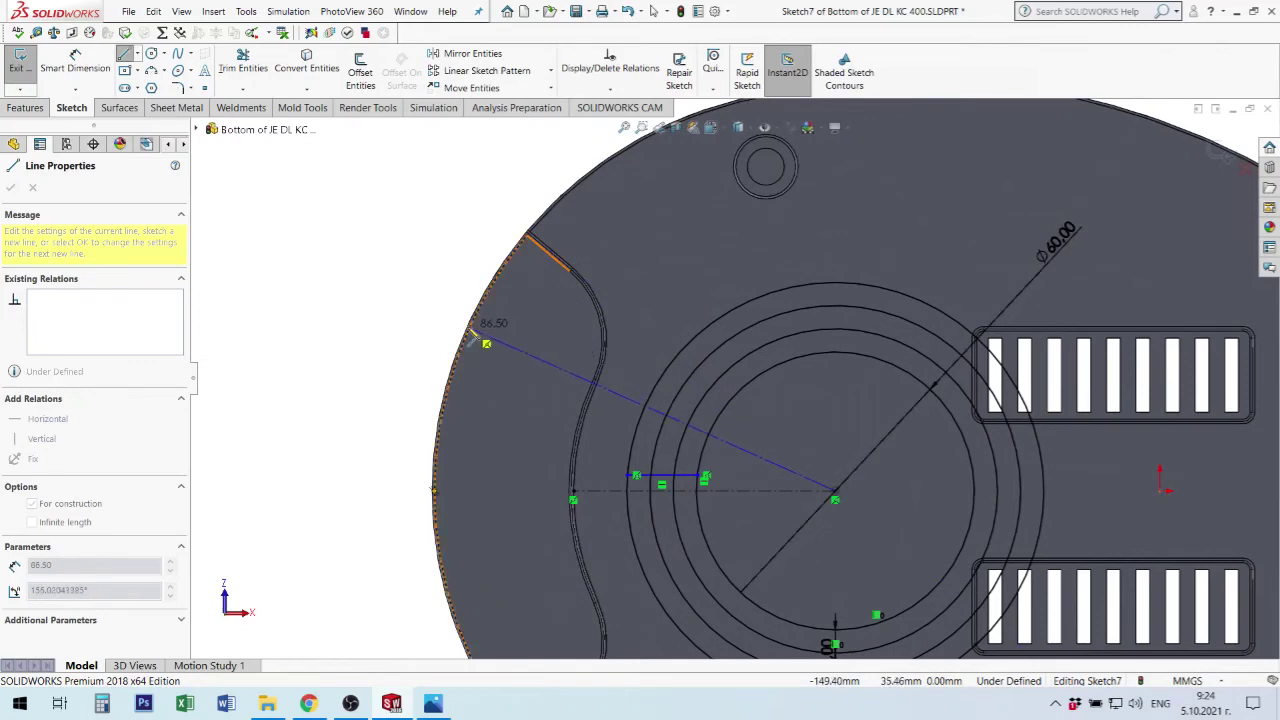
left_click(477, 328)
key("Escape")
scroll(677, 455, "down", 3)
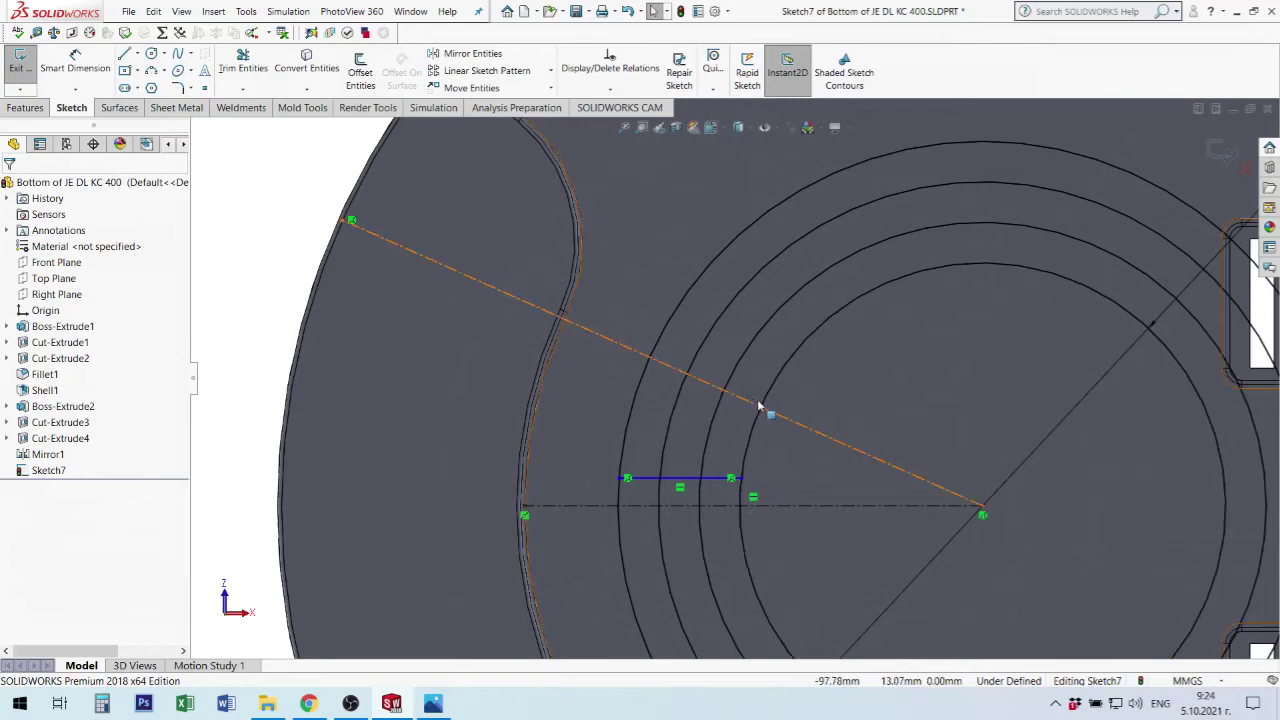
left_click(75, 62)
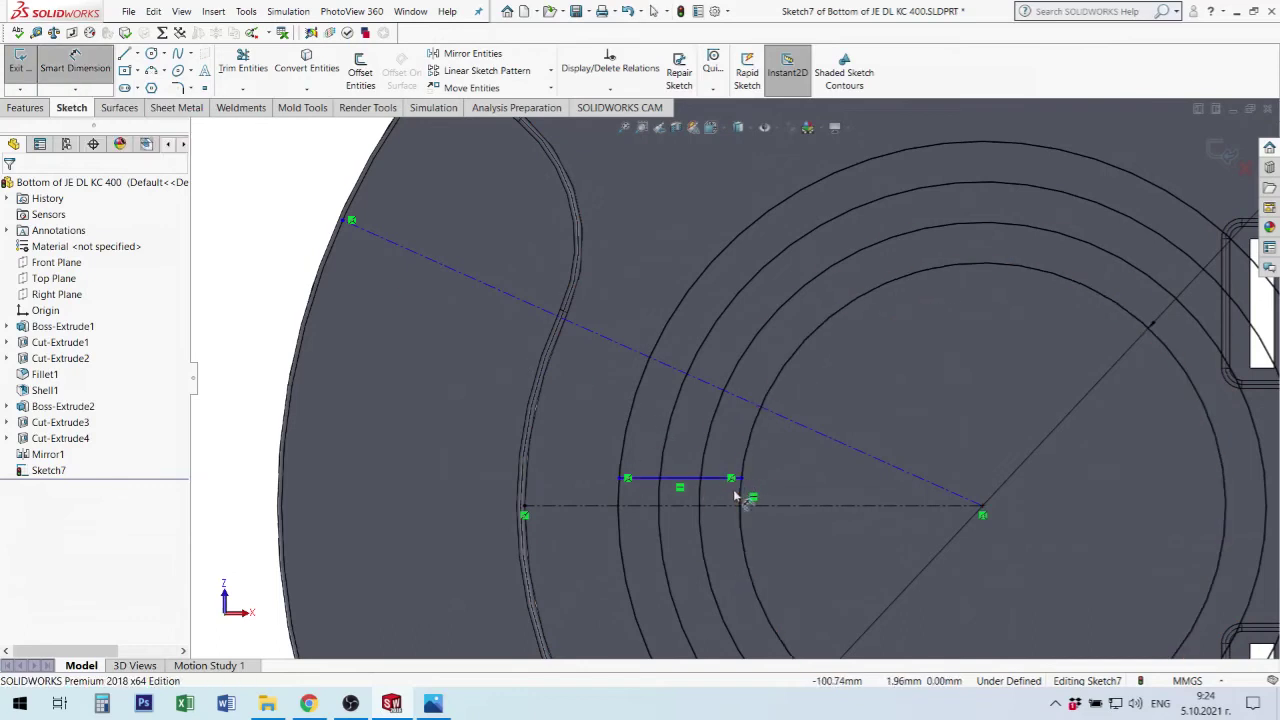
Dimension the angle between the slanted and horizontal centerlines to 25°.
left_click(807, 432)
left_click(800, 506)
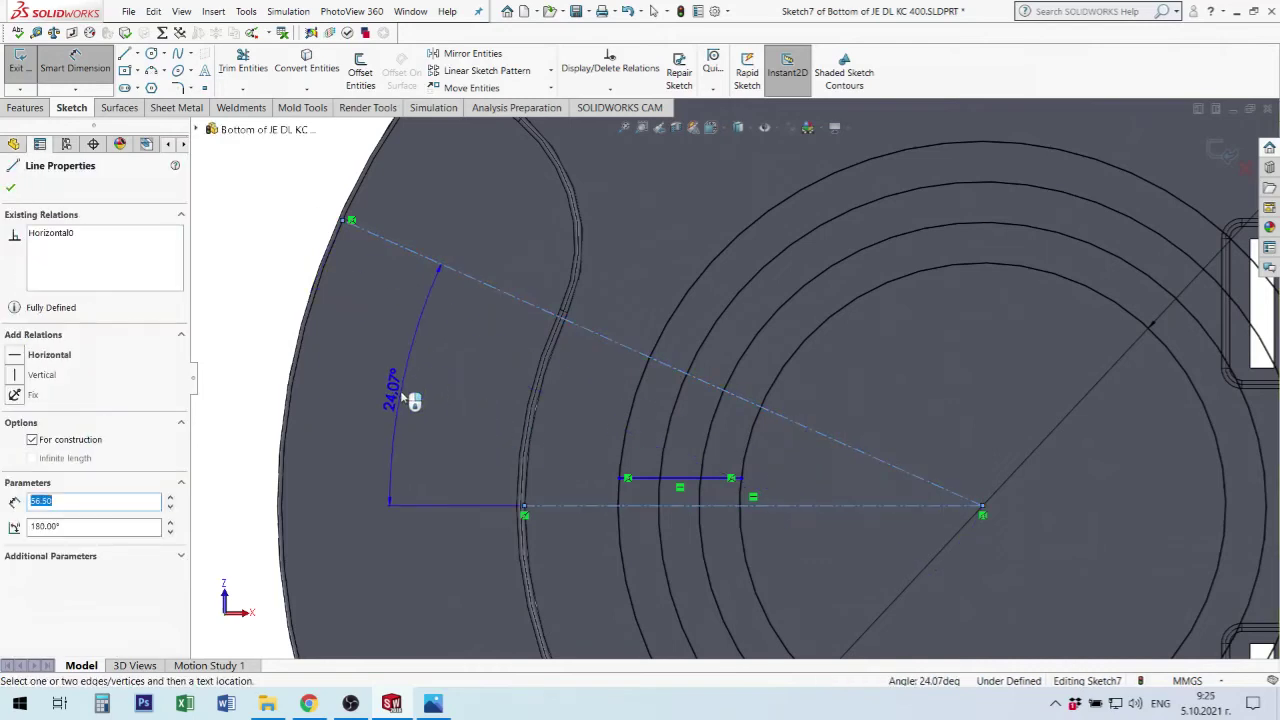
left_click(378, 358)
type("25")
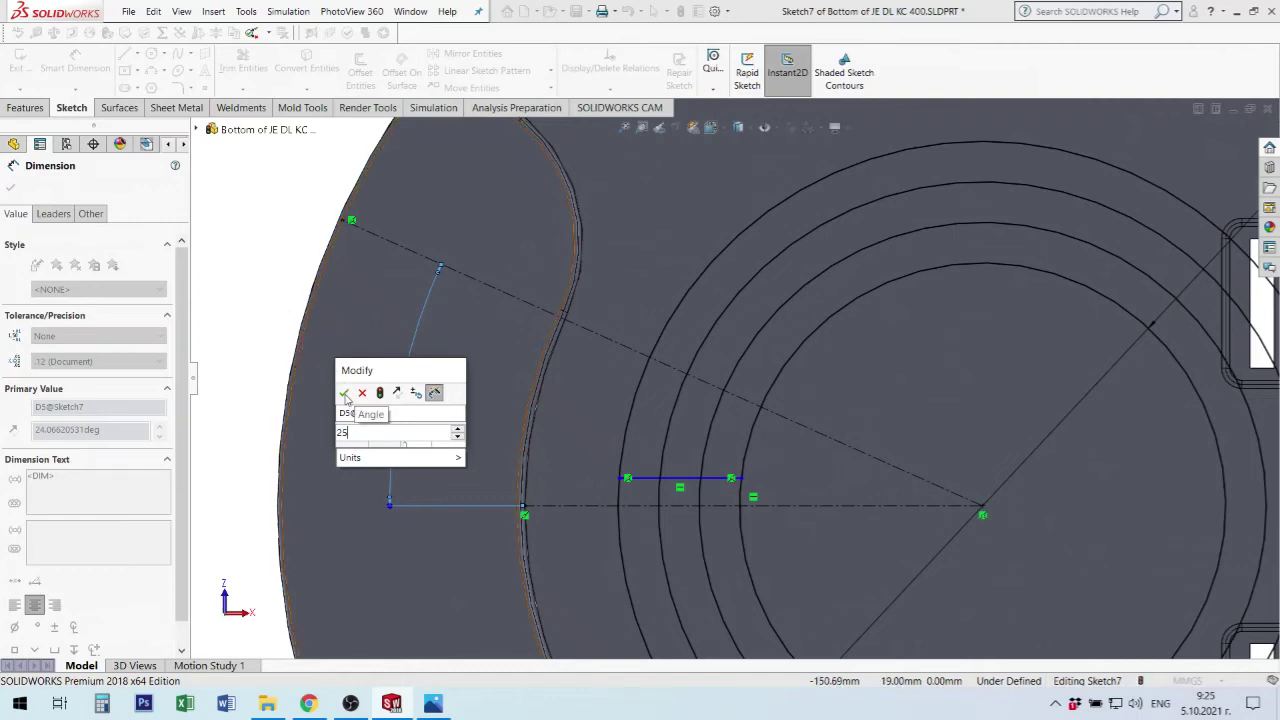
left_click(344, 394)
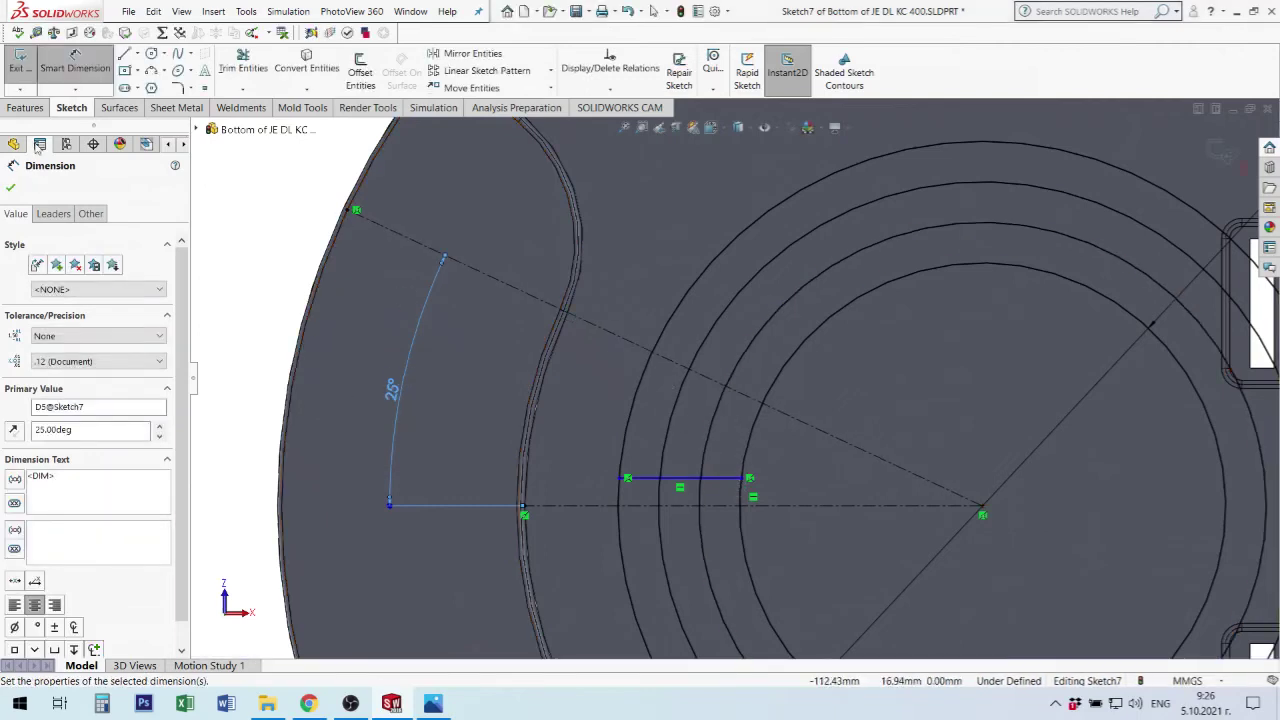
Draw a short line from the outer ring to an inner ring beside the slanted centerline.
left_click(123, 55)
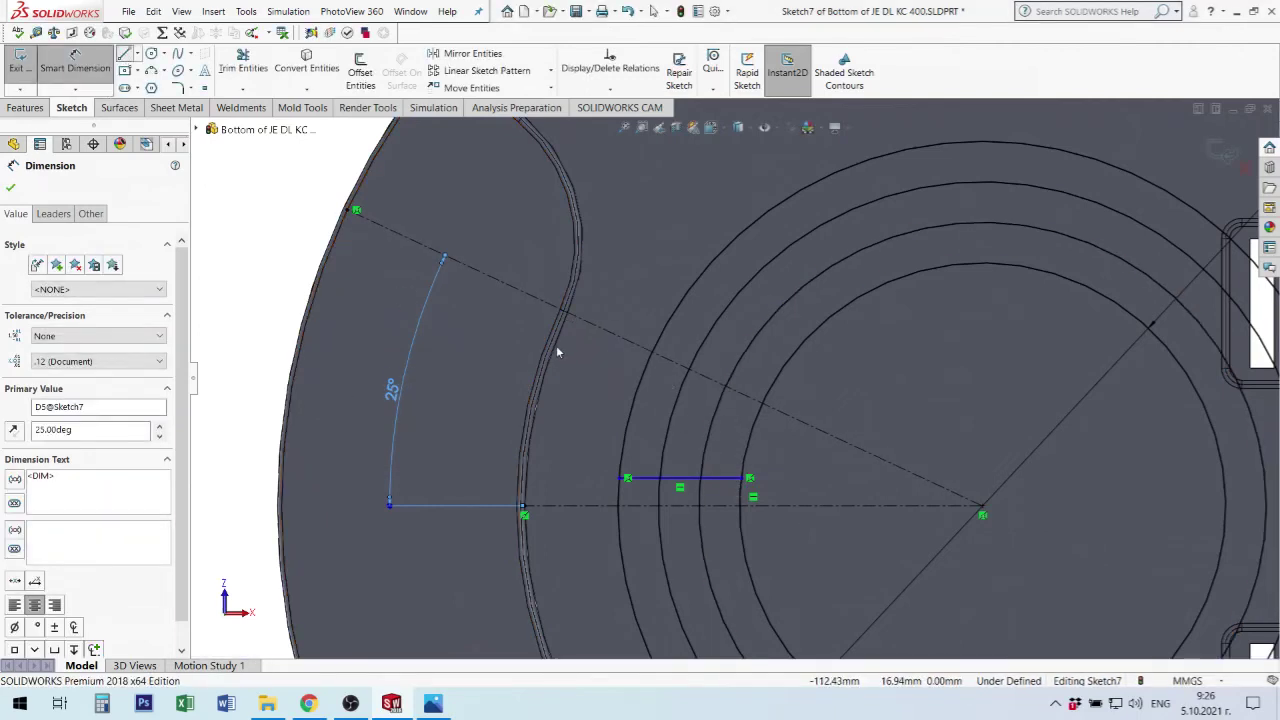
left_click(646, 377)
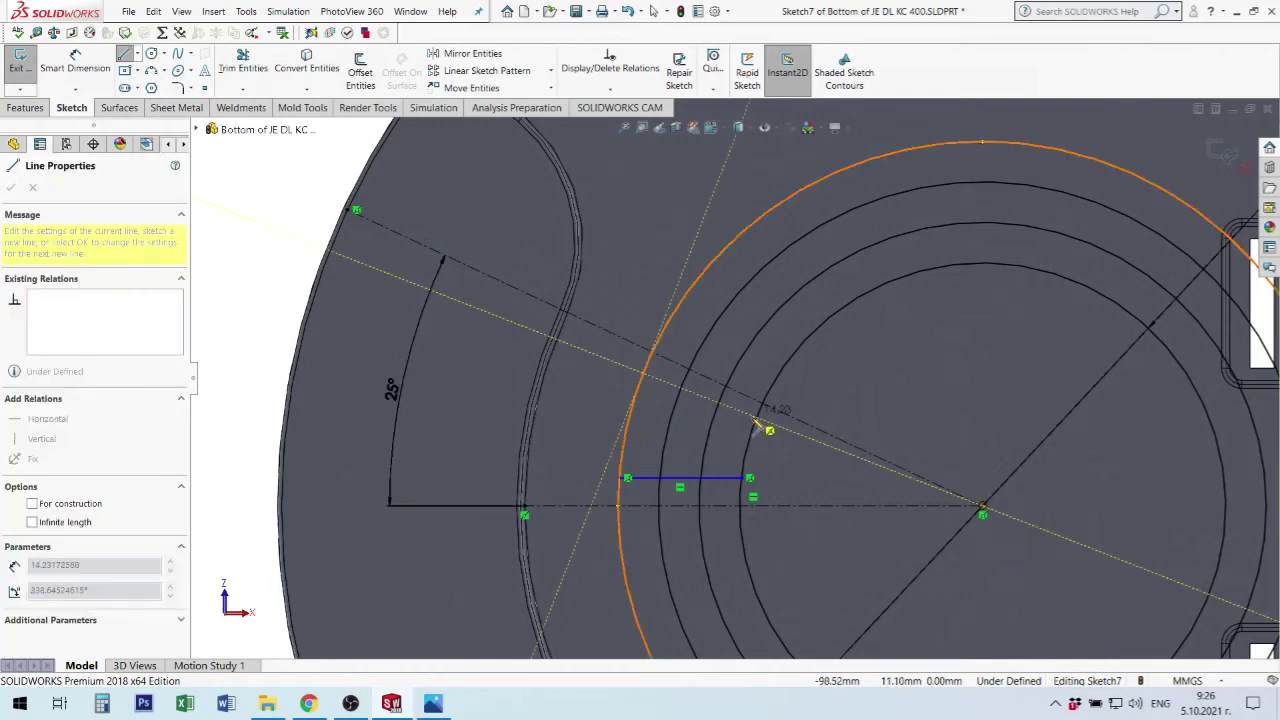
left_click(759, 429)
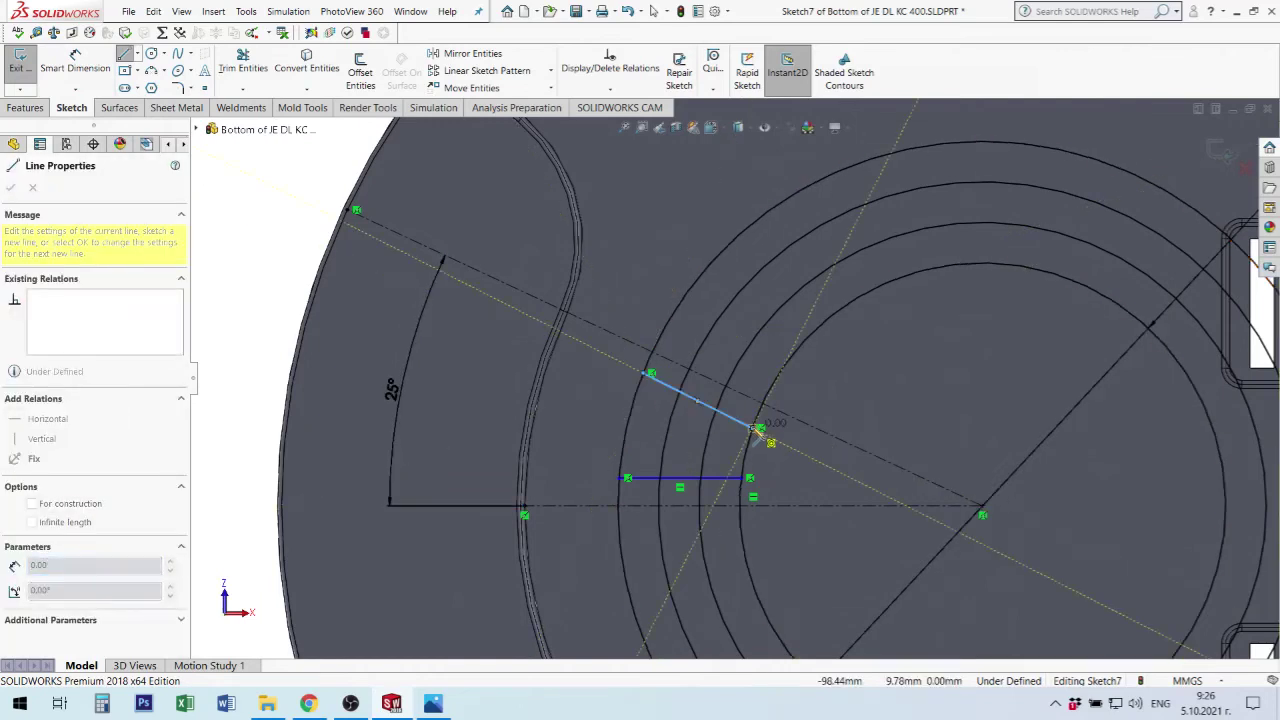
key("Escape")
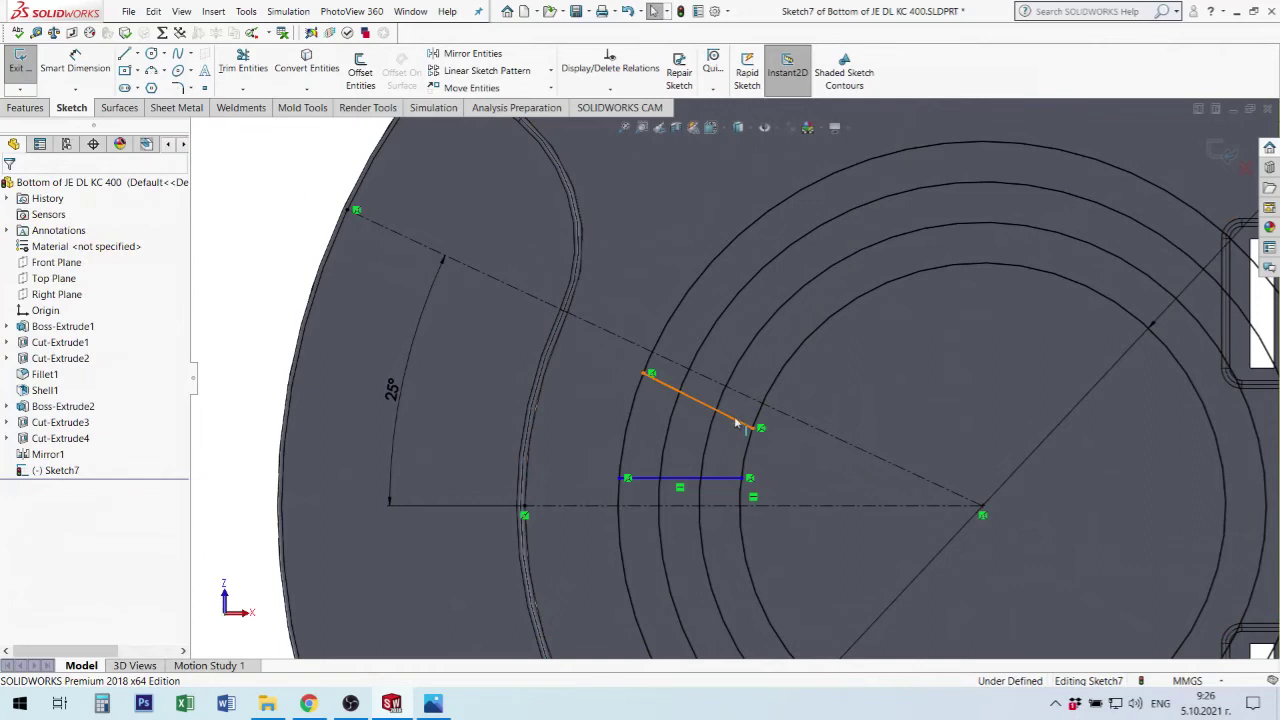
Make the short slanted line parallel to the slanted centerline.
left_click(742, 419)
left_click(749, 401, "ctrl")
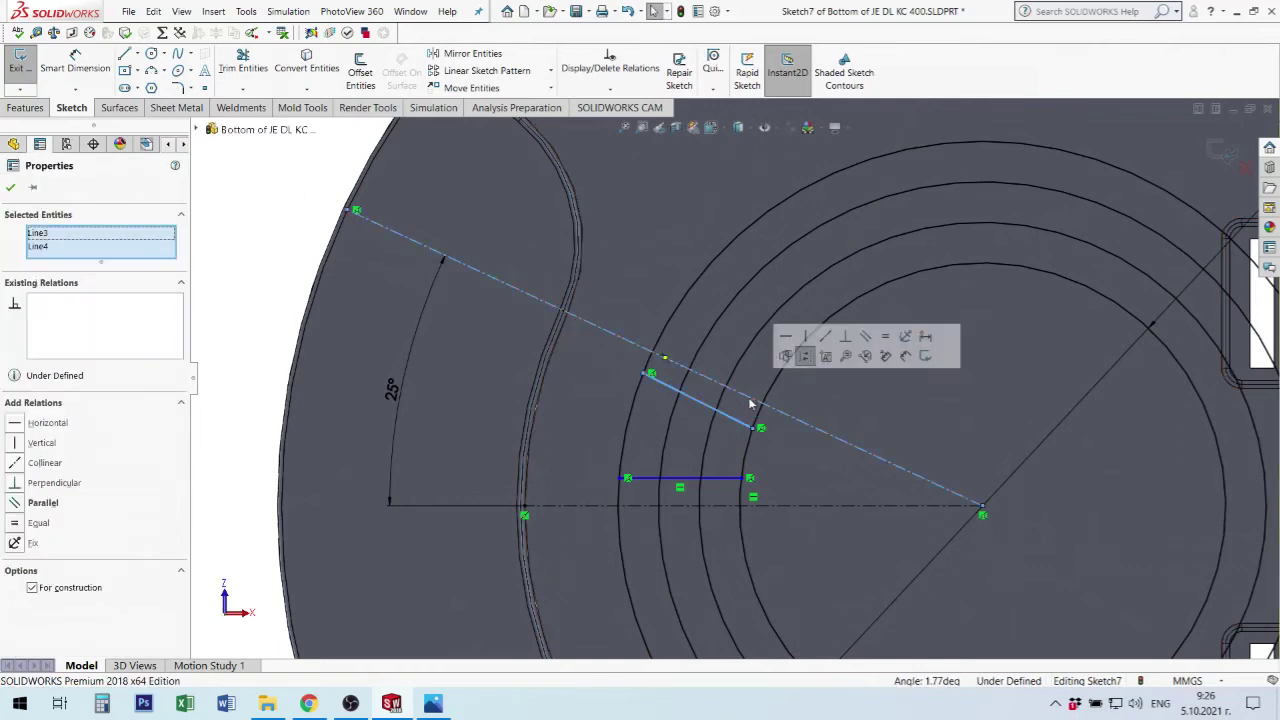
left_click(866, 338)
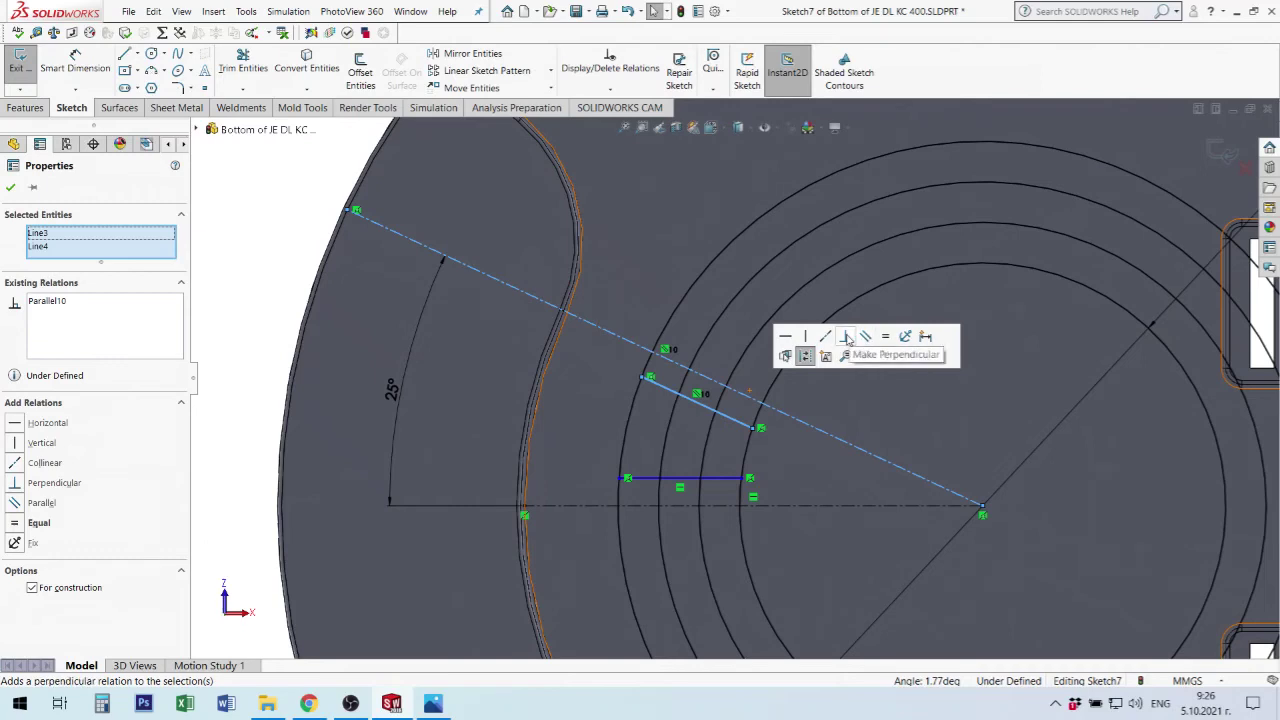
left_click(709, 479)
left_click(741, 506, "ctrl")
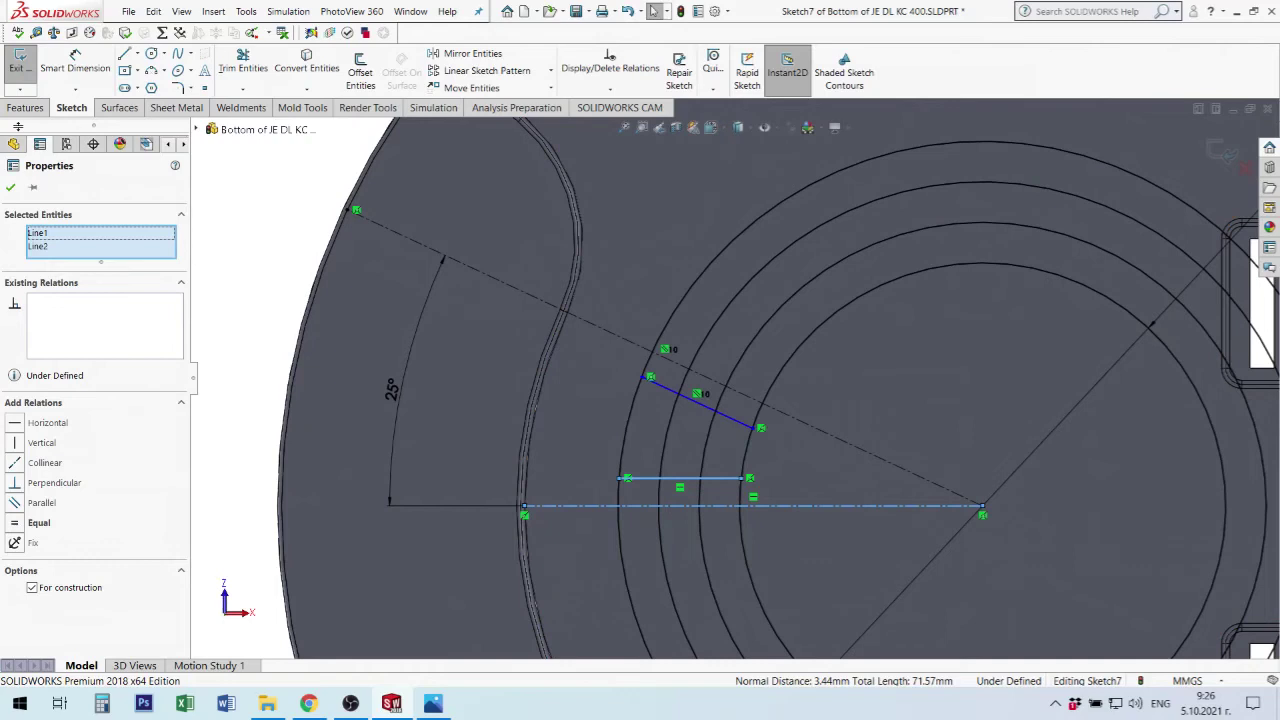
Dimension the short horizontal line 2 mm from the horizontal centerline.
left_click(75, 60)
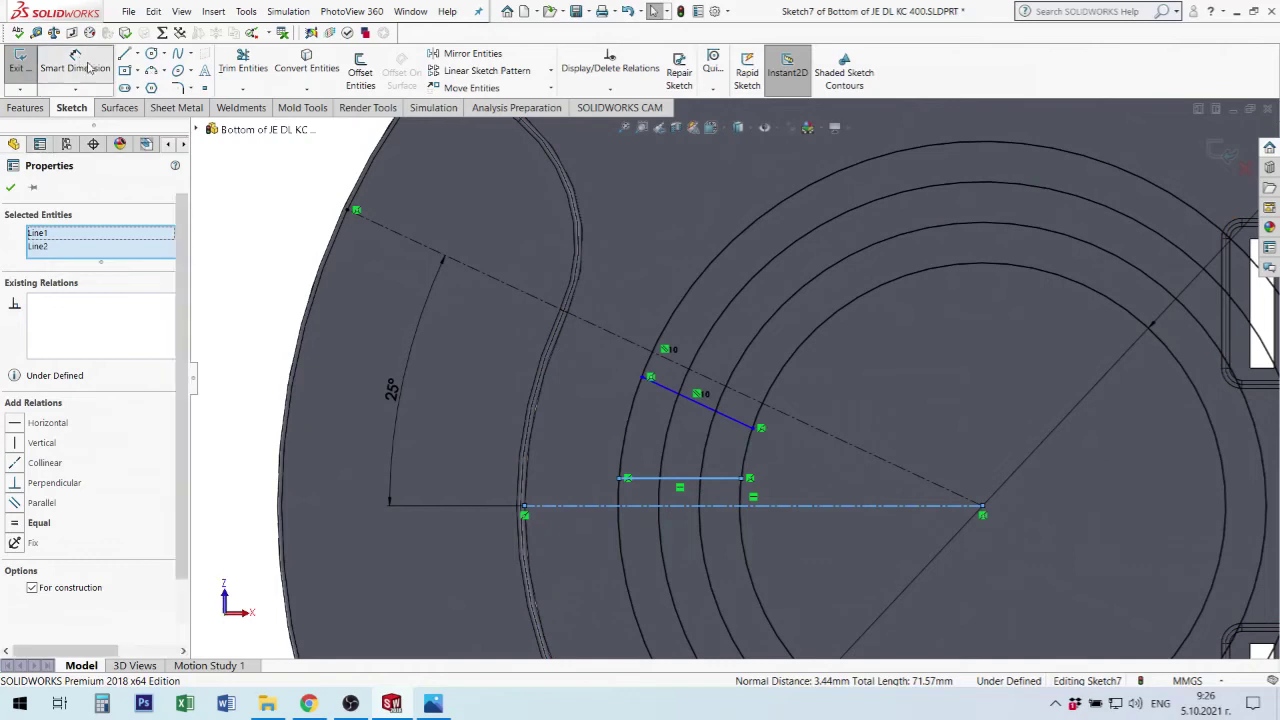
left_click(688, 480)
left_click(680, 505)
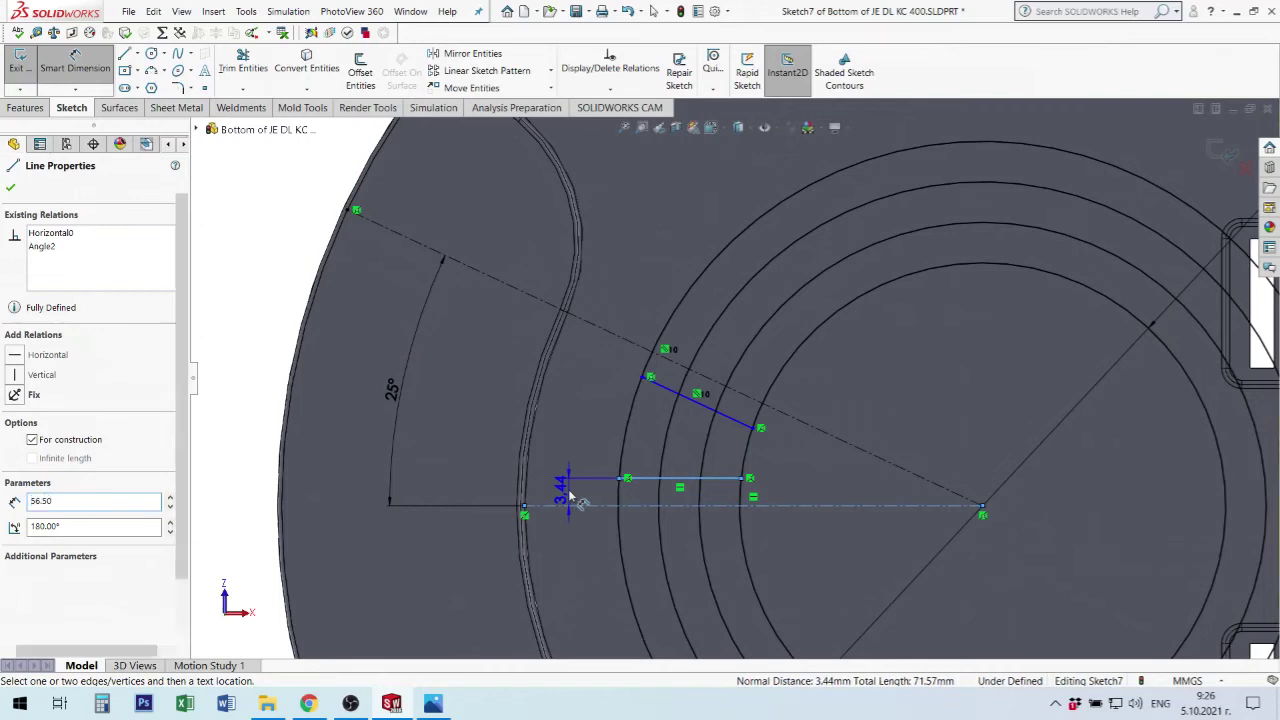
left_click(570, 492)
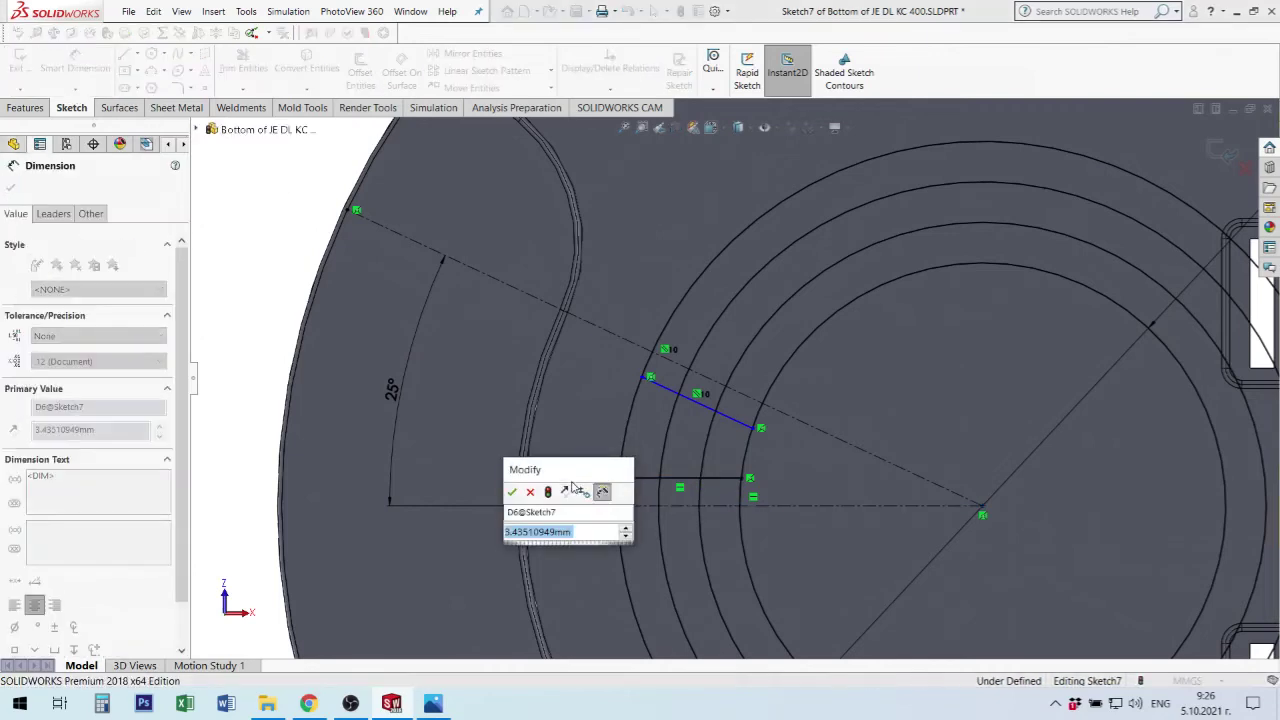
type("2")
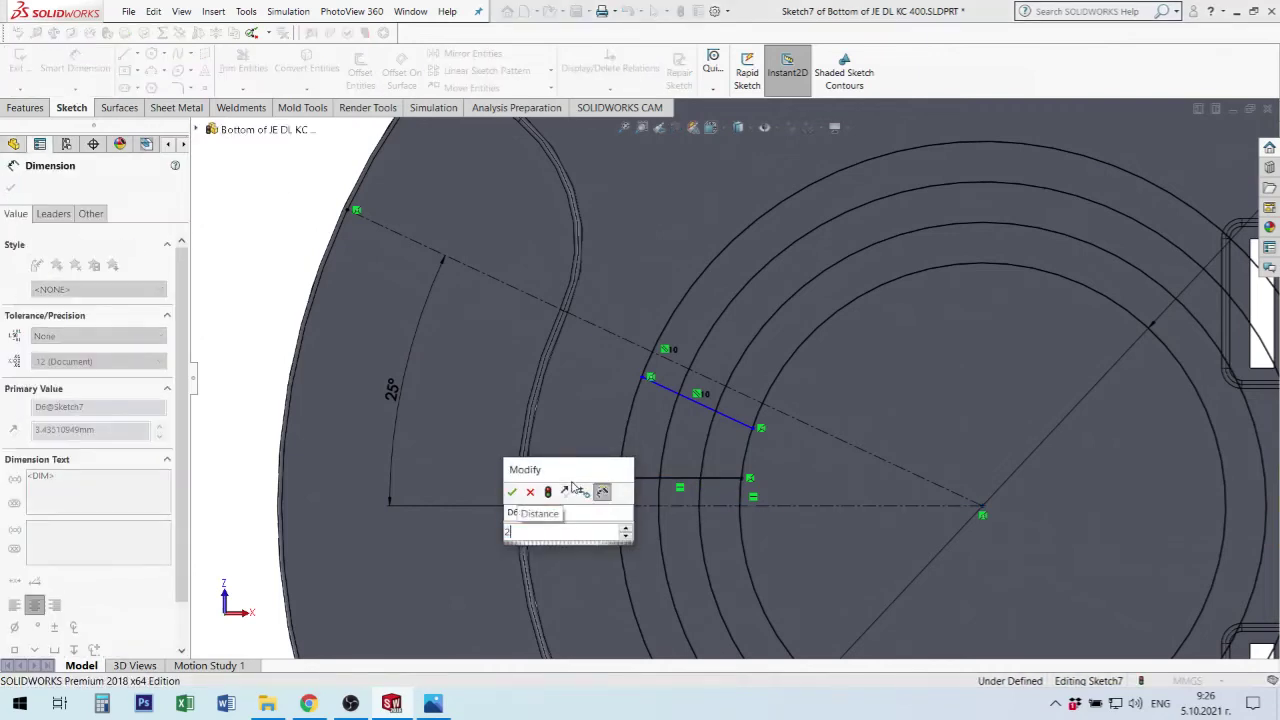
key("Return")
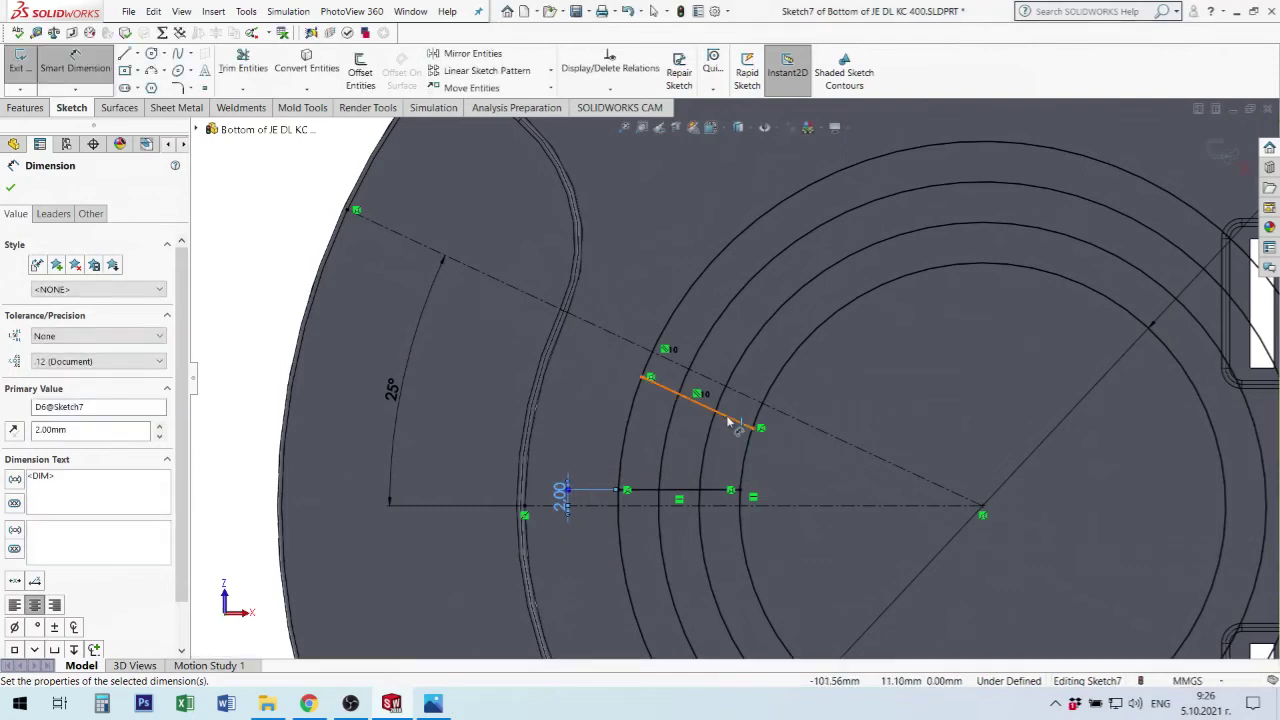
Dimension the short angled line 2 mm from the angled centerline.
left_click(741, 420)
left_click(752, 402)
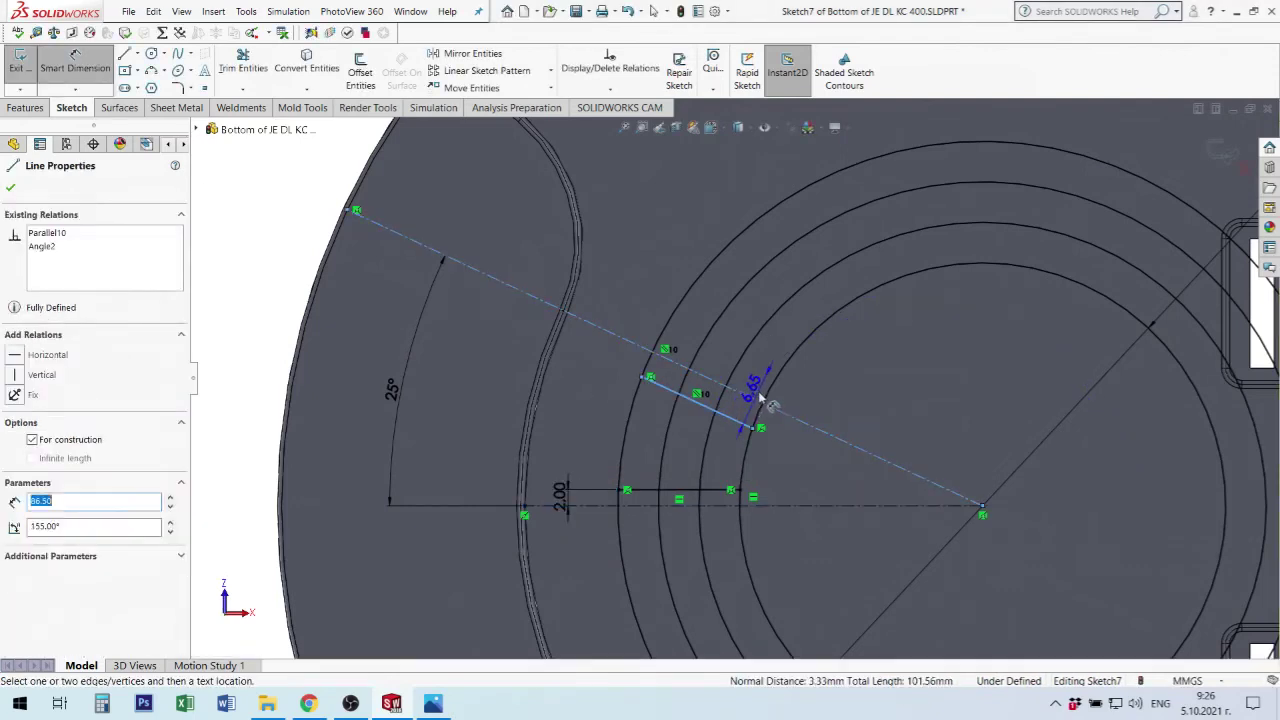
left_click(838, 387)
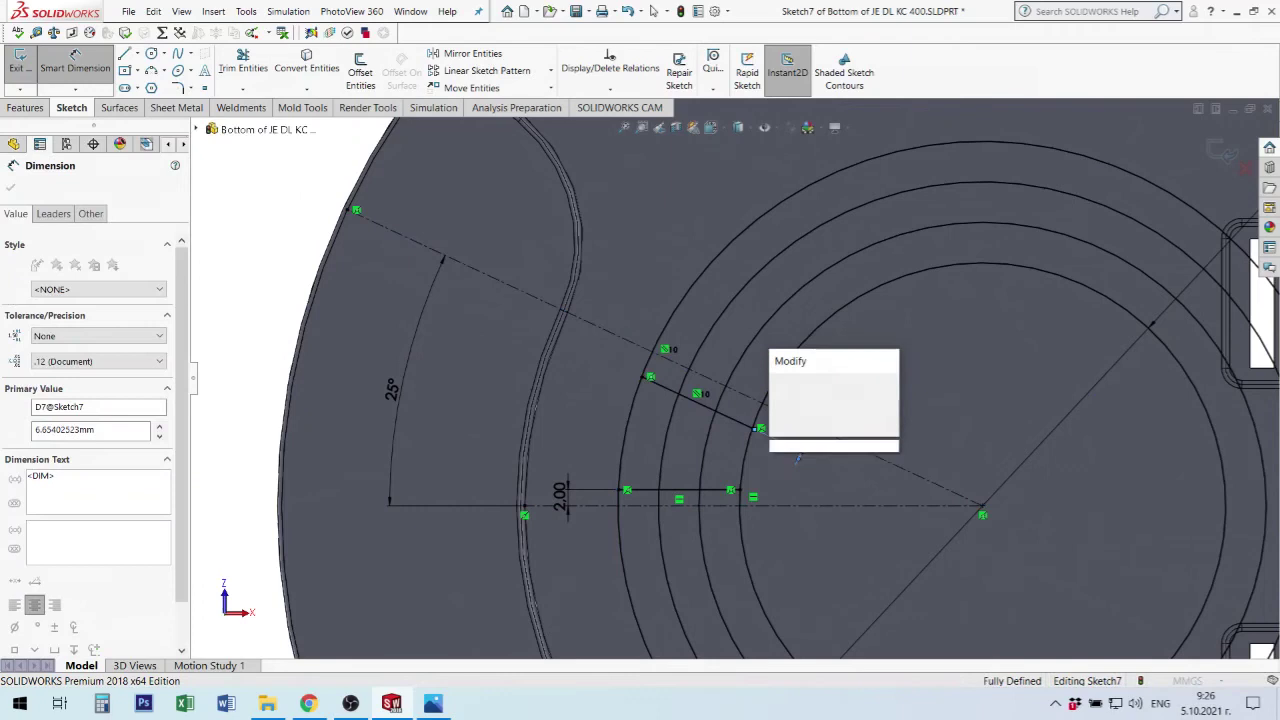
type("2")
key("Return")
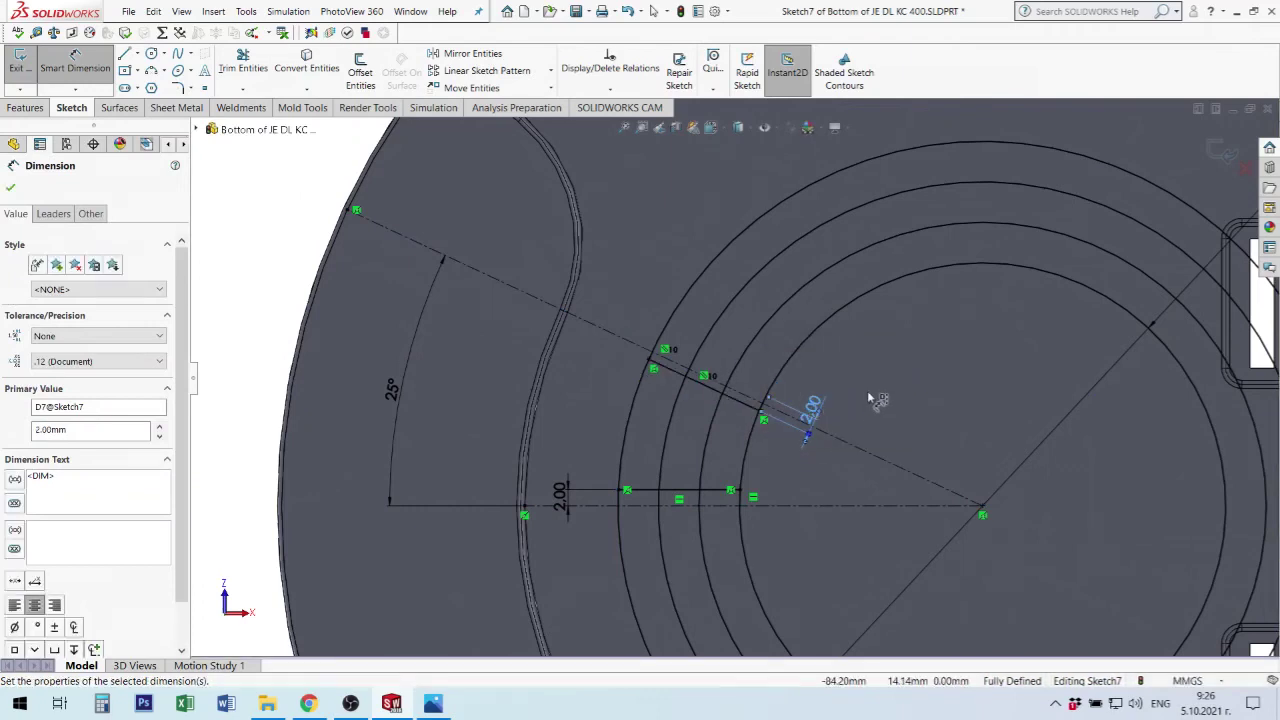
left_click(864, 396)
key("Escape")
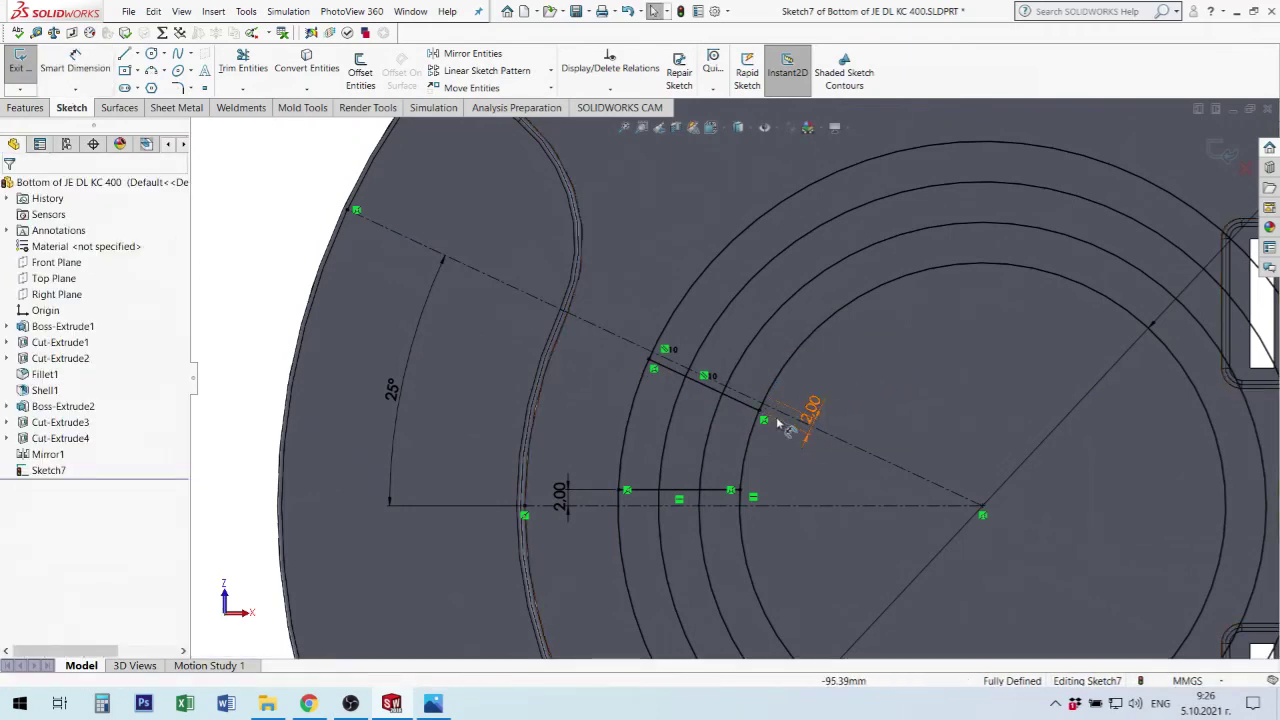
Trim the concentric rings and short lines to arc segments bounded by the two short lines.
scroll(770, 428, "down", 2)
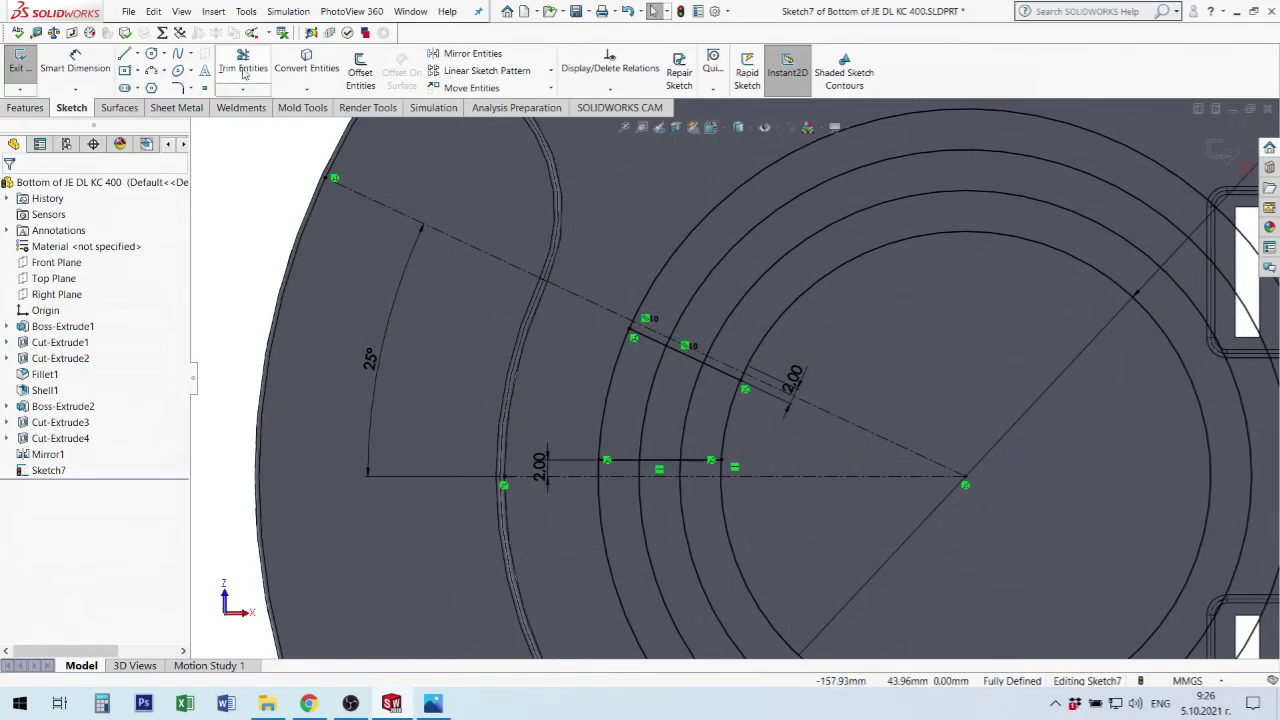
left_click(243, 62)
scroll(604, 474, "down", 2)
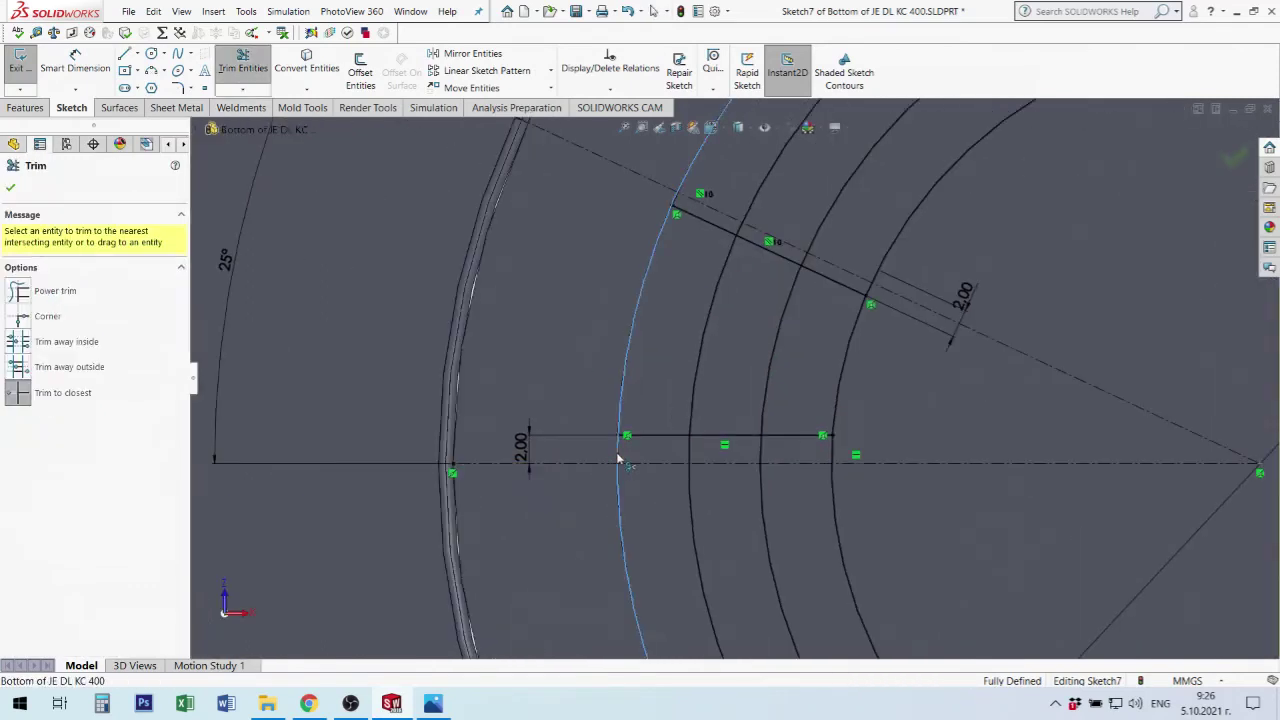
left_click(622, 458)
left_click(691, 457)
left_click(762, 455)
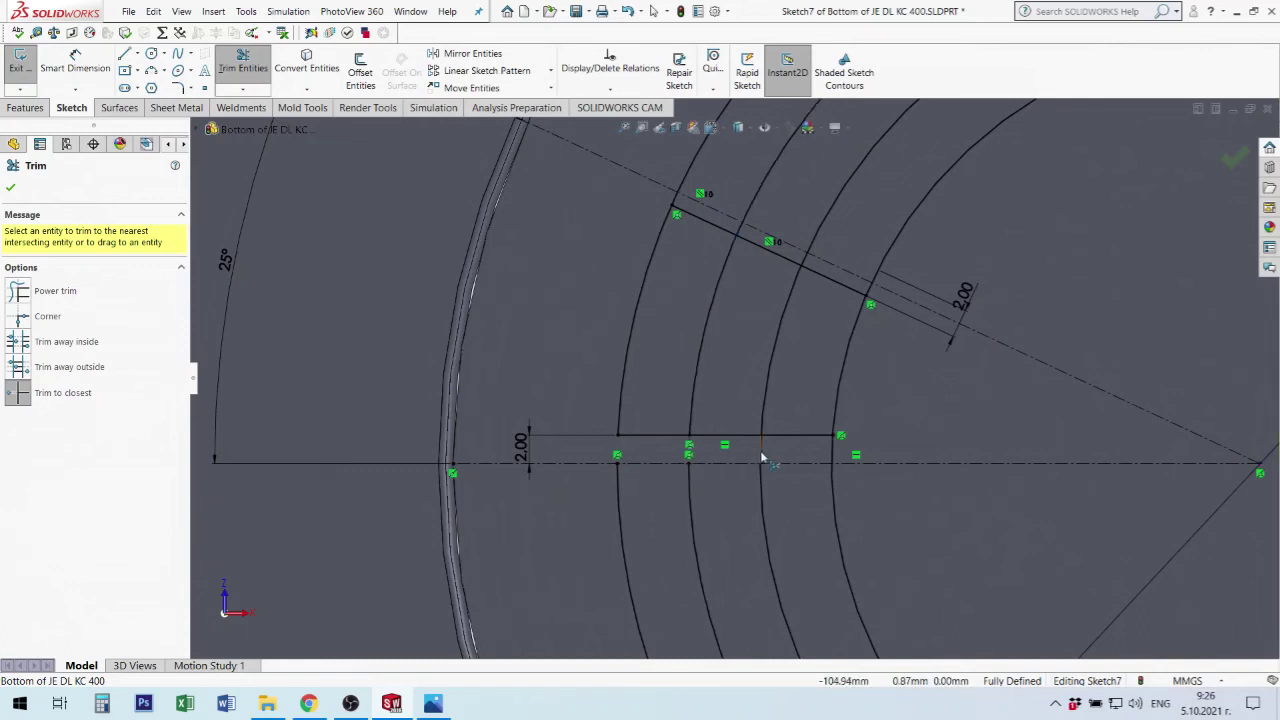
left_click(840, 445)
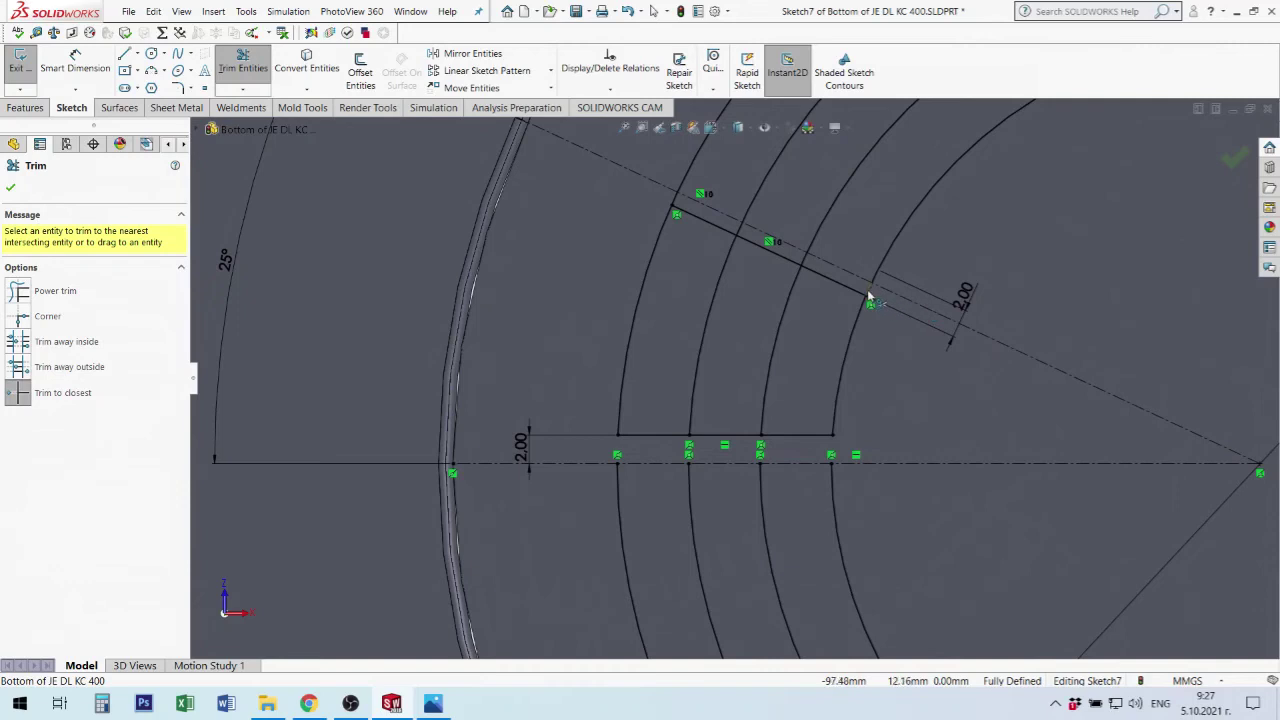
mouse_move(868, 296)
left_mouse_down()
mouse_move(684, 201)
mouse_move(692, 222)
left_mouse_up()
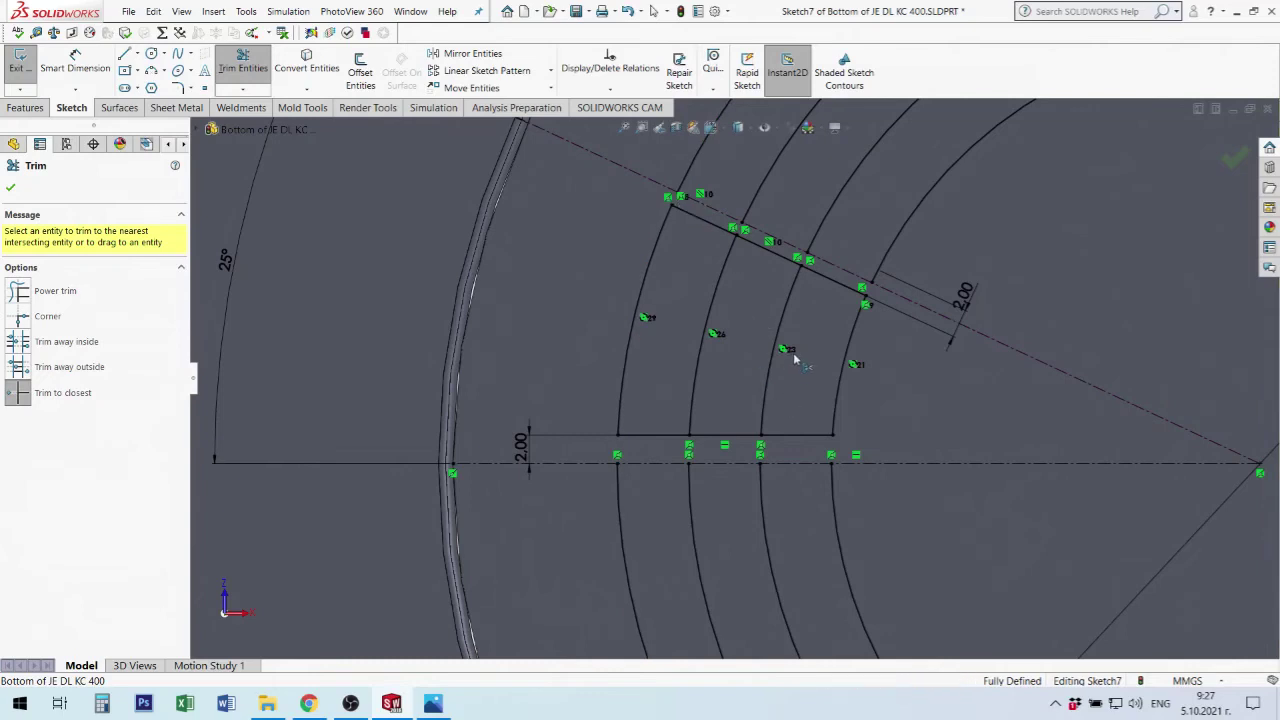
mouse_move(790, 273)
left_mouse_down()
mouse_move(733, 445)
mouse_move(745, 442)
left_mouse_up()
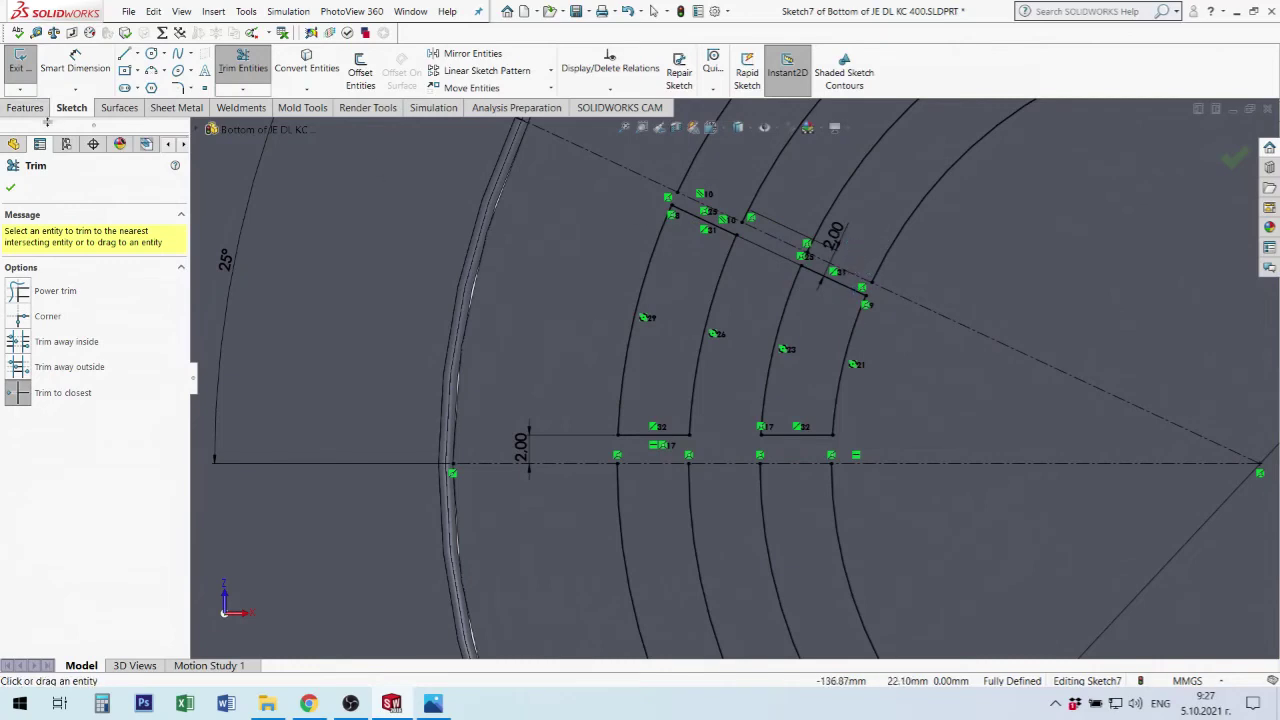
left_click(12, 185)
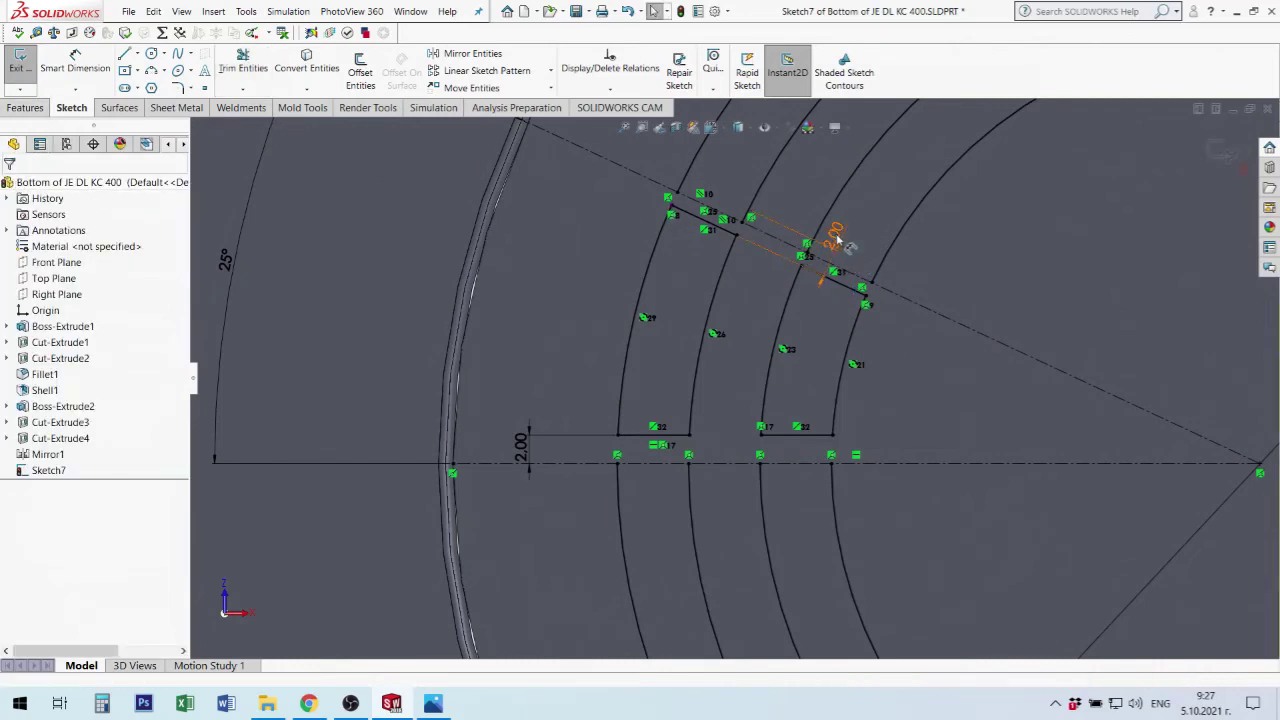
Replace the angled 2.00 dimension with a 2.00 mm offset from the trimmed slot edge to the diagonal centerline.
key("Delete")
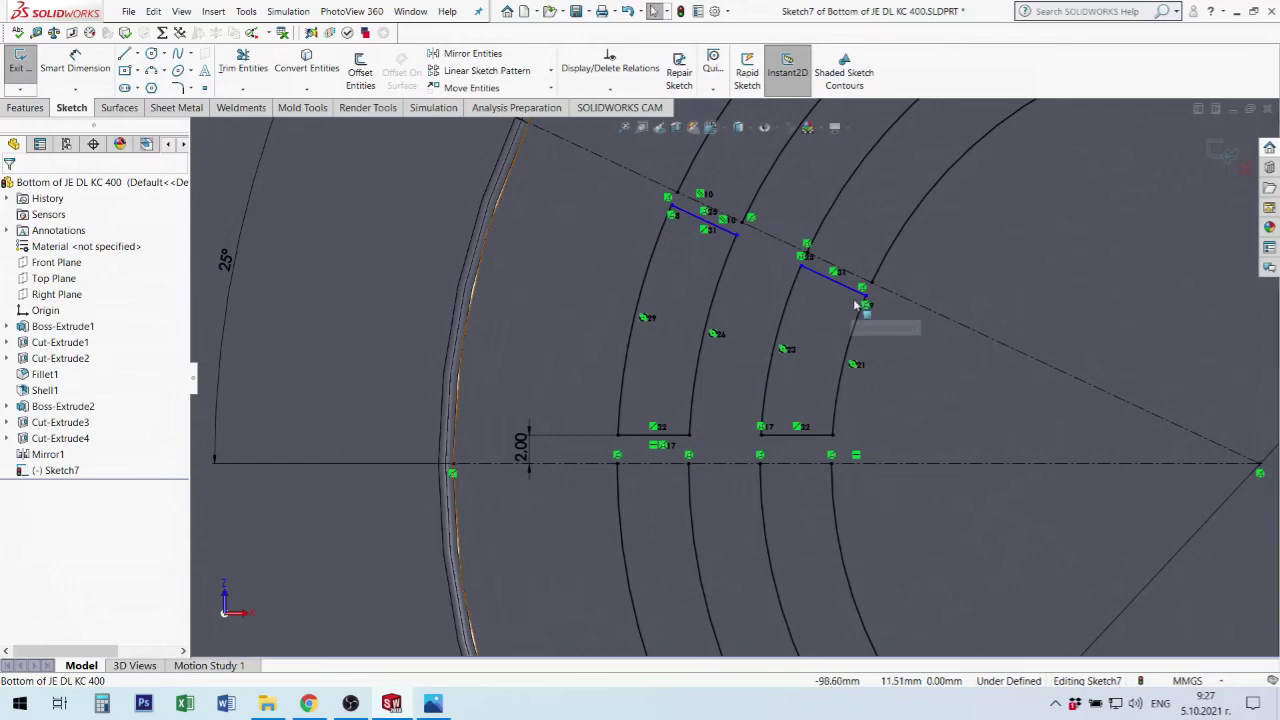
left_click(78, 52)
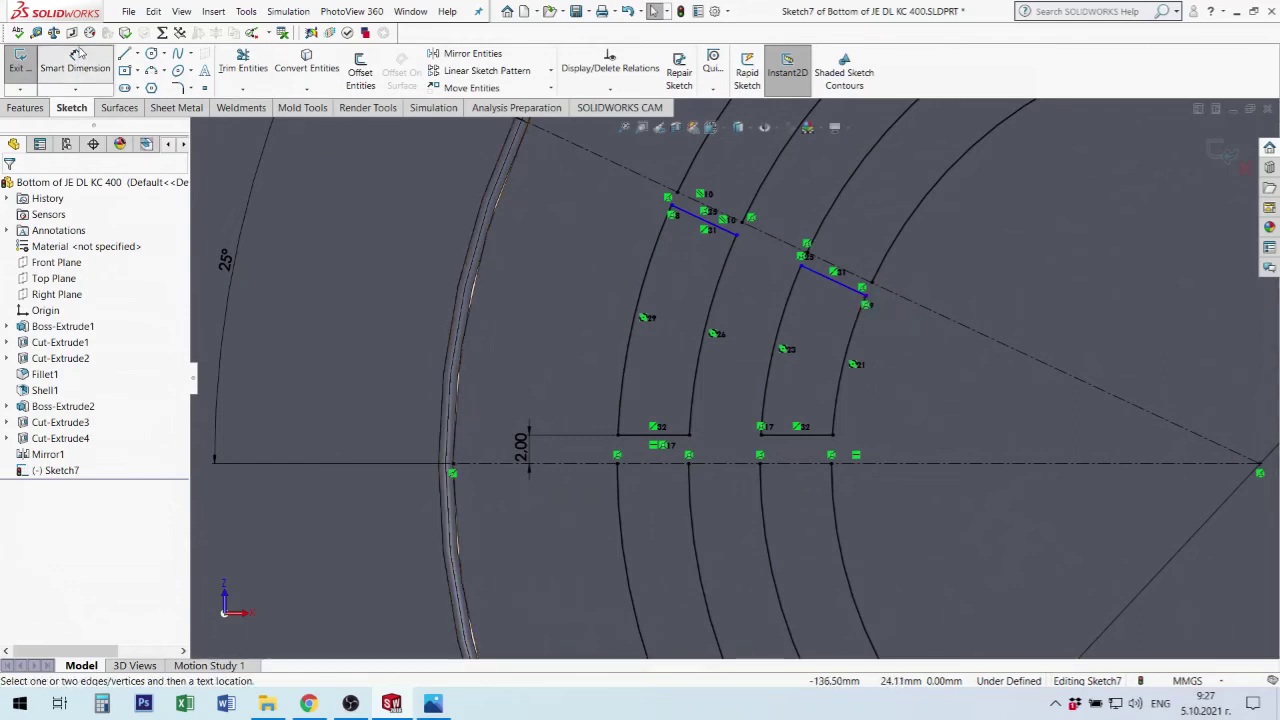
left_click(78, 52)
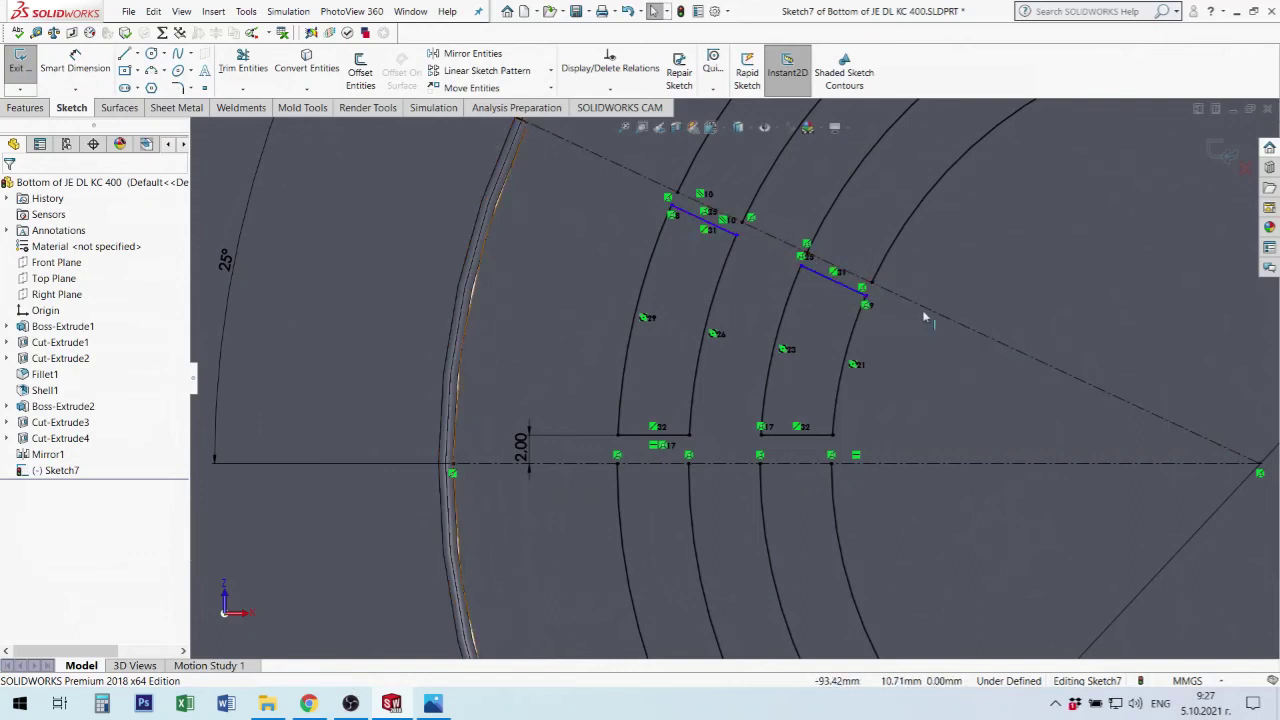
left_click(83, 67)
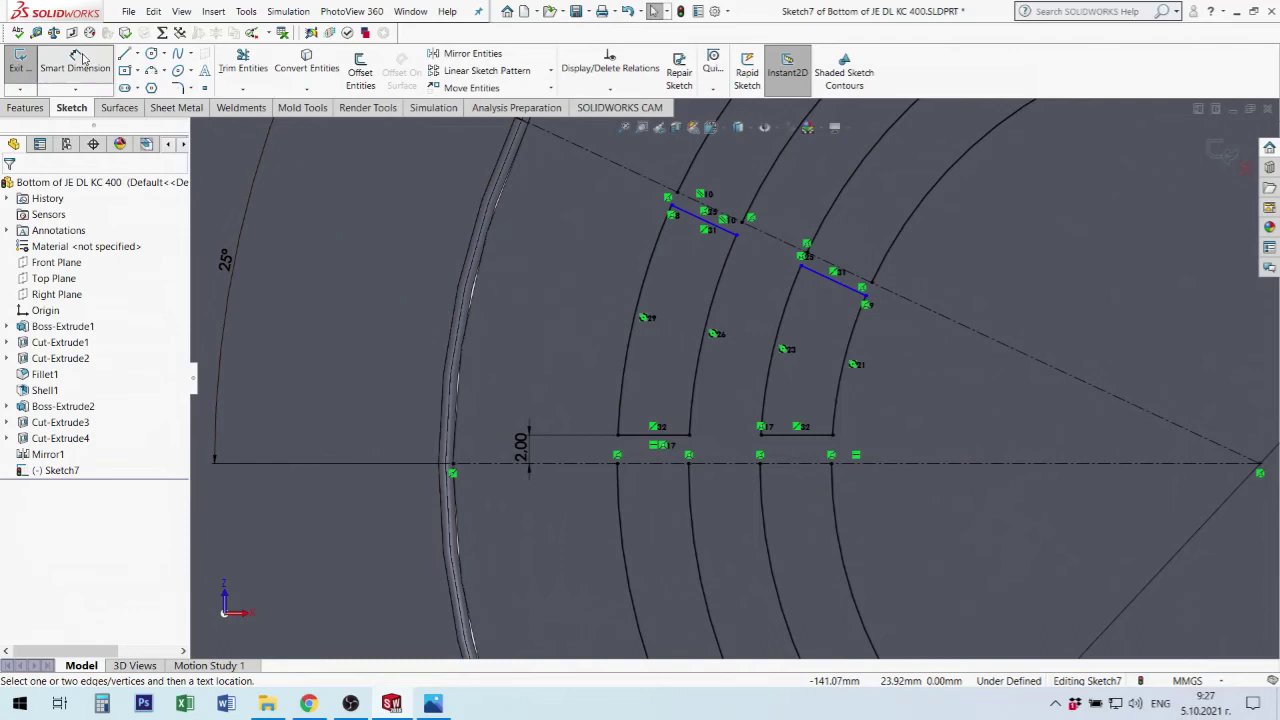
left_click(843, 291)
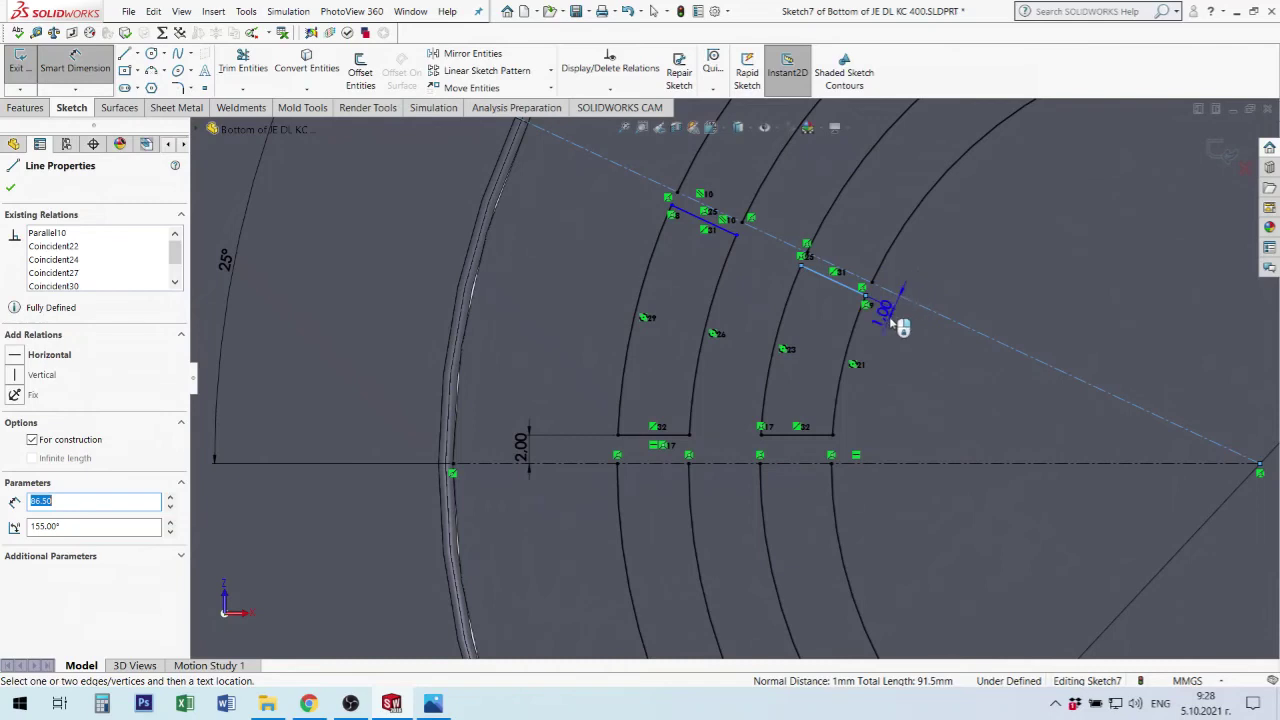
left_click(897, 326)
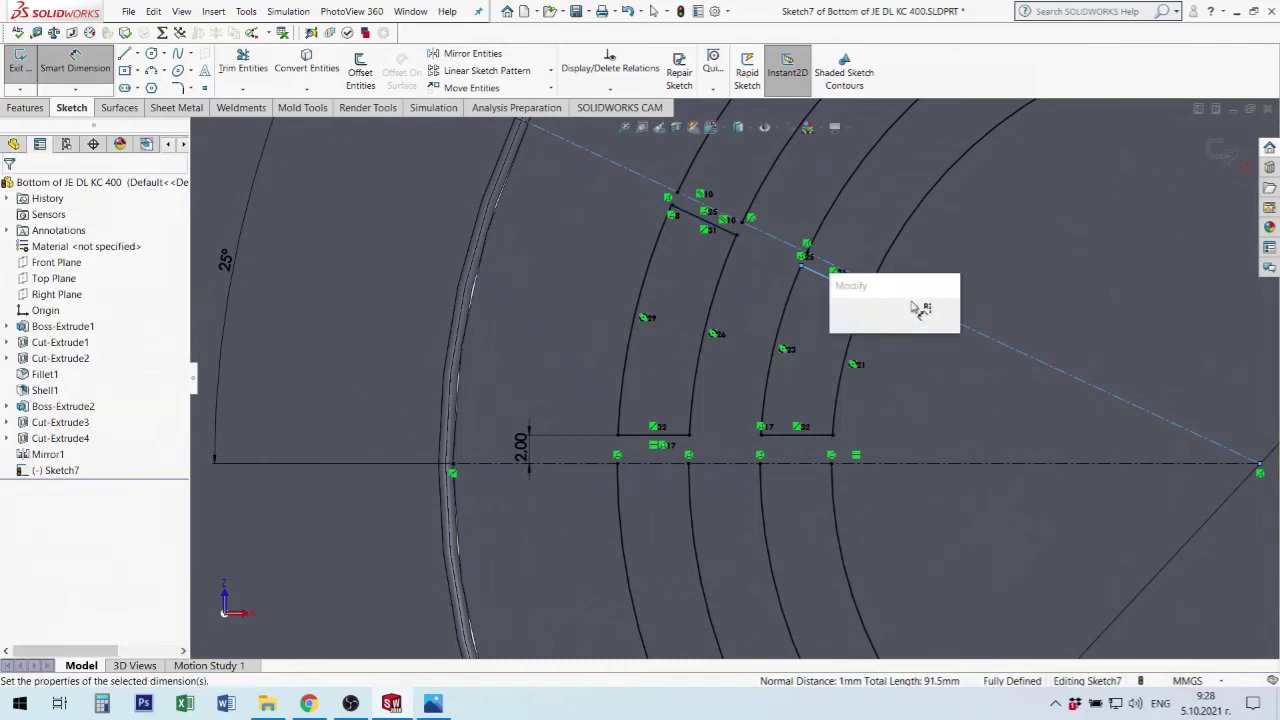
type("2")
key("Return")
key("Escape")
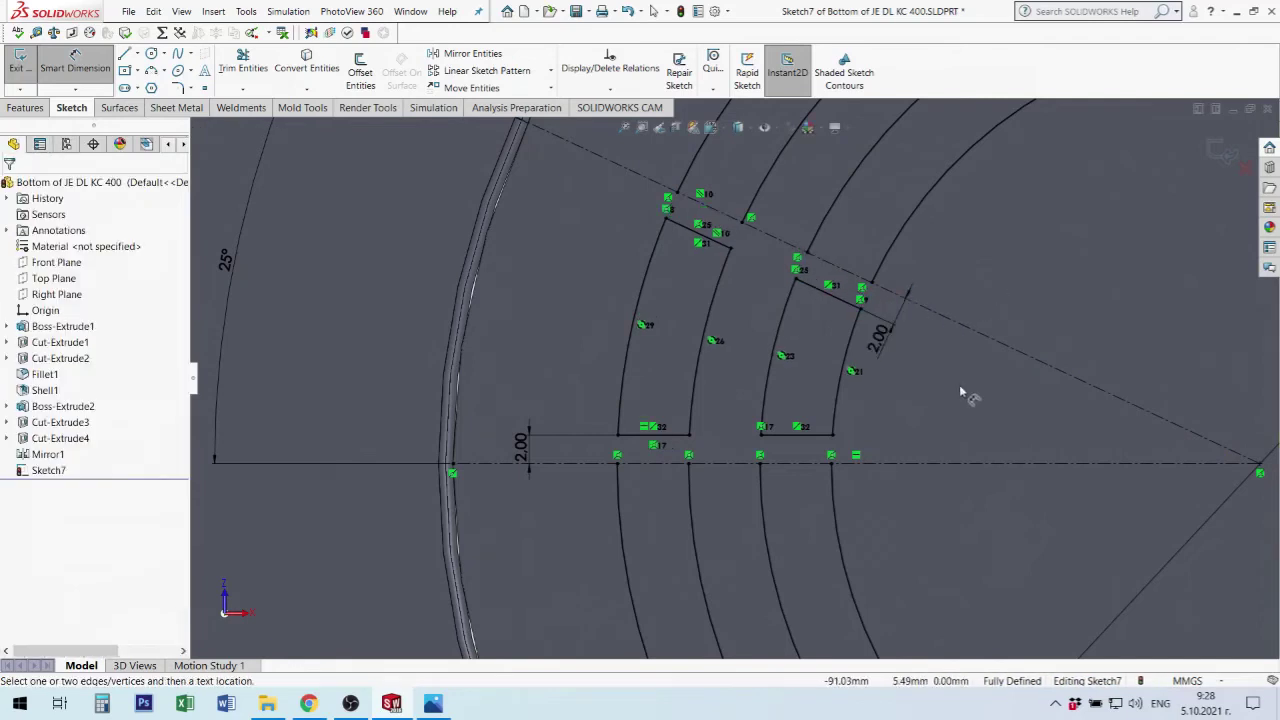
scroll(873, 271, "up", 3)
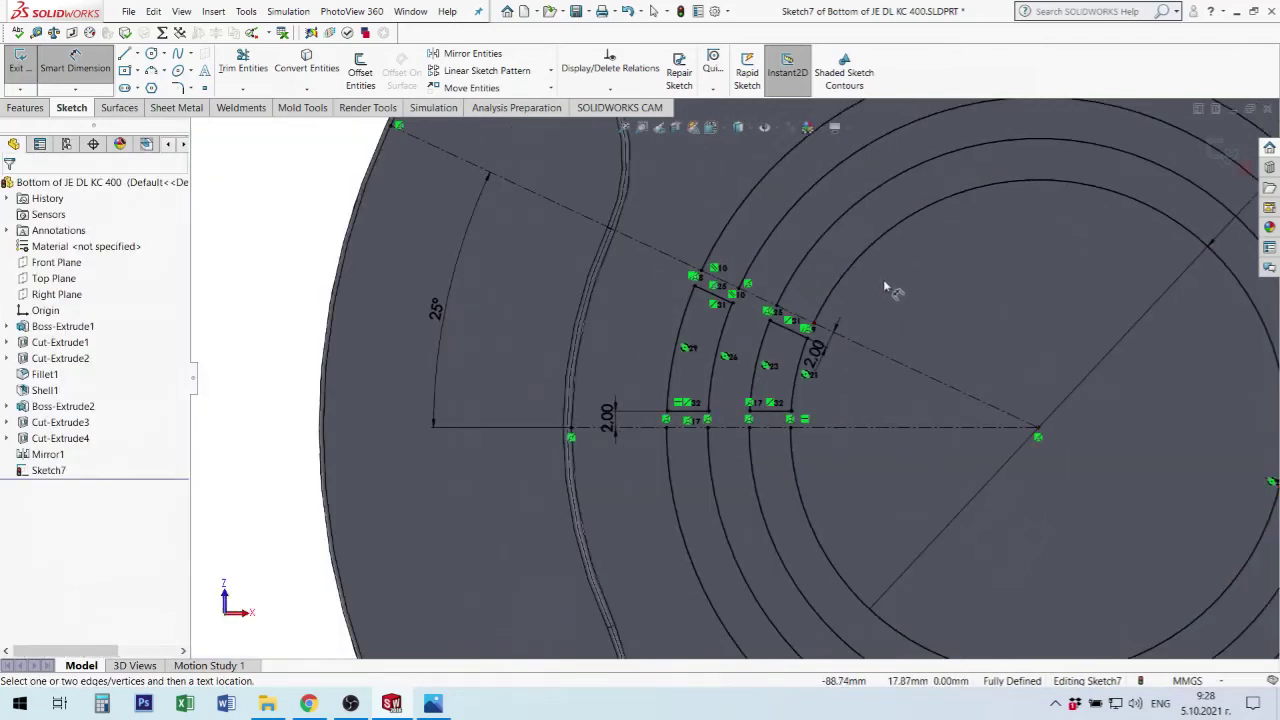
Delete the leftover large inner circle, the other large circle and the two long arcs.
key("Escape")
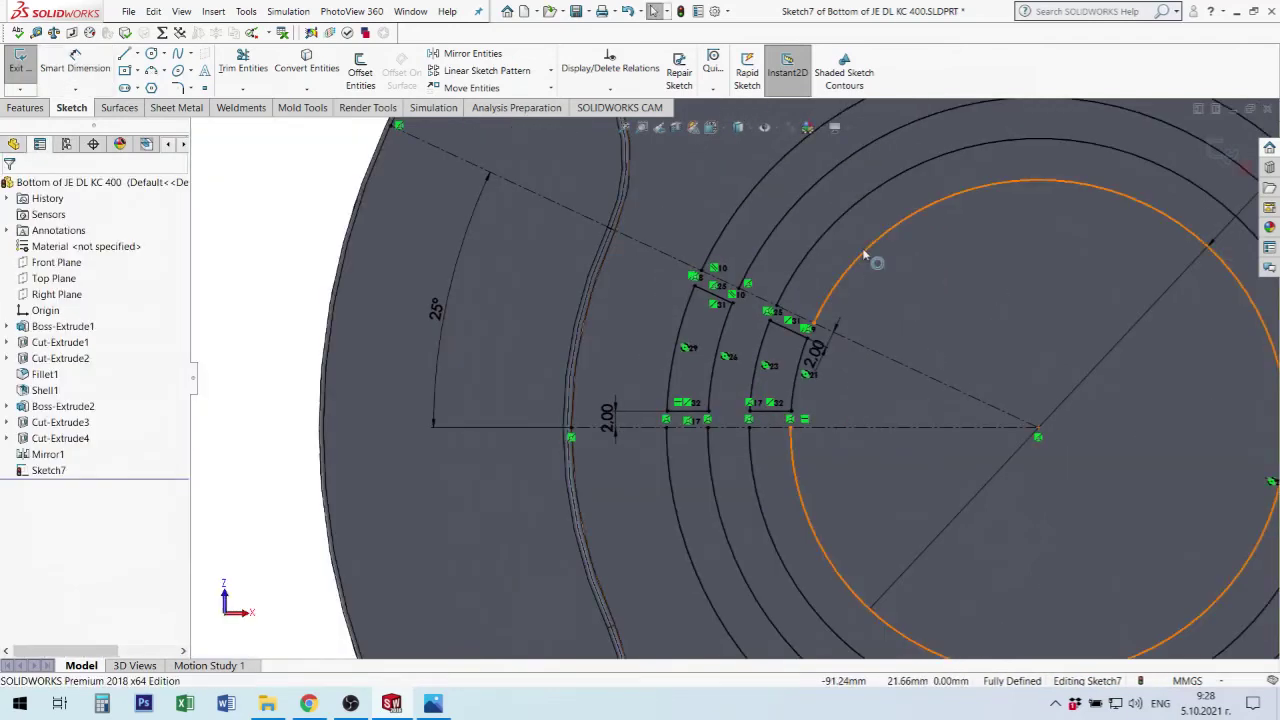
left_click(866, 256)
key("Delete")
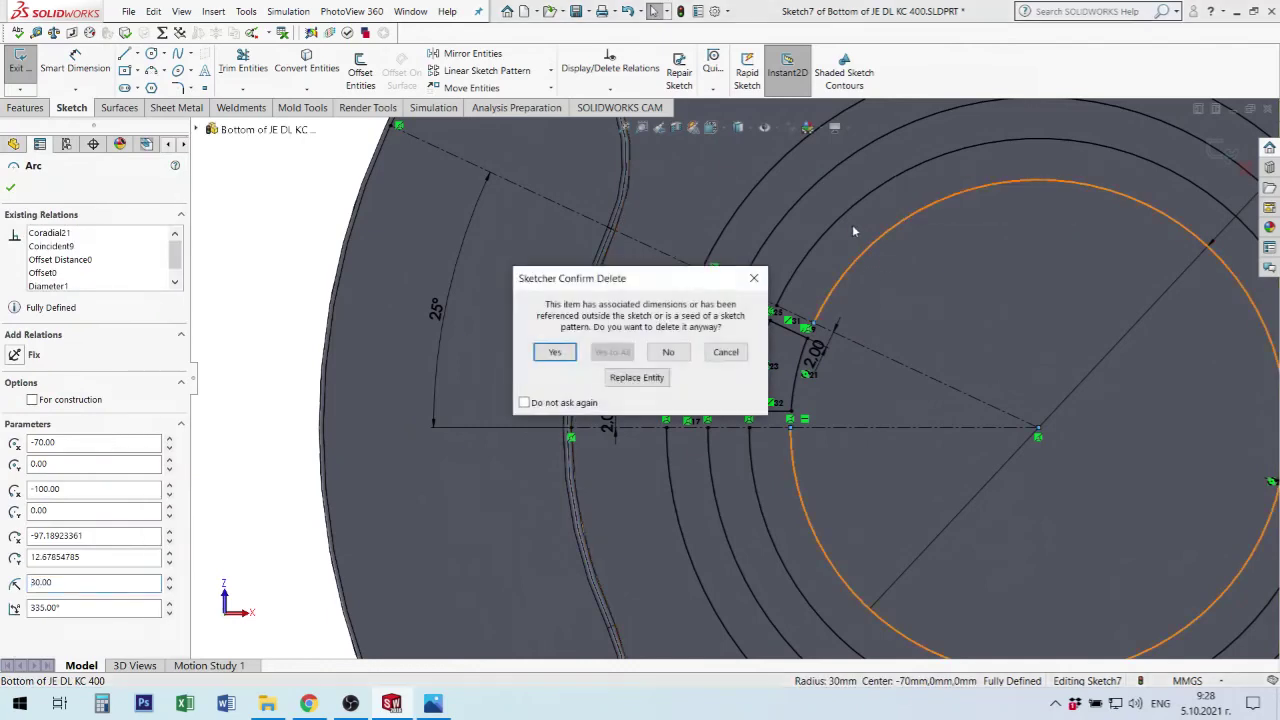
left_click(554, 352)
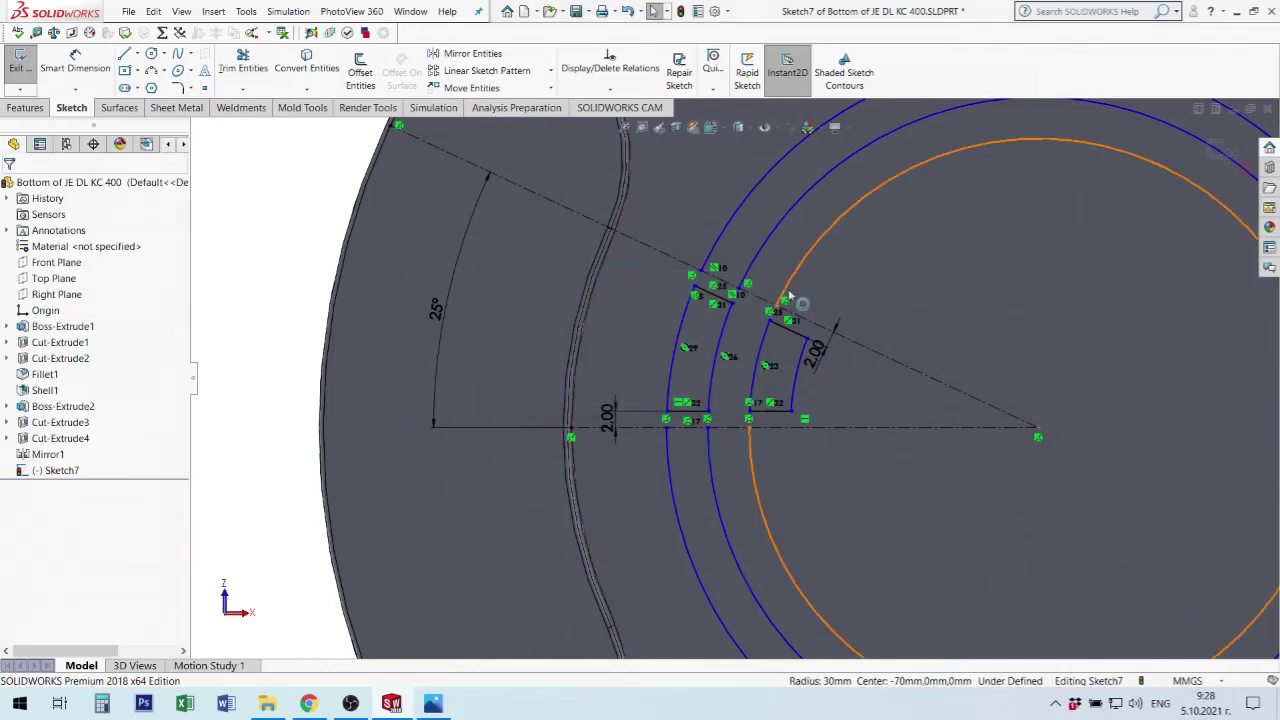
left_click(797, 277)
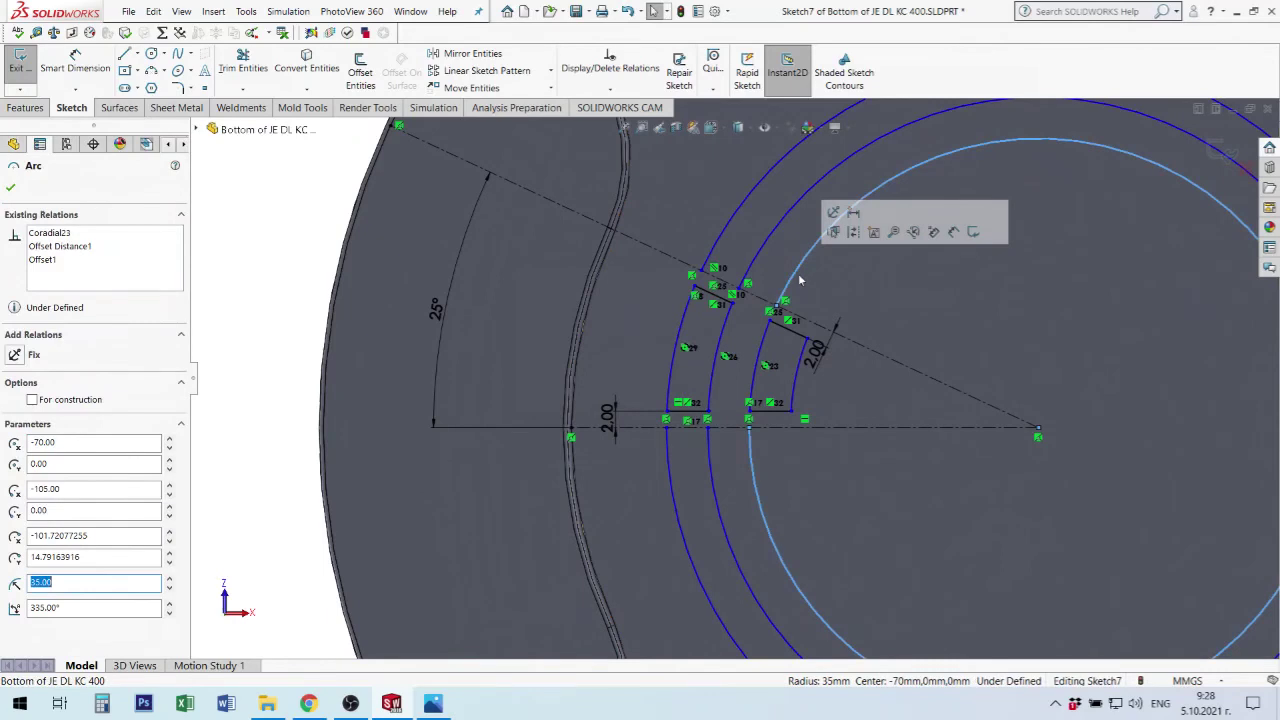
key("Delete")
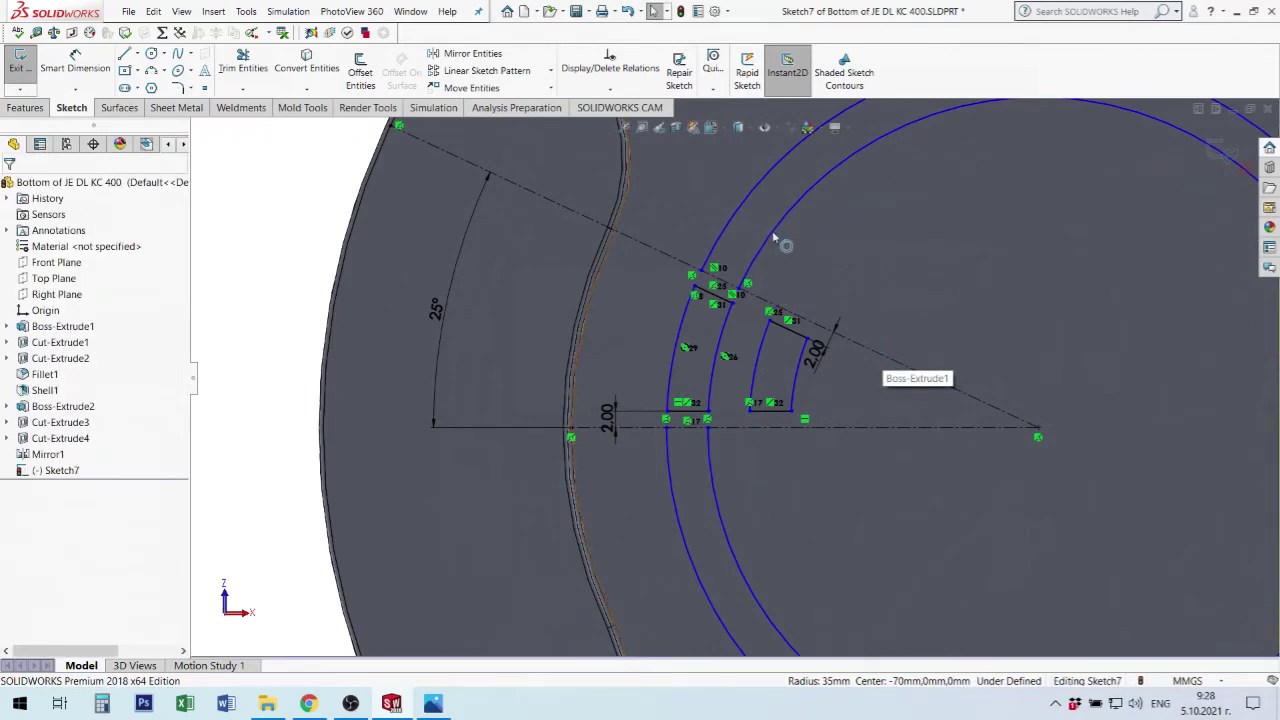
left_click(776, 241)
key("Delete")
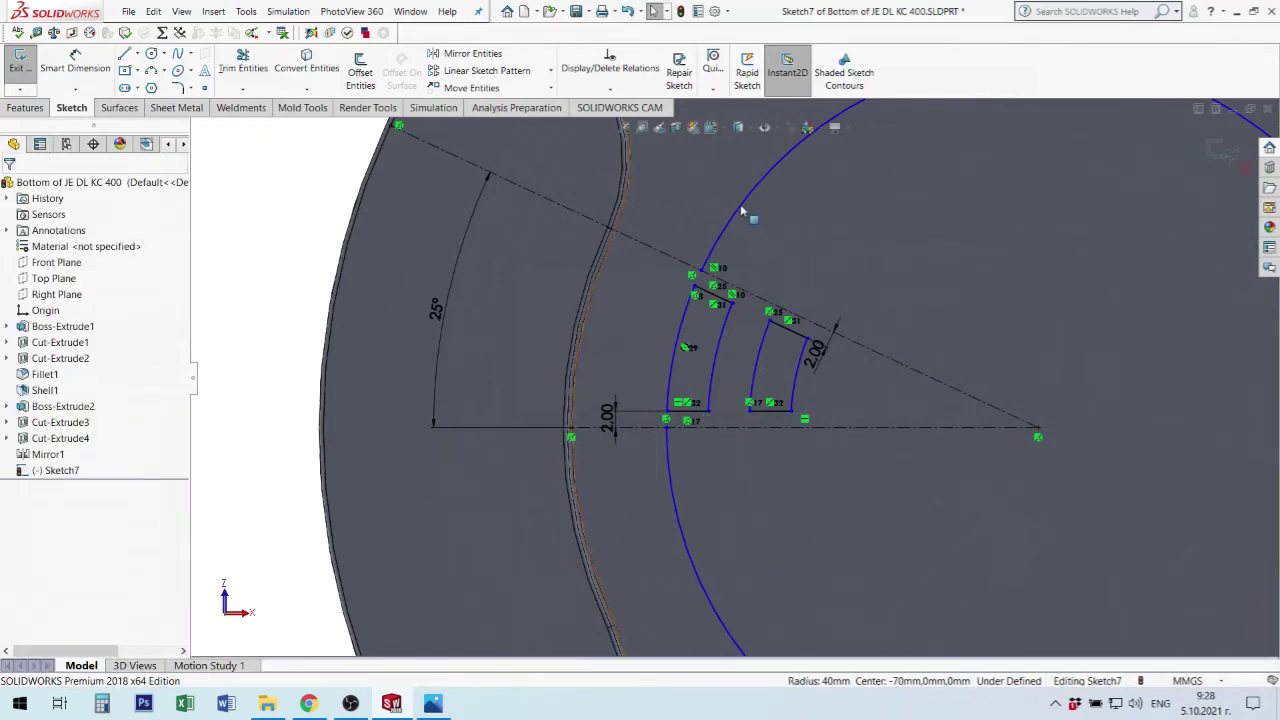
left_click(740, 205)
key("Delete")
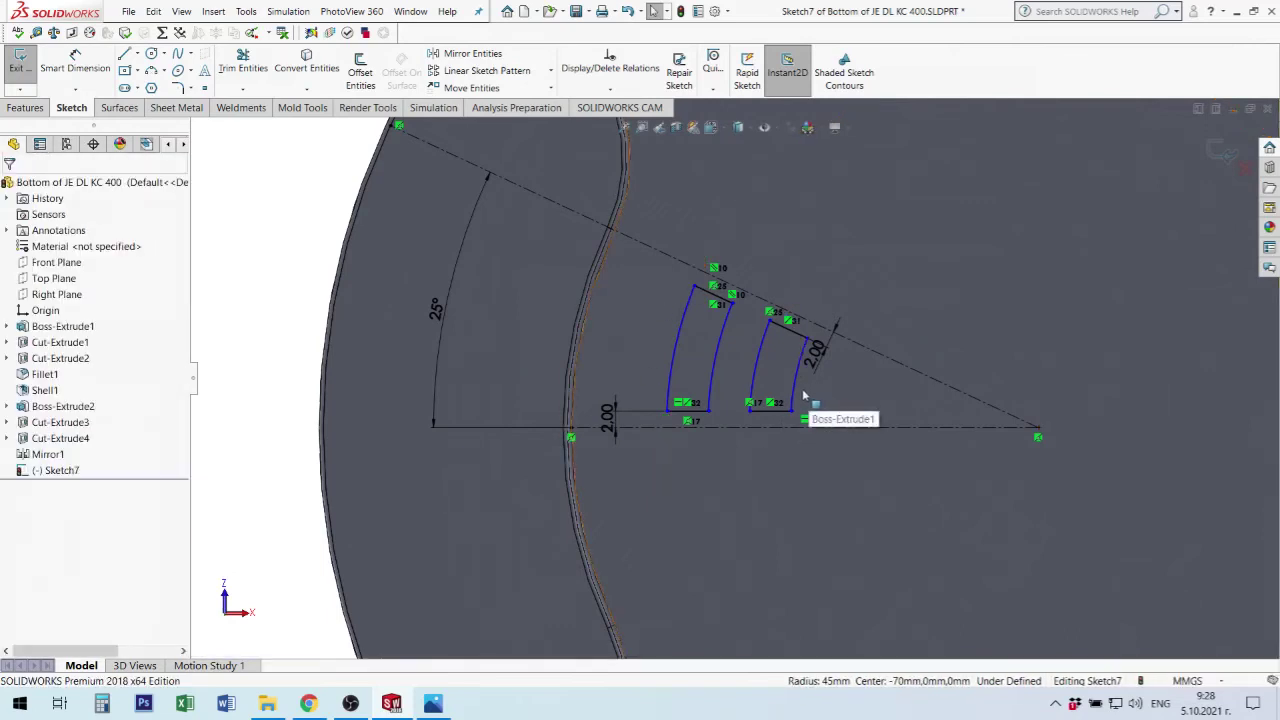
Make the four slot arcs concentric.
left_click(794, 392)
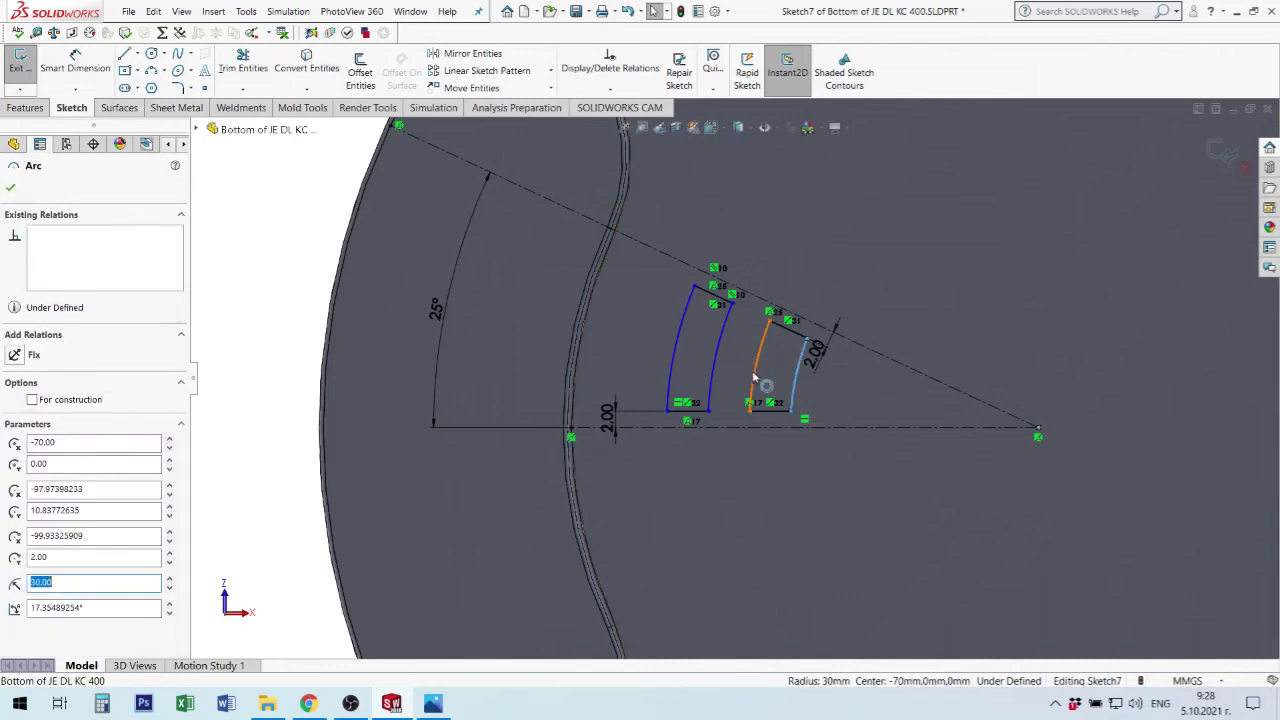
type("35")
key("Return")
left_click(712, 373, "ctrl")
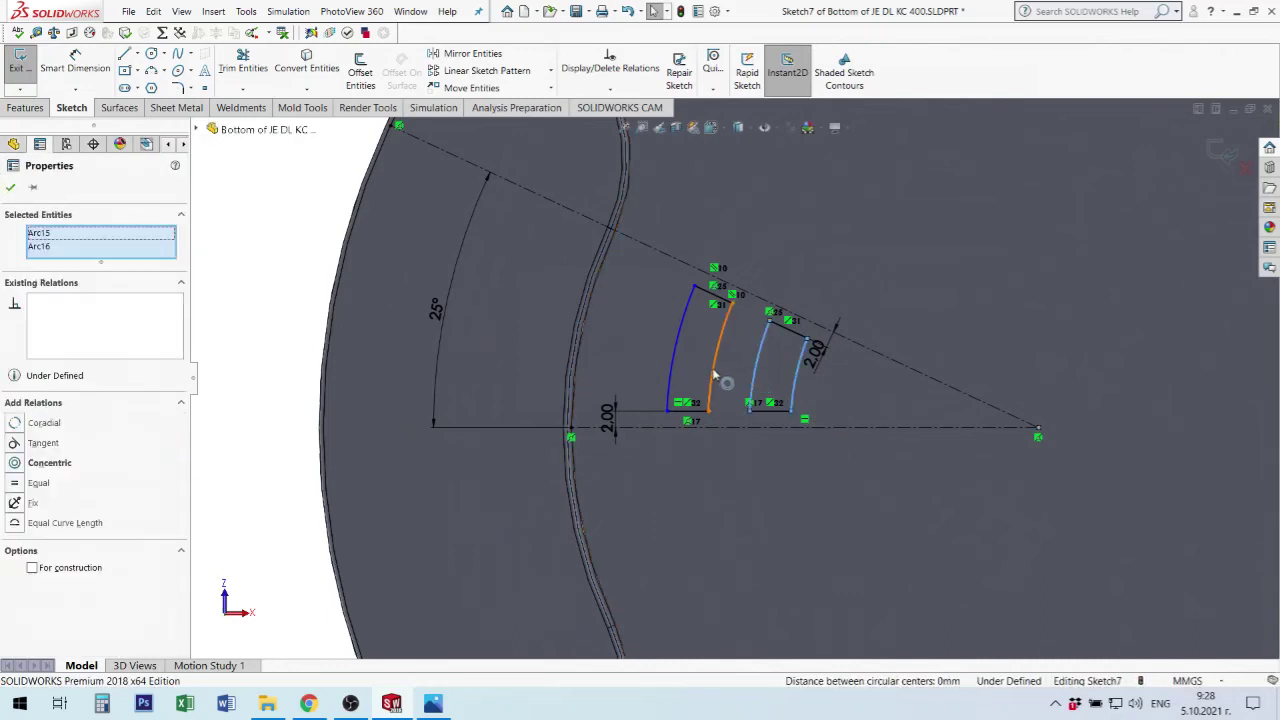
left_click(672, 368)
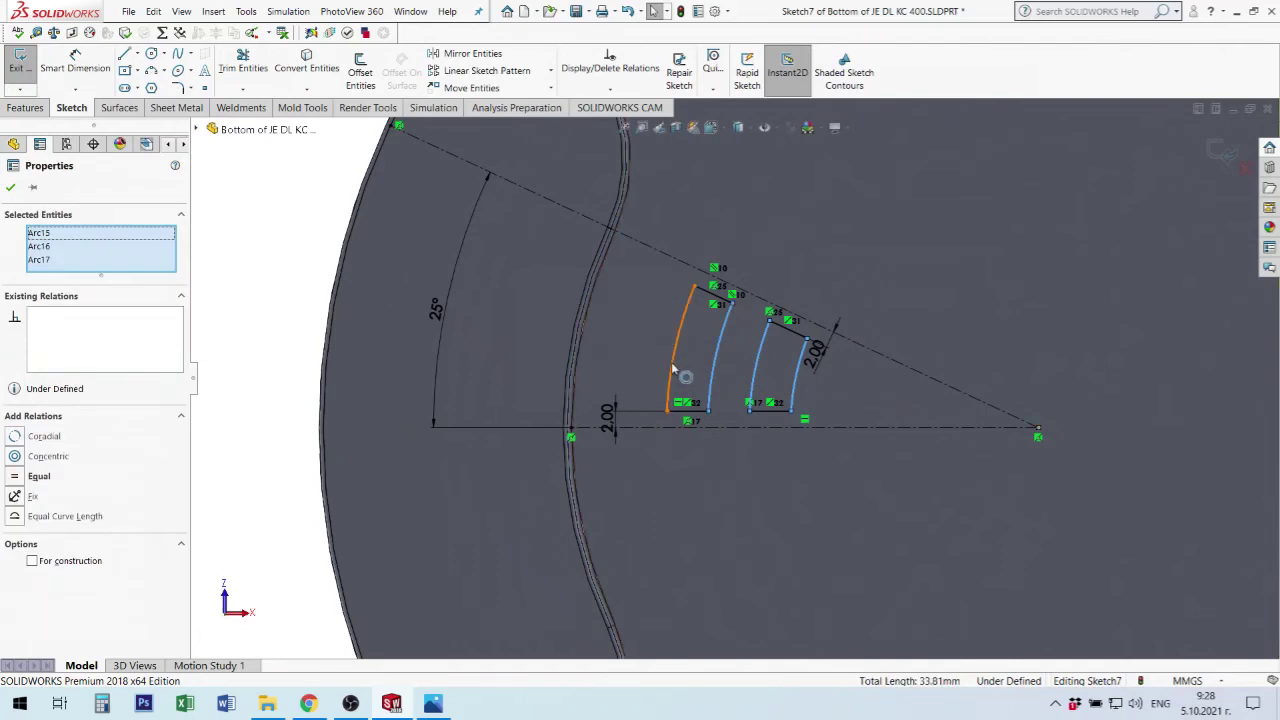
left_click_drag(366, 404, 840, 265)
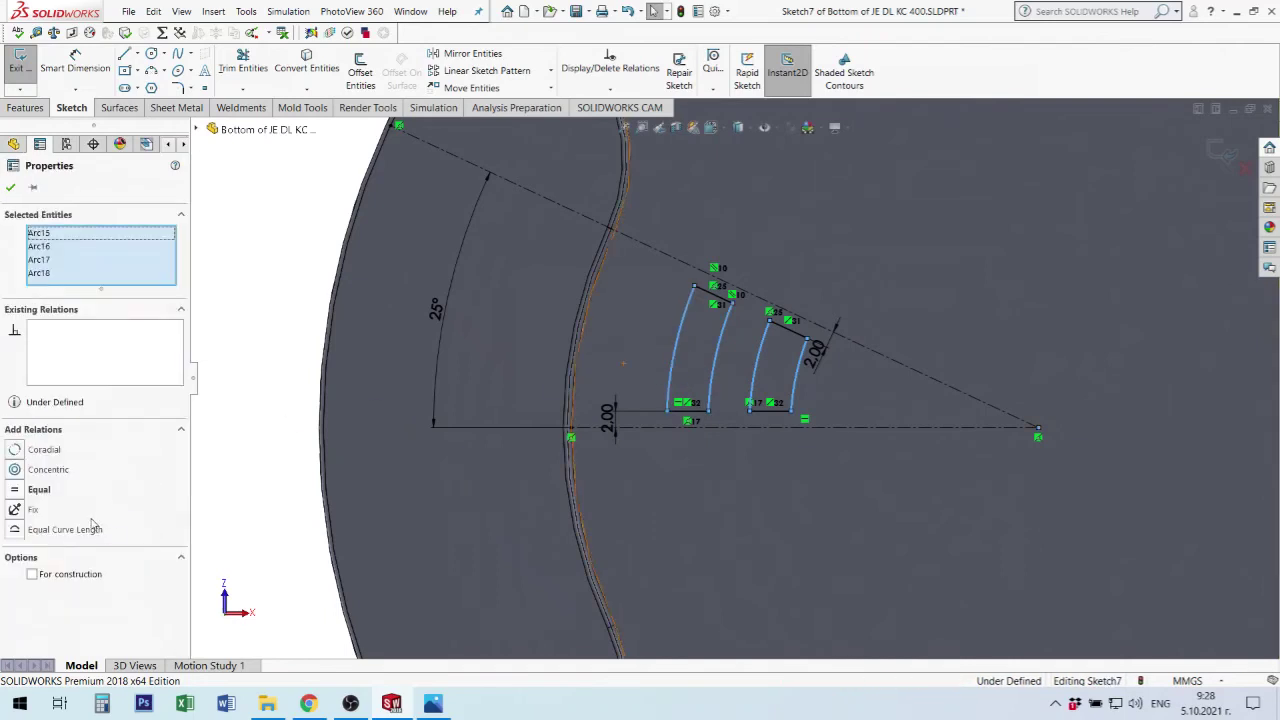
left_click(15, 470)
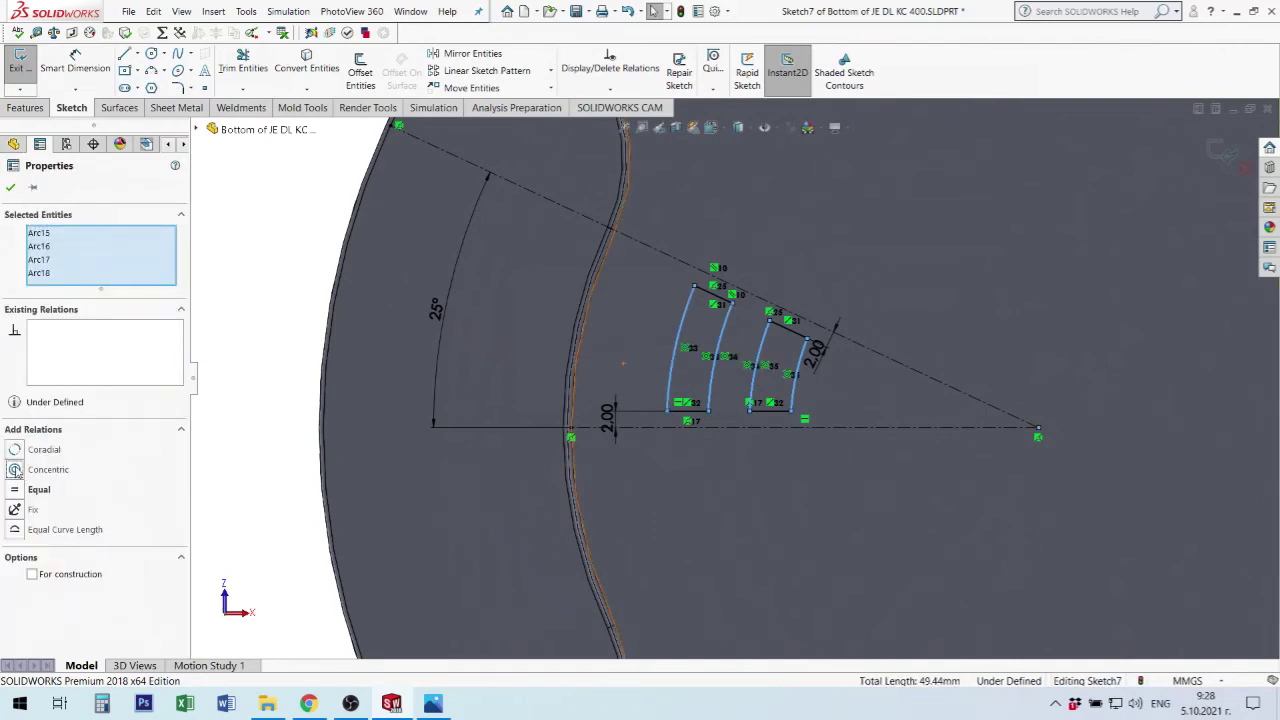
left_click(14, 184)
Dimension the inner slot's arcs with radii R30 and R35.
left_click(75, 62)
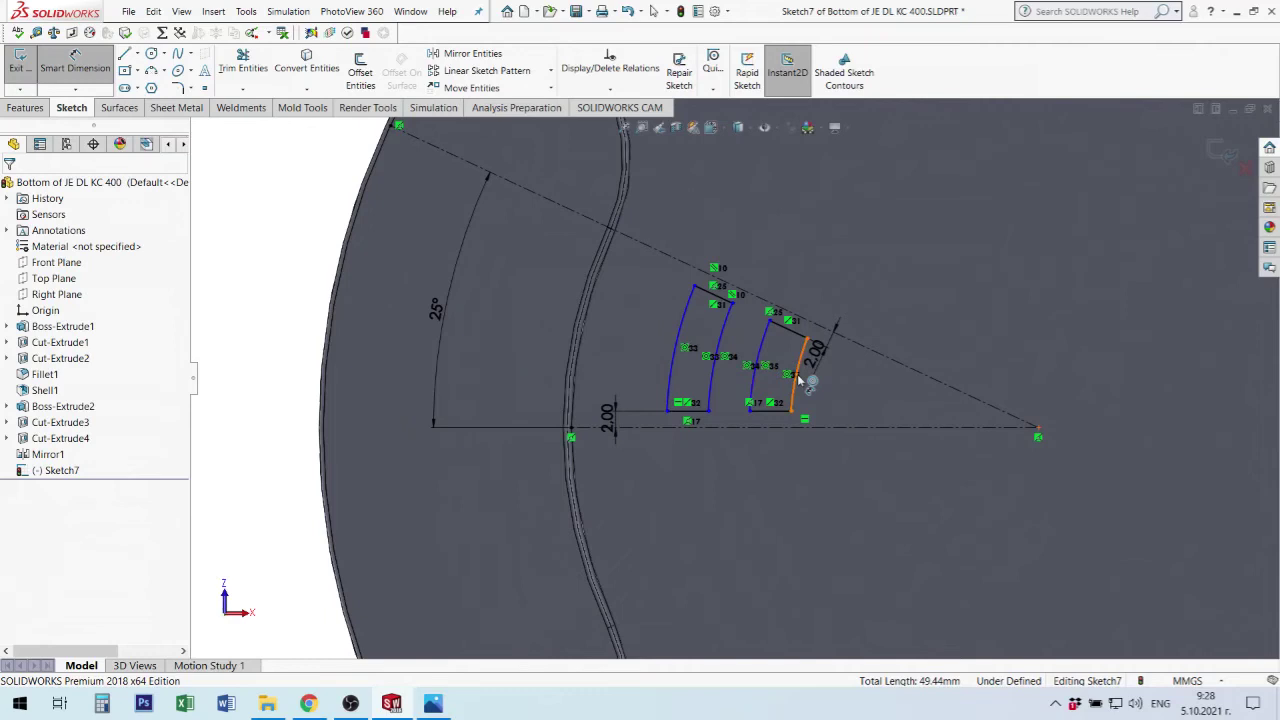
left_click(799, 379)
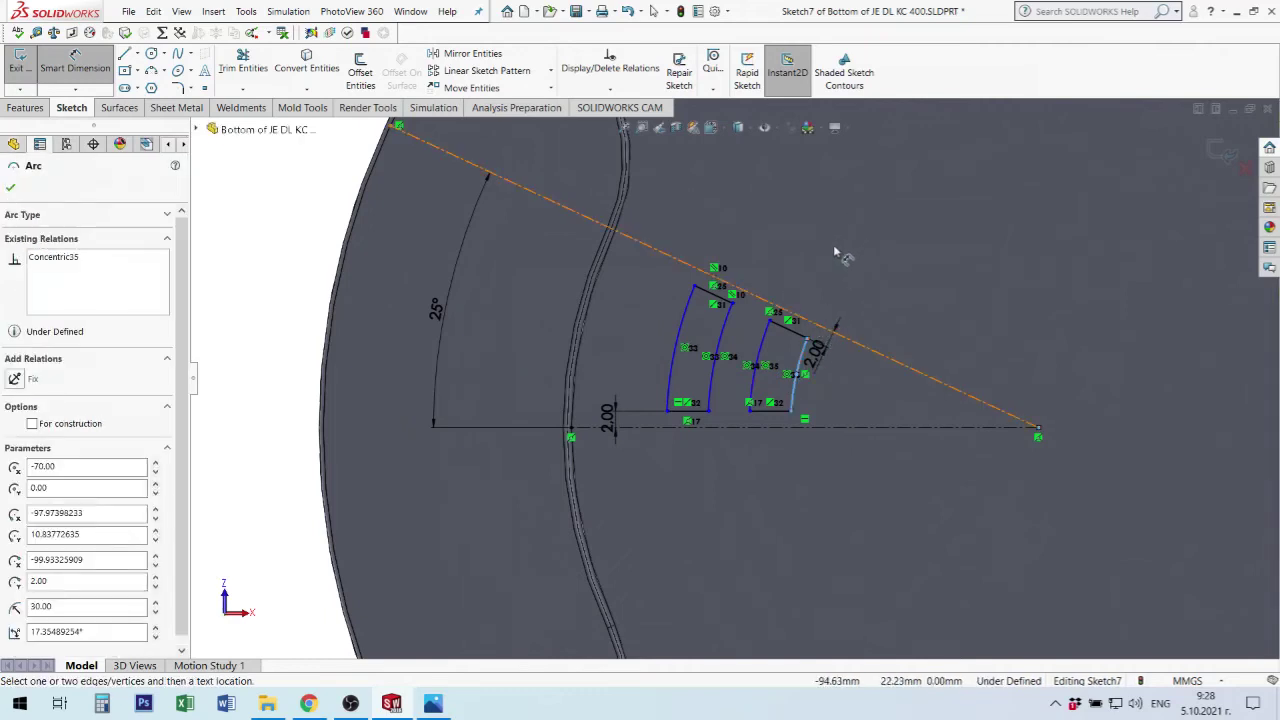
left_click(818, 398)
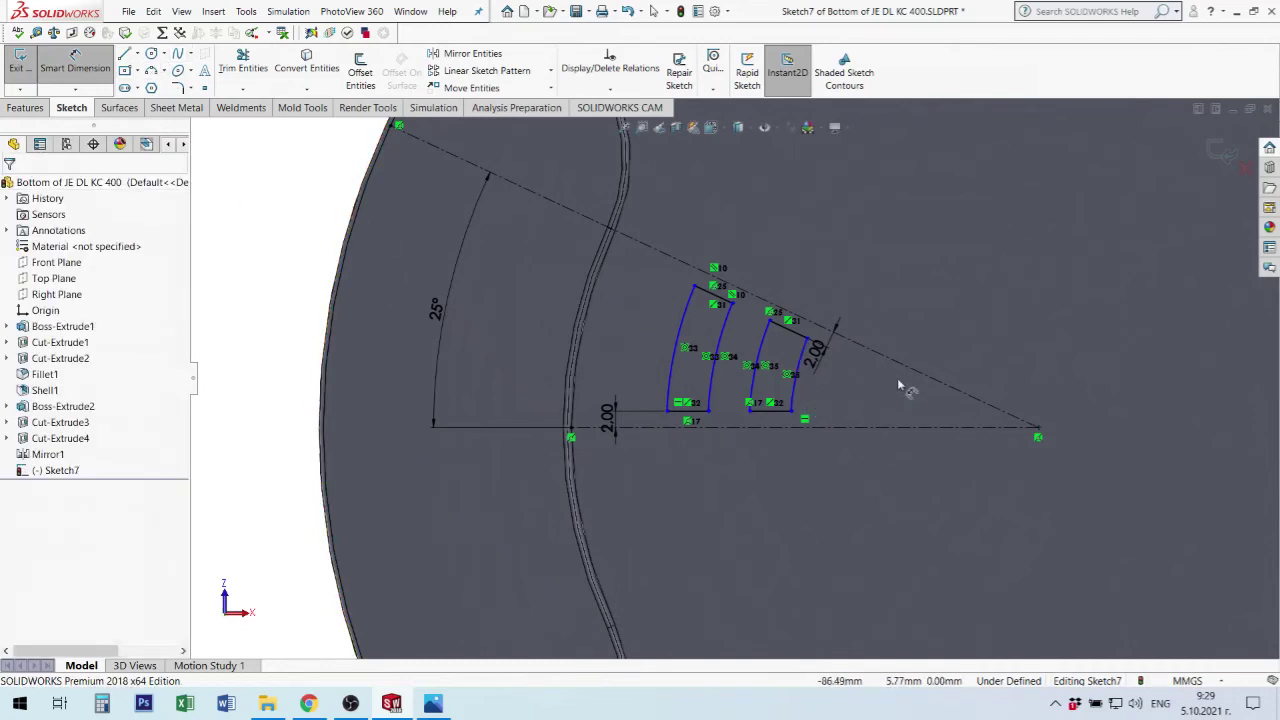
key("d")
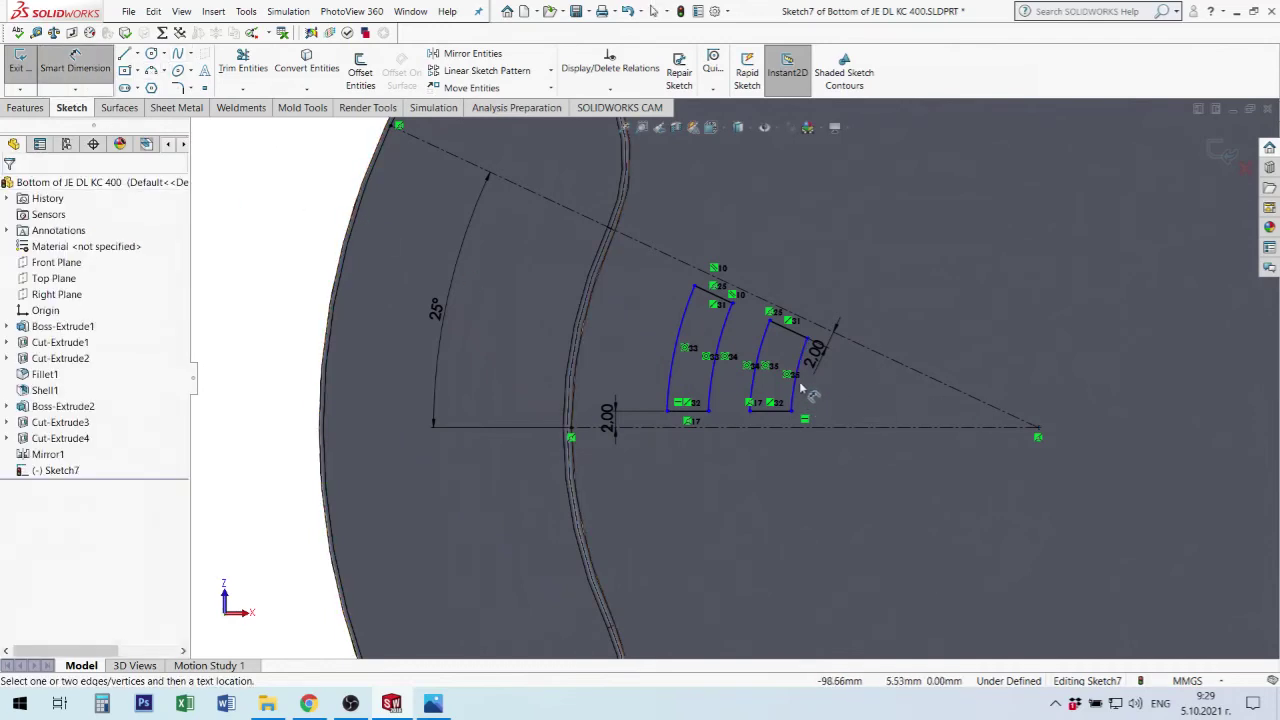
left_click(800, 388)
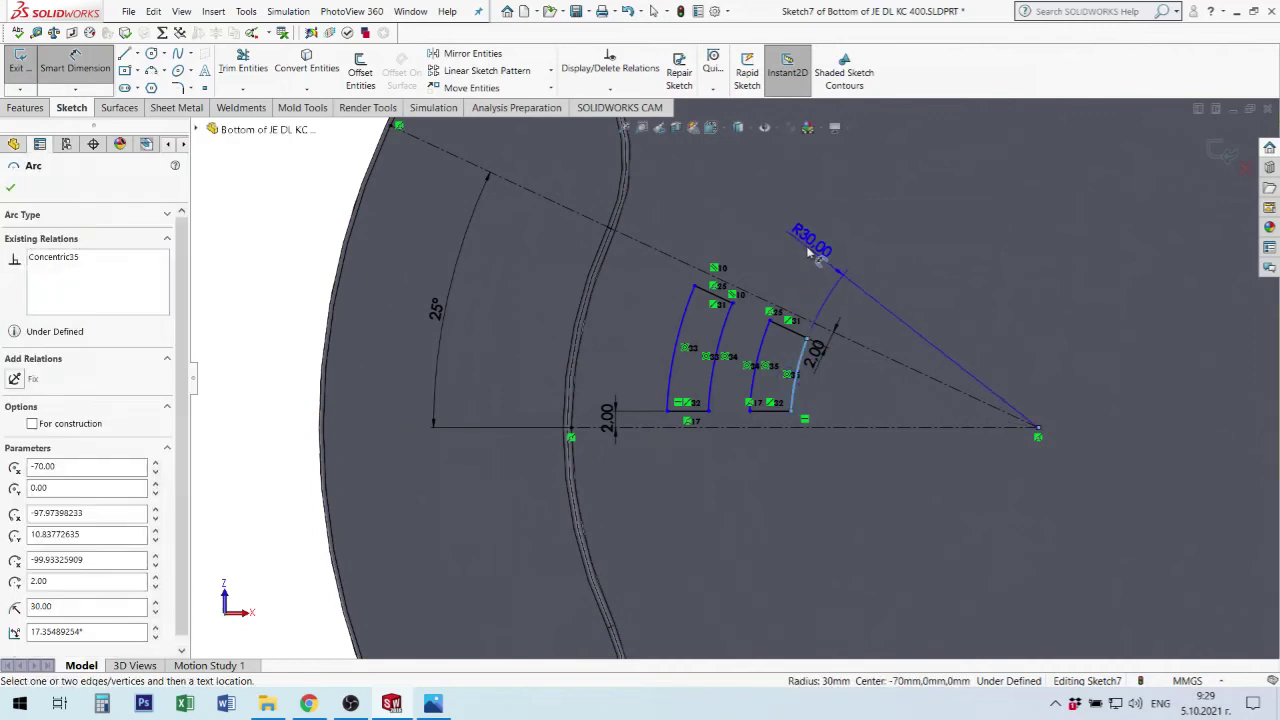
left_click(838, 265)
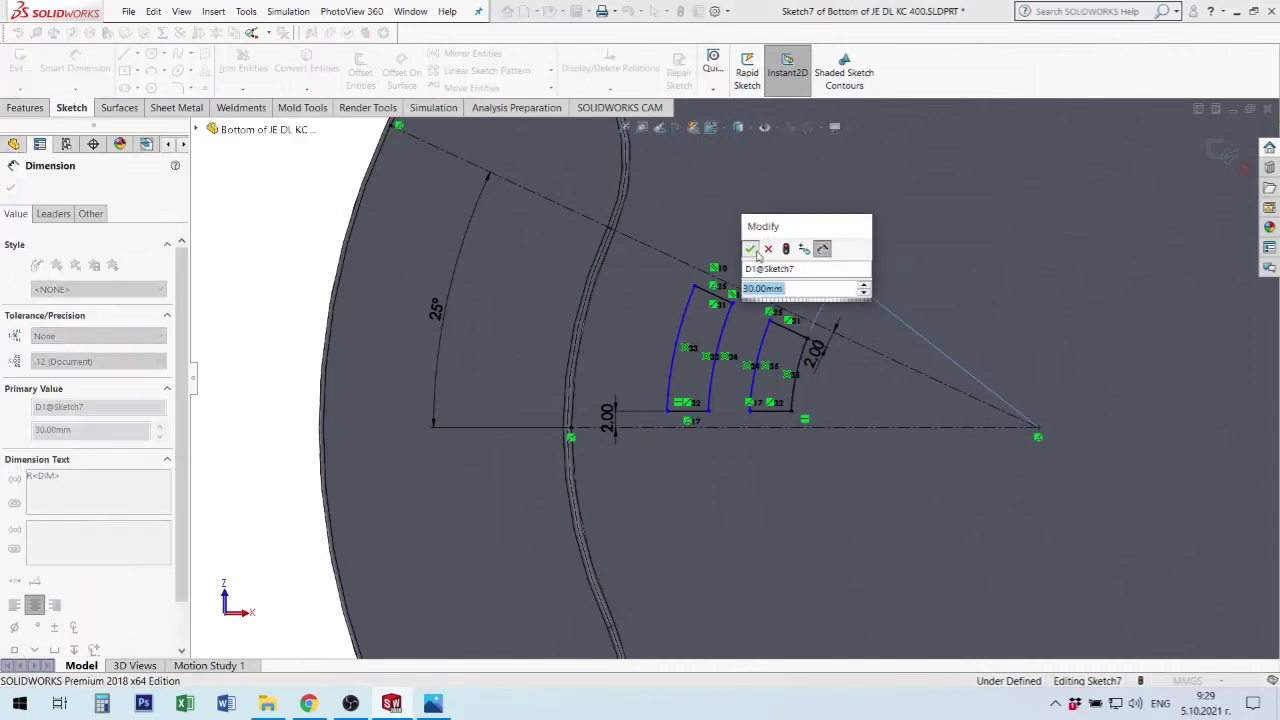
key("Return")
left_click(765, 350)
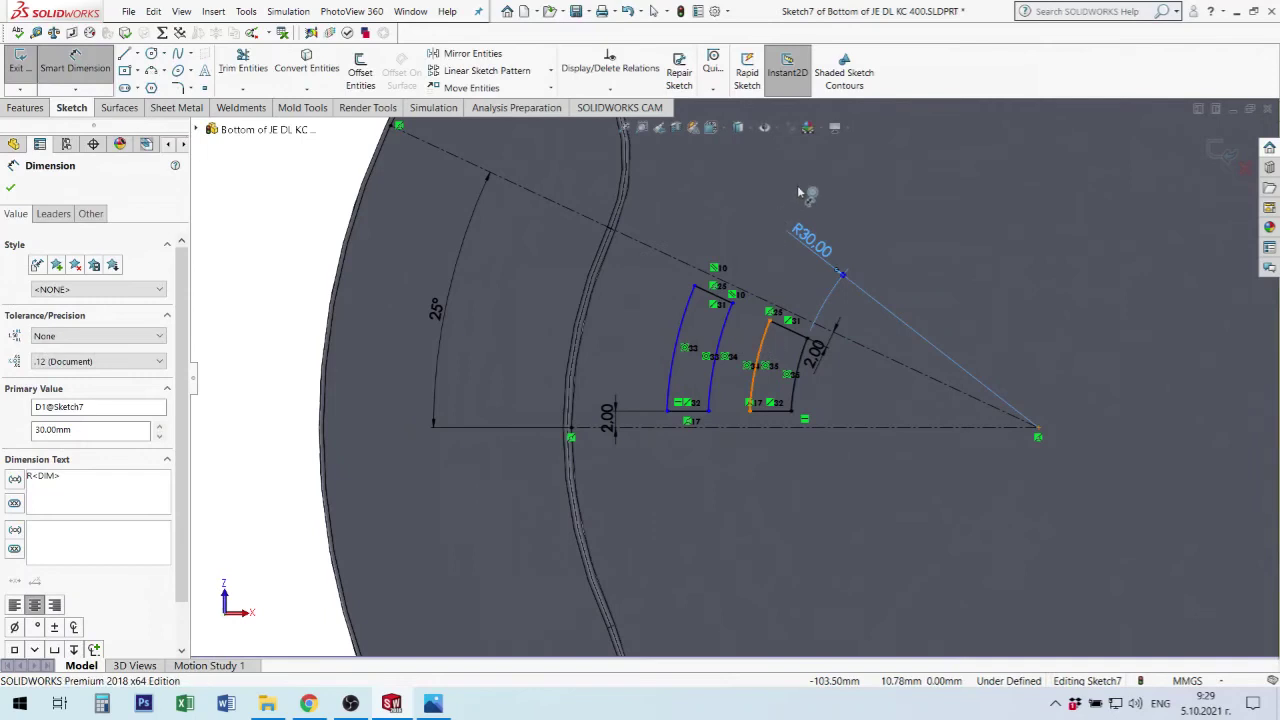
left_click(795, 162)
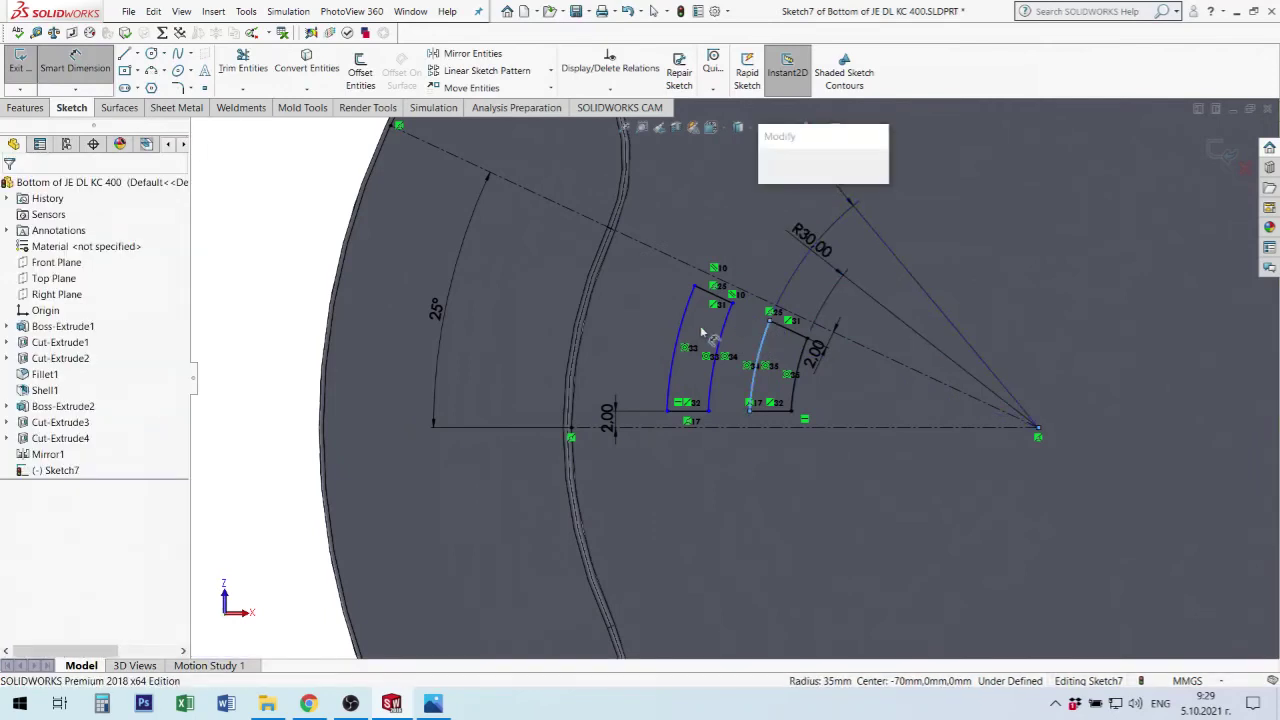
left_click(770, 172)
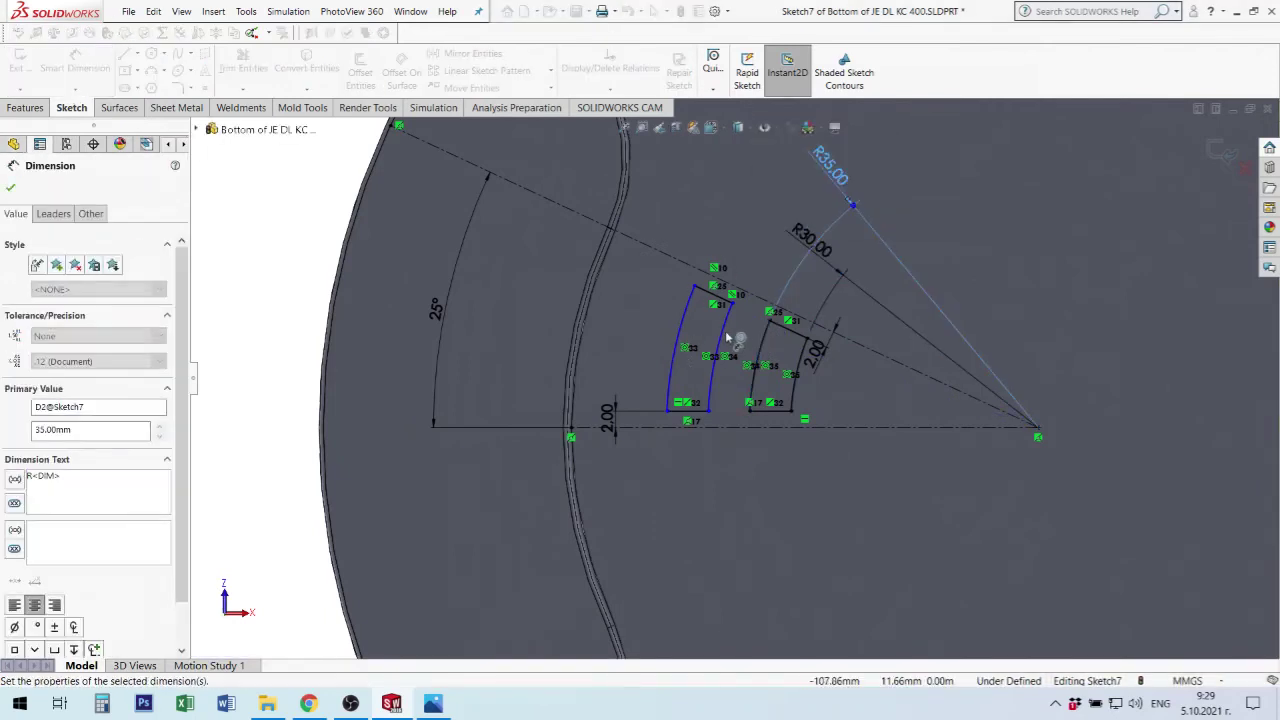
Dimension the outer slot's arcs with radii R40 and R45.
left_click(725, 342)
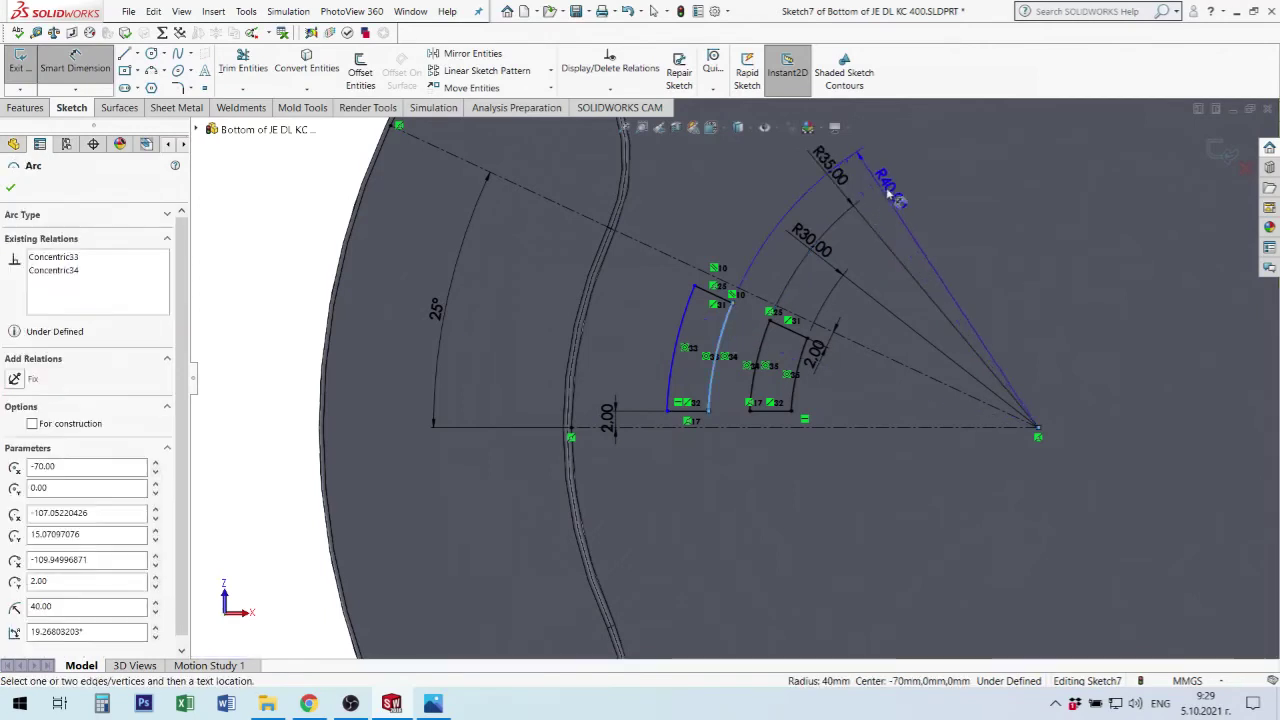
left_click(897, 187)
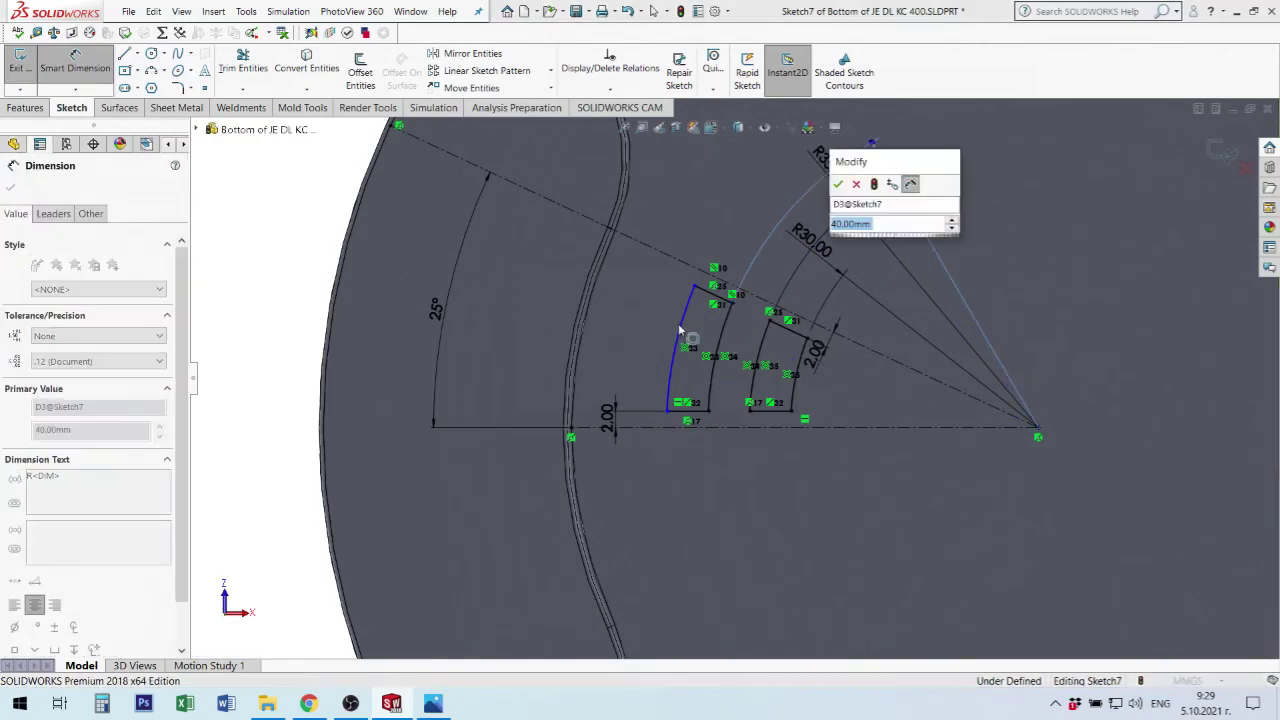
left_click(840, 186)
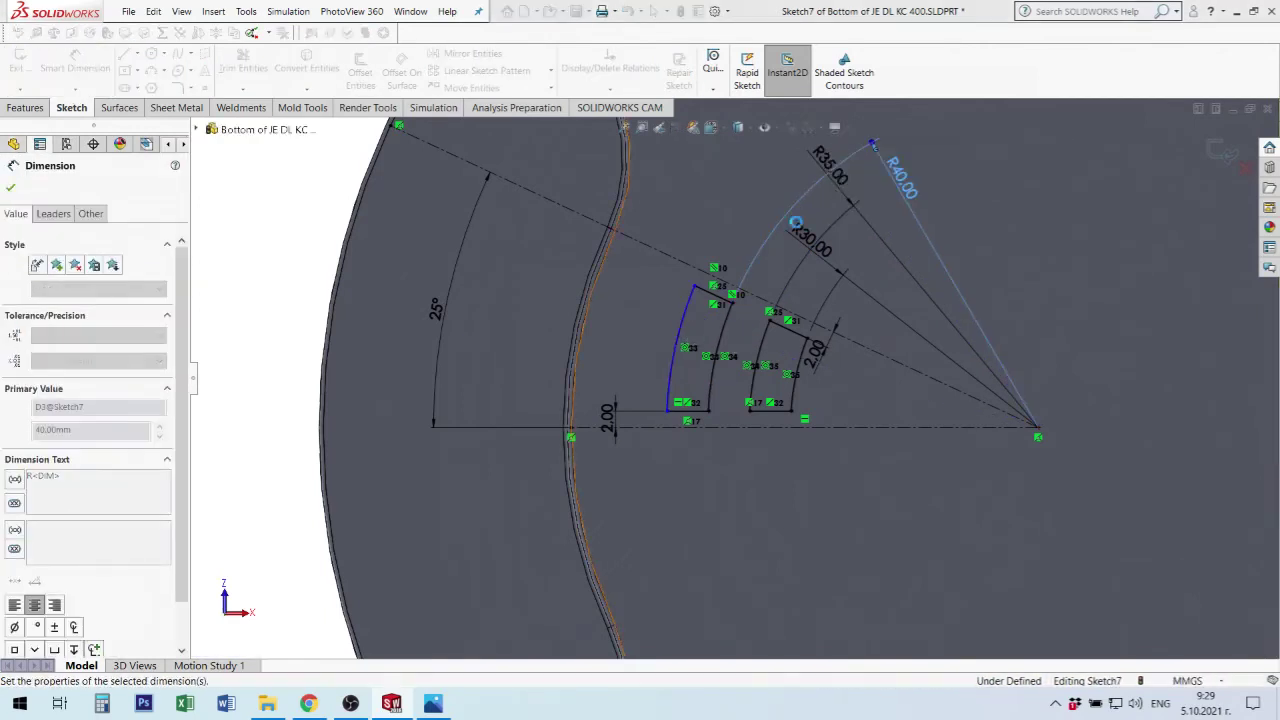
left_click(678, 352)
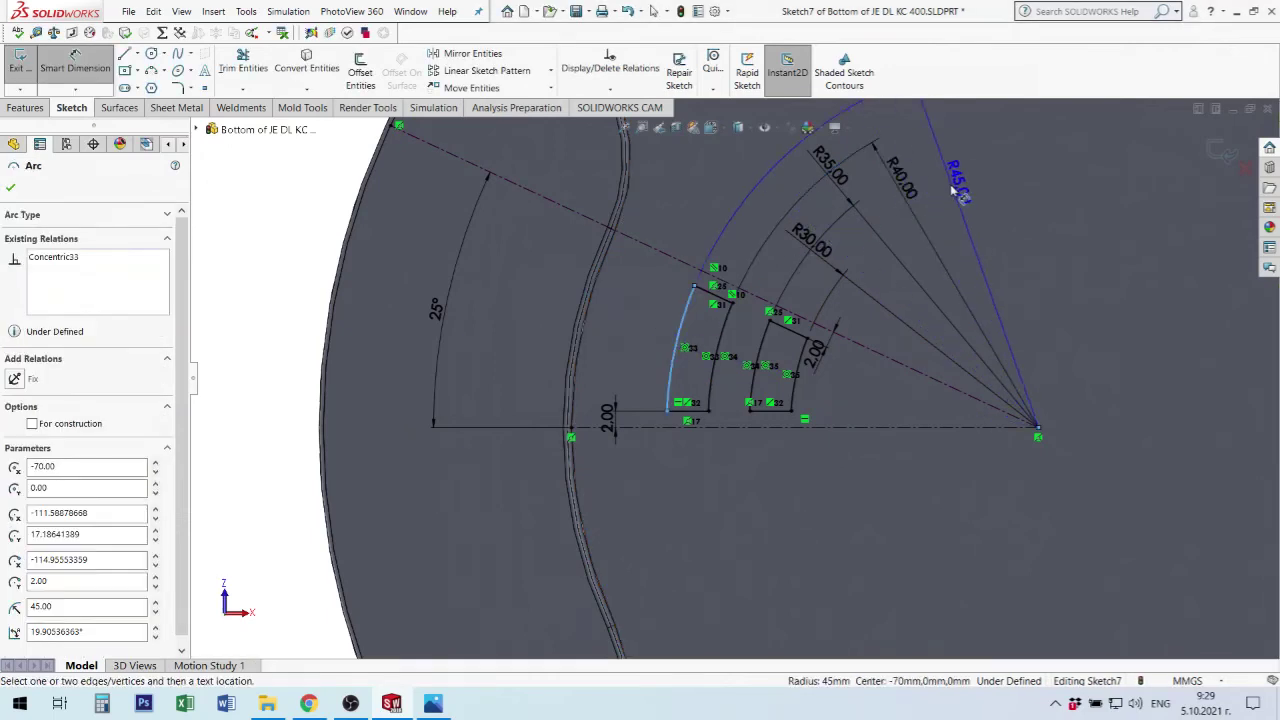
left_click(955, 190)
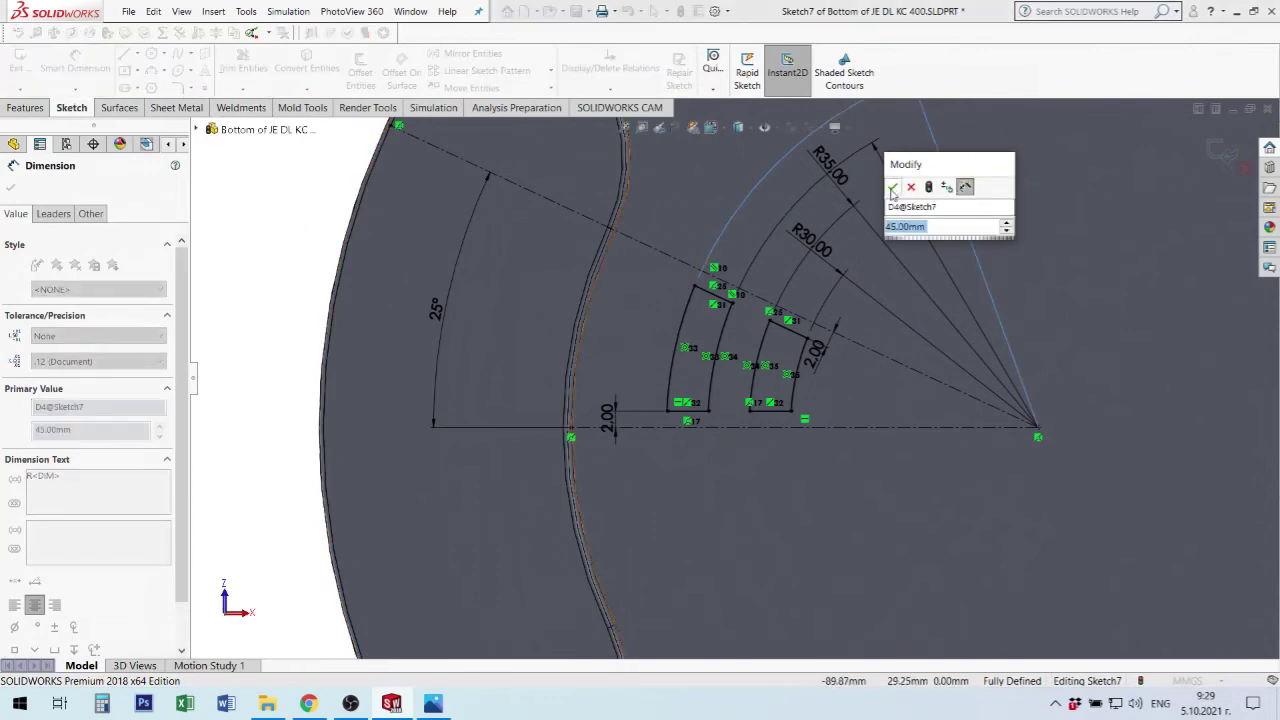
key("Return")
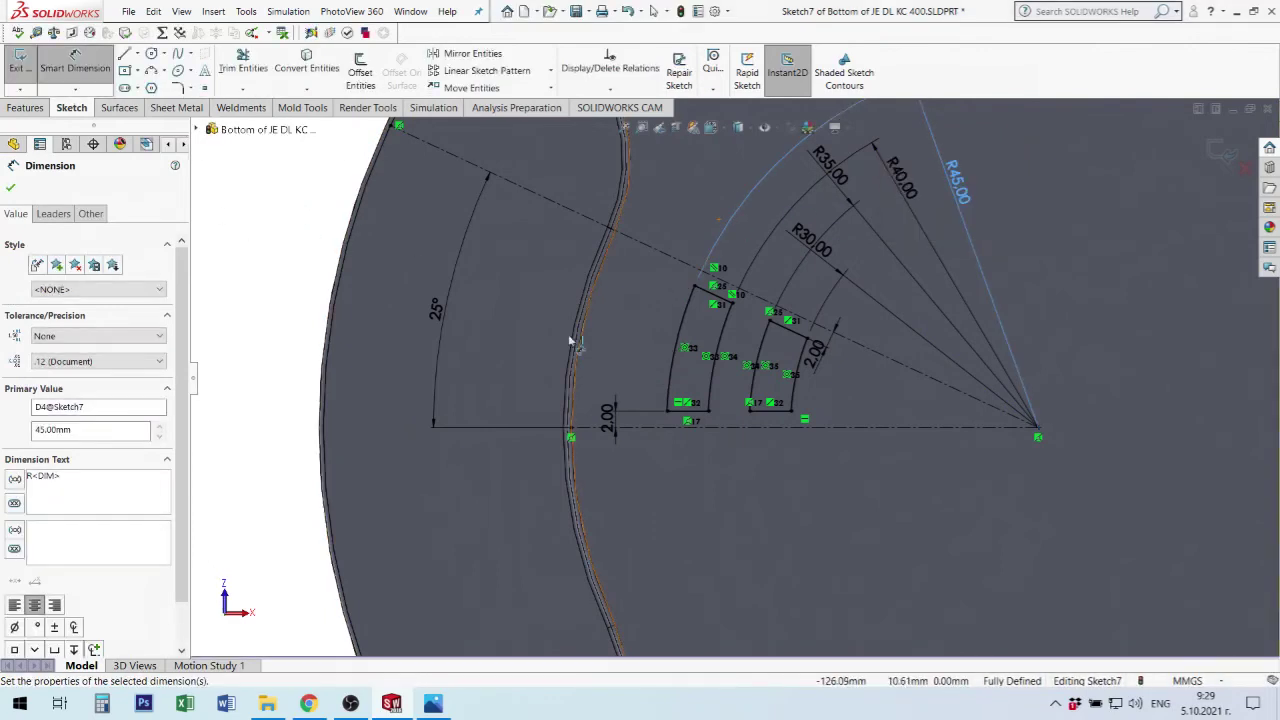
left_click(185, 88)
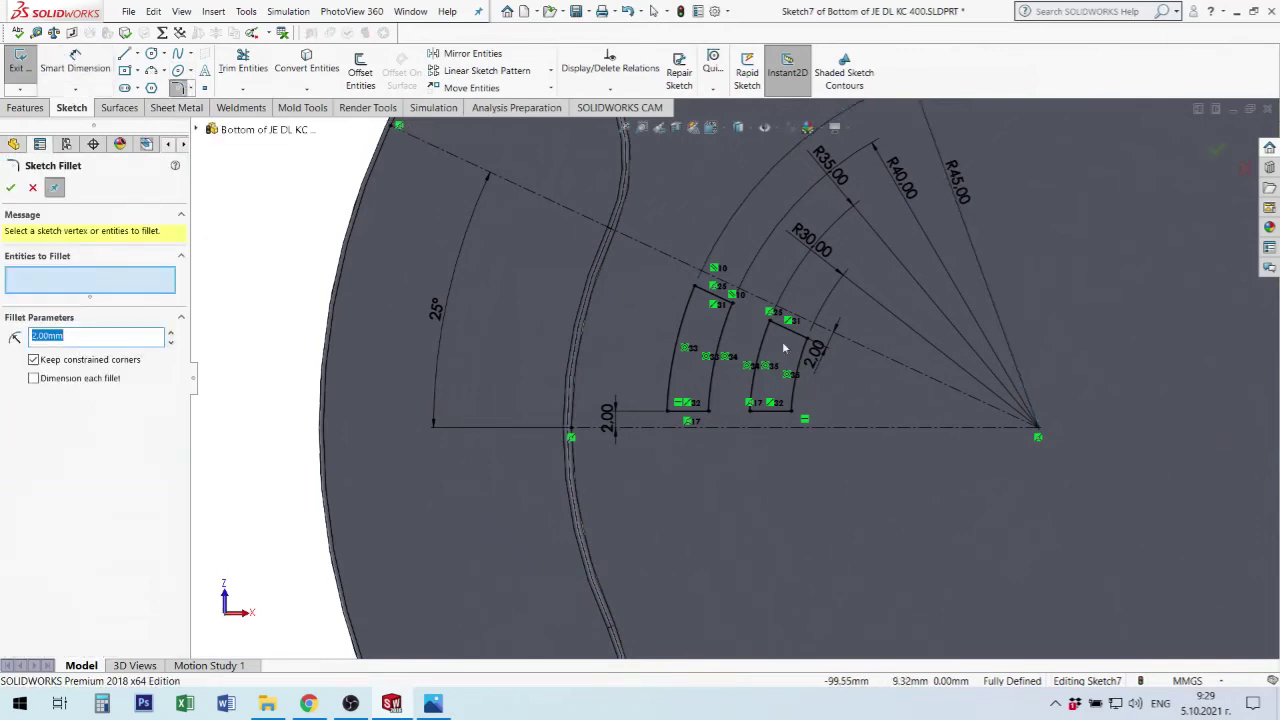
Add 2.00 mm fillets to the two top corners of the outer slot.
left_click(706, 288)
left_click(736, 312)
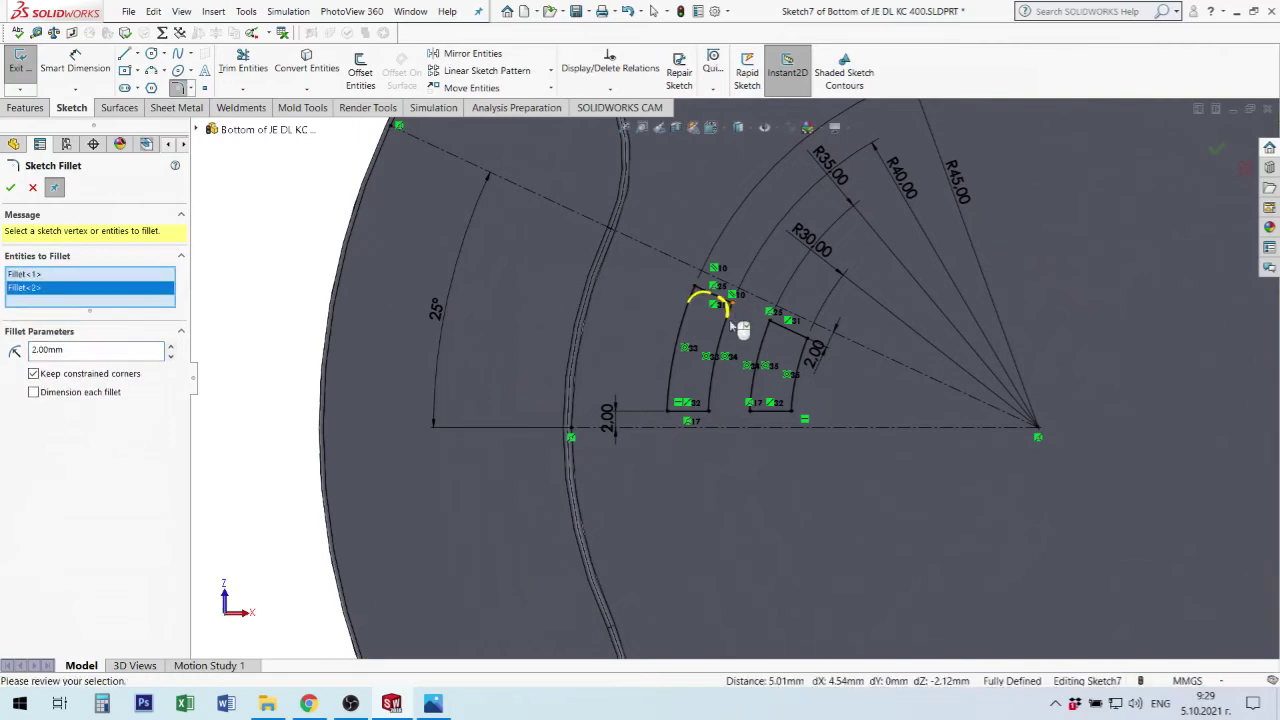
scroll(720, 315, "down", 2)
scroll(713, 313, "down", 2)
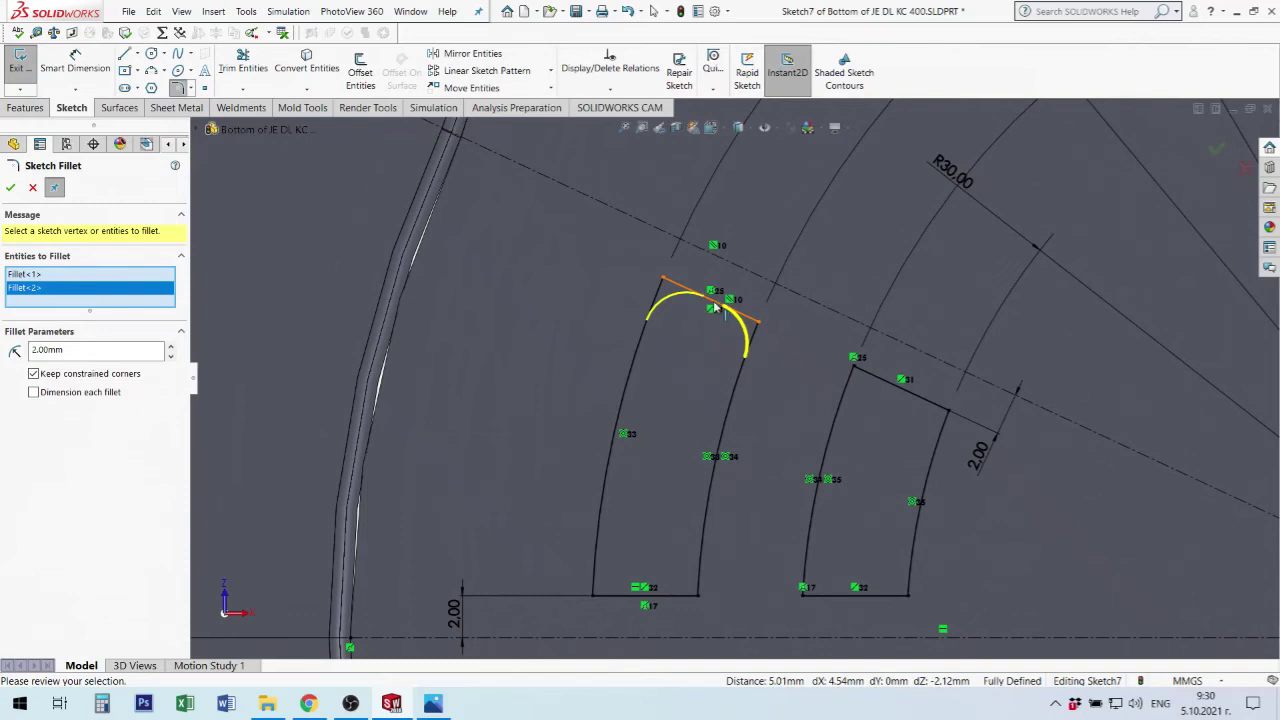
Add 2 mm sketch fillets to the six remaining corners of the left and right slots.
left_click(701, 598)
left_click(594, 598)
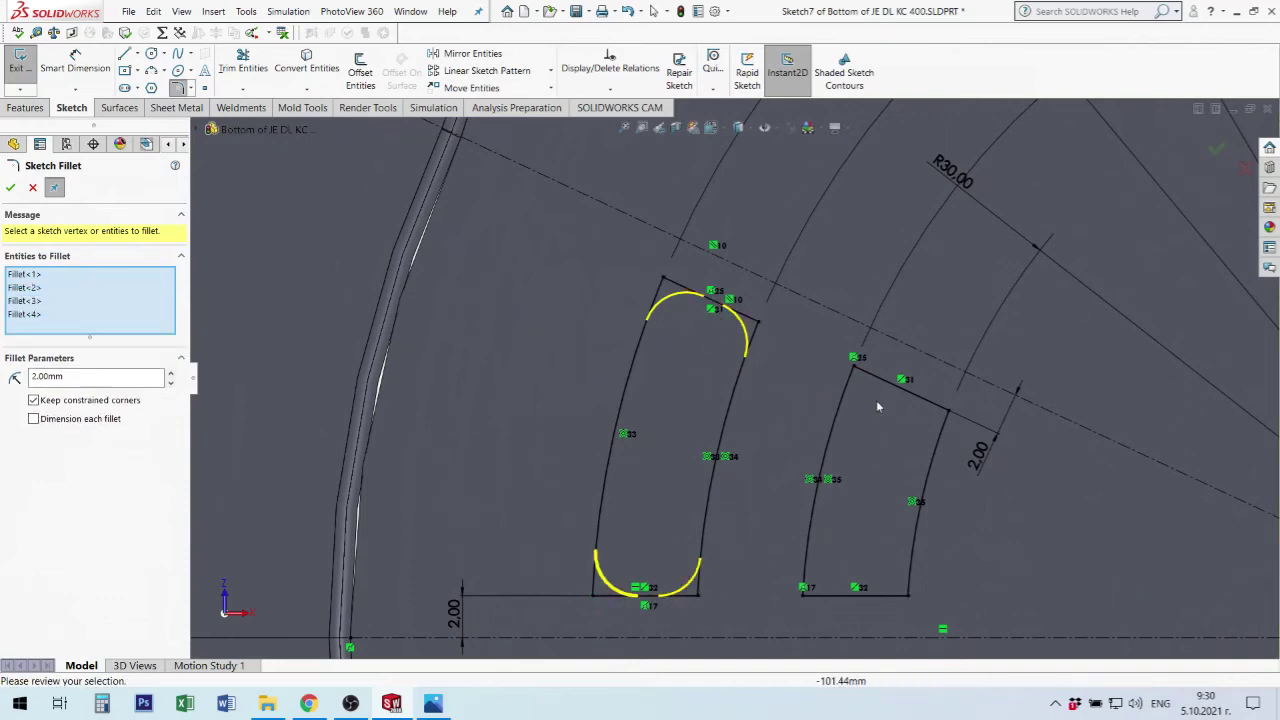
left_click(855, 370)
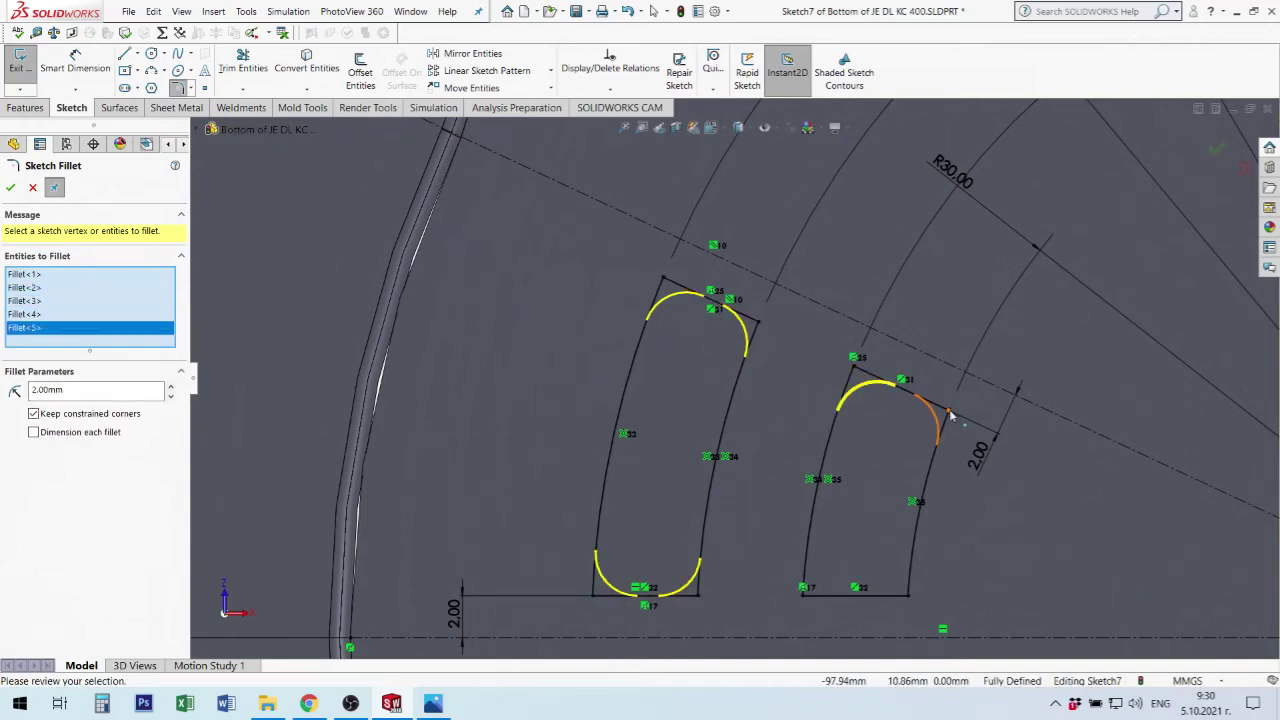
left_click(947, 411)
left_click(907, 598)
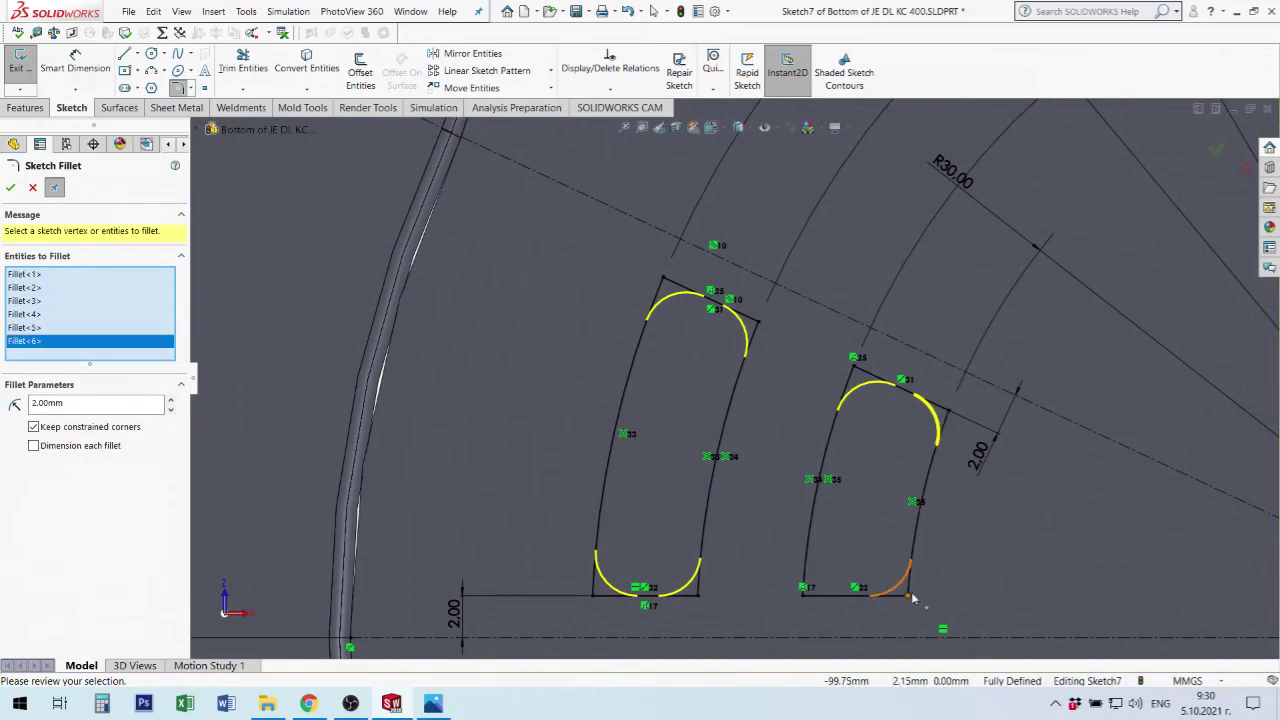
left_click(803, 594)
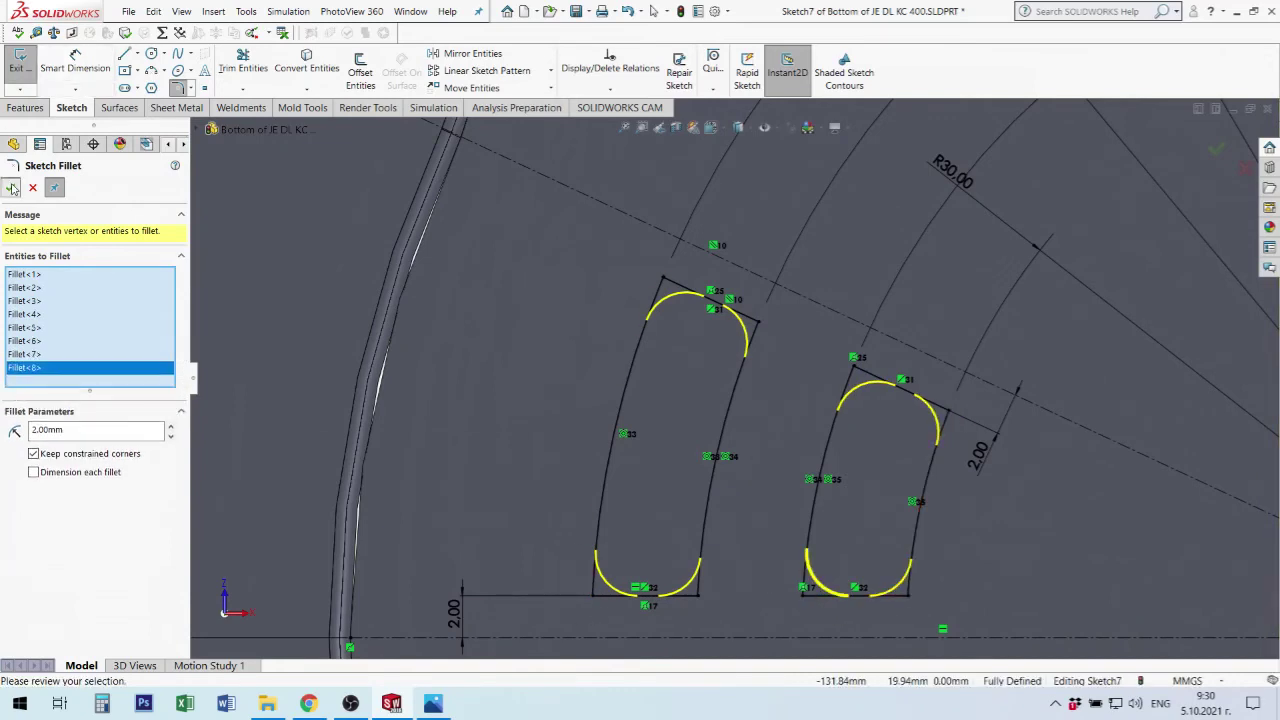
key("Return")
scroll(895, 483, "up", 2)
scroll(864, 453, "up", 3)
scroll(860, 434, "up", 1)
scroll(860, 434, "down", 1)
scroll(857, 406, "up", 1)
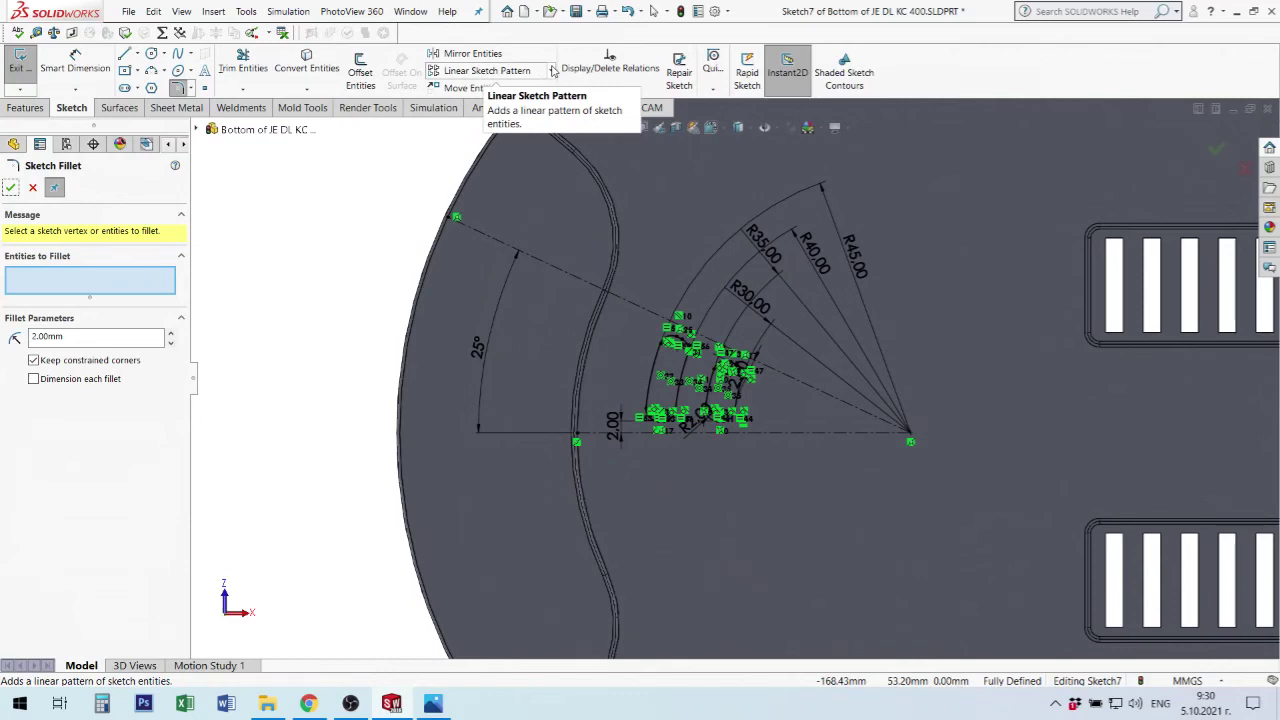
Start a Circular Sketch Pattern from the sketch pattern dropdown.
left_click(552, 70)
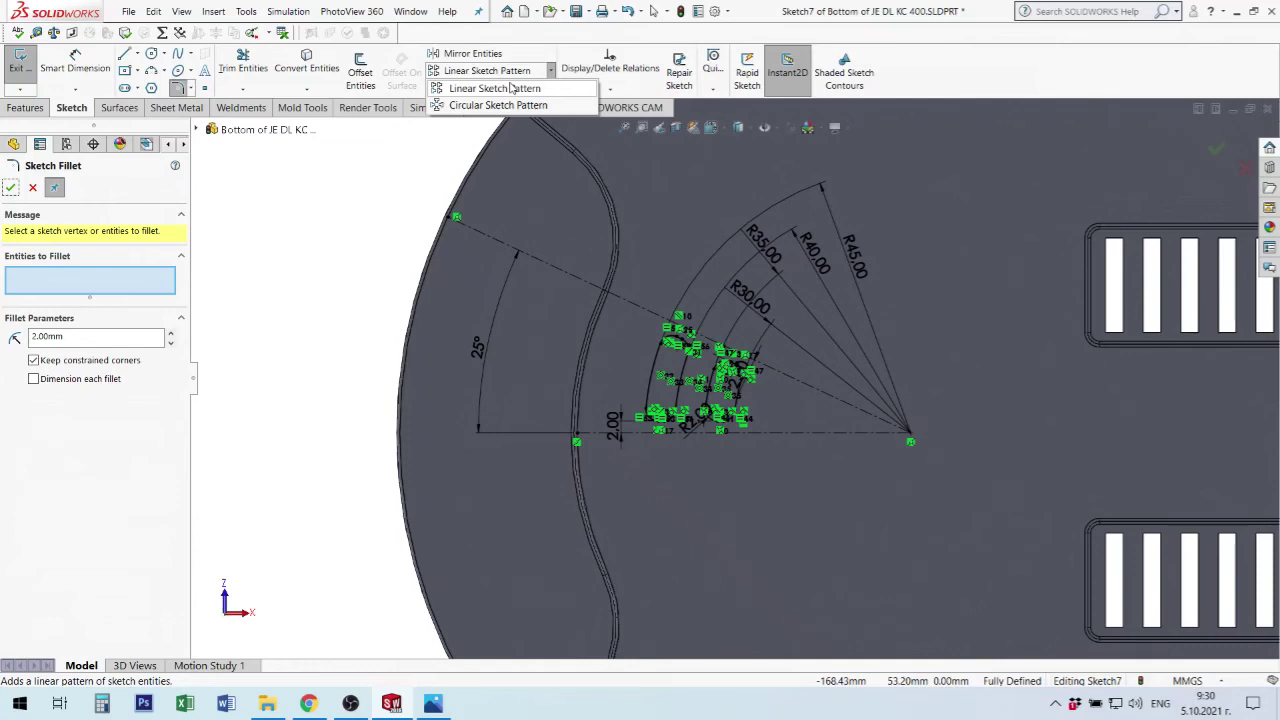
left_click(505, 106)
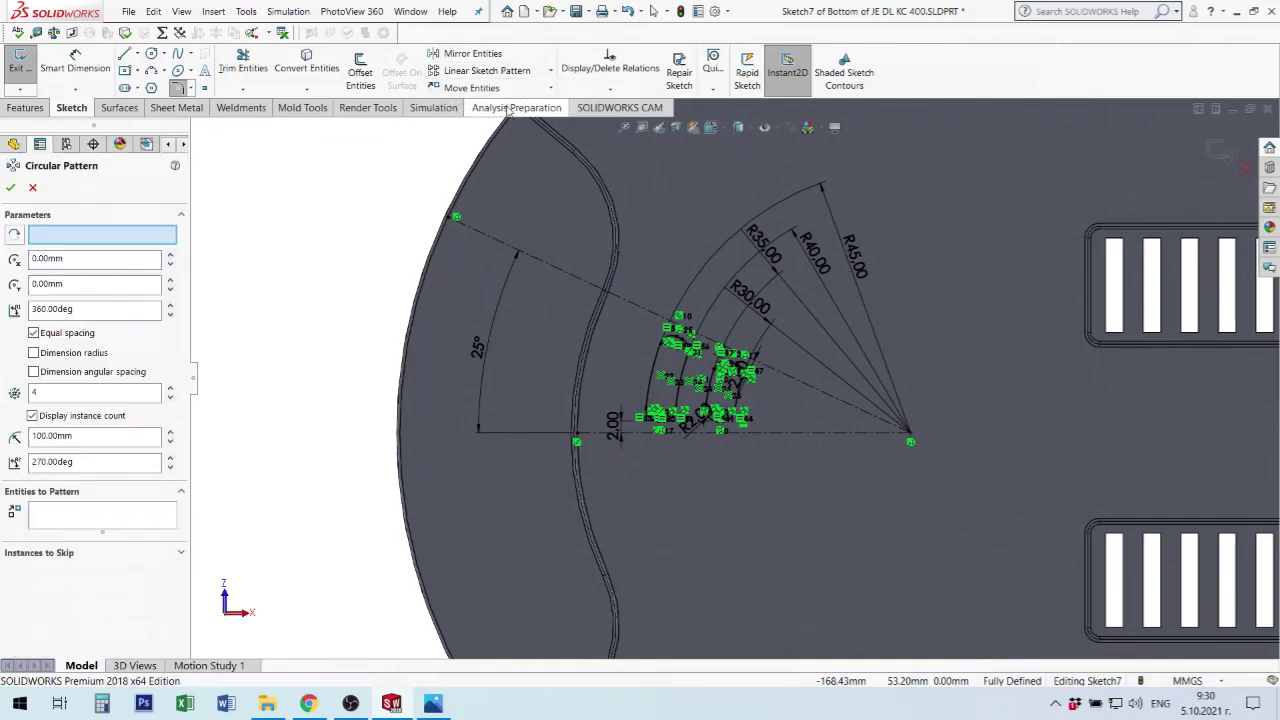
scroll(838, 443, "up", 3)
scroll(880, 445, "down", 3)
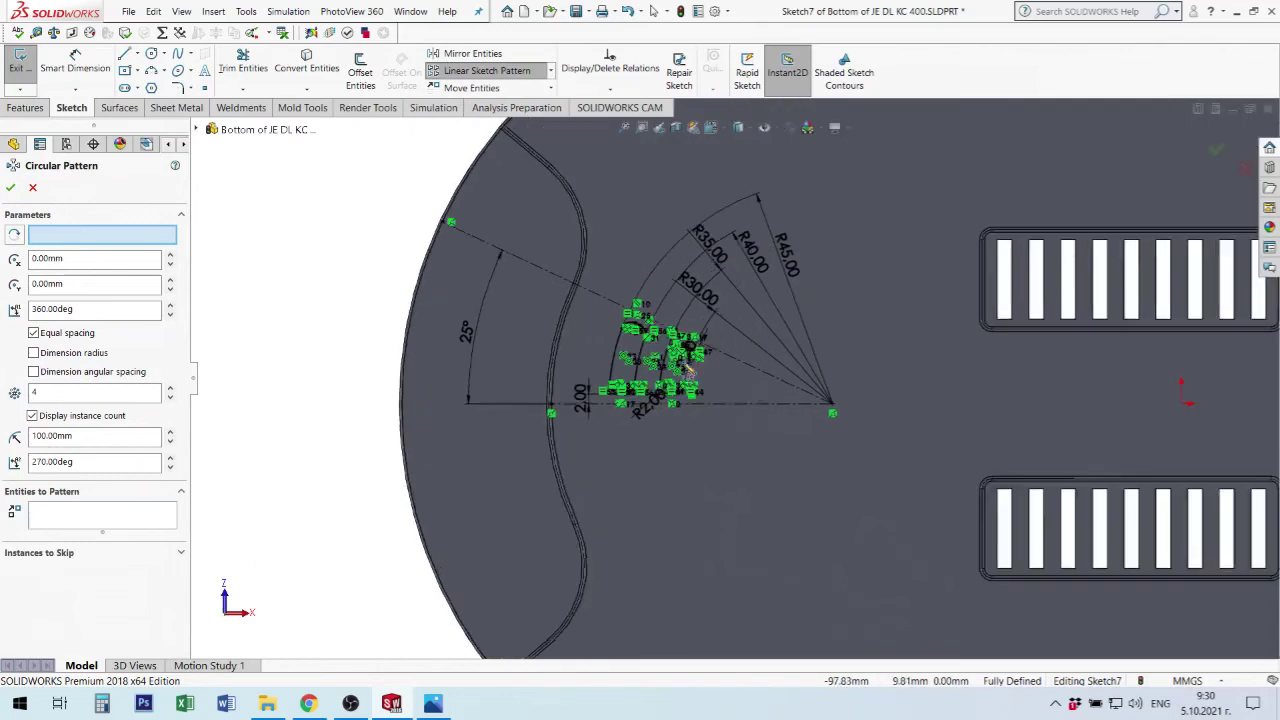
scroll(900, 445, "down", 2)
Set the pattern centre to Point2, the arcs' centre 70 mm left of the origin.
left_click(128, 235)
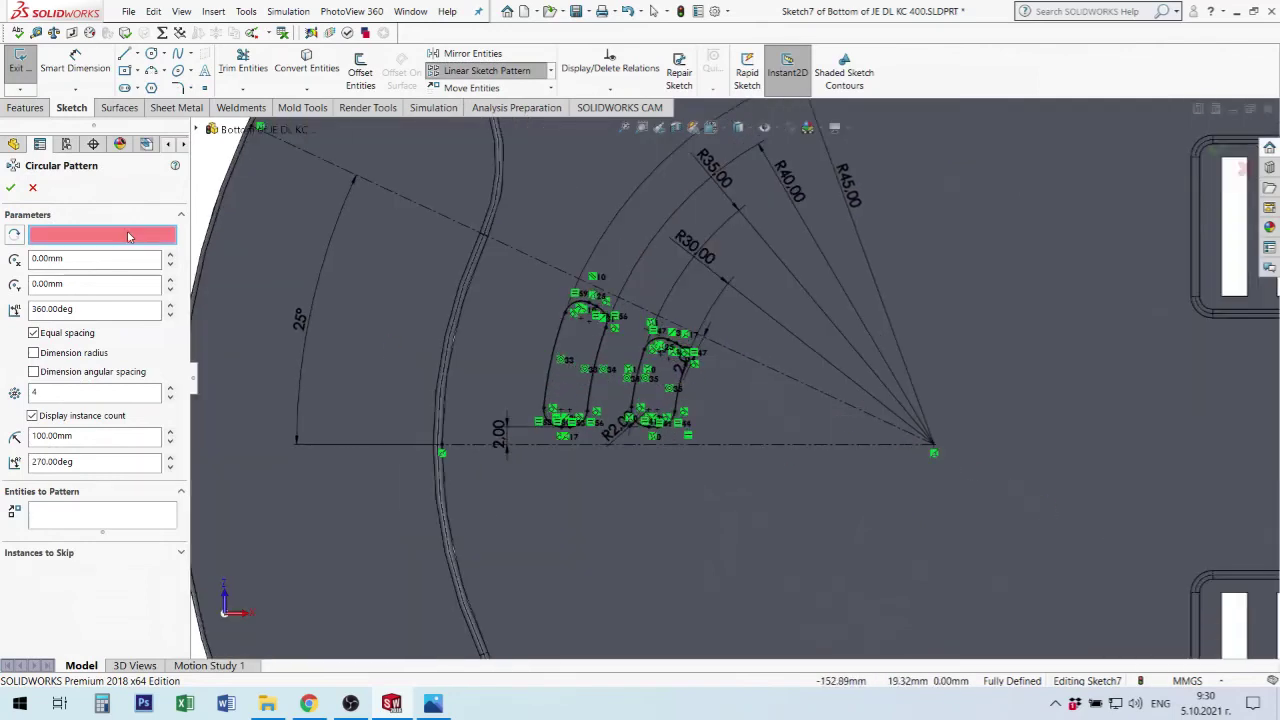
left_click(934, 446)
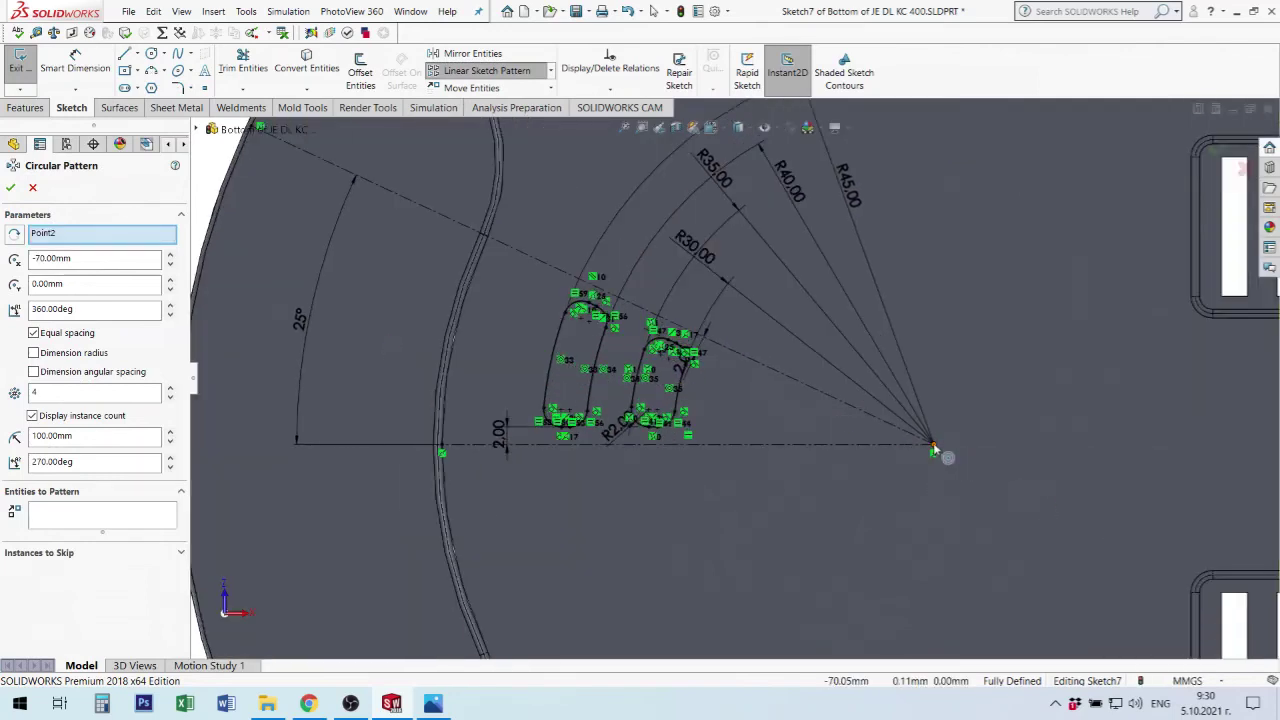
scroll(990, 468, "up", 1)
scroll(986, 466, "up", 1)
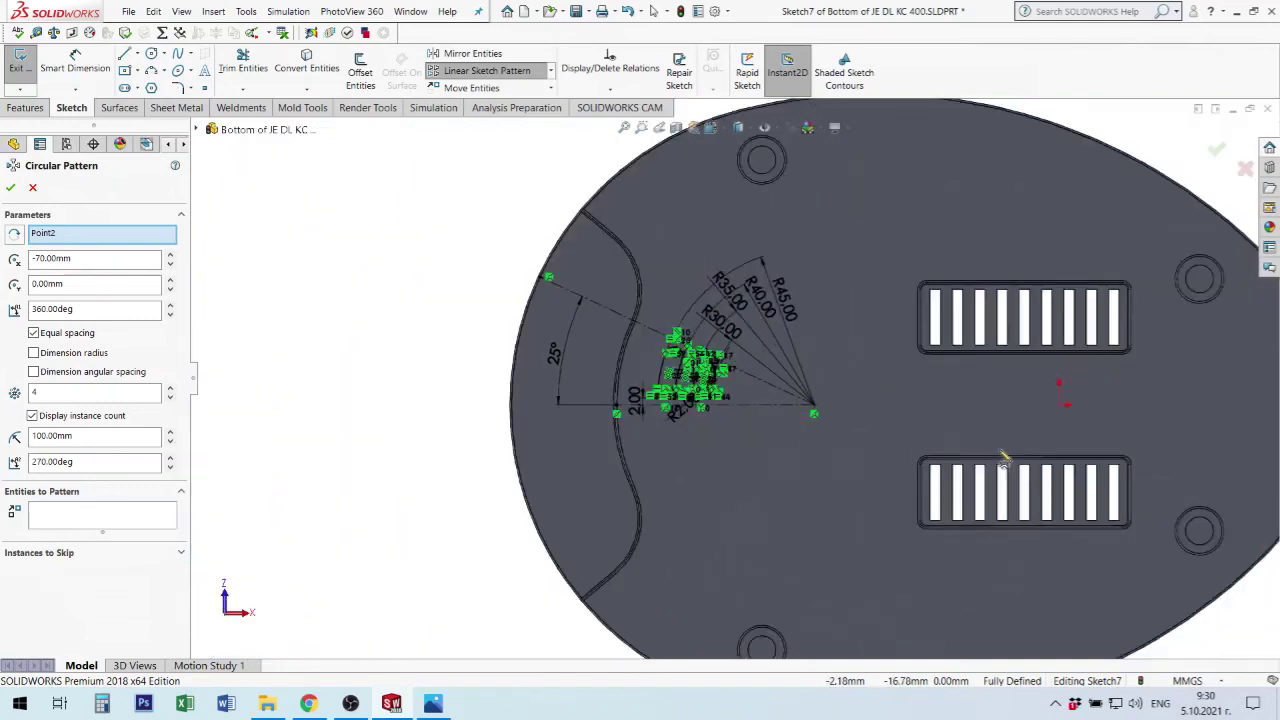
scroll(990, 460, "up", 1)
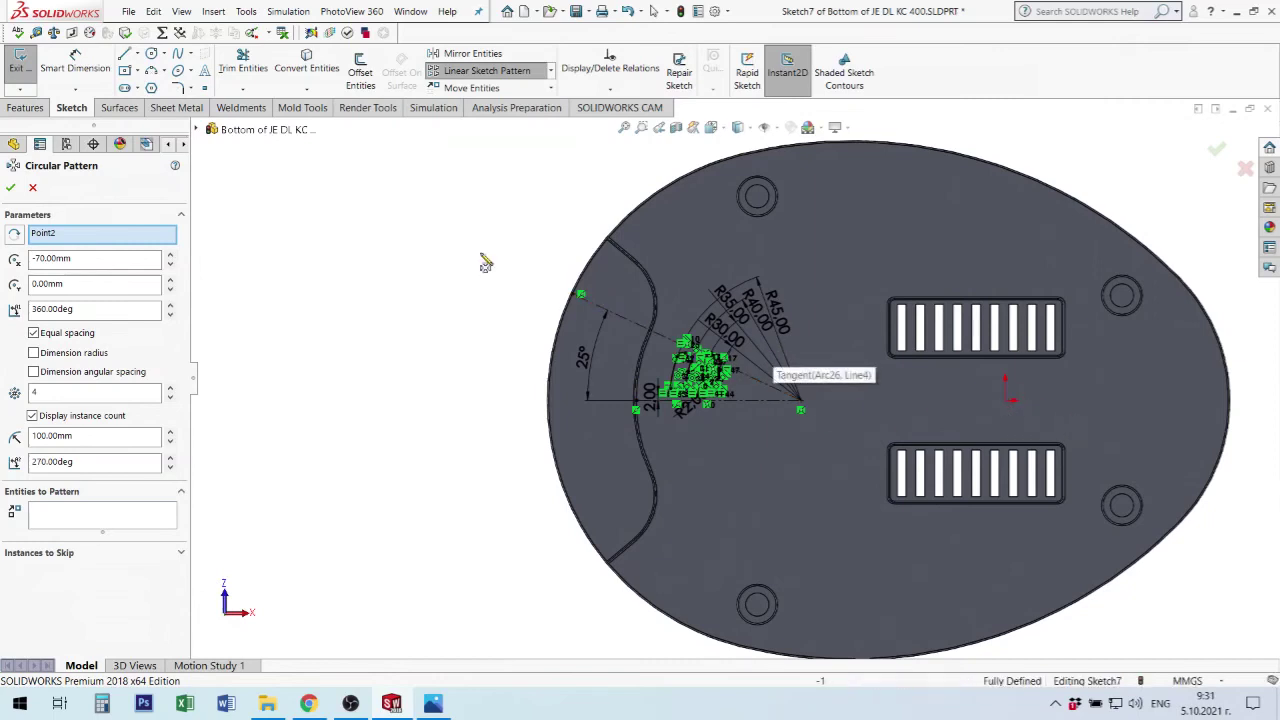
left_click(107, 234)
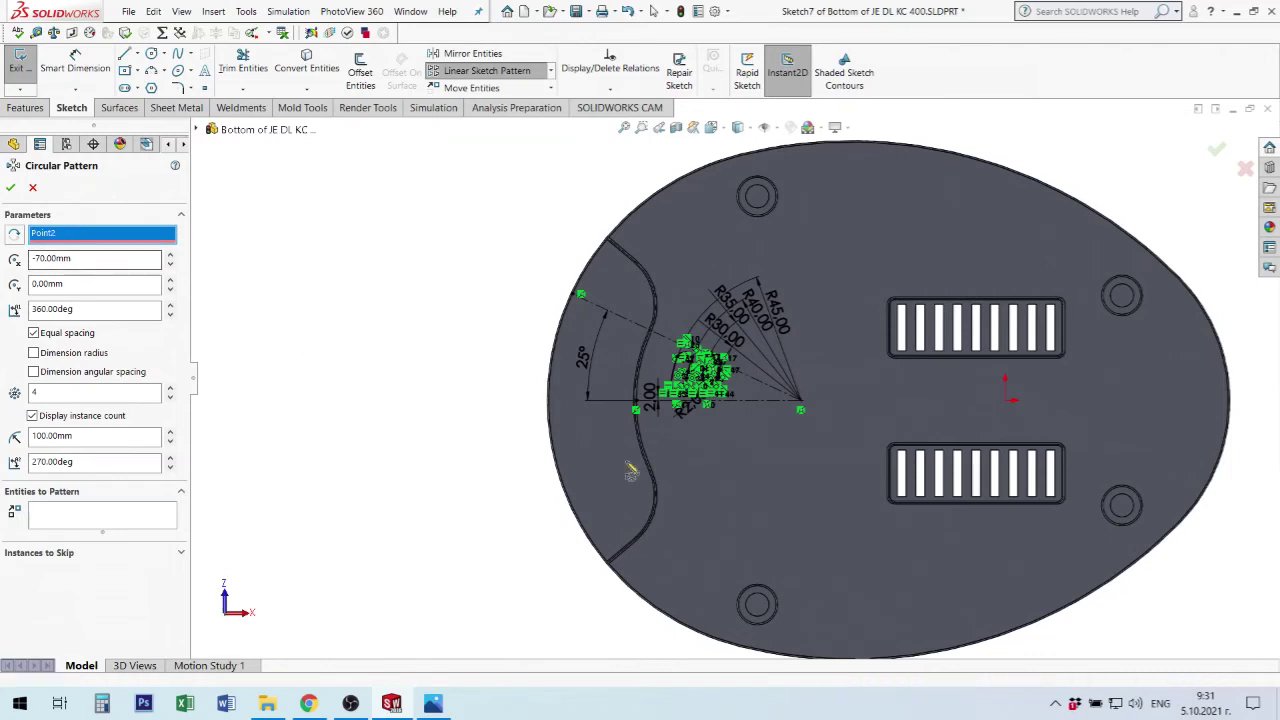
scroll(700, 395, "down", 3)
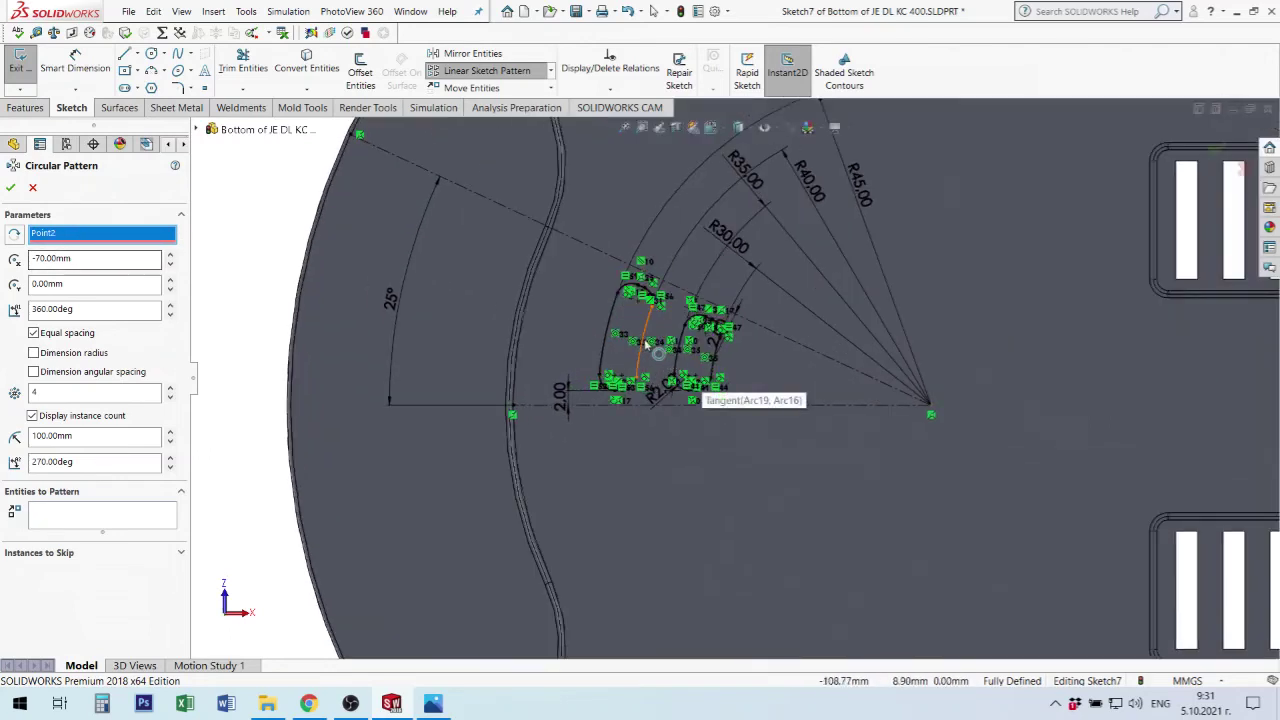
Add the left slot's arcs, sides and bottom edge to Entities to Pattern.
left_click(652, 349)
scroll(650, 297, "down", 2)
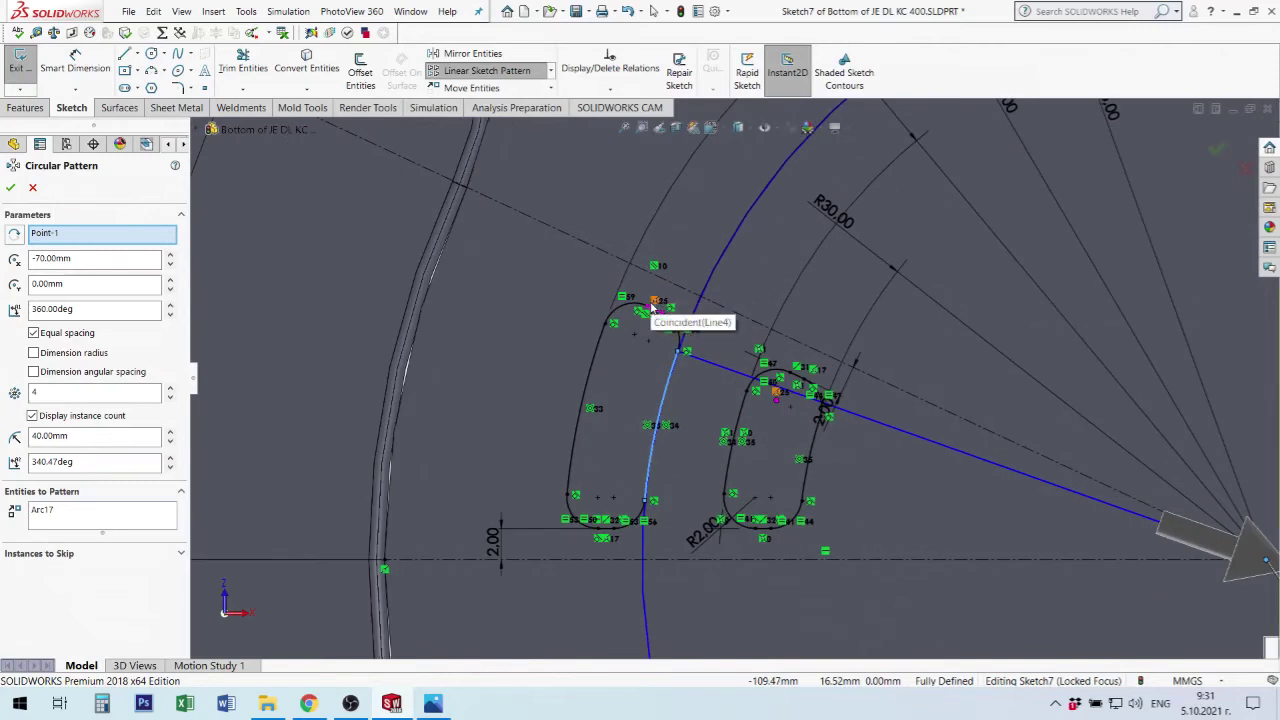
scroll(648, 300, "down", 2)
left_click(695, 350)
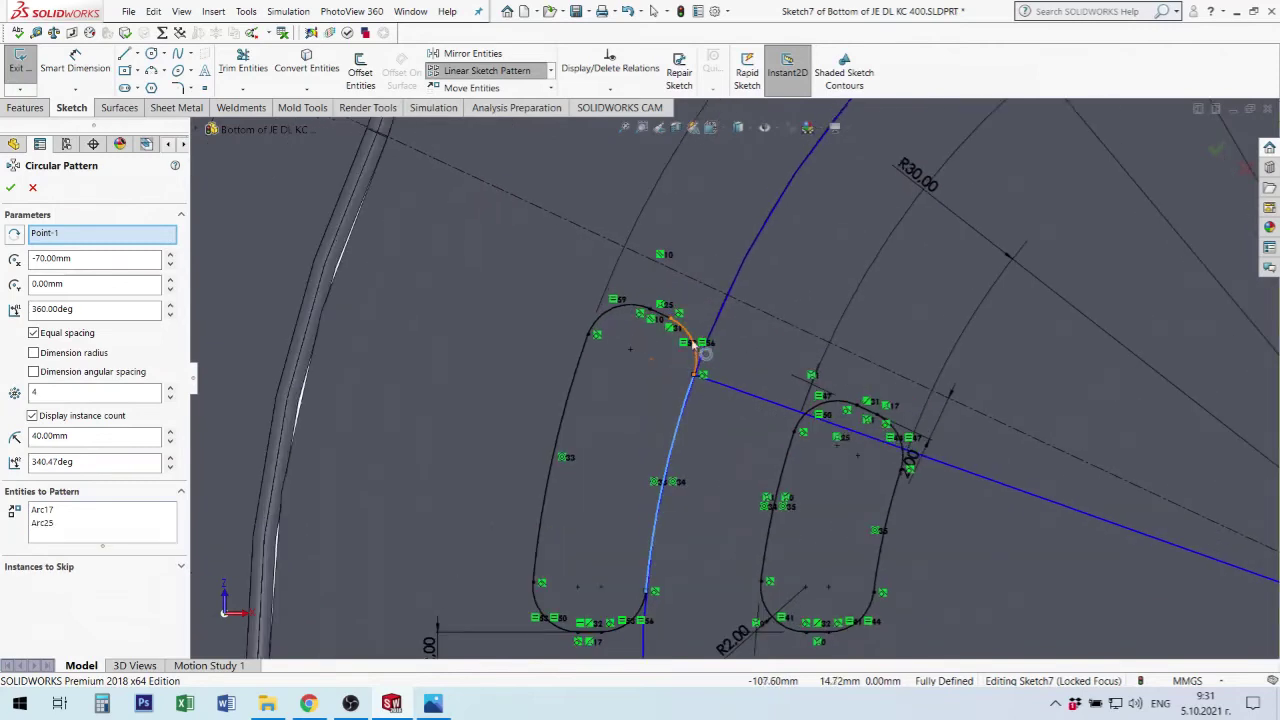
left_click(637, 313)
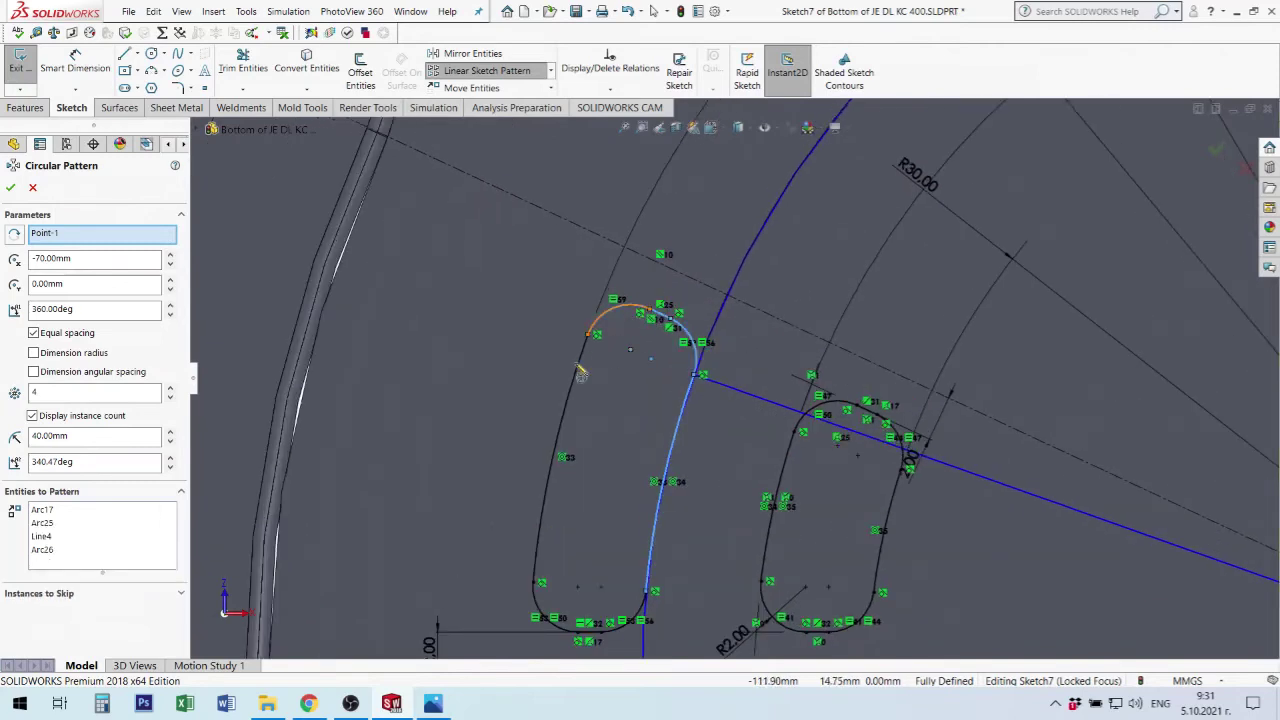
left_click(567, 505)
left_click(553, 614)
left_click(597, 632)
left_click(641, 612)
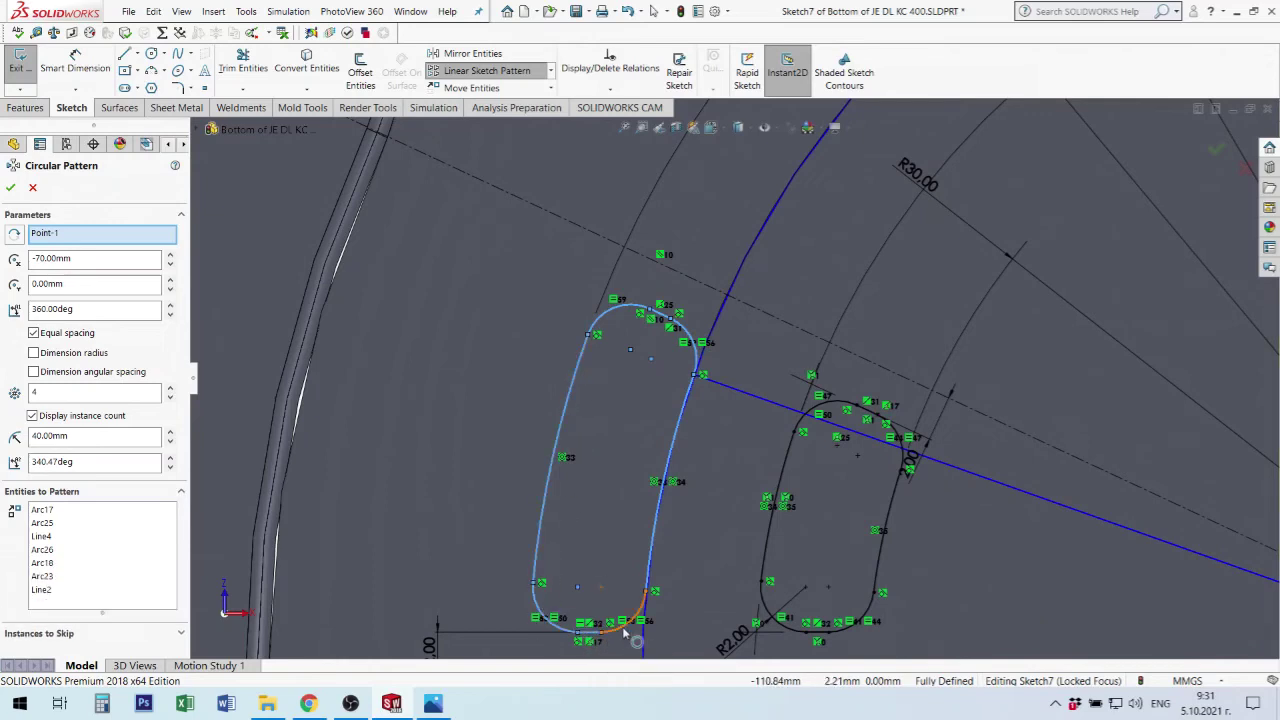
Add the right slot's sides, top and bottom arcs to the pattern and check the preview.
left_click(765, 610)
left_click(777, 529)
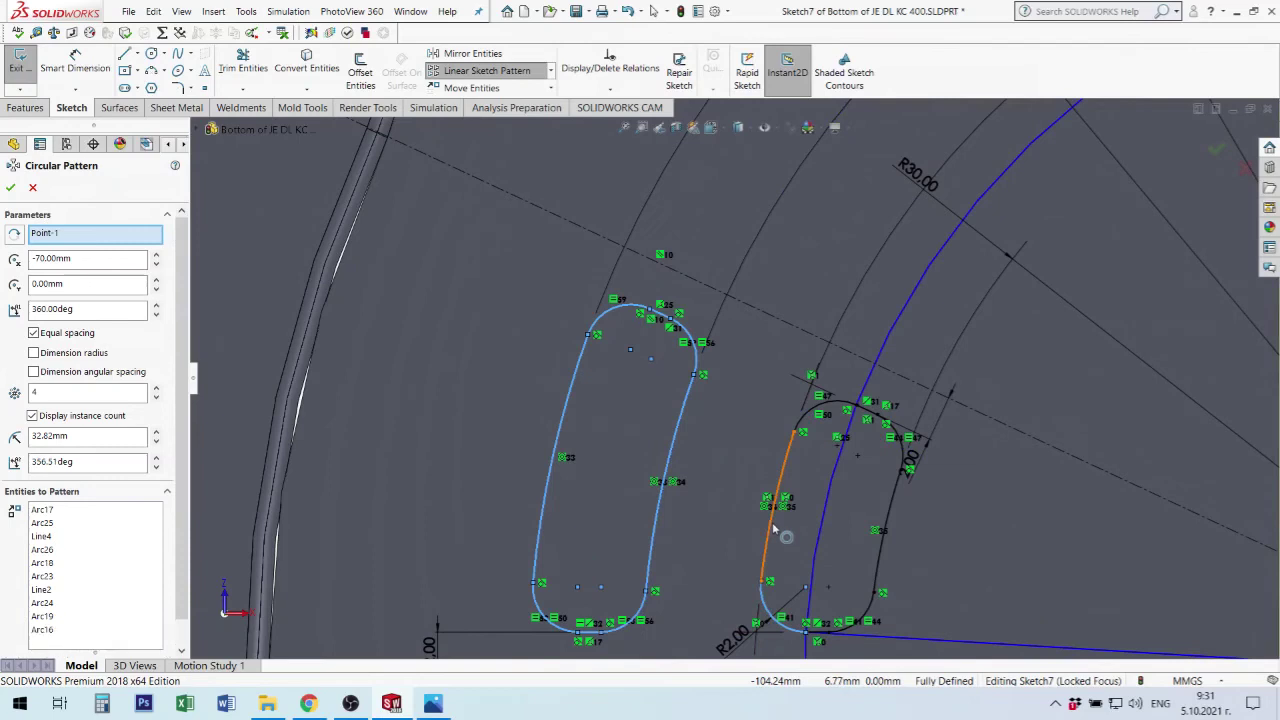
left_click(808, 416)
left_click(873, 411)
left_click(908, 437)
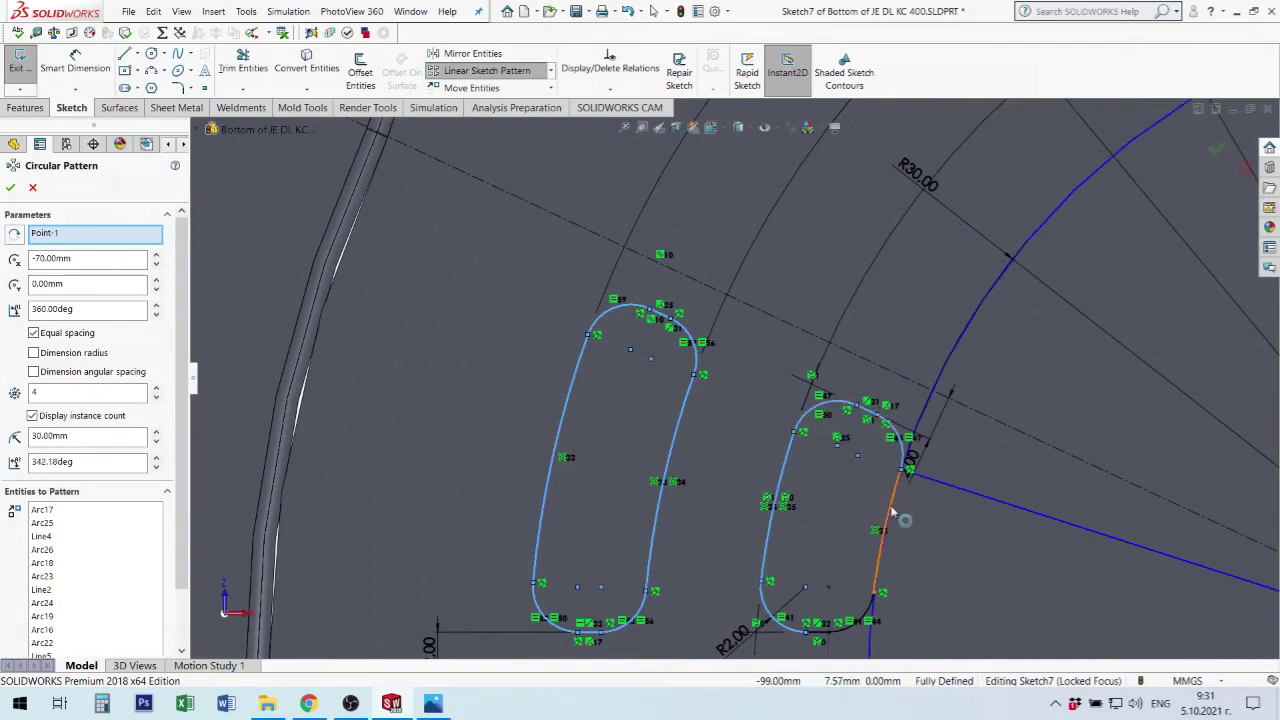
left_click(869, 613)
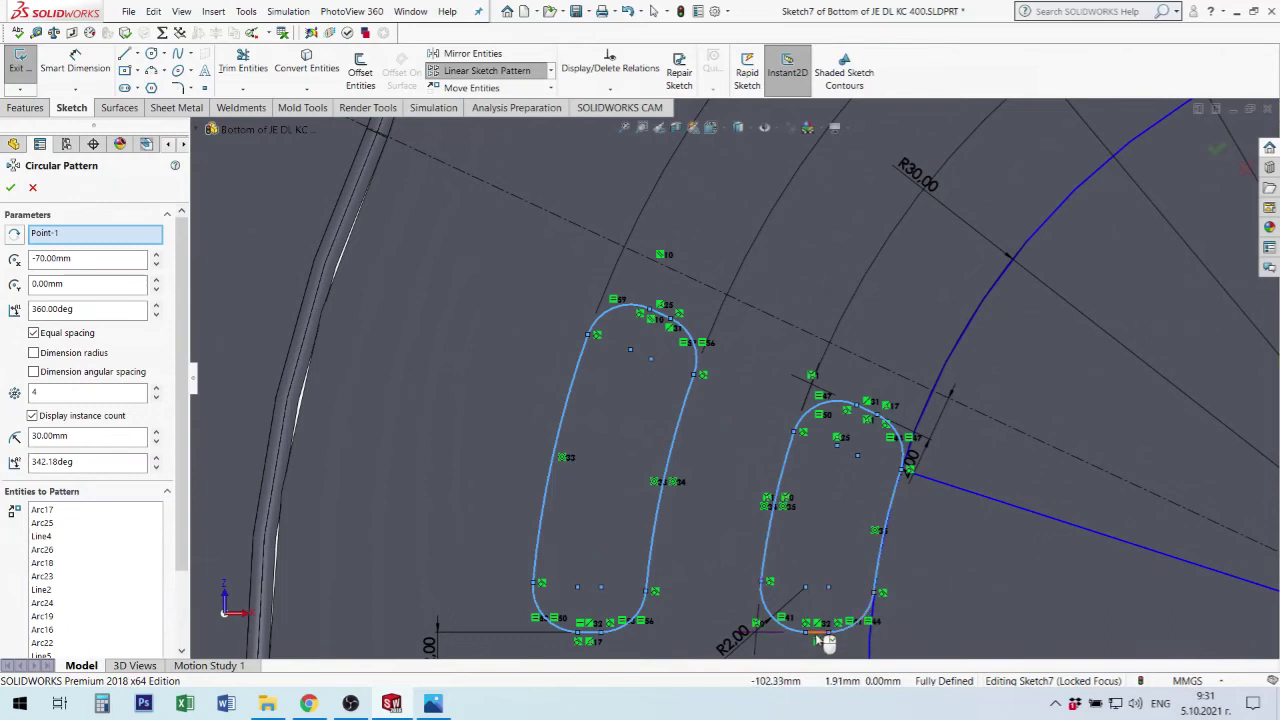
scroll(930, 512, "up", 3)
scroll(900, 450, "up", 3)
scroll(860, 380, "up", 2)
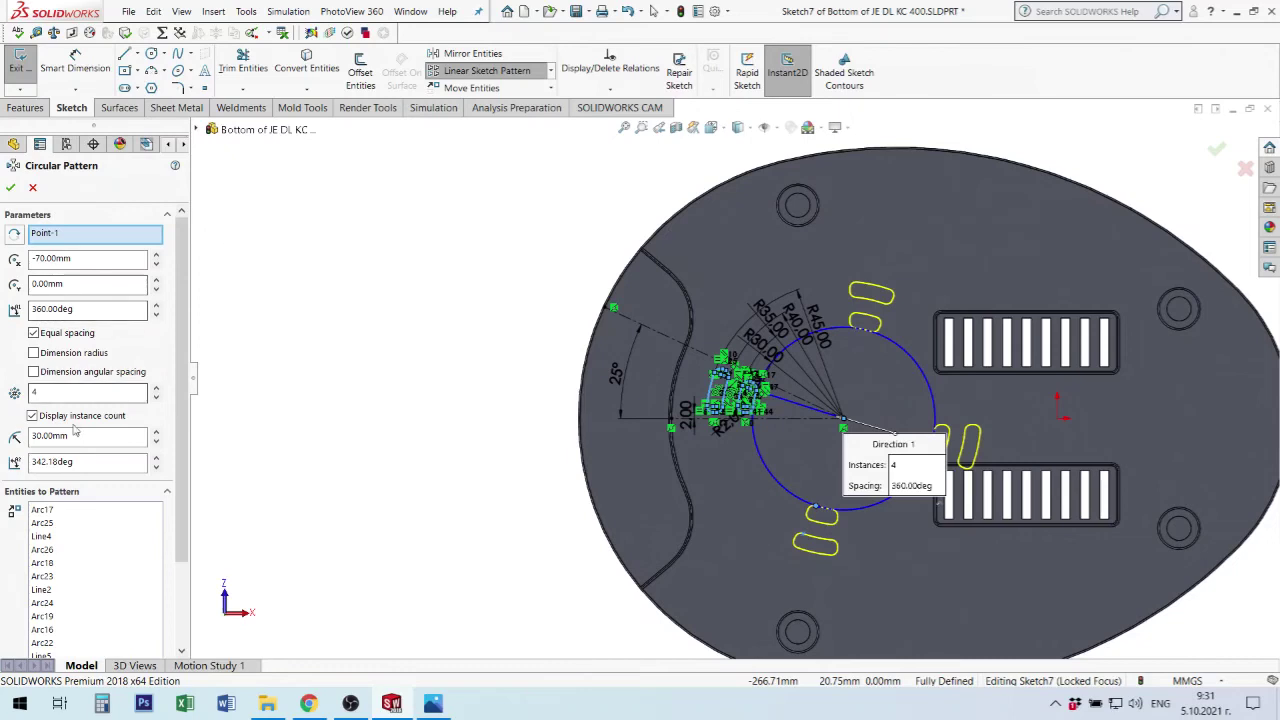
Increase the pattern instance count and set the total angle to 50°.
left_click(156, 392)
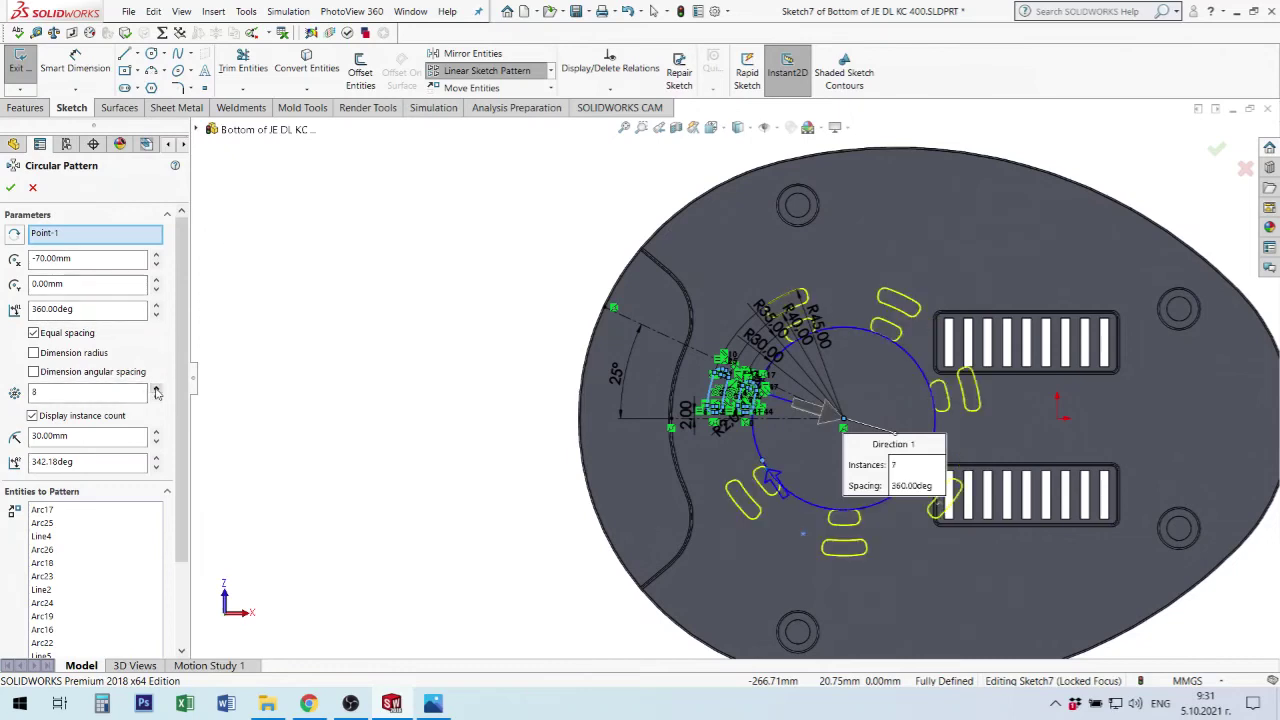
left_click(156, 392)
left_click(156, 392)
left_click(156, 392)
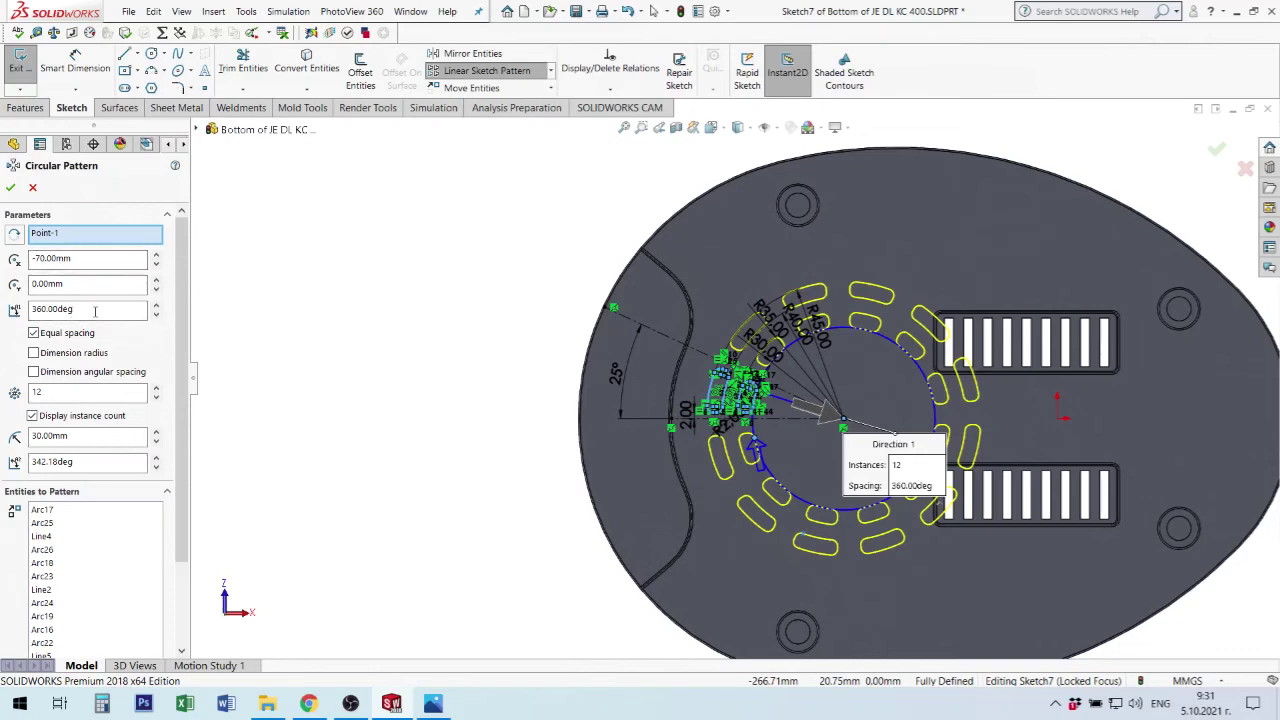
left_click(95, 311)
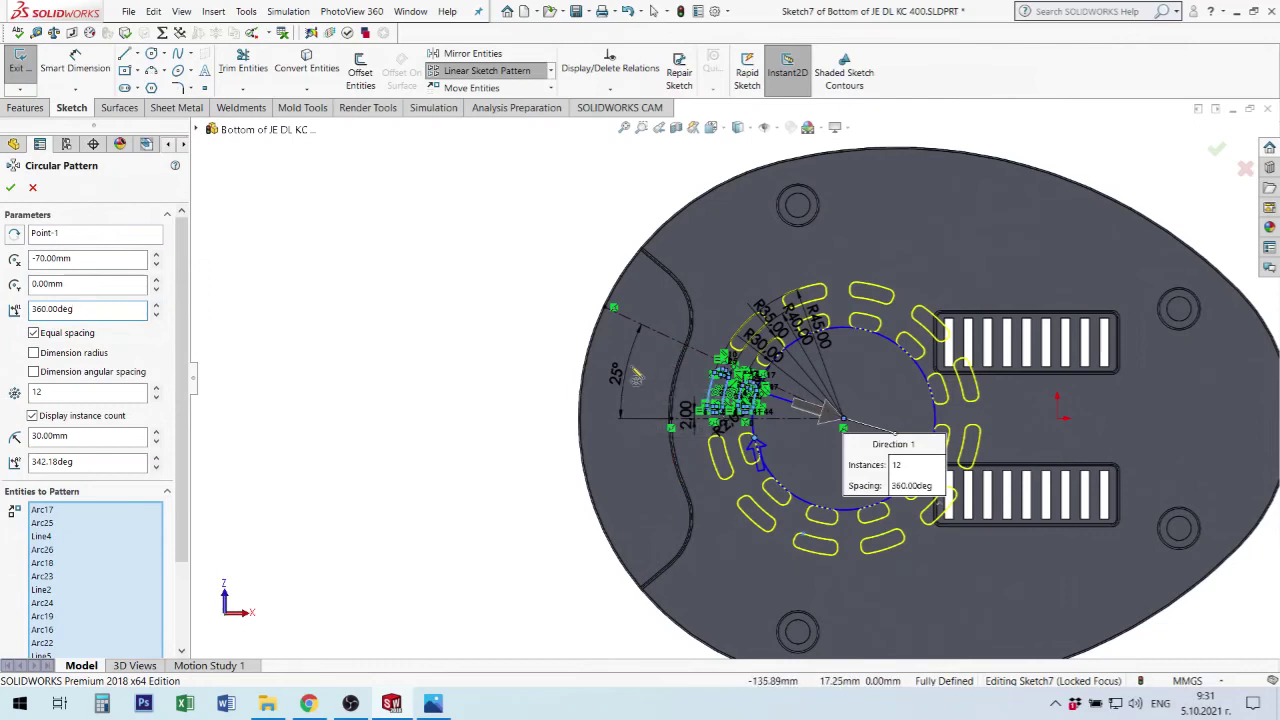
double_click(112, 309)
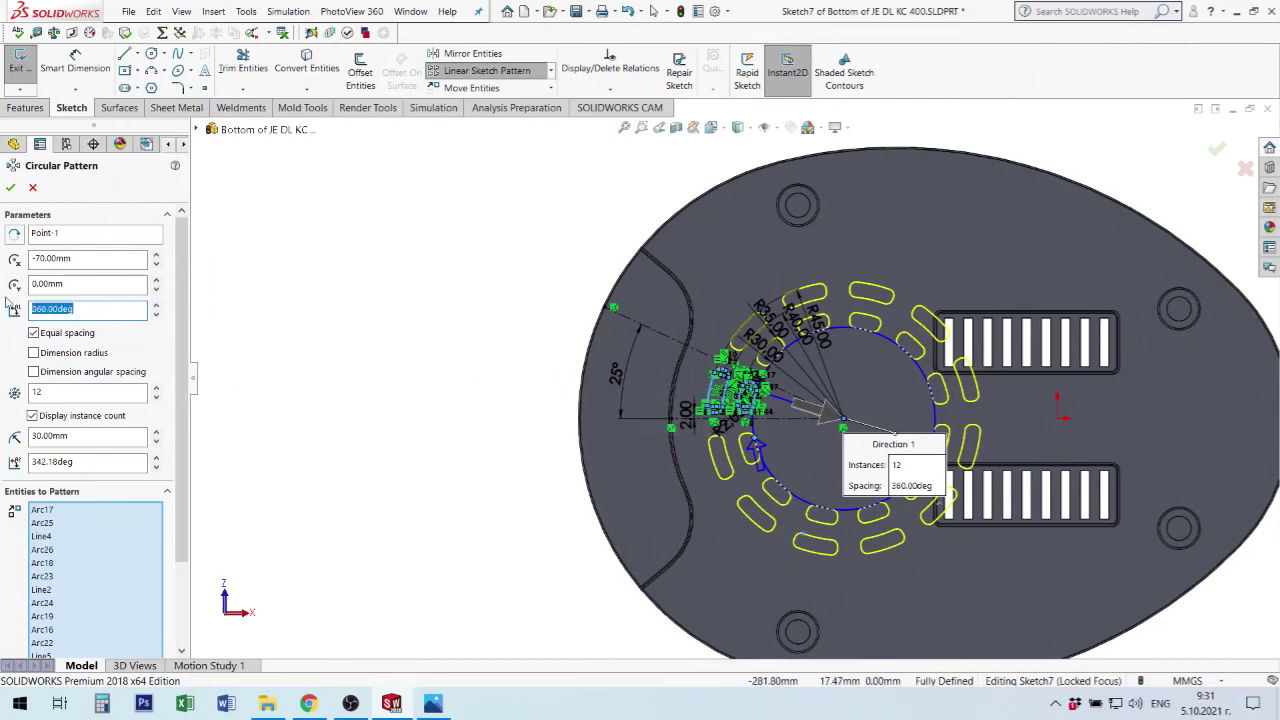
type("50")
key("Return")
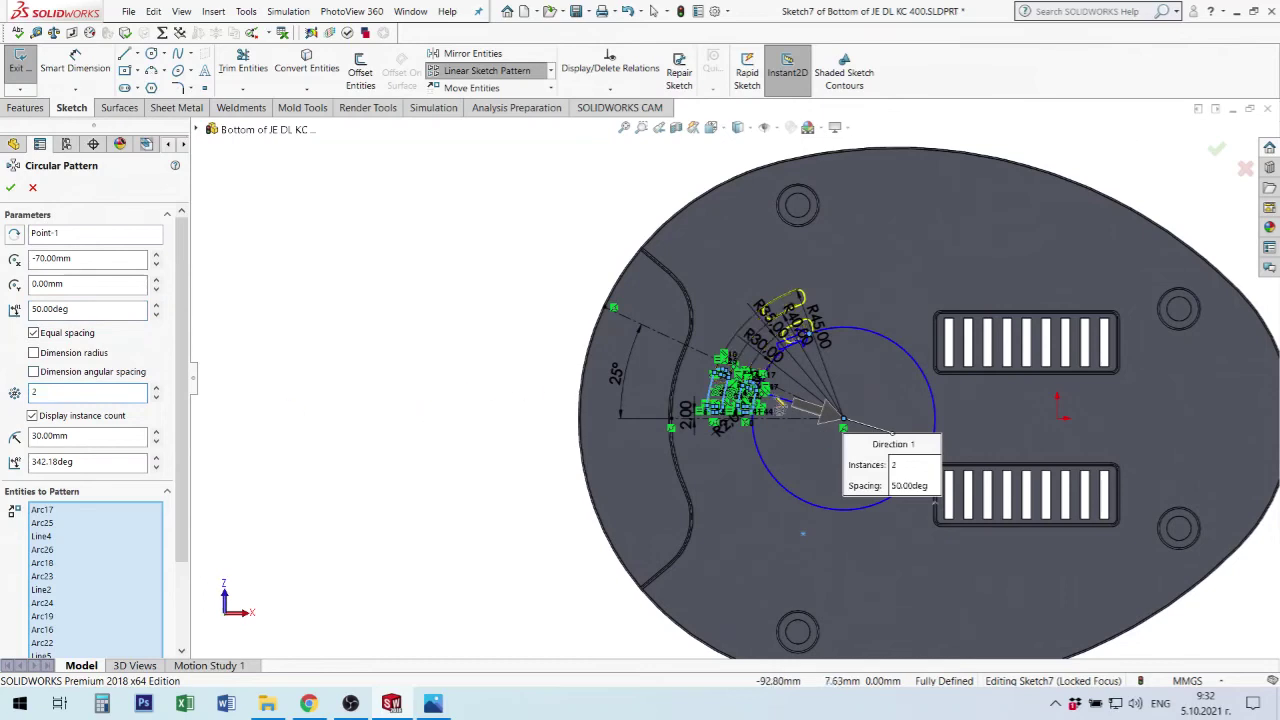
Change the pattern angle to 25°, keep the upward rotation direction, and apply the pattern.
scroll(780, 400, "up", 2)
scroll(778, 378, "up", 2)
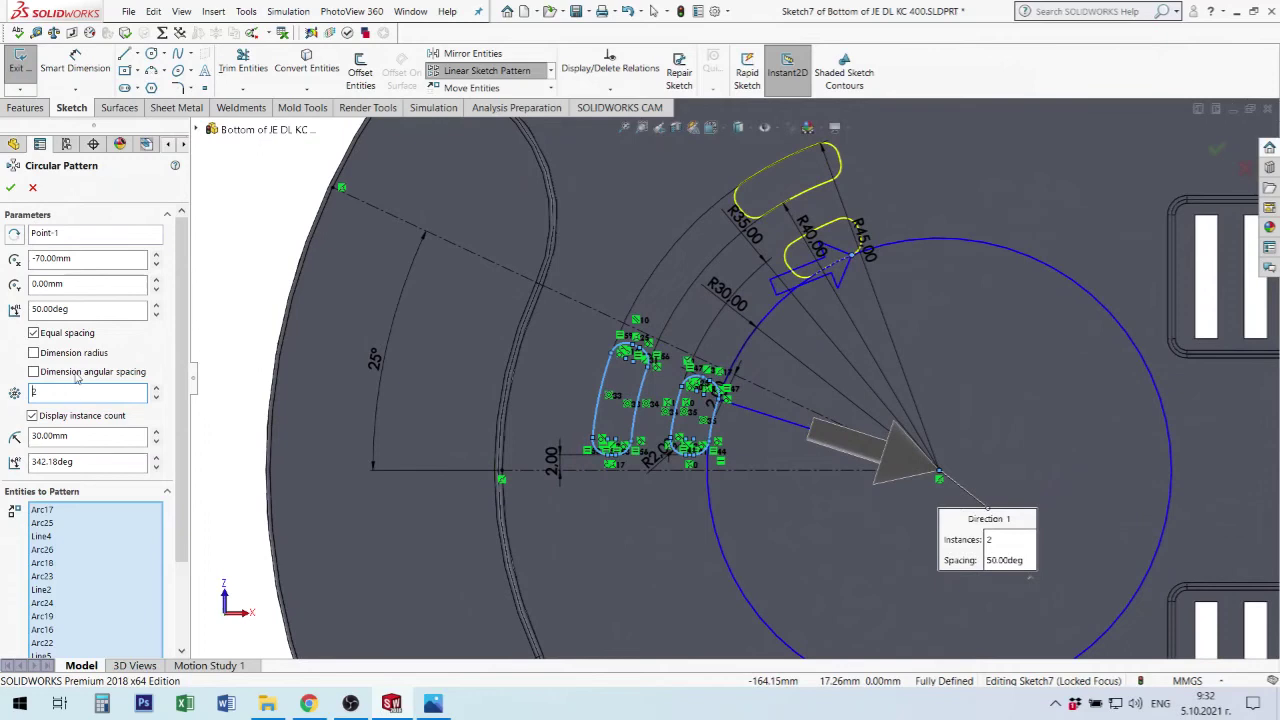
left_click(88, 308)
type("25")
key("Return")
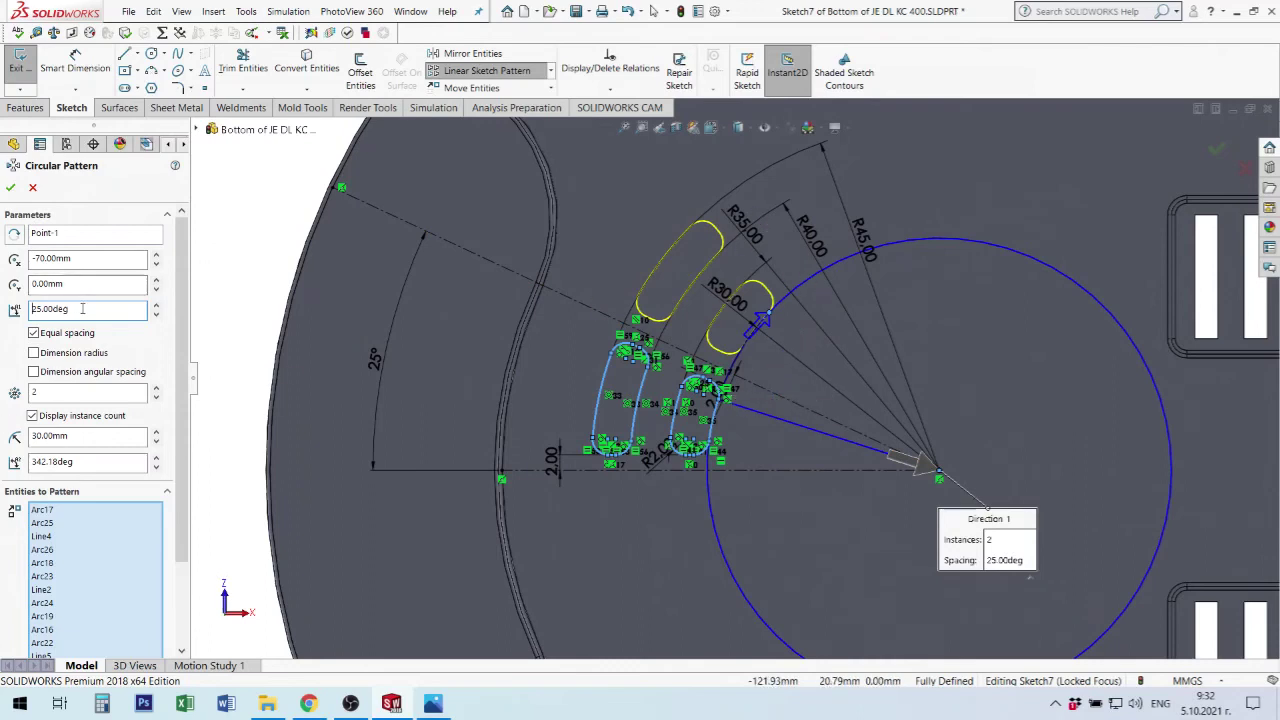
left_click(15, 234)
left_click(15, 234)
left_click(15, 234)
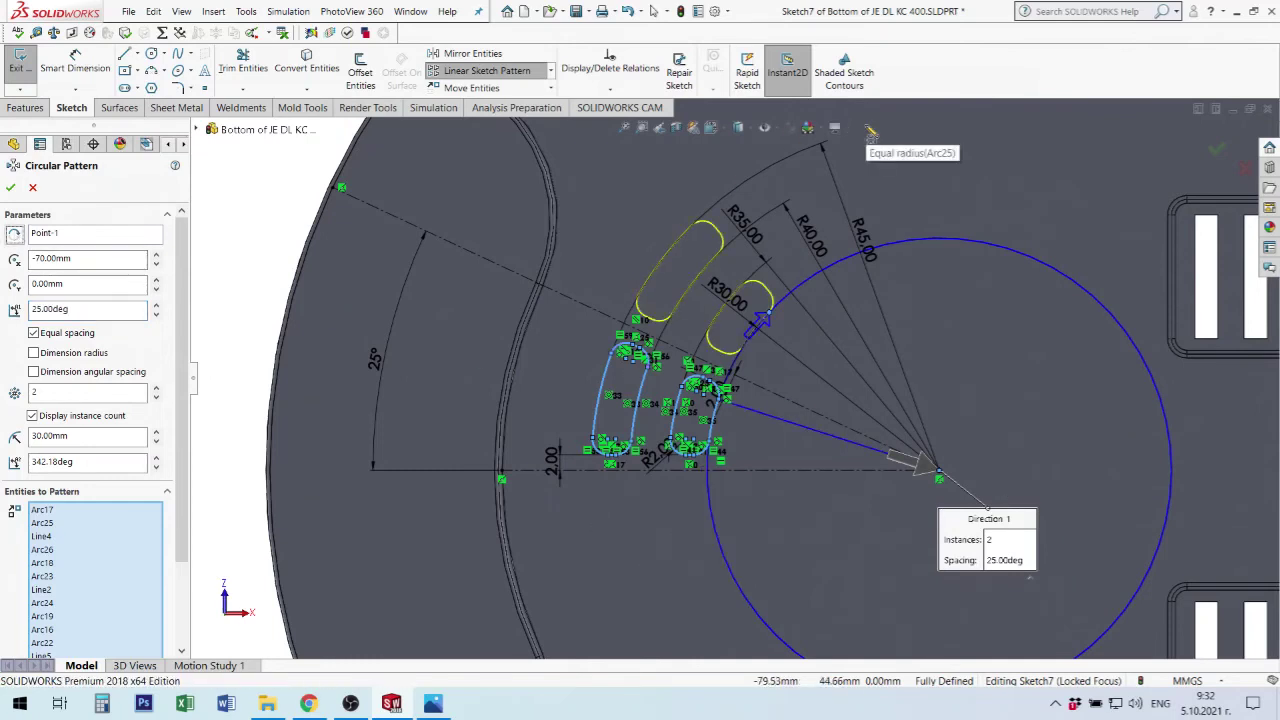
left_click(11, 189)
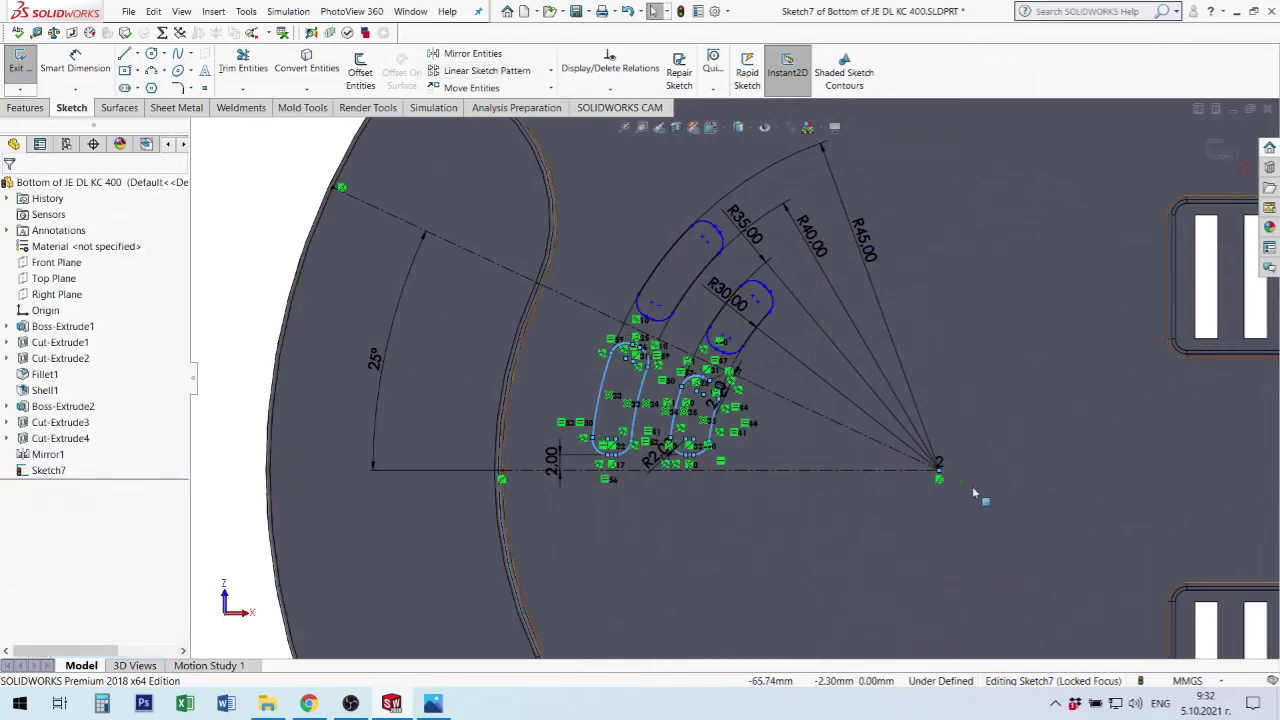
Select part faces beneath the sketch, then clear the selection.
left_click(728, 512)
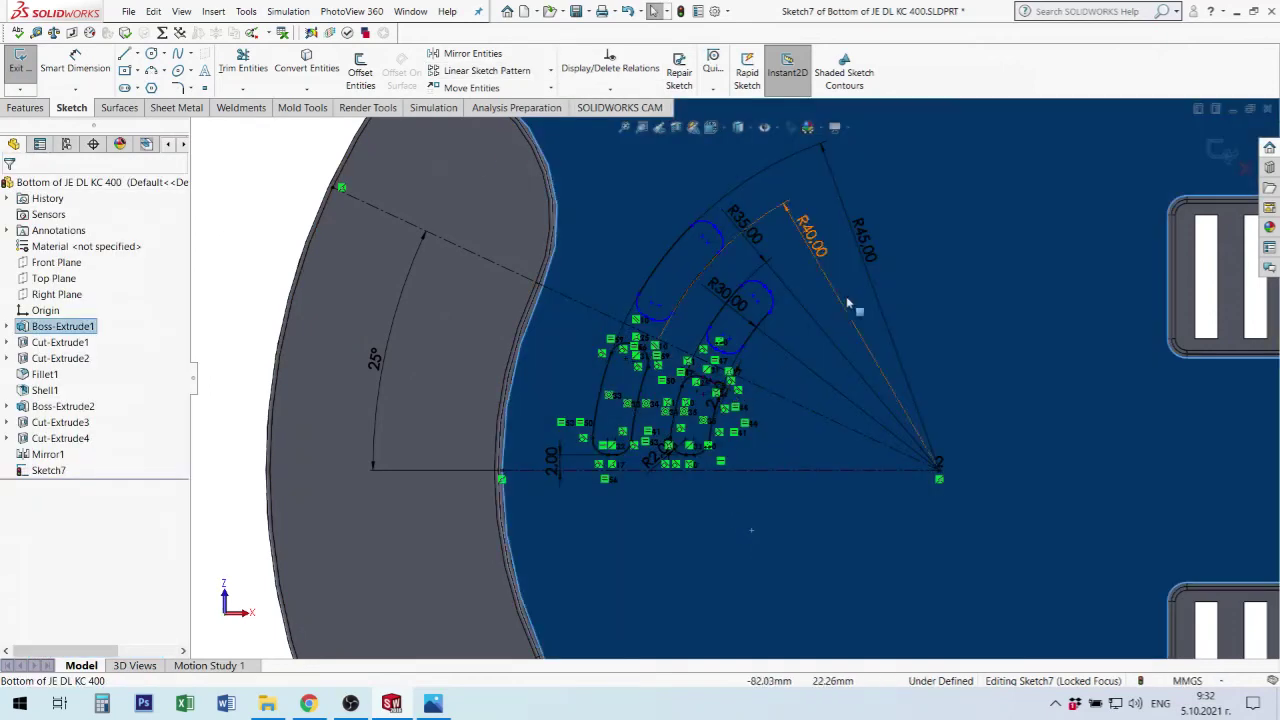
scroll(790, 315, "down", 3)
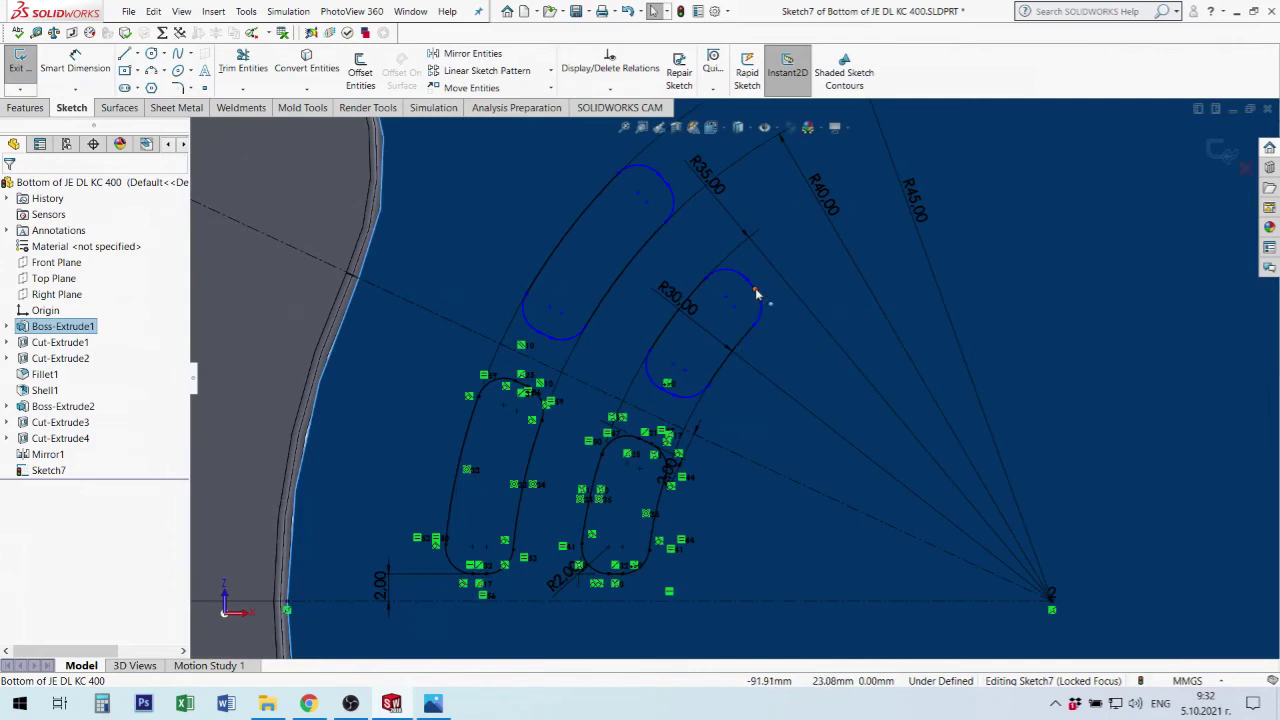
scroll(745, 336, "up", 2)
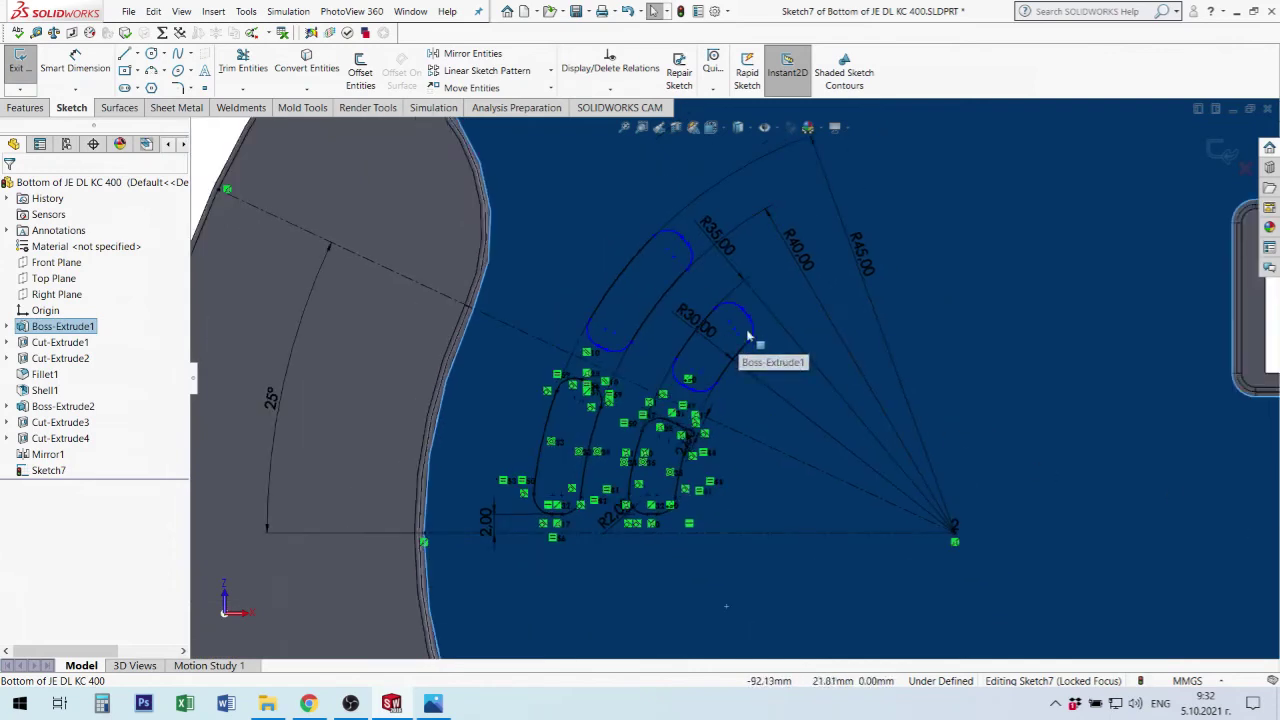
left_click(430, 272)
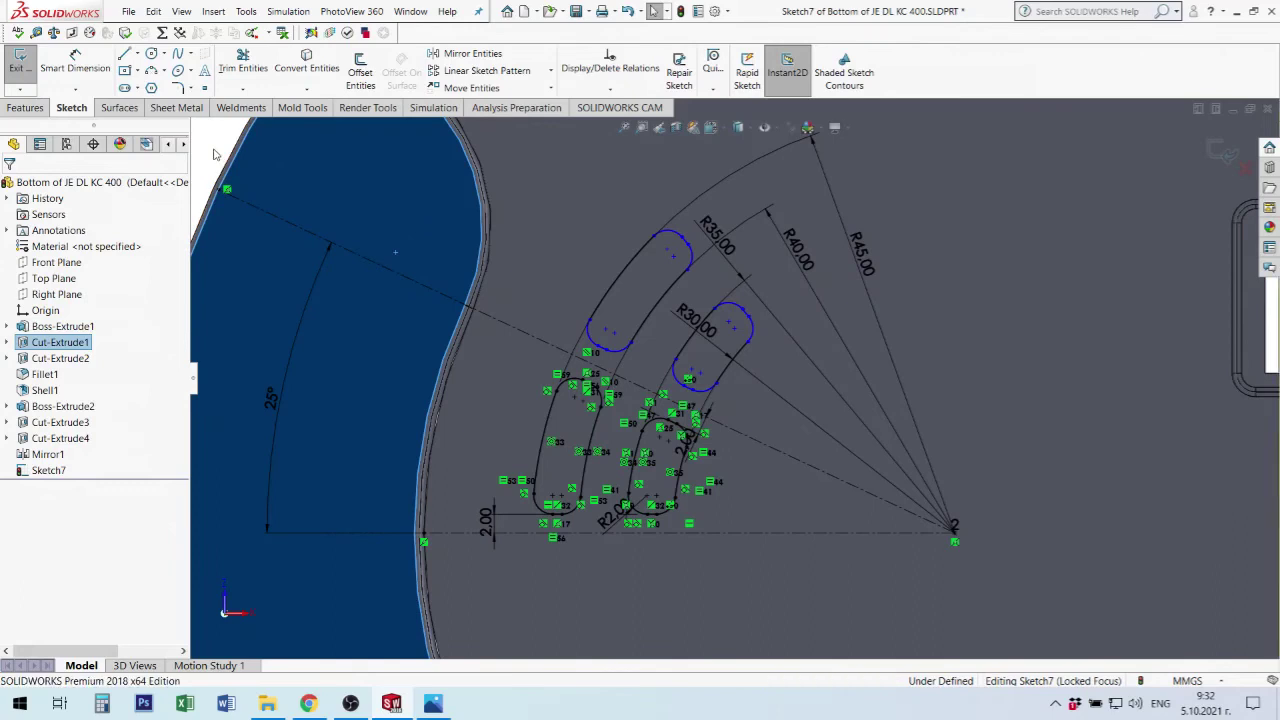
key("Escape")
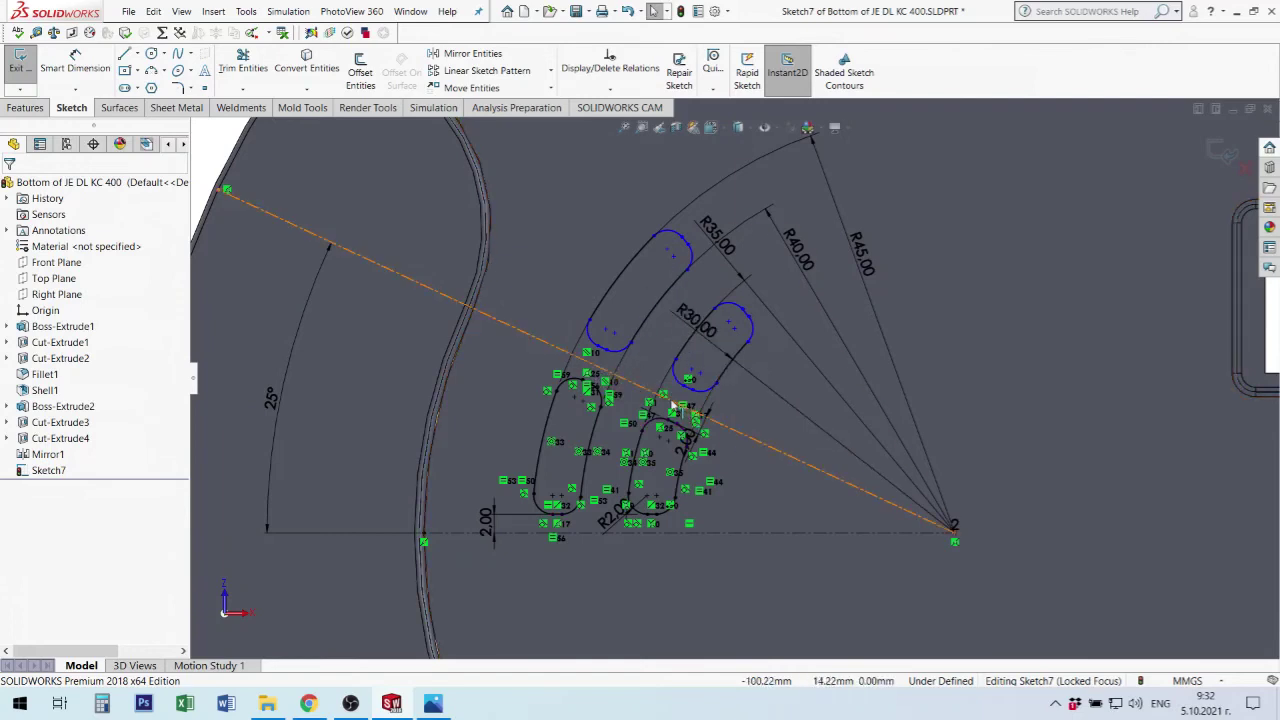
scroll(695, 414, "down", 3)
scroll(710, 380, "down", 2)
Dimension the copied slot edge 2.00 from the dashed construction line.
key("d")
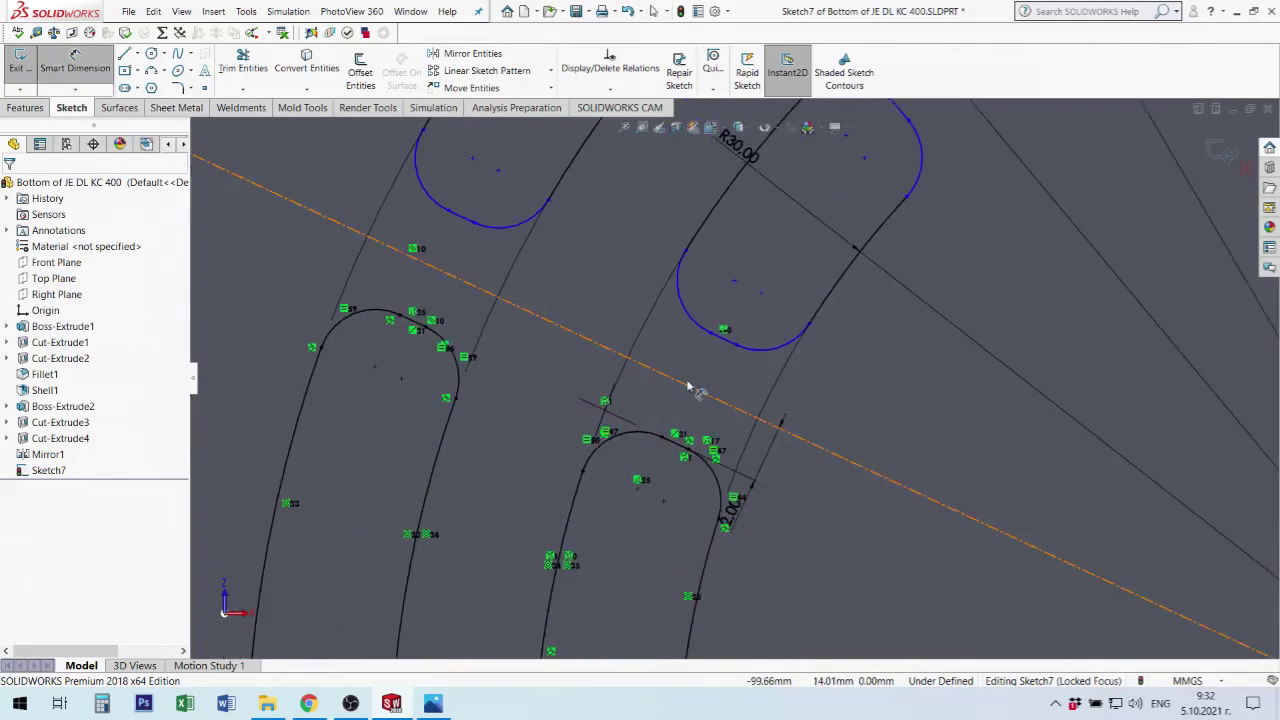
left_click(752, 374)
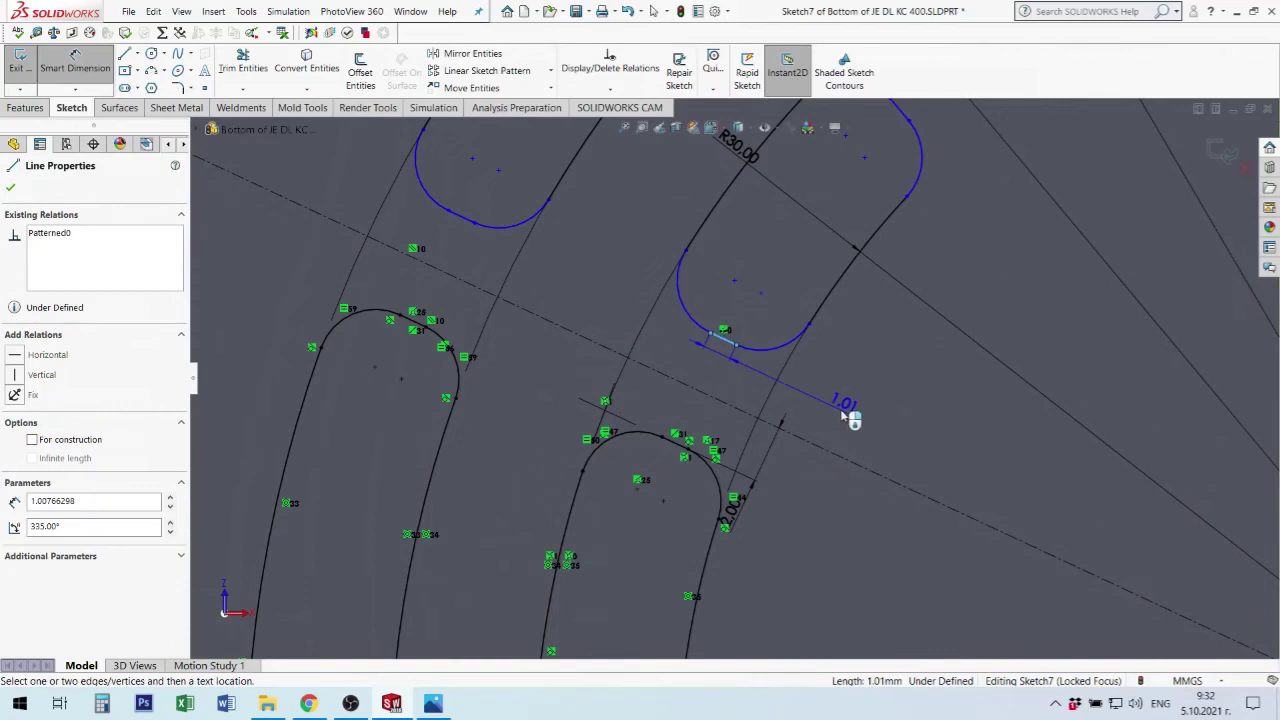
left_click(862, 468)
left_click(878, 445)
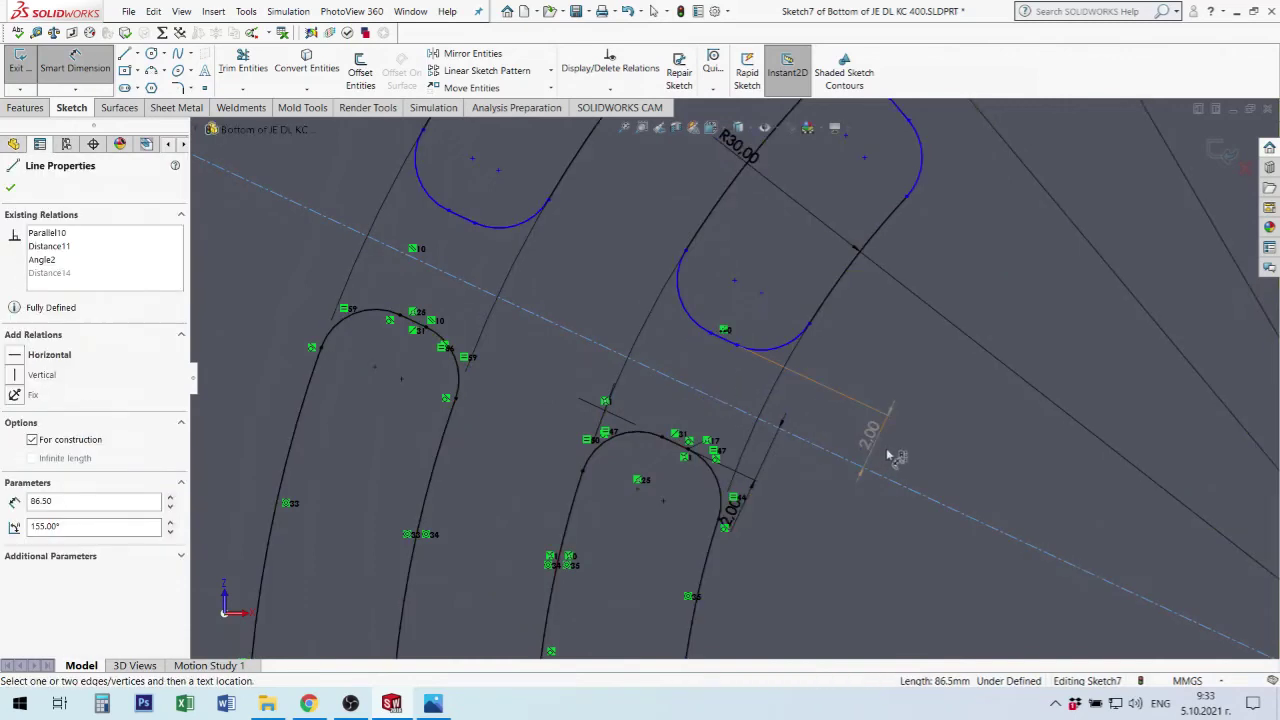
left_click(877, 313)
scroll(895, 325, "up", 3)
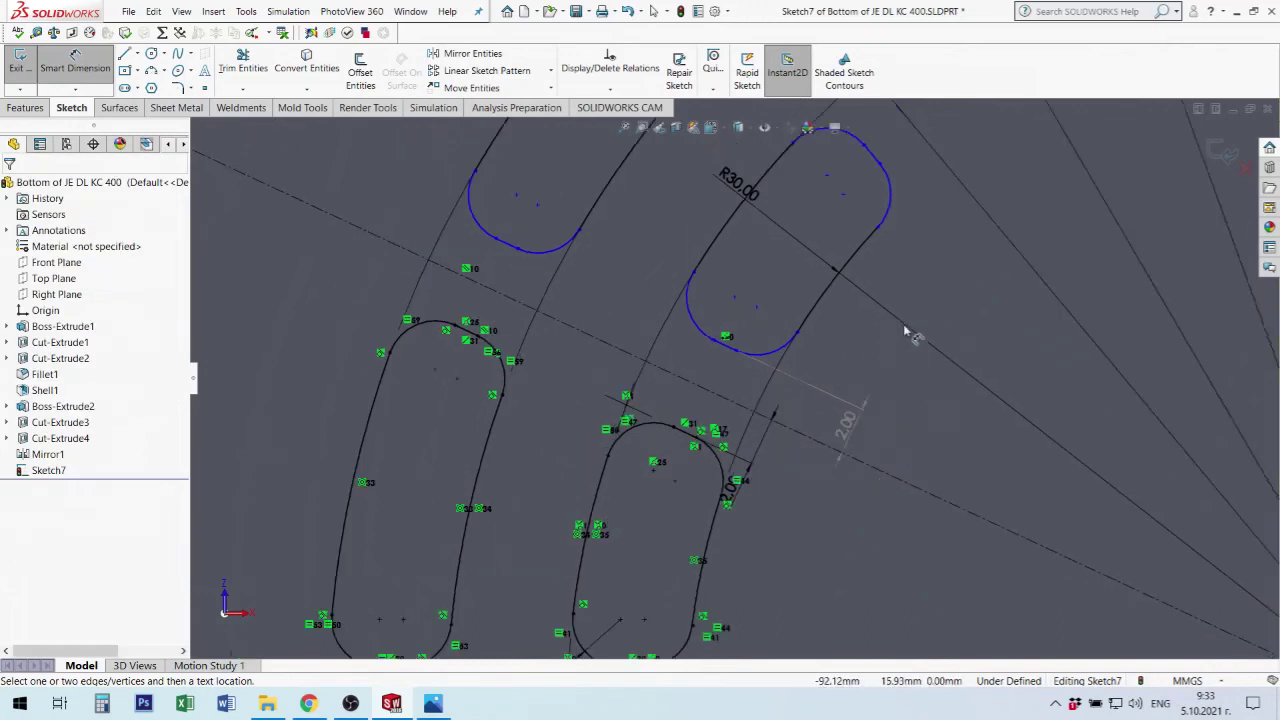
scroll(835, 320, "up", 2)
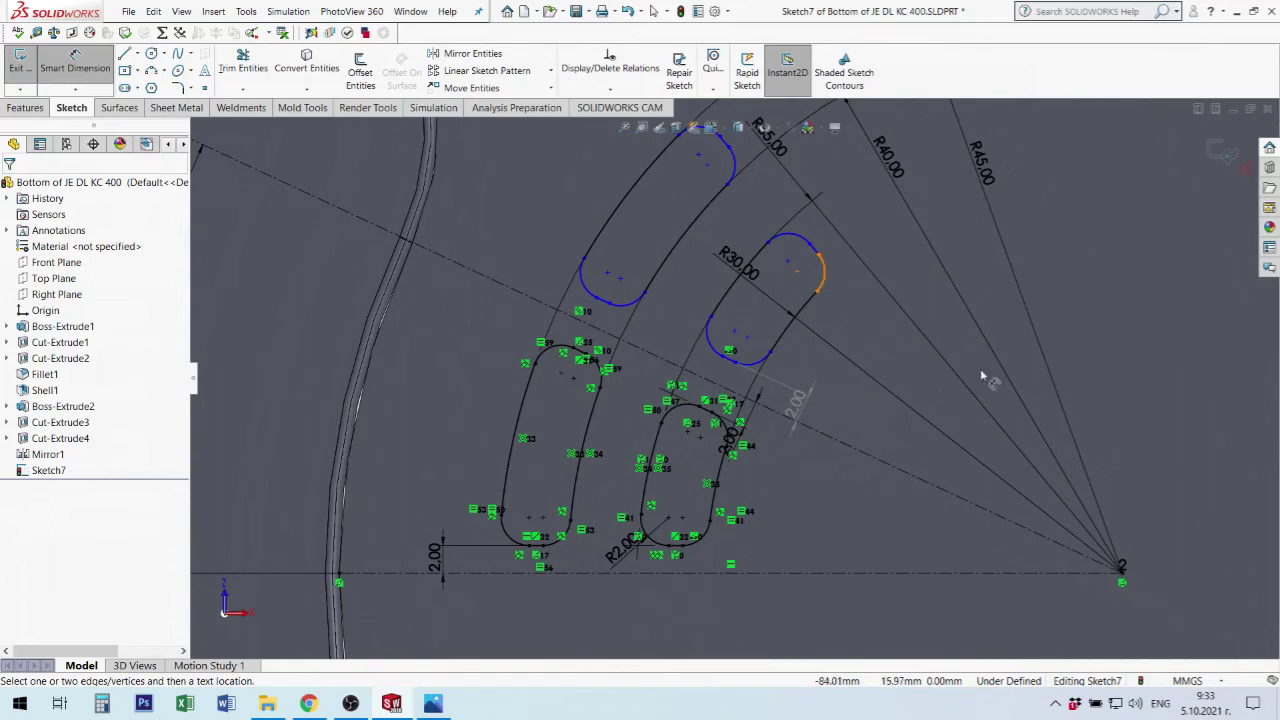
scroll(1047, 385, "up", 2)
scroll(900, 395, "up", 2)
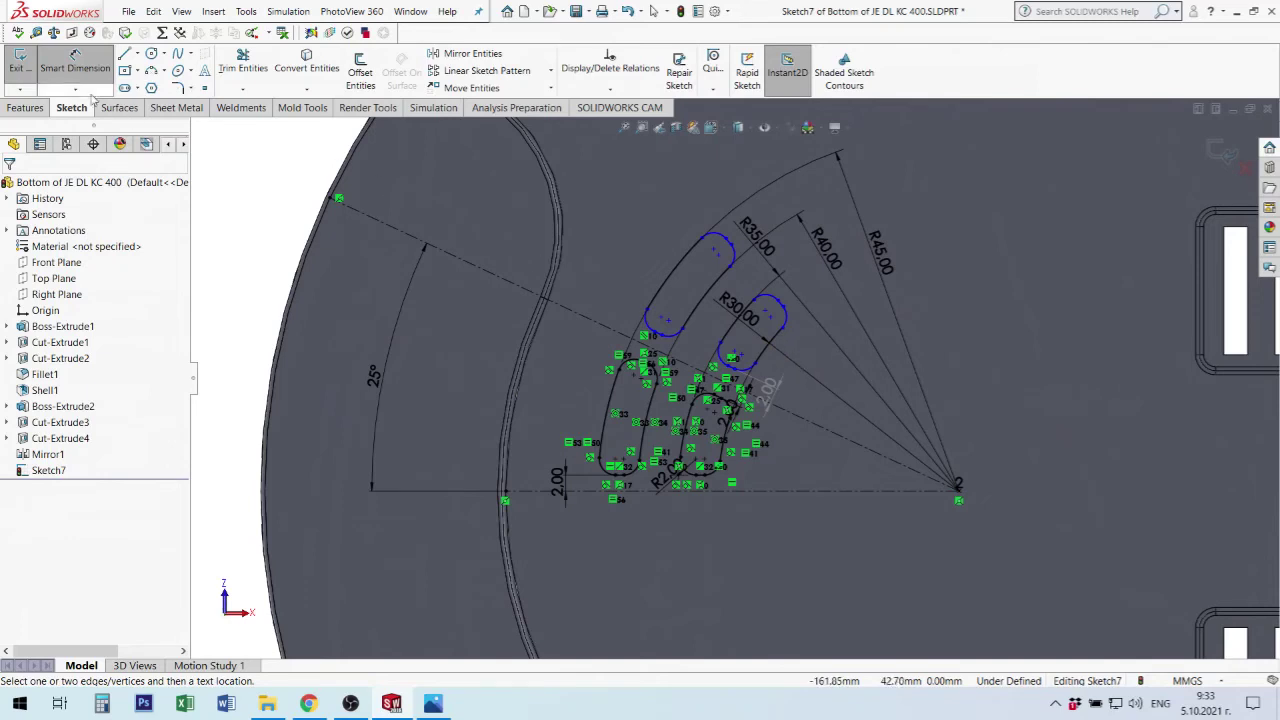
Extruded-cut the slot sketch with an Up To Next end condition, creating Cut-Extrude5.
left_click(25, 107)
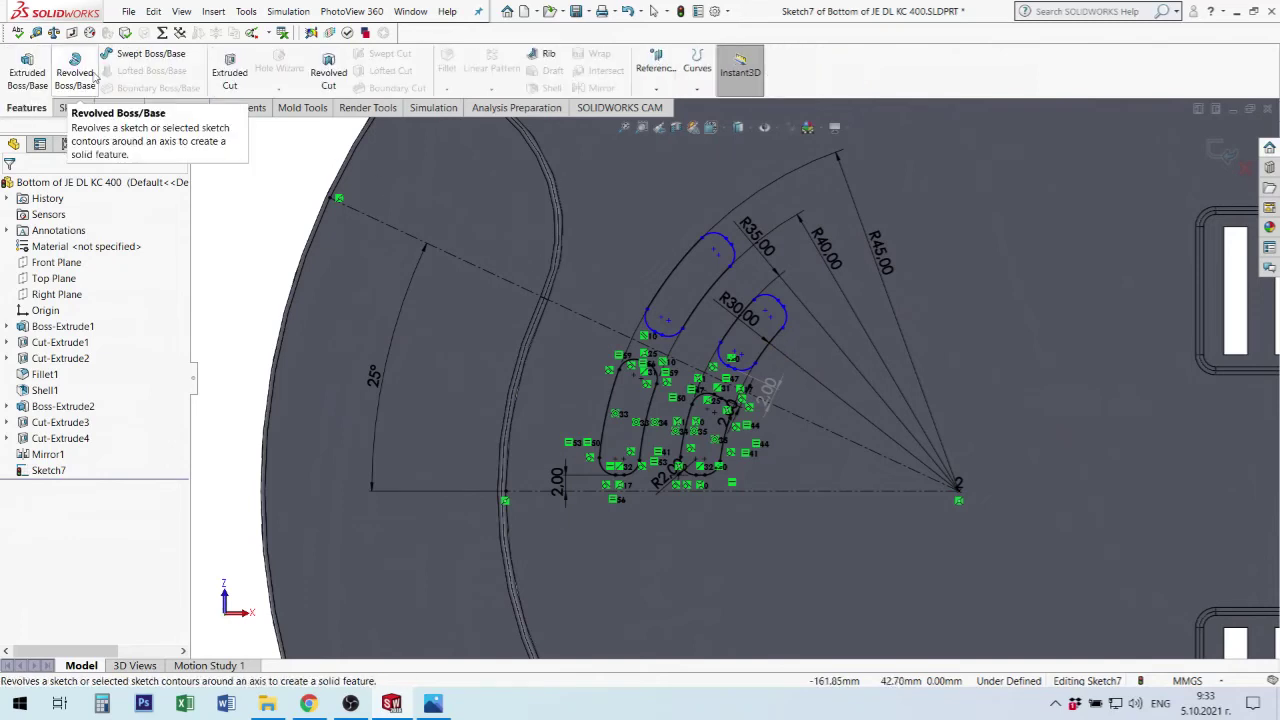
left_click(217, 72)
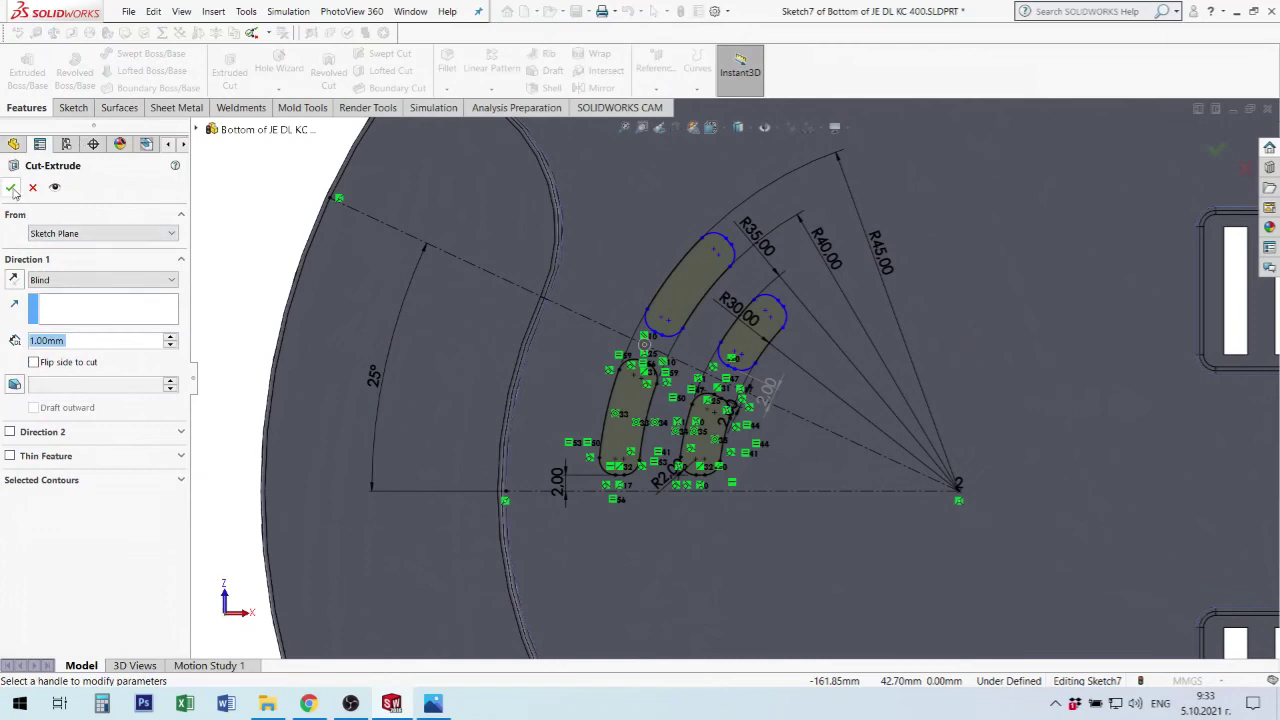
left_click(83, 282)
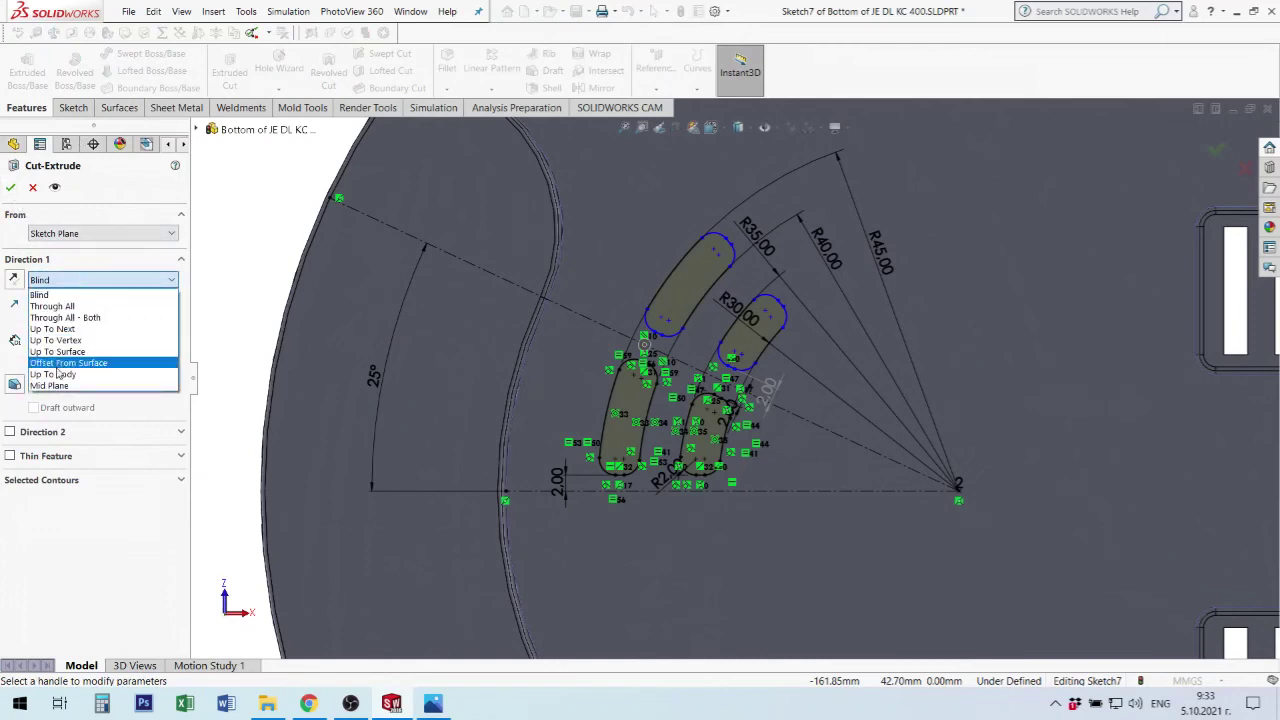
left_click(78, 330)
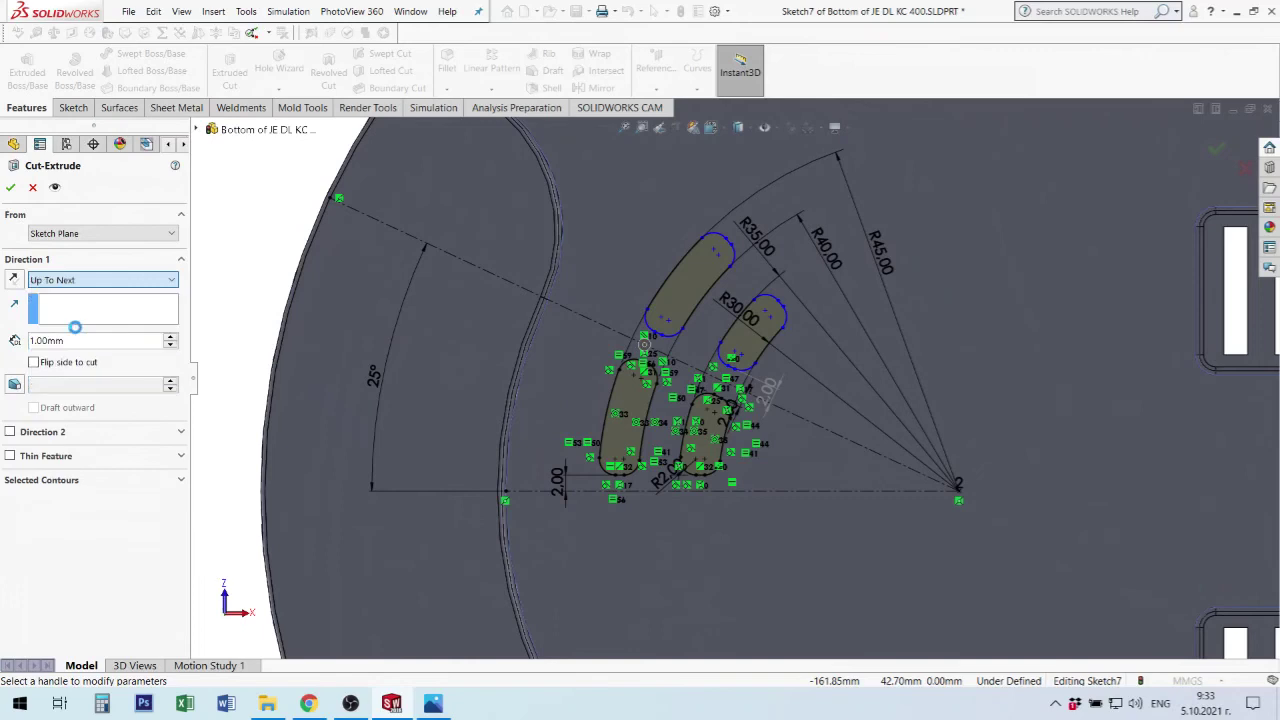
left_click(11, 187)
left_click(13, 187)
scroll(815, 432, "up", 3)
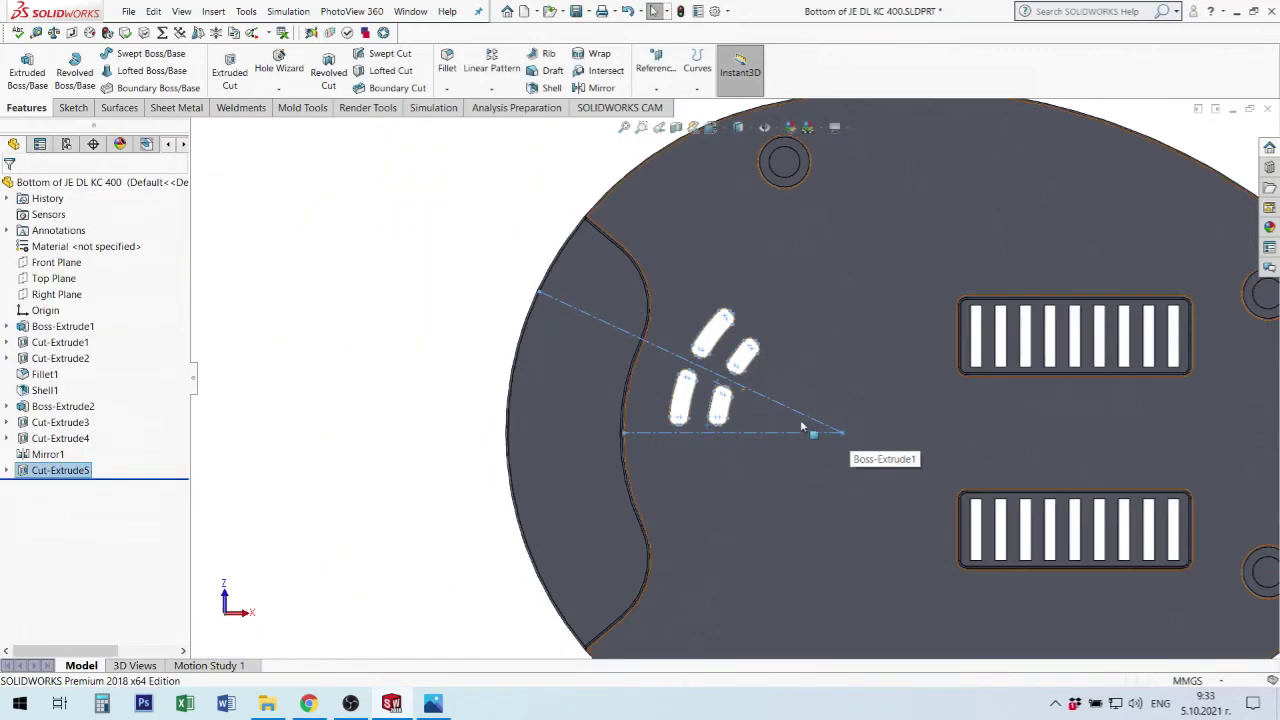
left_click(311, 300)
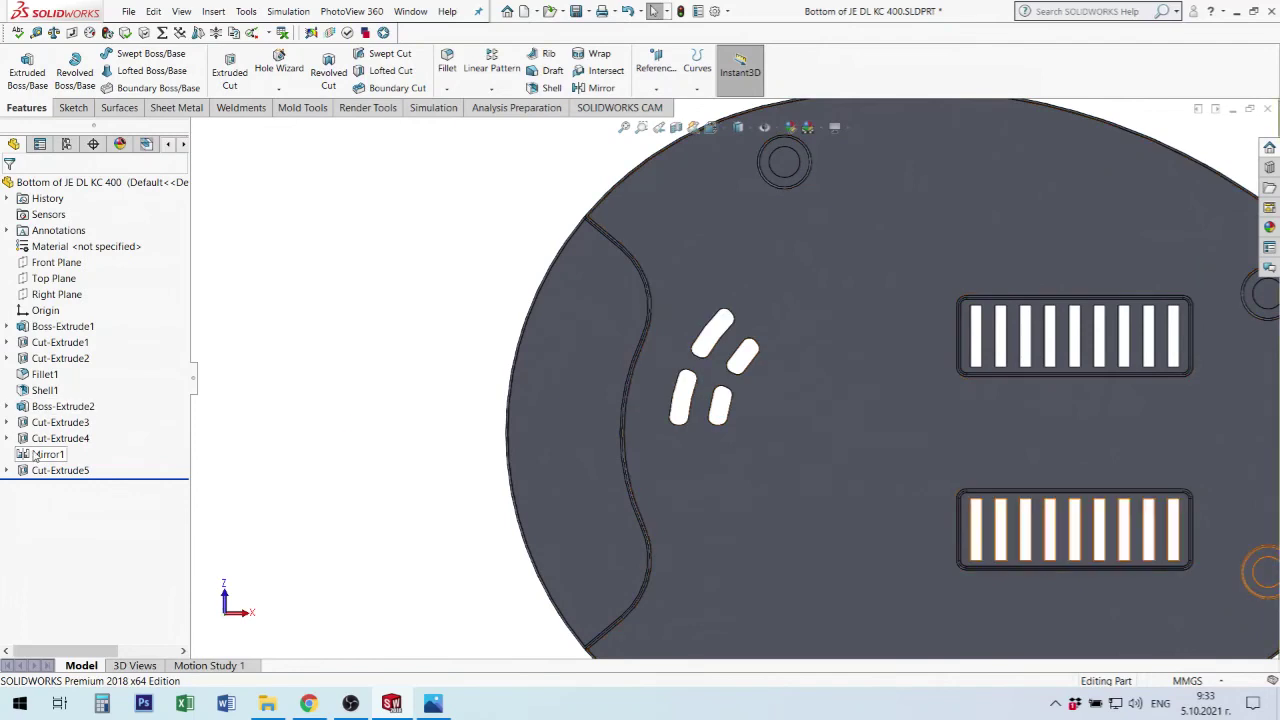
Move Mirror1 below Cut-Extrude5 in the feature tree and edit Mirror1.
left_click_drag(35, 457, 36, 480)
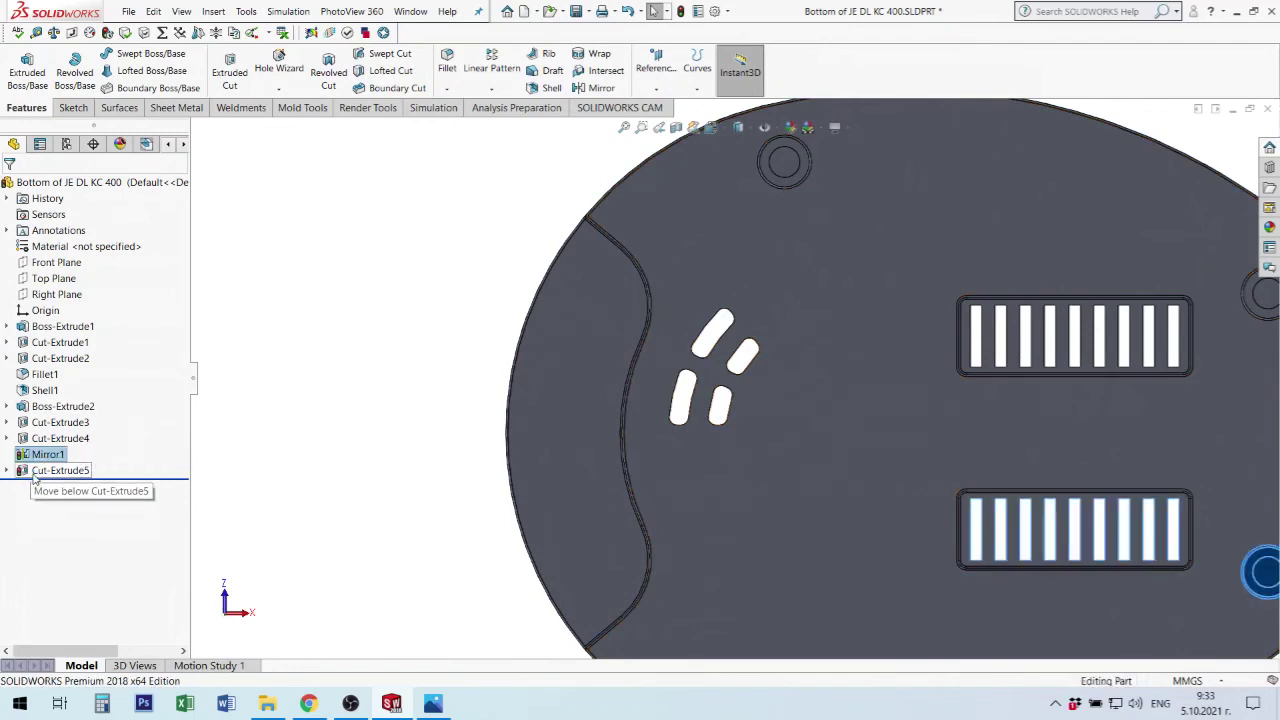
right_click(40, 455)
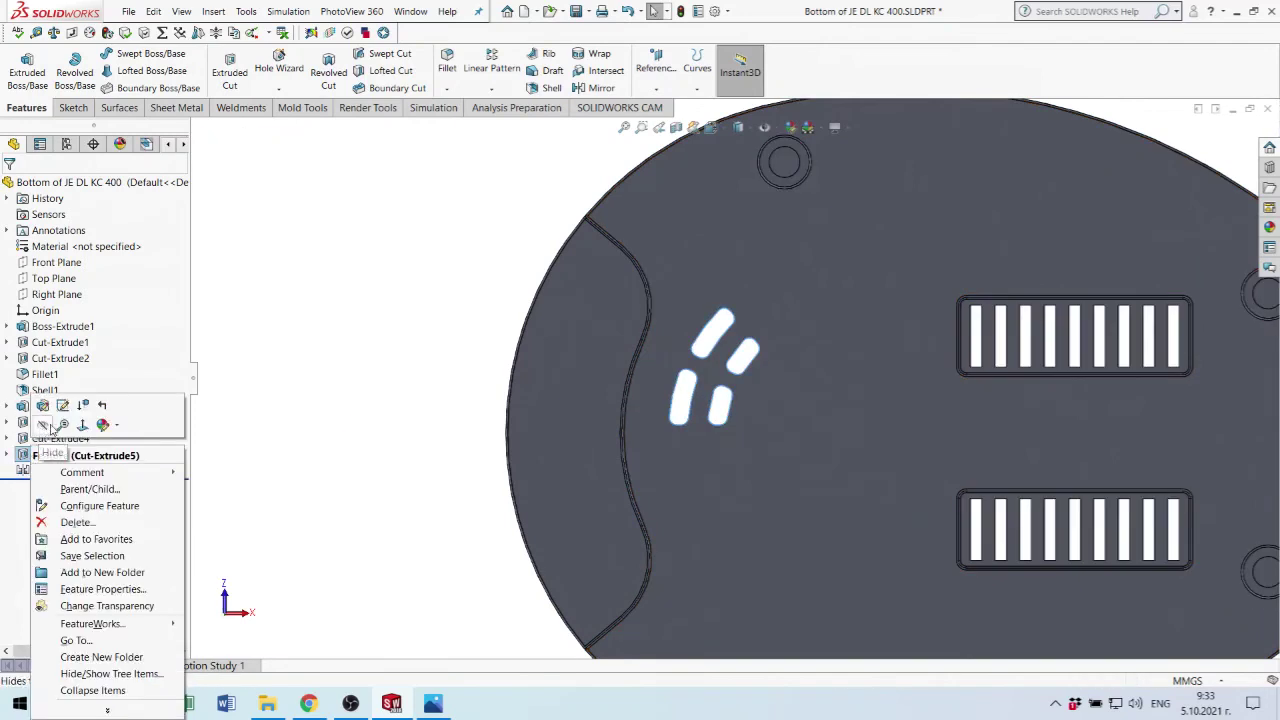
left_click(22, 472)
right_click(22, 472)
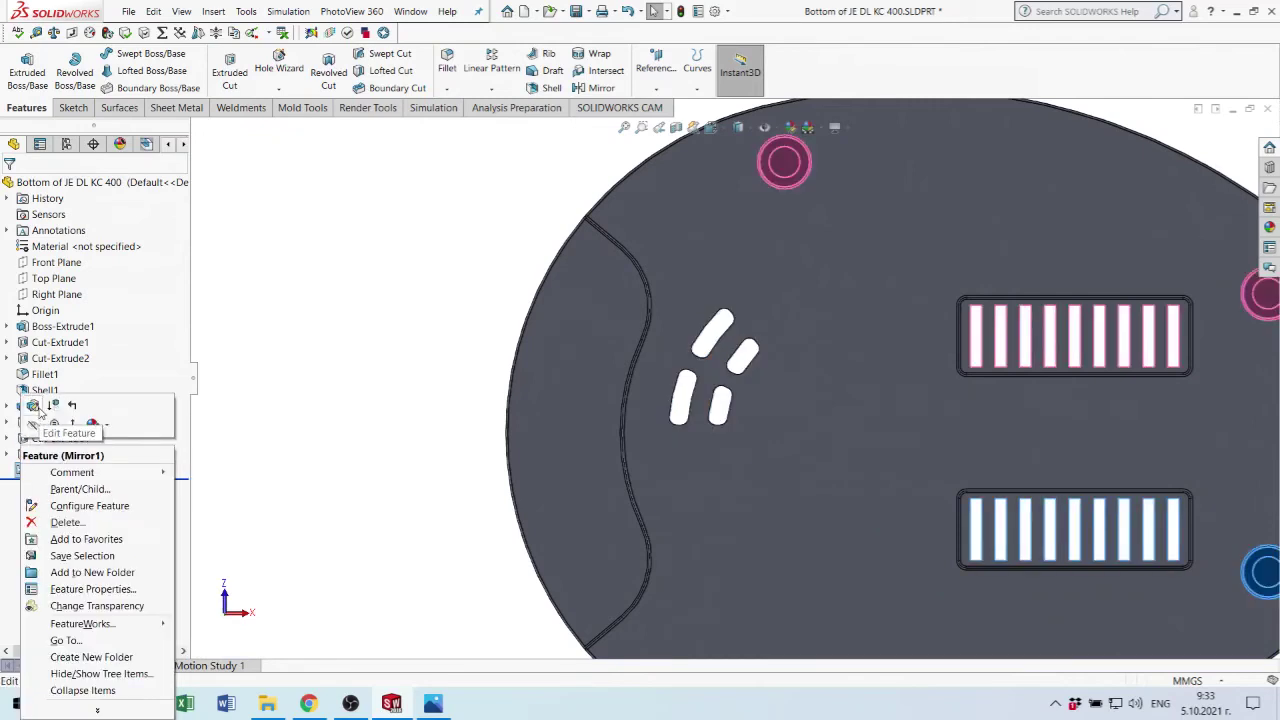
left_click(35, 408)
Add Cut-Extrude5 to Mirror1's features to mirror and confirm.
middle_click_drag(640, 334, 611, 353)
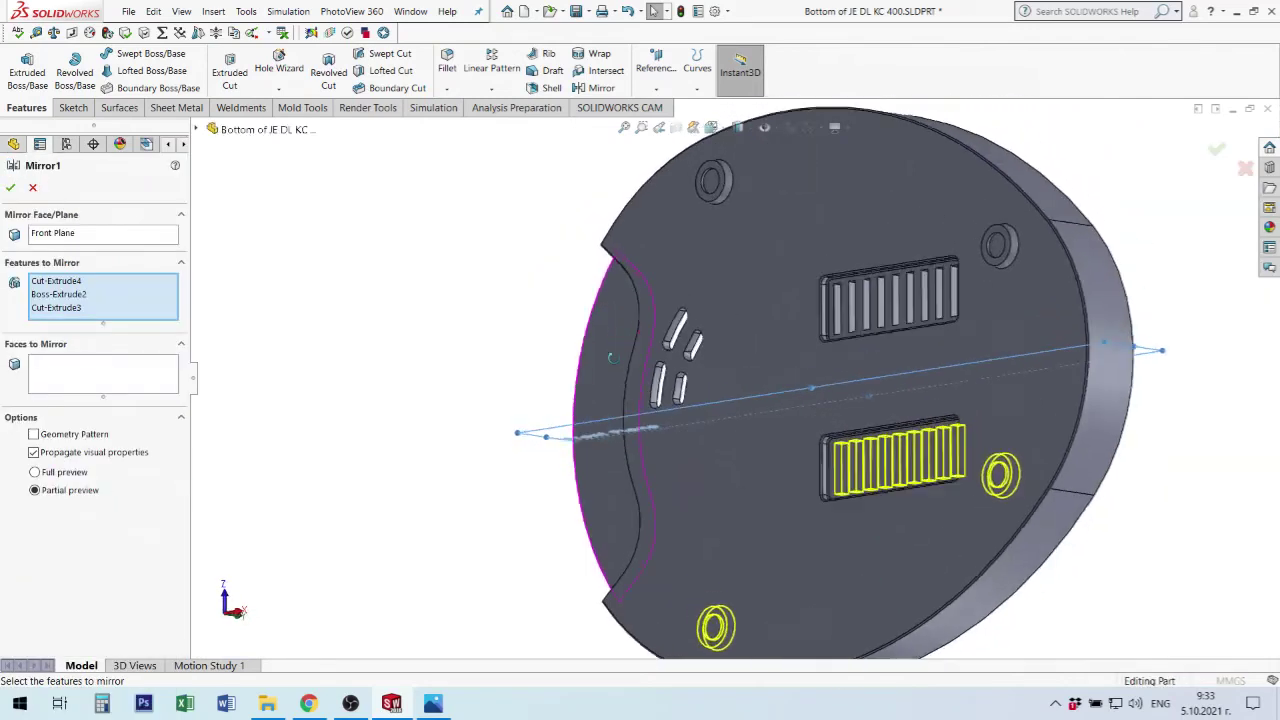
scroll(611, 353, "down", 2)
scroll(611, 353, "down", 3)
scroll(611, 353, "down", 3)
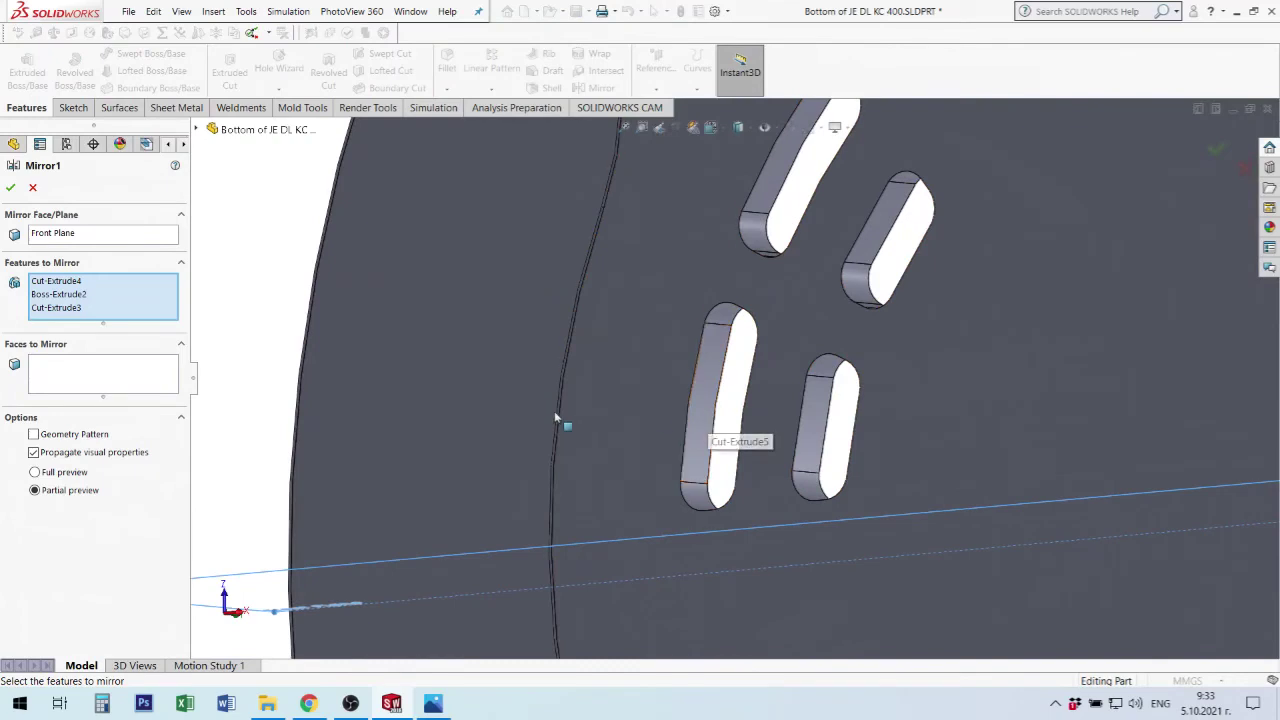
scroll(700, 430, "up", 2)
scroll(728, 410, "up", 2)
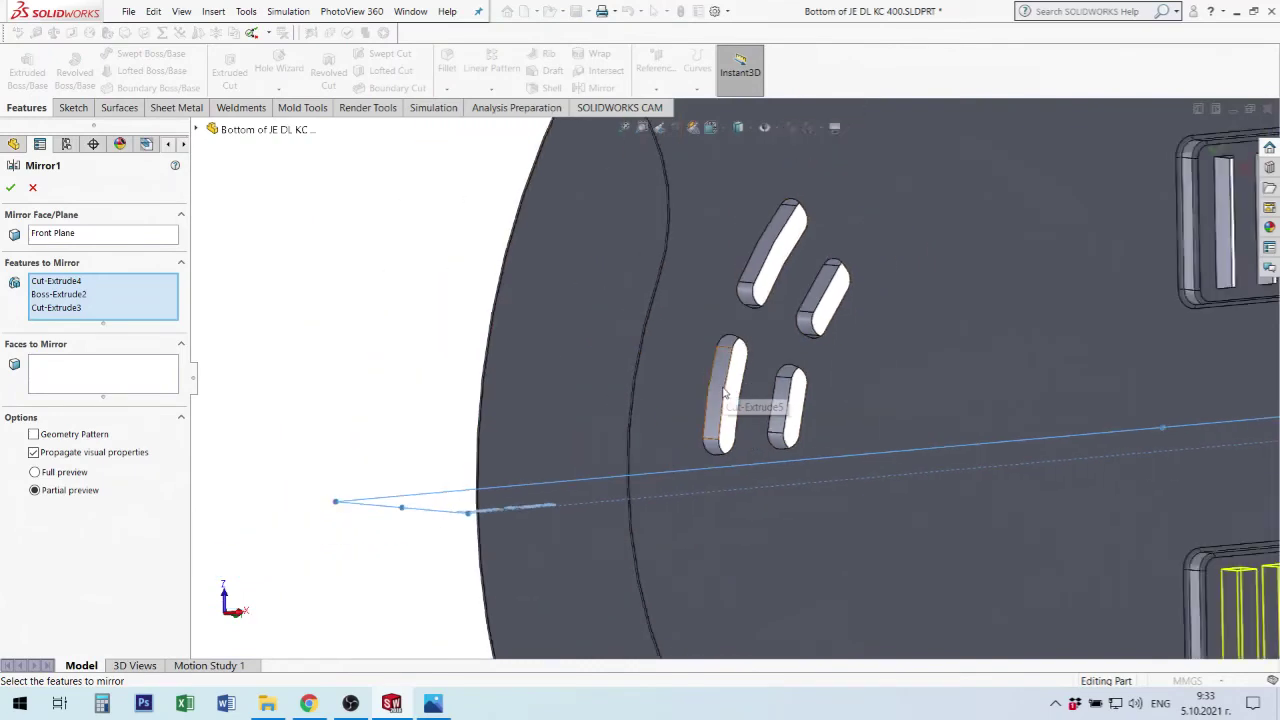
left_click(199, 130)
left_click(283, 402)
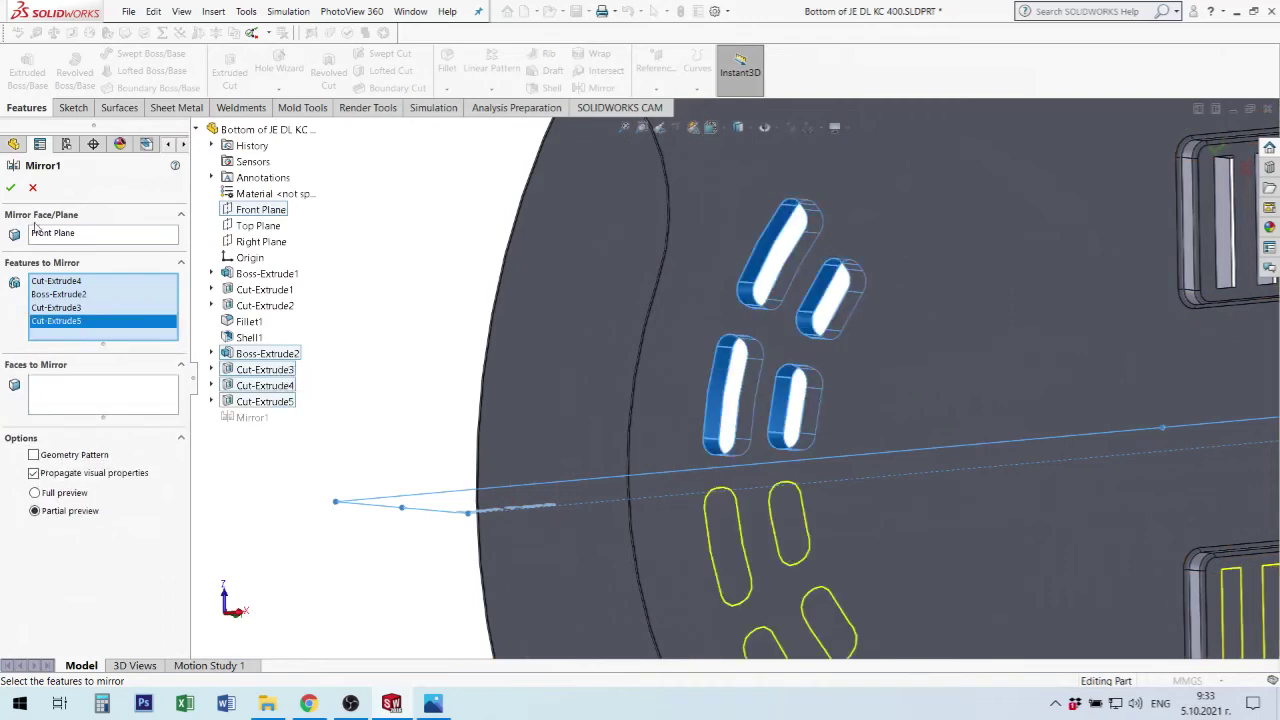
left_click(9, 185)
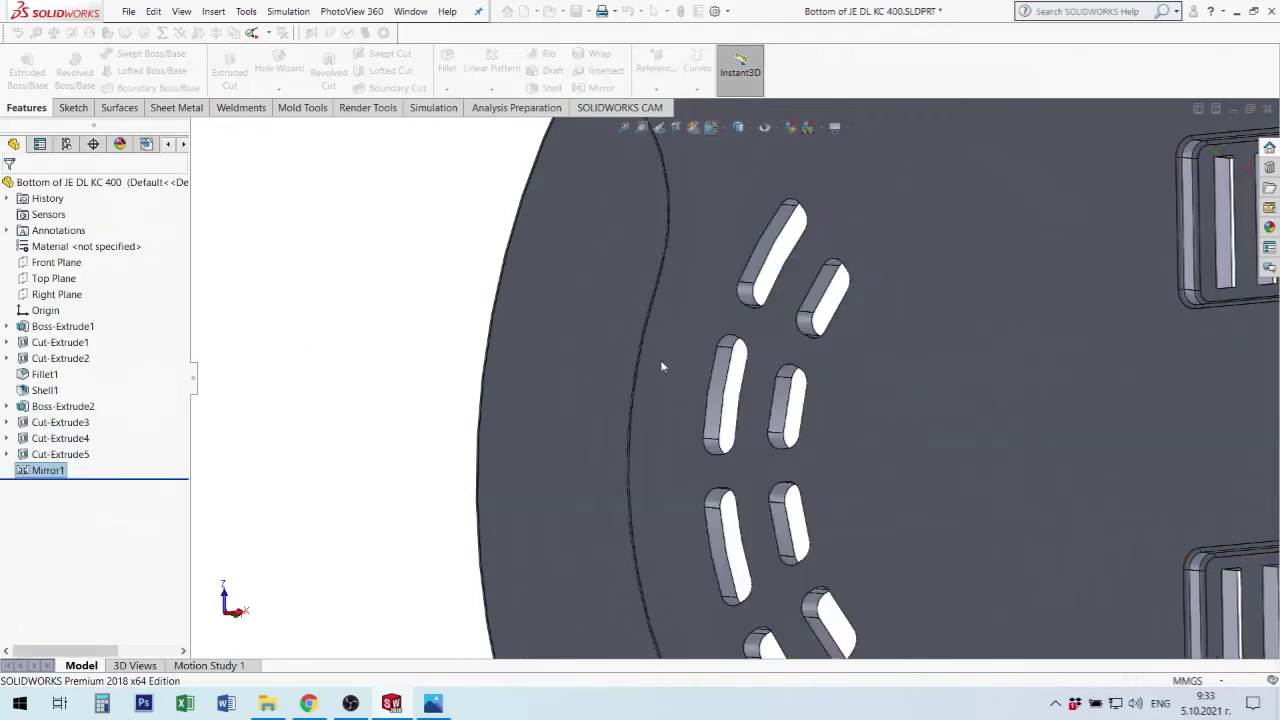
Save Bottom of JE DL KC 400.SLDPRT and close the document.
scroll(935, 422, "up", 3)
scroll(935, 422, "up", 3)
middle_click_drag(854, 374, 883, 476)
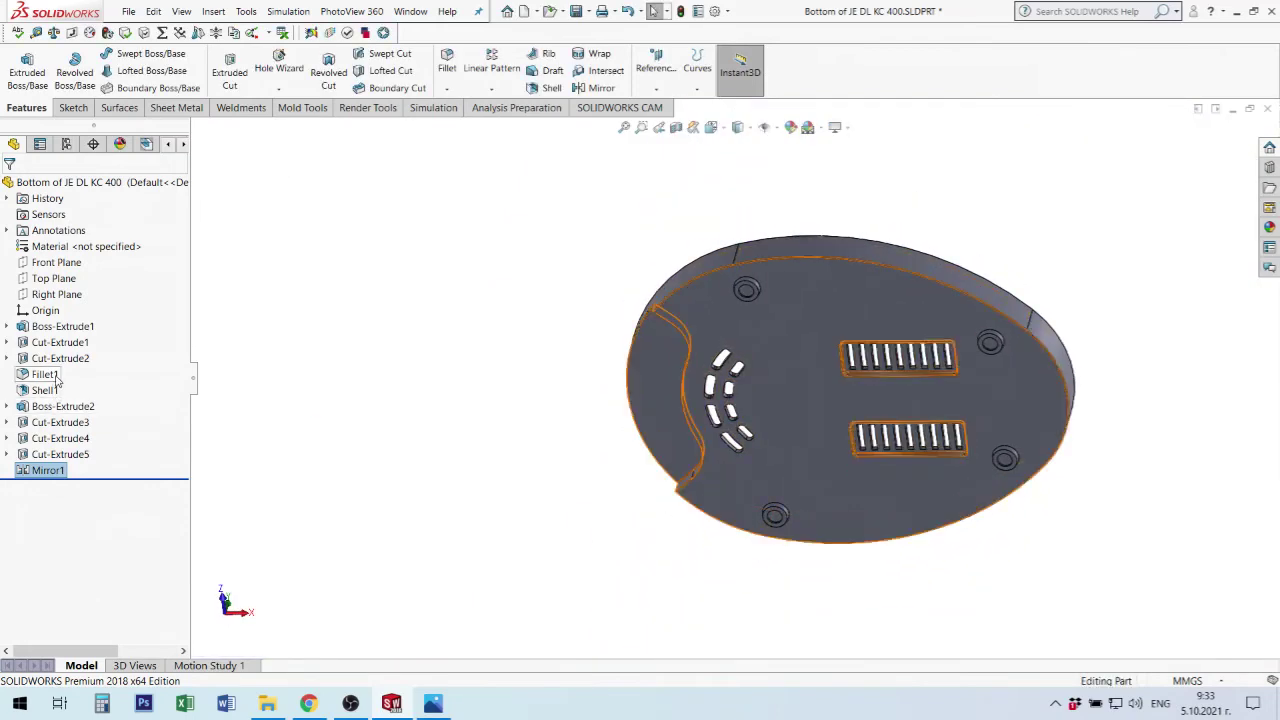
mouse_move(860, 440)
middle_mouse_down()
mouse_move(891, 514)
mouse_move(997, 589)
mouse_move(969, 571)
mouse_move(940, 586)
mouse_move(951, 600)
mouse_move(948, 590)
middle_mouse_up()
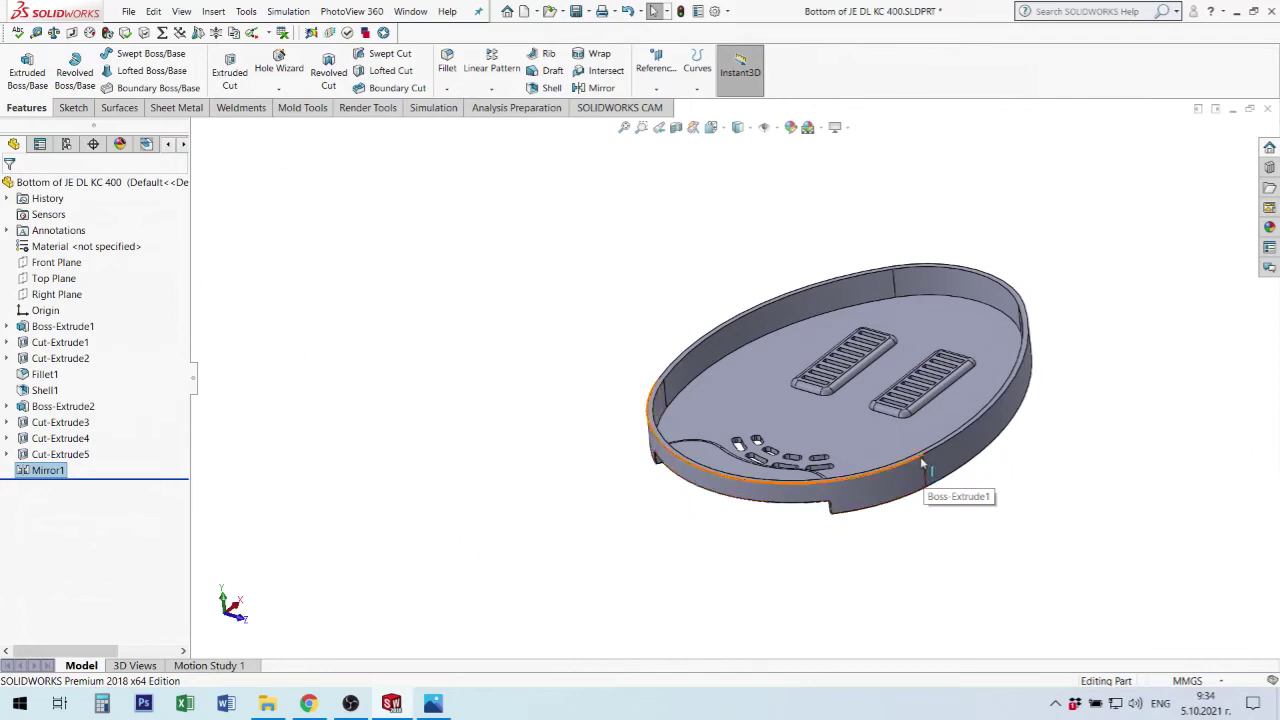
key("ctrl+s")
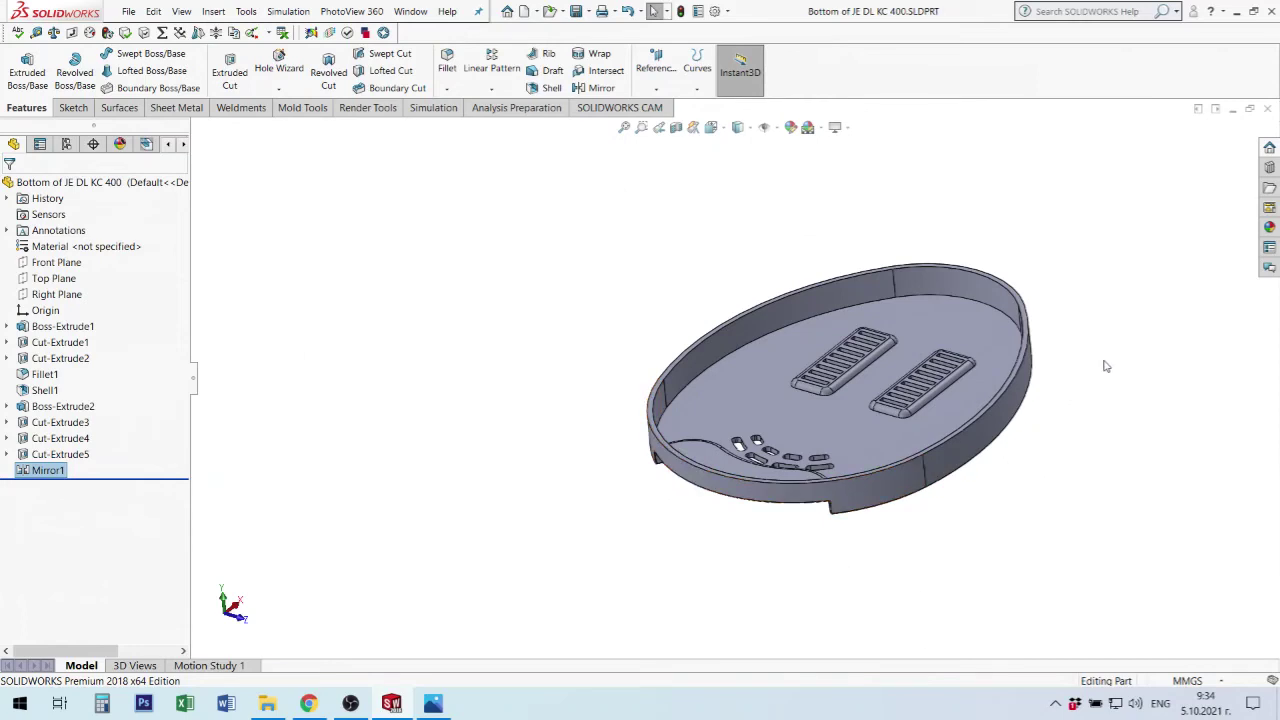
left_click(1267, 108)
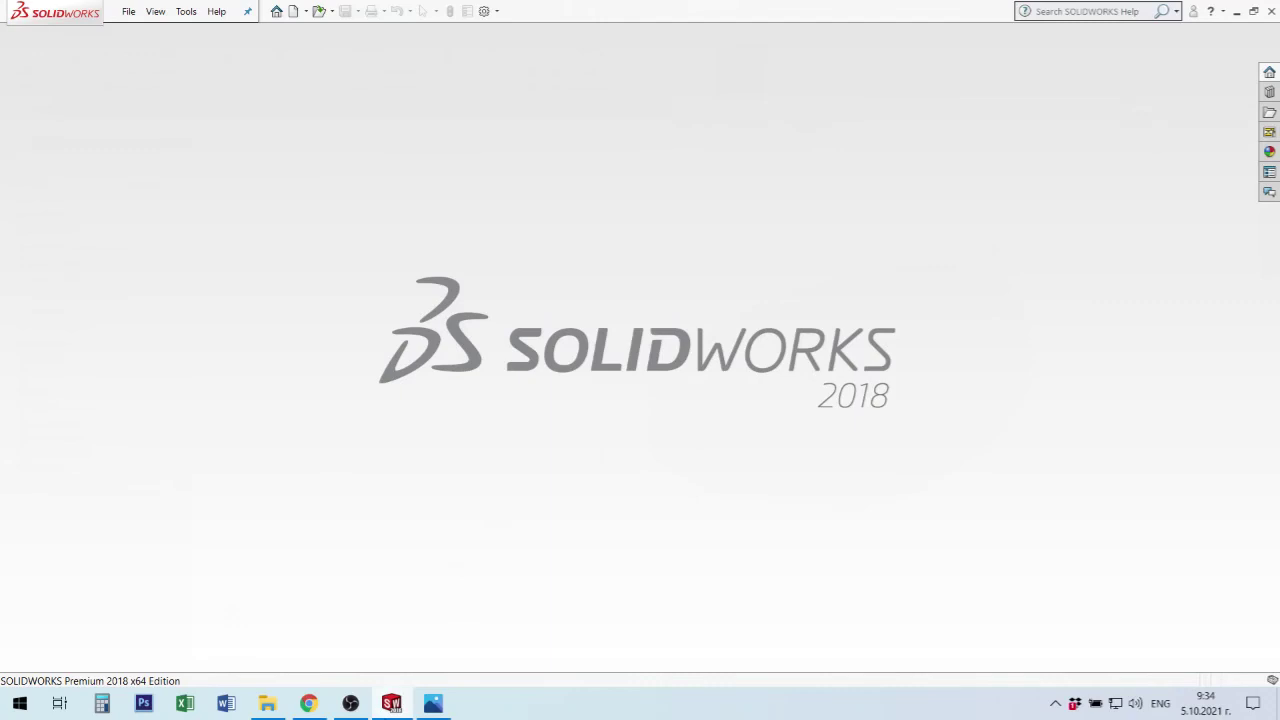
left_click(309, 704)
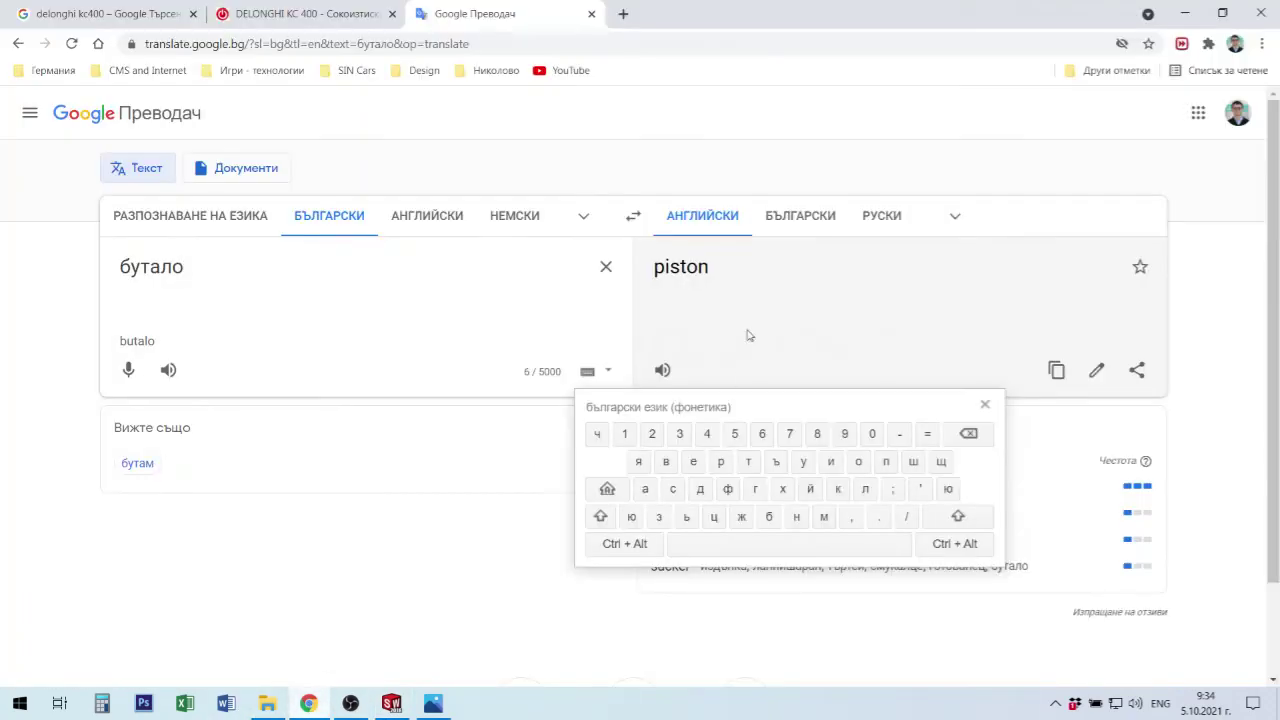
left_click(1192, 12)
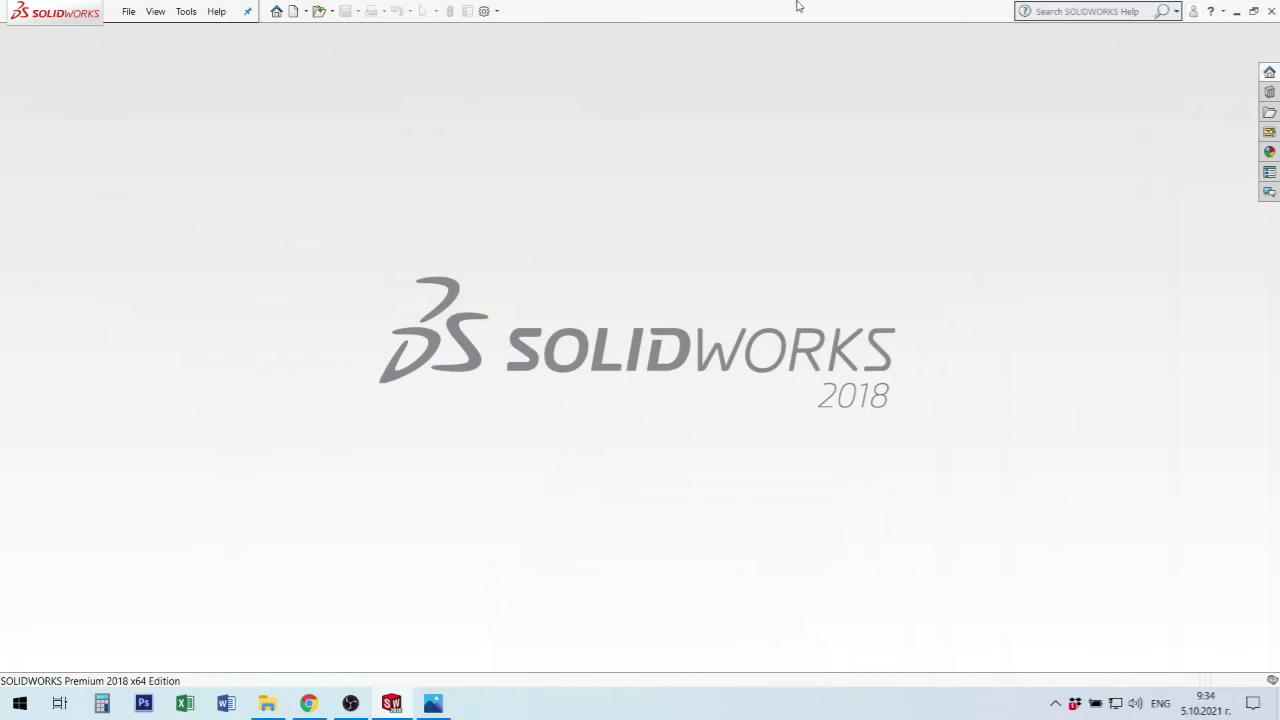
left_click(294, 12)
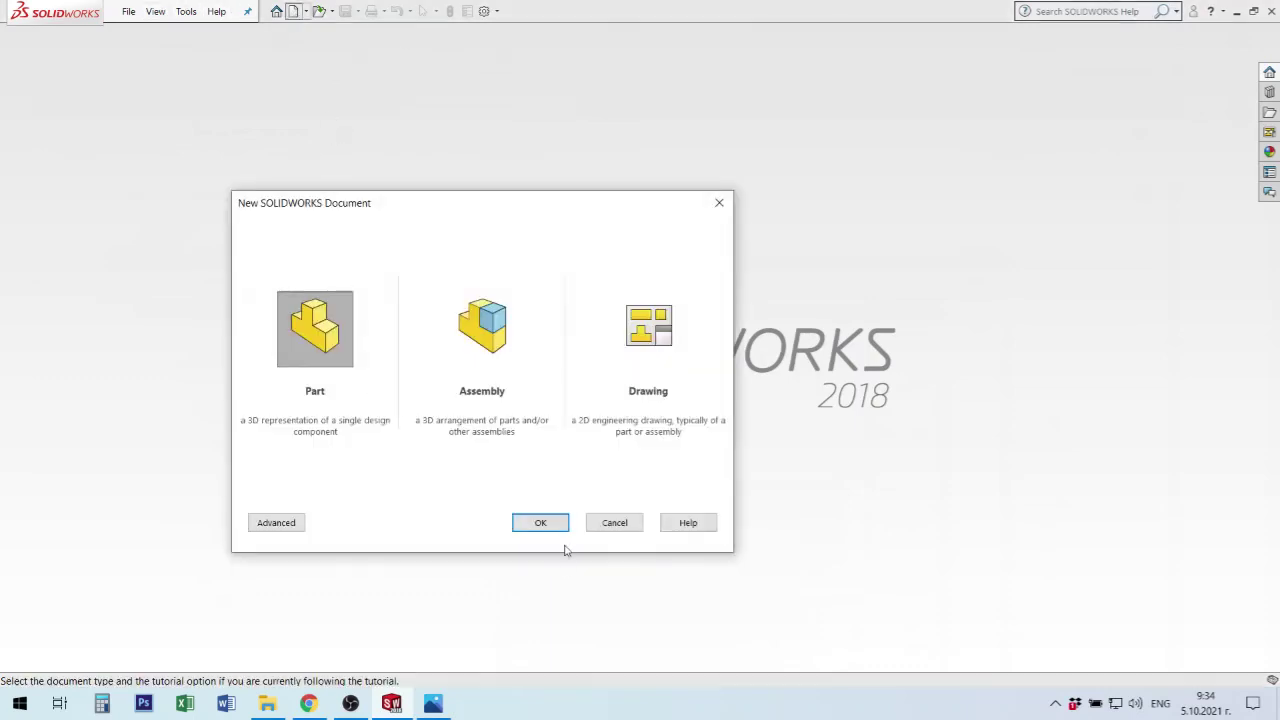
Create a new part, Part1, and start Sketch1 on its Top Plane.
left_click(551, 523)
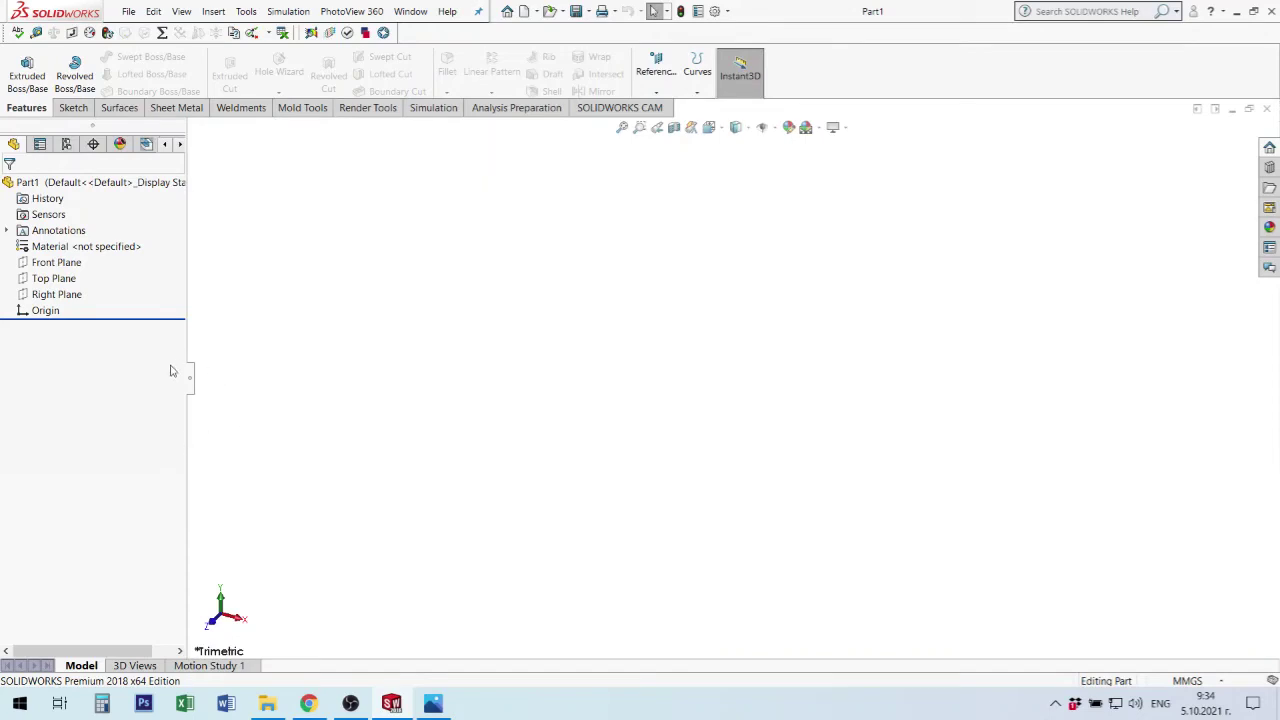
left_click(60, 281)
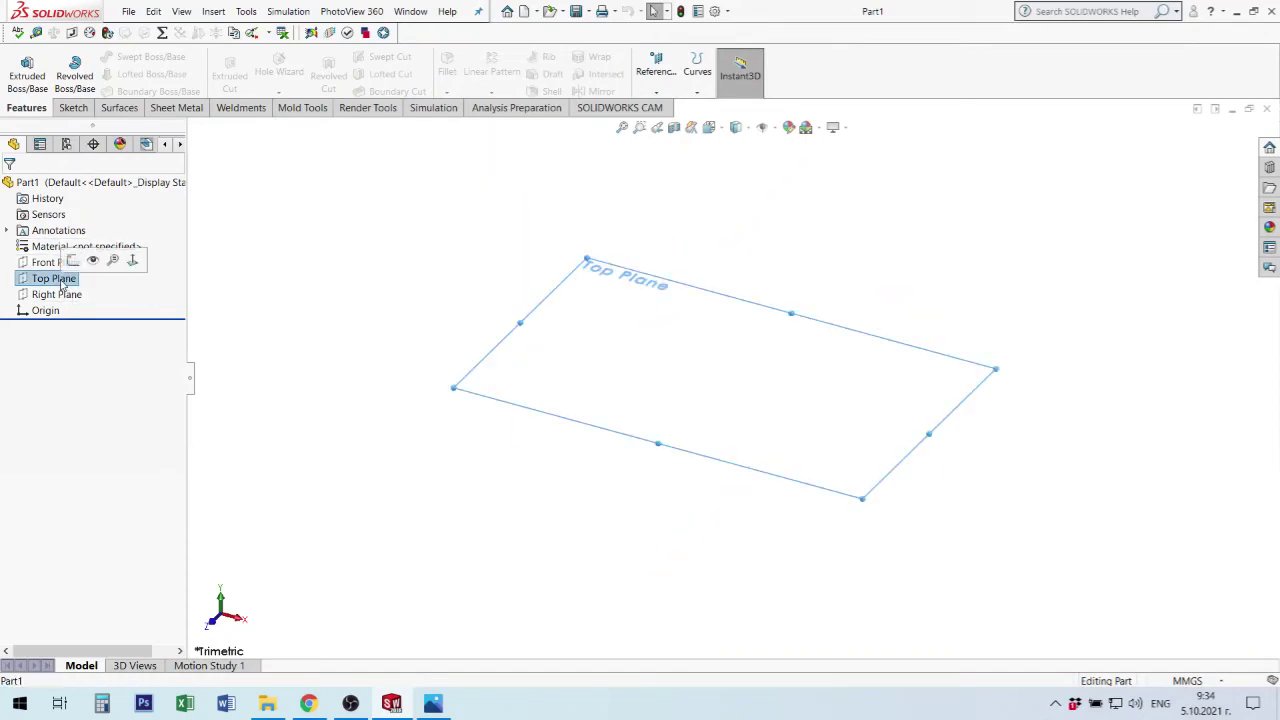
left_click(71, 261)
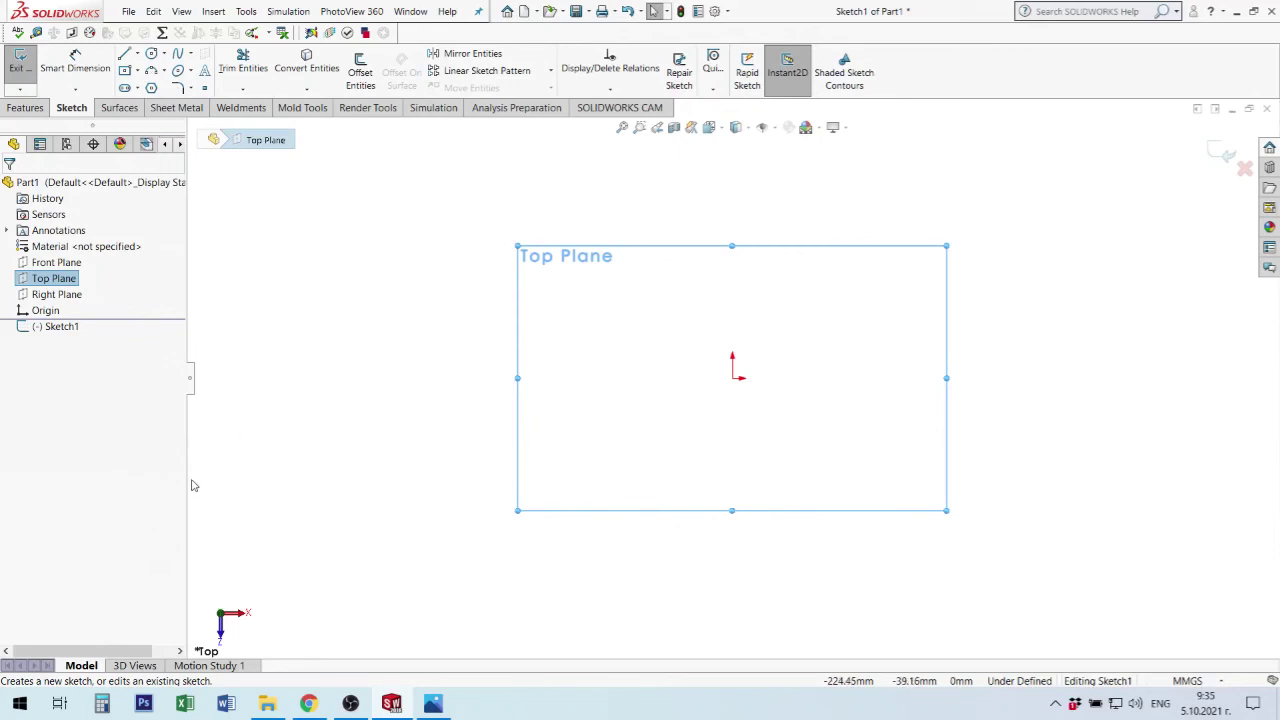
left_click(1050, 377)
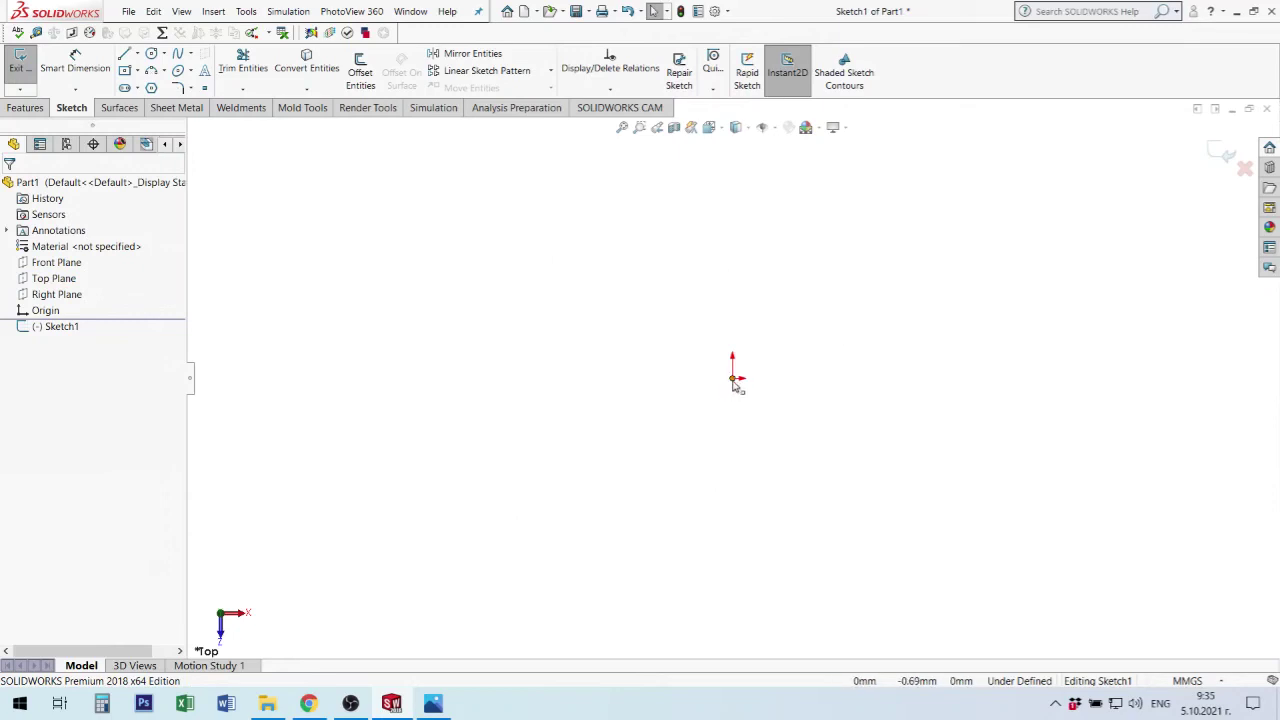
Draw a circle at the origin and one 19.79 mm above, then trim the top arcs.
left_click(151, 53)
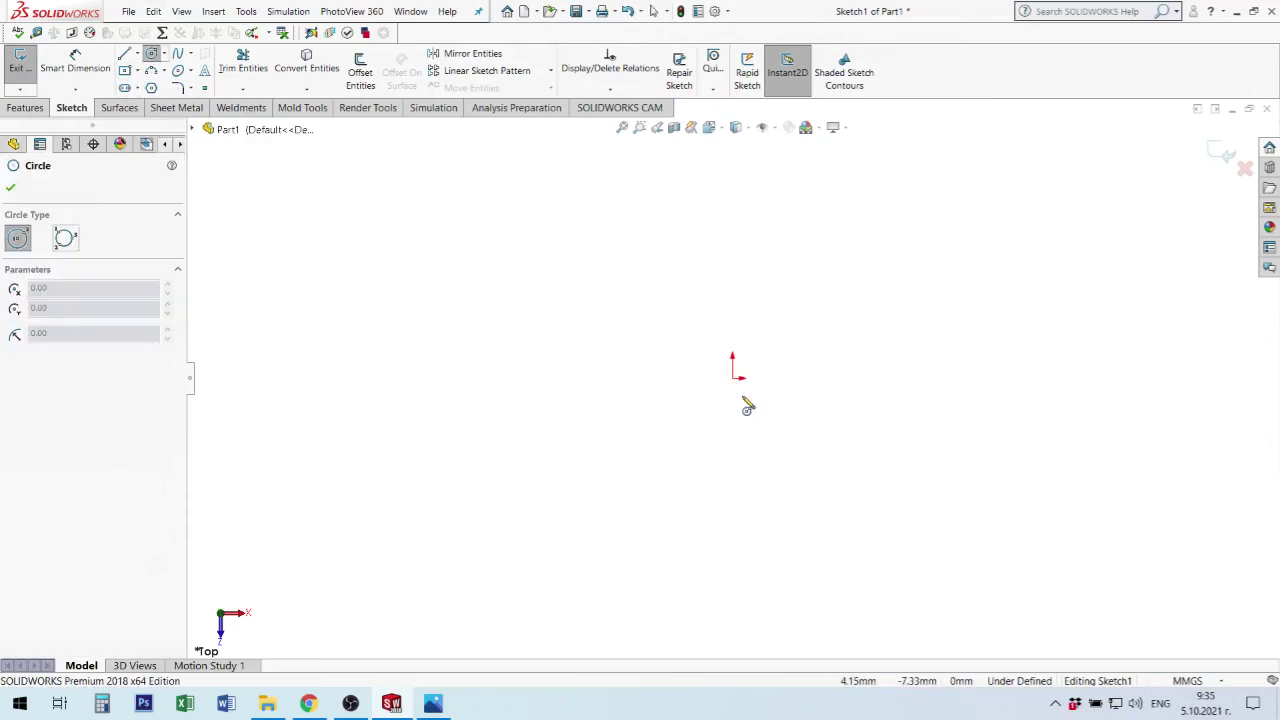
left_click_drag(735, 380, 830, 457)
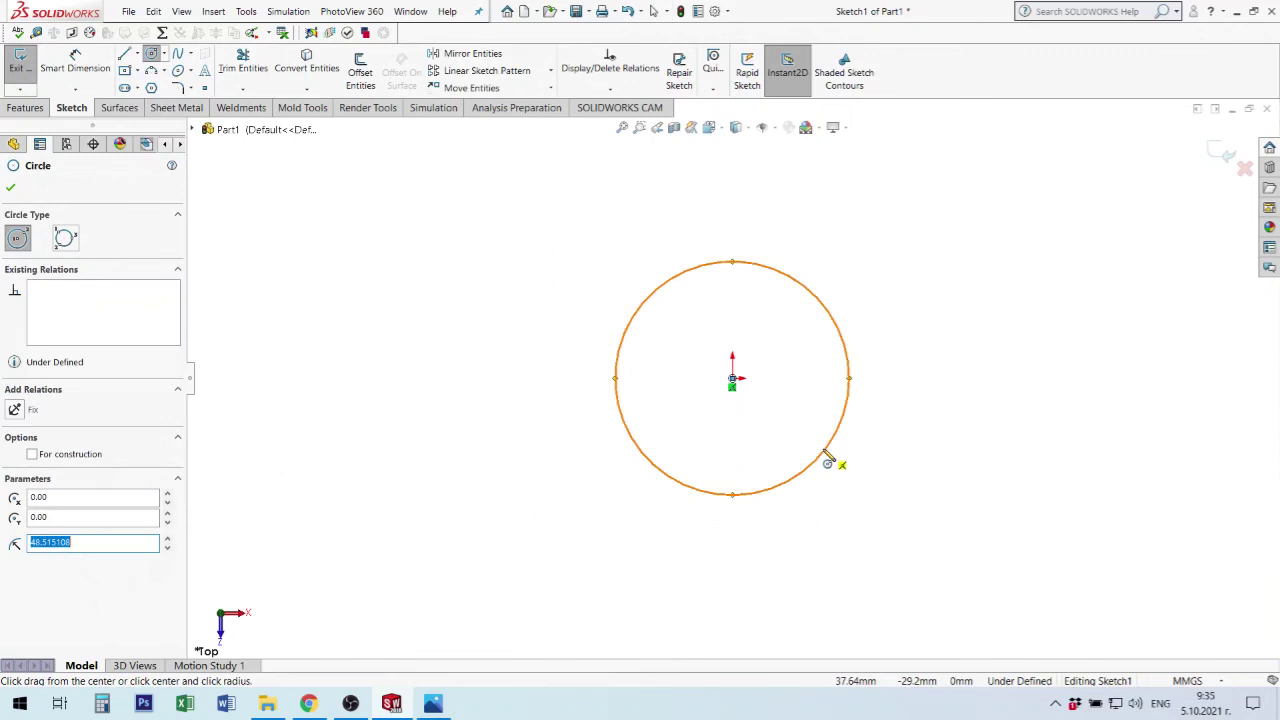
left_click_drag(732, 330, 776, 425)
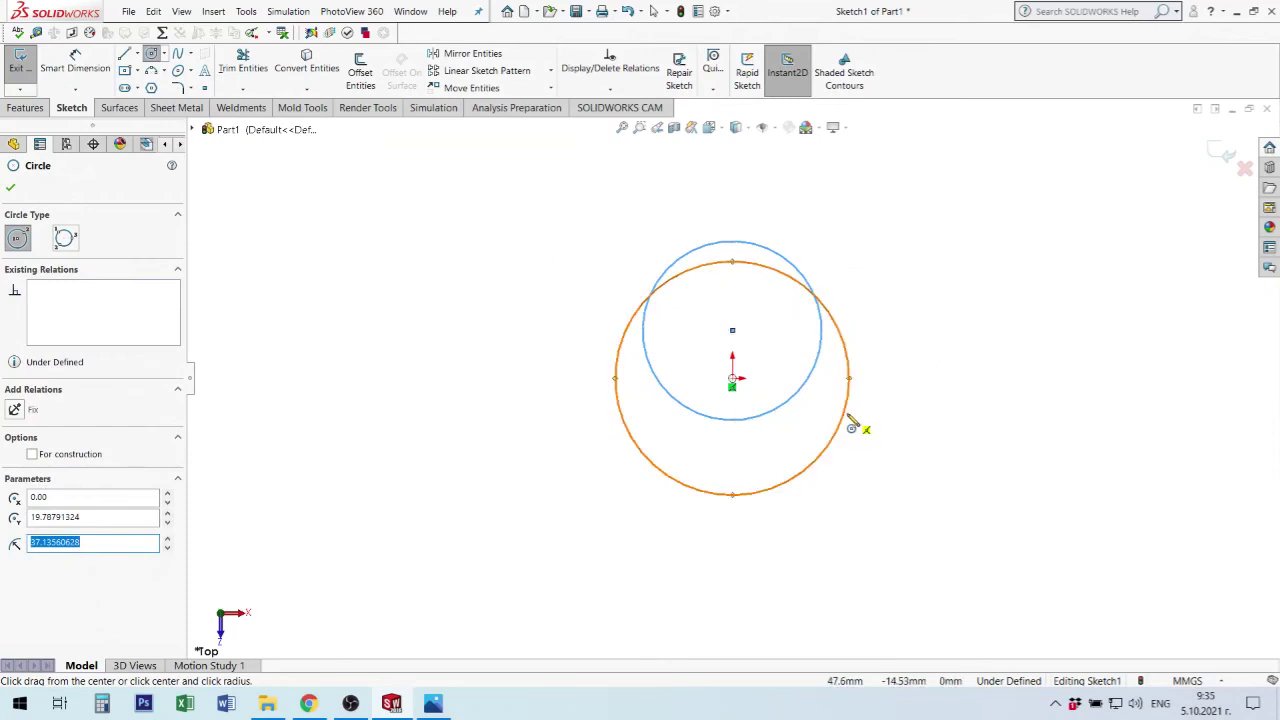
left_click(255, 65)
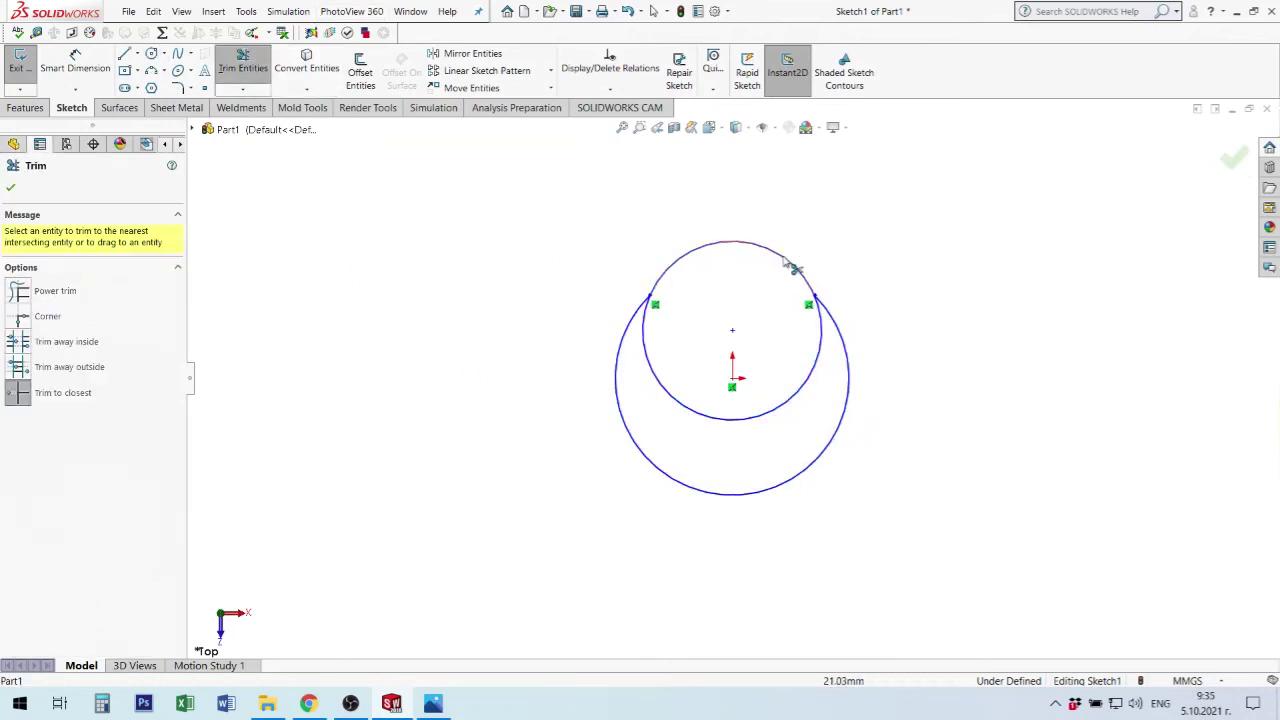
left_click(788, 259)
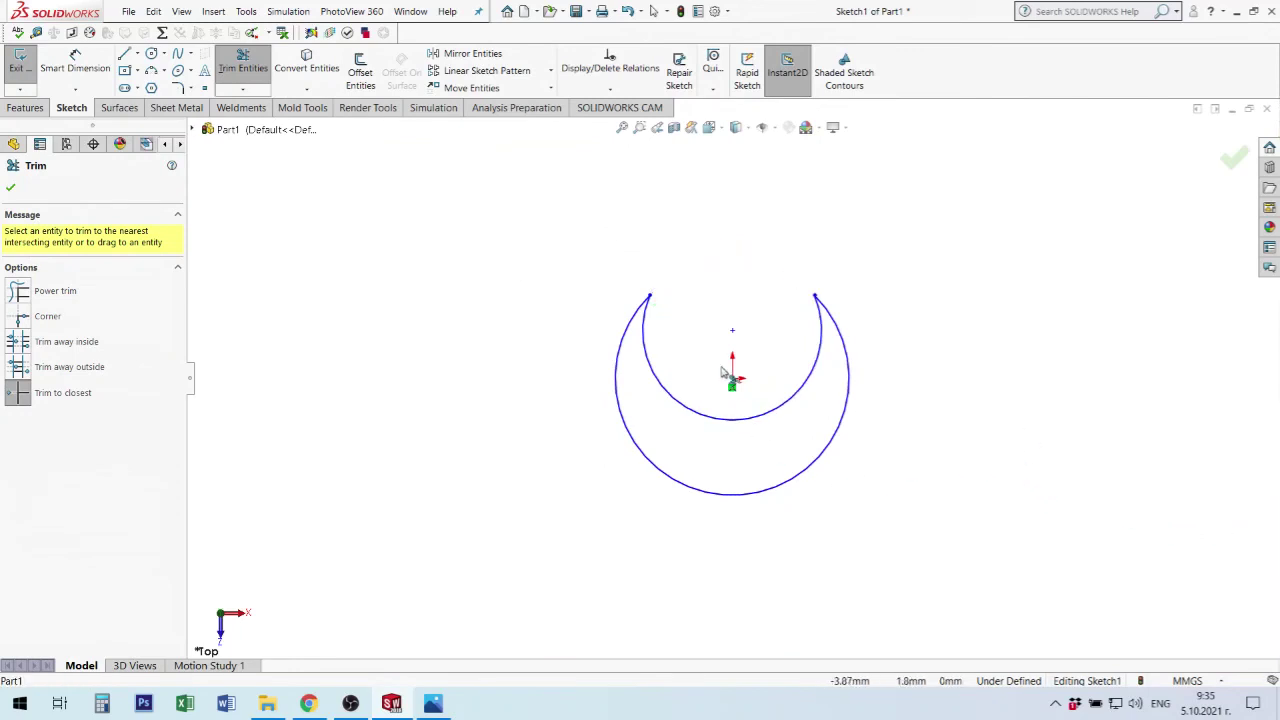
key("Escape")
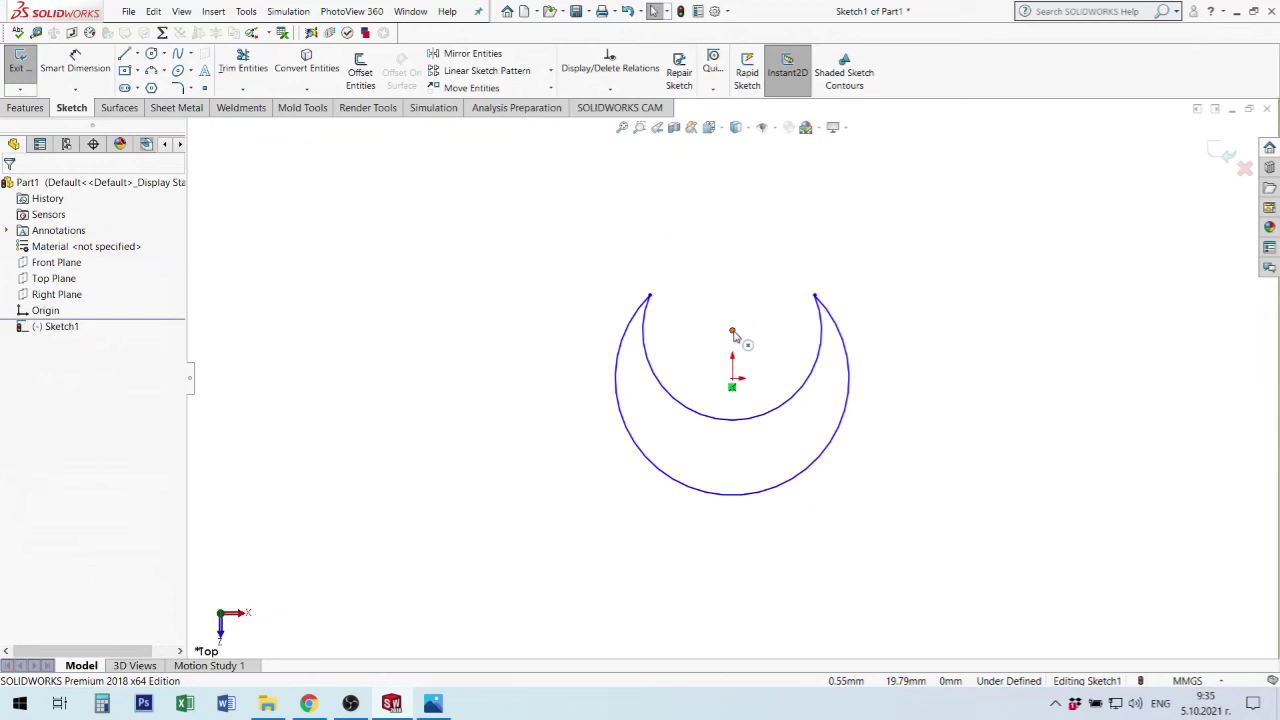
Add a Vertical relation between the origin and the inner arc's centre point.
left_click(732, 331)
left_click(734, 388, "ctrl")
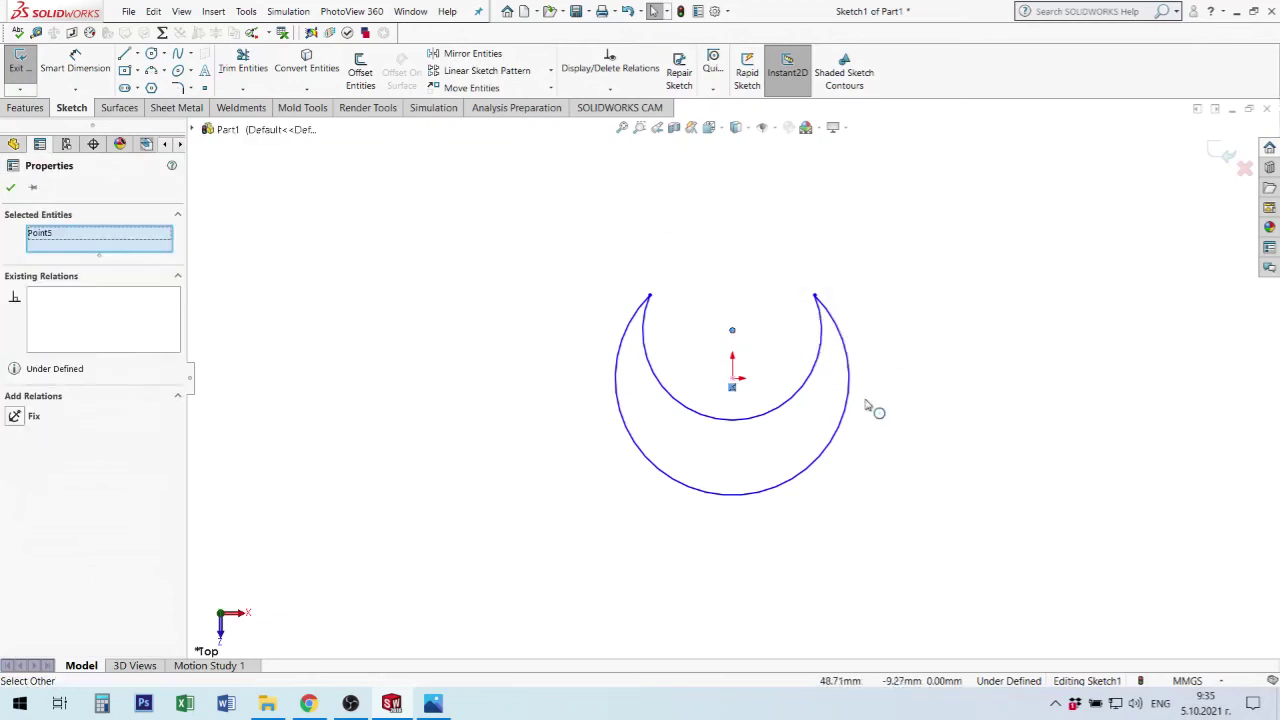
key("Escape")
left_click(733, 386)
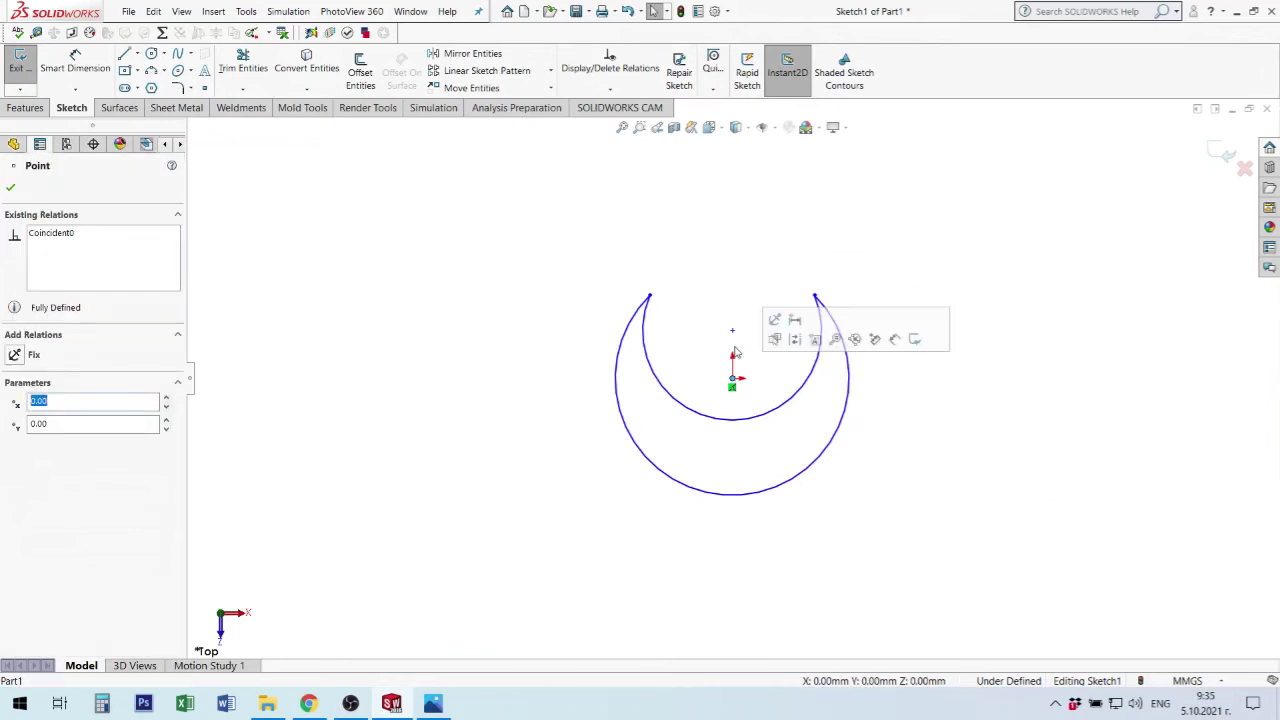
left_click(733, 333, "ctrl")
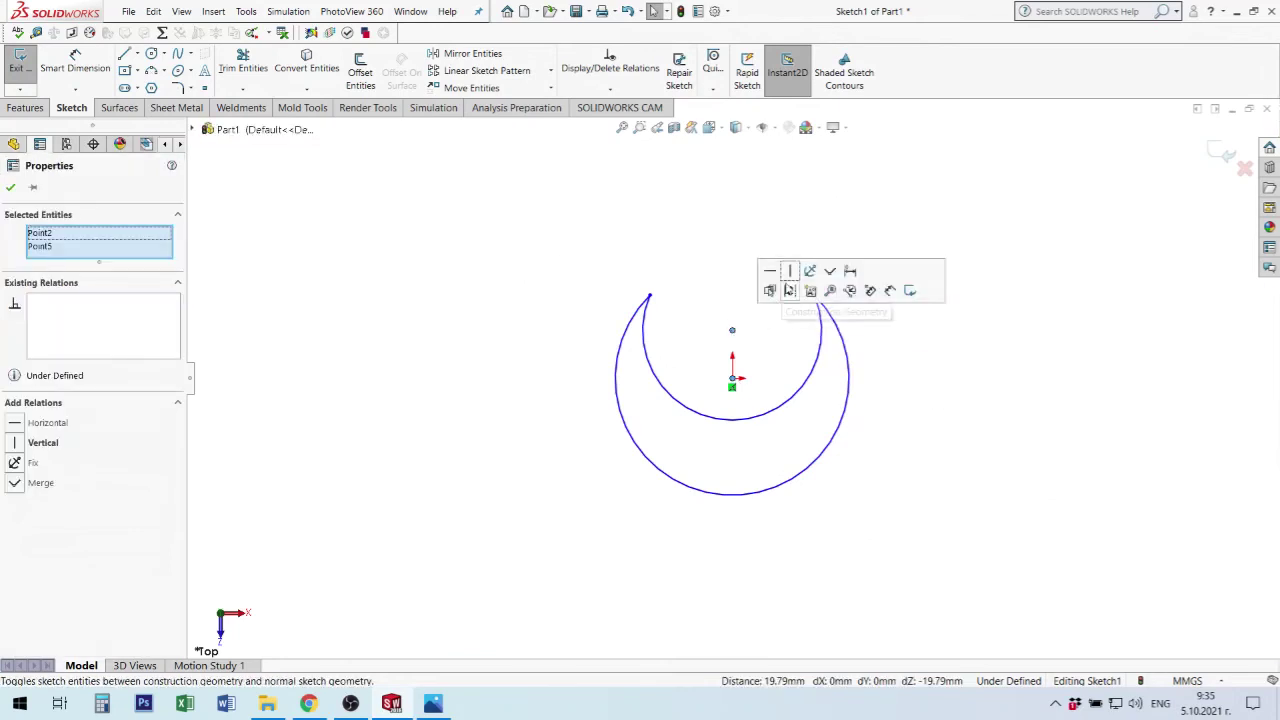
left_click(794, 280)
key("Escape")
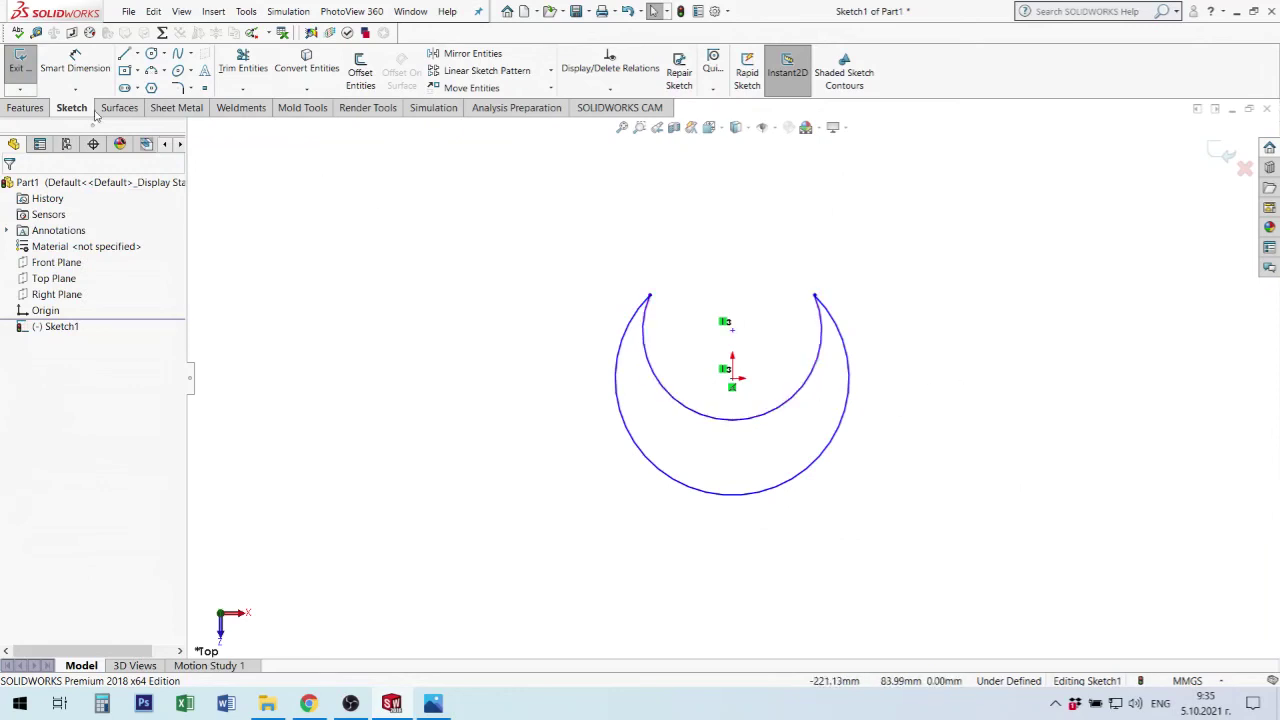
Draw a vertical construction centerline from the inner arc's bottom down to the outer arc.
left_click(128, 57)
left_click(137, 53)
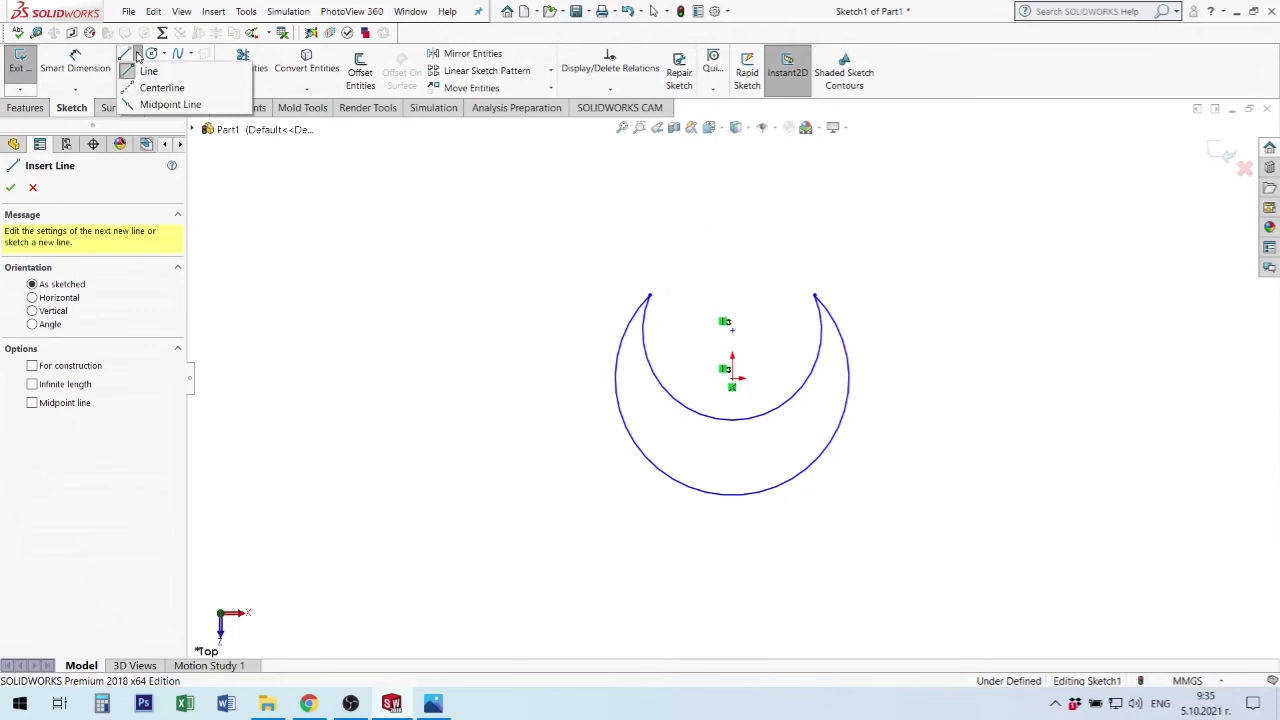
left_click(149, 88)
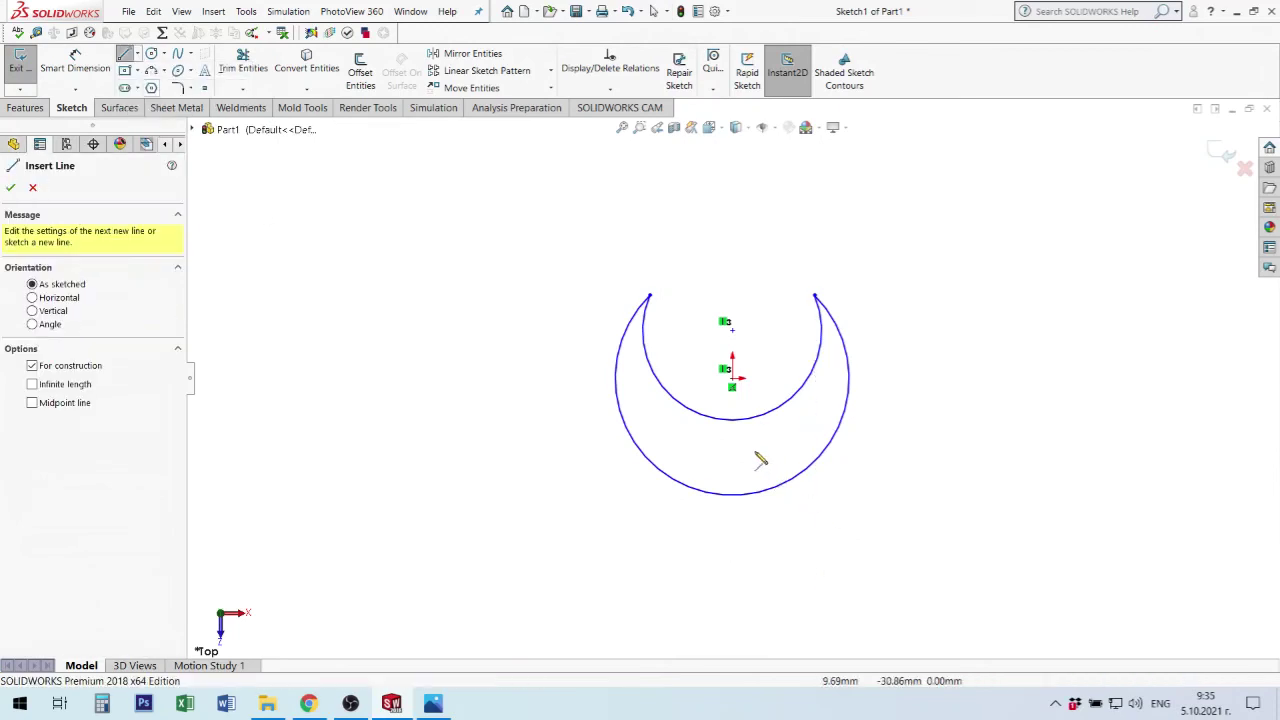
left_click(732, 421)
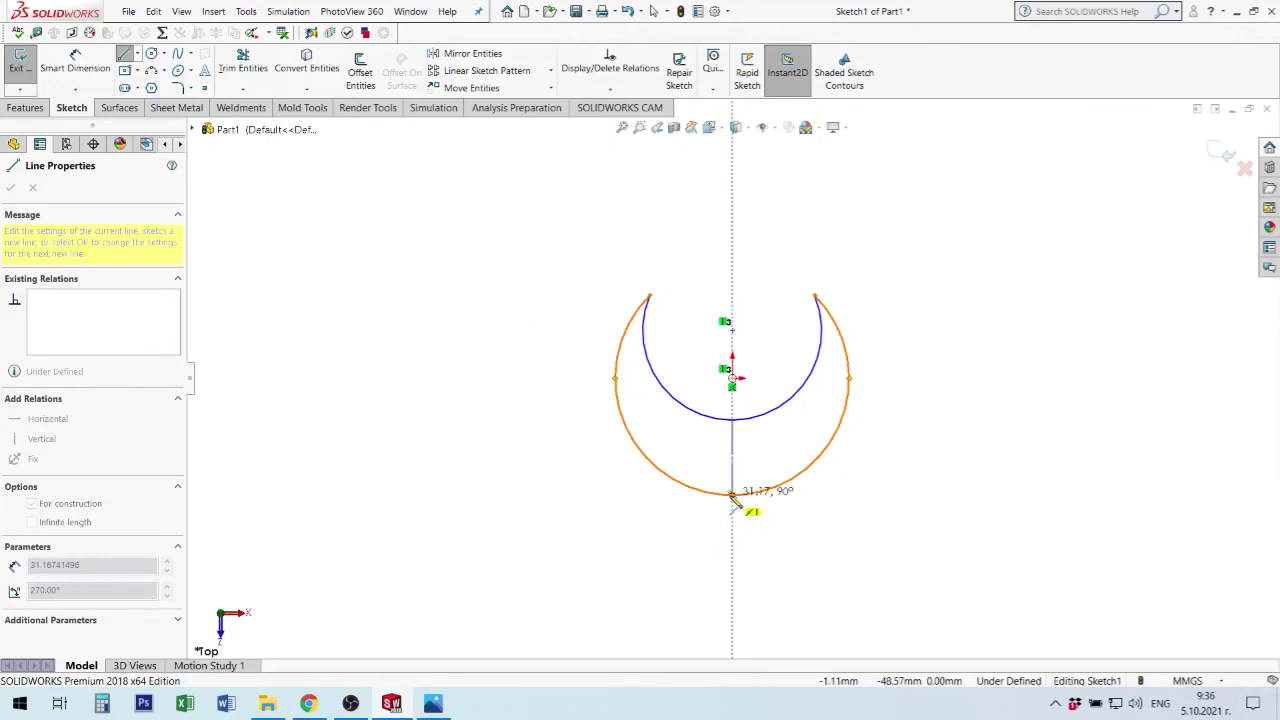
left_click(733, 495)
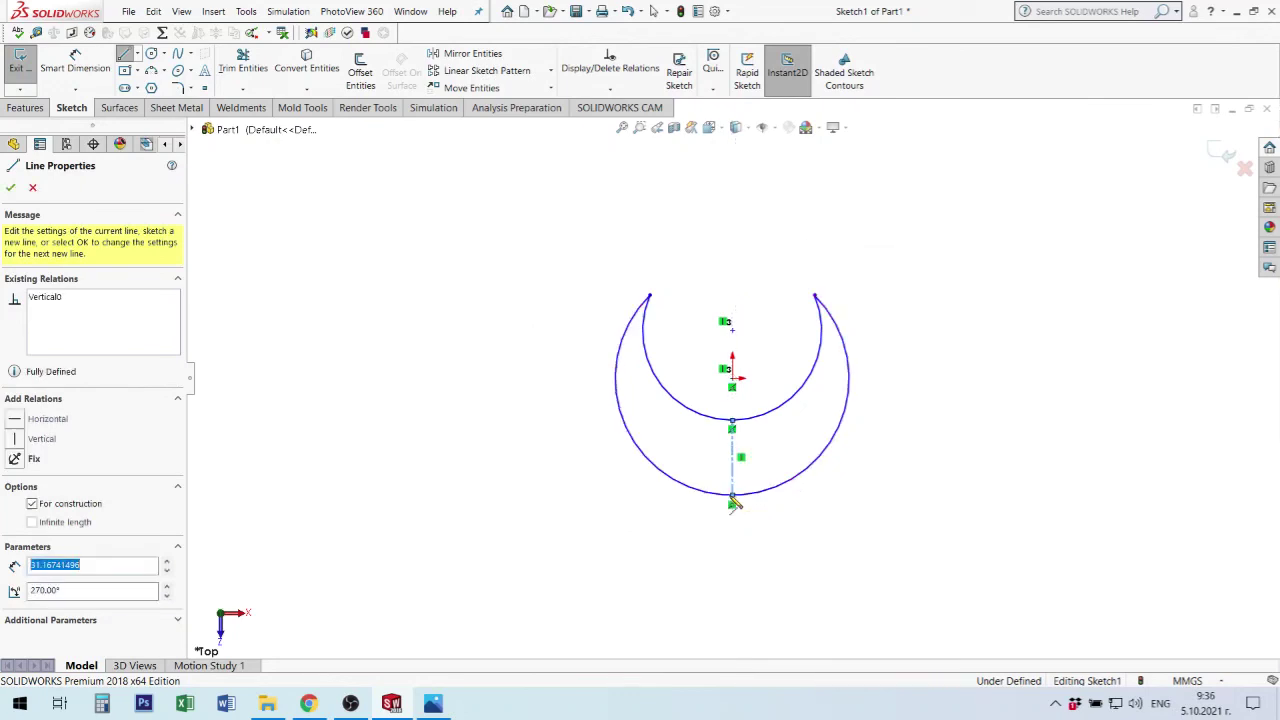
key("Escape")
key("Escape")
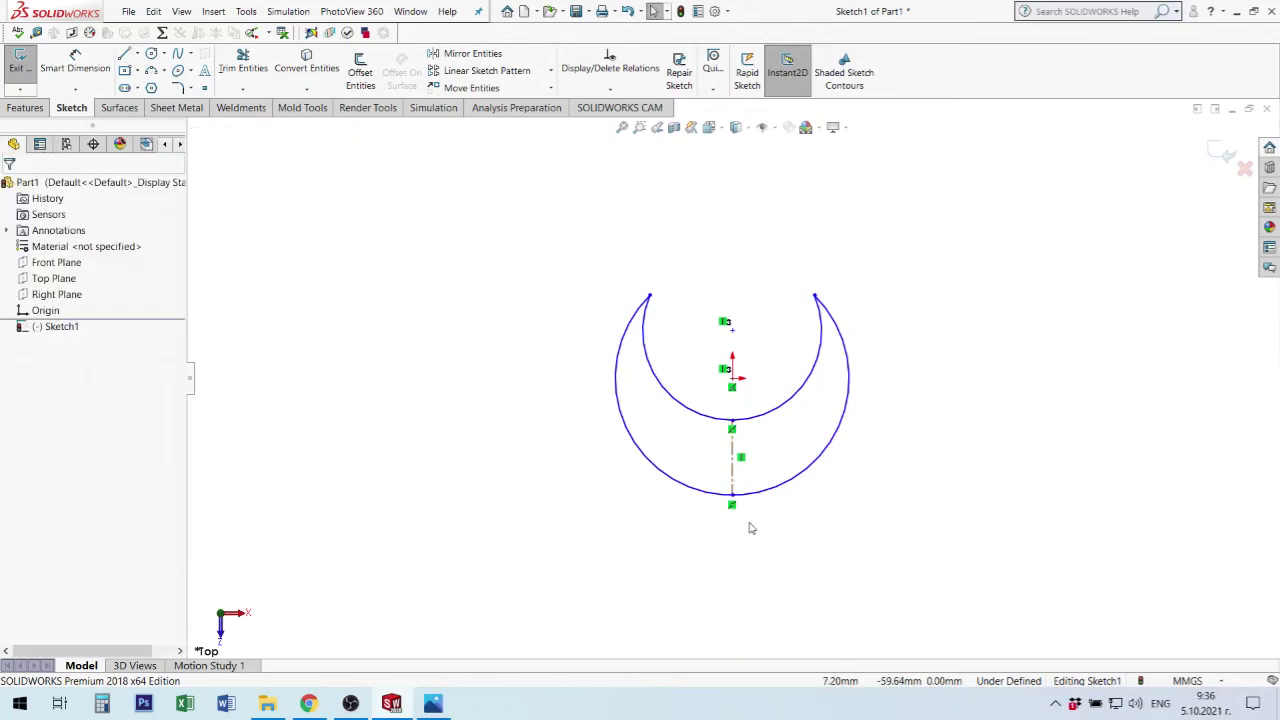
scroll(750, 526, "up", 2)
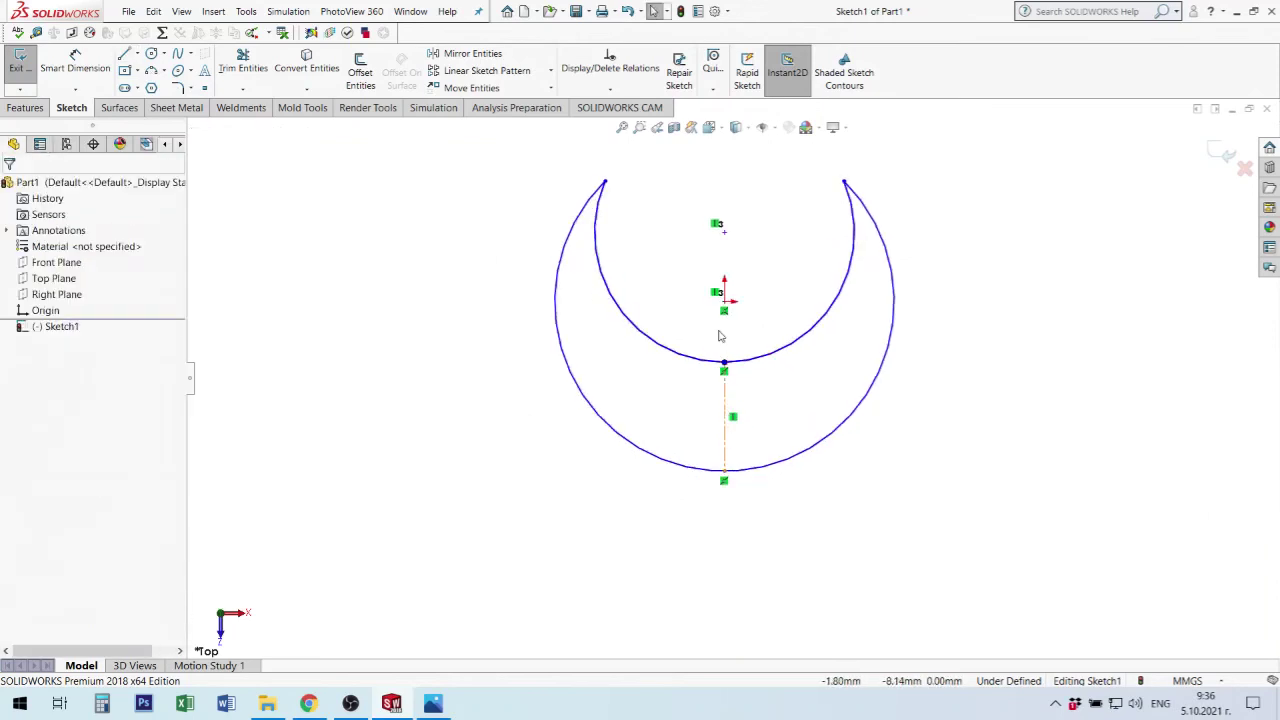
left_click(177, 88)
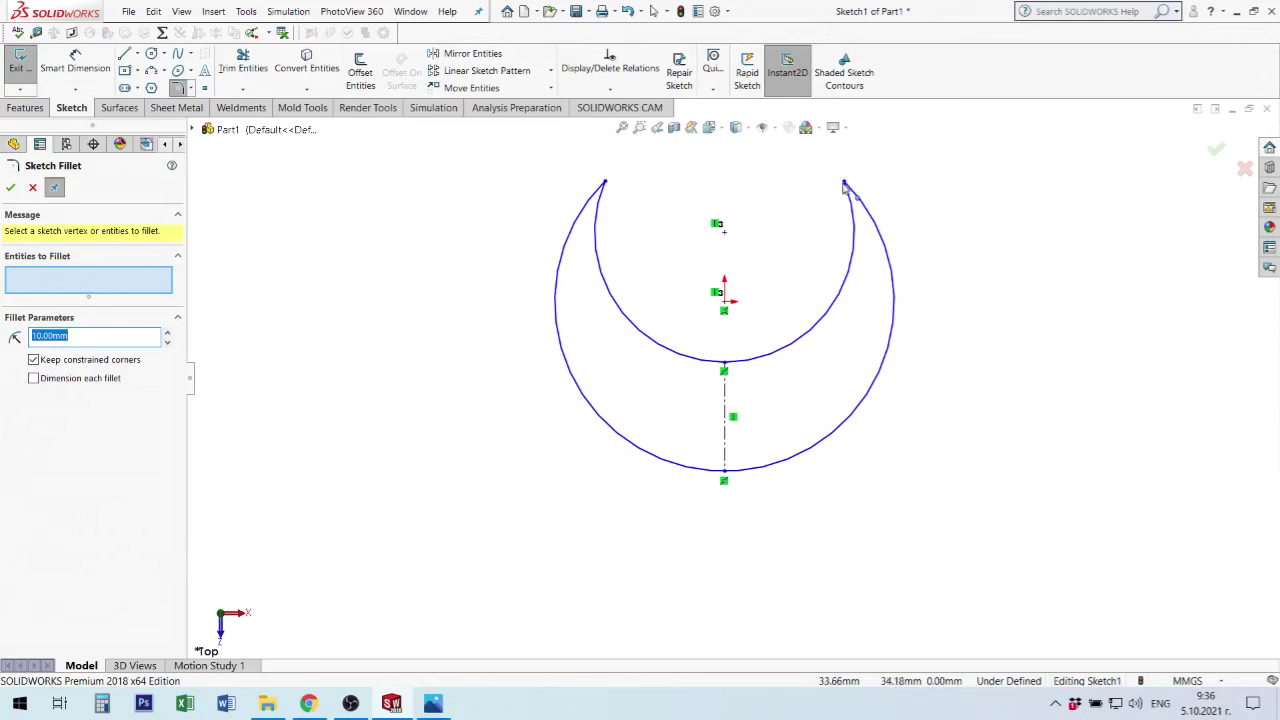
Fillet the right and left crescent tips with R10 sketch fillets, accepting both warnings.
left_click(845, 183)
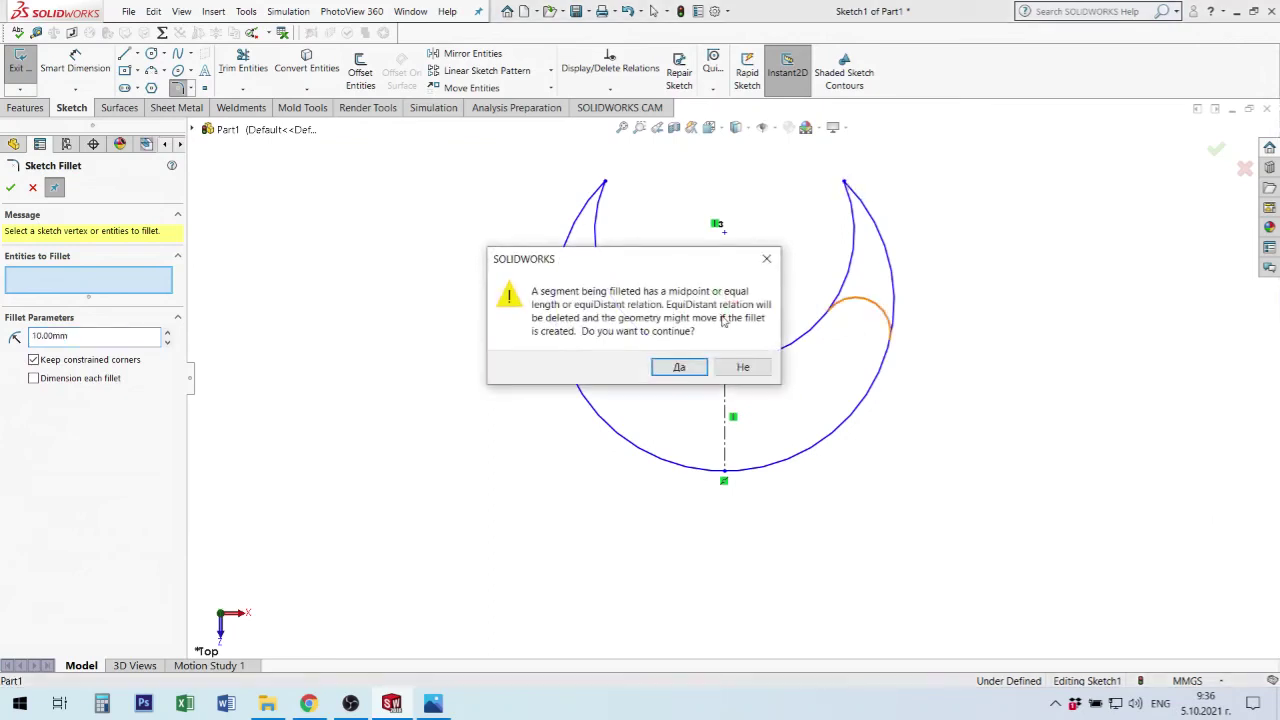
left_click(679, 367)
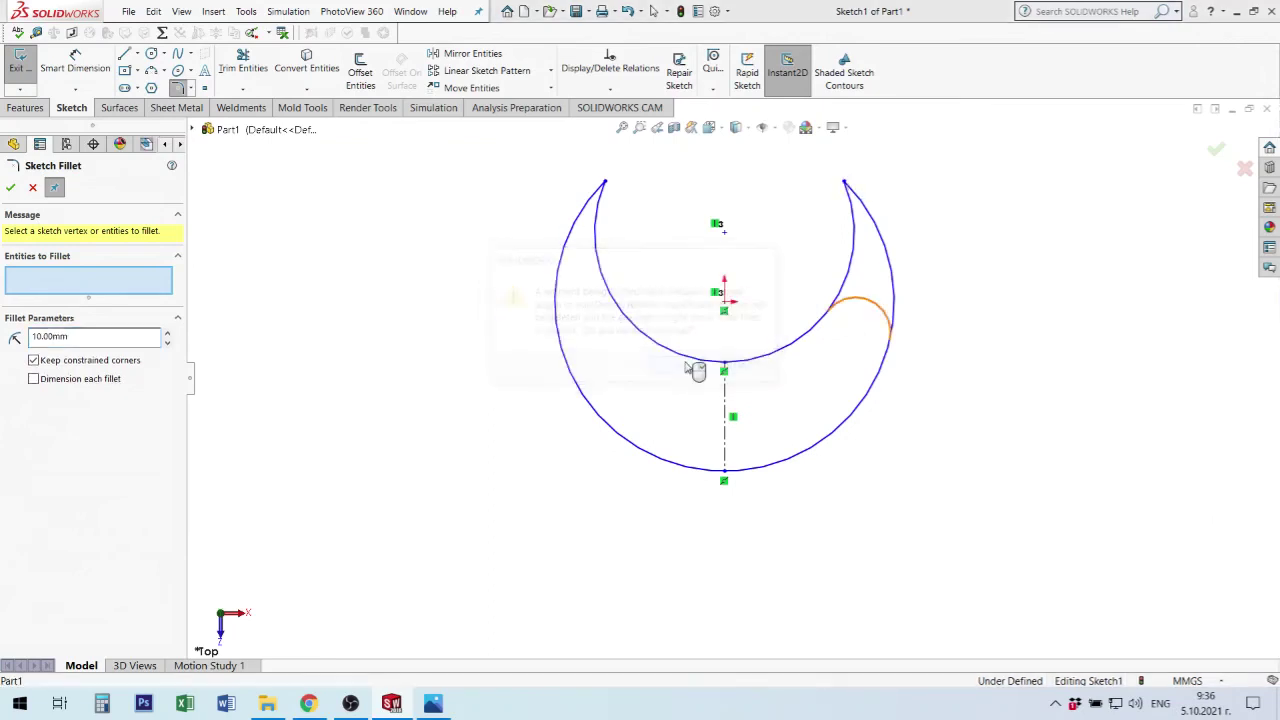
left_click(605, 185)
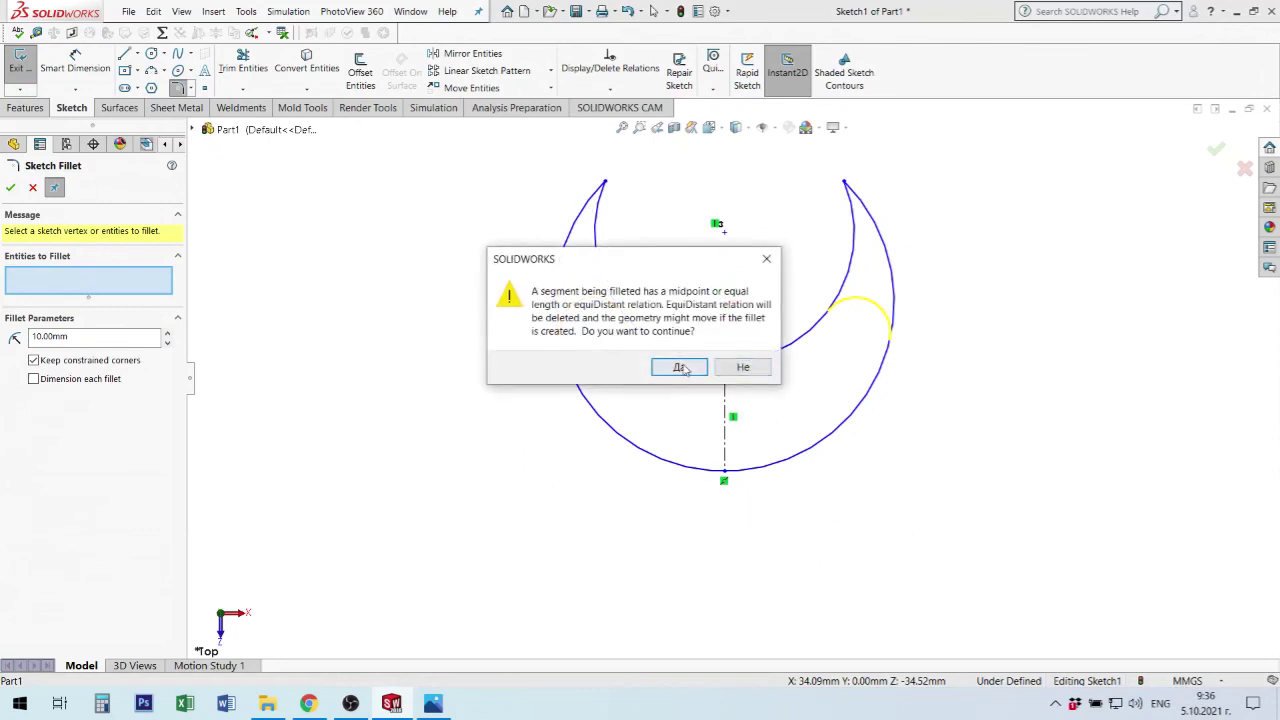
left_click(679, 367)
left_click_drag(86, 349, 4, 318)
type("7")
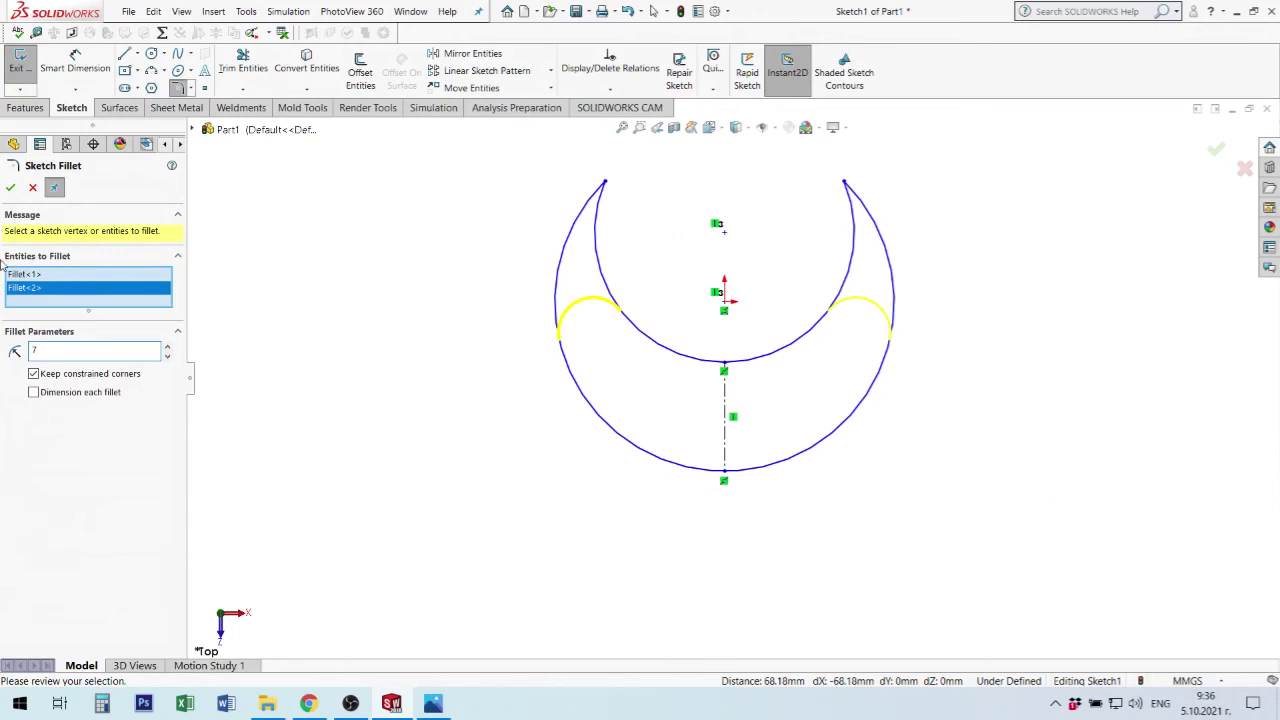
left_click(10, 189)
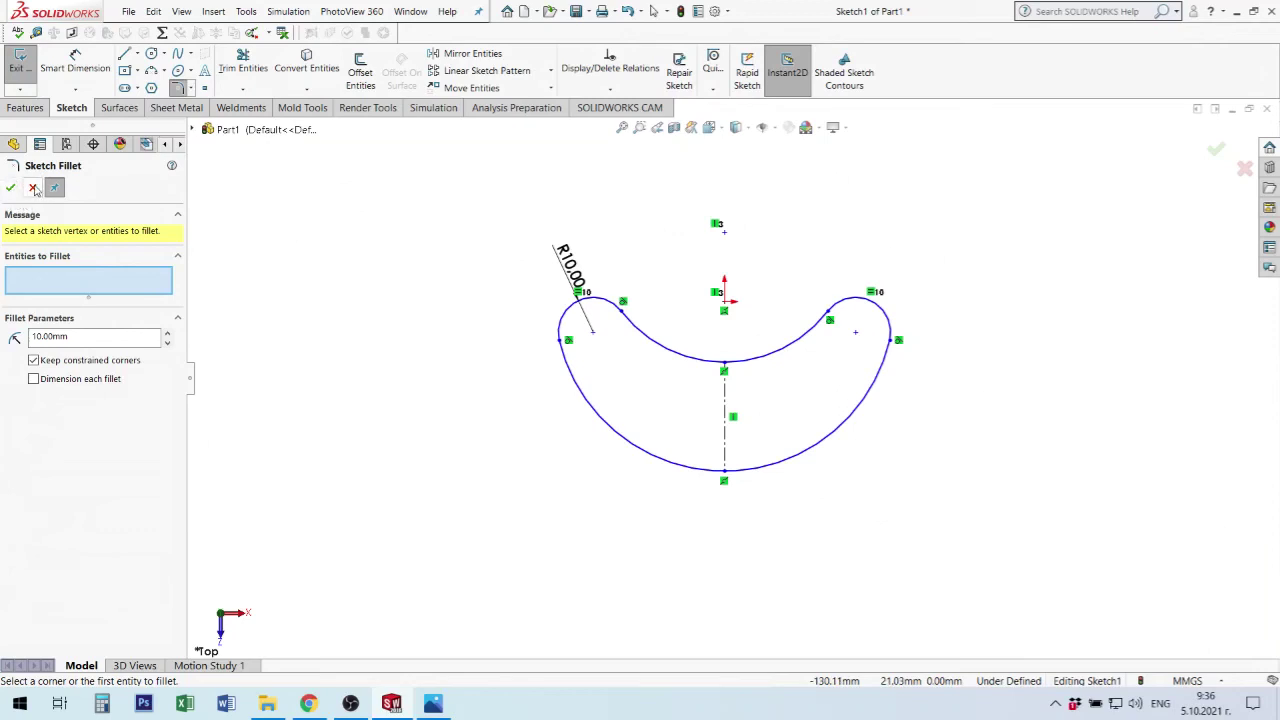
left_click(11, 189)
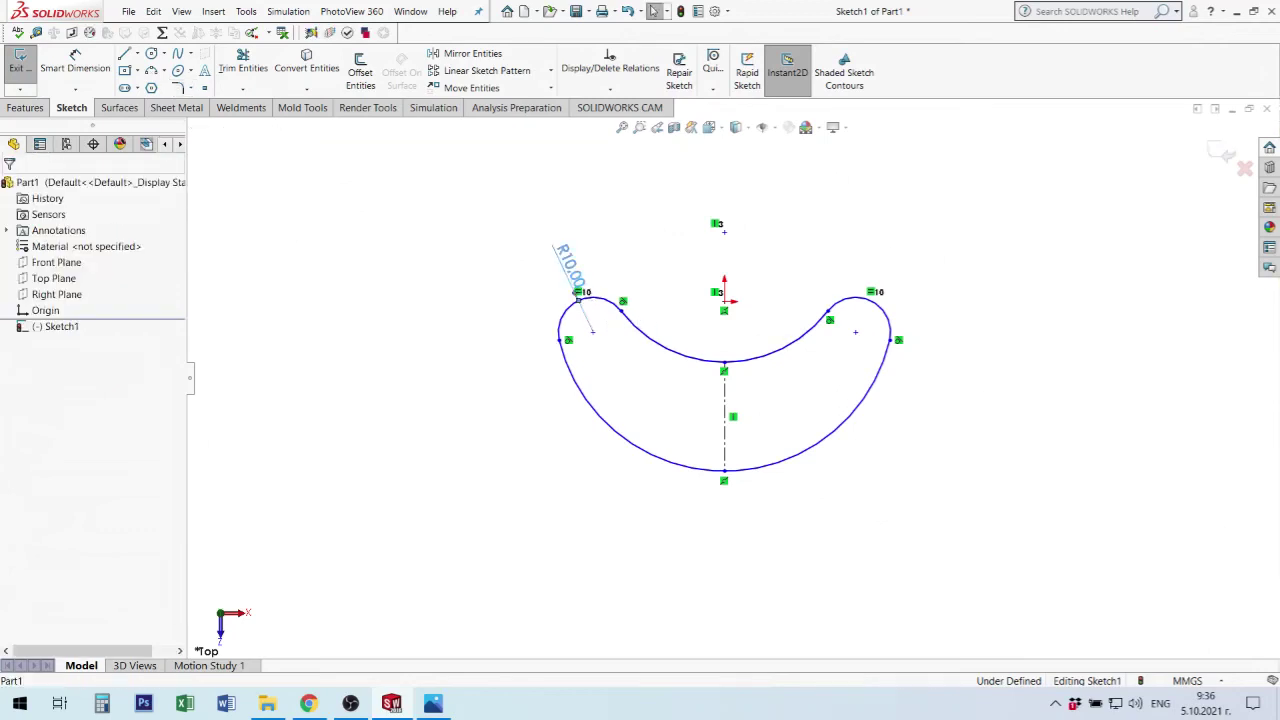
Change the top fillet radius dimension from R10 to R7.
double_click(570, 268)
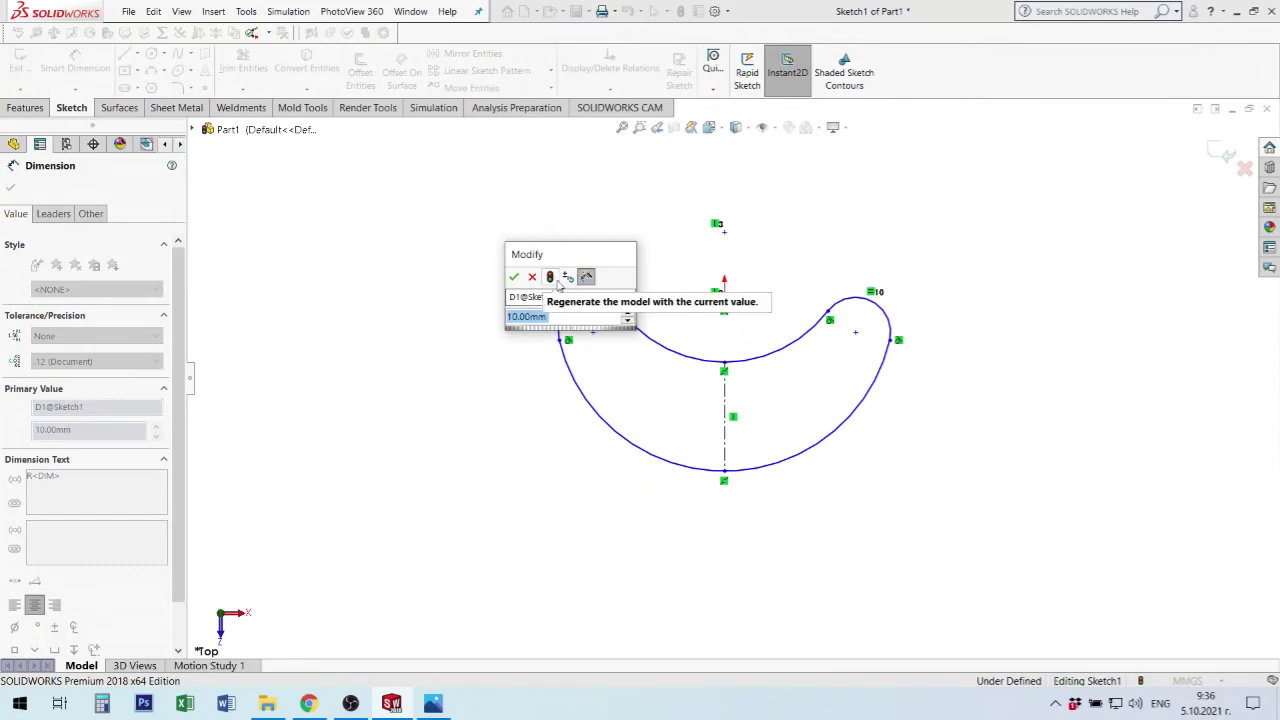
type("7")
key("Return")
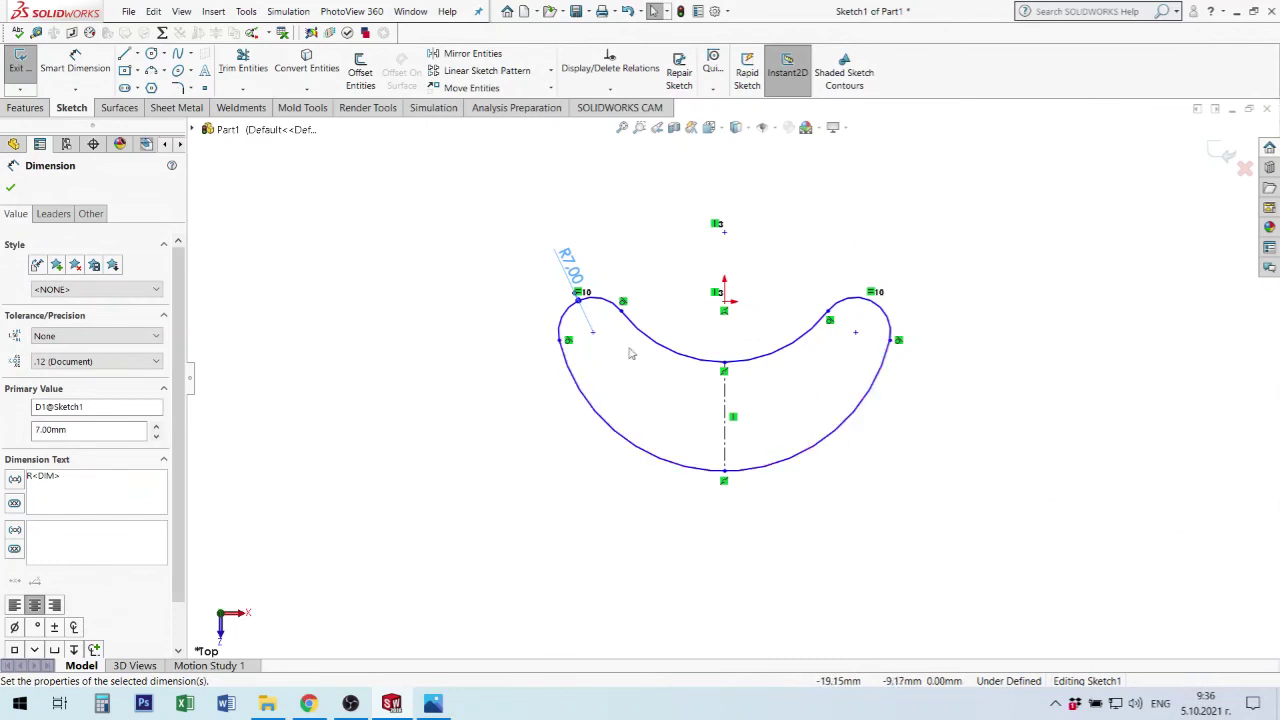
left_click(885, 450)
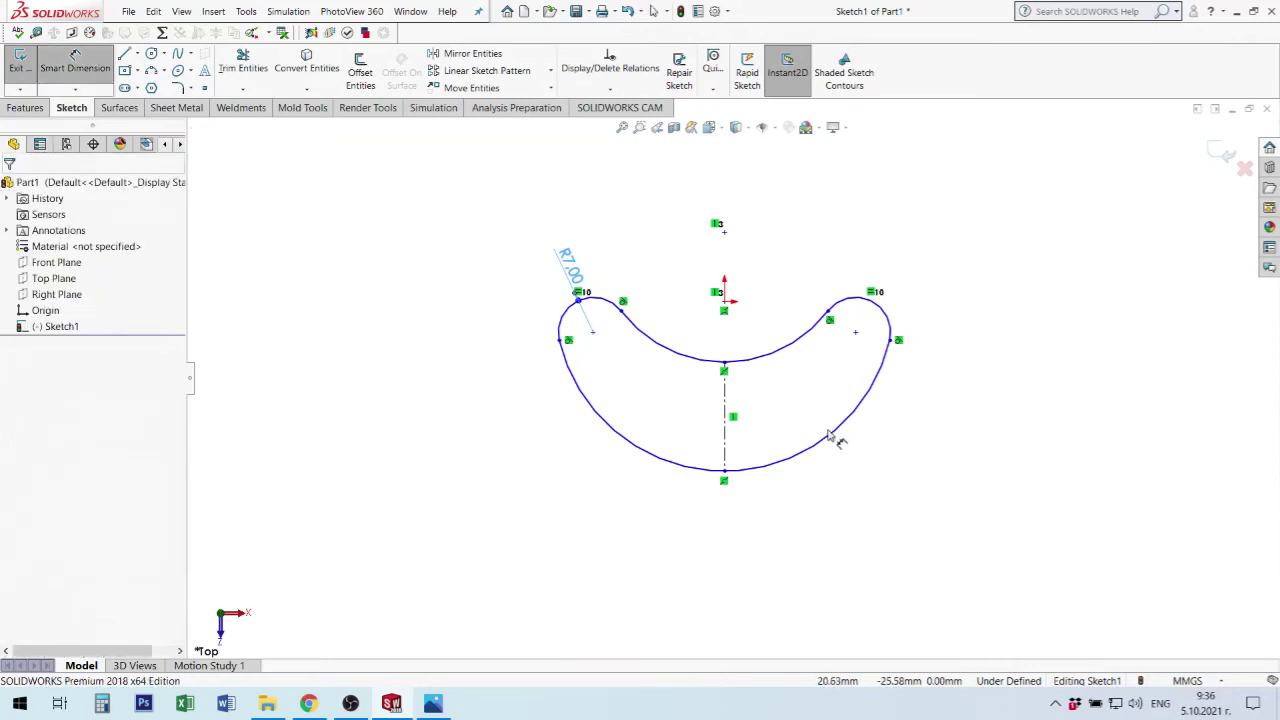
Dimension the lower outer arc to R29 and the vertical centerline to 25 mm.
left_click(836, 436)
left_click(895, 506)
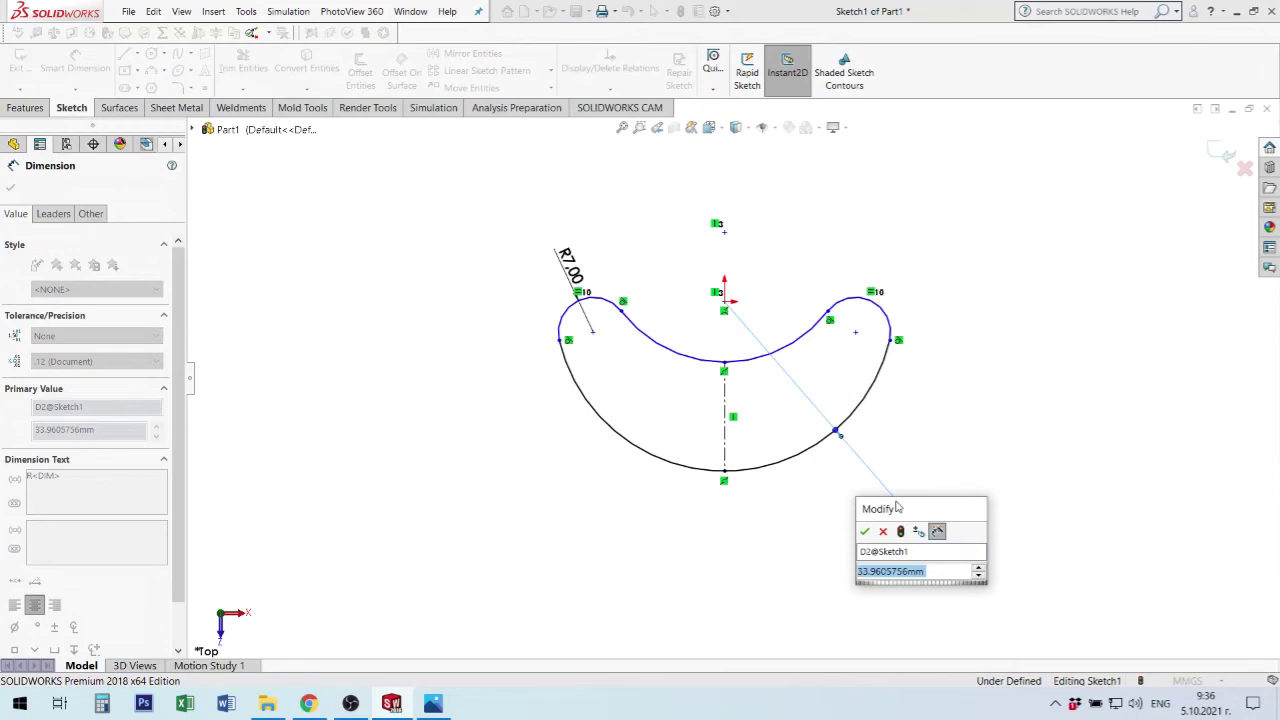
type("29")
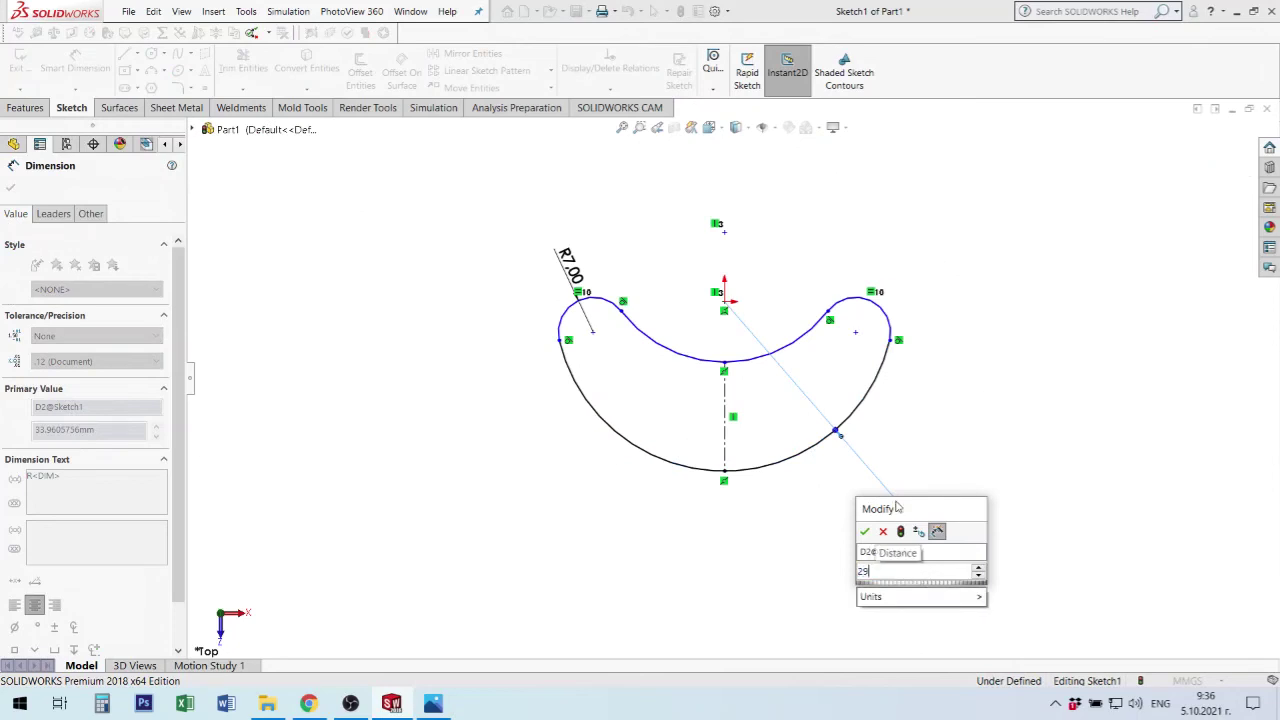
key("Return")
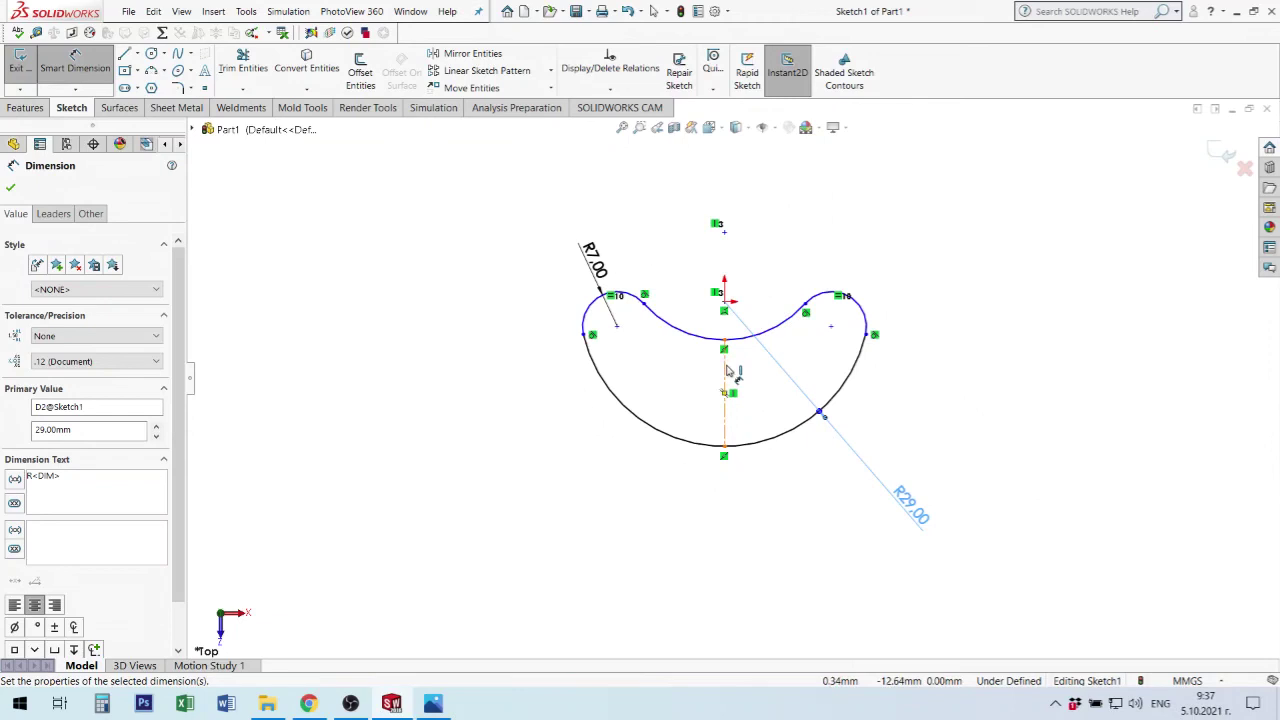
left_click(726, 370)
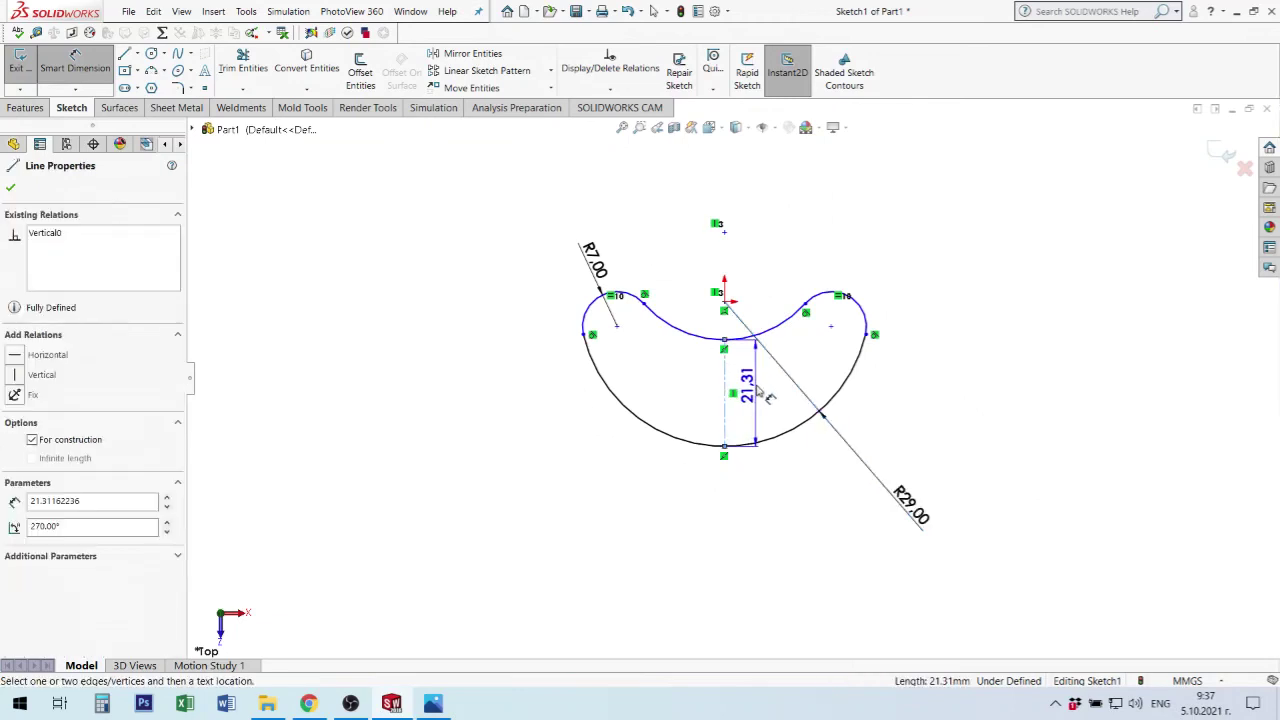
left_click(762, 360)
type("25")
key("Return")
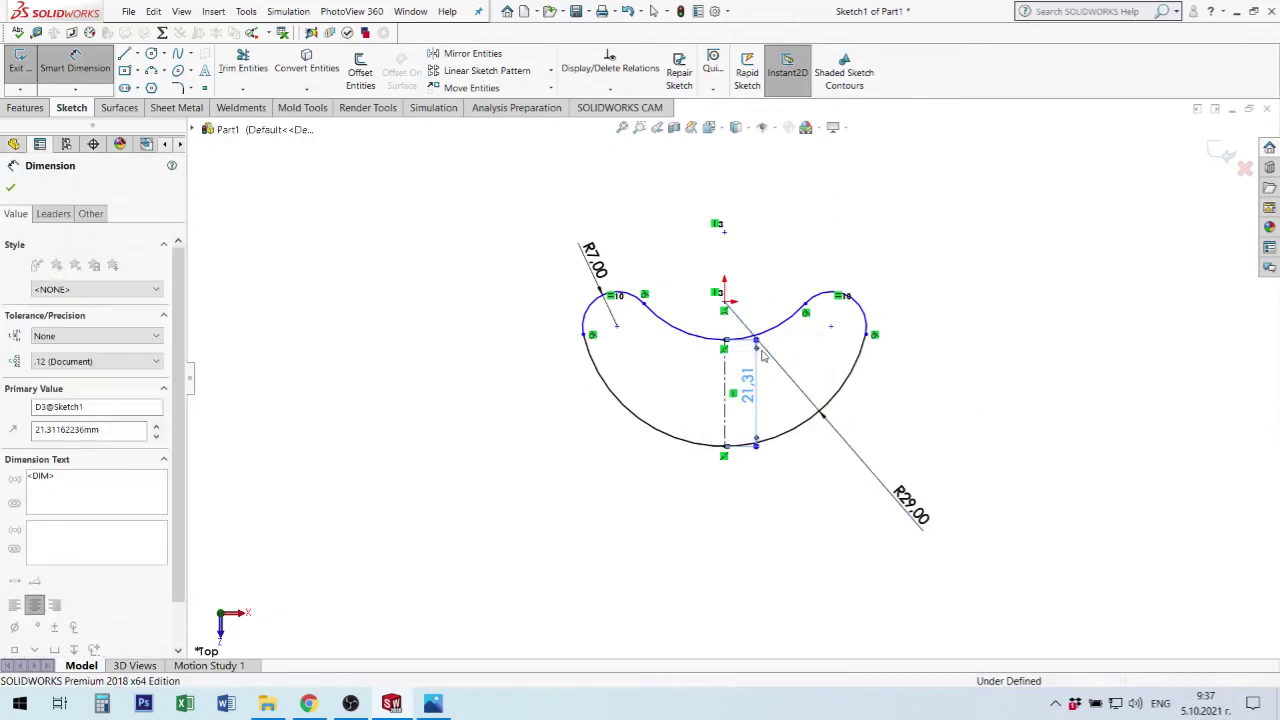
left_click(971, 371)
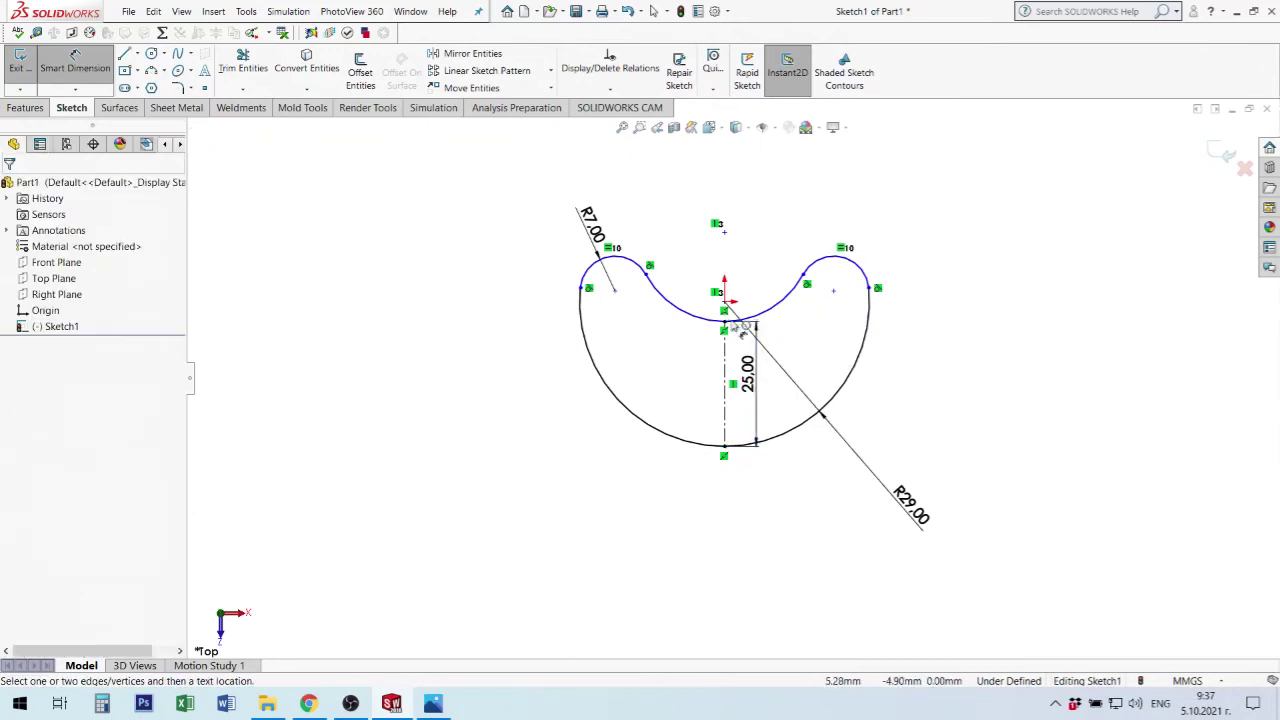
scroll(728, 362, "down", 5)
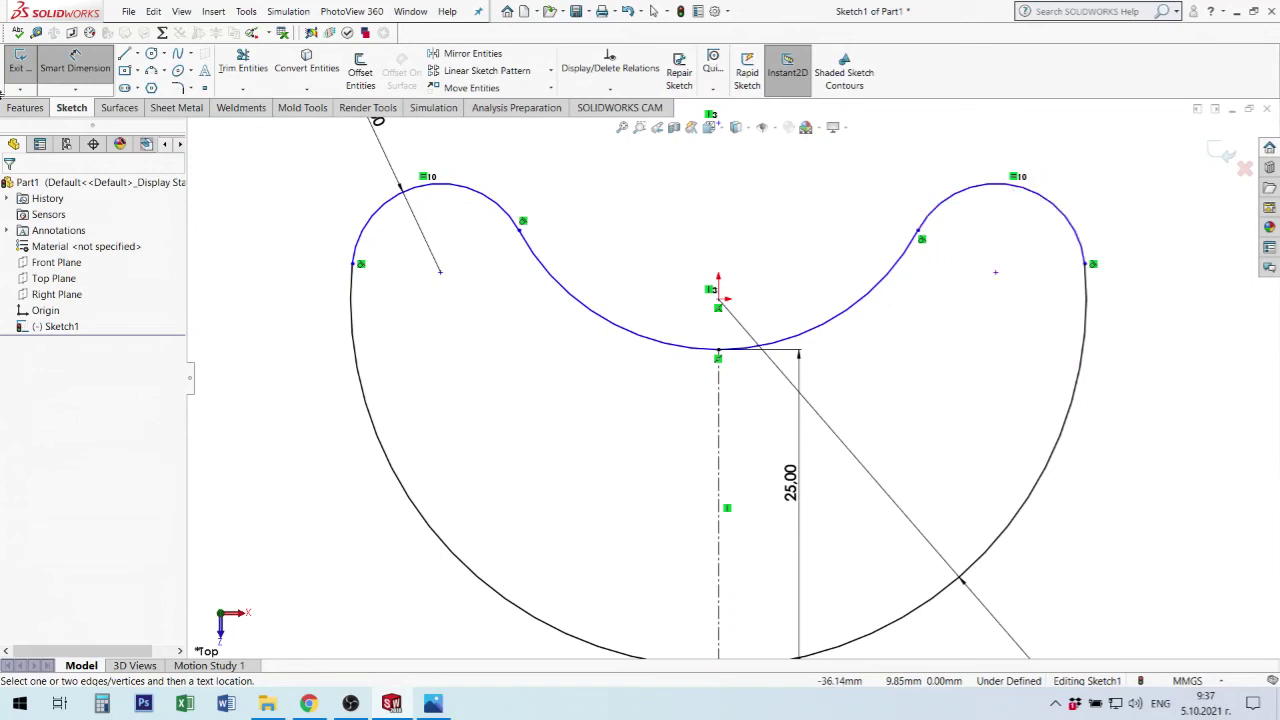
Draw a horizontal construction centerline between the tops of the left and right arcs.
left_click(141, 56)
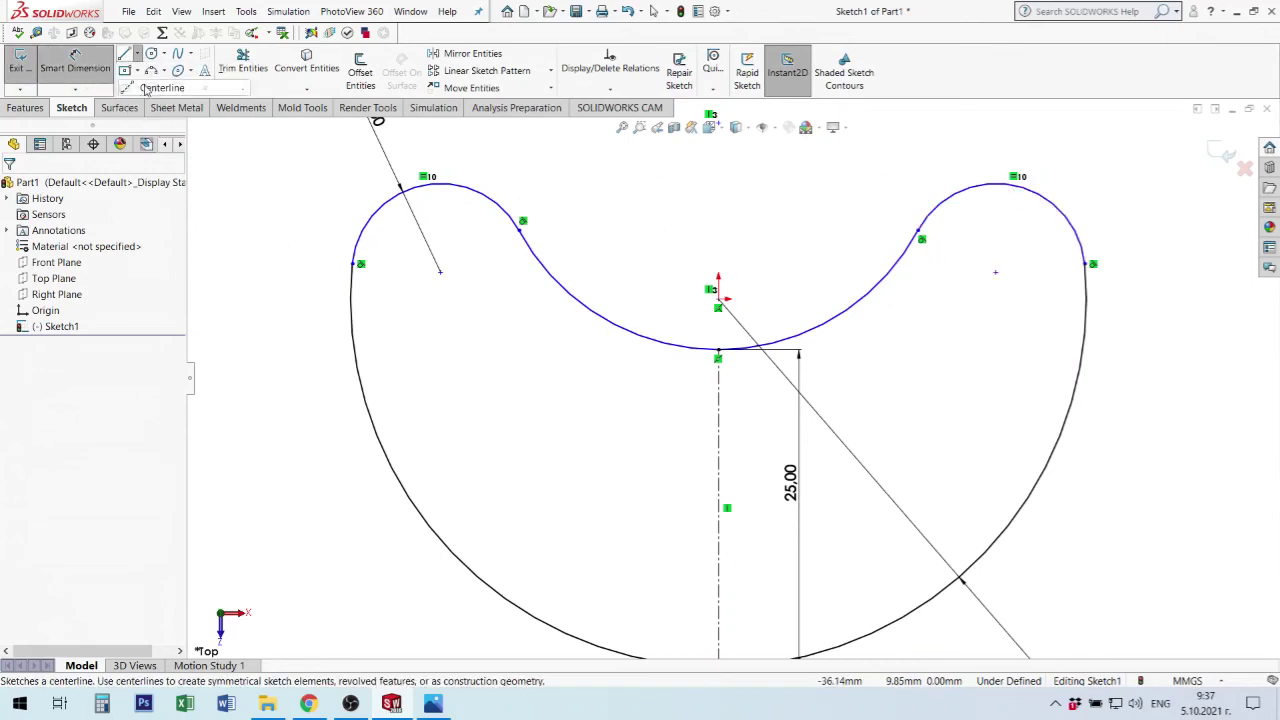
left_click(140, 74)
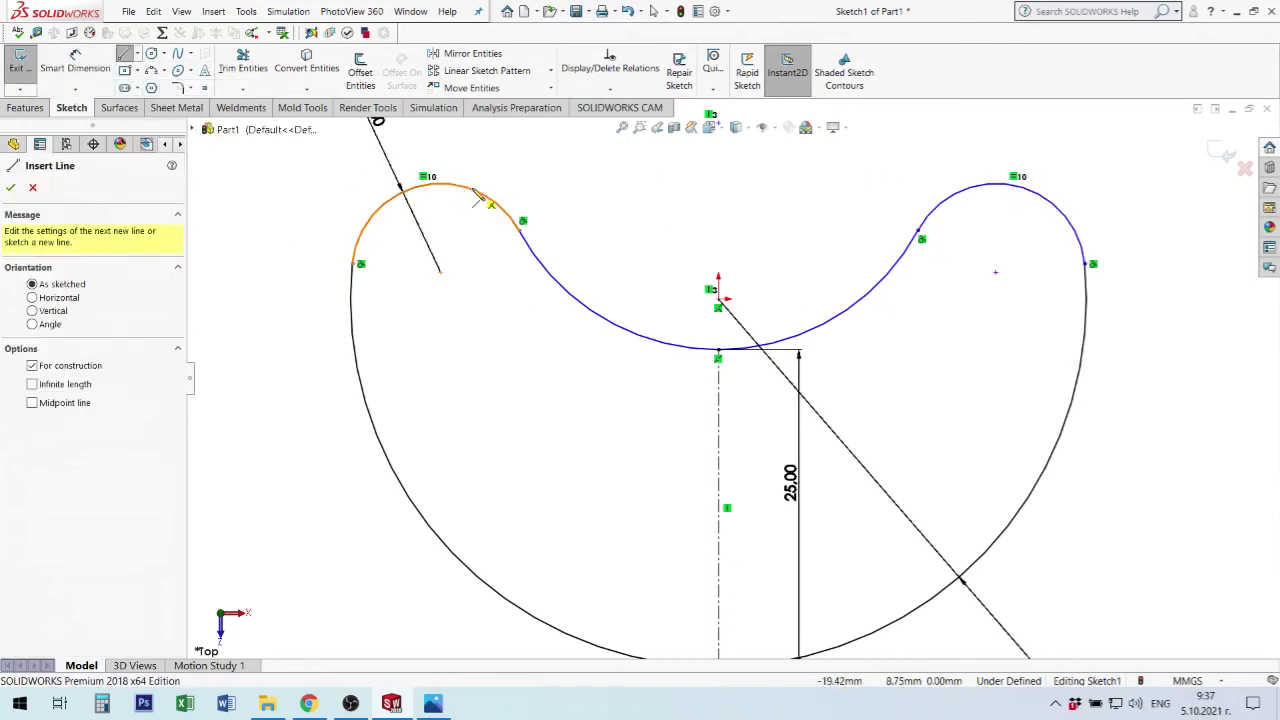
left_click(442, 185)
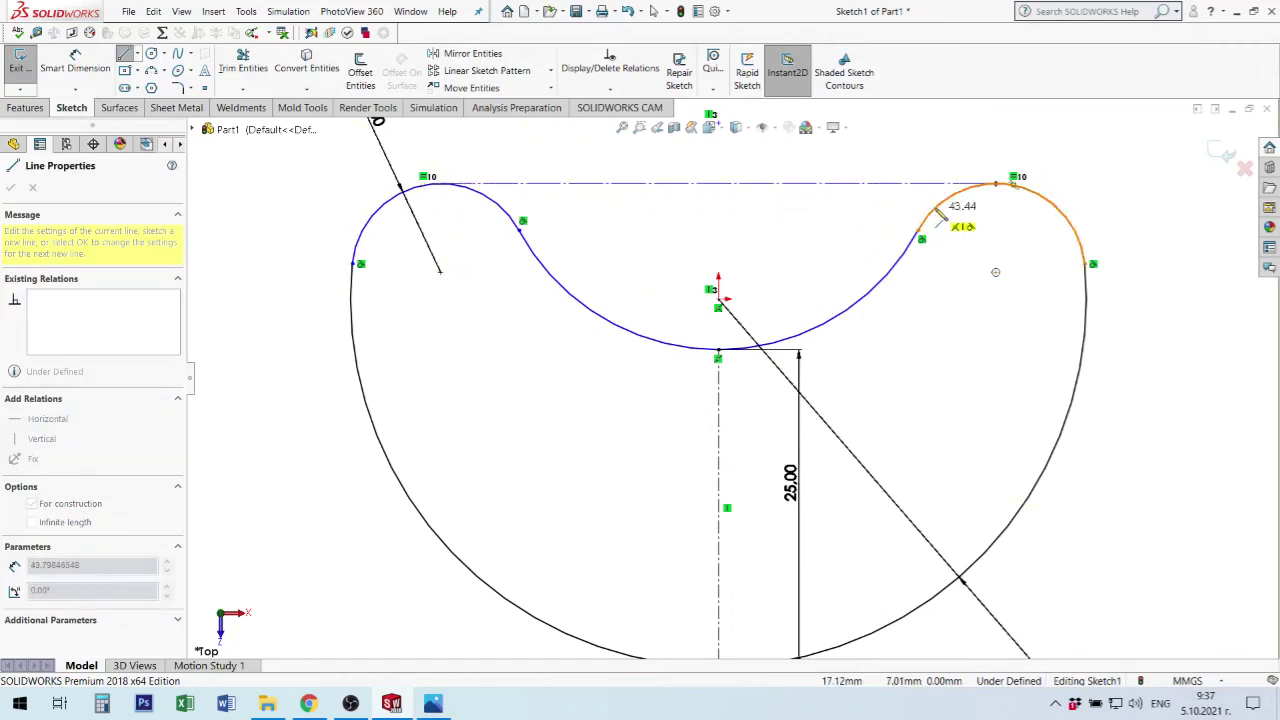
left_click(996, 184)
key("Escape")
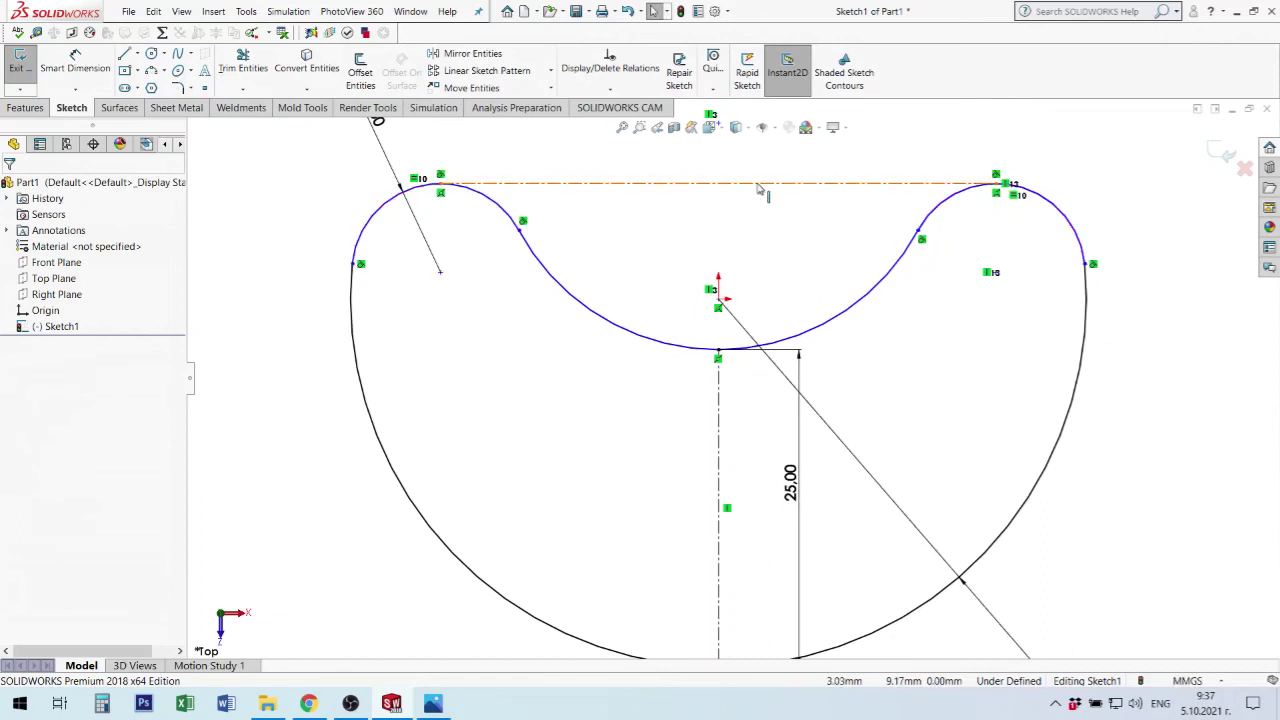
Dimension the new centerline 10 mm above the inner curve's low point, fully defining the sketch.
left_click(75, 62)
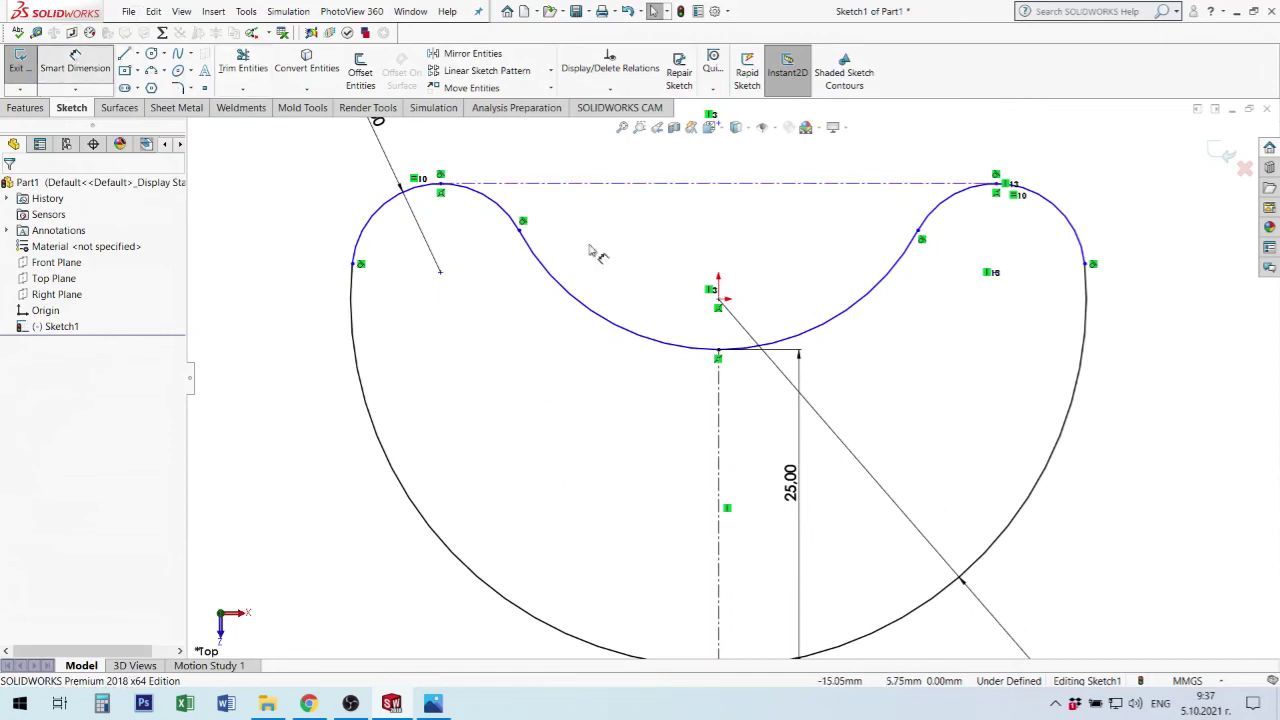
left_click(736, 184)
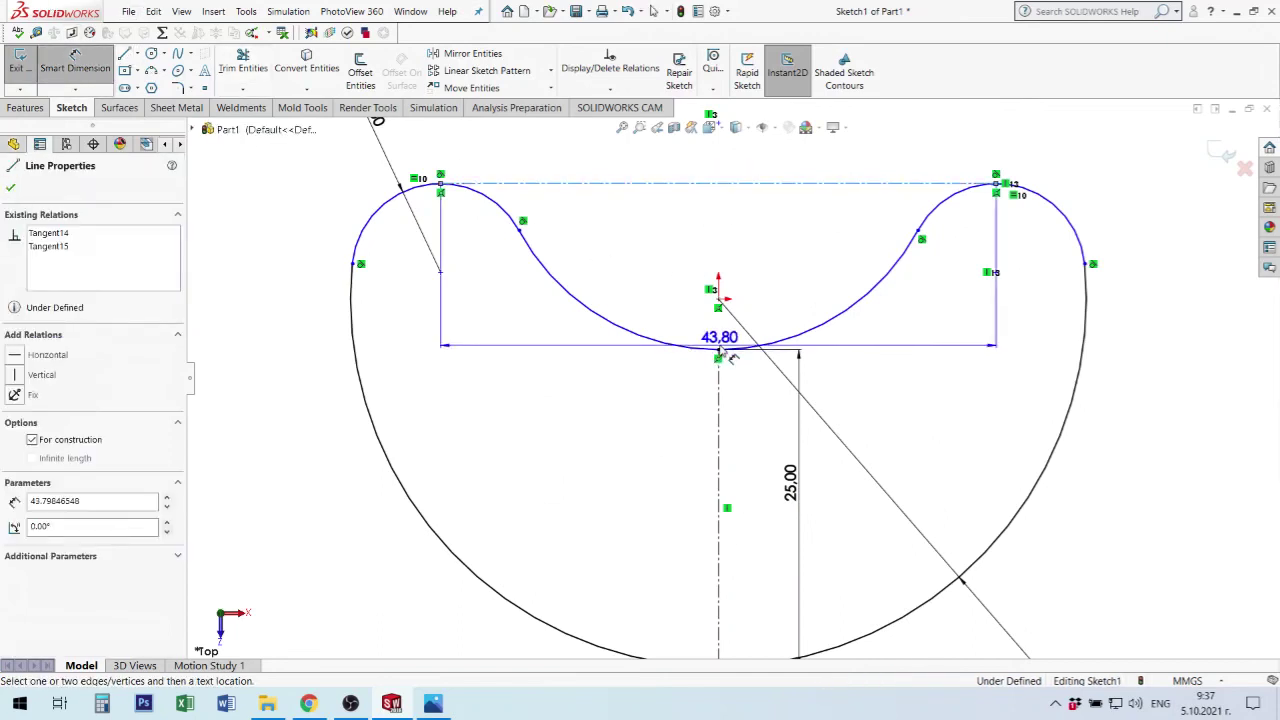
left_click(720, 353)
left_click(768, 274)
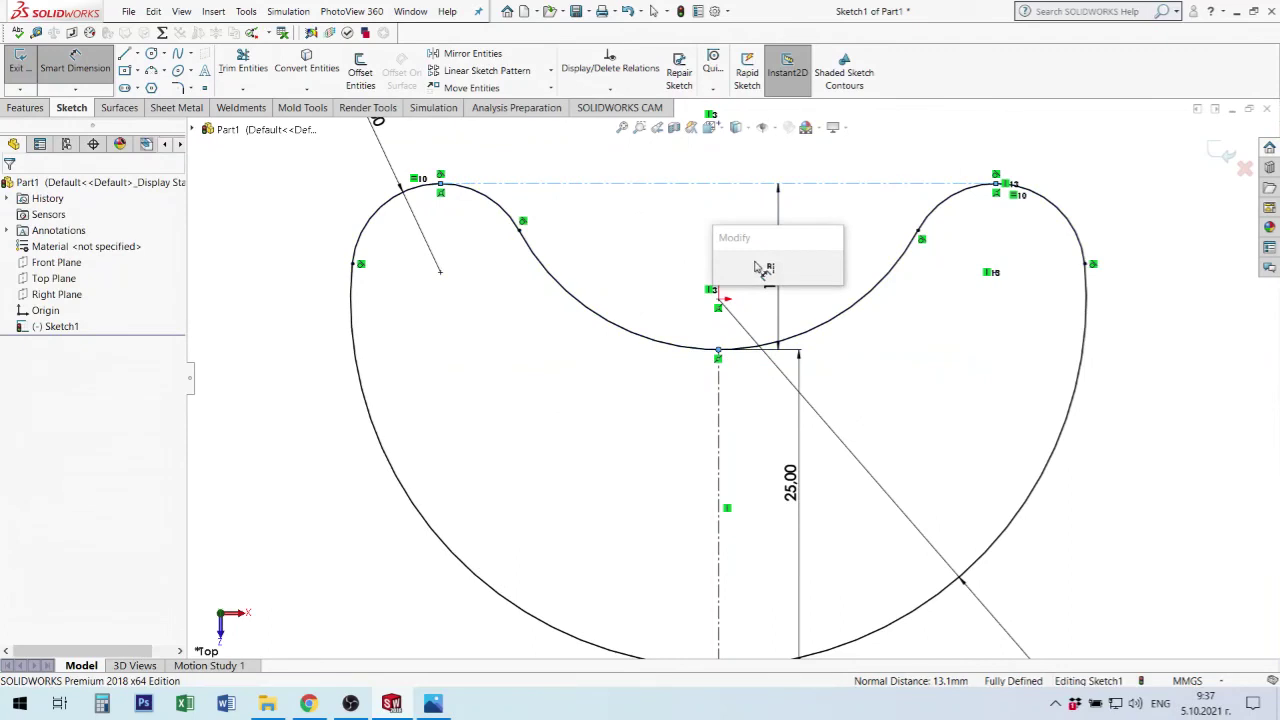
type("10")
key("Return")
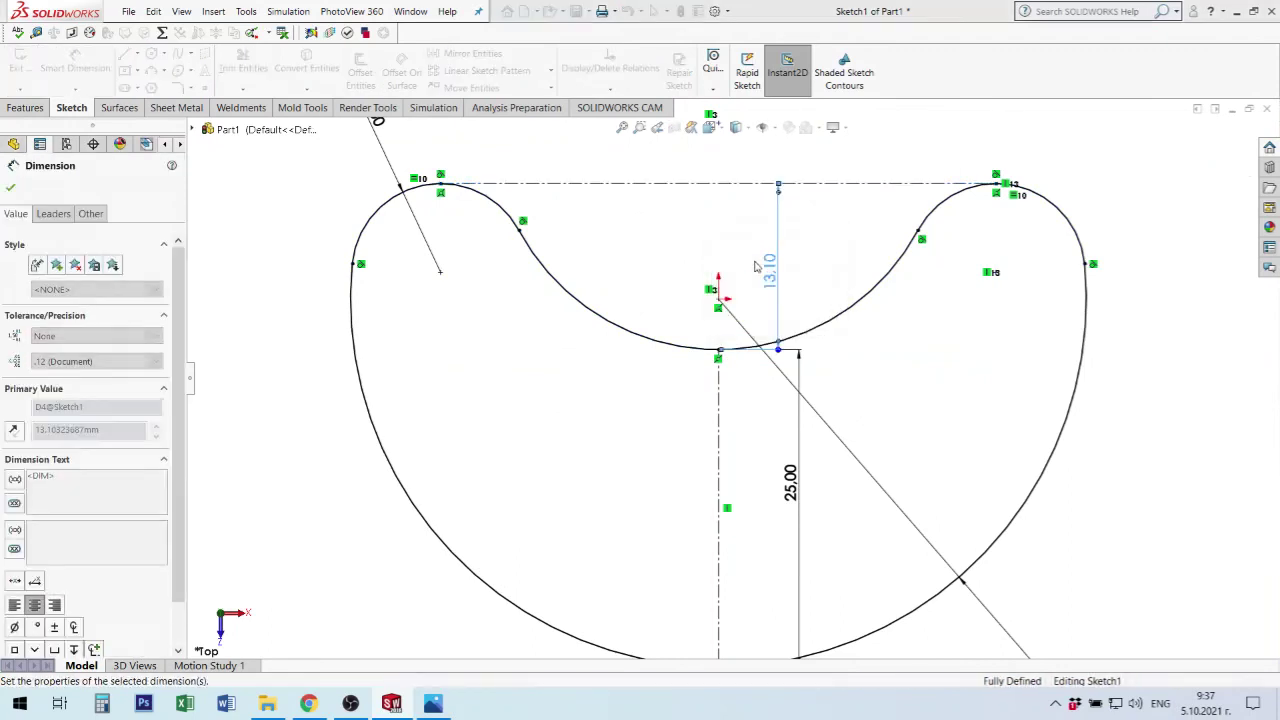
left_click(1122, 418)
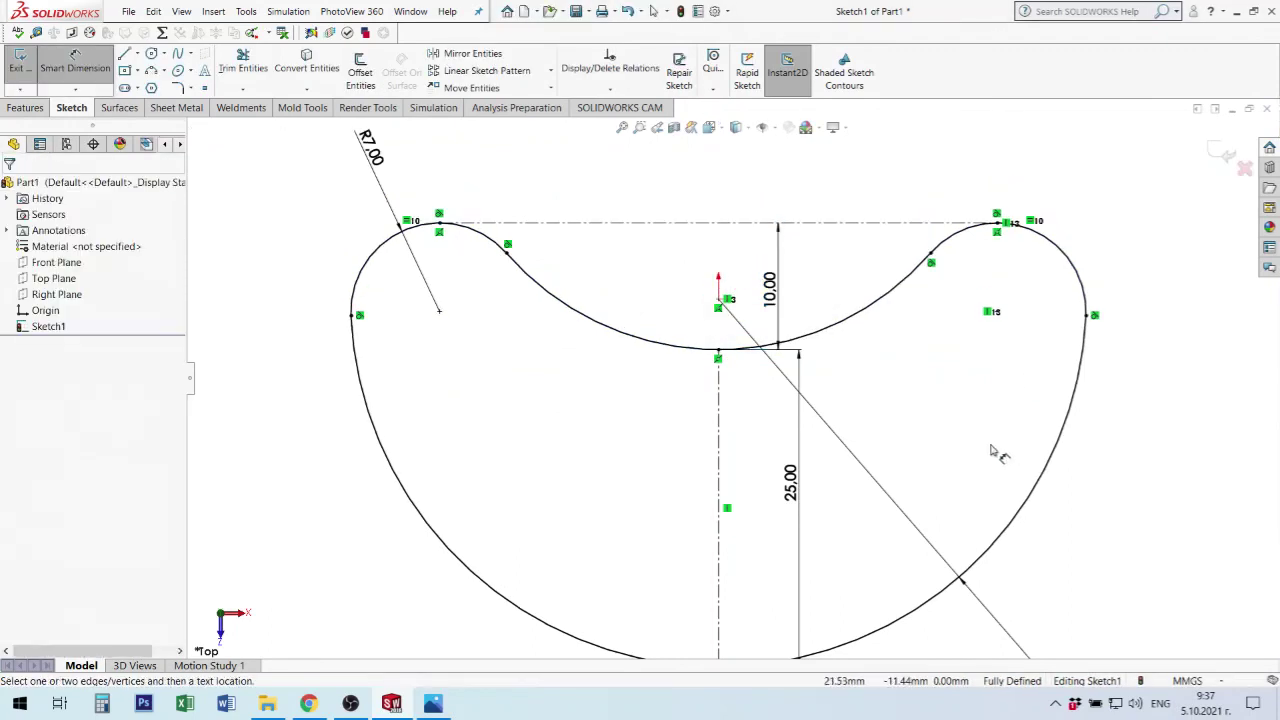
key("z")
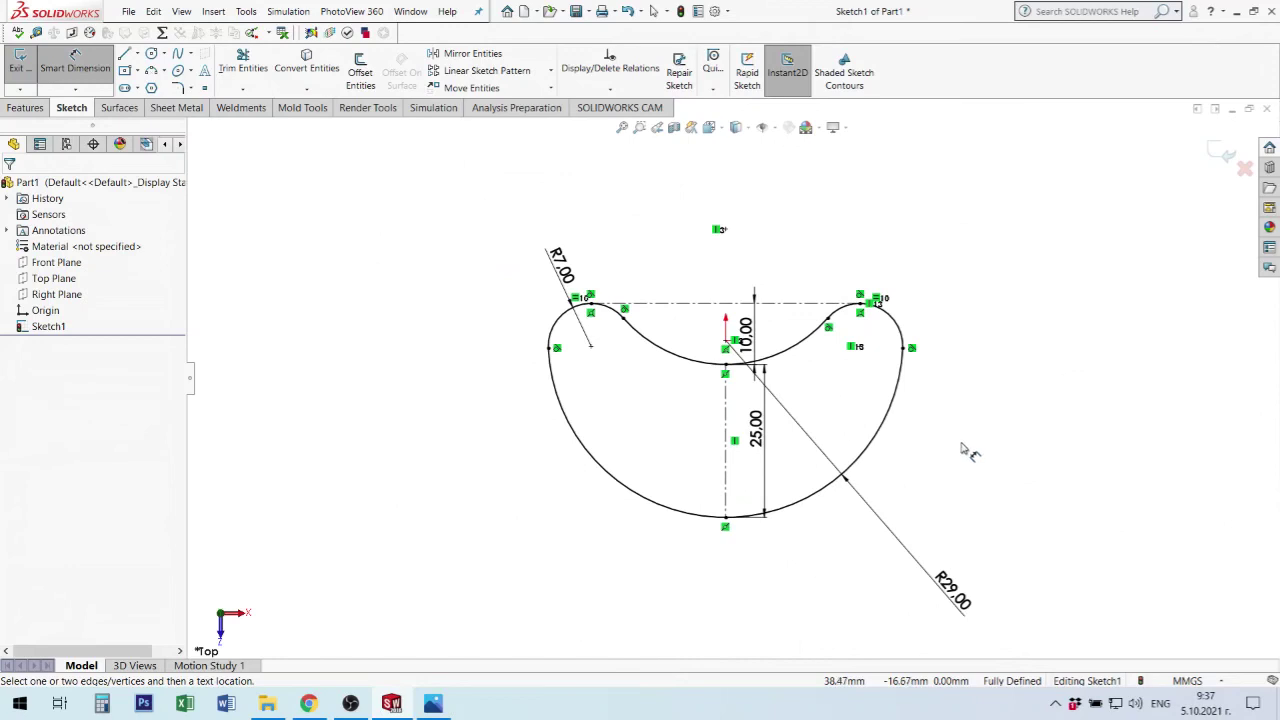
mouse_move(947, 496)
middle_mouse_down()
mouse_move(926, 354)
mouse_move(930, 368)
middle_mouse_up()
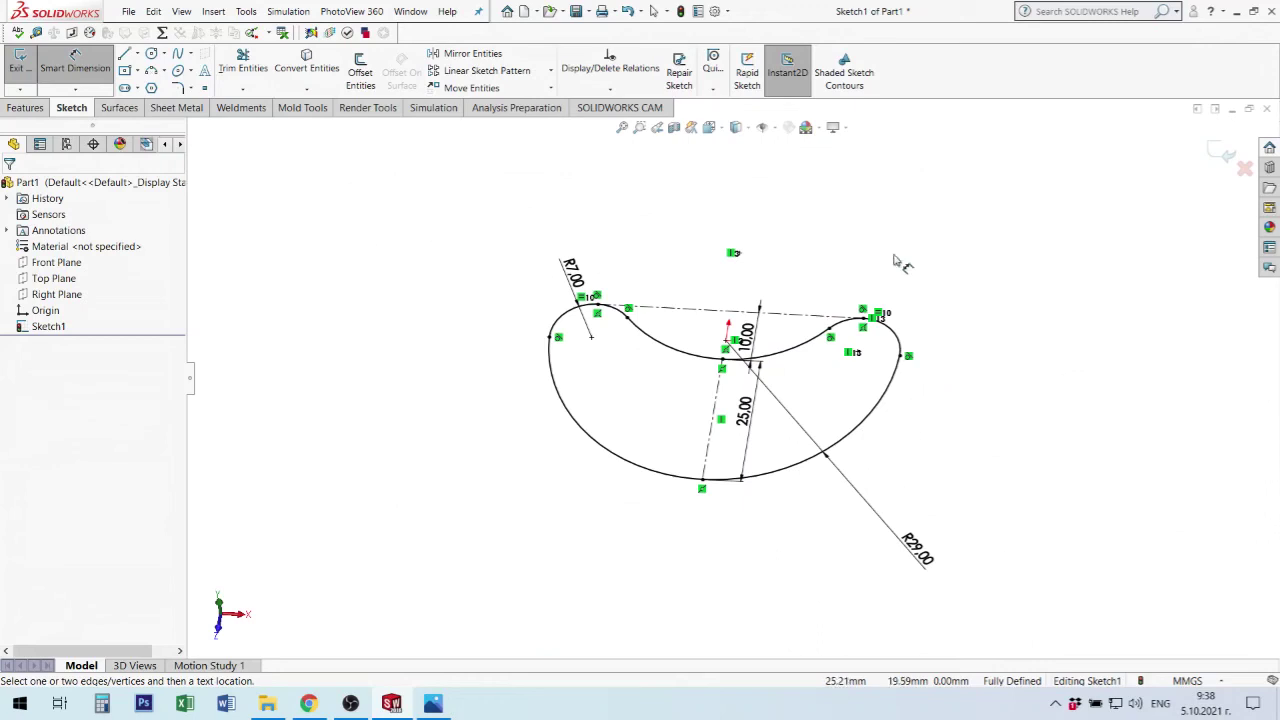
scroll(880, 400, "up", 2)
mouse_move(876, 398)
middle_mouse_down()
mouse_move(786, 357)
mouse_move(886, 357)
mouse_move(371, 391)
middle_mouse_up()
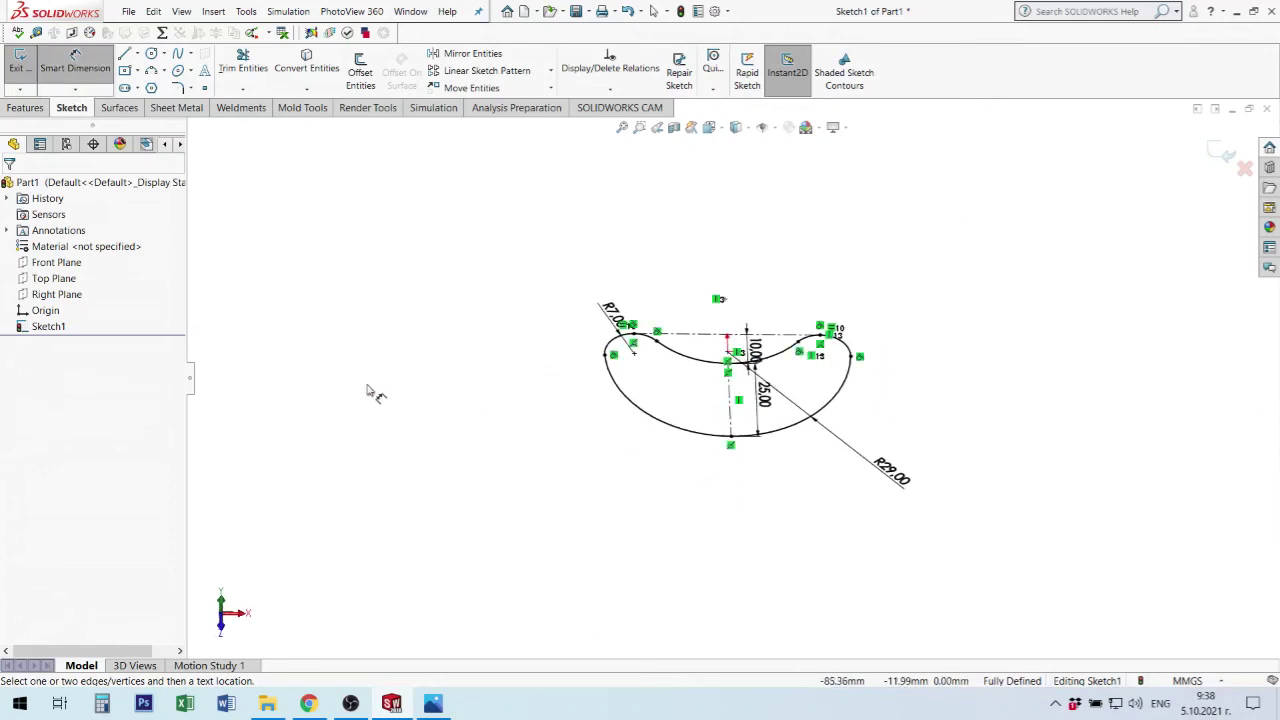
left_click(28, 108)
Preview a boss extrusion of the kidney sketch 102 mm deep, reversed, with a 1° draft.
left_click(26, 72)
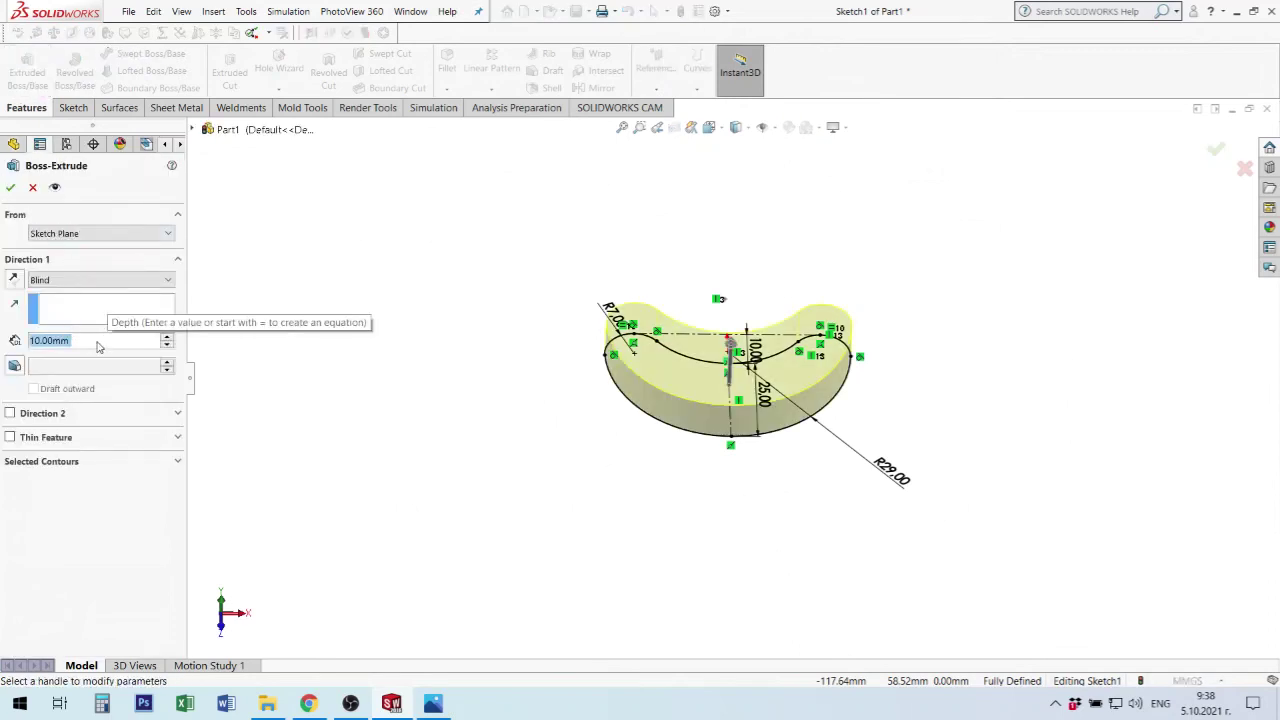
type("102")
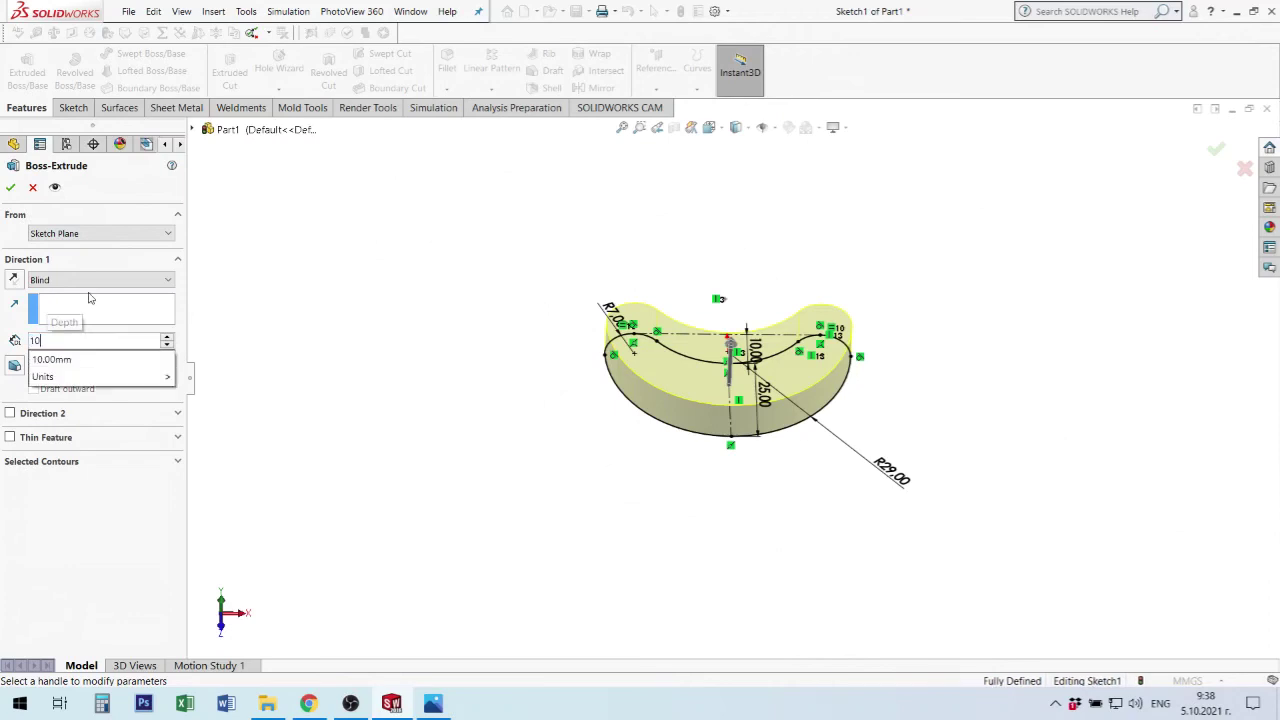
key("Return")
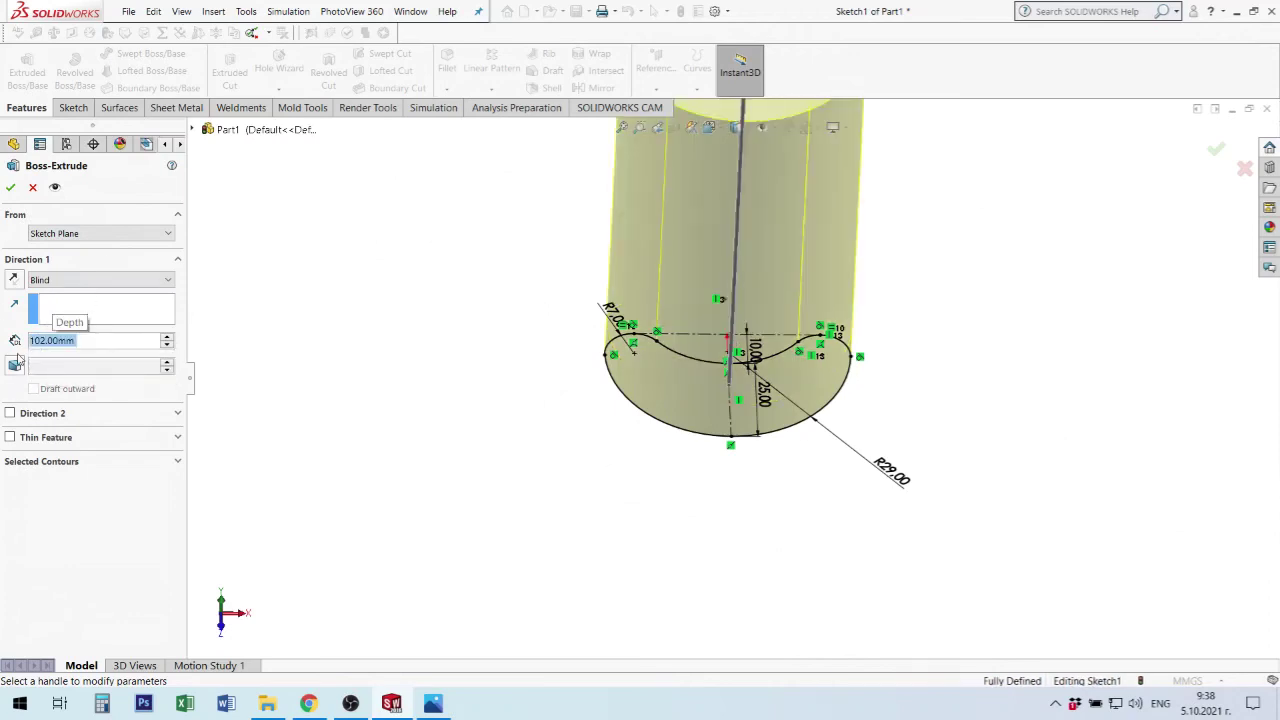
left_click(15, 280)
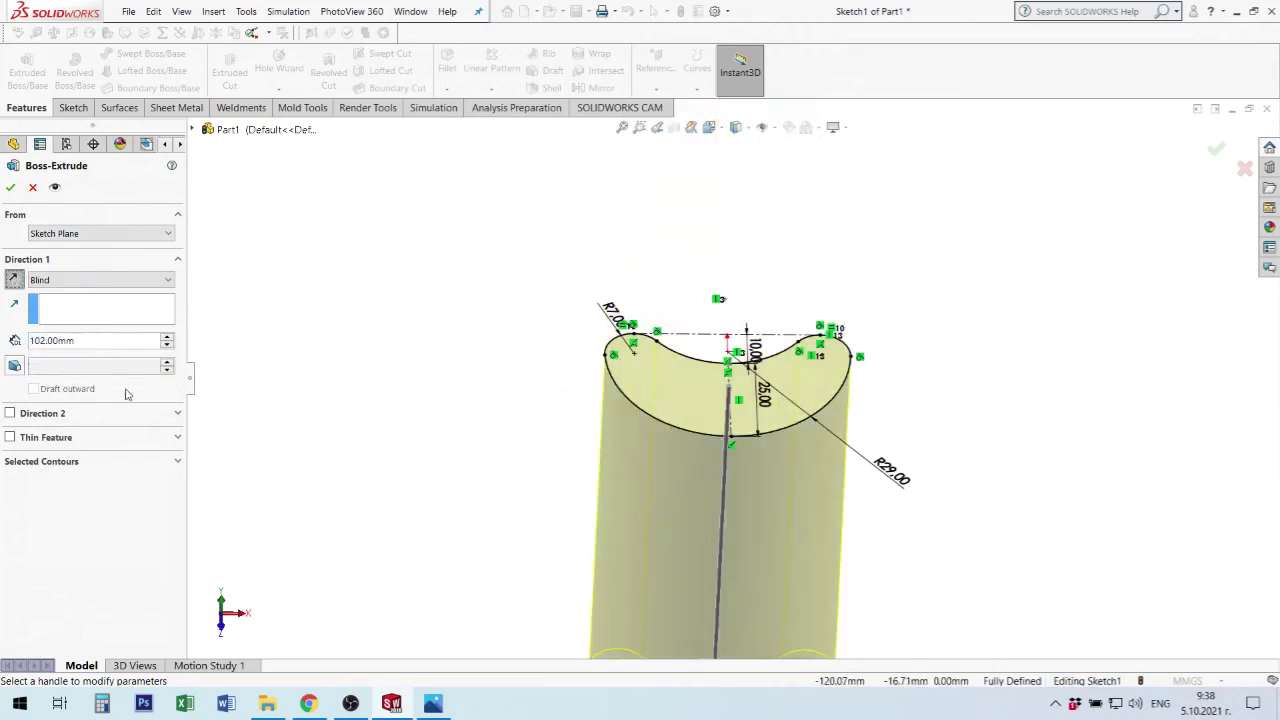
left_click(15, 366)
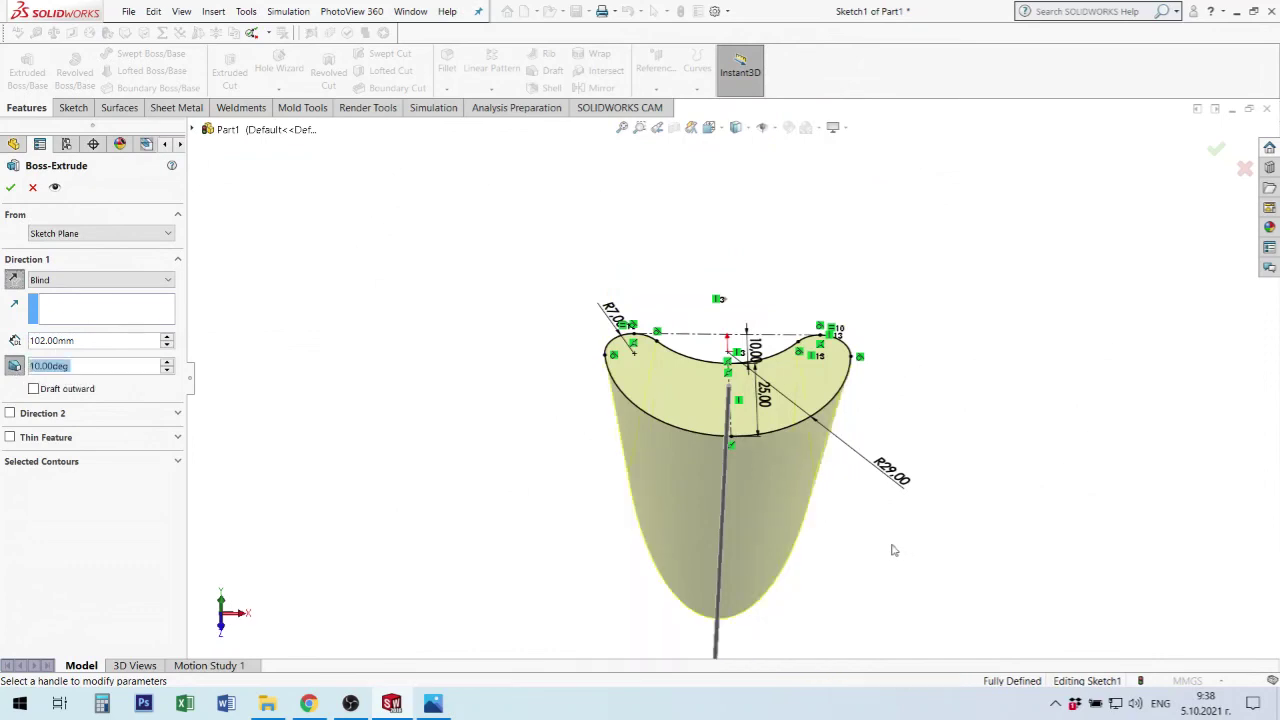
scroll(795, 480, "up", 2)
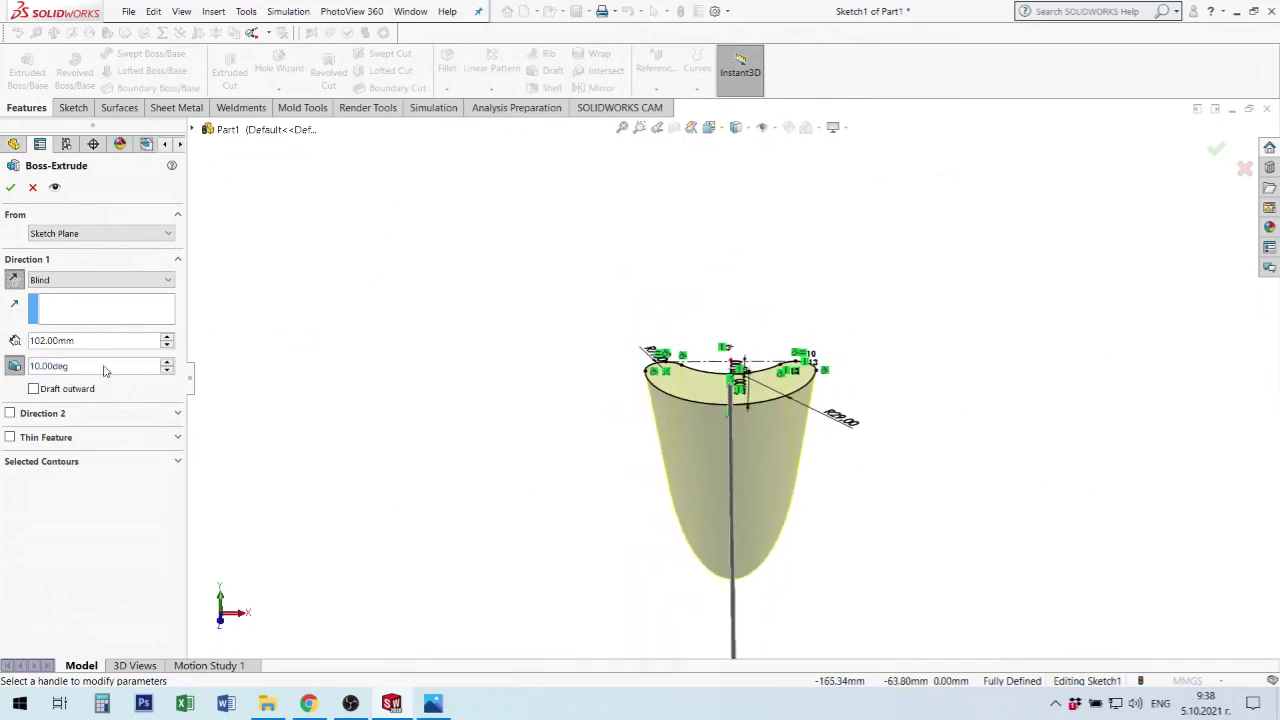
type("1")
key("Return")
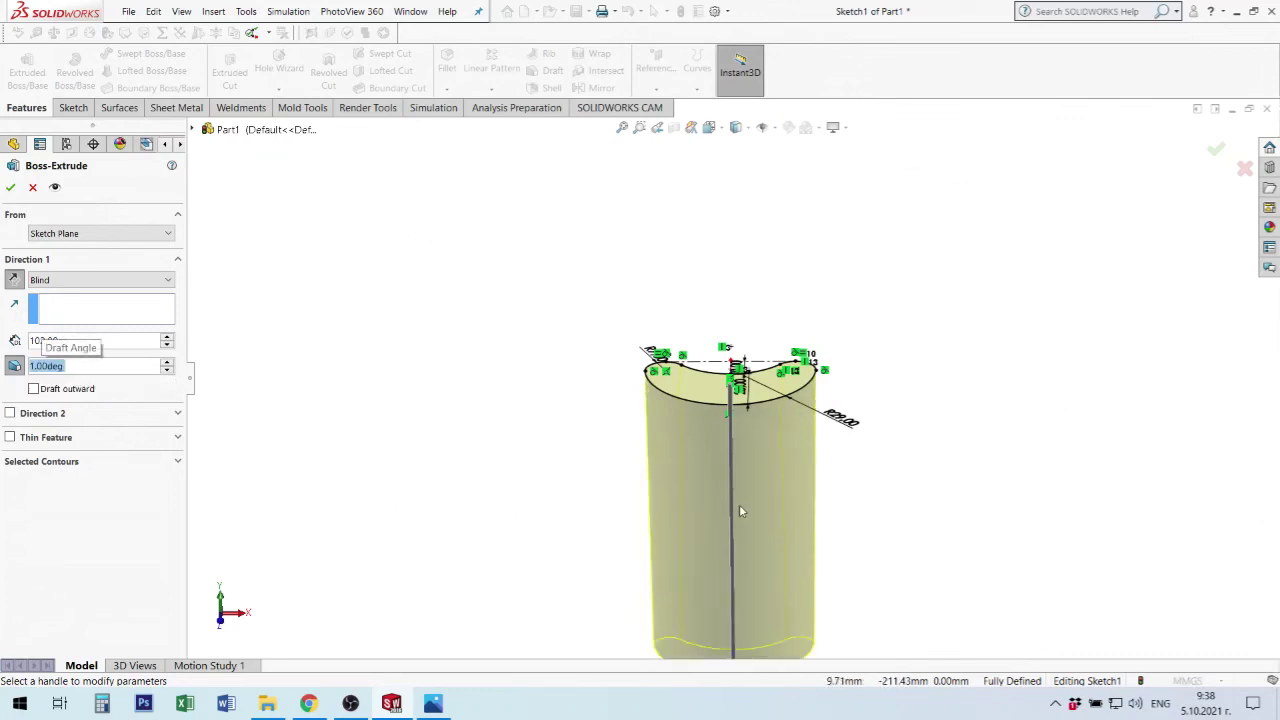
Inspect the extrusion preview from several angles, then cancel it without creating a feature.
middle_click_drag(757, 491, 789, 514)
middle_click_drag(695, 437, 705, 434)
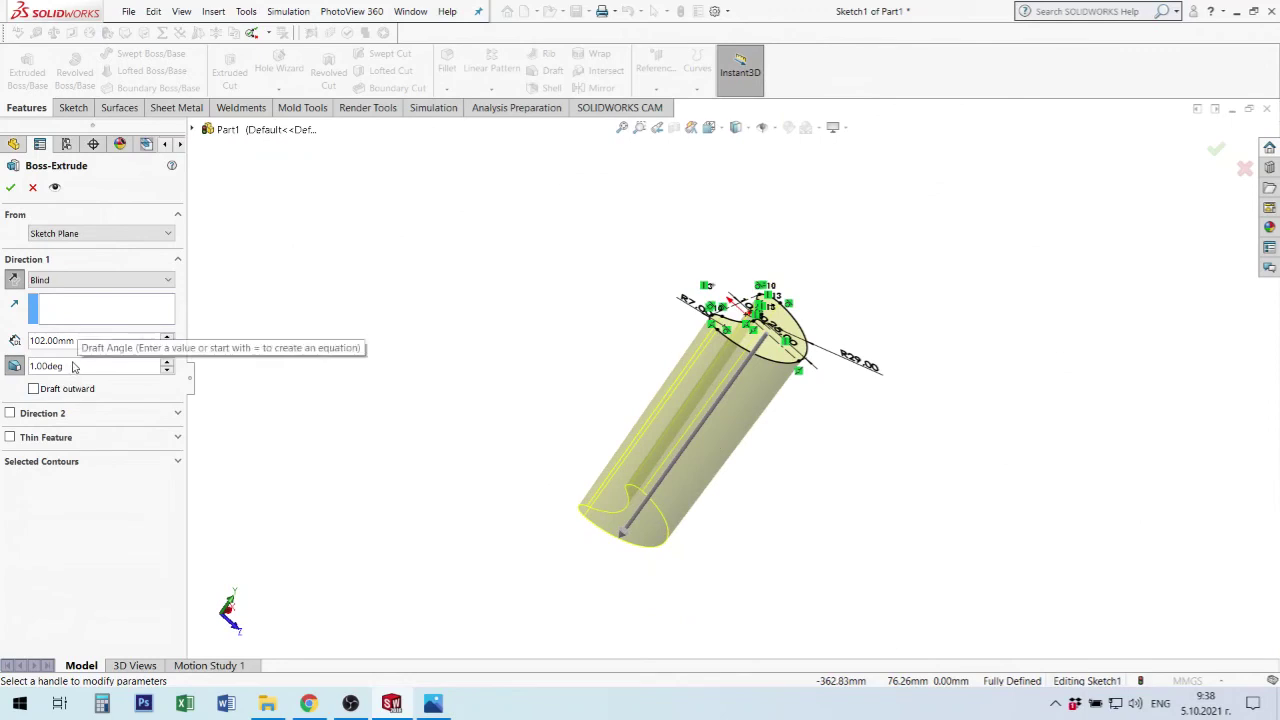
mouse_move(843, 577)
middle_mouse_down()
mouse_move(863, 480)
mouse_move(929, 480)
mouse_move(905, 485)
middle_mouse_up()
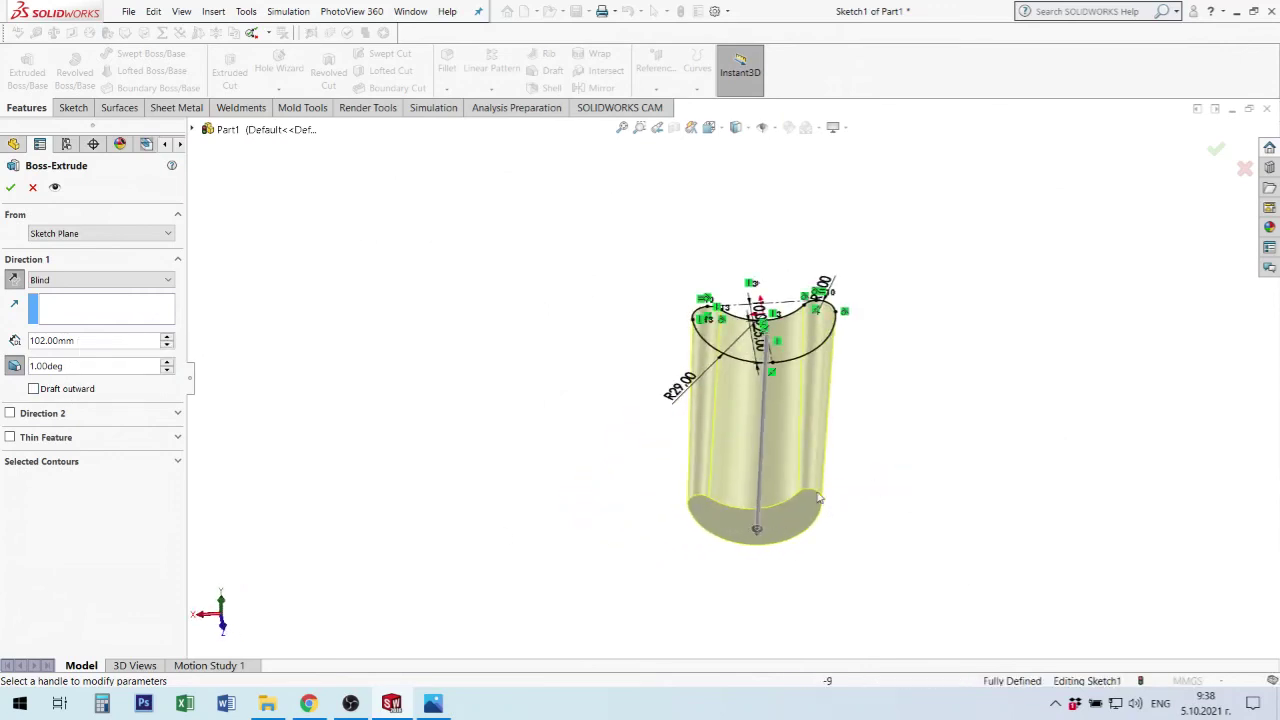
mouse_move(808, 551)
middle_mouse_down()
mouse_move(812, 346)
mouse_move(815, 395)
middle_mouse_up()
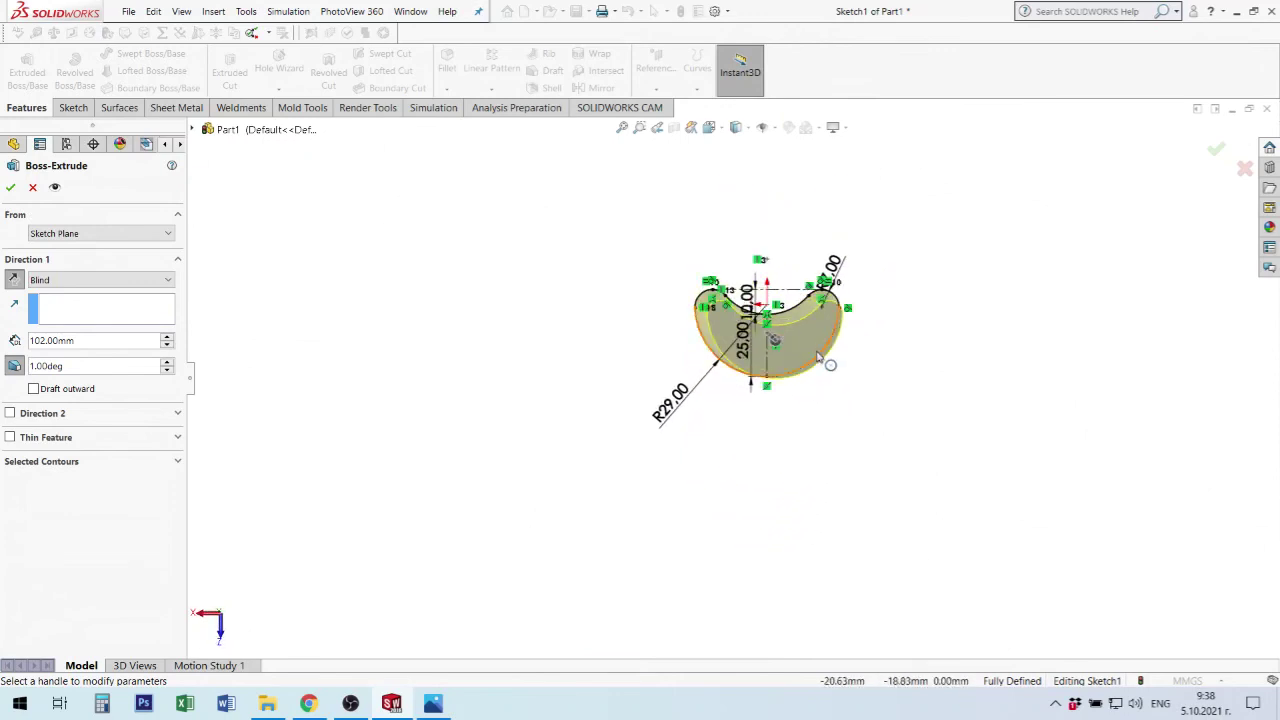
middle_click_drag(758, 370, 797, 368)
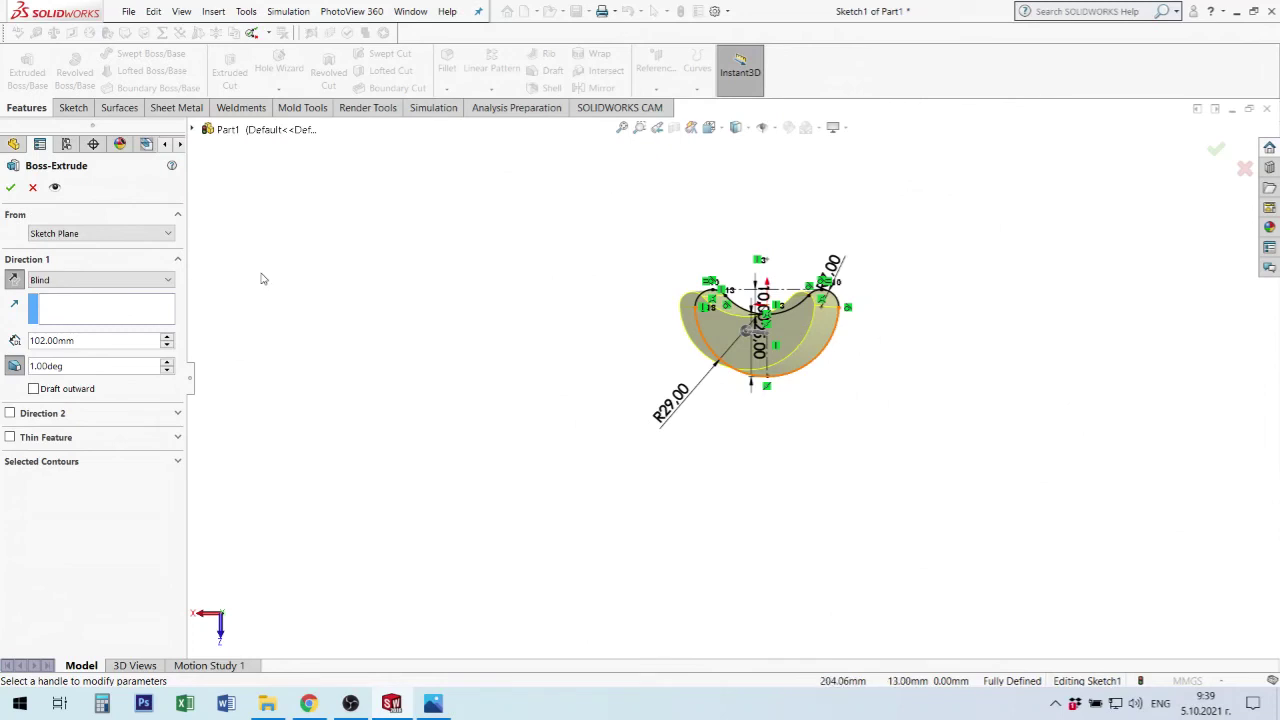
left_click(32, 188)
middle_click_drag(785, 421, 793, 231)
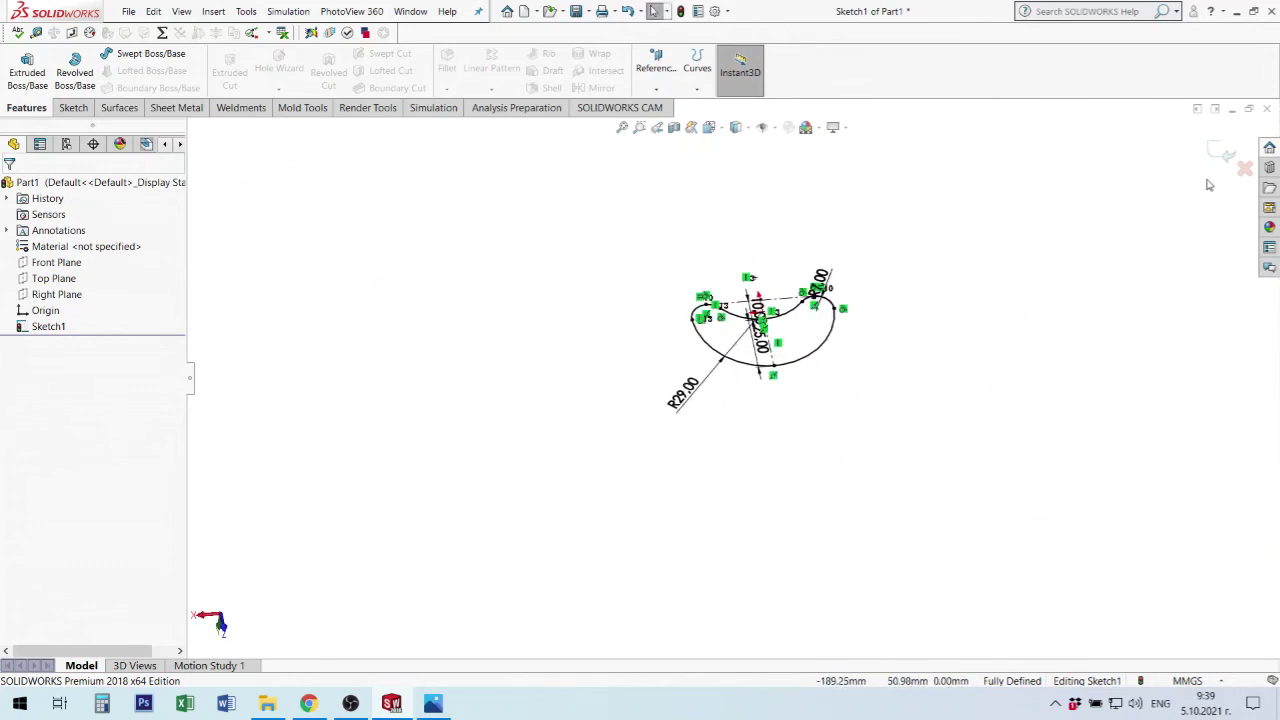
Exit the kidney sketch, select Top Plane and bring up the Insert menu.
left_click(1222, 152)
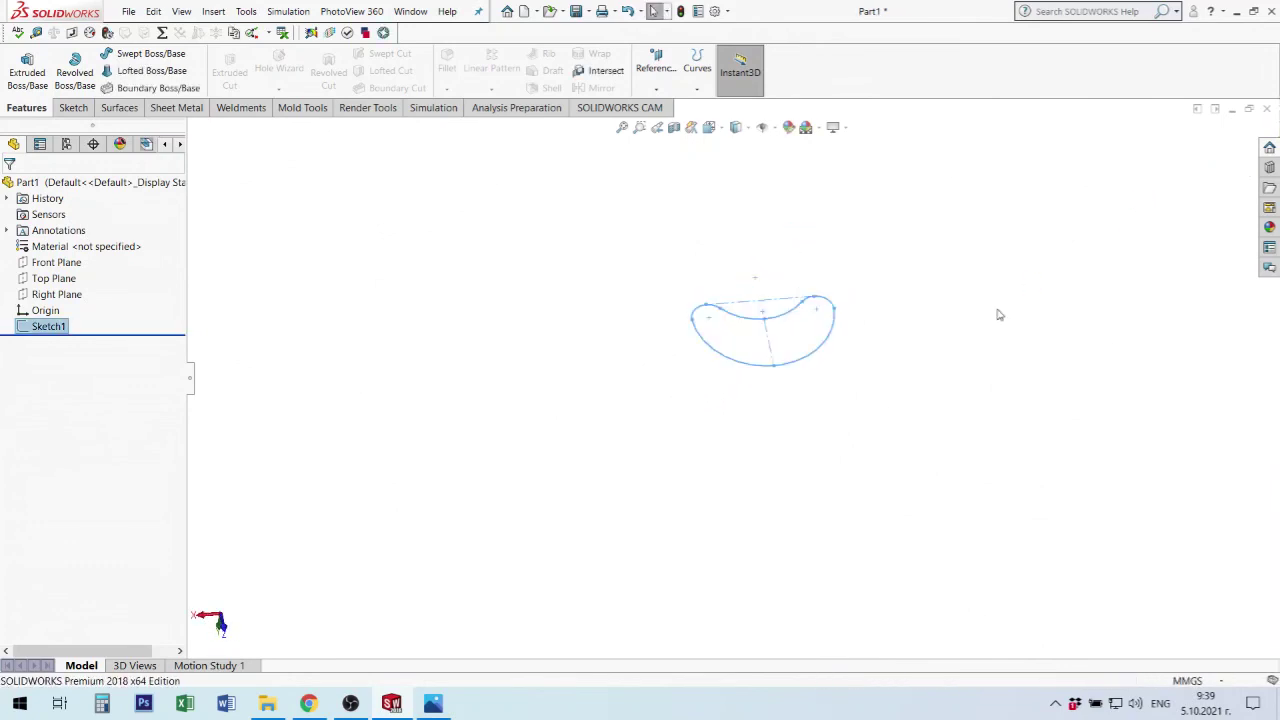
left_click(45, 280)
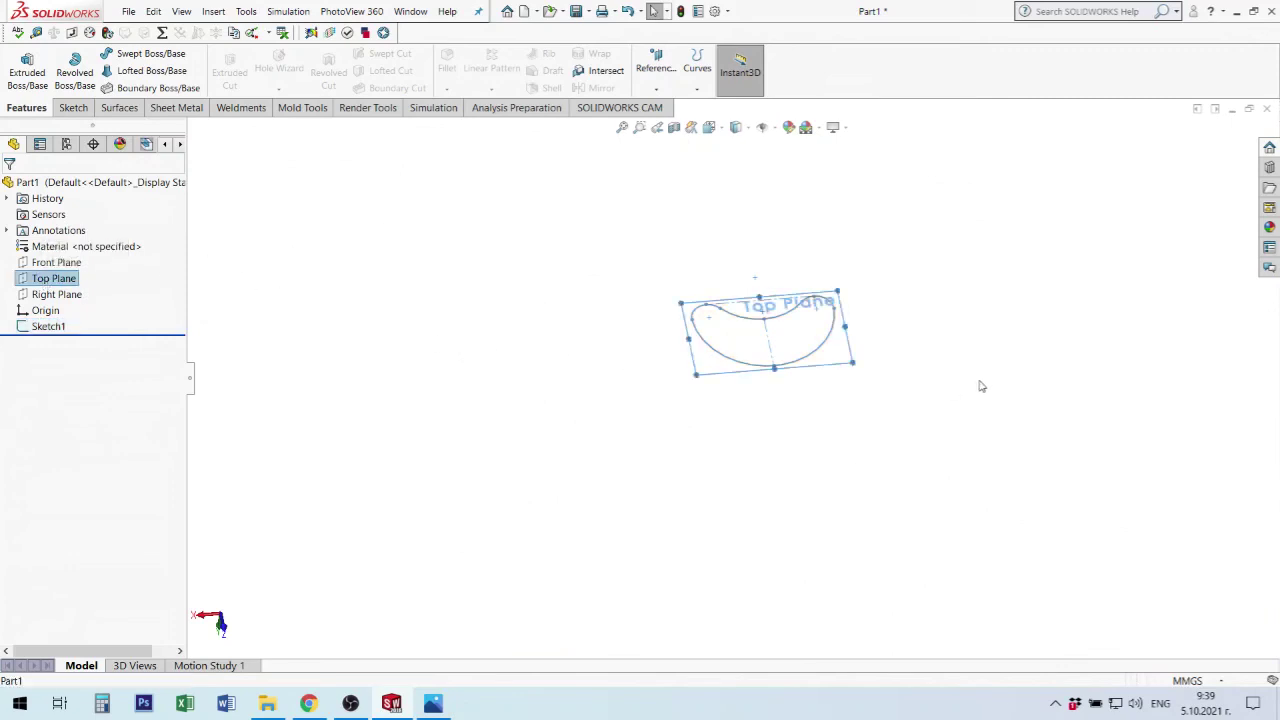
middle_click_drag(980, 383, 971, 320)
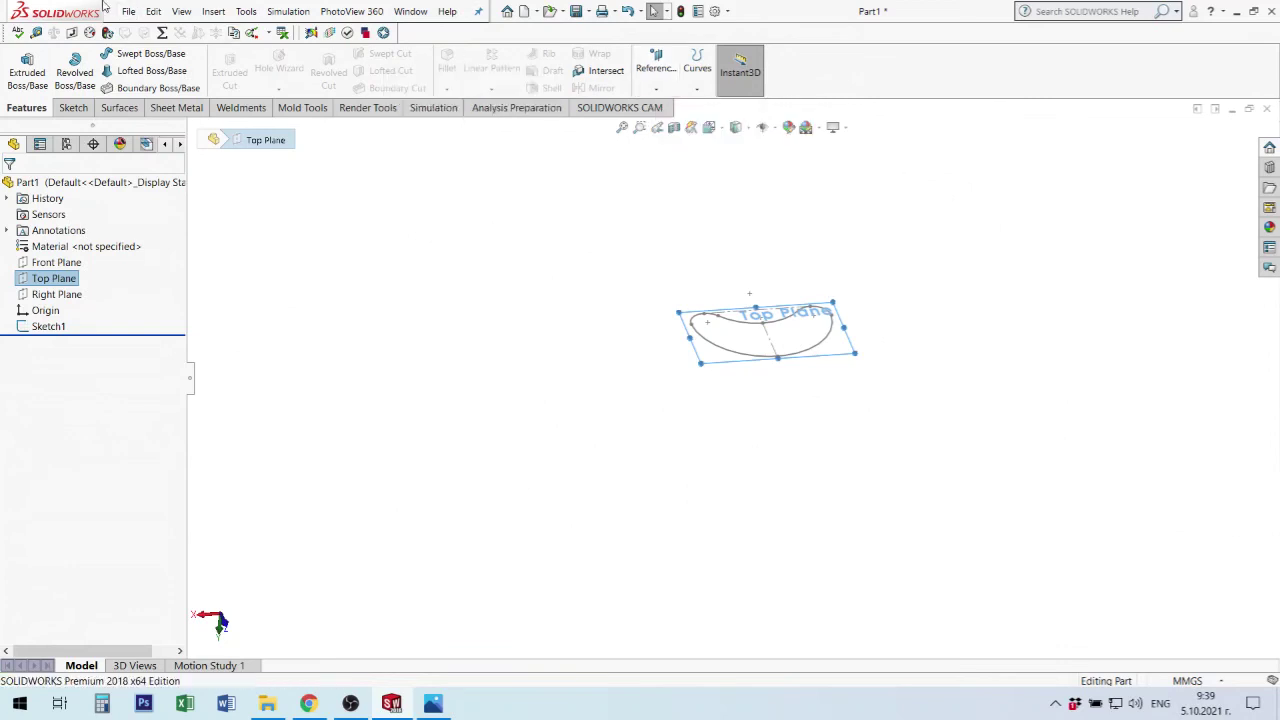
left_click(212, 12)
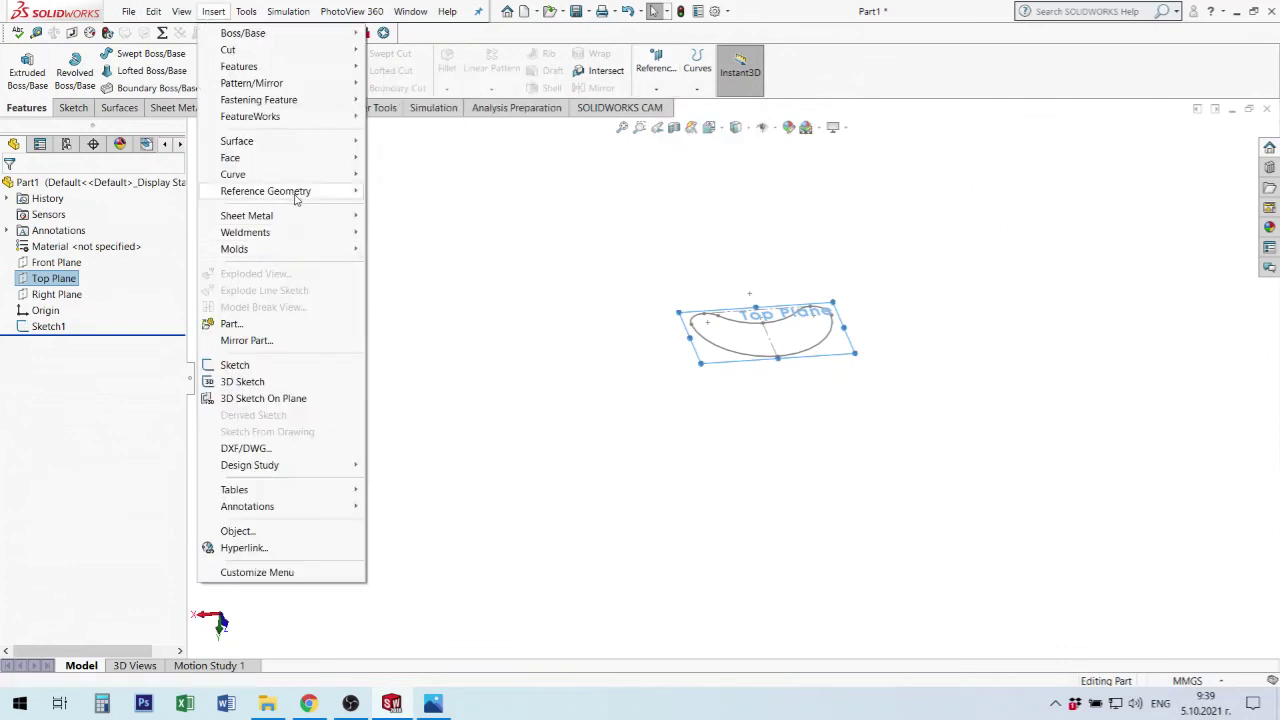
mouse_move(266, 191)
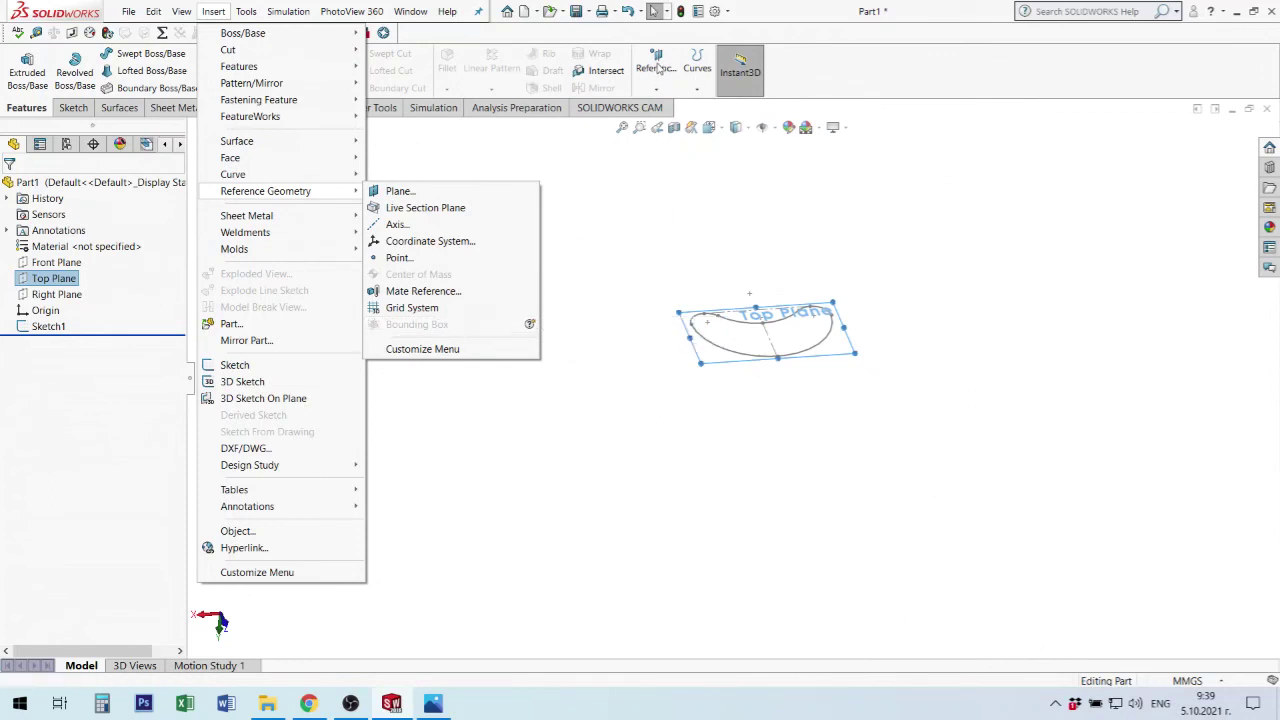
Start a new reference plane from Top Plane with a 102 mm offset distance.
left_click(400, 190)
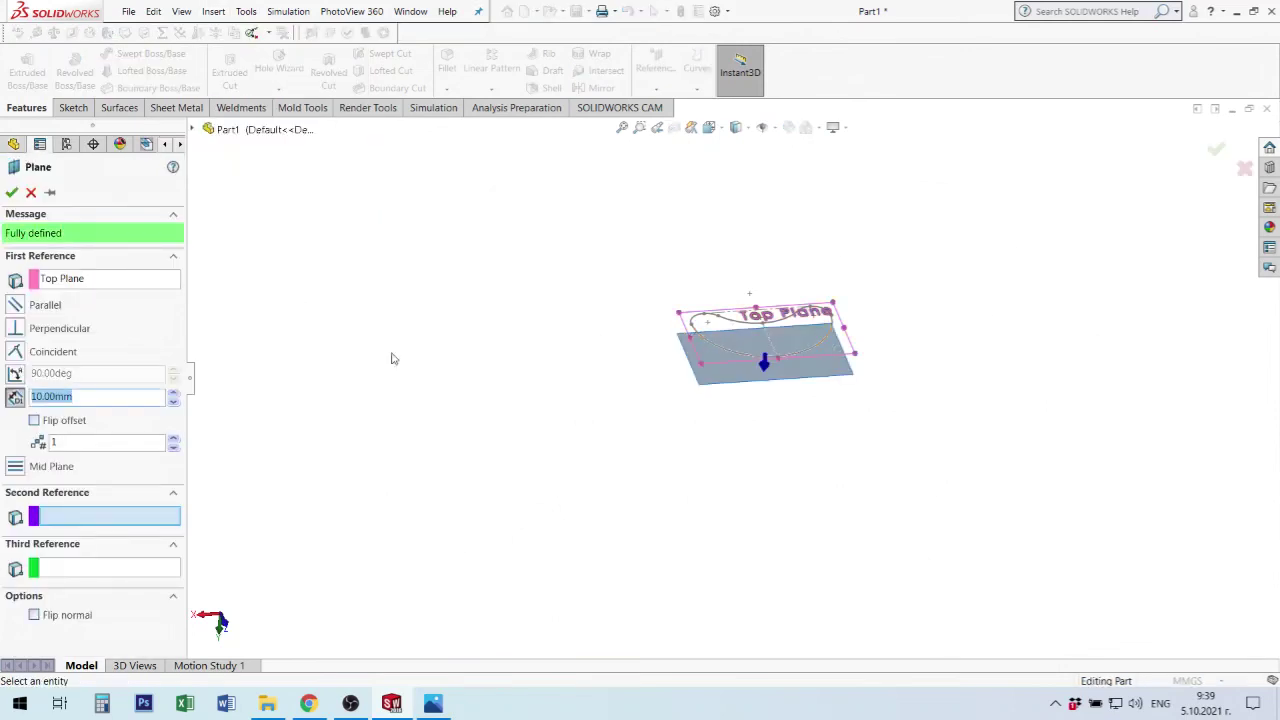
mouse_move(927, 399)
middle_mouse_down()
mouse_move(940, 337)
mouse_move(968, 357)
mouse_move(951, 364)
middle_mouse_up()
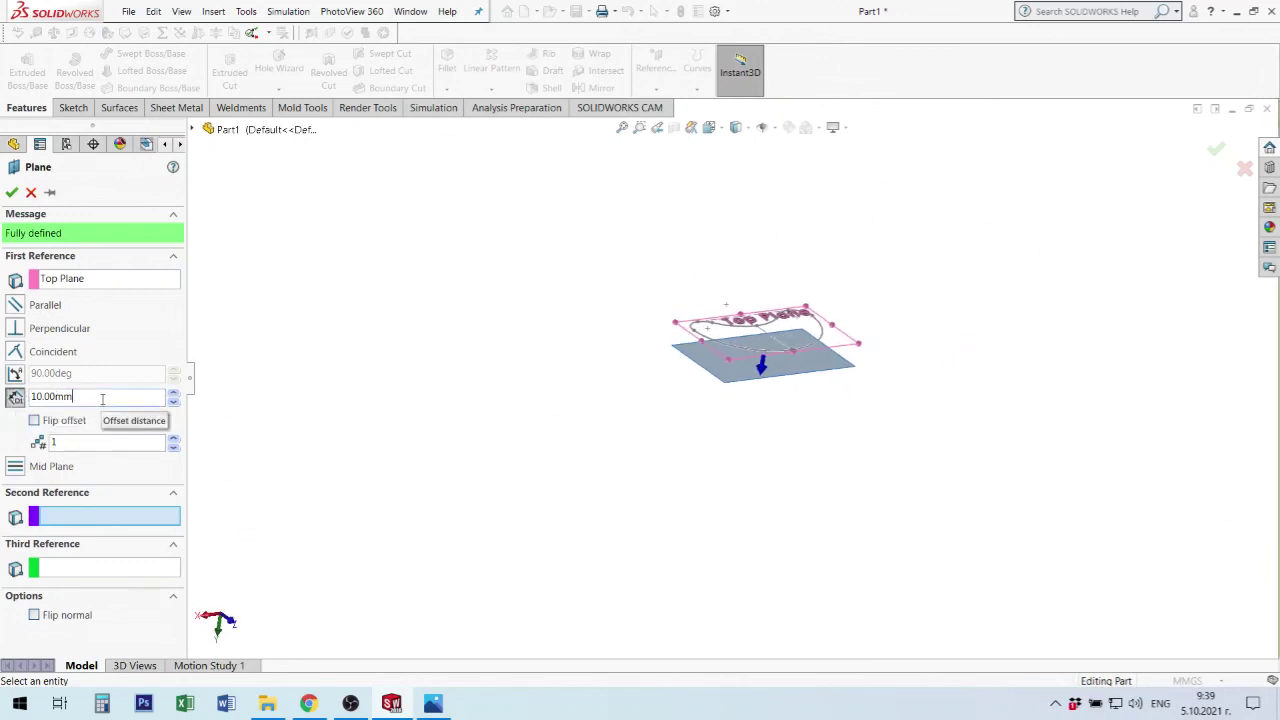
left_click_drag(92, 398, 6, 401)
key("BackSpace")
type("102")
key("Return")
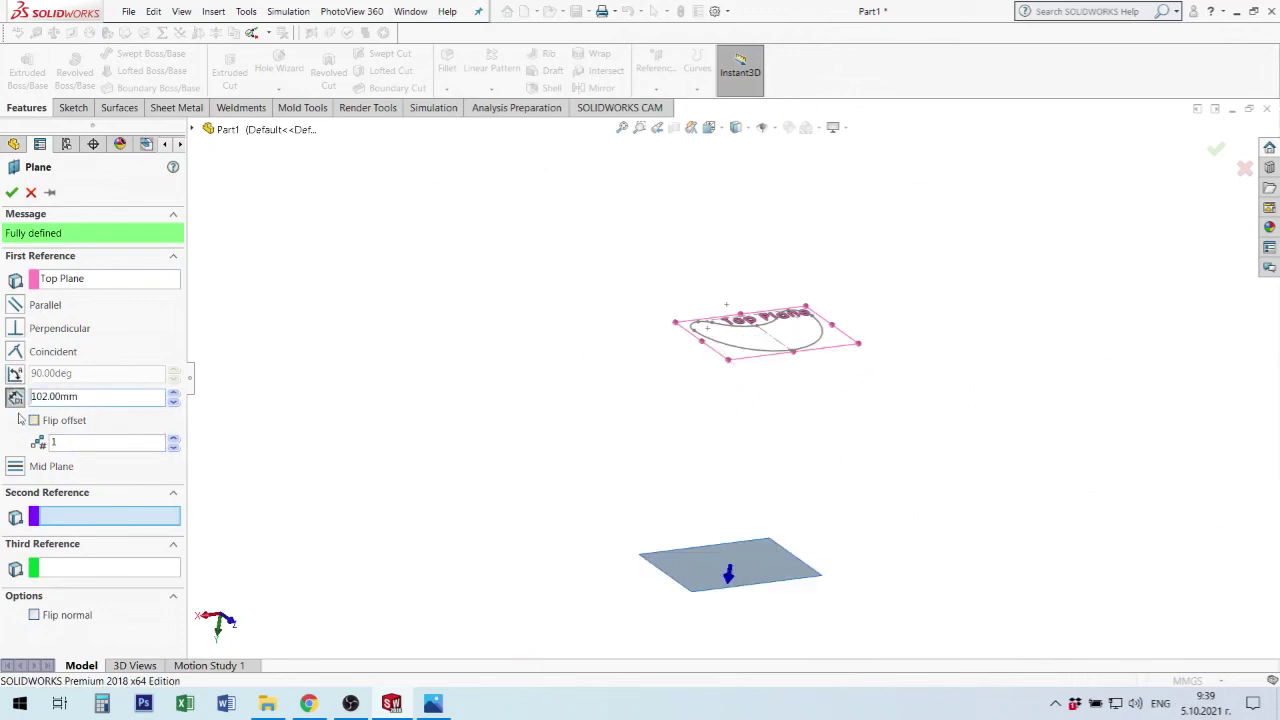
Flip the offset to the other side of Top Plane and create Plane1.
left_click(35, 420)
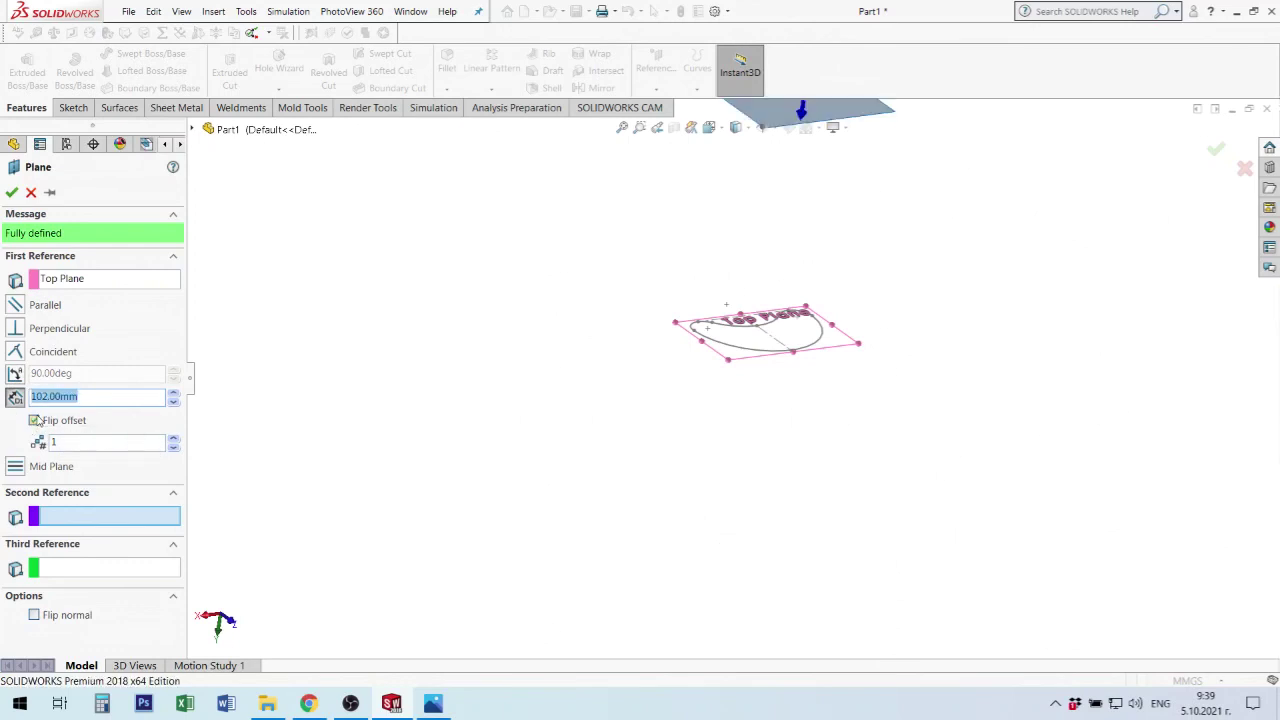
left_click(35, 420)
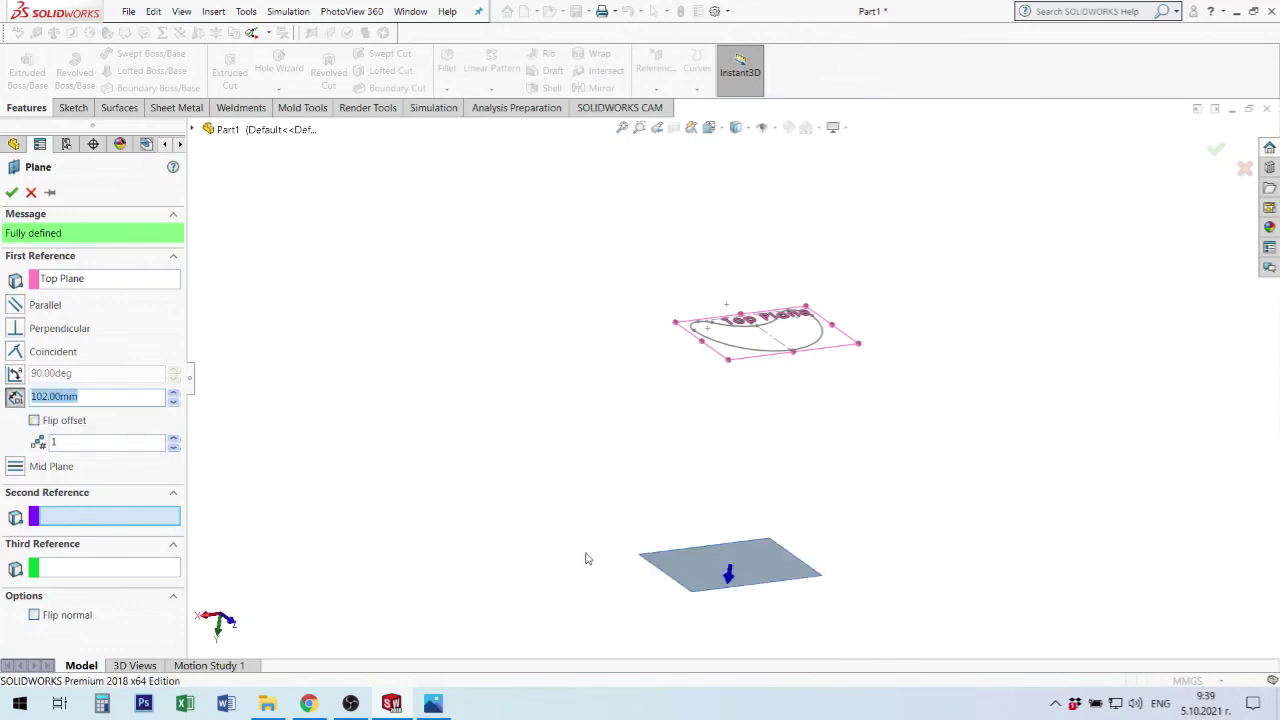
key("f")
mouse_move(660, 577)
middle_mouse_down()
mouse_move(680, 523)
mouse_move(669, 574)
mouse_move(794, 480)
mouse_move(745, 478)
middle_mouse_up()
scroll(729, 485, "down", 2)
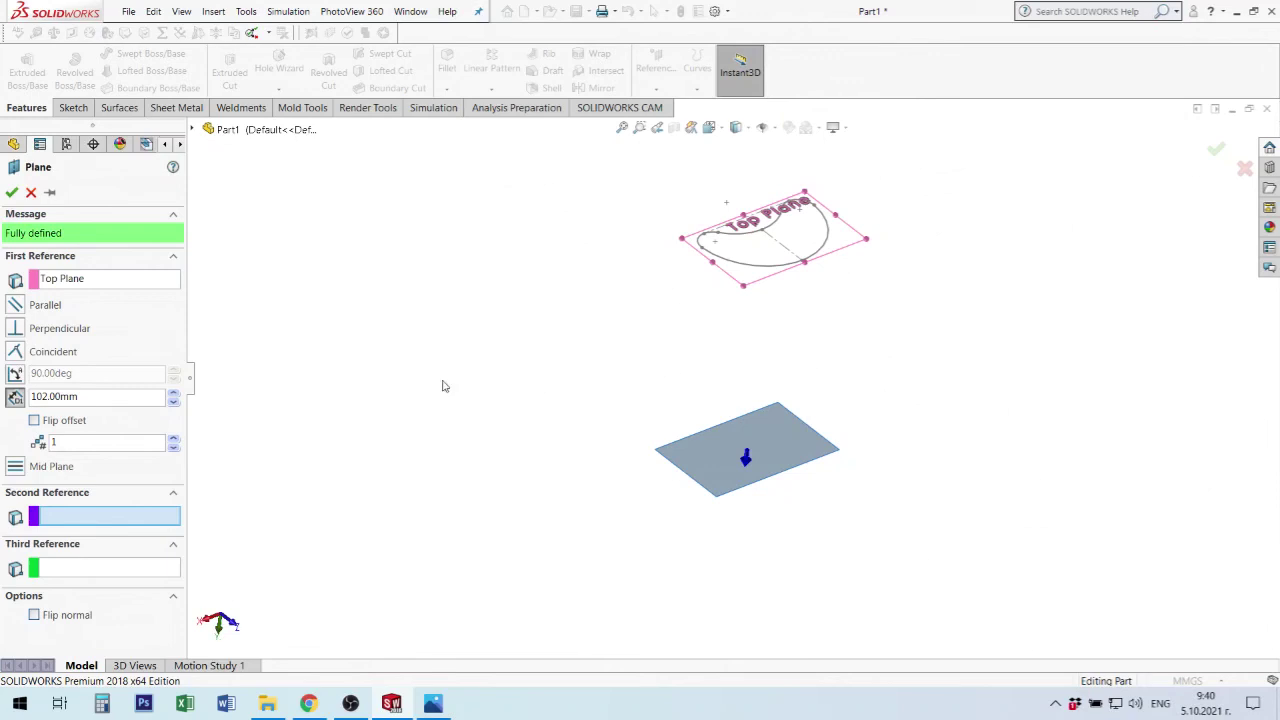
left_click(34, 421)
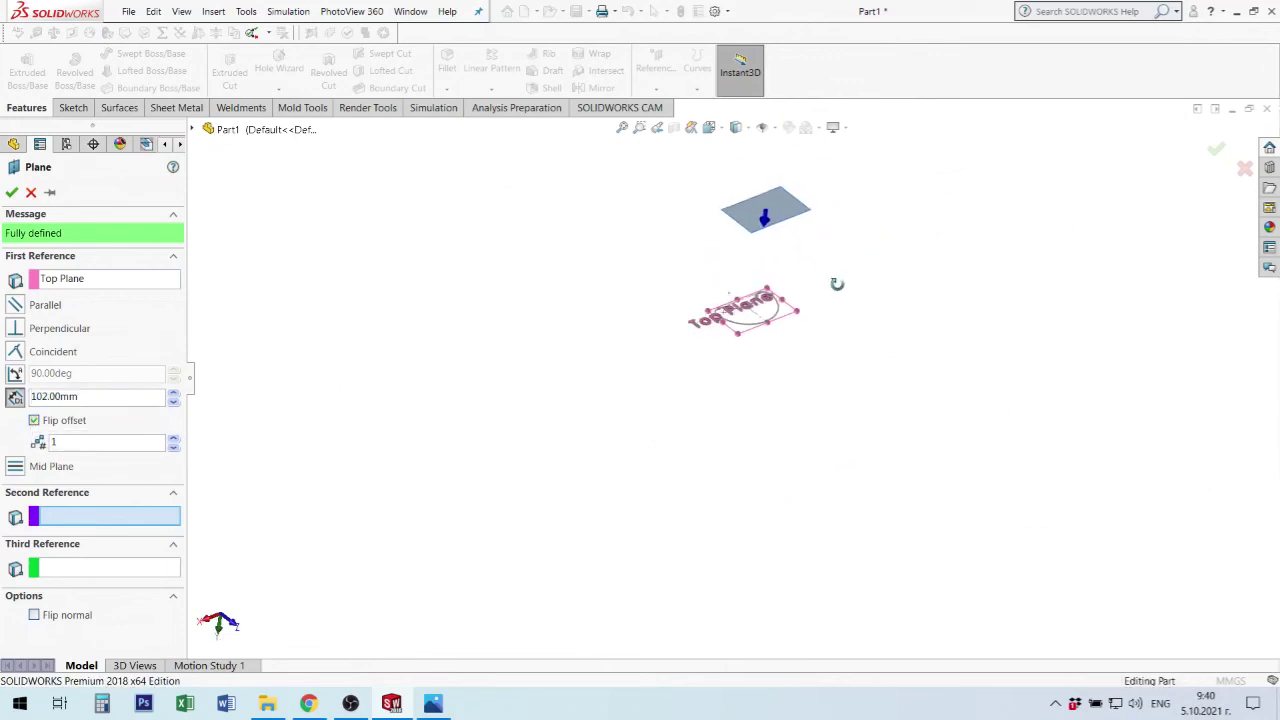
middle_click_drag(843, 294, 860, 189)
mouse_move(883, 420)
middle_mouse_down()
mouse_move(902, 195)
mouse_move(906, 457)
mouse_move(937, 266)
mouse_move(971, 249)
mouse_move(956, 251)
middle_mouse_up()
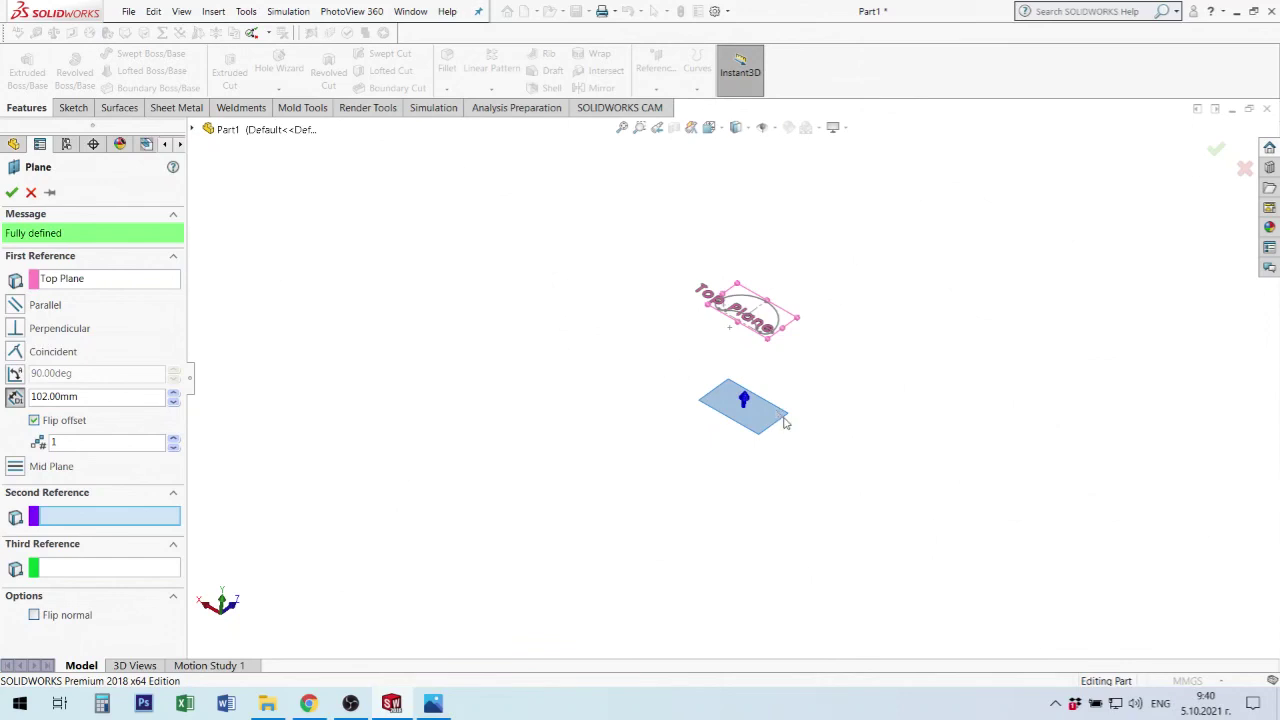
left_click(11, 192)
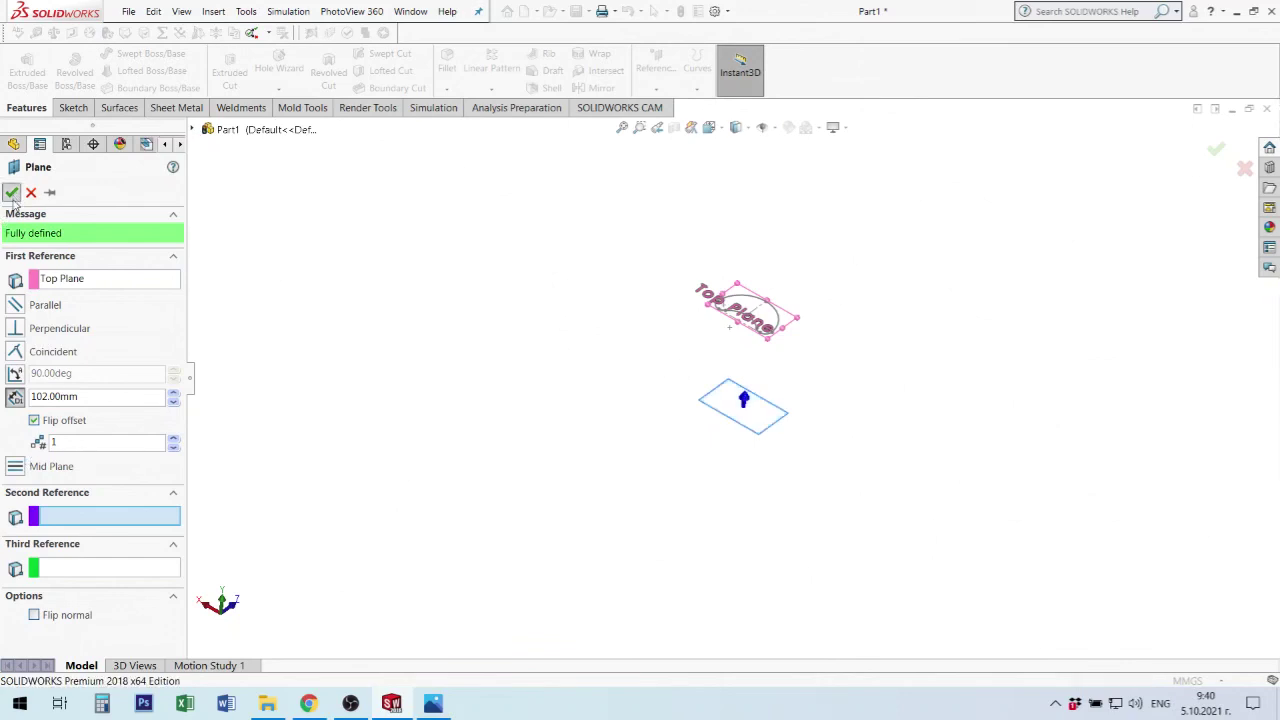
left_click(840, 452)
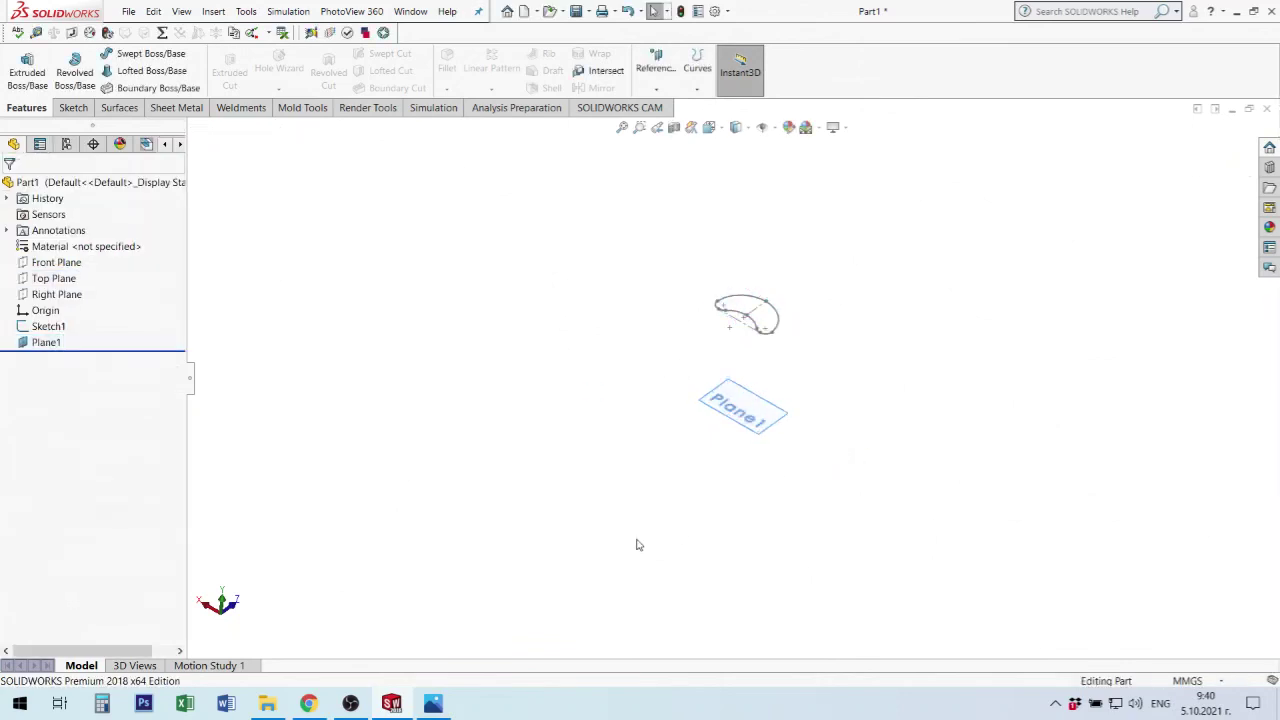
Hide Plane1, then reselect it and begin a new sketch on it.
left_click(48, 344)
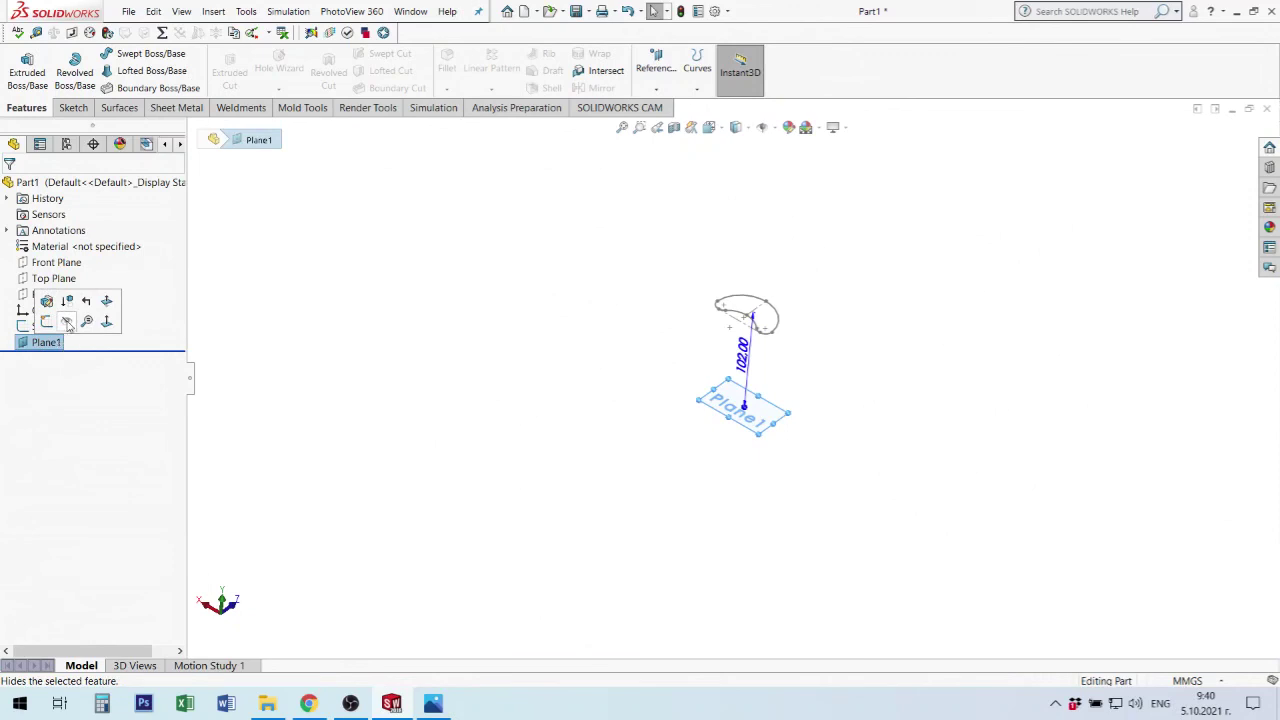
left_click(66, 321)
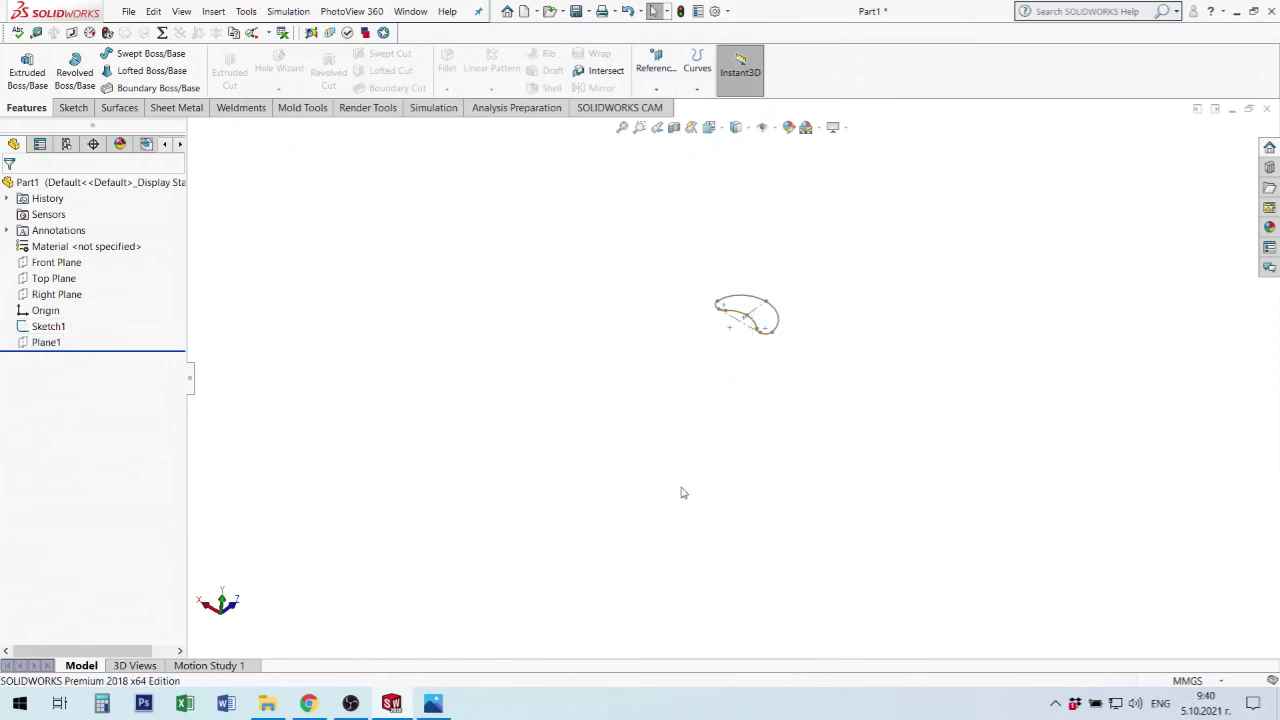
left_click(30, 345)
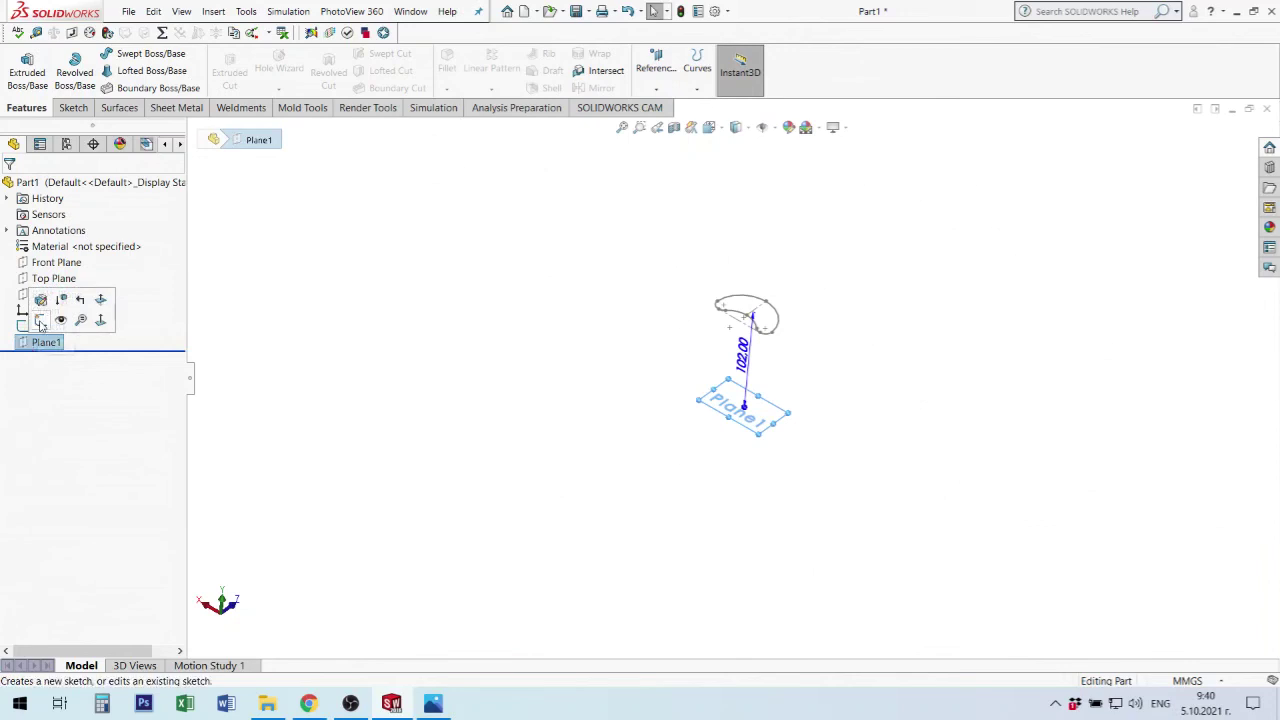
left_click(40, 320)
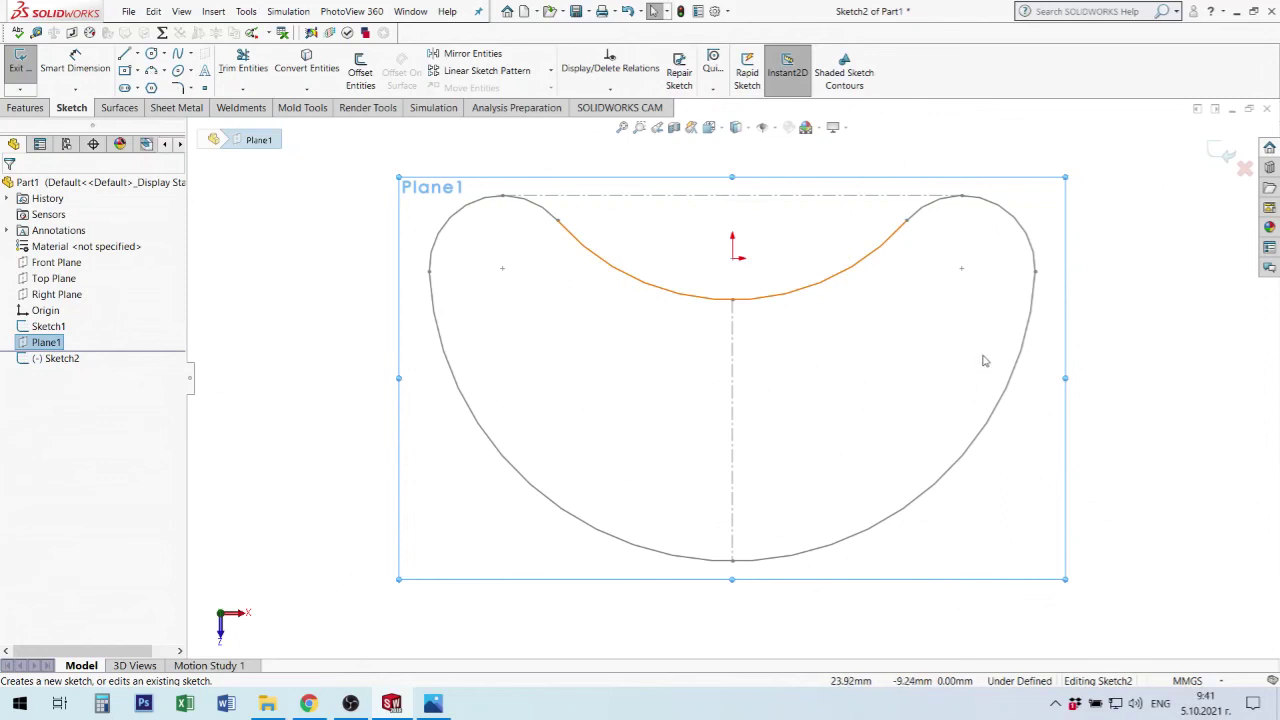
Convert the kidney outline's lower outer, right top and middle inner arcs into Sketch2.
left_click(1030, 335)
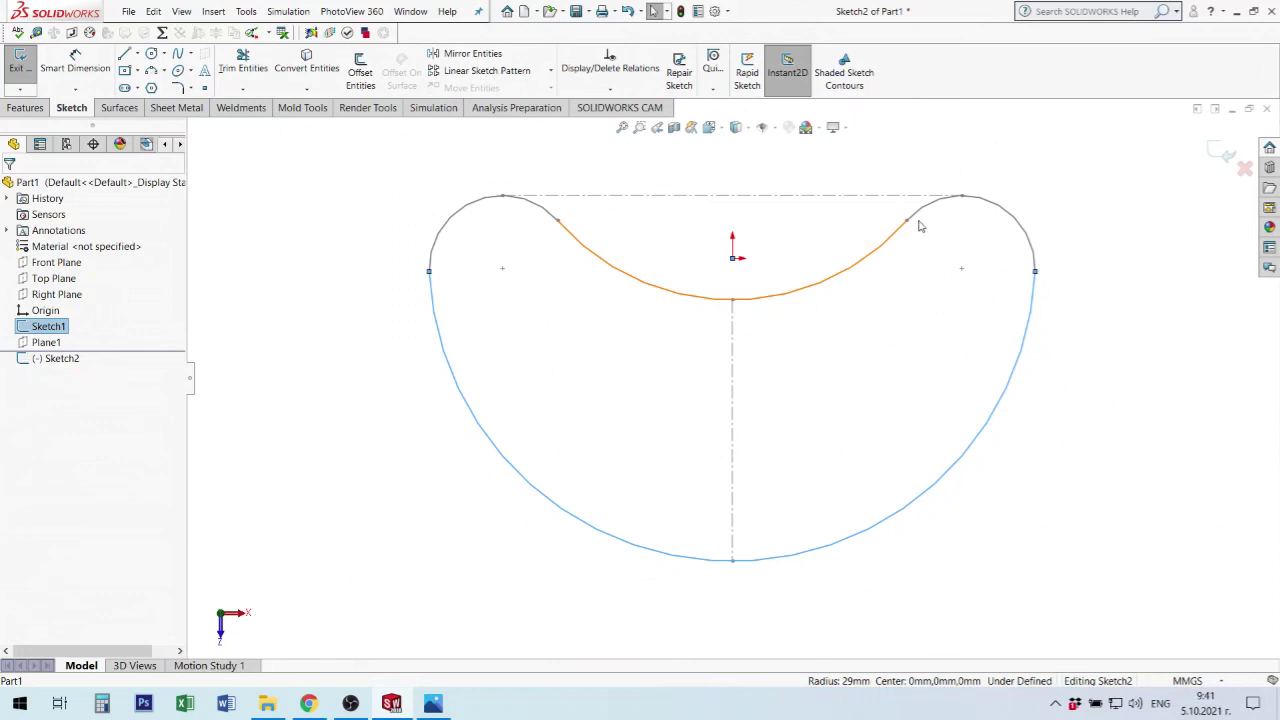
left_click(942, 212)
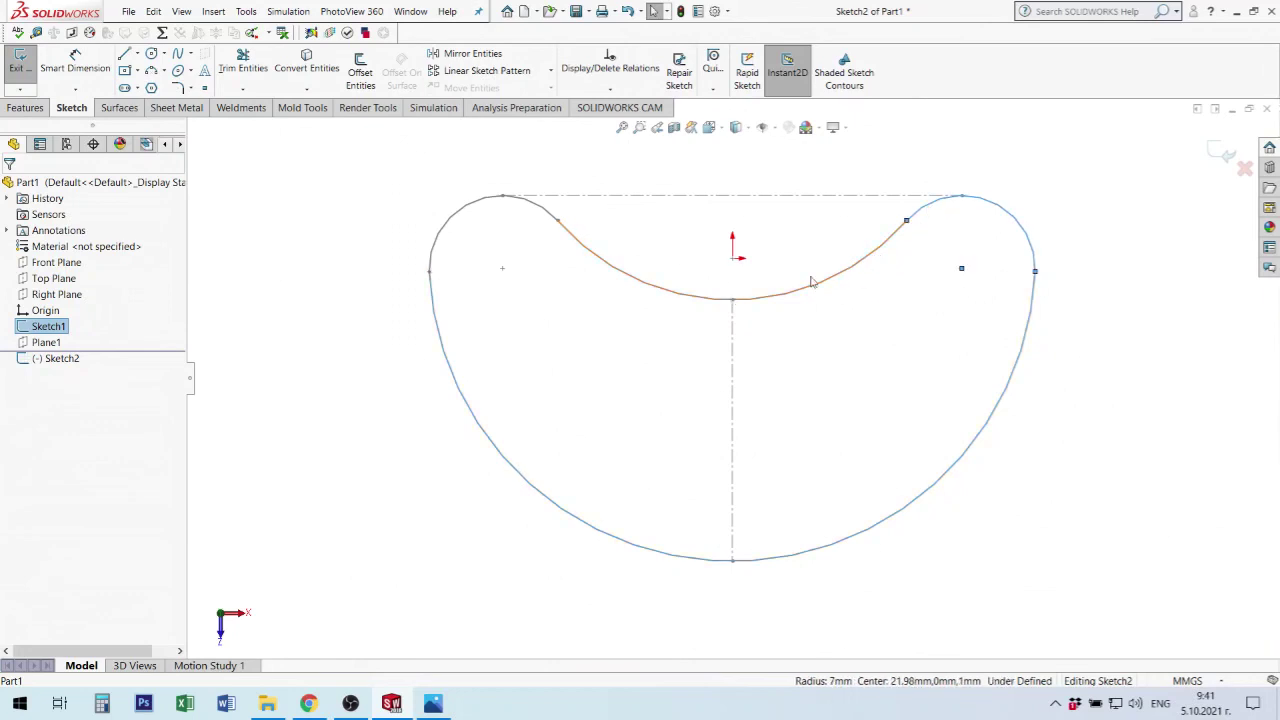
left_click(856, 270)
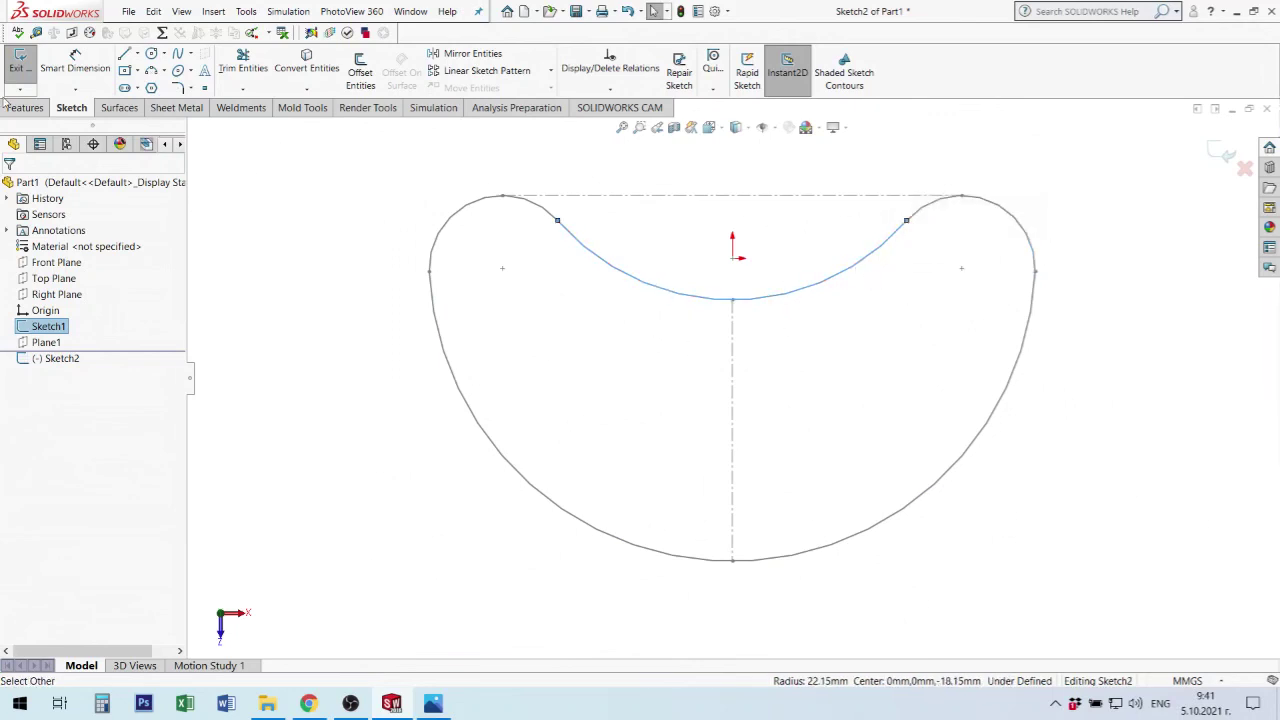
left_click(308, 62)
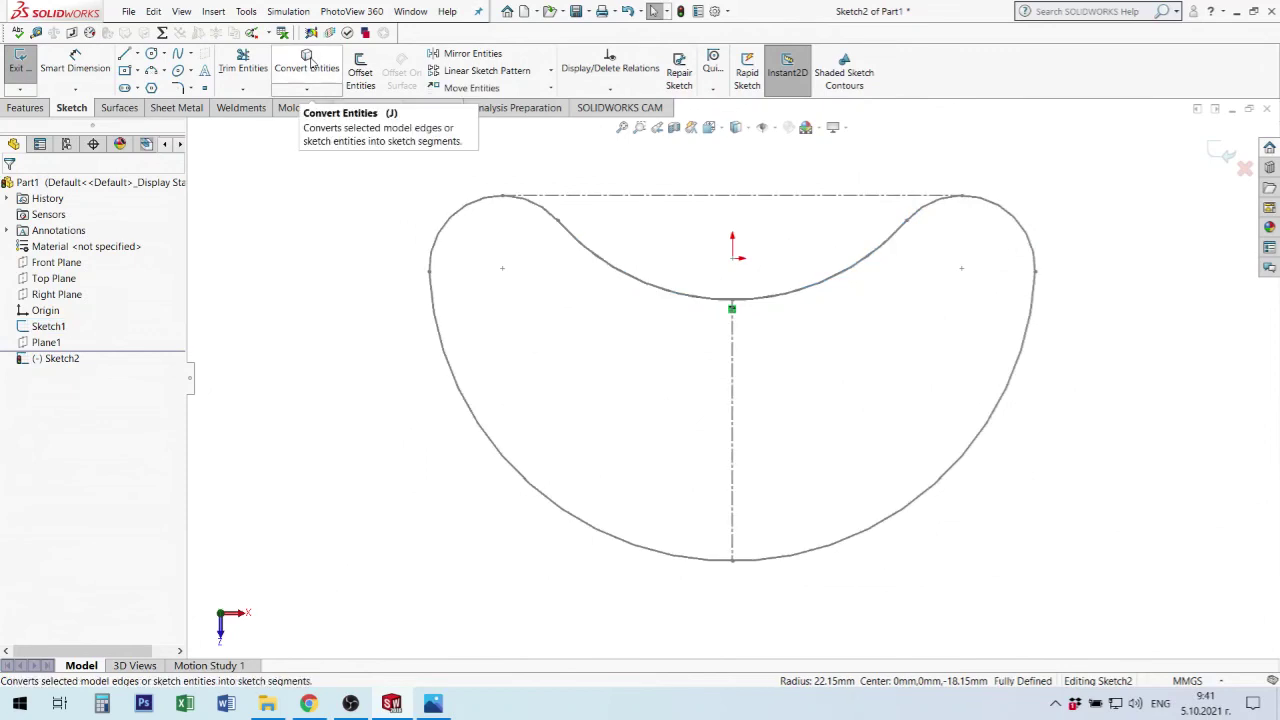
left_click(973, 455)
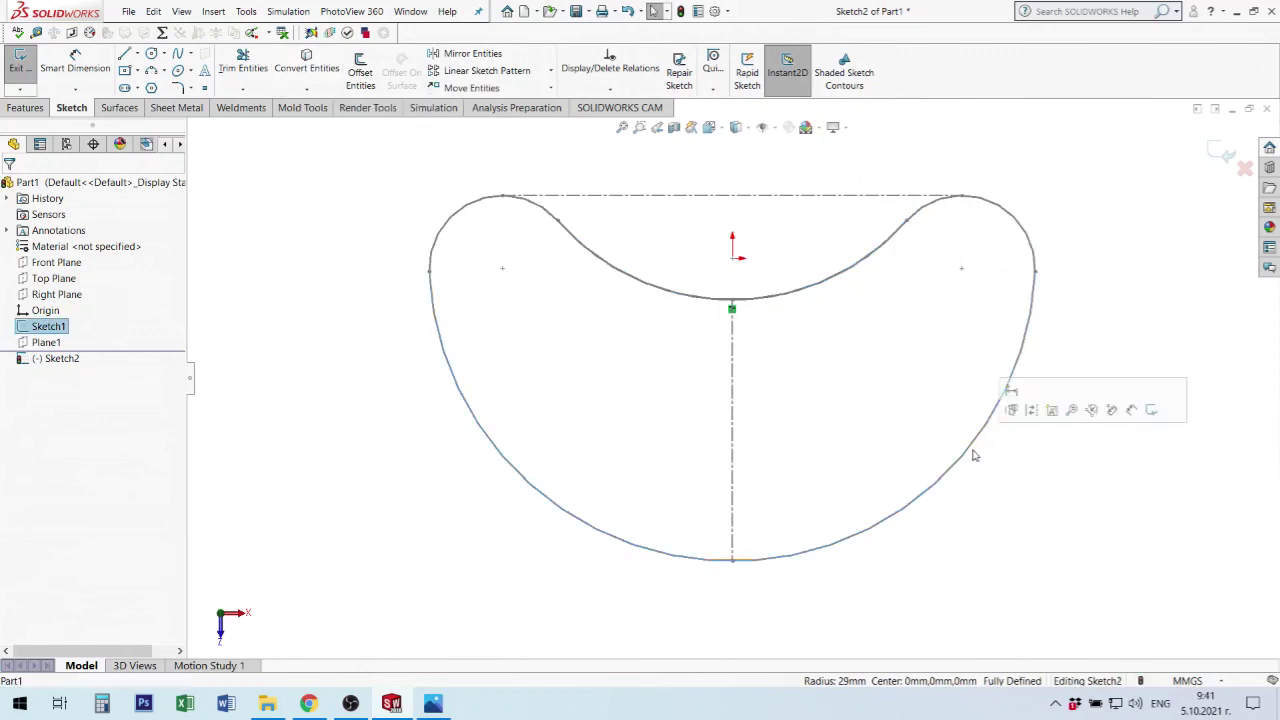
left_click(360, 79)
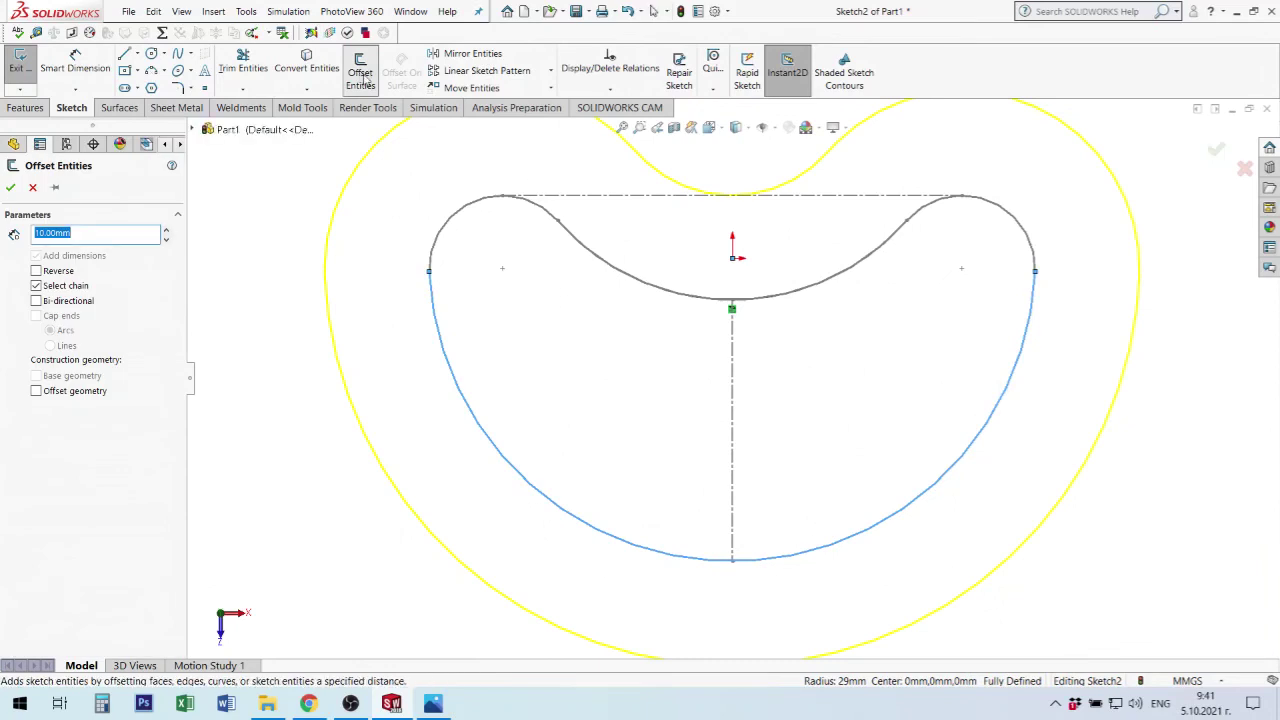
Offset only the lower outer arc 2 mm inward, with Select chain turned off.
type("2")
key("Return")
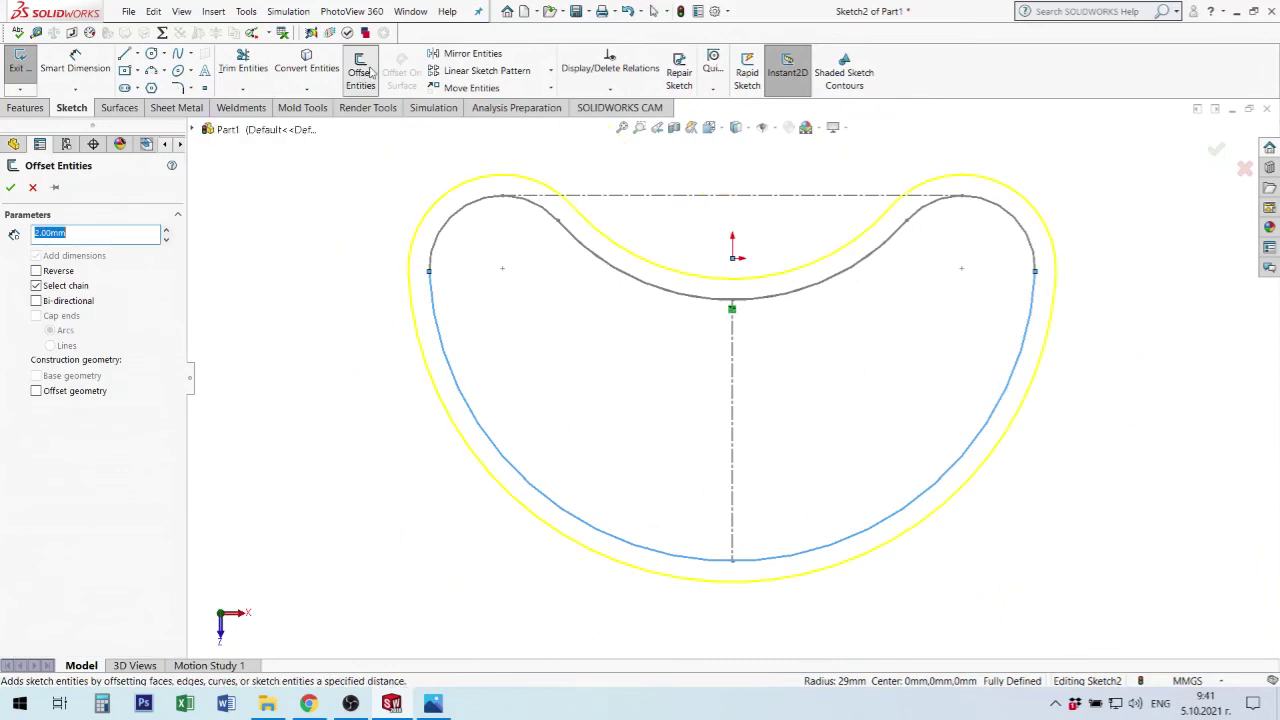
left_click(36, 271)
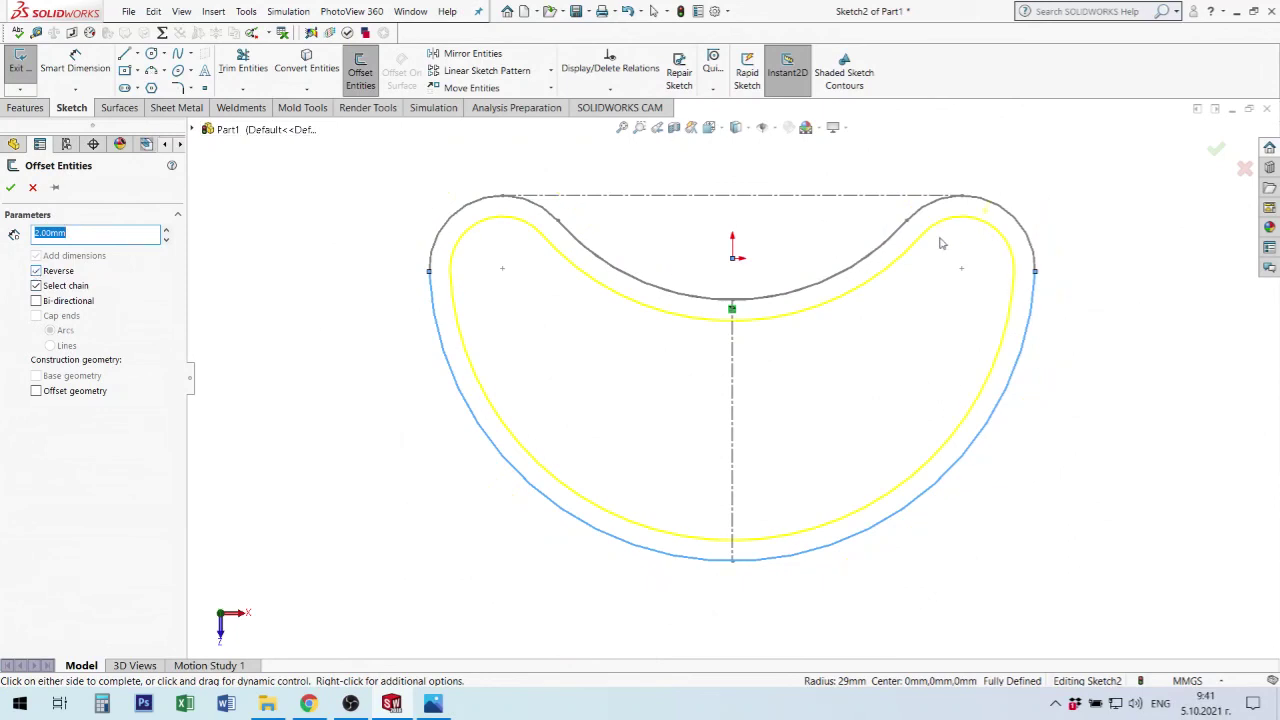
left_click(36, 286)
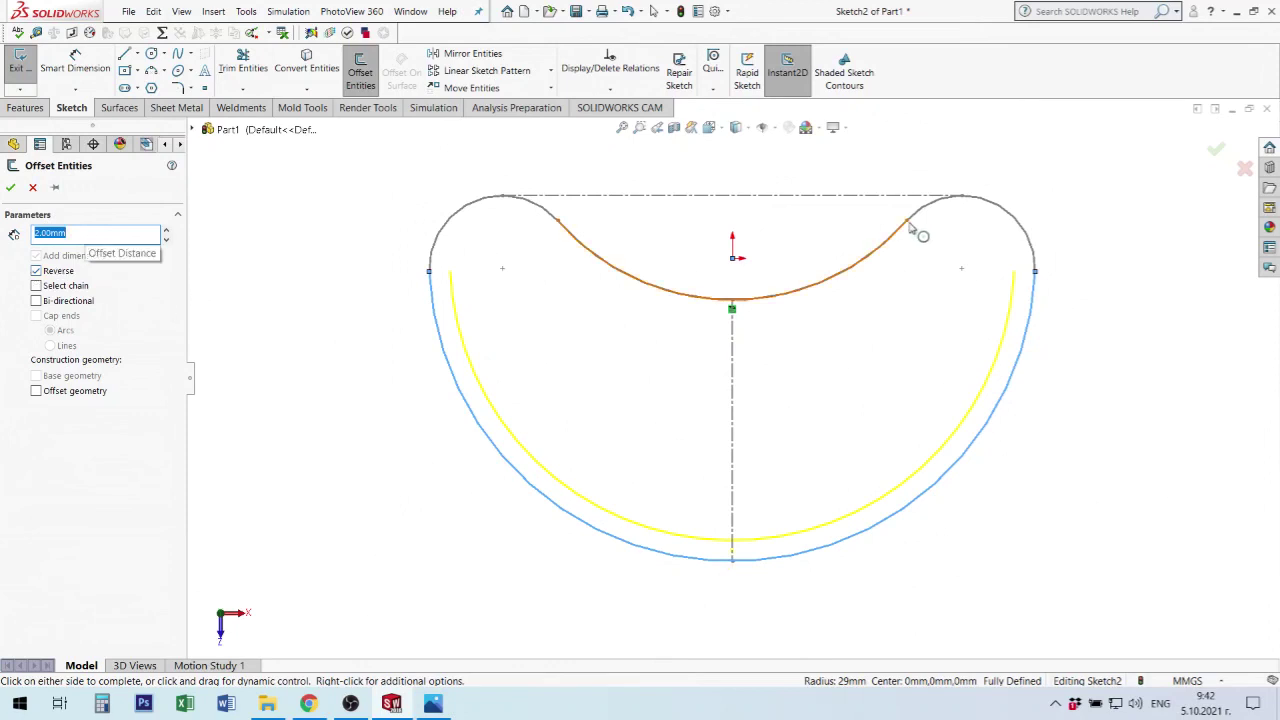
left_click(10, 187)
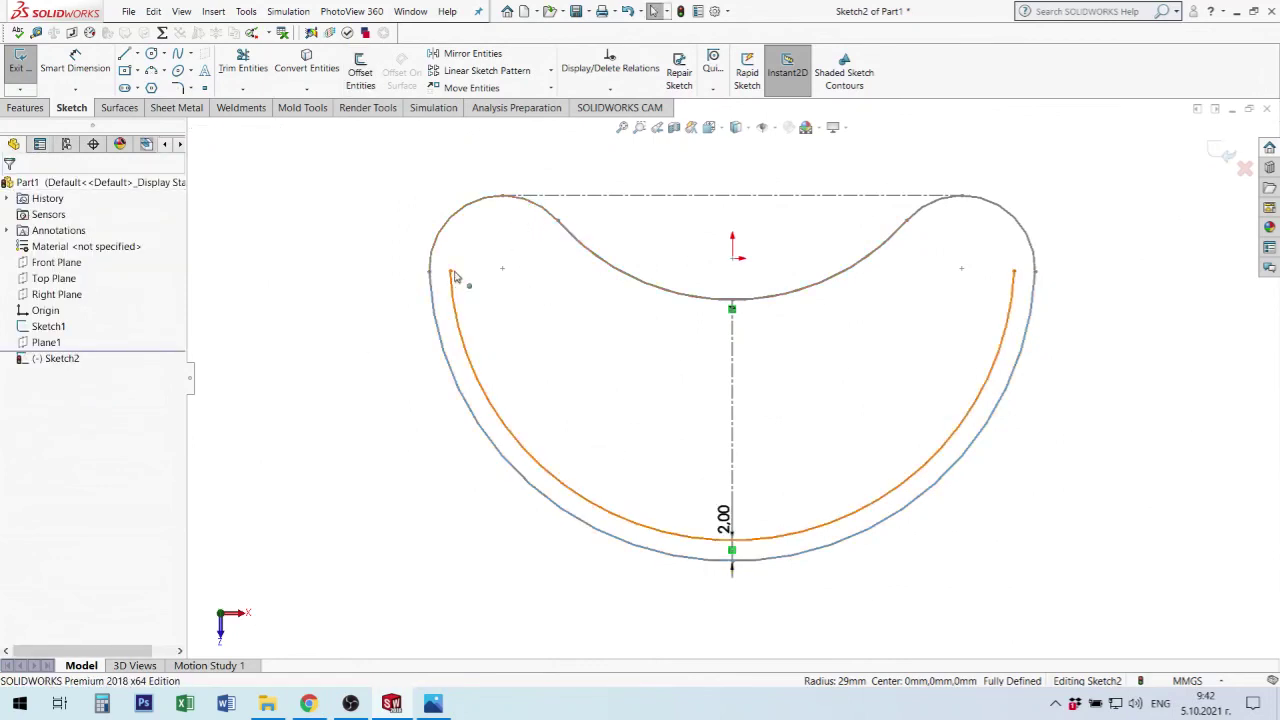
Draw a trial 3-point corner arc at upper left and make it tangent to the top curve.
left_click(151, 70)
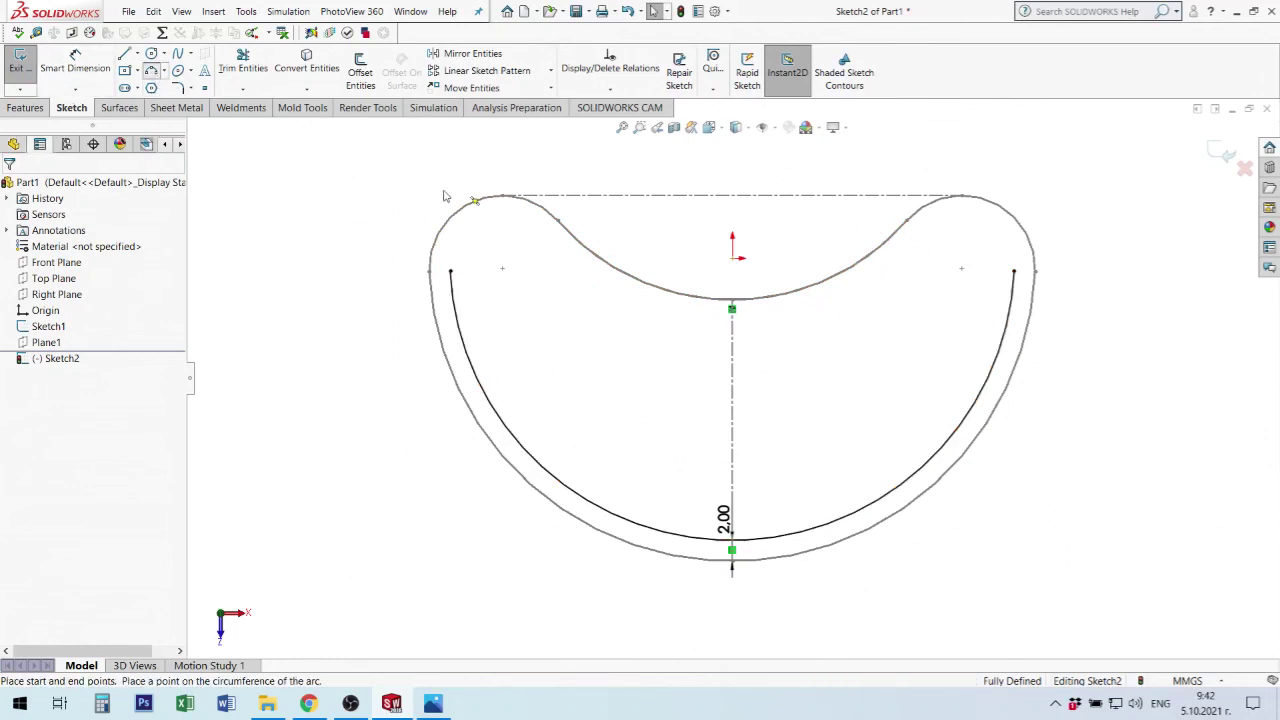
left_click(557, 219)
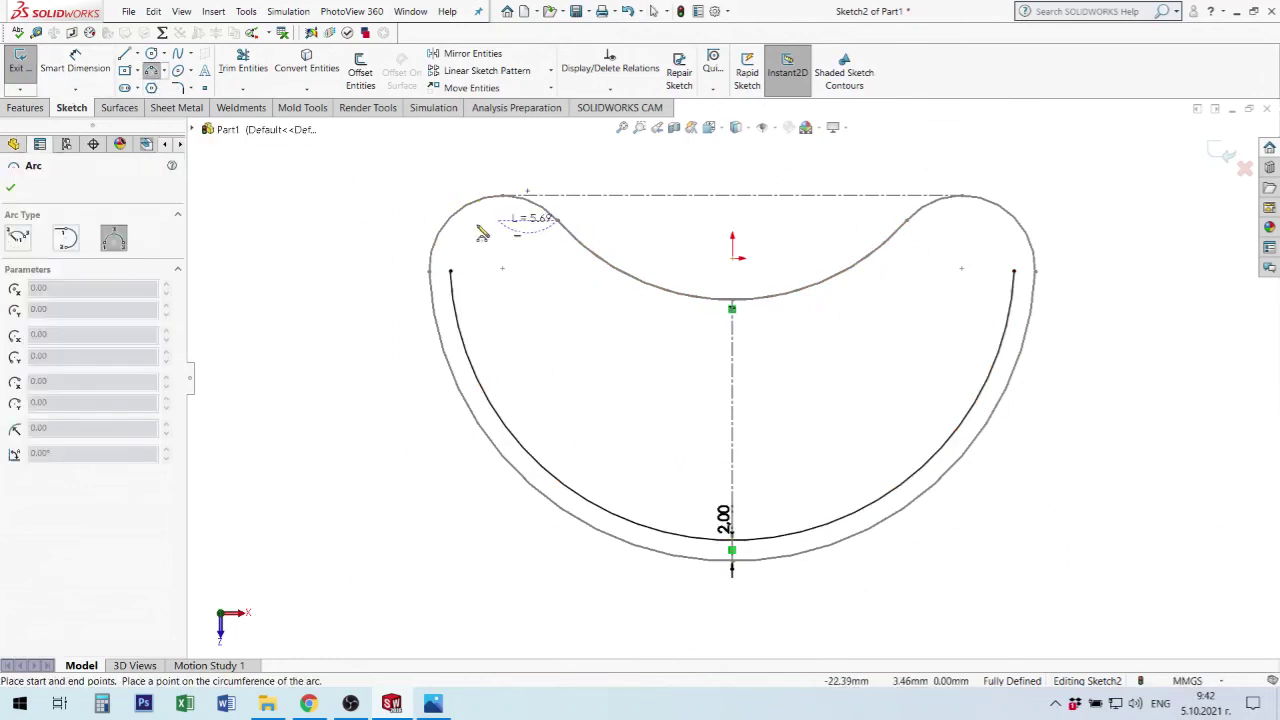
left_click(450, 270)
left_click(485, 247)
key("Escape")
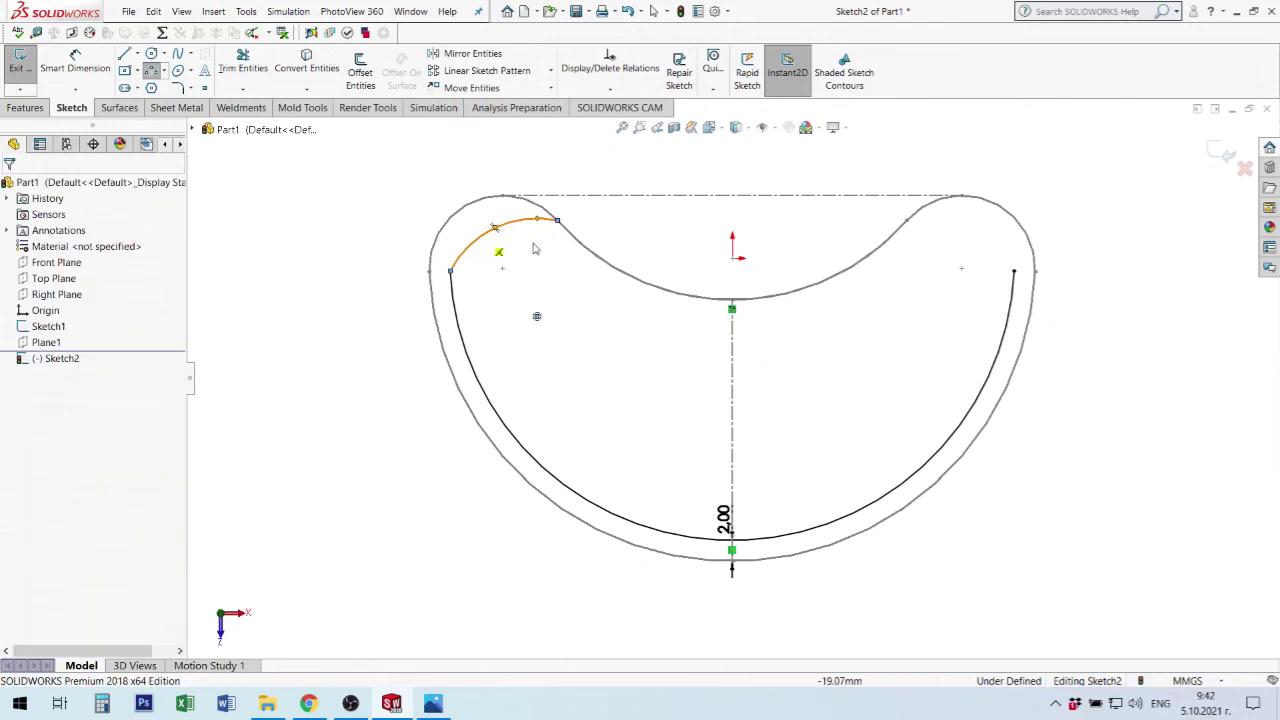
left_click(550, 222)
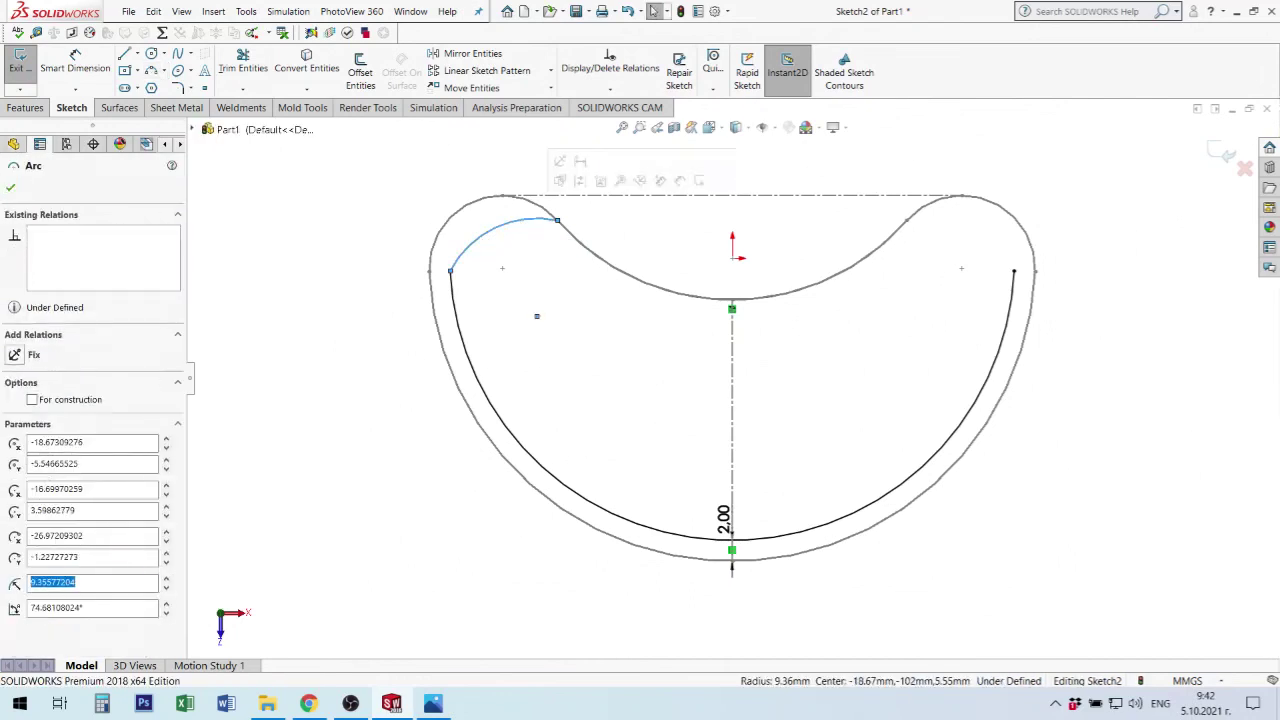
left_click(585, 243, "ctrl")
left_click(631, 177)
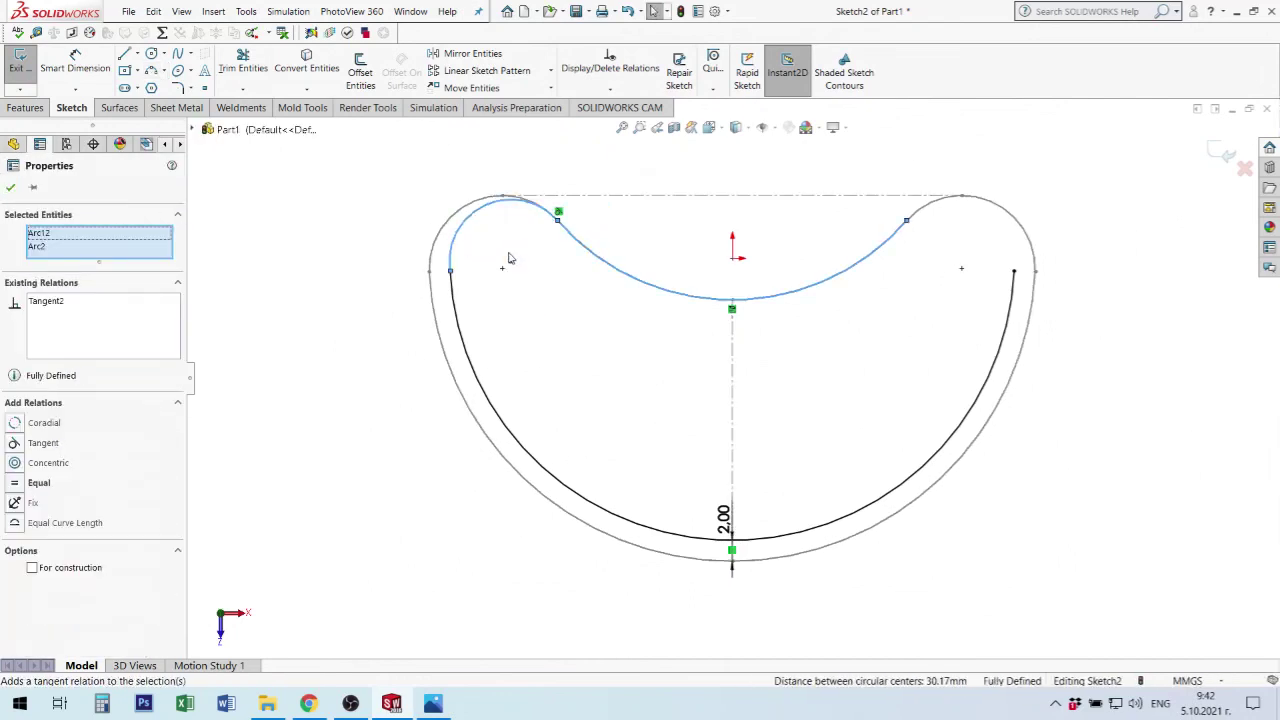
key("Escape")
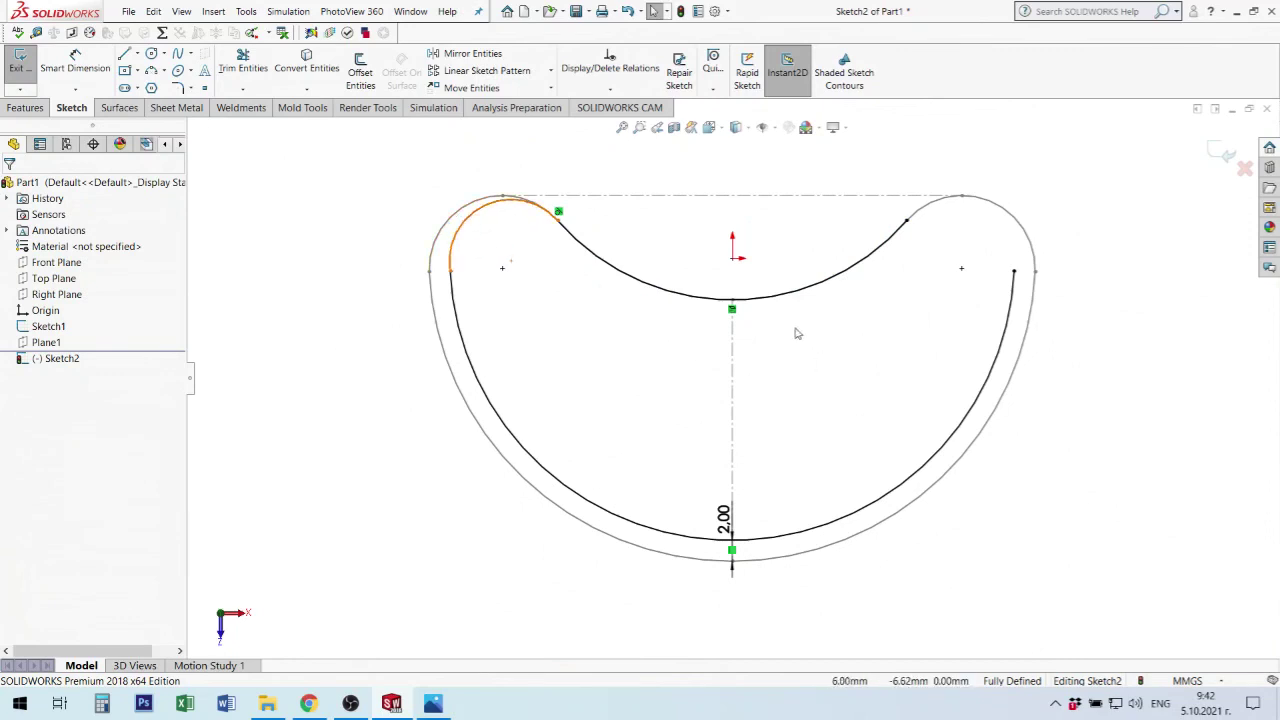
Draw a vertical construction line from the top curve's midpoint down to the inner offset arc.
key("l")
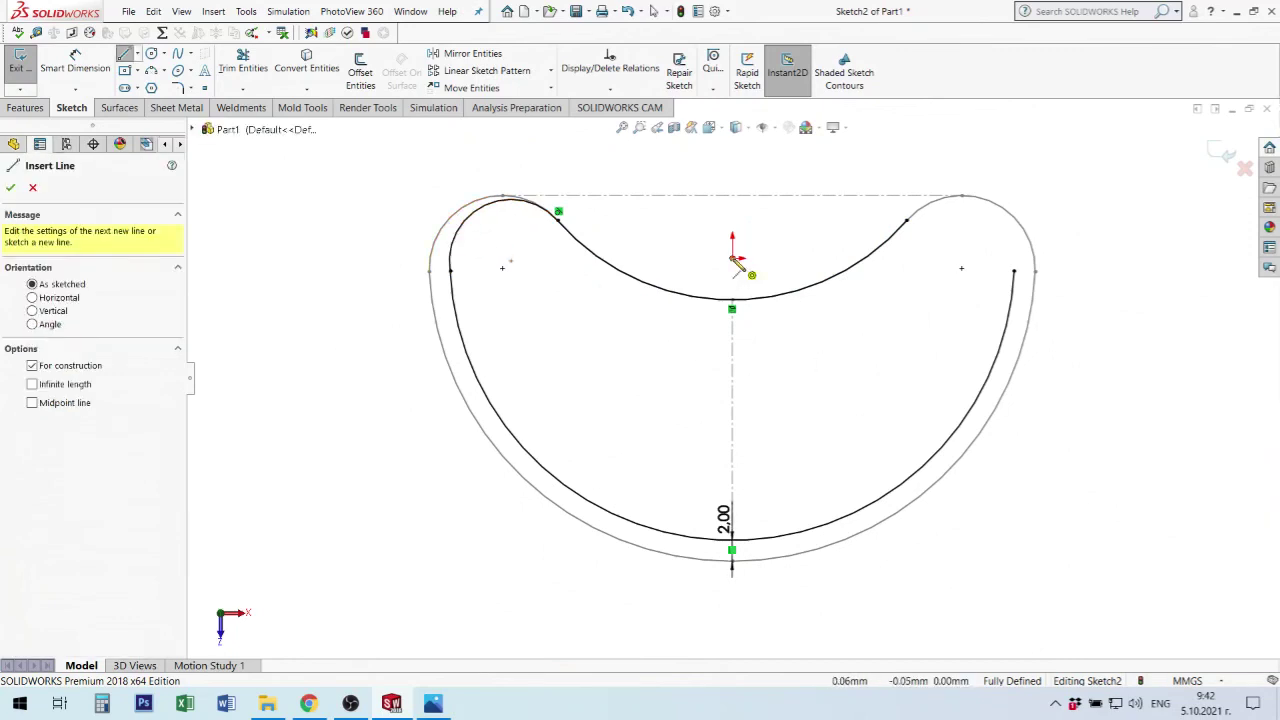
left_click(732, 308)
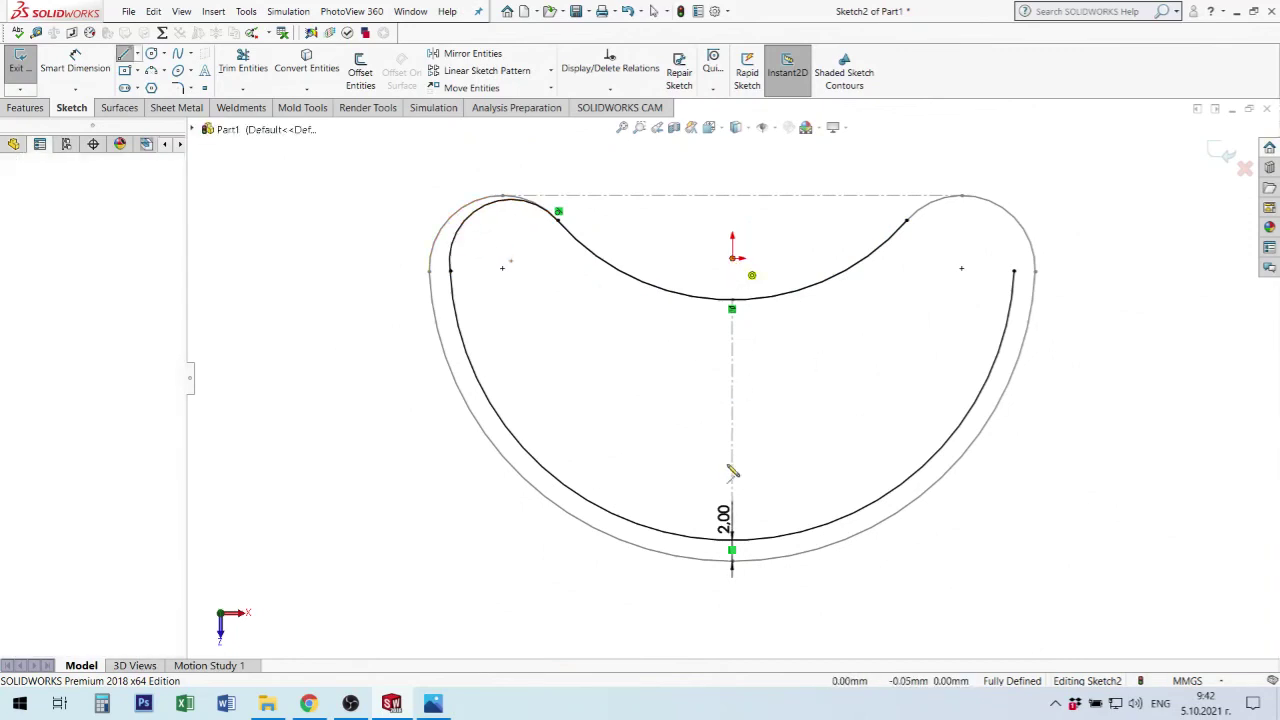
left_click(733, 540)
key("Escape")
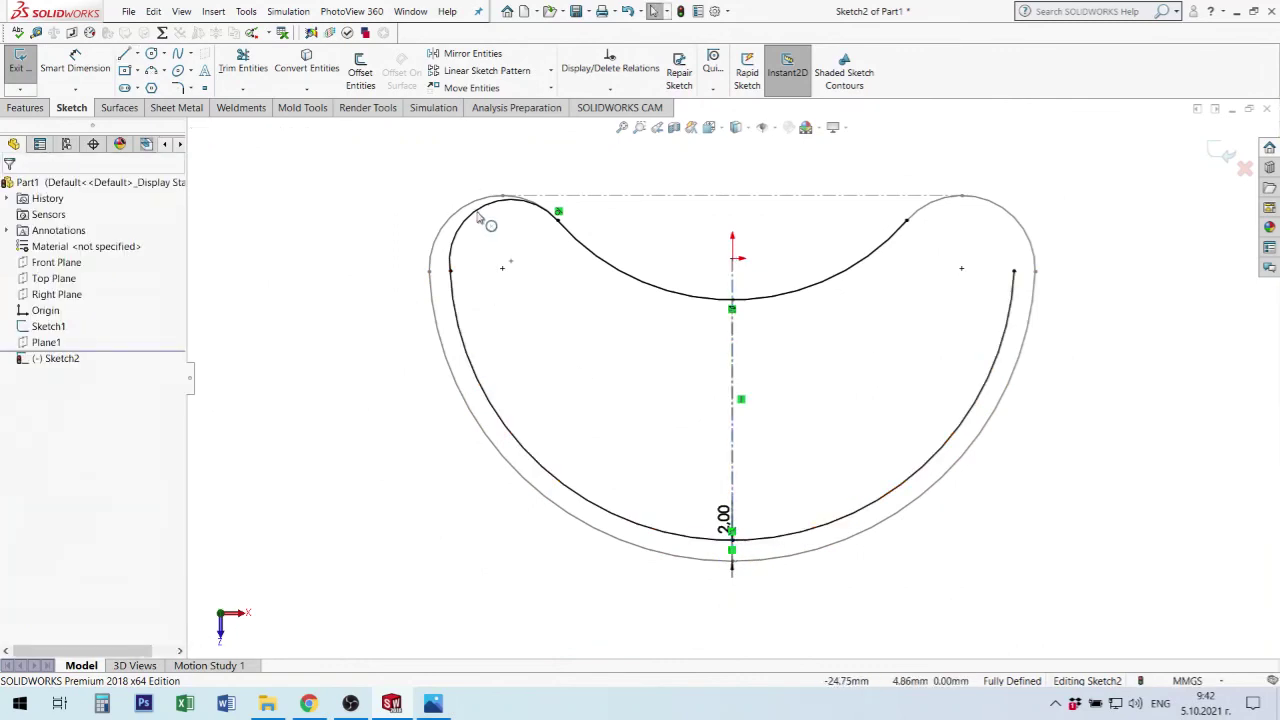
Delete the trial upper-left corner arc, then pick the inner arc's end points.
left_click(486, 205)
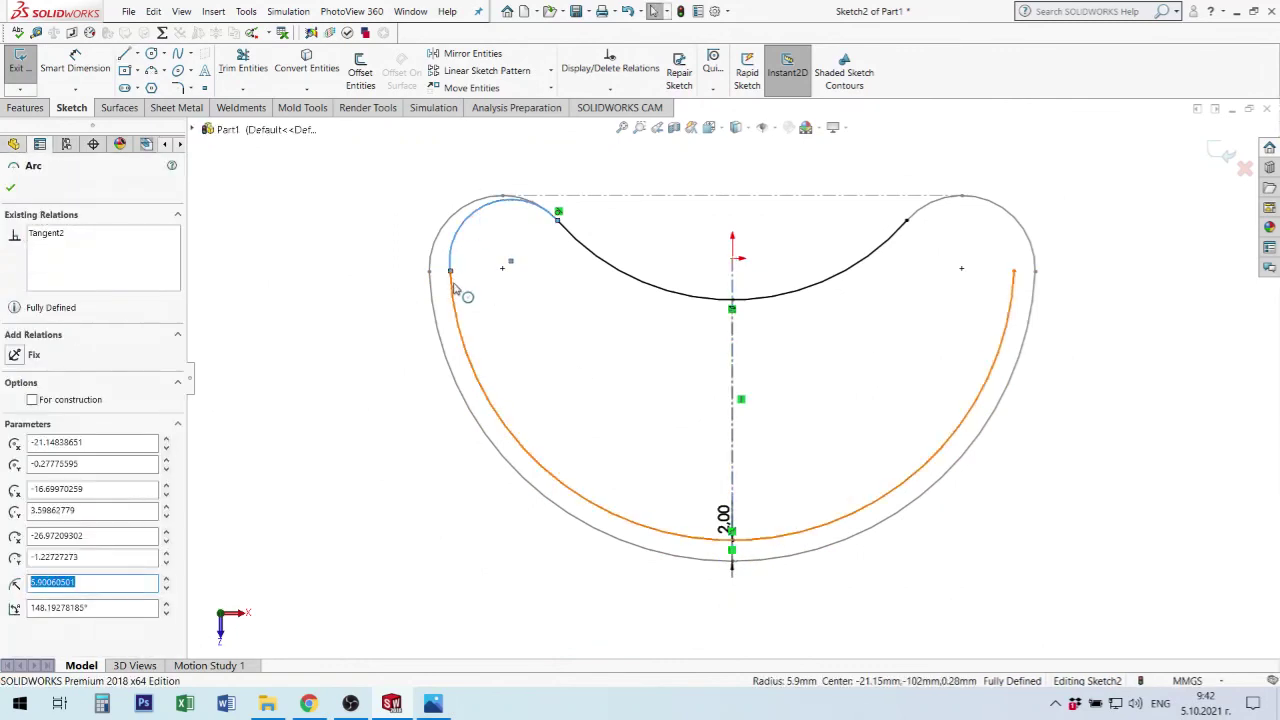
key("Escape")
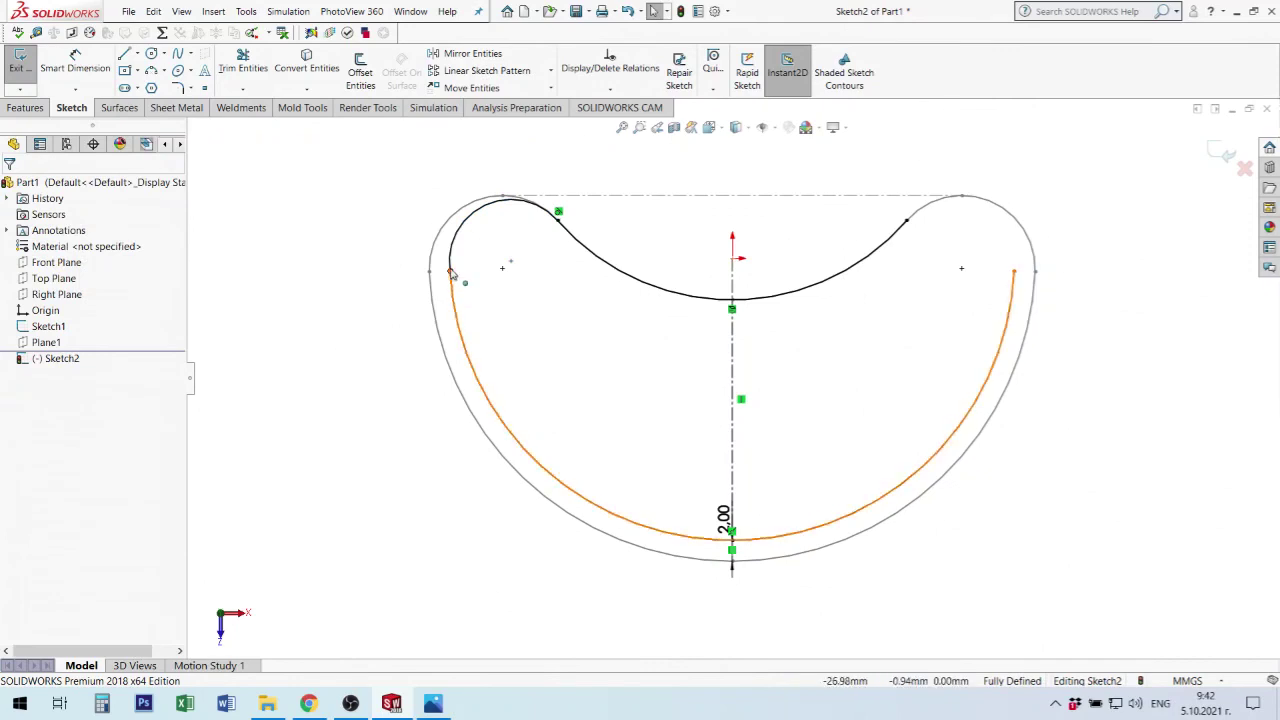
left_click(456, 249)
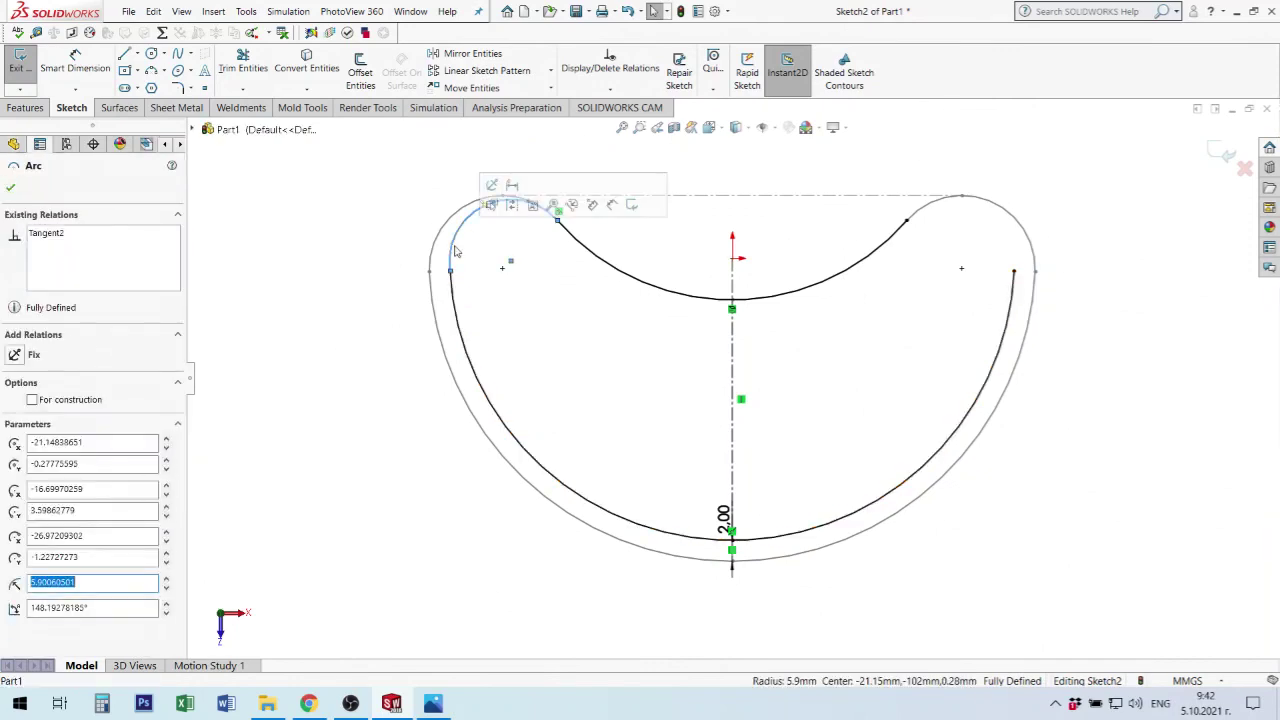
key("Delete")
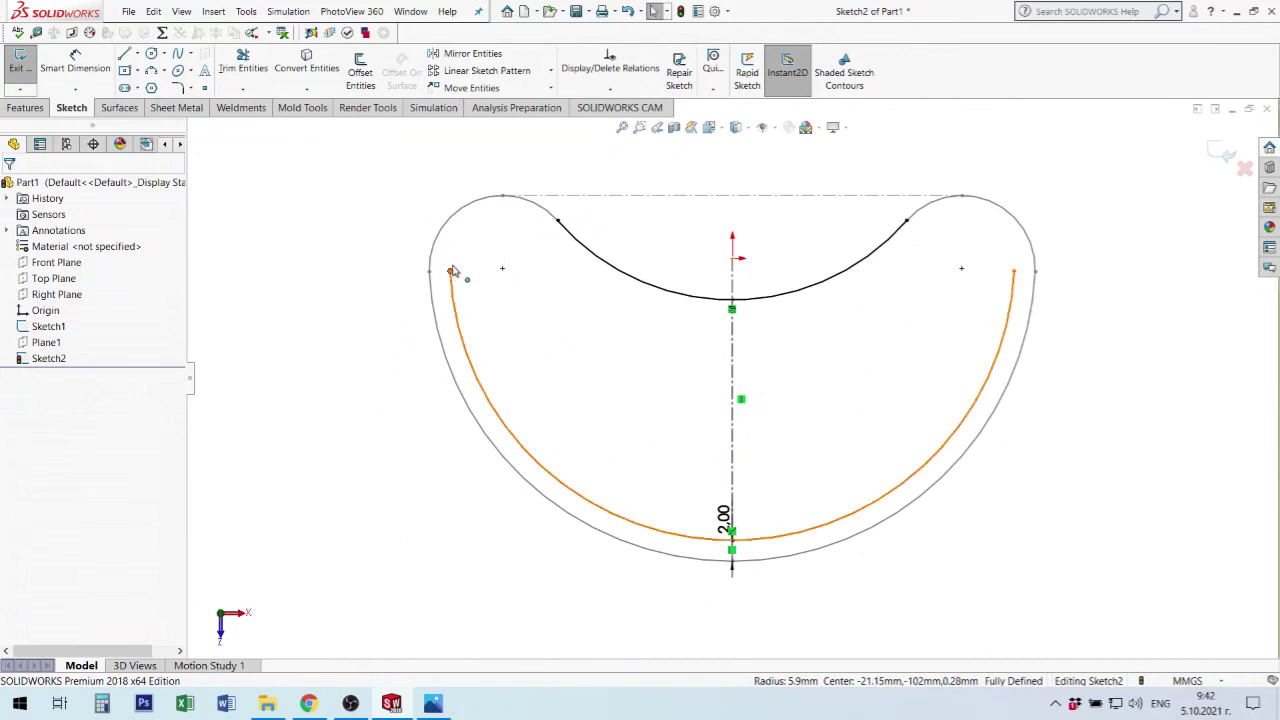
left_click(450, 271)
key("Escape")
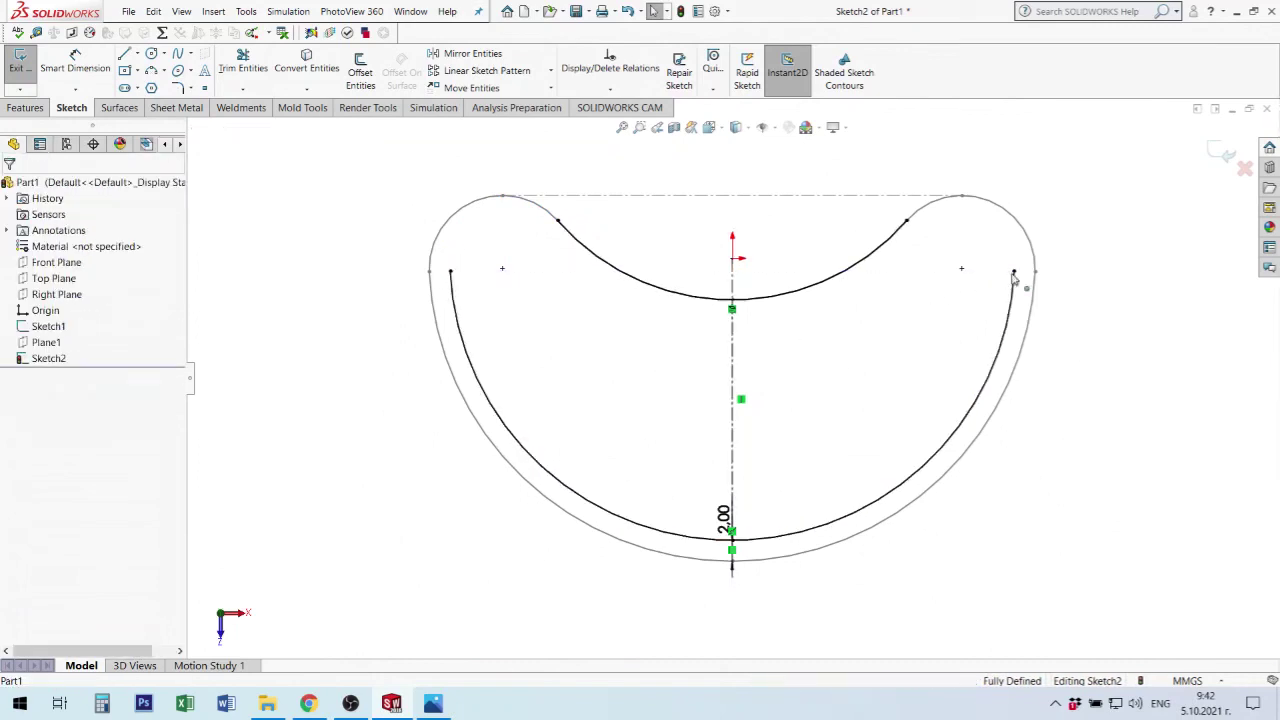
left_click(1014, 271)
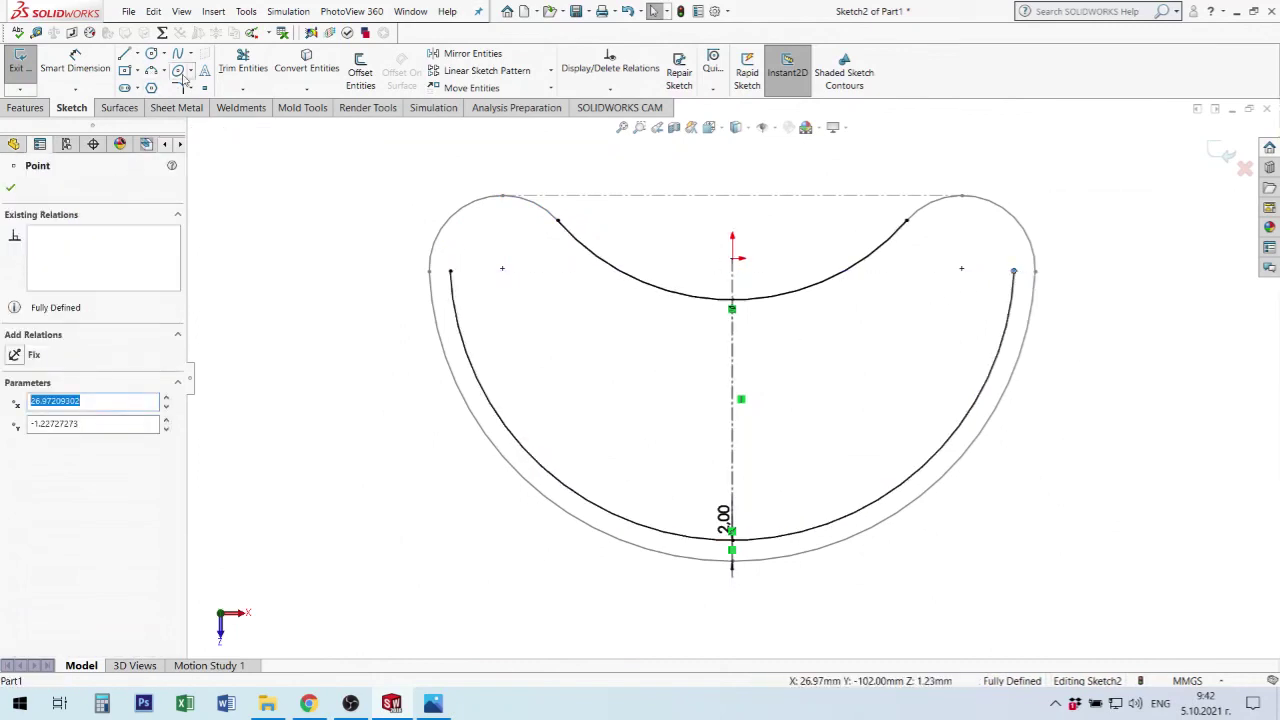
Draw a small 3-point arc at the upper left, tangent to the top curve.
left_click(557, 220)
left_click(450, 244)
left_click(505, 225)
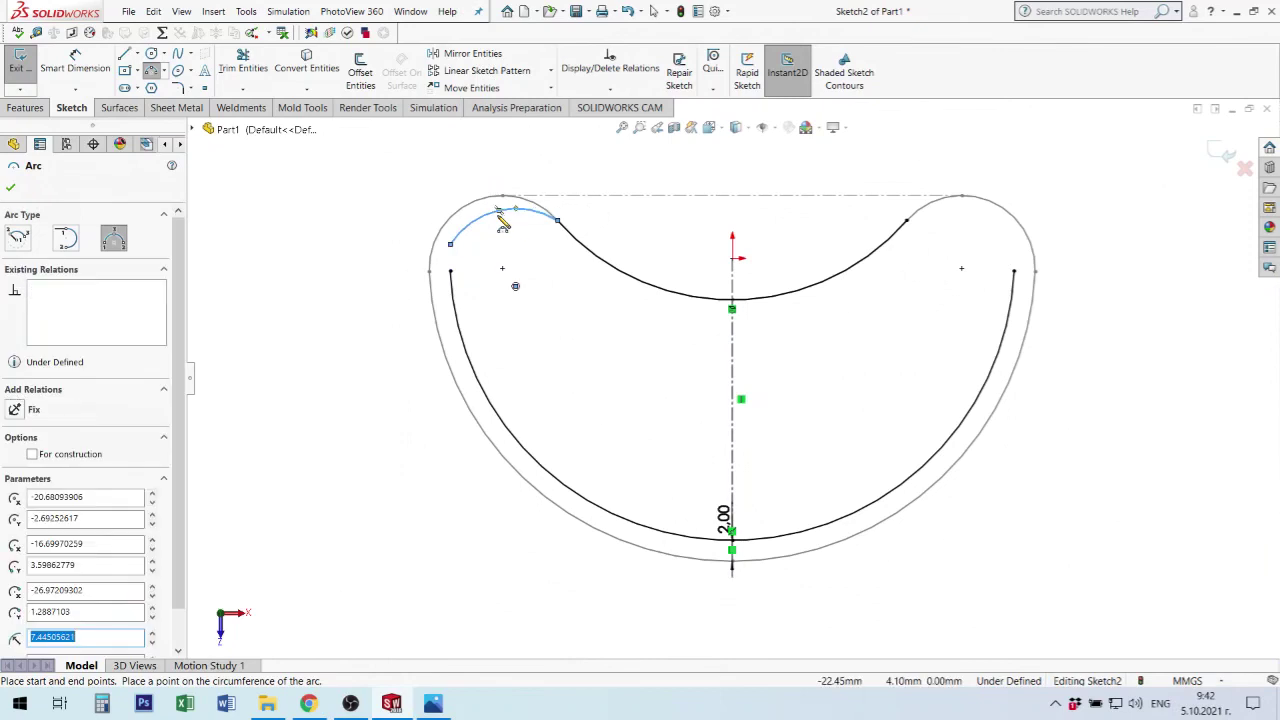
key("Escape")
left_click(510, 222)
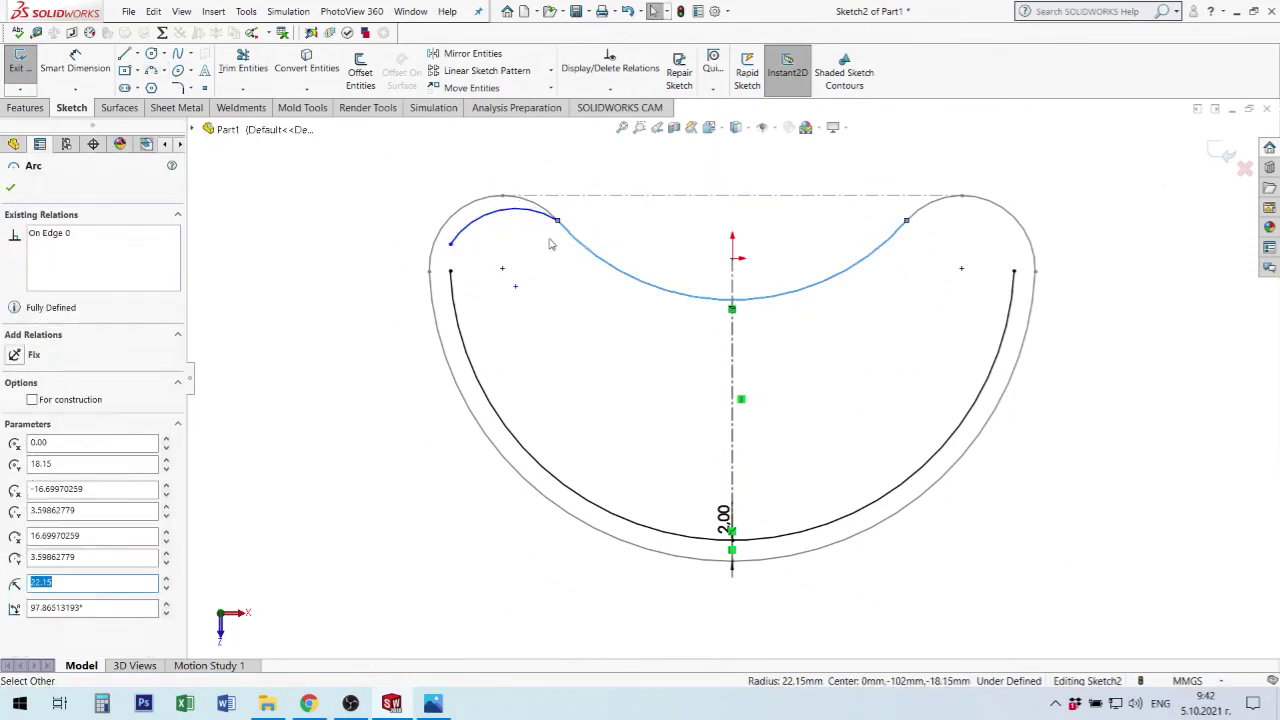
key("Escape")
left_click(533, 217)
left_click(571, 240, "ctrl")
left_click(622, 173)
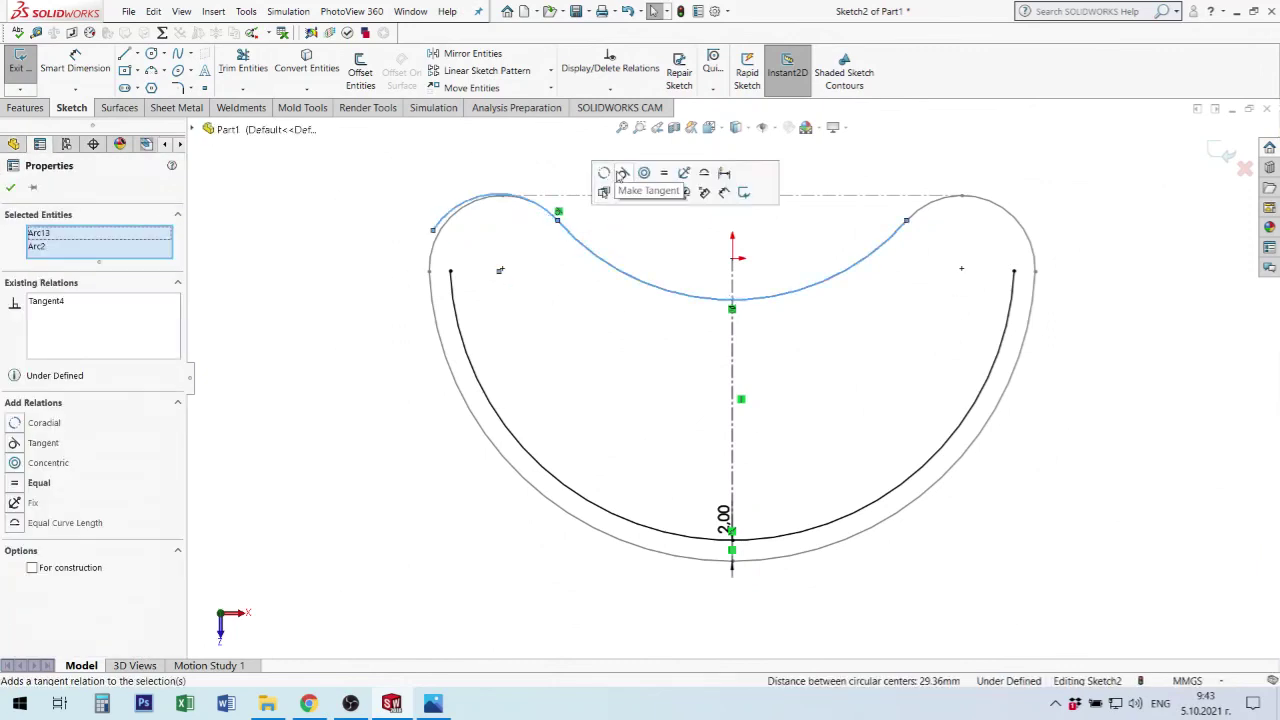
key("Escape")
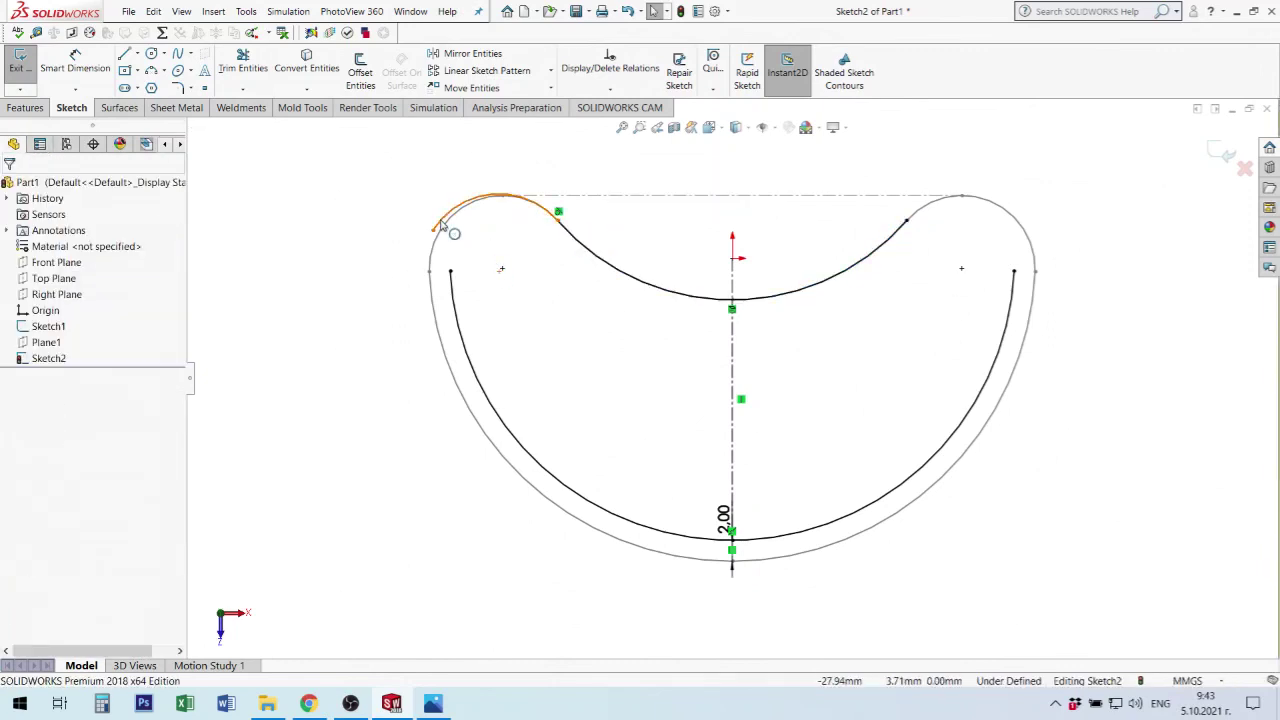
Relate the small arc to the inner offset arc and join its free end to that arc's end.
left_click(440, 219)
left_click(453, 283, "ctrl")
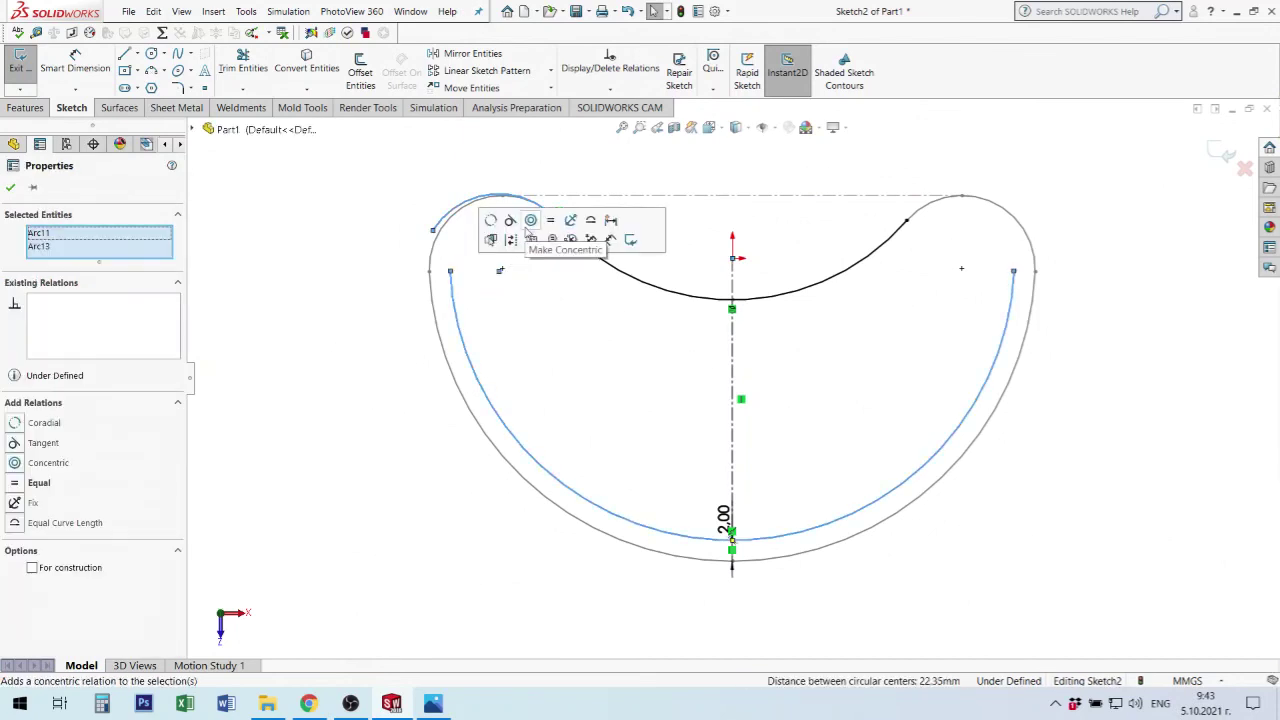
left_click(510, 221)
left_click(464, 238)
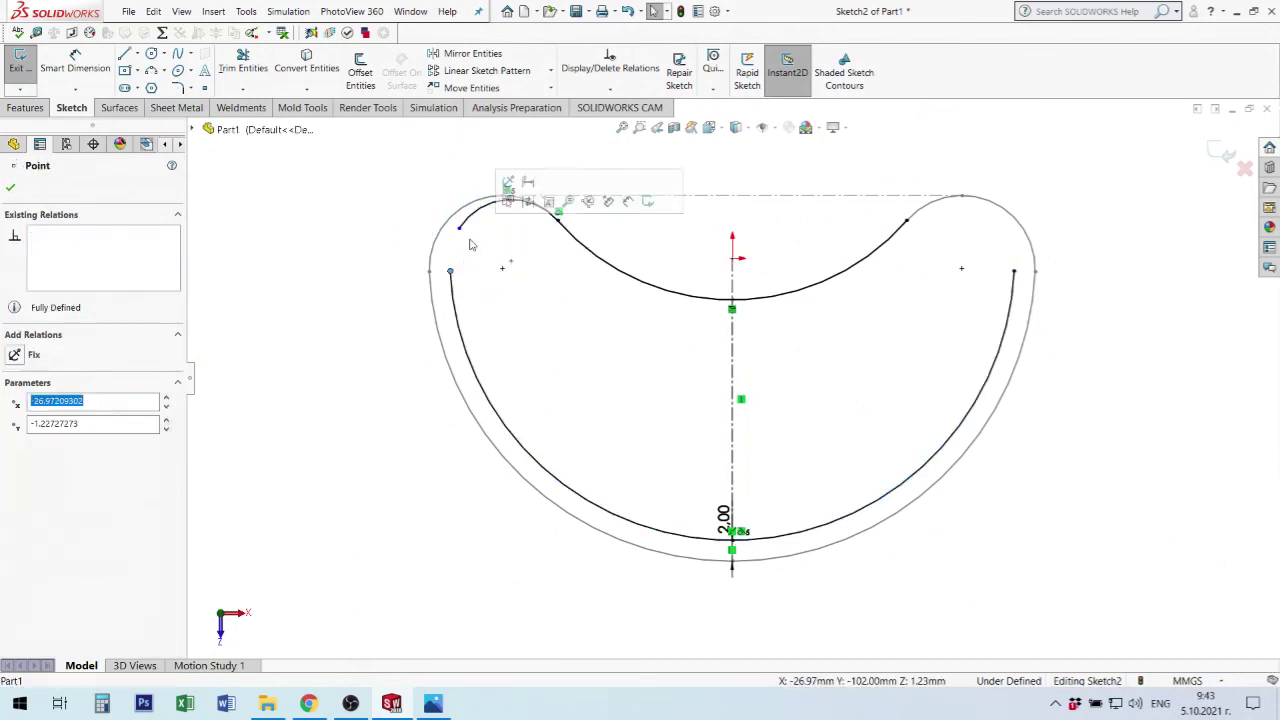
key("Escape")
scroll(530, 275, "down", 3)
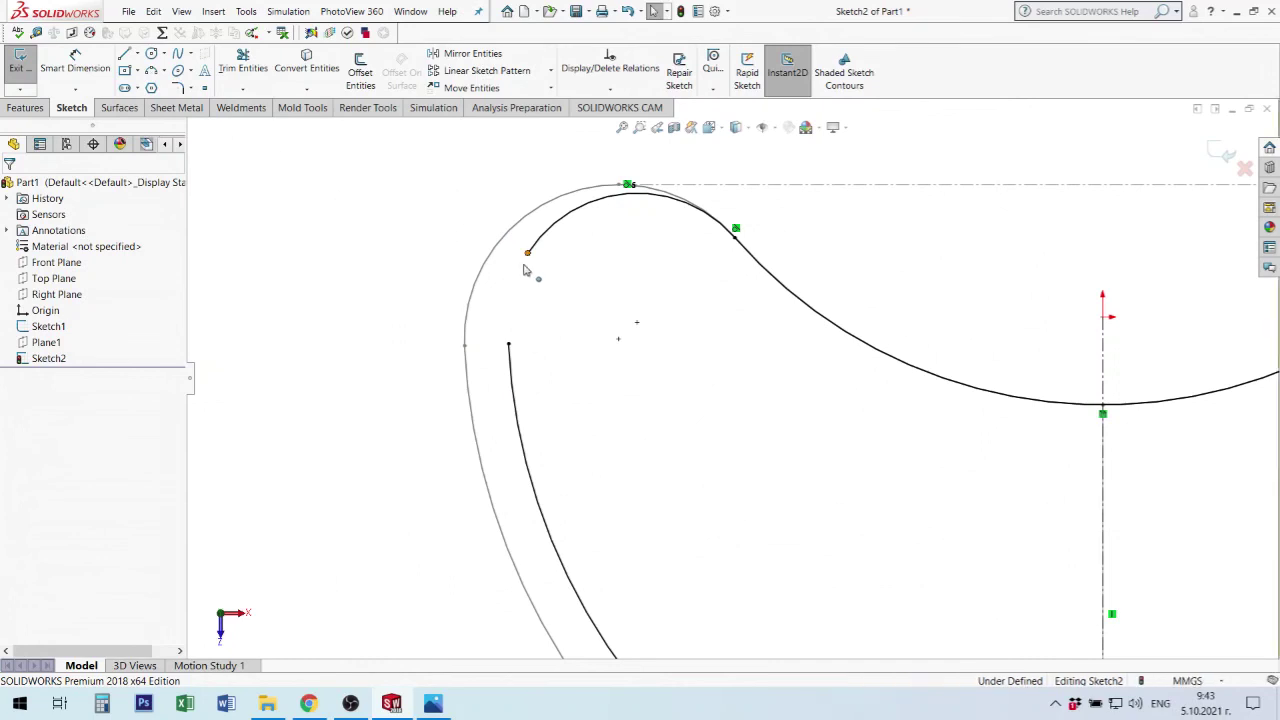
left_click_drag(528, 252, 519, 320)
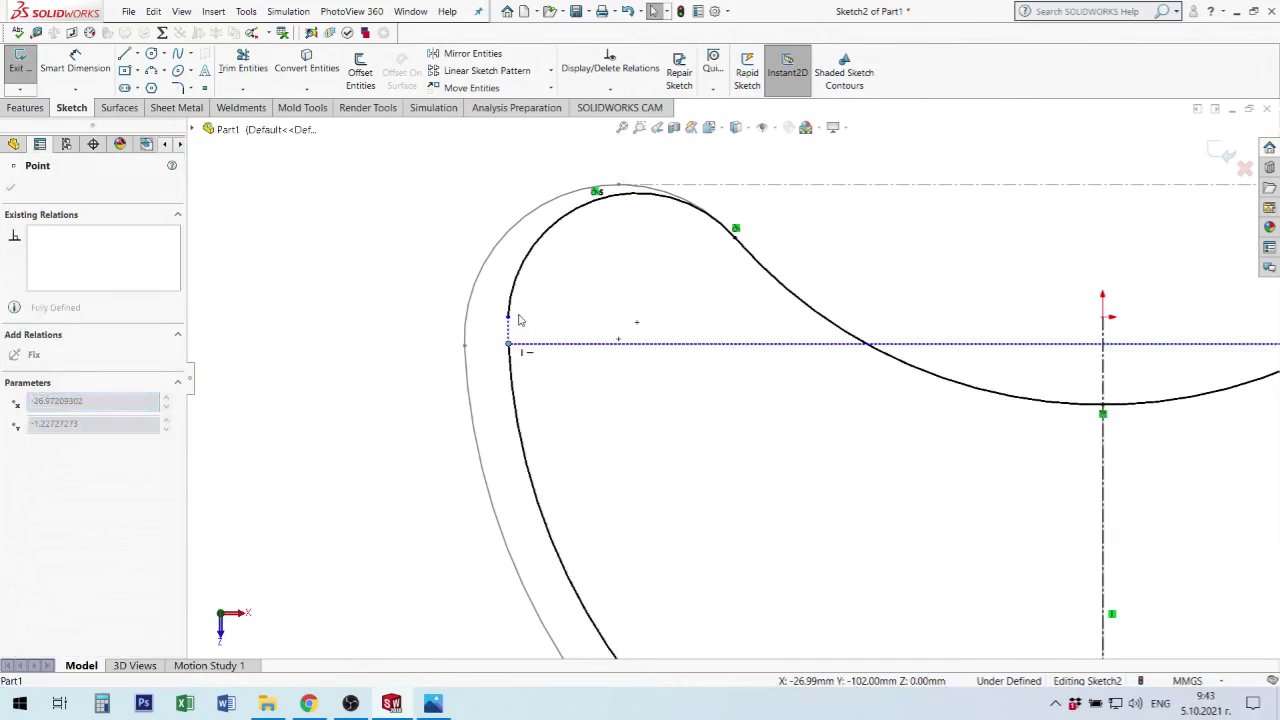
left_click(563, 394)
scroll(815, 505, "up", 3)
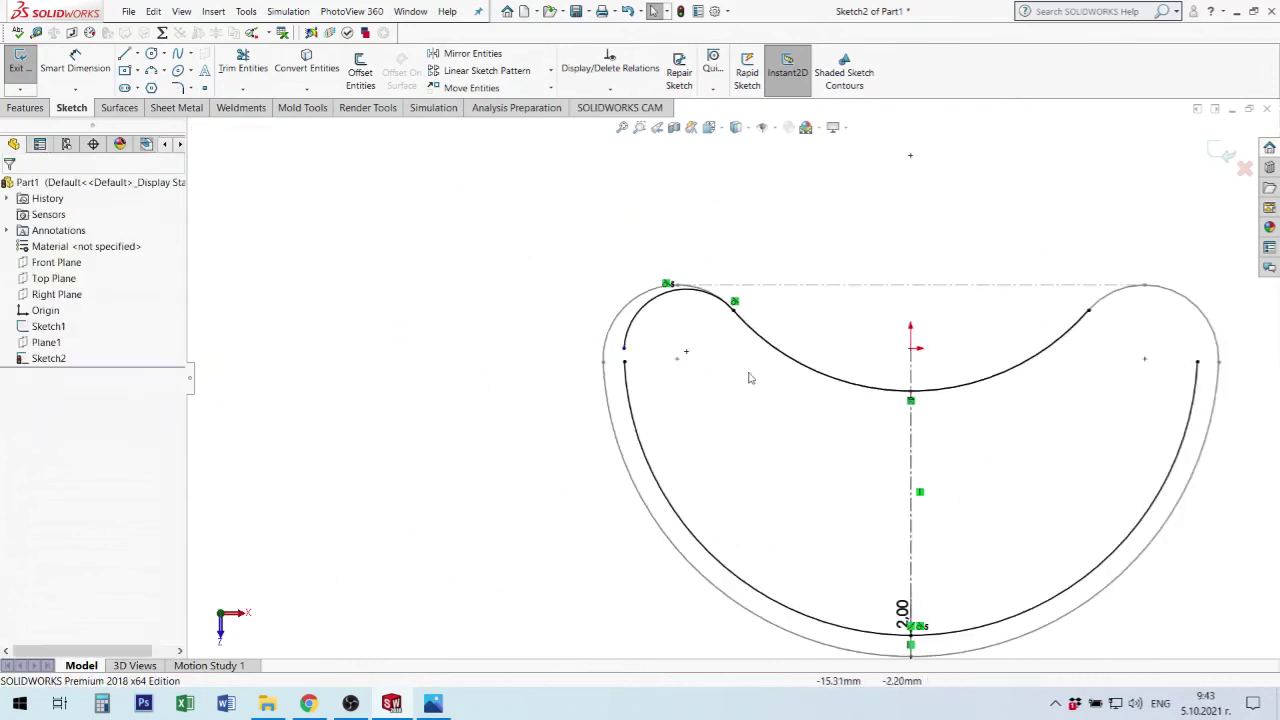
Trim away the unwanted segment of the offset arc, accepting the lost relation.
left_click(246, 74)
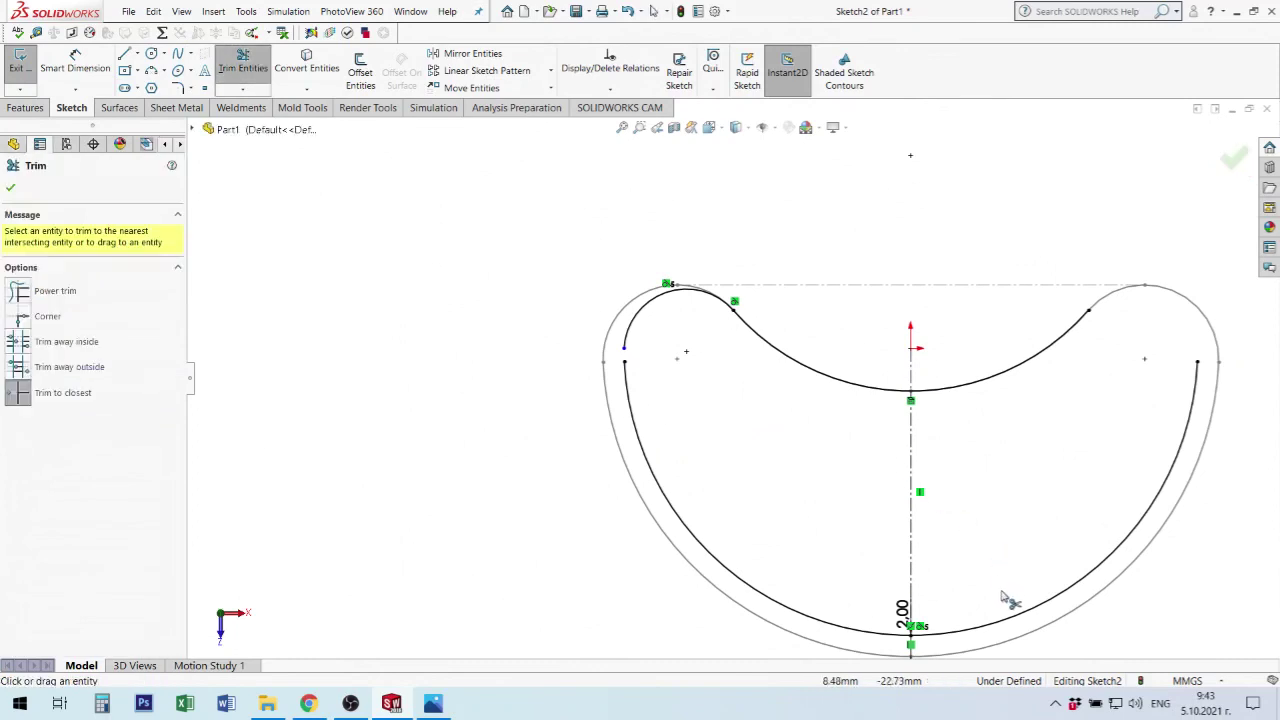
left_click(933, 619)
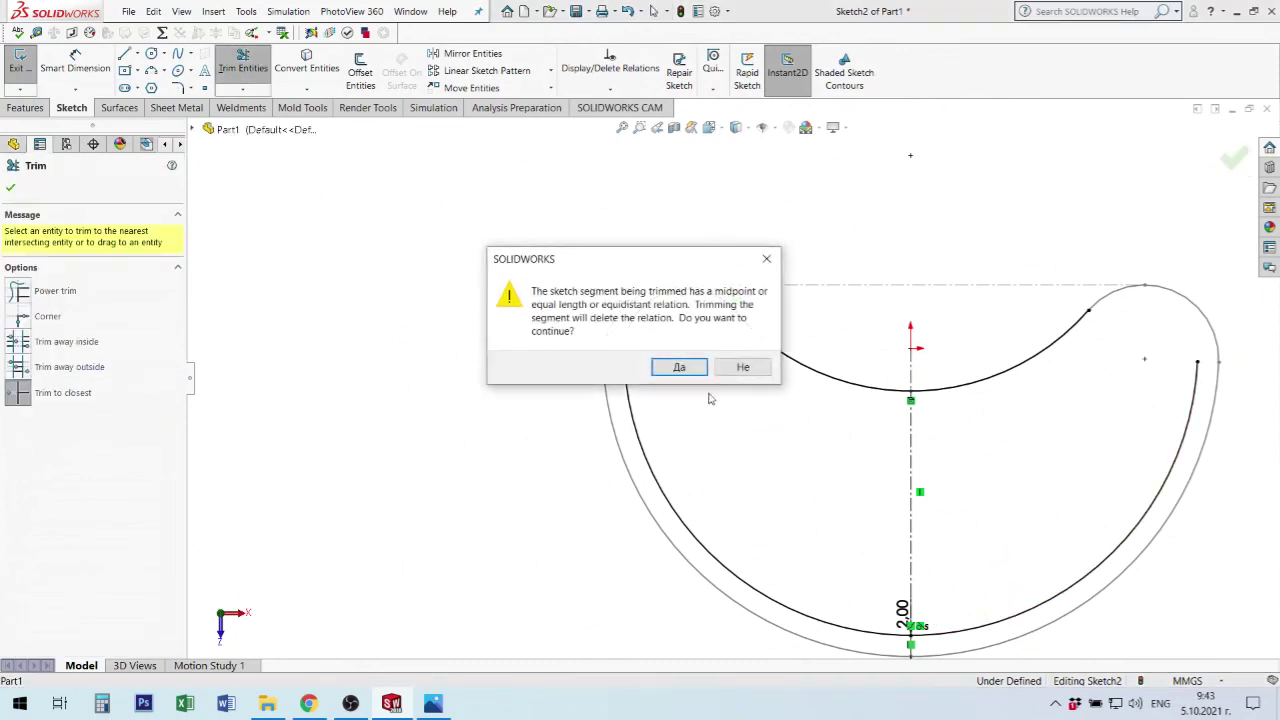
left_click(679, 367)
scroll(660, 398, "down", 2)
scroll(640, 369, "down", 1)
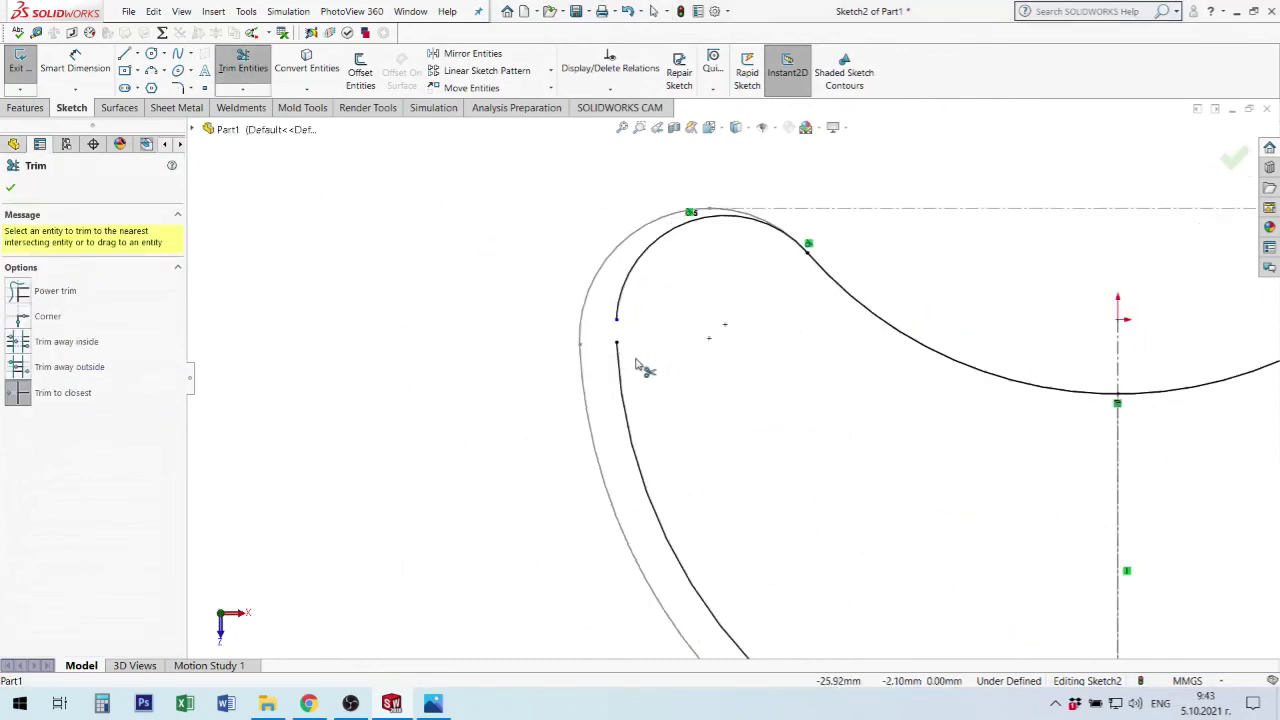
key("Escape")
Merge the loose arc endpoint with its neighbouring endpoint so the sketch is fully defined.
left_click_drag(619, 345, 621, 334)
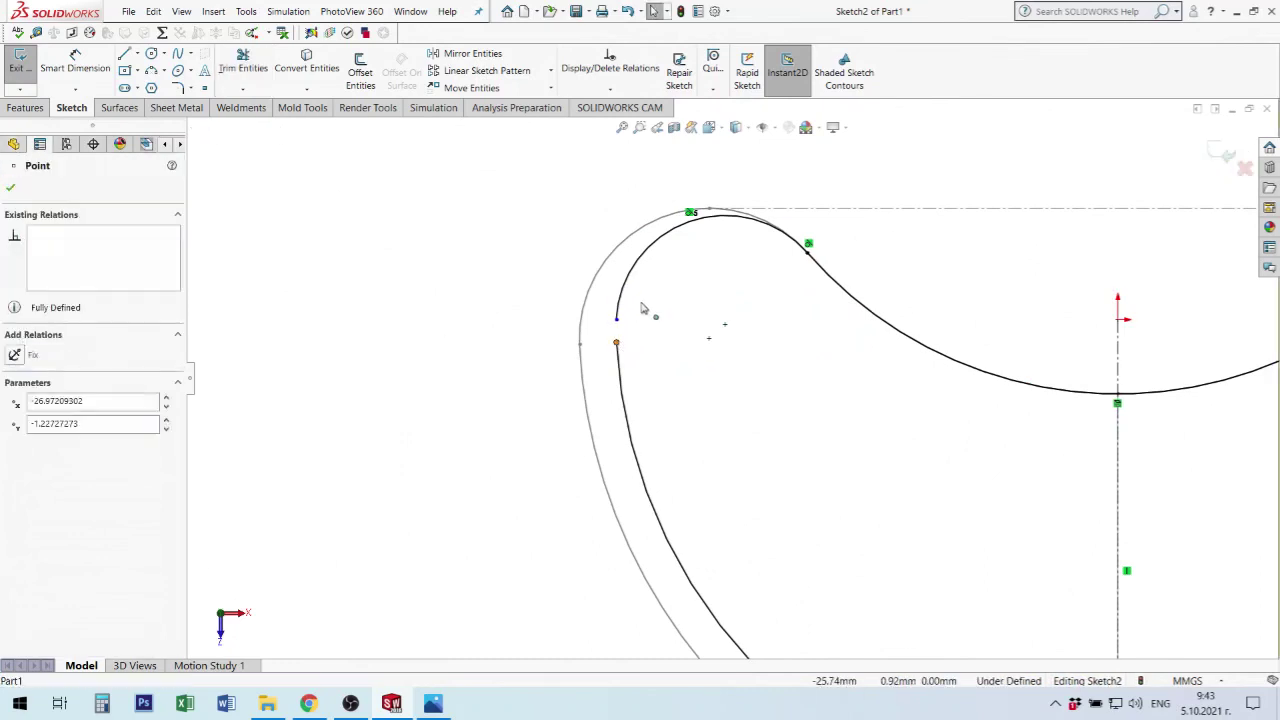
left_click(616, 319, "ctrl")
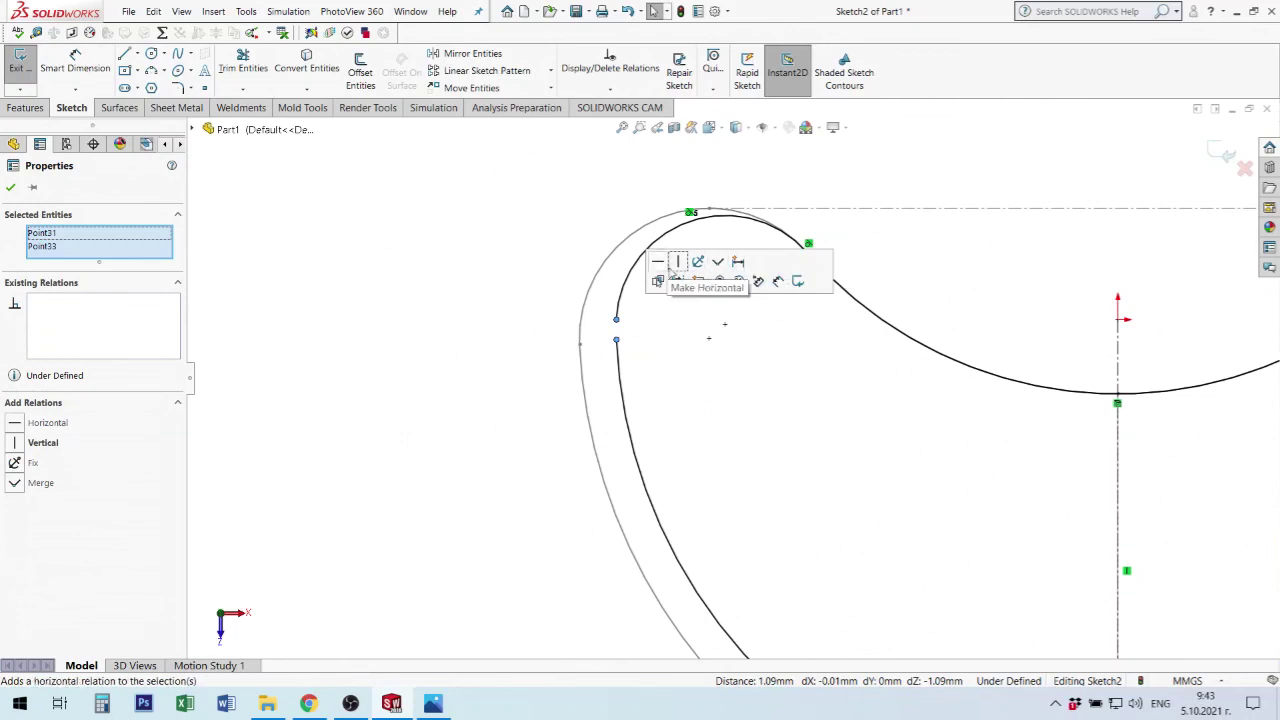
left_click(718, 261)
scroll(727, 435, "up", 3)
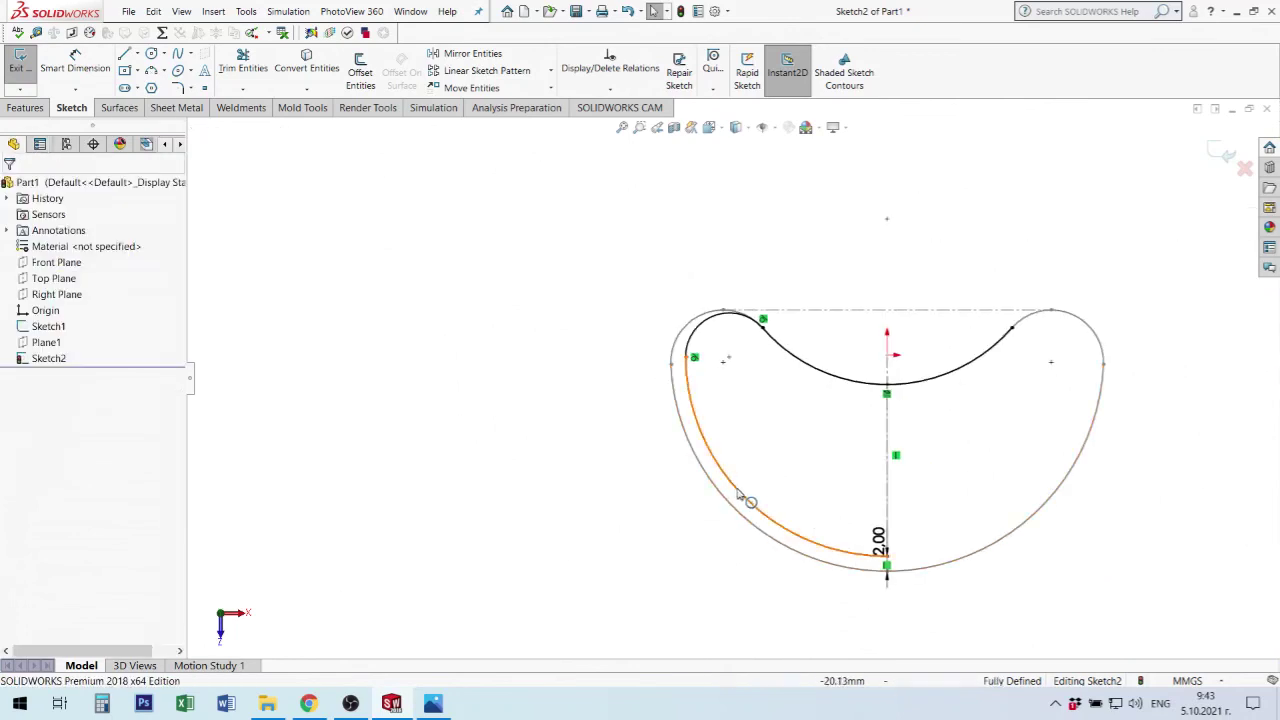
Mirror the offset arc and small top-left arc across the vertical centreline, then exit Sketch2.
left_click(712, 430)
left_click(693, 342, "ctrl")
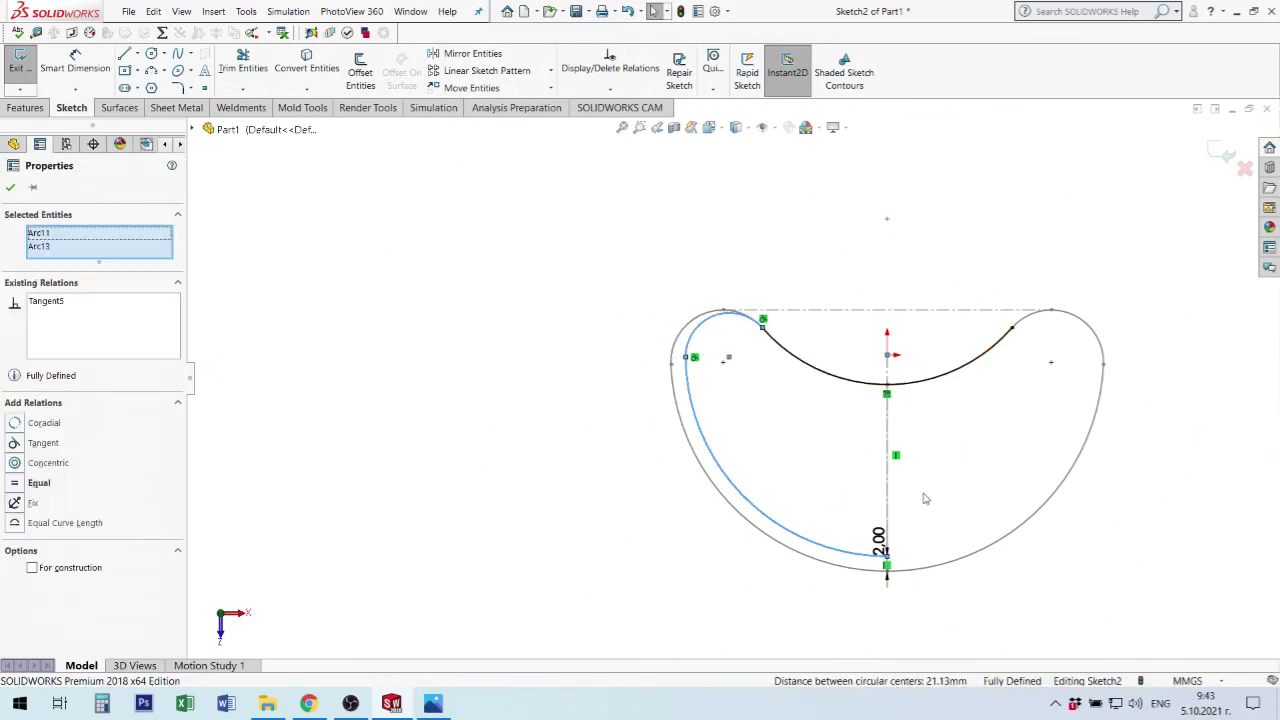
left_click(890, 463)
left_click(895, 465, "ctrl")
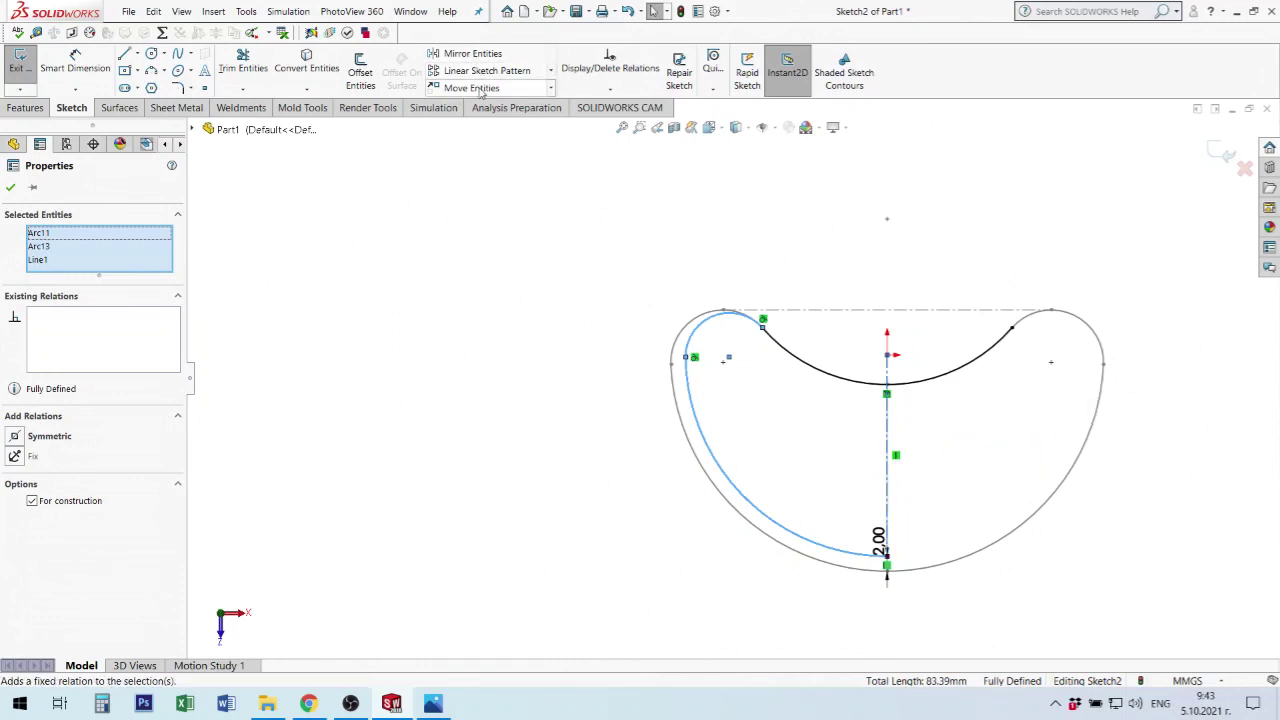
left_click(470, 53)
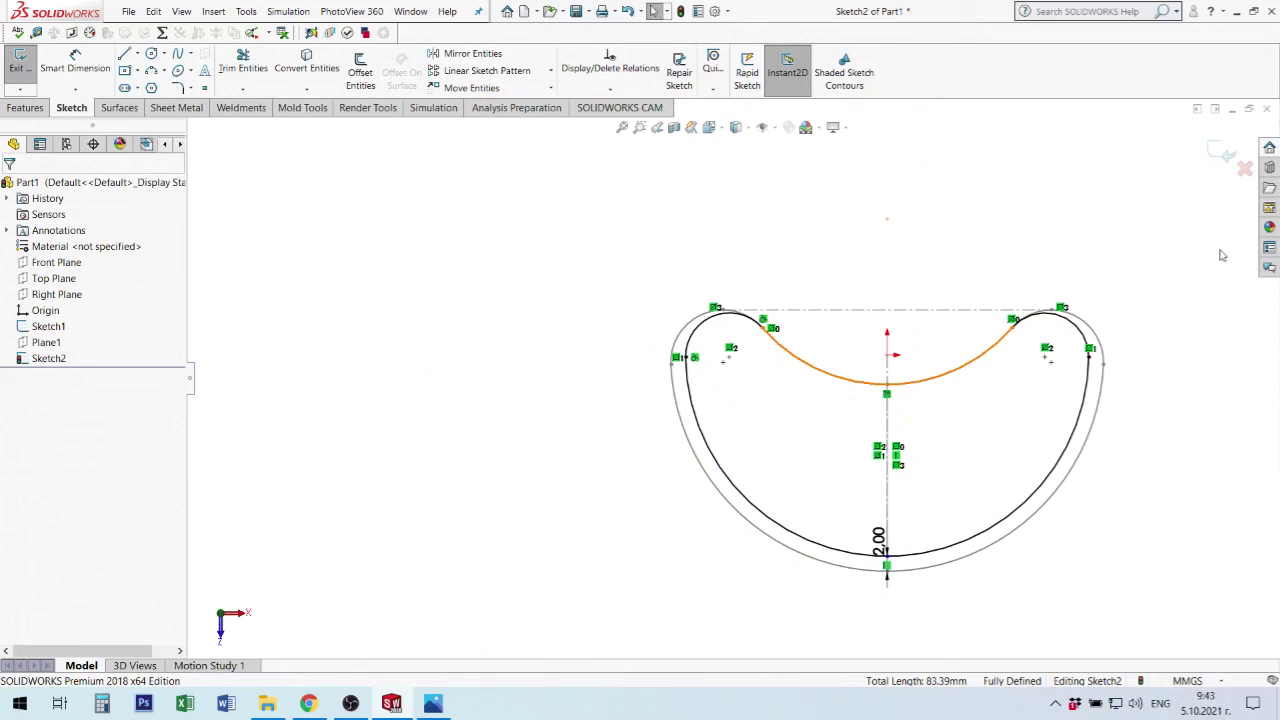
left_click(1222, 155)
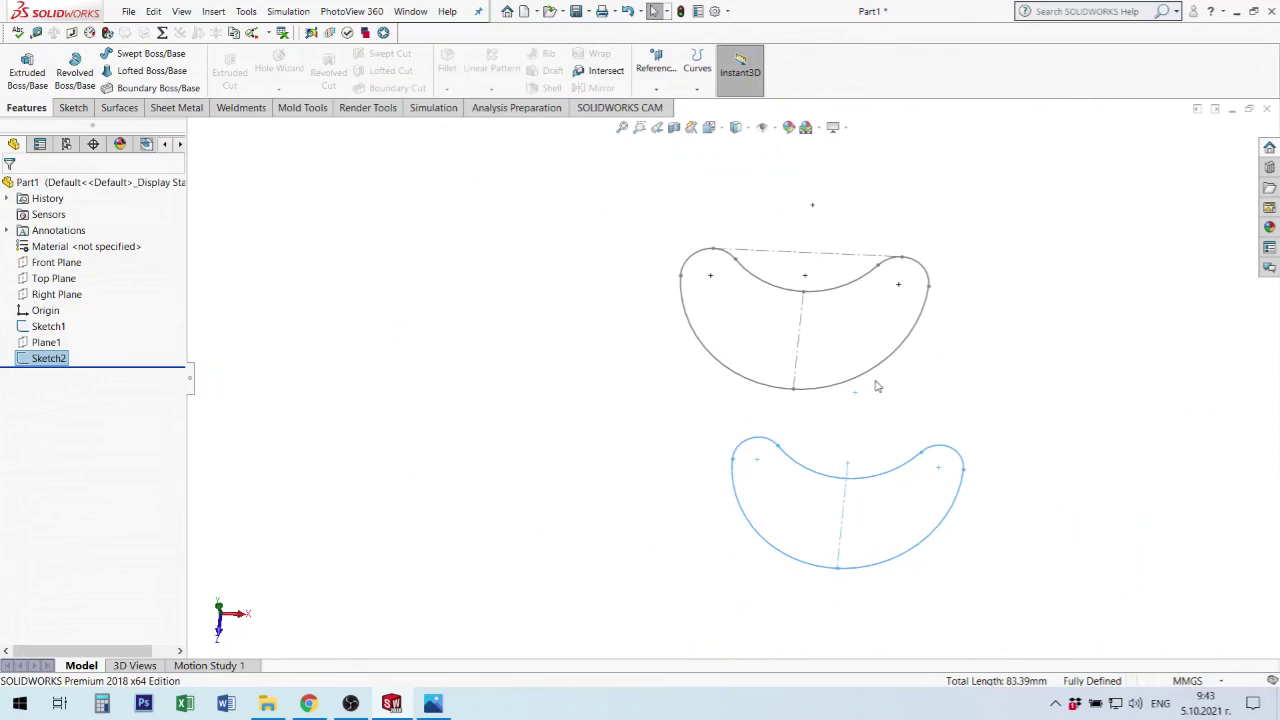
Orbit to see both profiles and edit Sketch2 via one of its lower arcs.
middle_click_drag(957, 452, 937, 379)
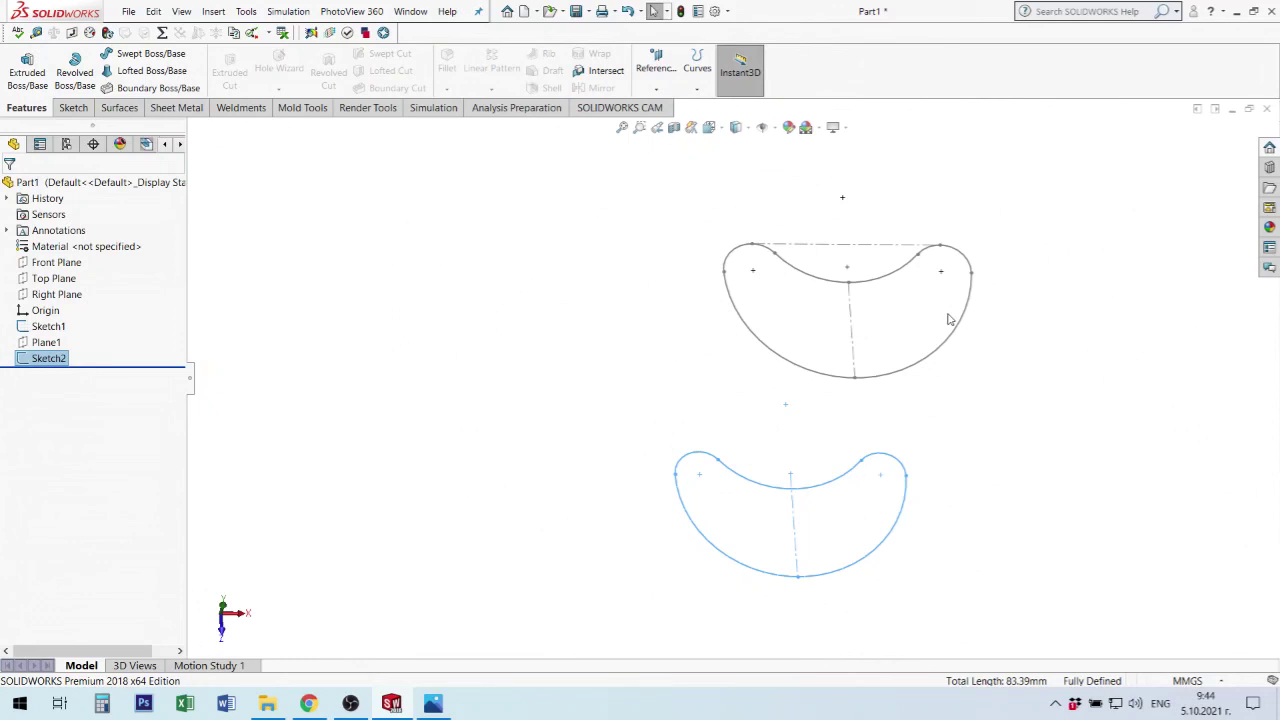
left_click(907, 502)
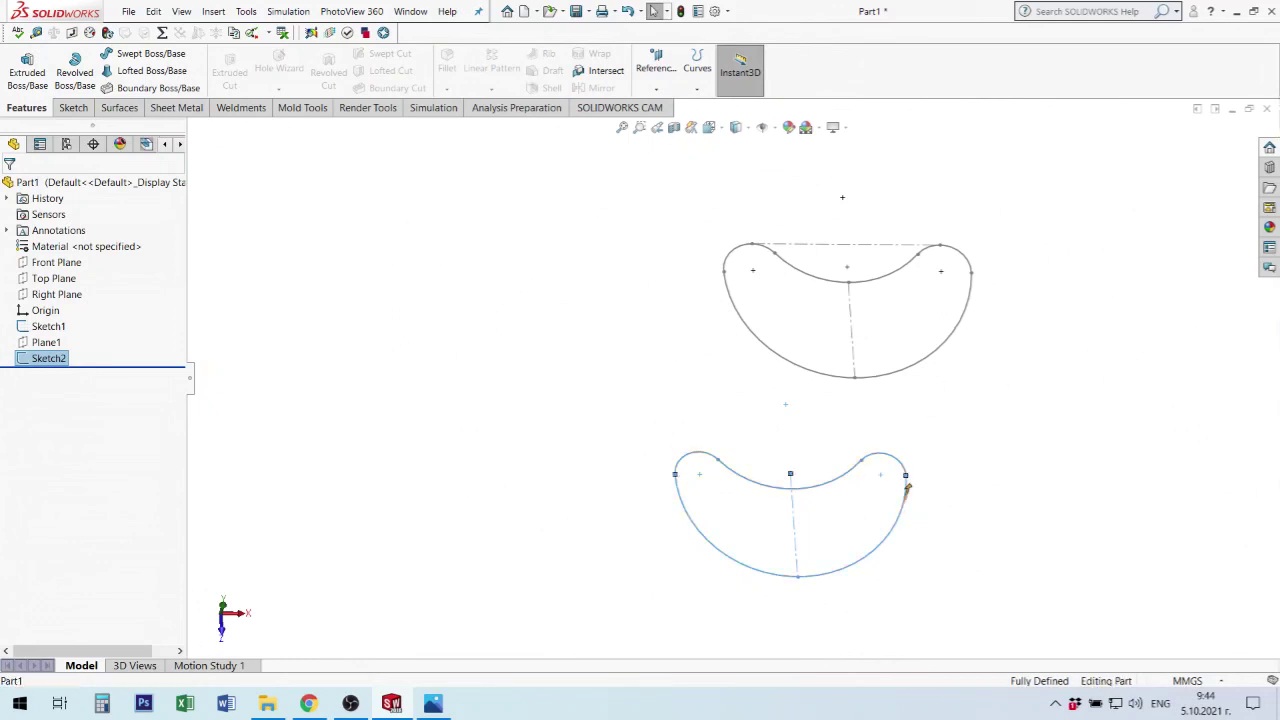
left_click(943, 448)
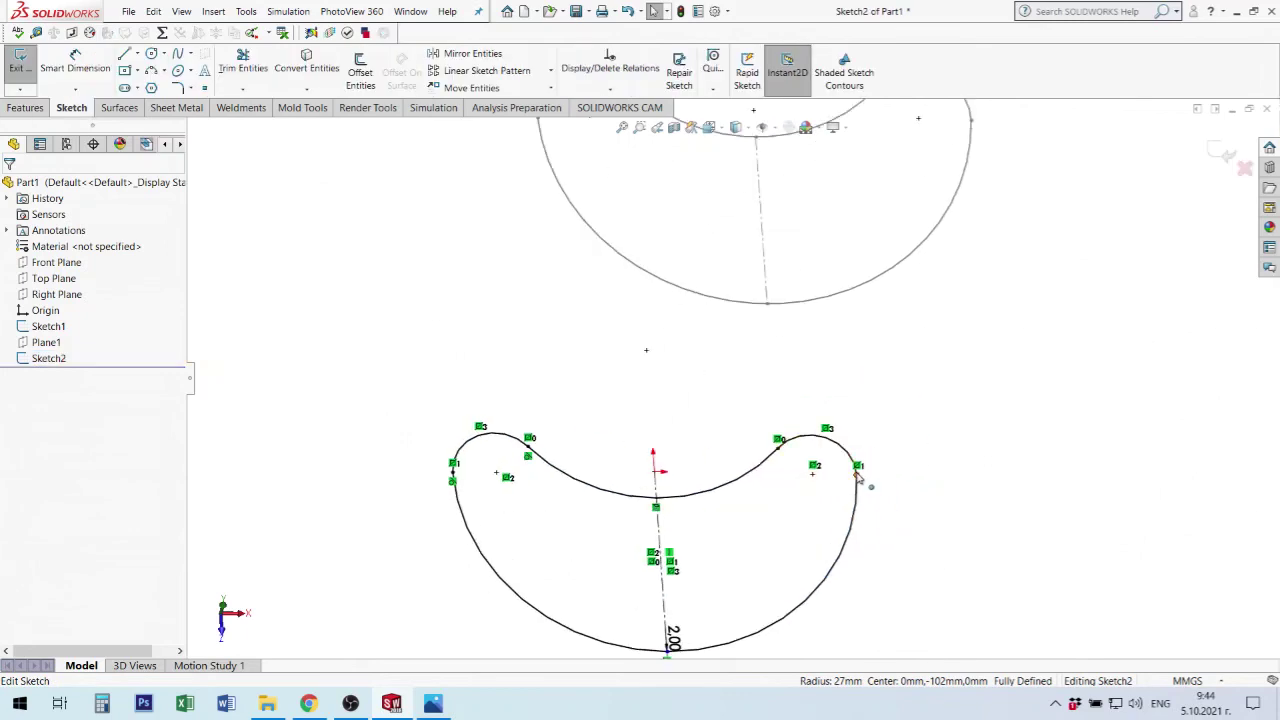
Measure the 54 mm distance between the profile's left and right arc endpoints.
left_click(858, 472)
left_click(453, 472, "ctrl")
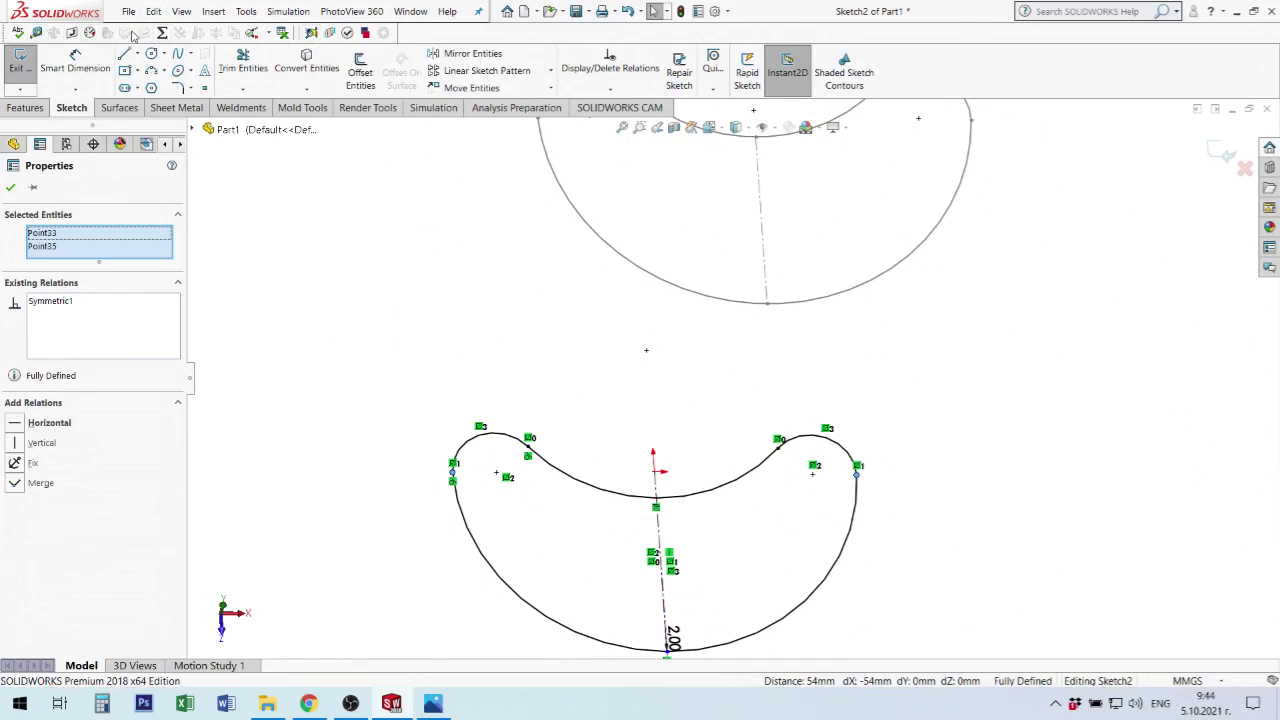
left_click(36, 33)
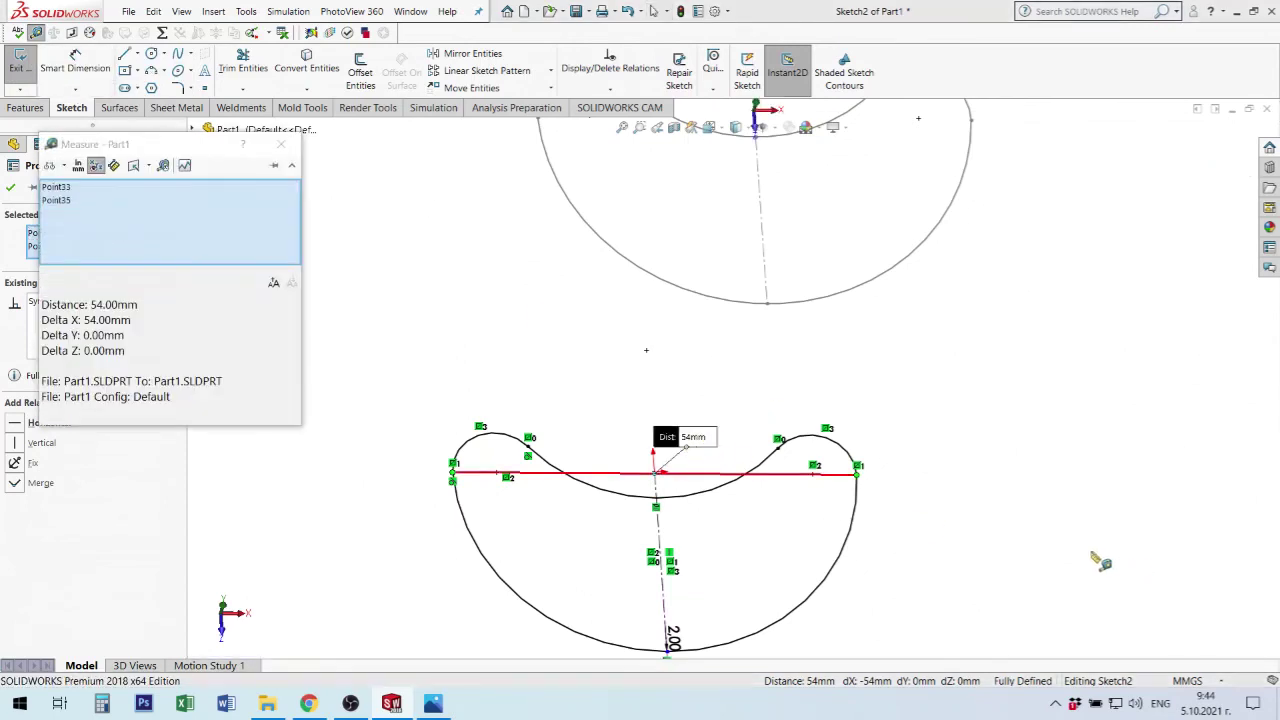
key("Escape")
key("Escape")
Change the 2.00 offset dimension to 1.00 mm and exit the sketch.
scroll(830, 530, "up", 1)
scroll(686, 592, "down", 1)
left_click_drag(683, 590, 738, 612)
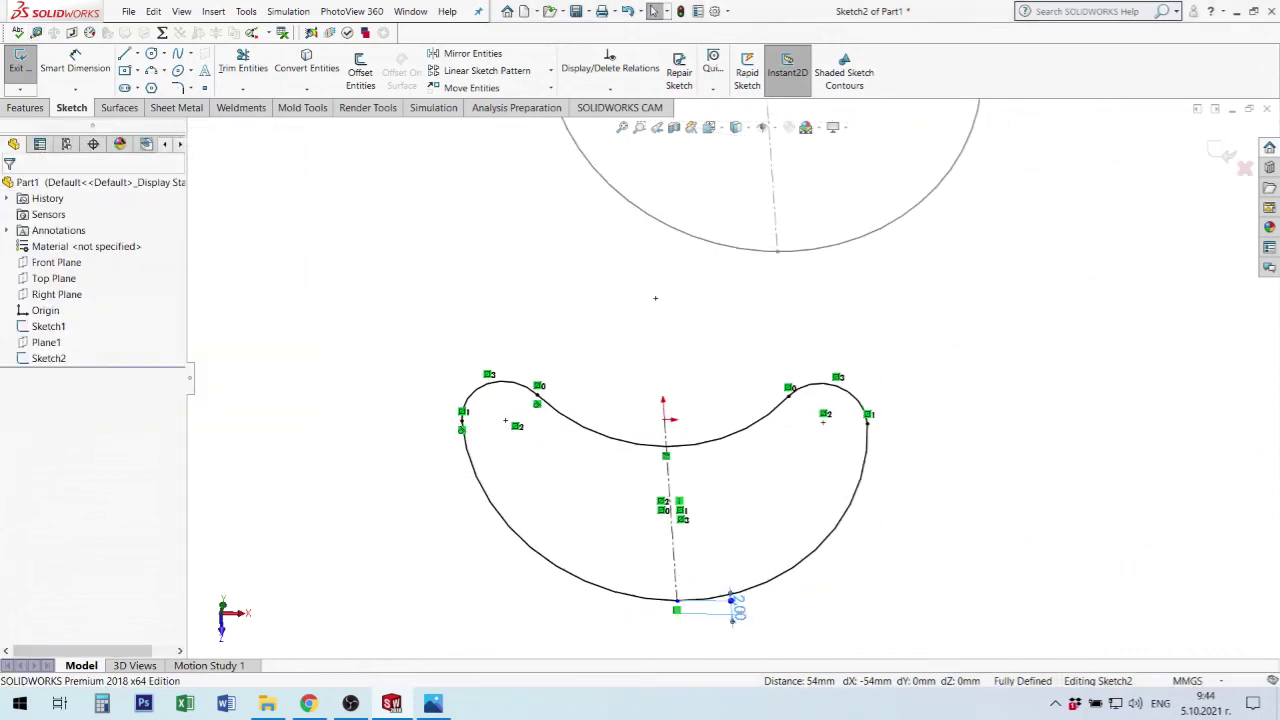
double_click(738, 612)
type("1")
key("Return")
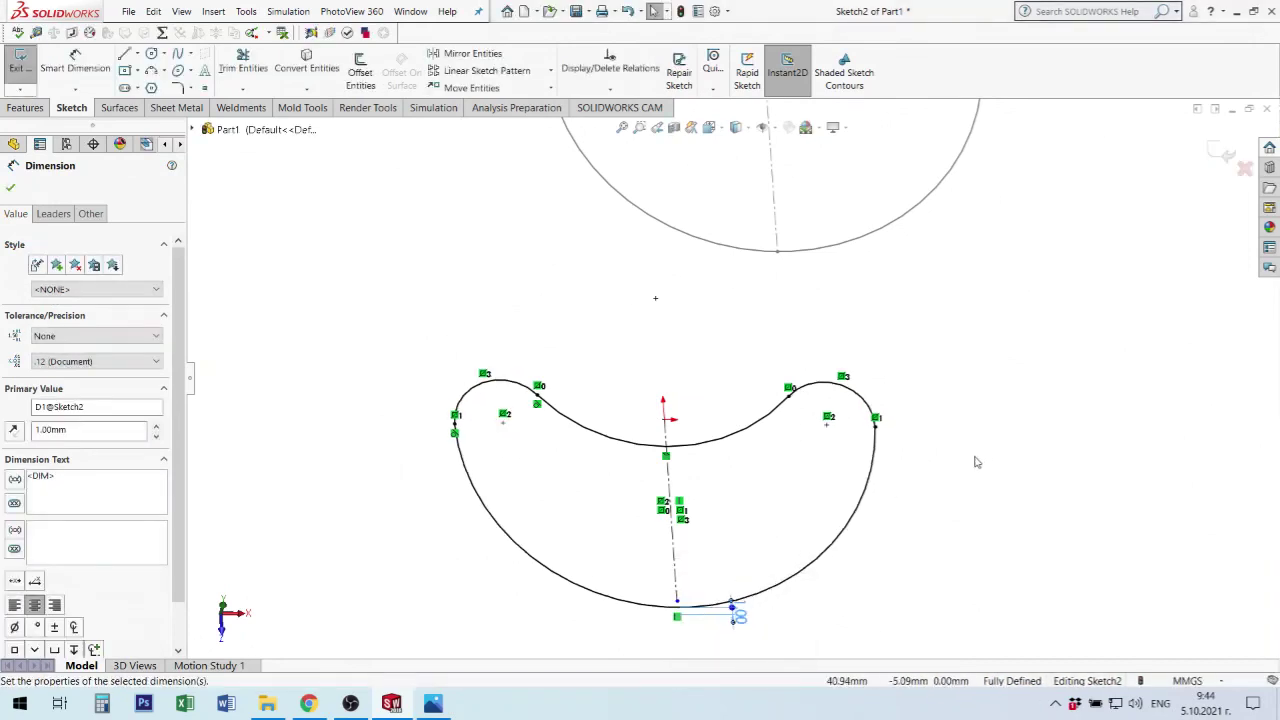
left_click(928, 466)
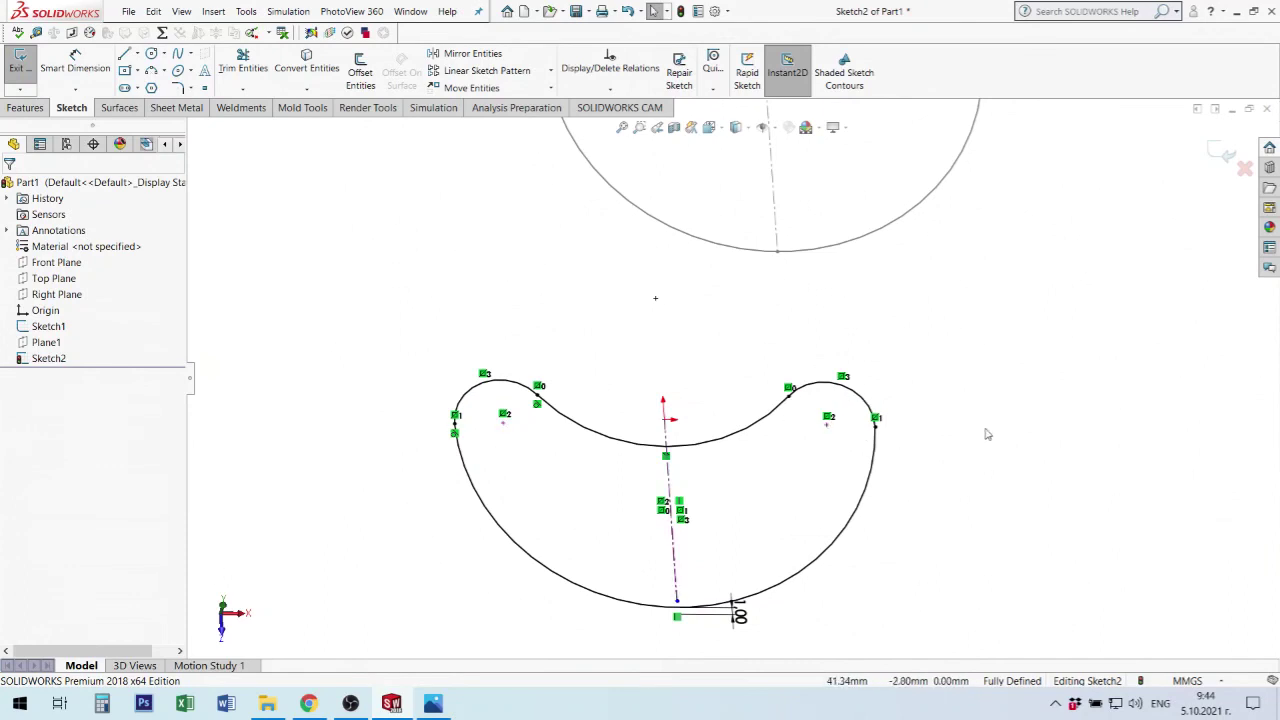
left_click(1220, 165)
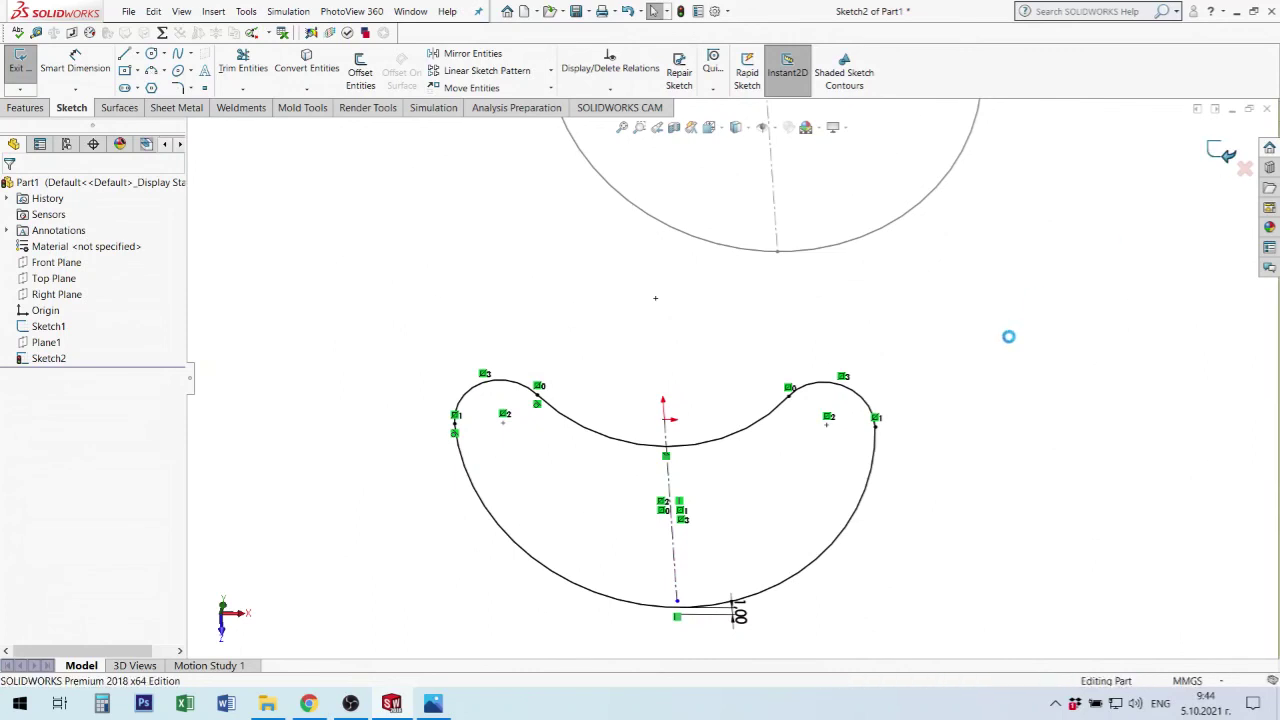
left_click(67, 278)
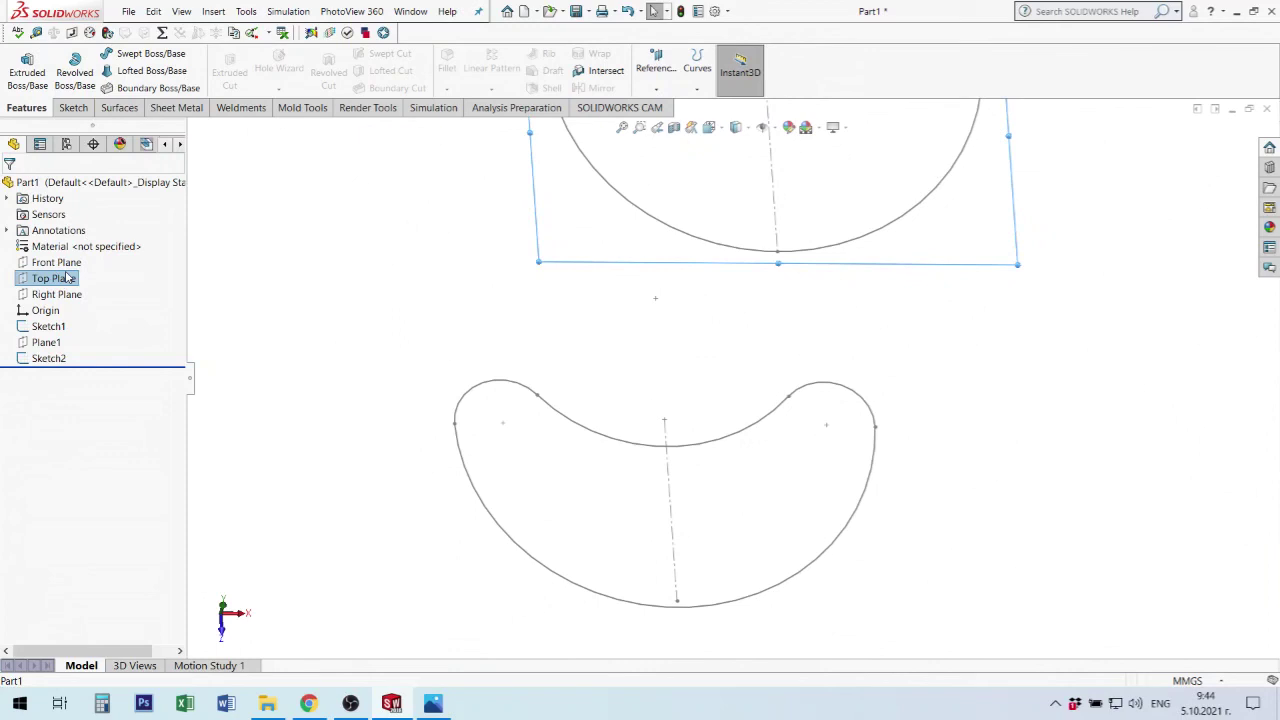
key("ctrl+8")
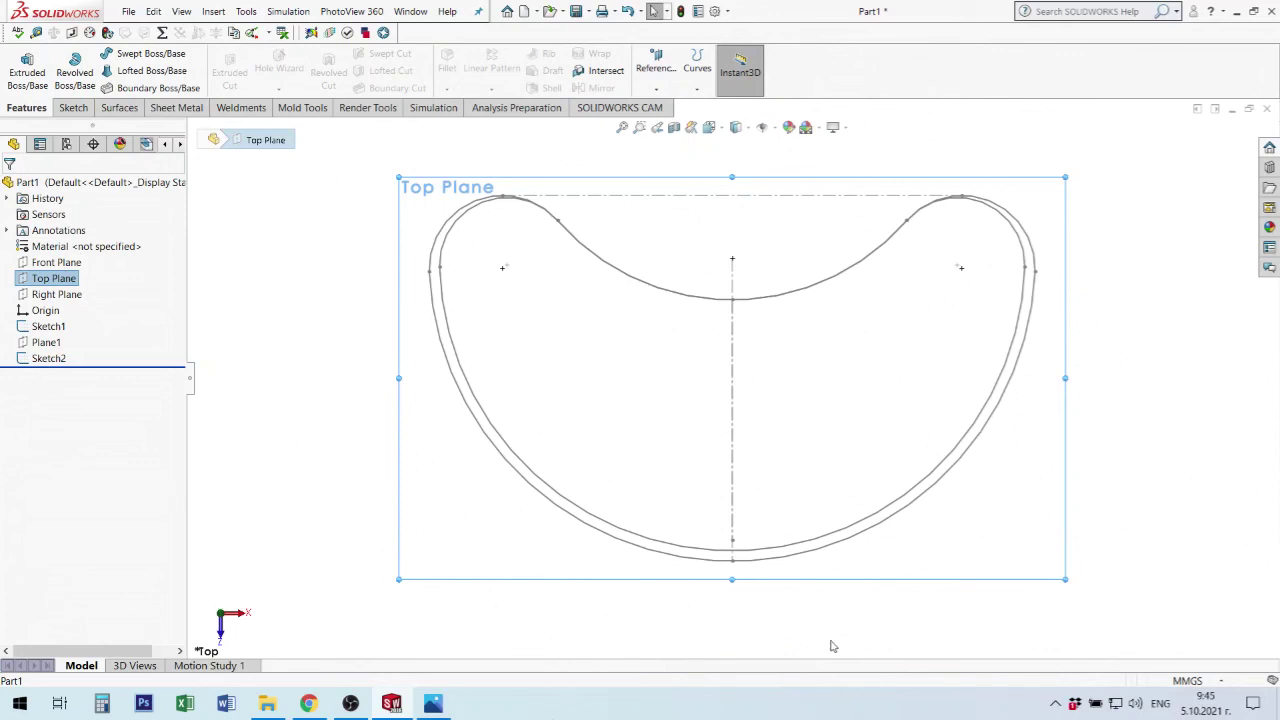
middle_click_drag(1014, 514, 1020, 337)
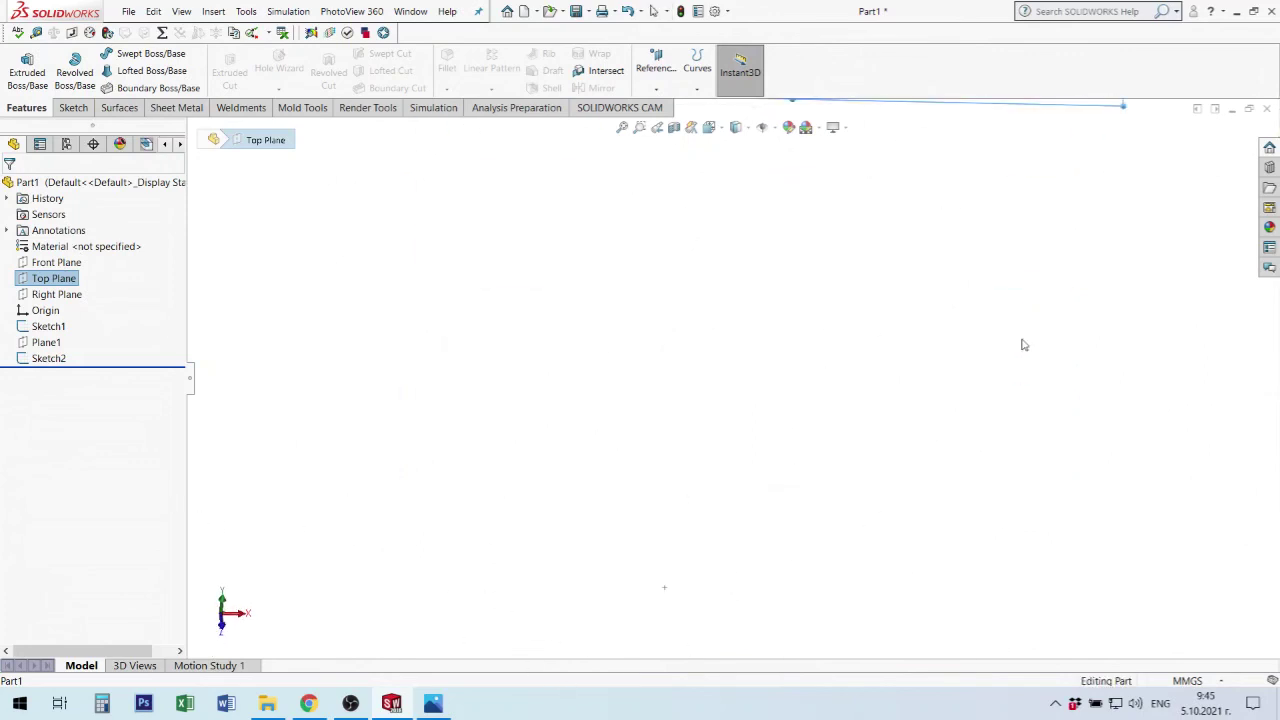
scroll(880, 381, "up", 3)
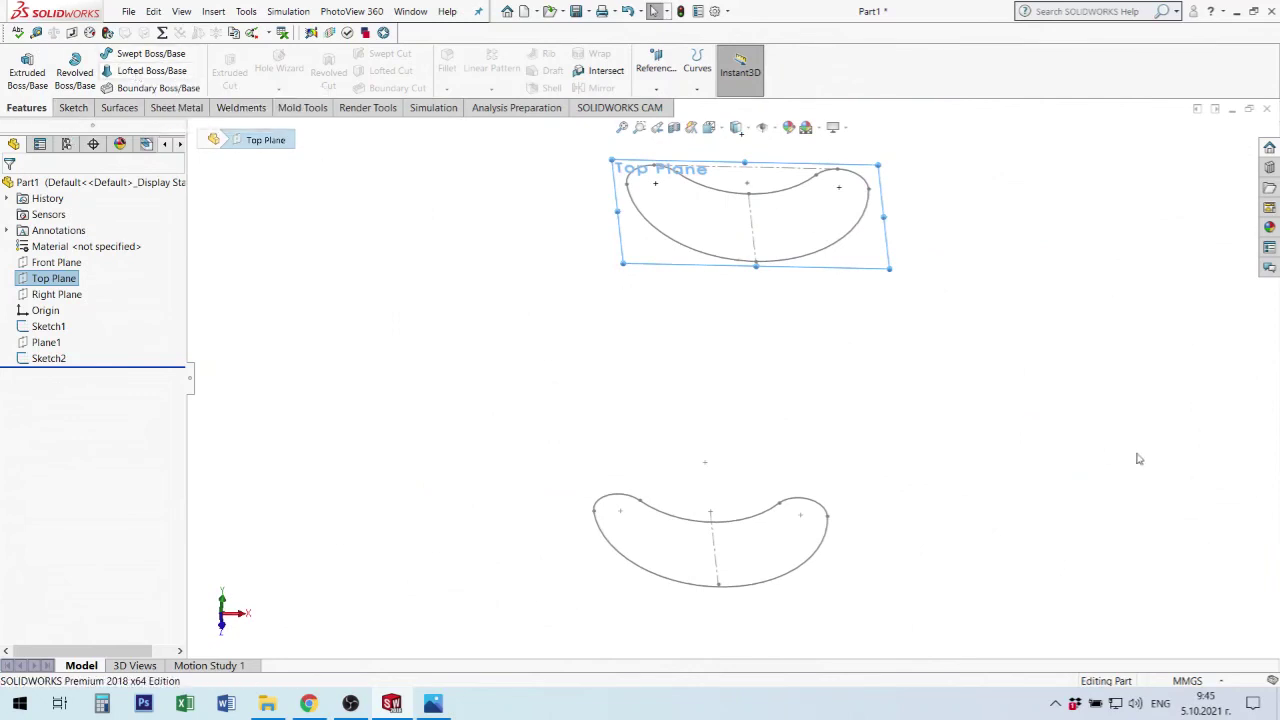
left_click(1025, 414)
middle_click_drag(1085, 455, 948, 457)
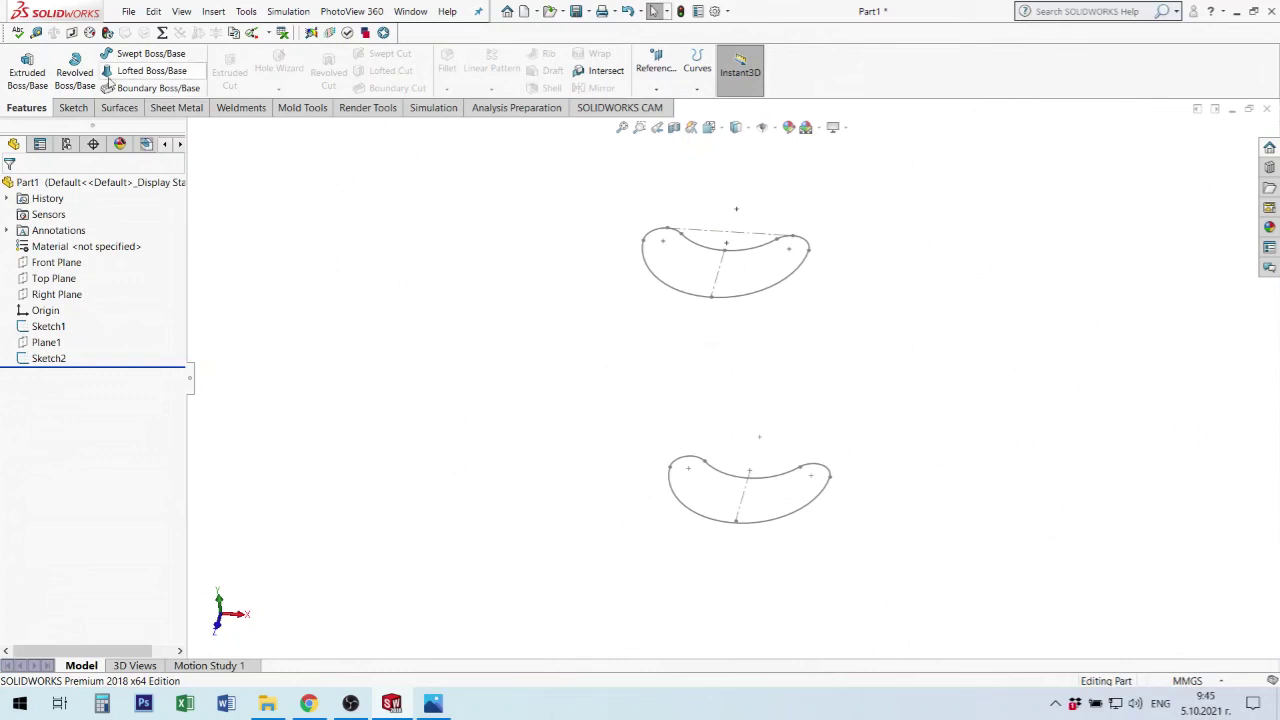
left_click(139, 73)
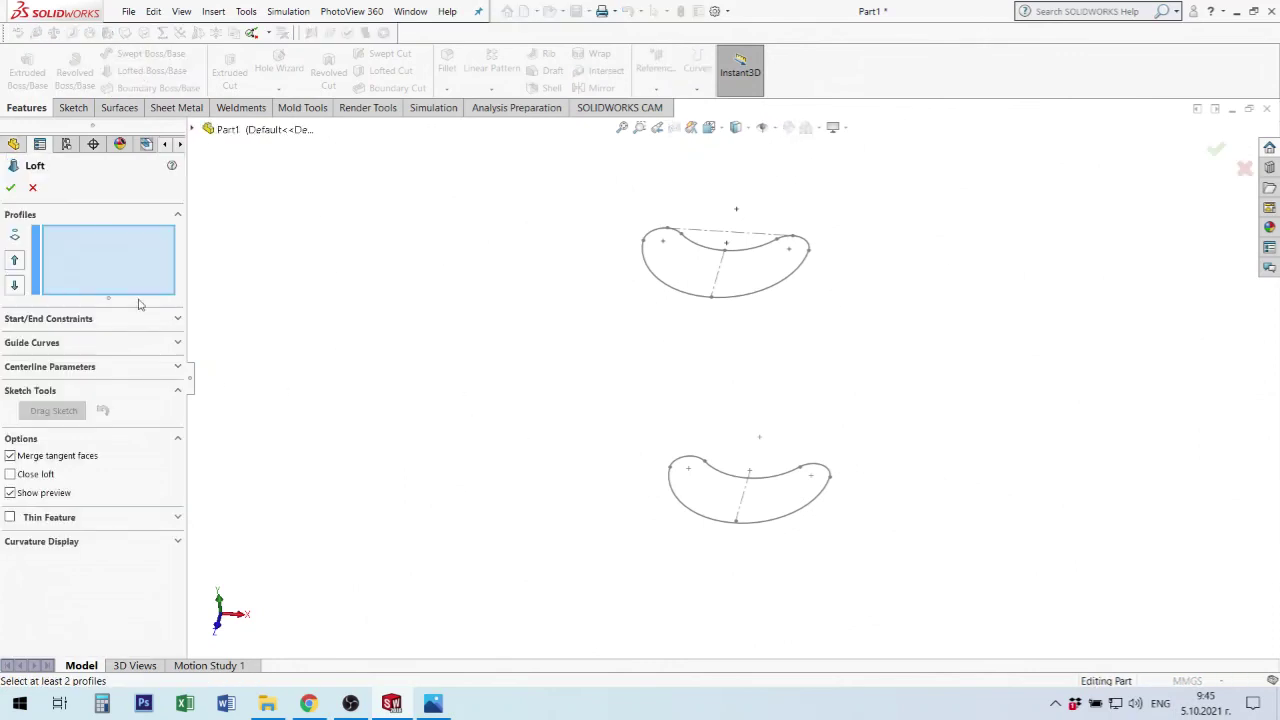
Loft a solid between the lower Sketch2 and upper Sketch1 kidney profiles.
left_click(831, 481)
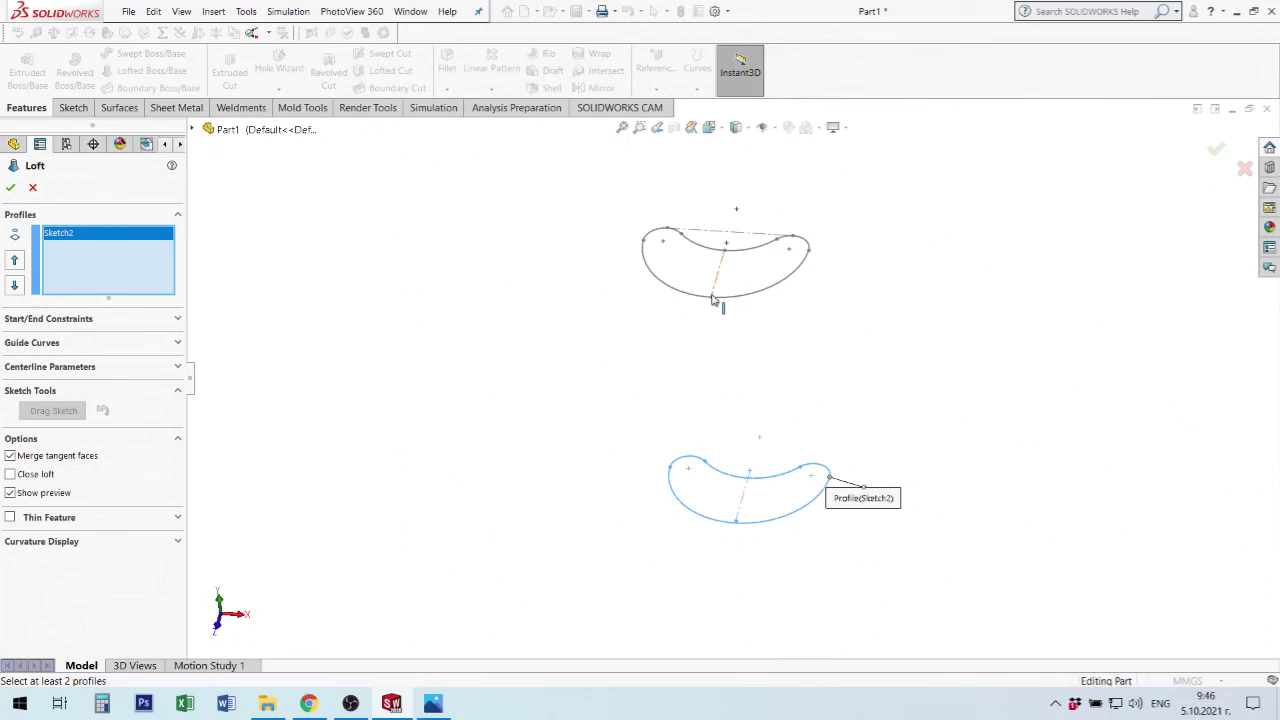
left_click(810, 252)
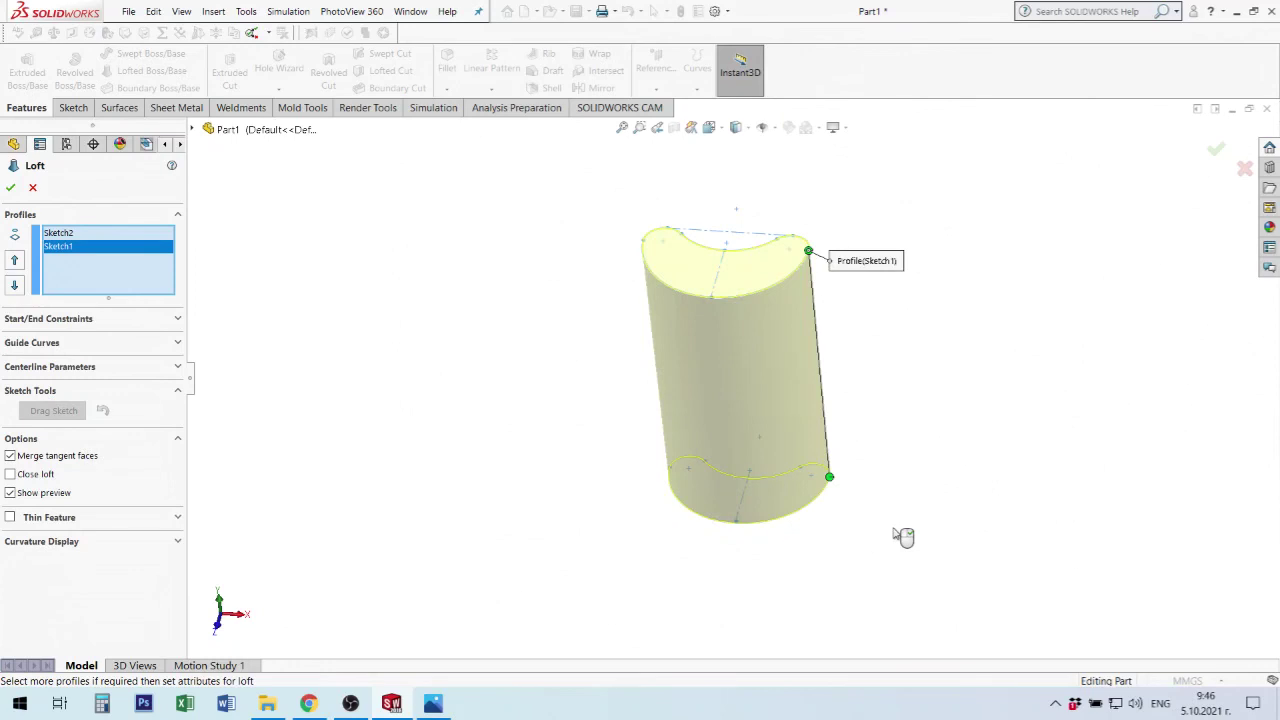
left_click(10, 187)
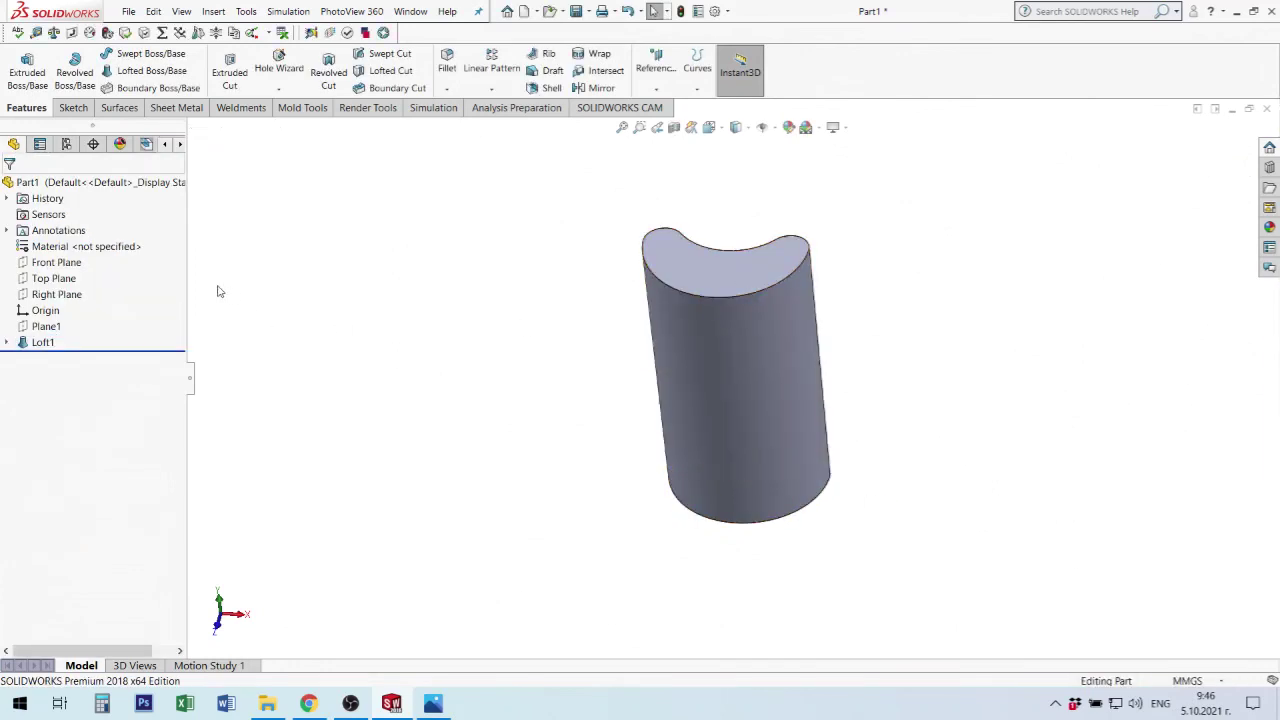
left_click(68, 280)
Shell the loft to a 3 mm wall, removing its top face.
left_click(824, 293)
left_click(765, 277)
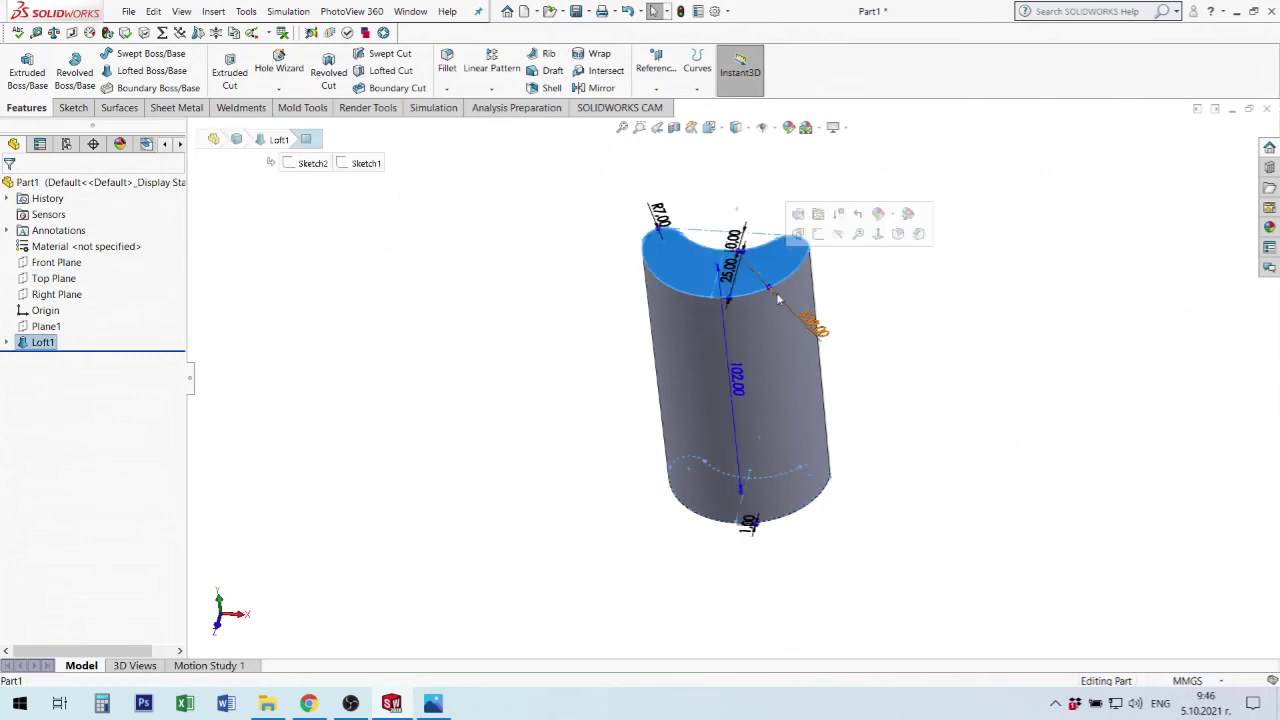
left_click(541, 88)
type("3.00mm")
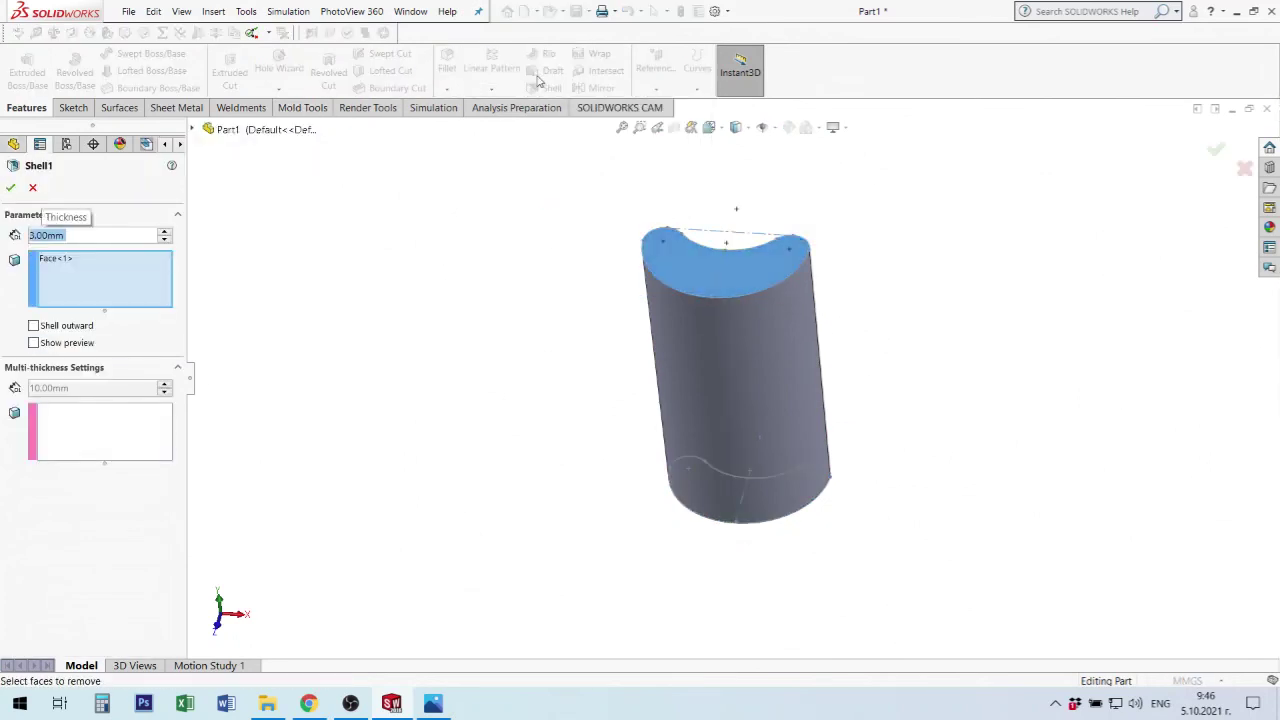
left_click(10, 187)
scroll(790, 255, "down", 3)
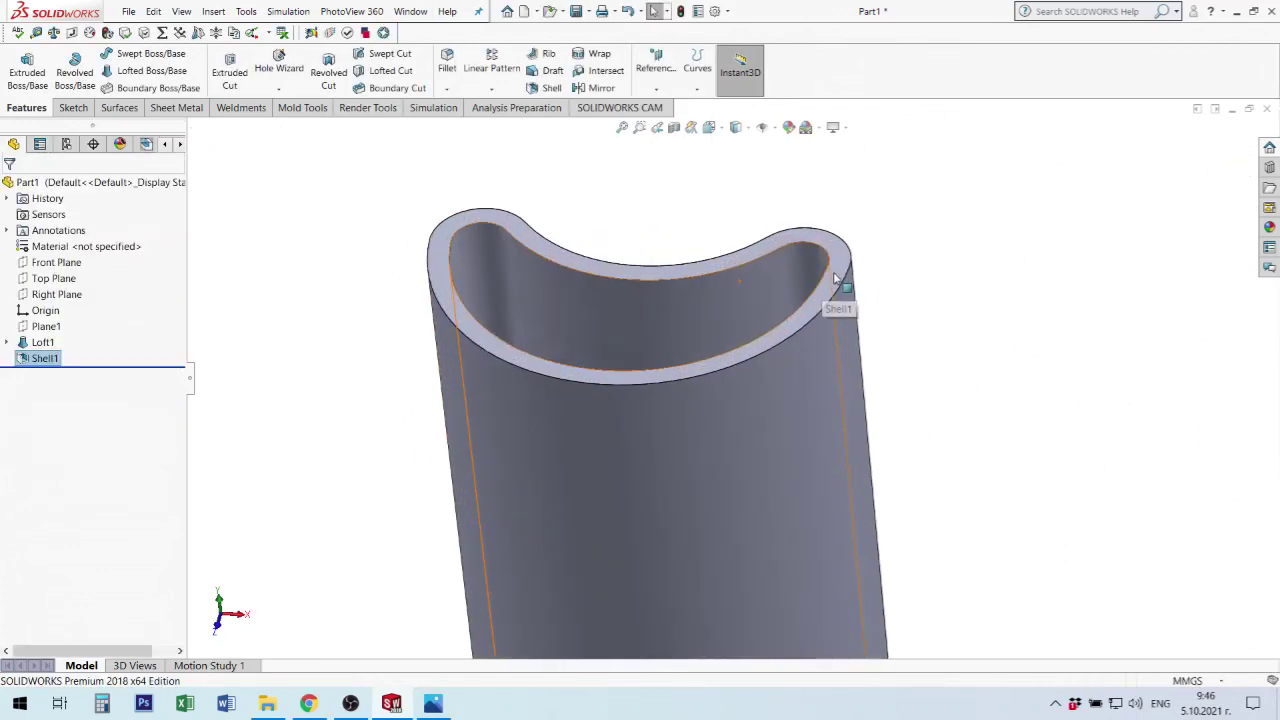
left_click(836, 294)
Start a sketch on the tube's rim face and draw an origin-centred circle around the profile.
left_click(897, 236)
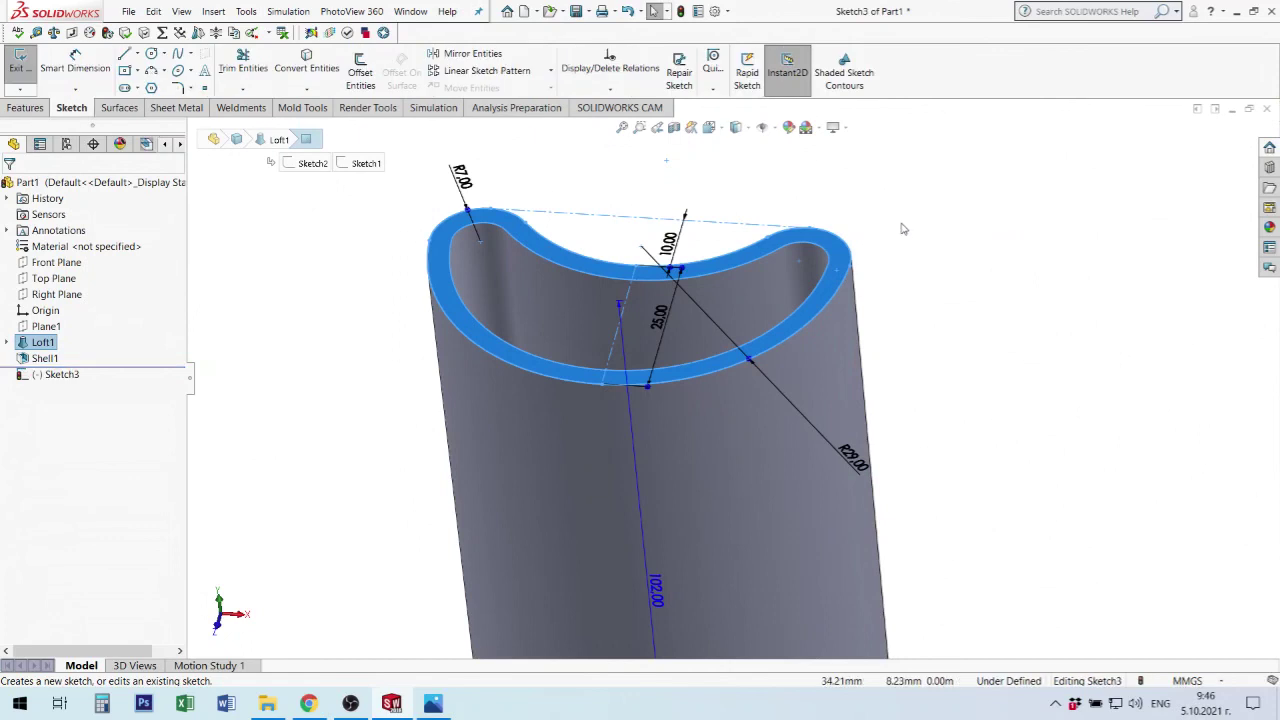
key("ctrl+8")
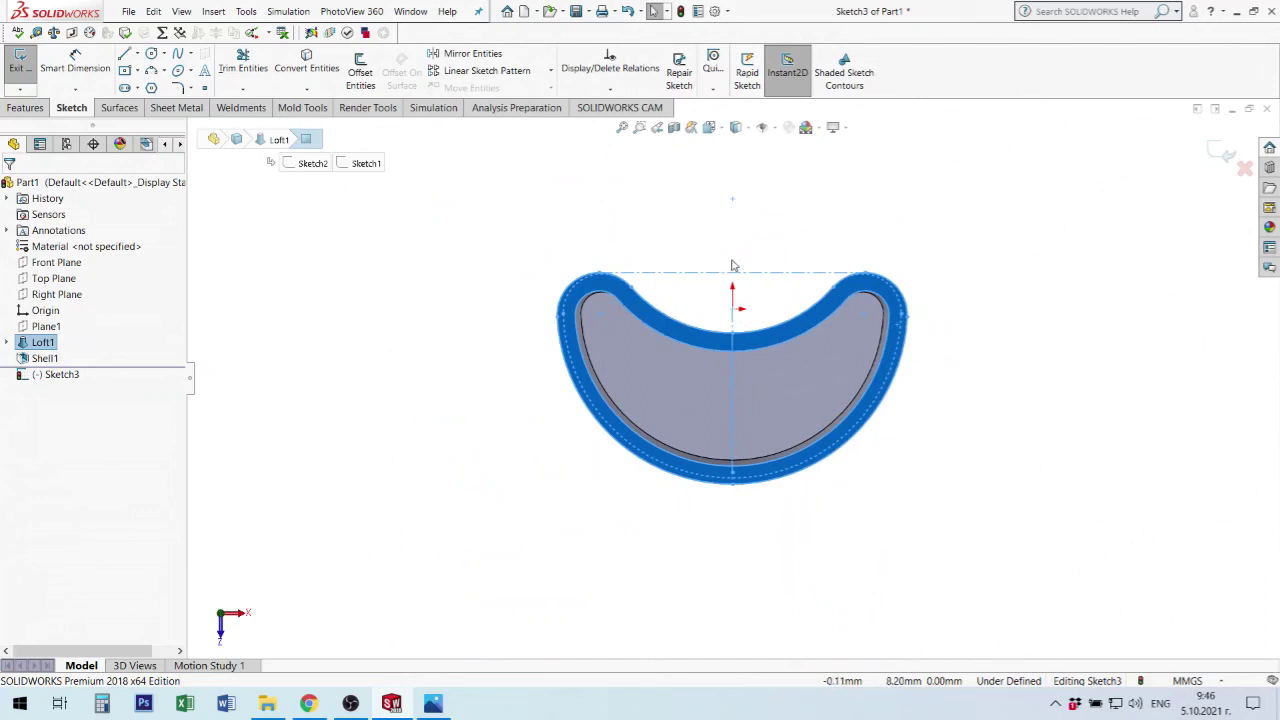
key("c")
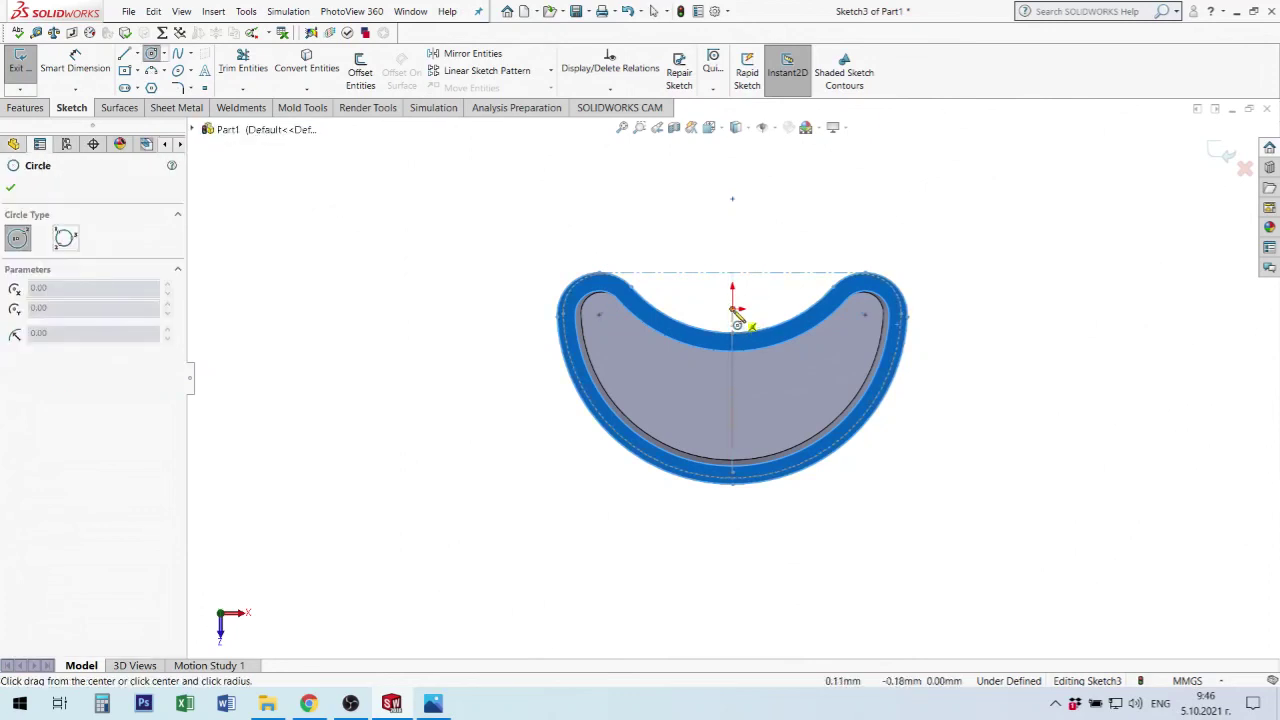
left_click_drag(733, 310, 889, 485)
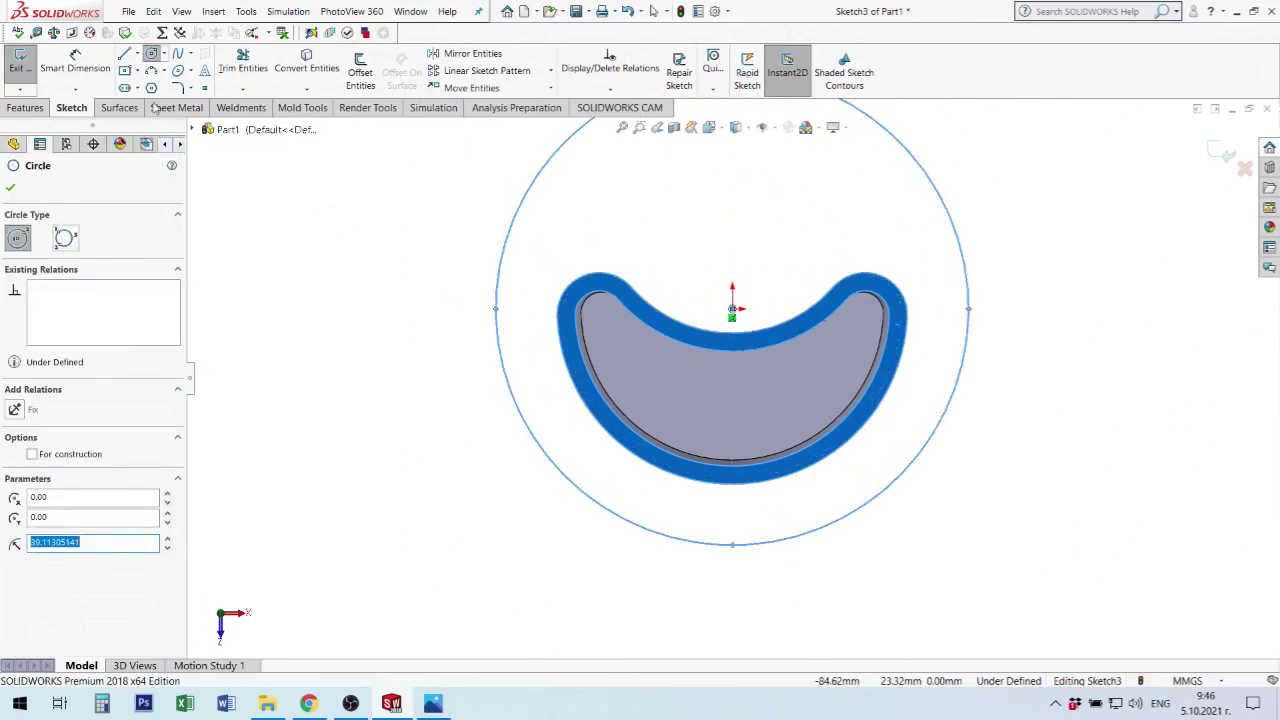
left_click(12, 189)
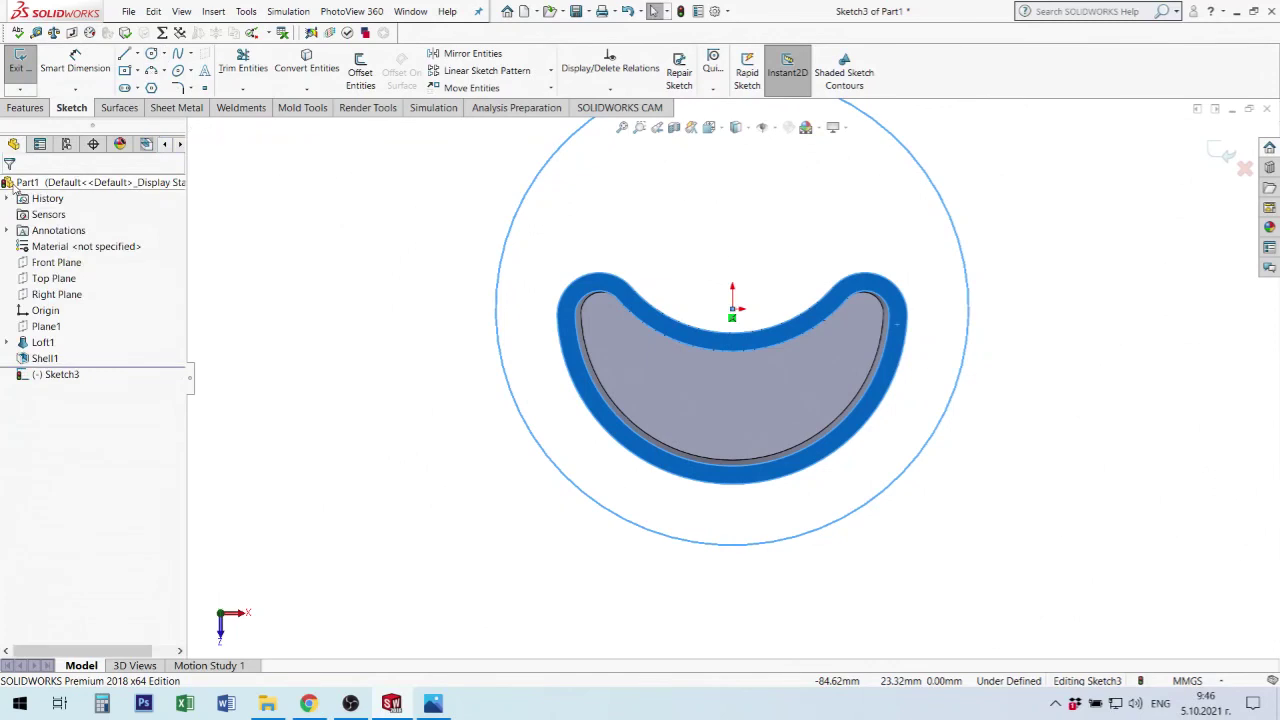
Convert the shell's inner top edge loop into the sketch.
left_click(882, 367)
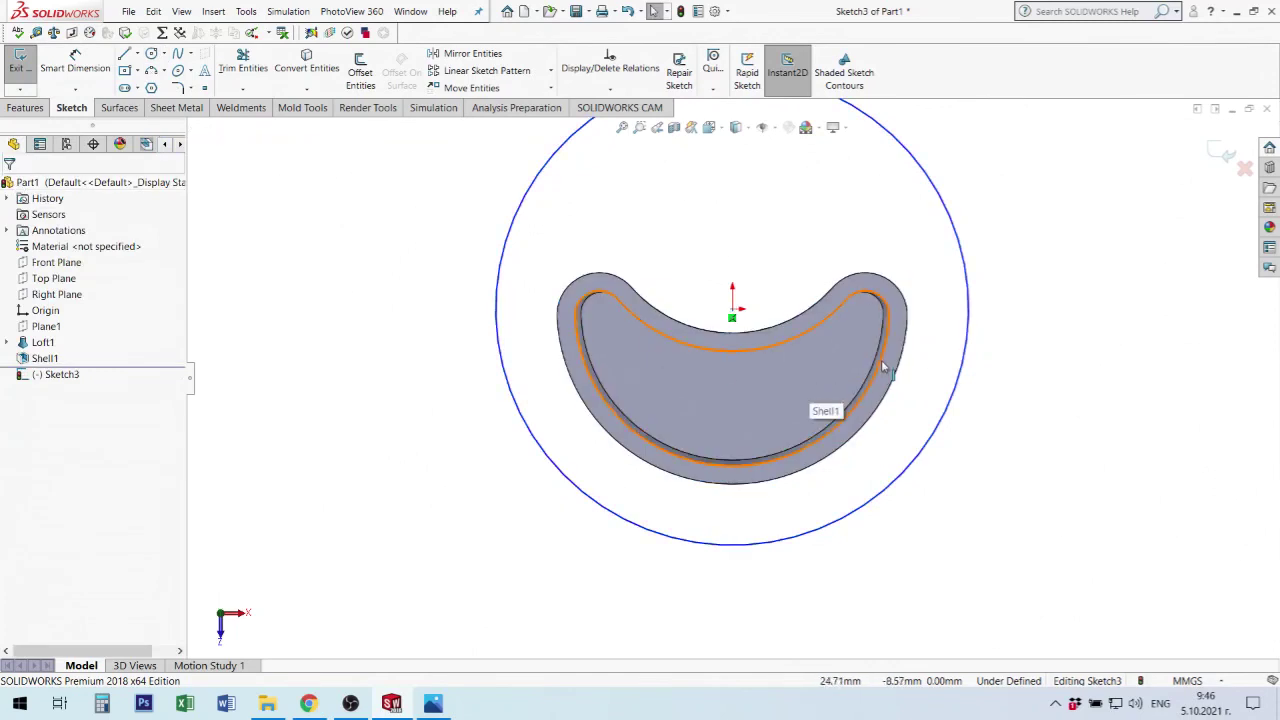
middle_click_drag(885, 357, 905, 257)
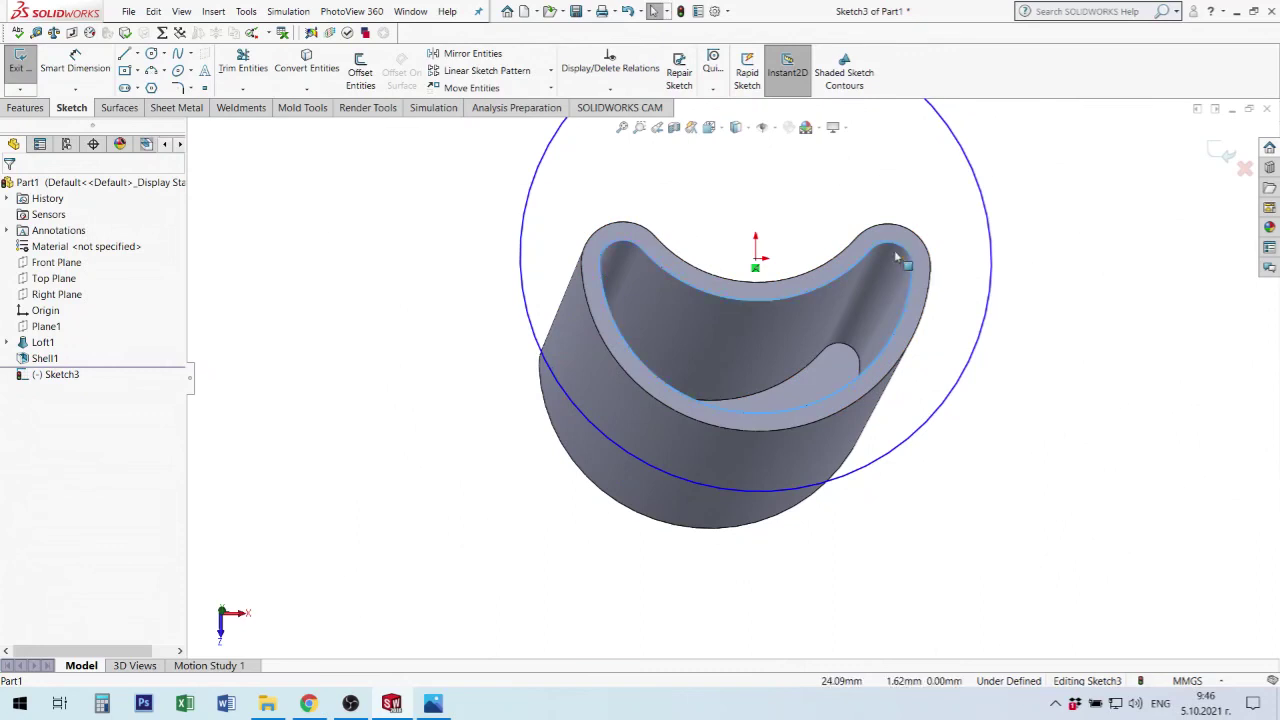
key("Escape")
left_click(650, 272)
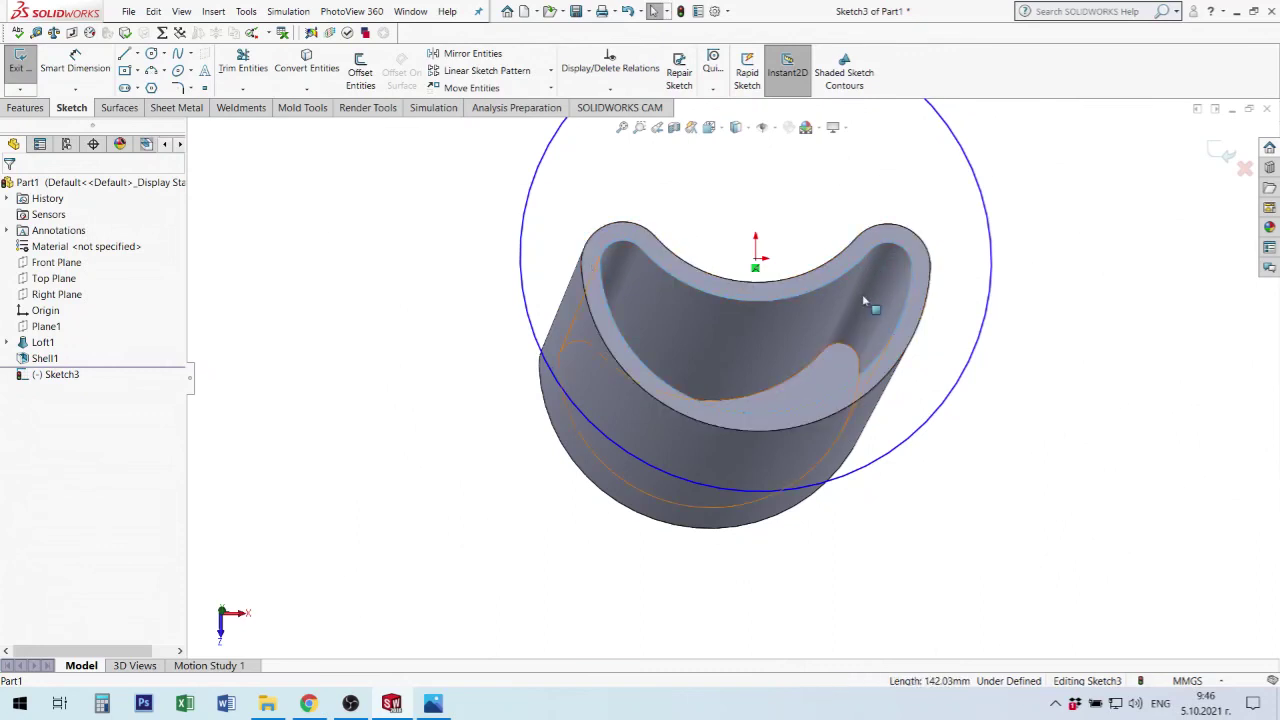
middle_click_drag(837, 300, 592, 231)
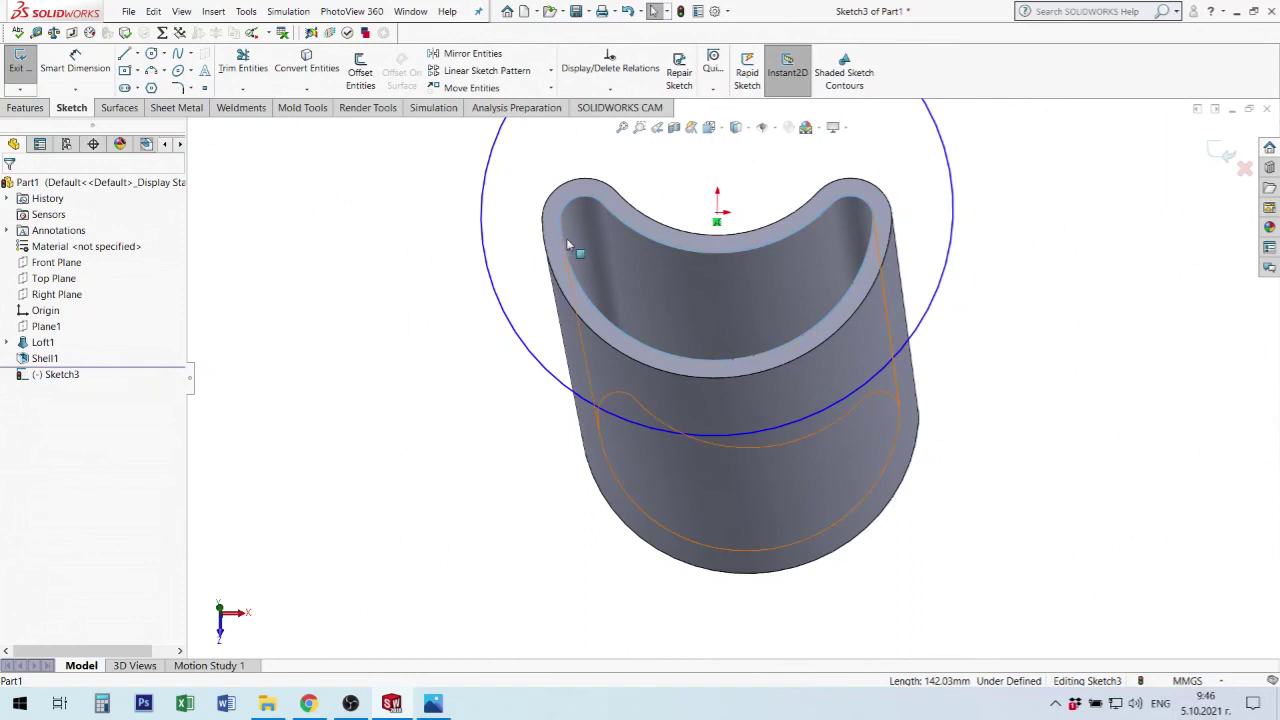
left_click(637, 190)
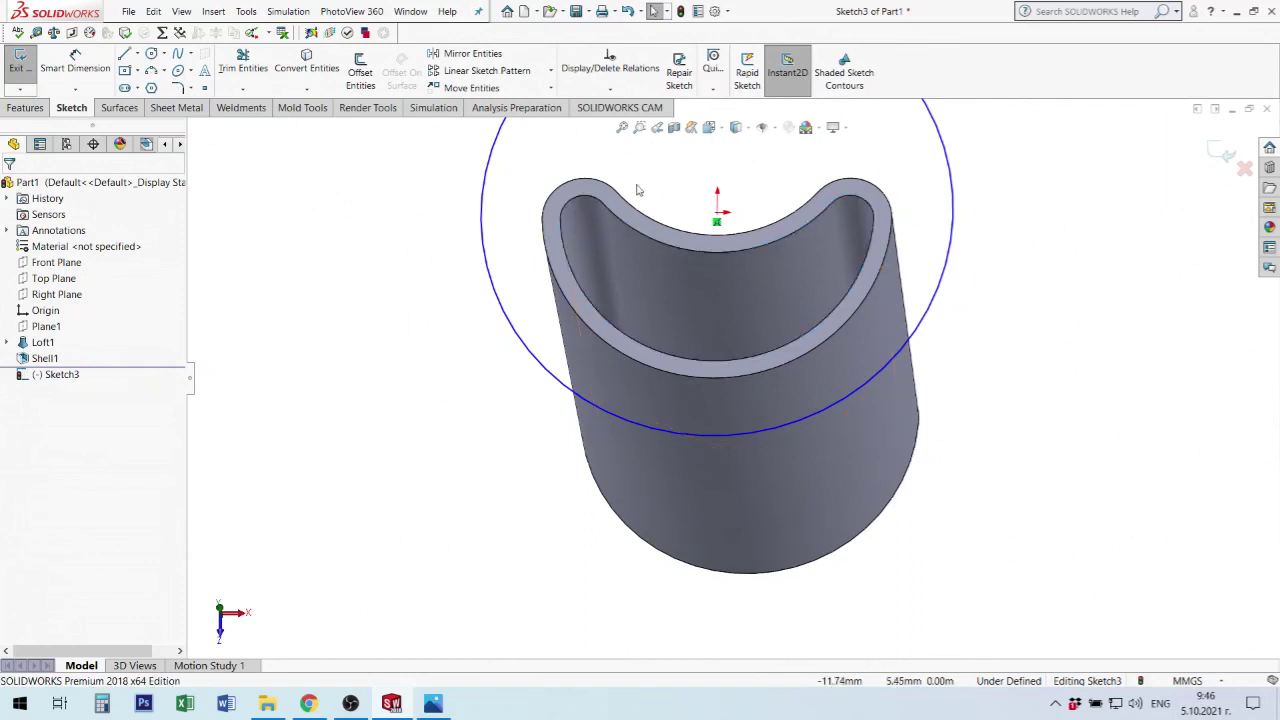
left_click(582, 201)
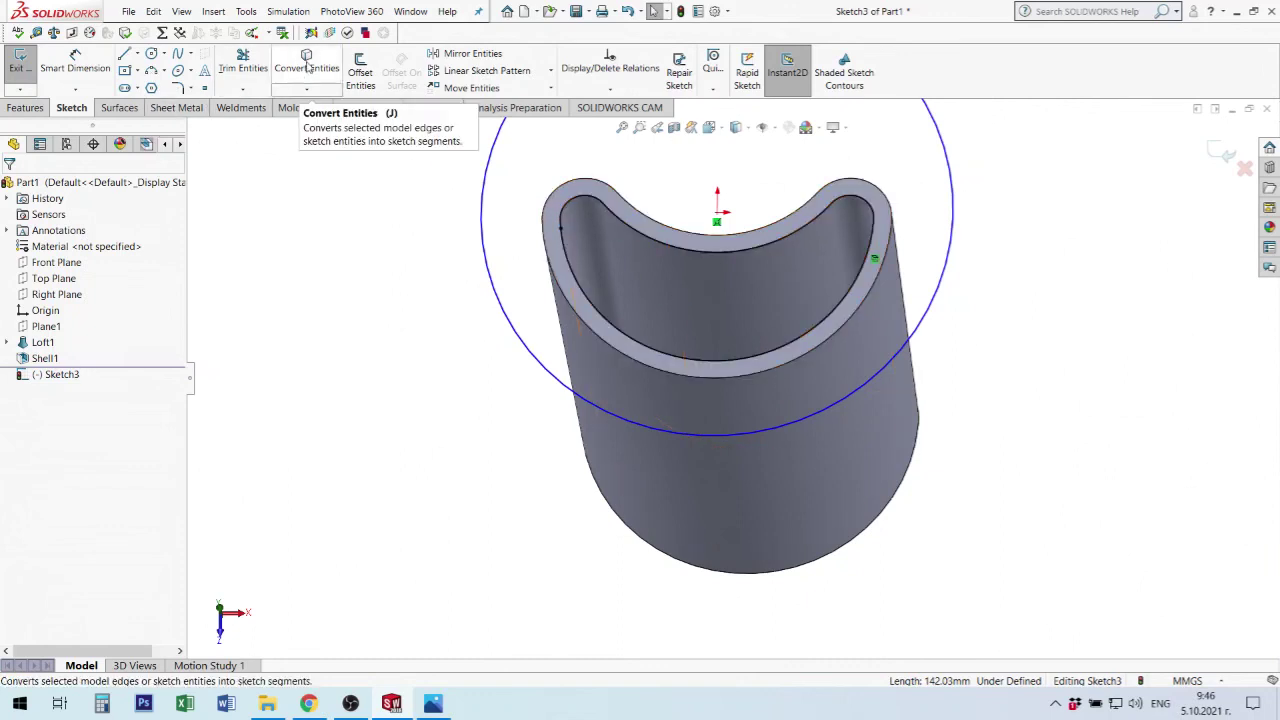
left_click(941, 289)
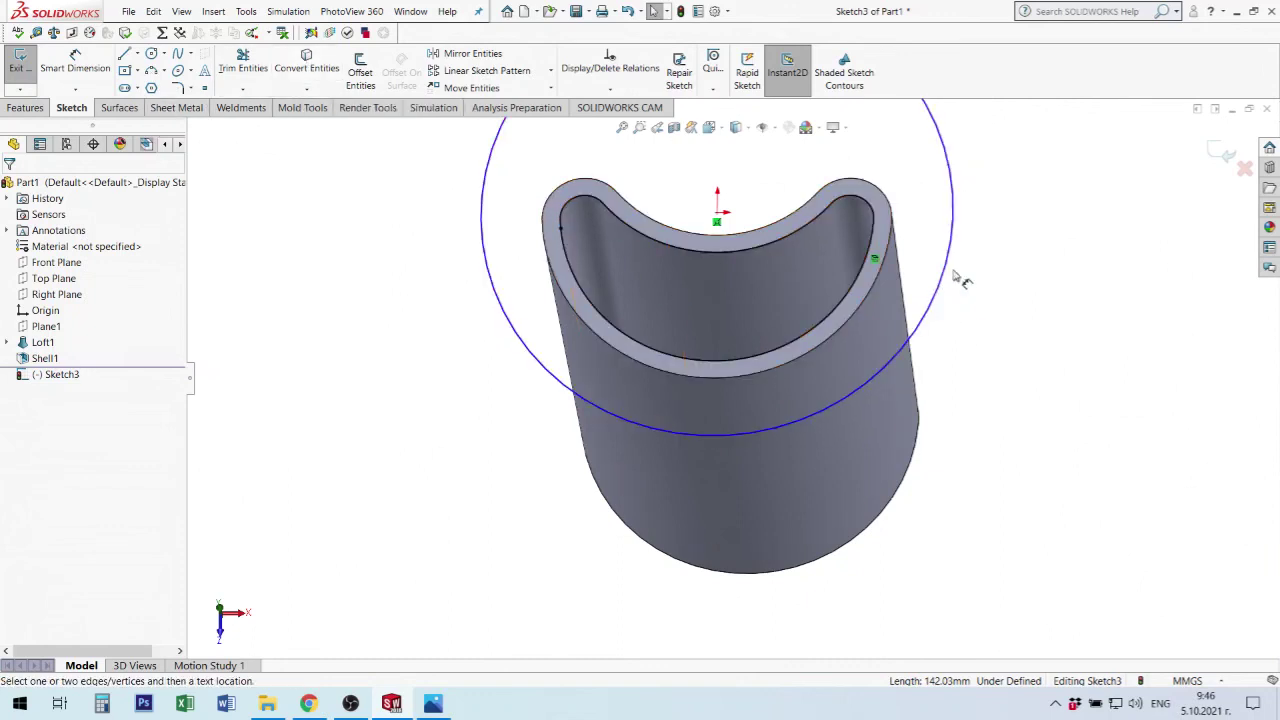
Dimension the large circle's diameter at 60 mm.
right_click_drag(963, 277, 870, 238)
key("f")
left_click(851, 222)
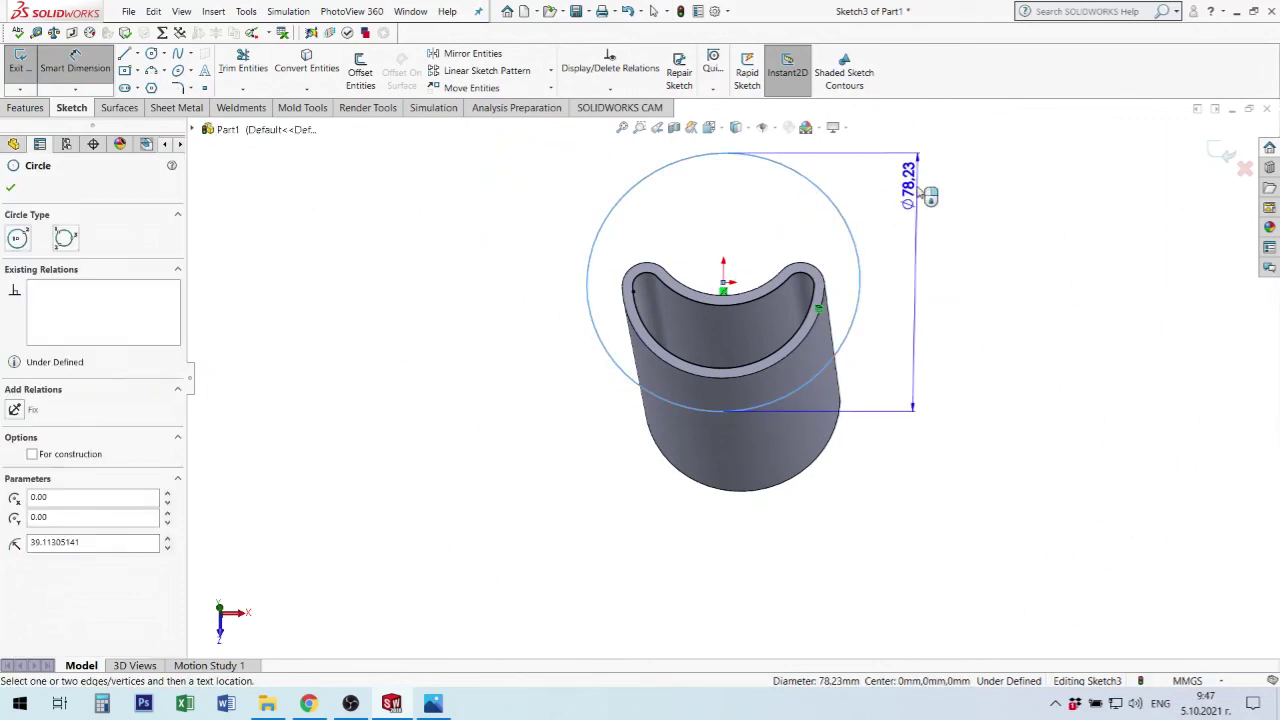
left_click(908, 195)
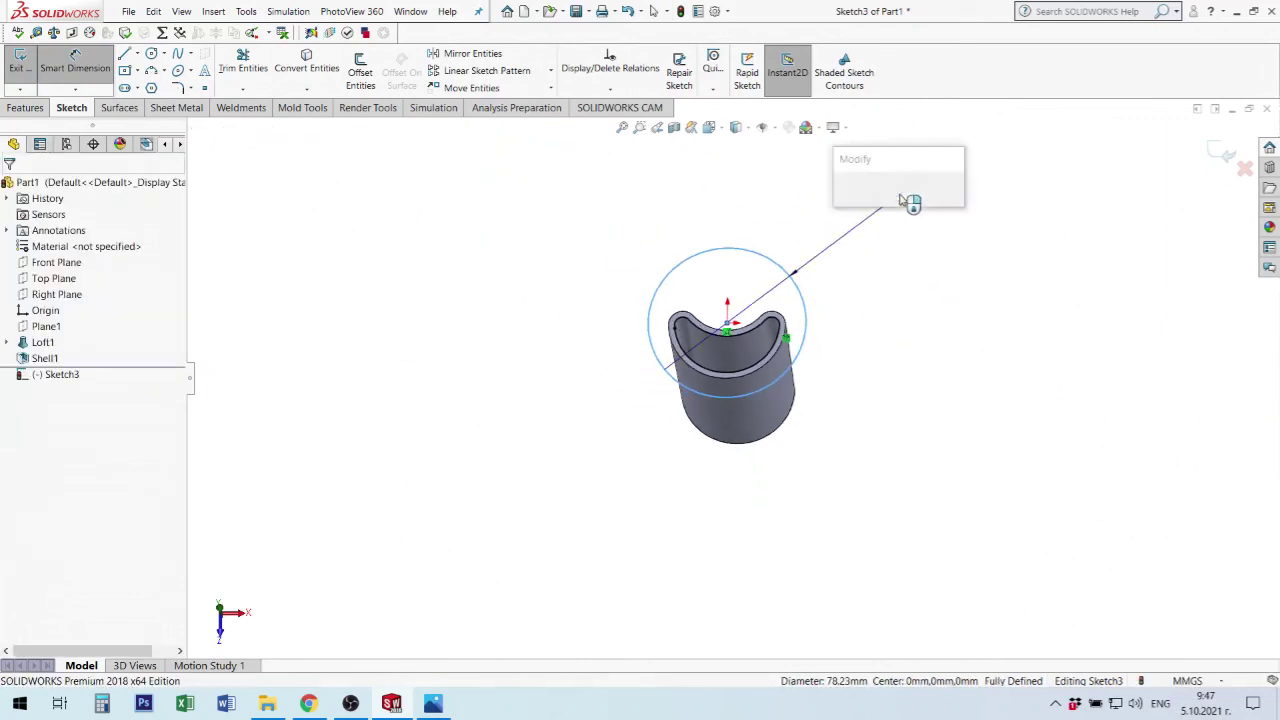
type("60")
key("Return")
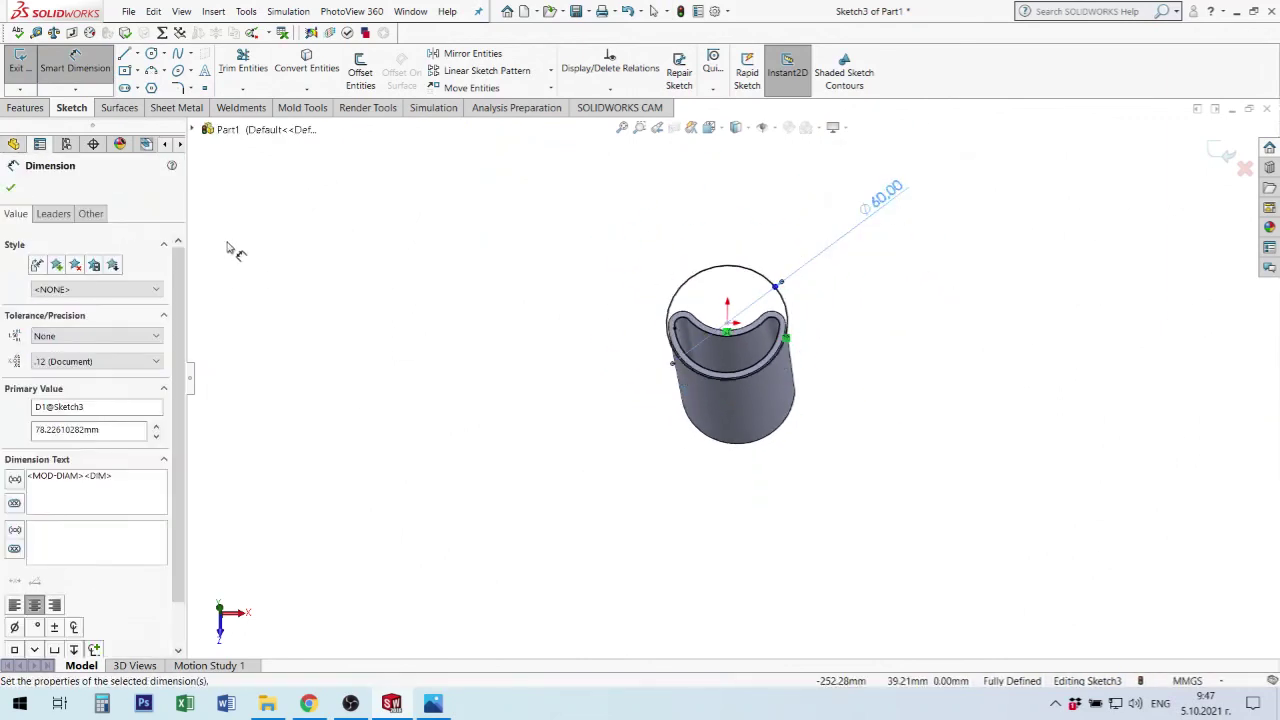
Change the circle's diameter from 60 to 74 mm.
middle_click_drag(823, 389, 790, 340)
scroll(790, 340, "down", 3)
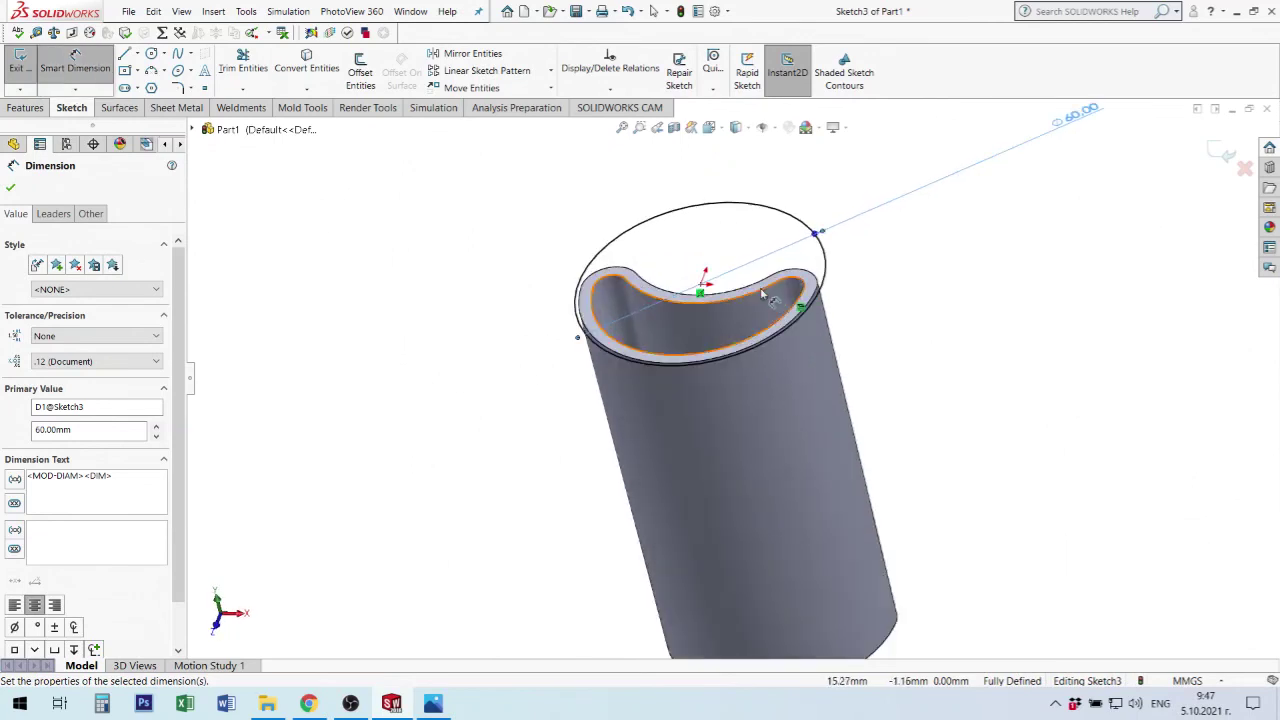
scroll(800, 343, "down", 2)
scroll(809, 346, "down", 1)
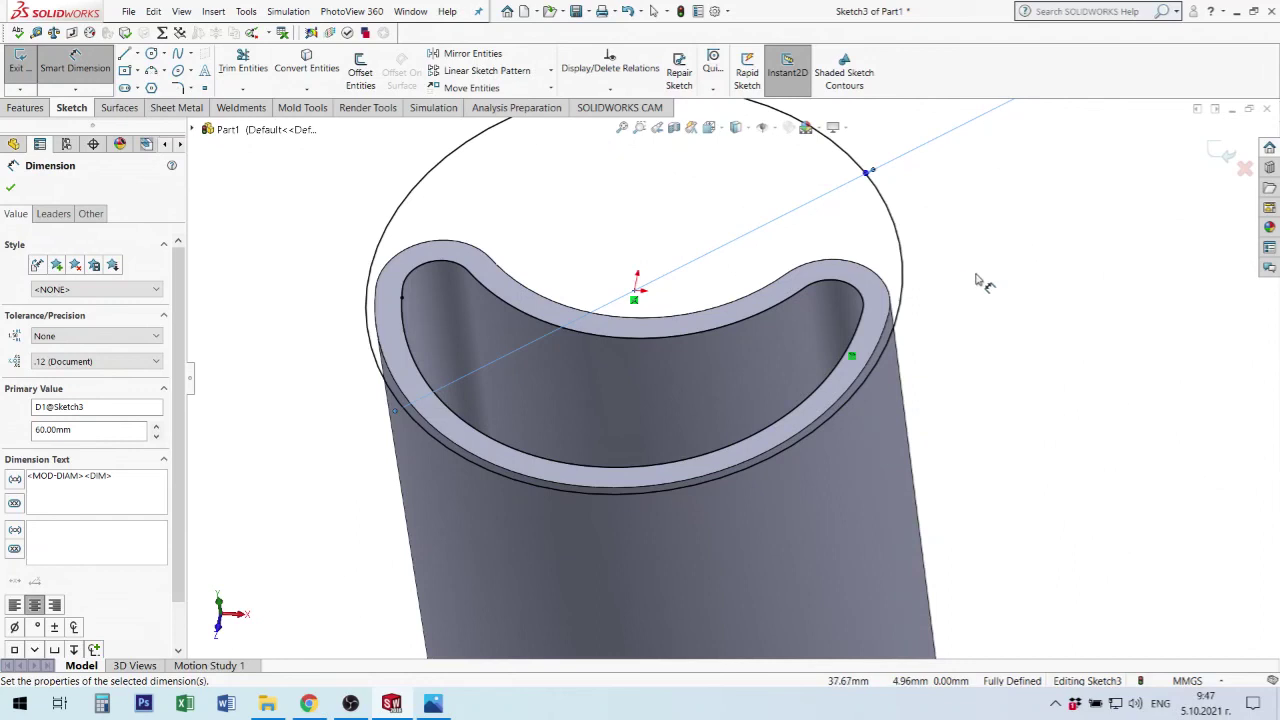
scroll(940, 250, "up", 1)
scroll(965, 210, "up", 1)
scroll(1040, 240, "up", 1)
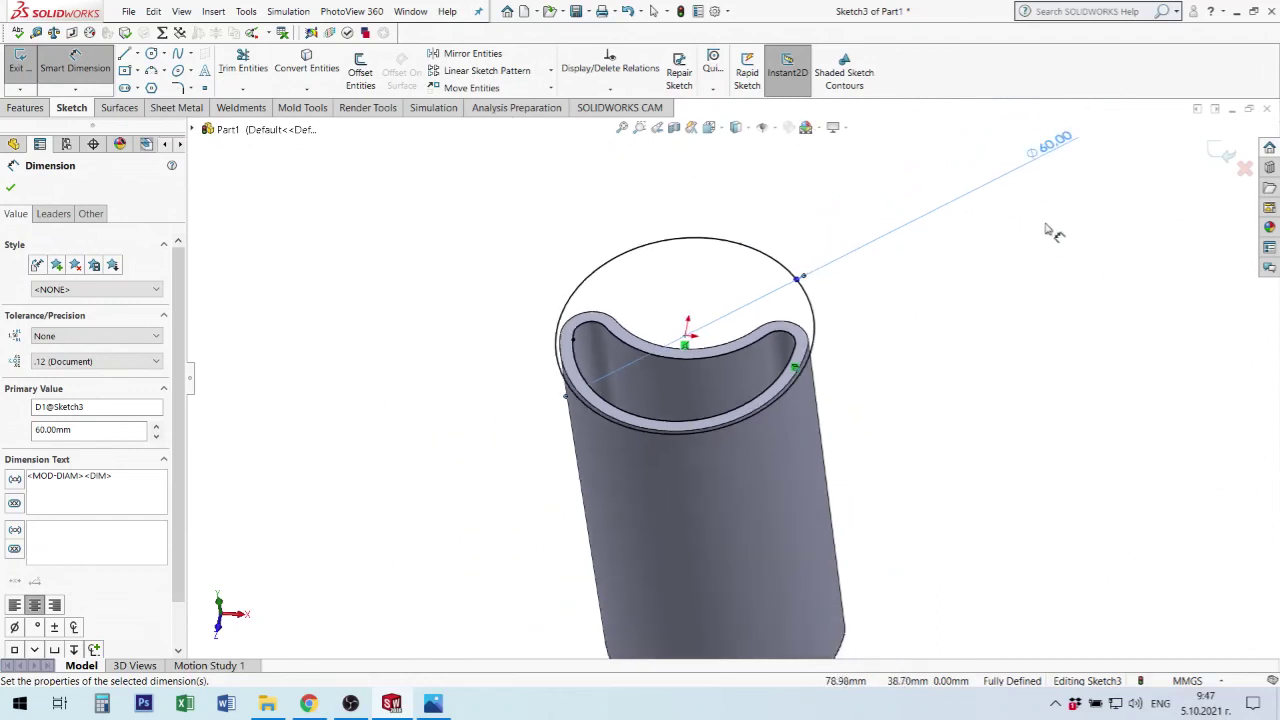
double_click(1058, 147)
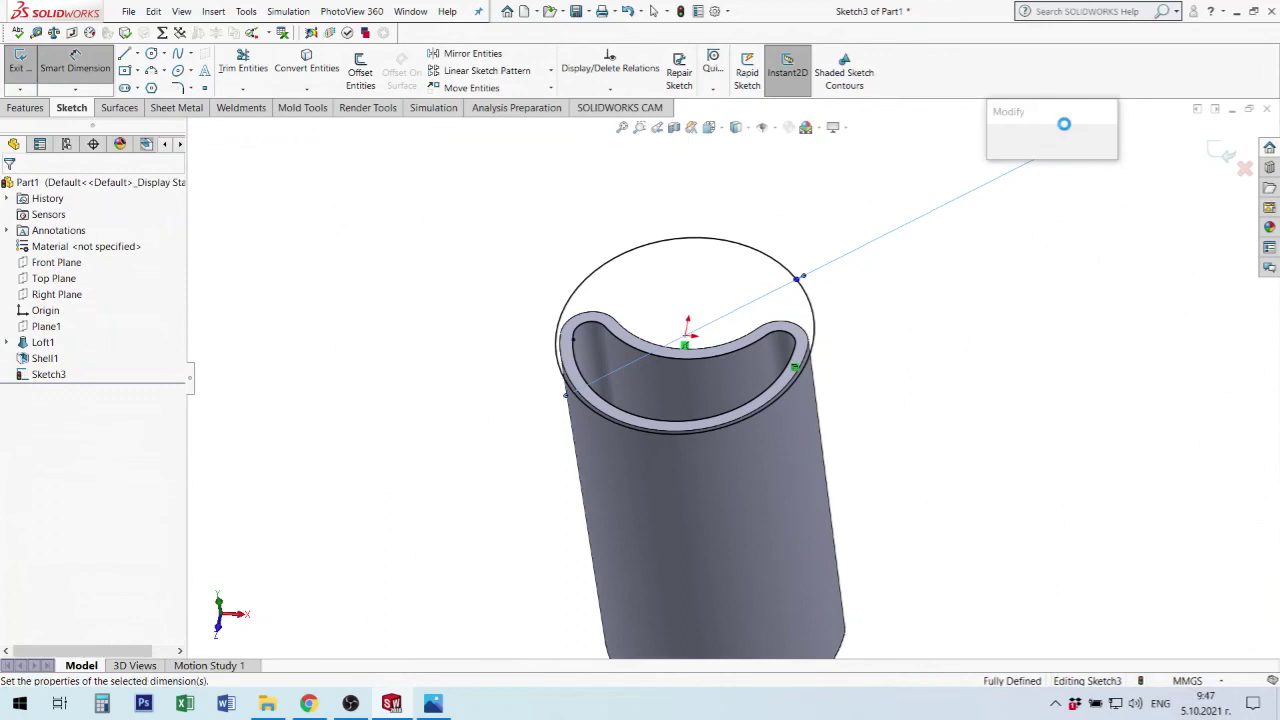
type("74")
key("Return")
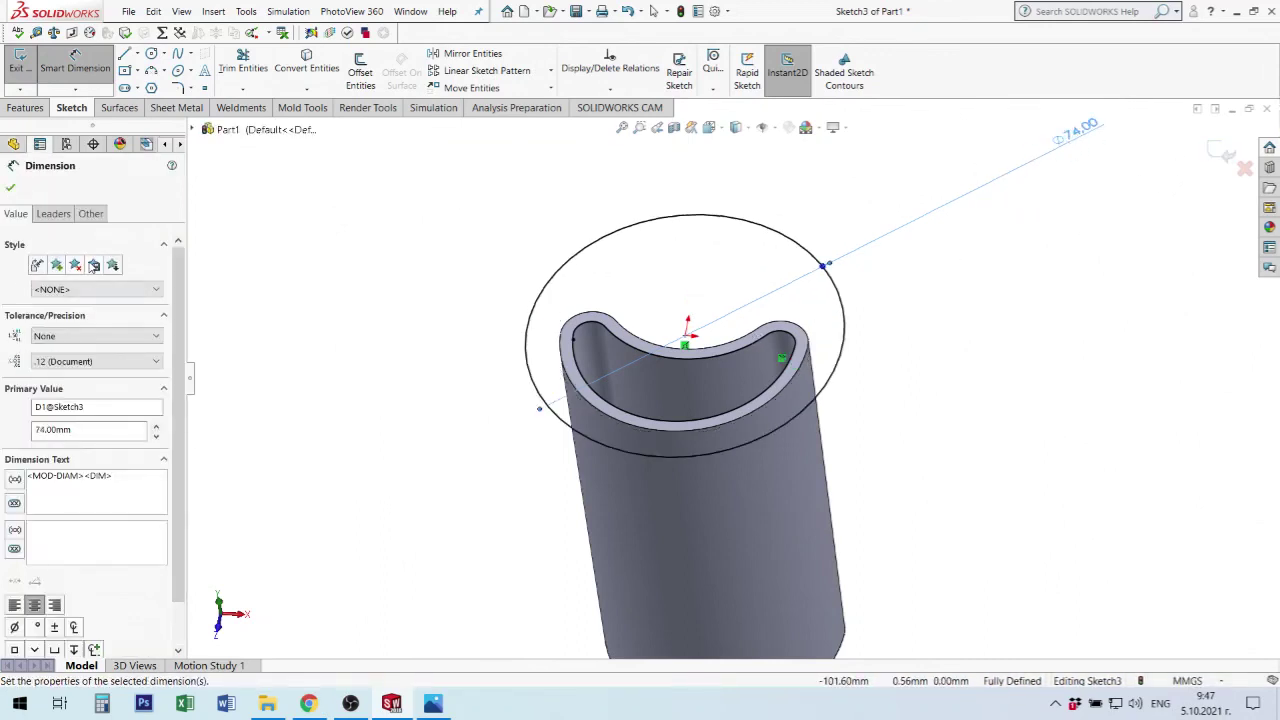
left_click(25, 107)
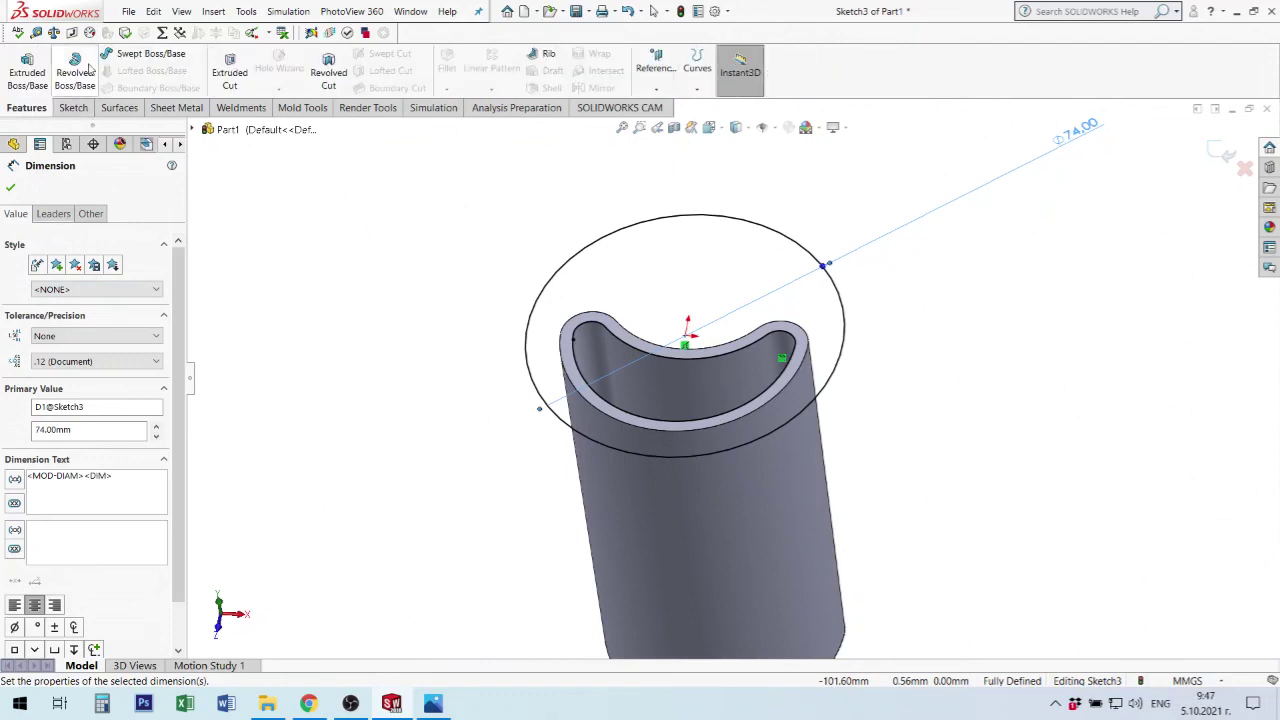
Extrude the 74 mm circle 3 mm Blind, reversed down the tube, forming Boss-Extrude1.
left_click(27, 72)
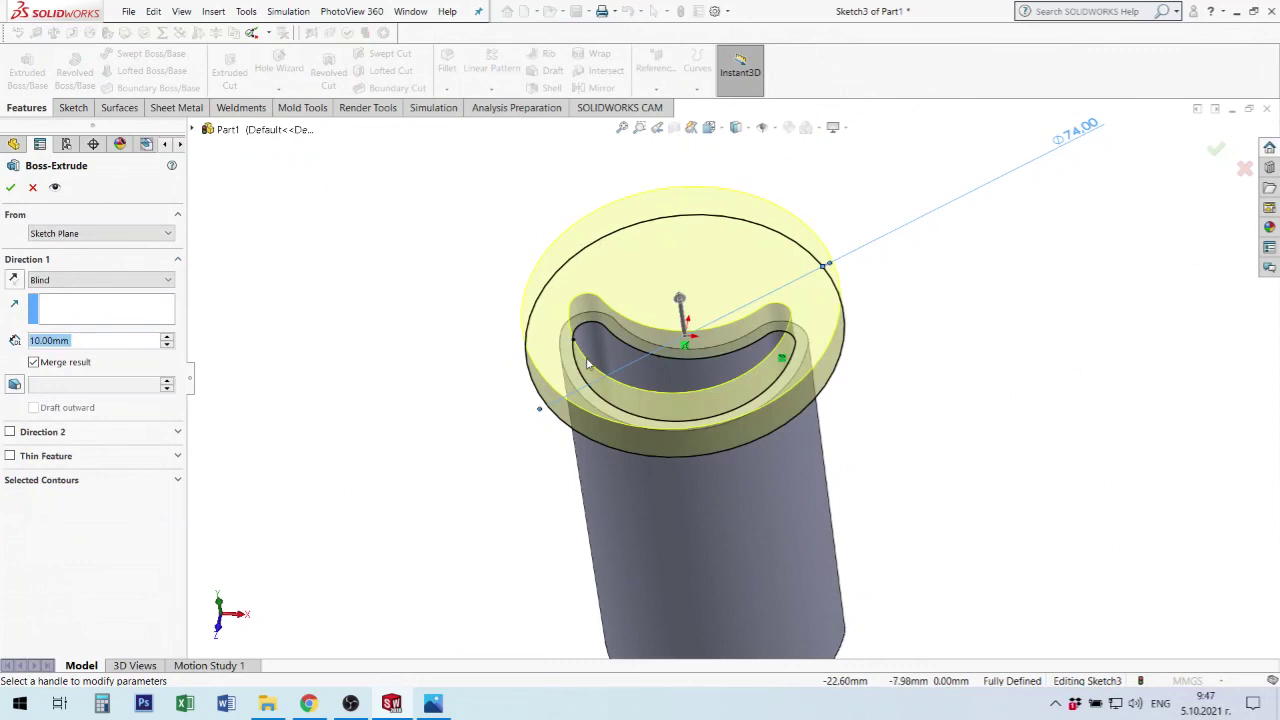
left_click(78, 340)
type("3")
key("Return")
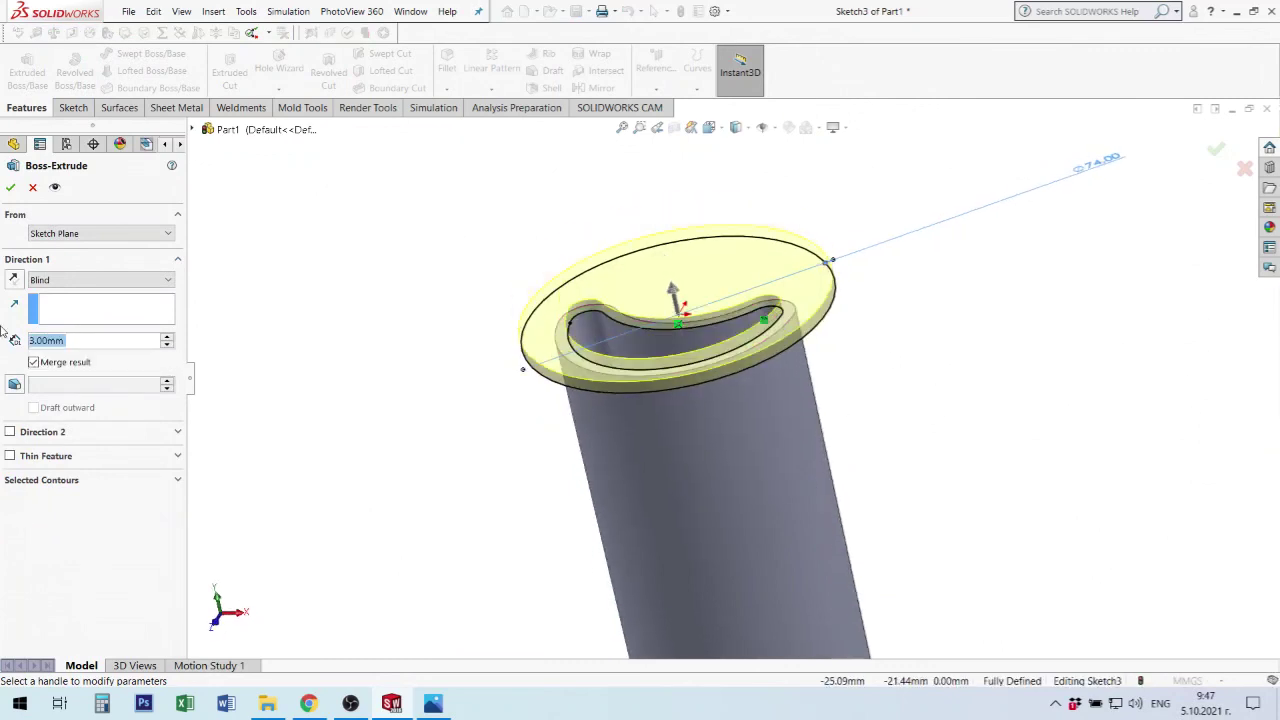
left_click(14, 280)
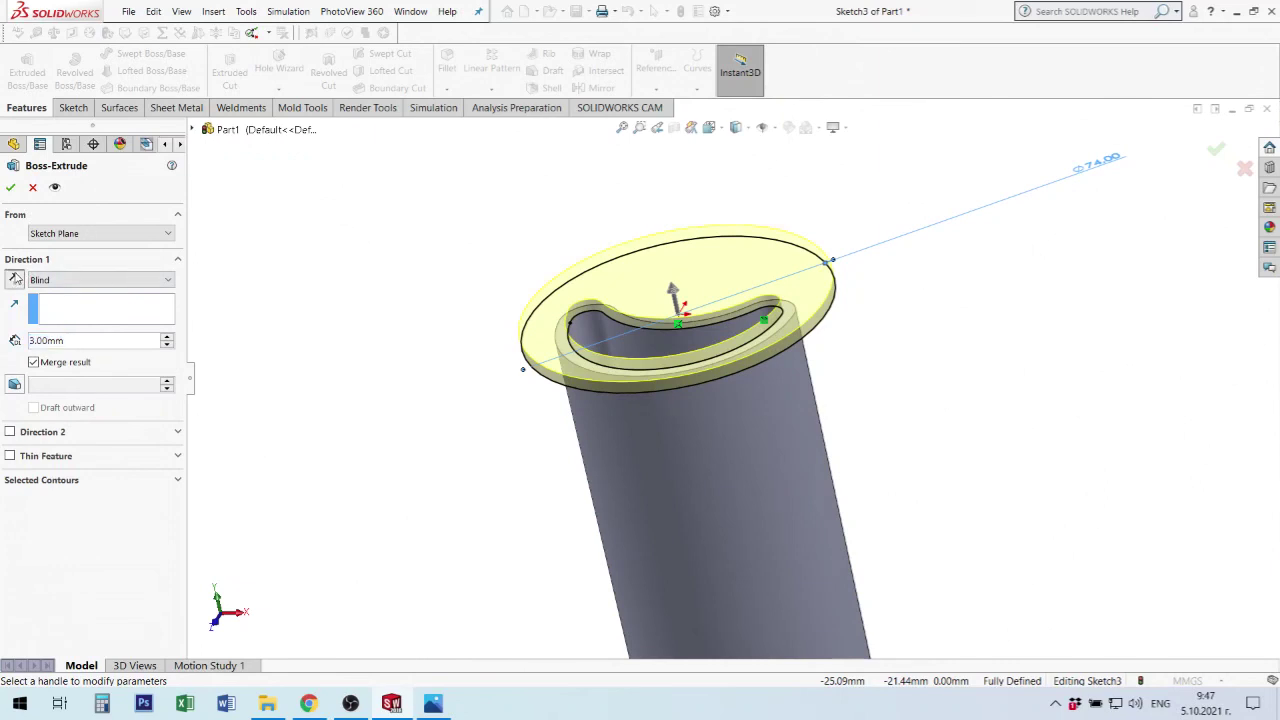
left_click(11, 189)
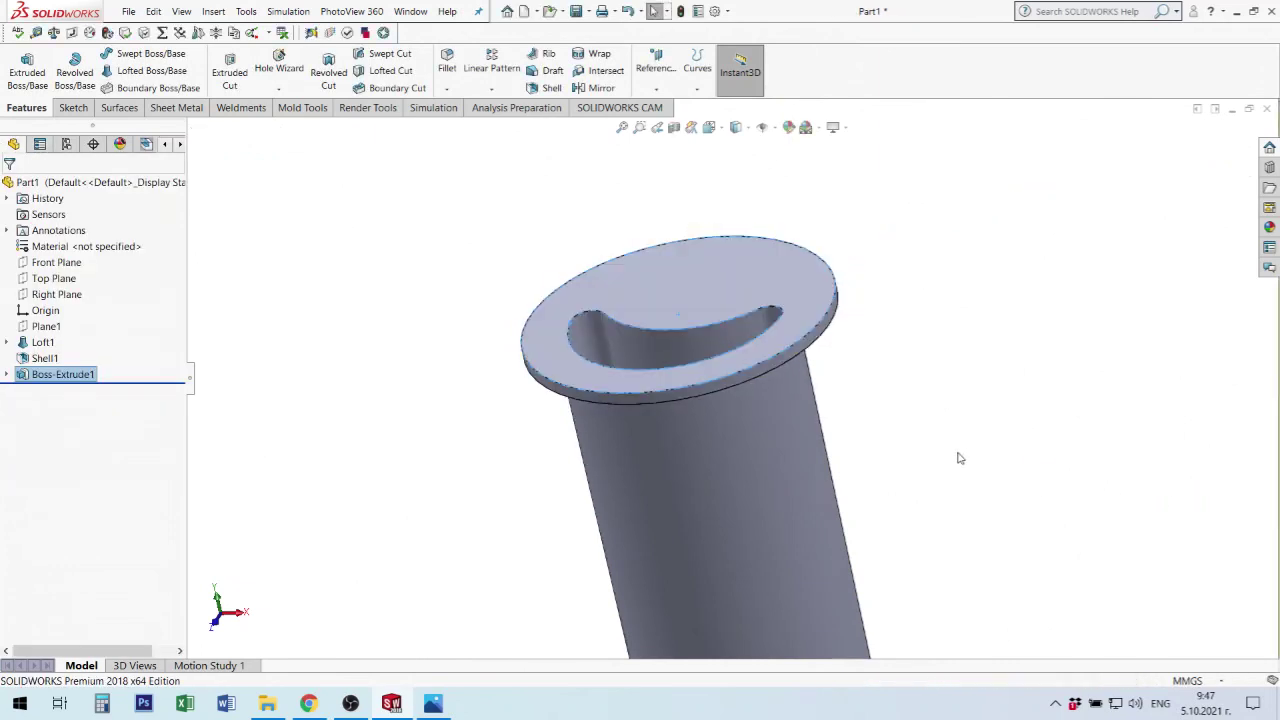
scroll(962, 455, "up", 3)
mouse_move(895, 437)
middle_mouse_down()
mouse_move(897, 586)
mouse_move(869, 429)
mouse_move(815, 421)
middle_mouse_up()
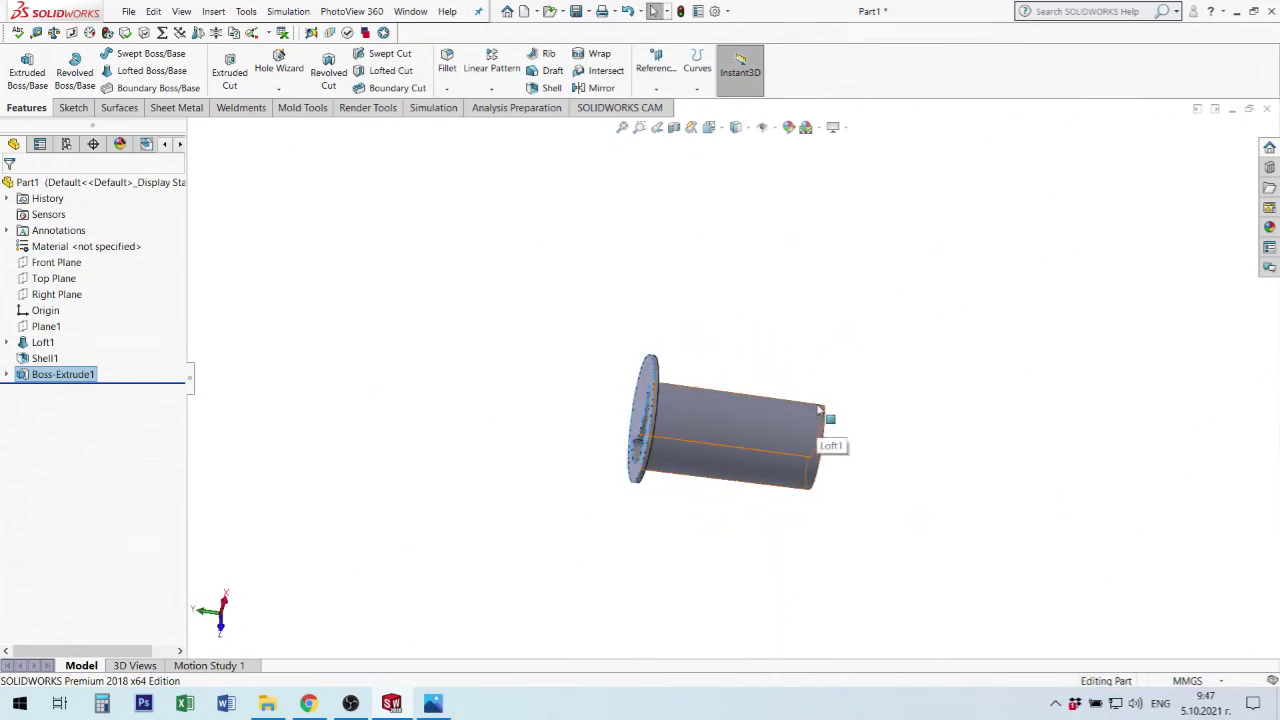
Save the part under the file name 'Piston'.
key("ctrl+s")
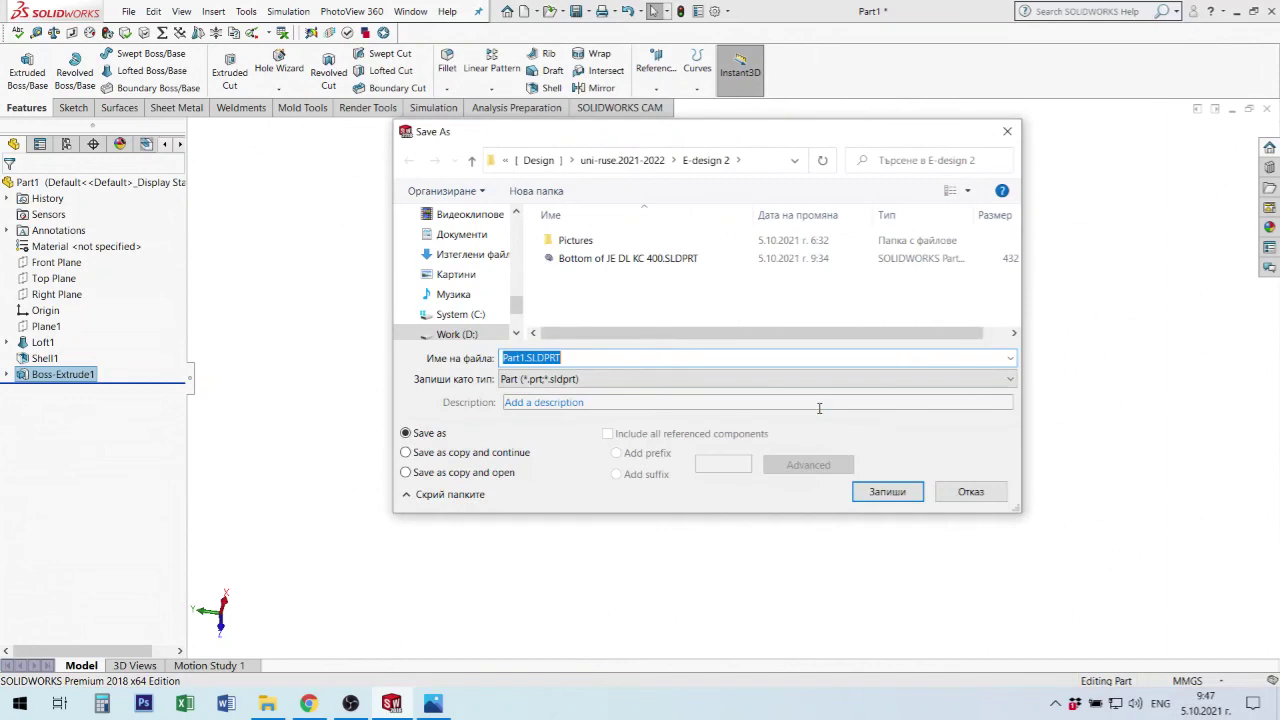
type("Piston")
key("Return")
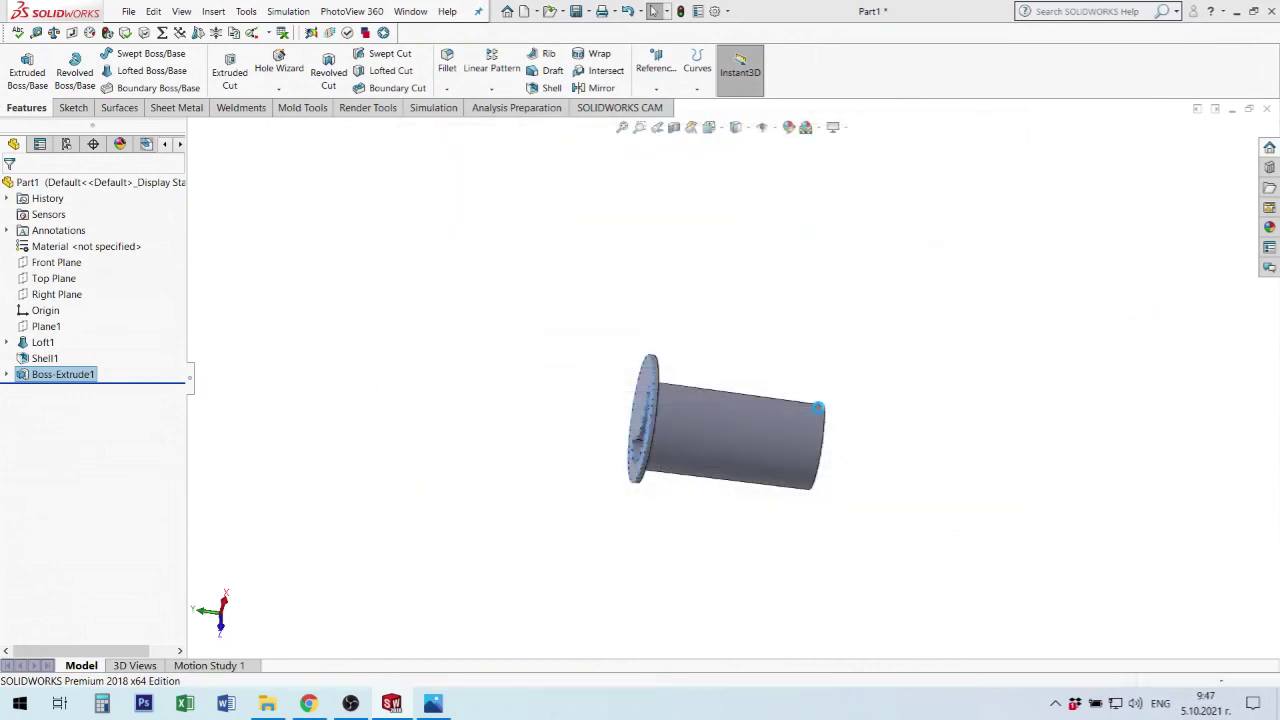